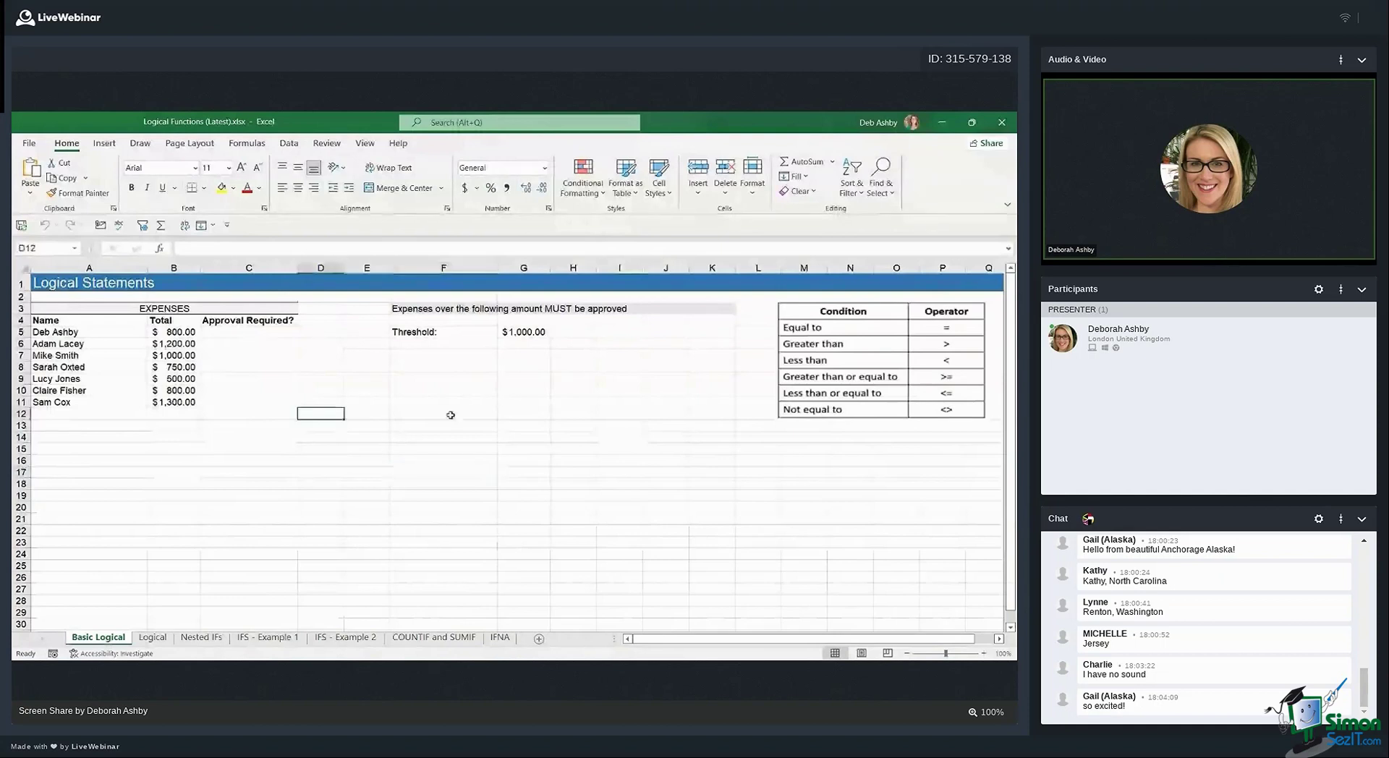
click(451, 415)
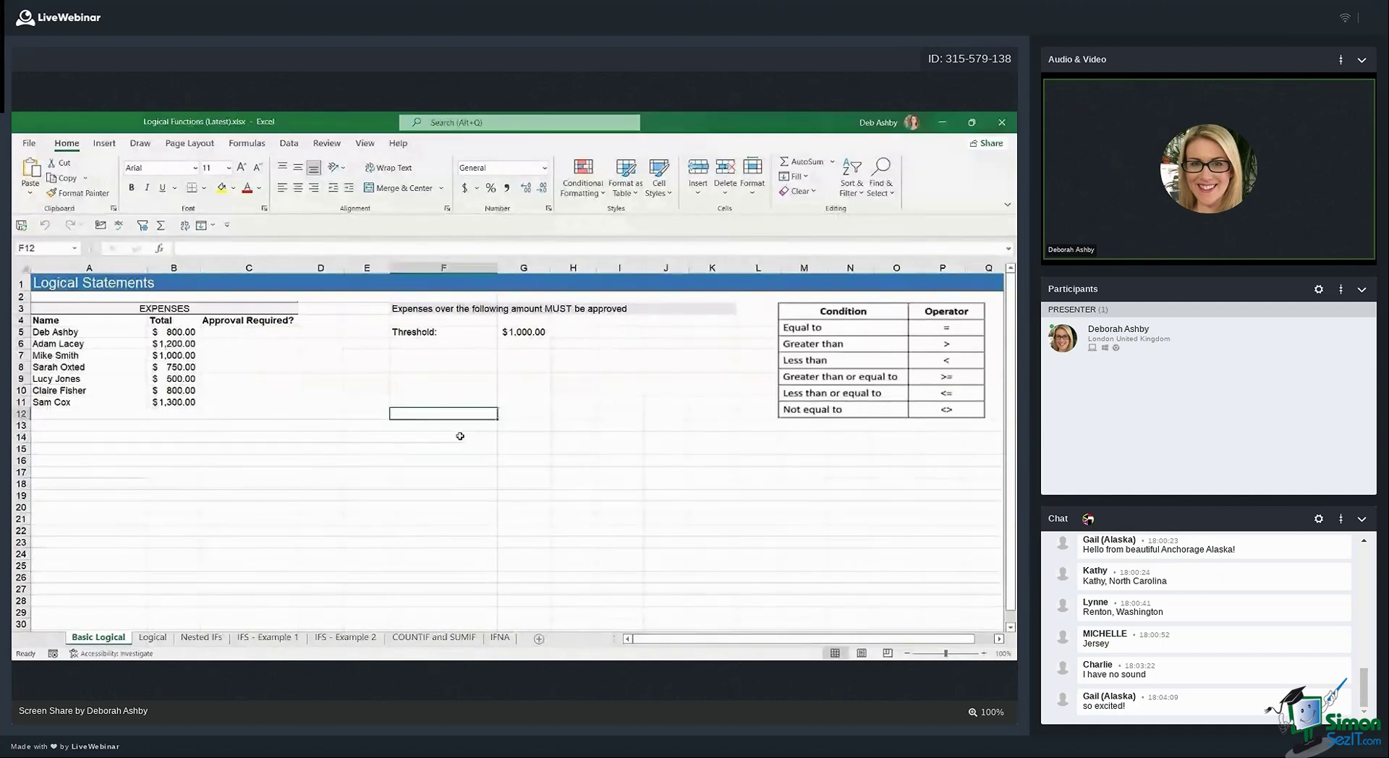
click(292, 441)
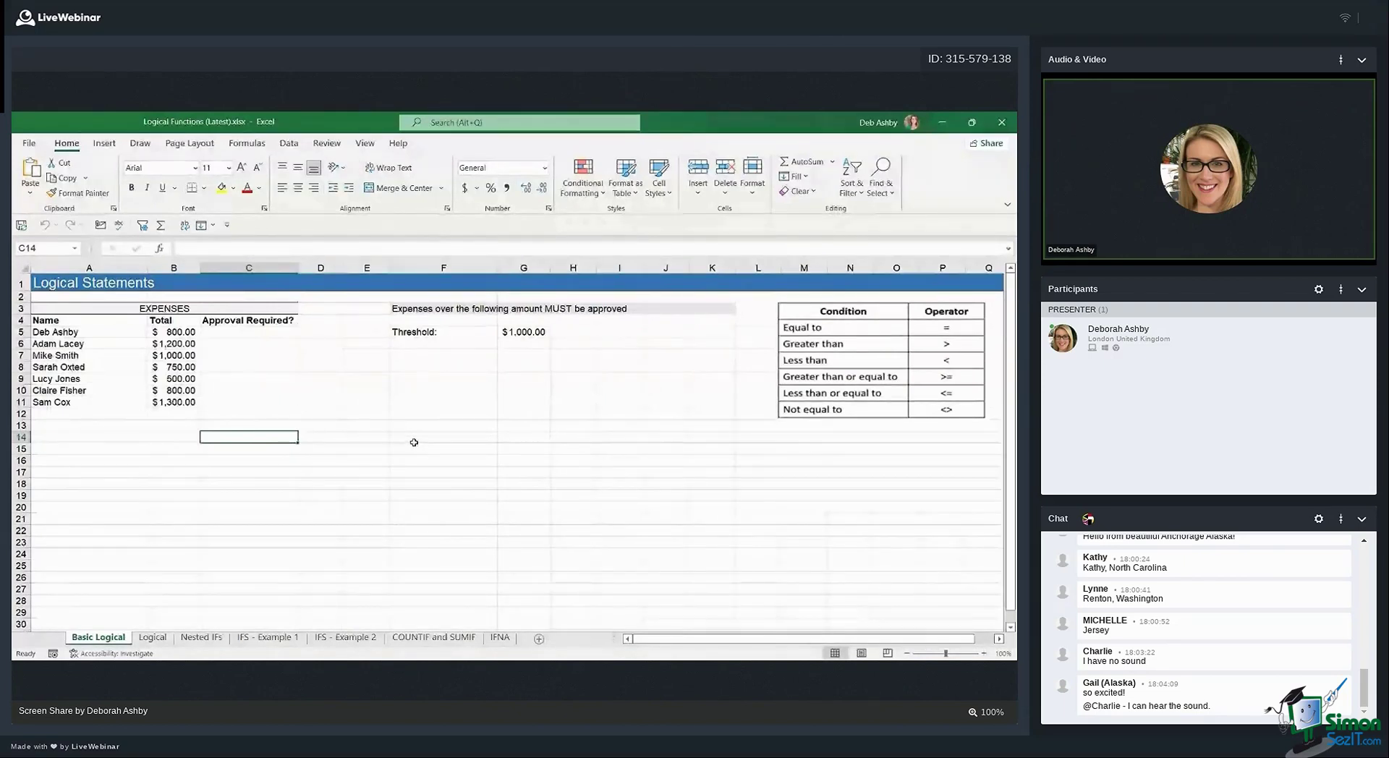
click(401, 426)
click(407, 402)
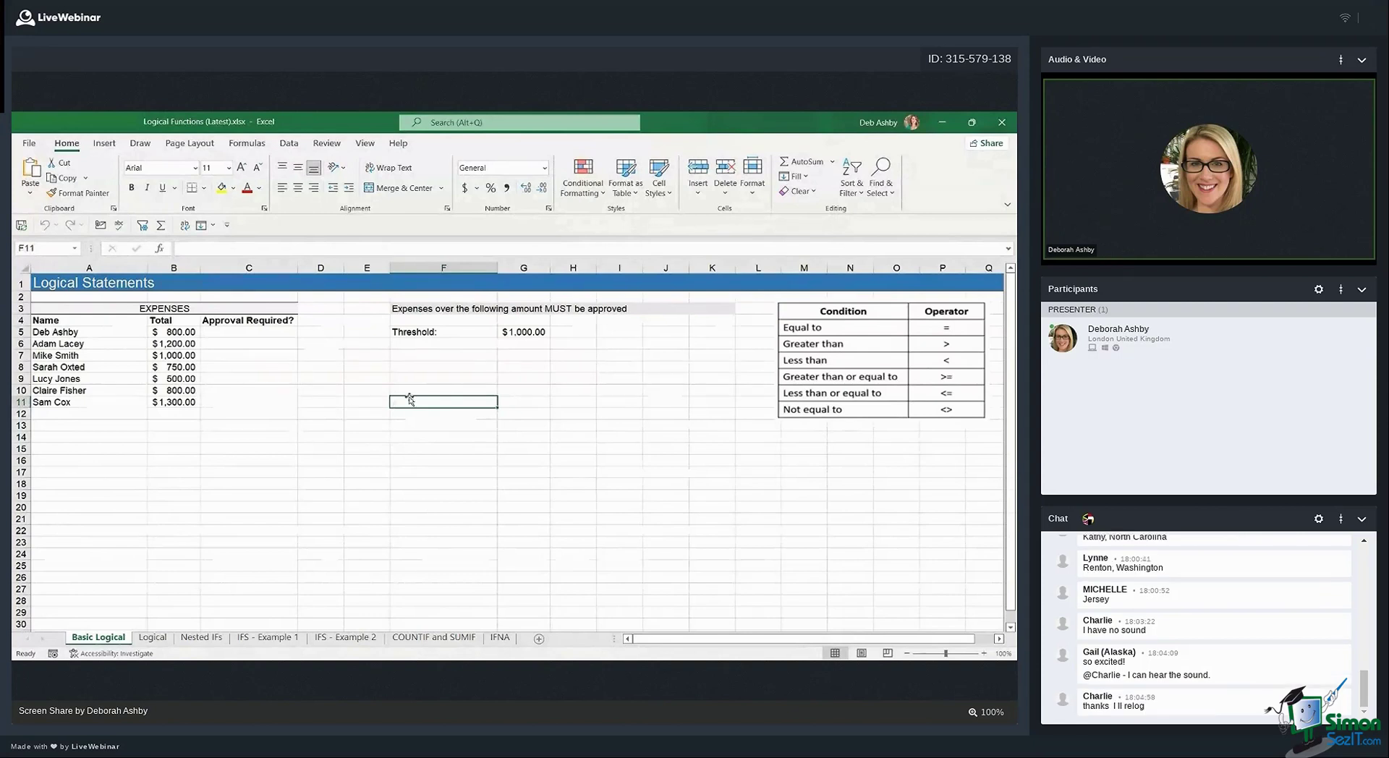
click(397, 387)
click(402, 377)
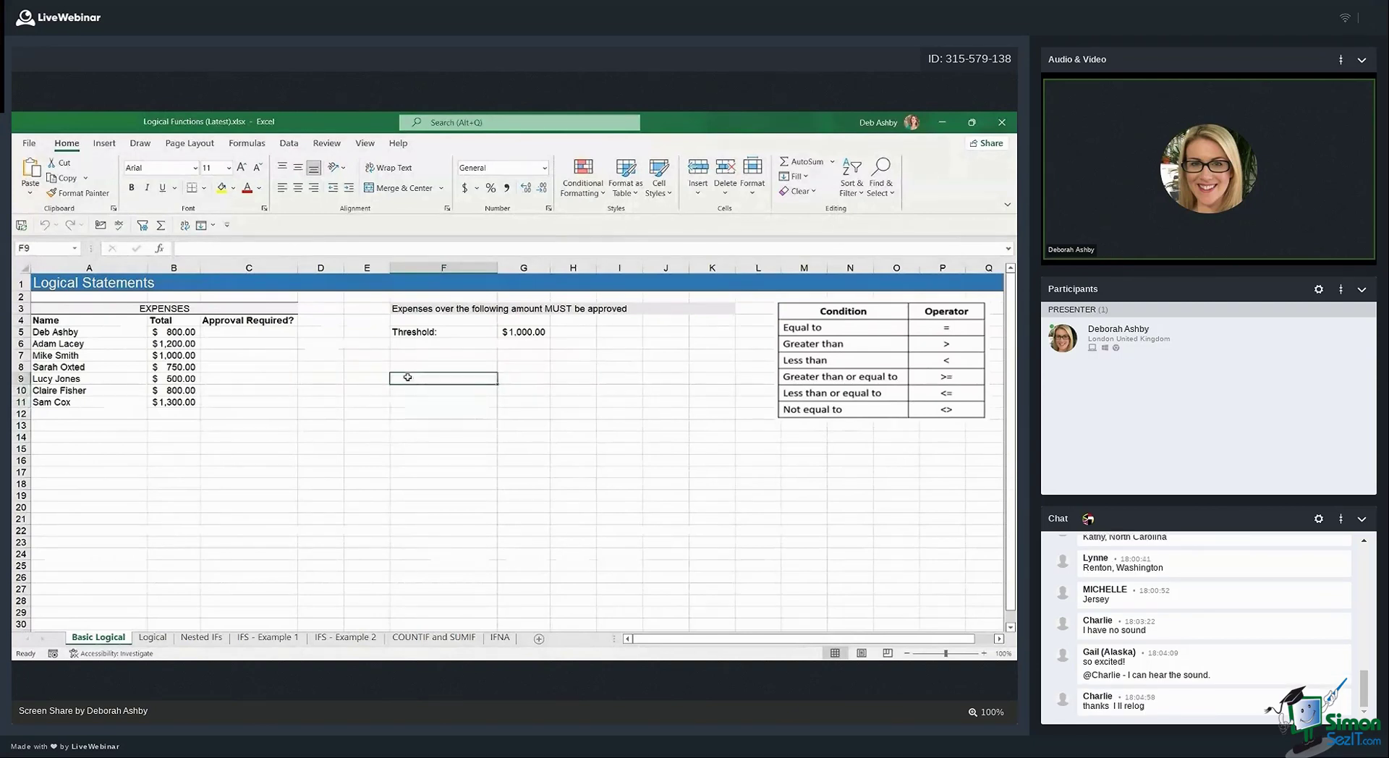
click(407, 363)
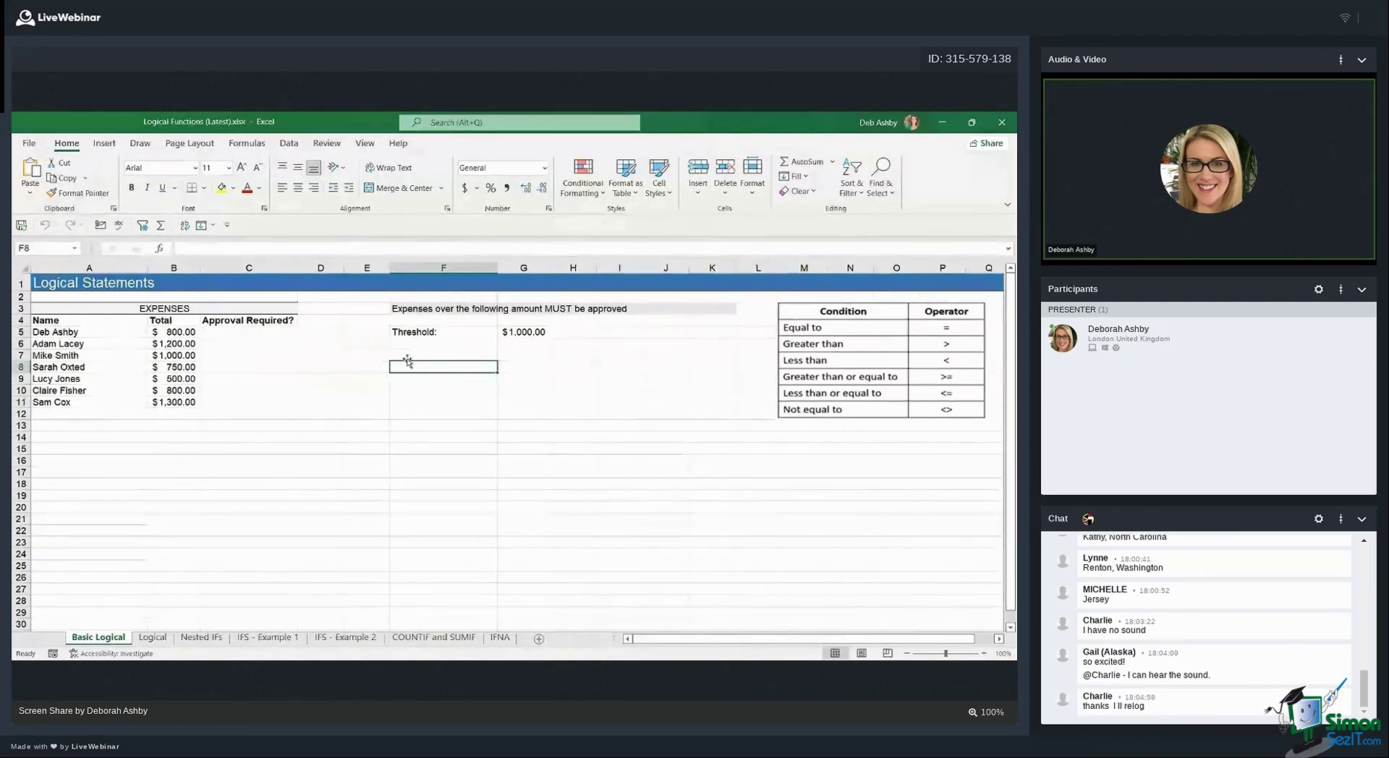
click(362, 356)
key(Down)
key(Down)
key(Down)
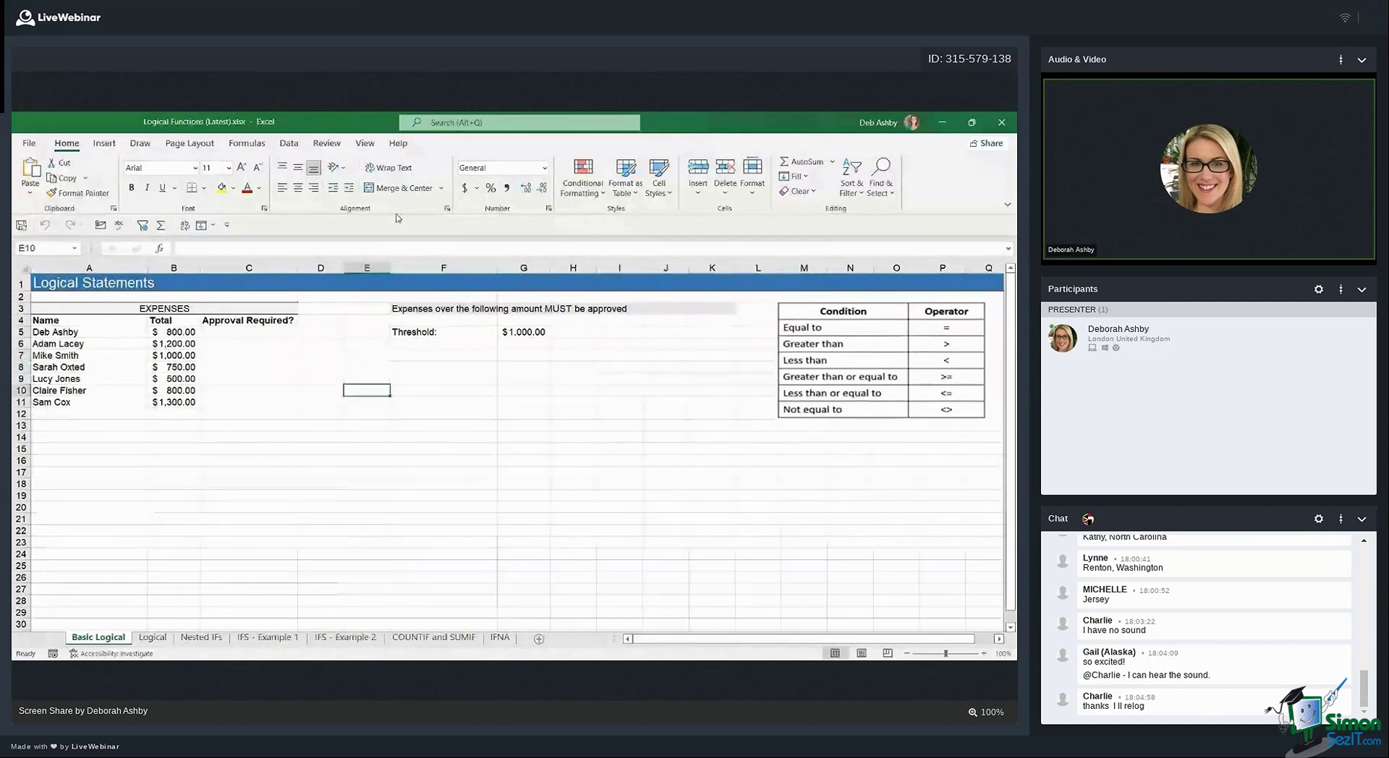
click(409, 471)
click(414, 439)
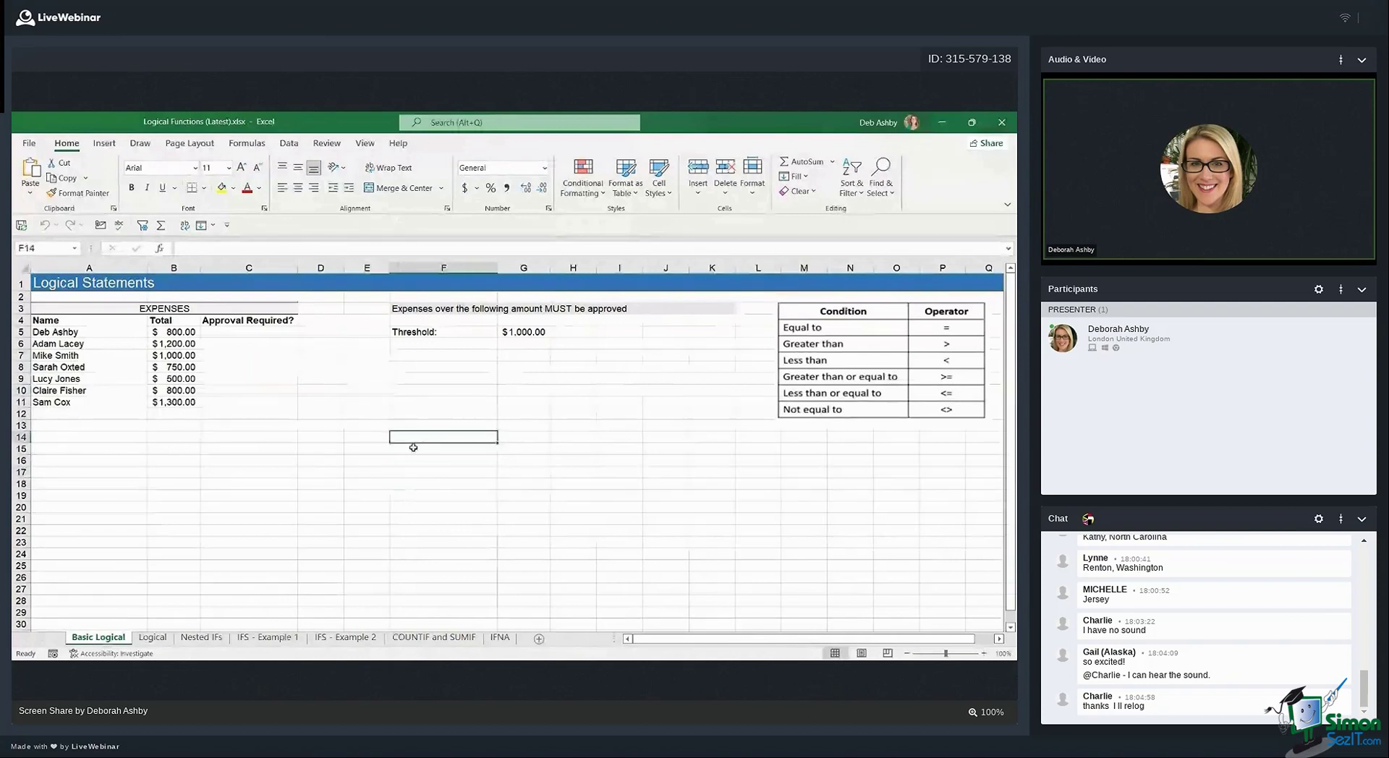
click(441, 413)
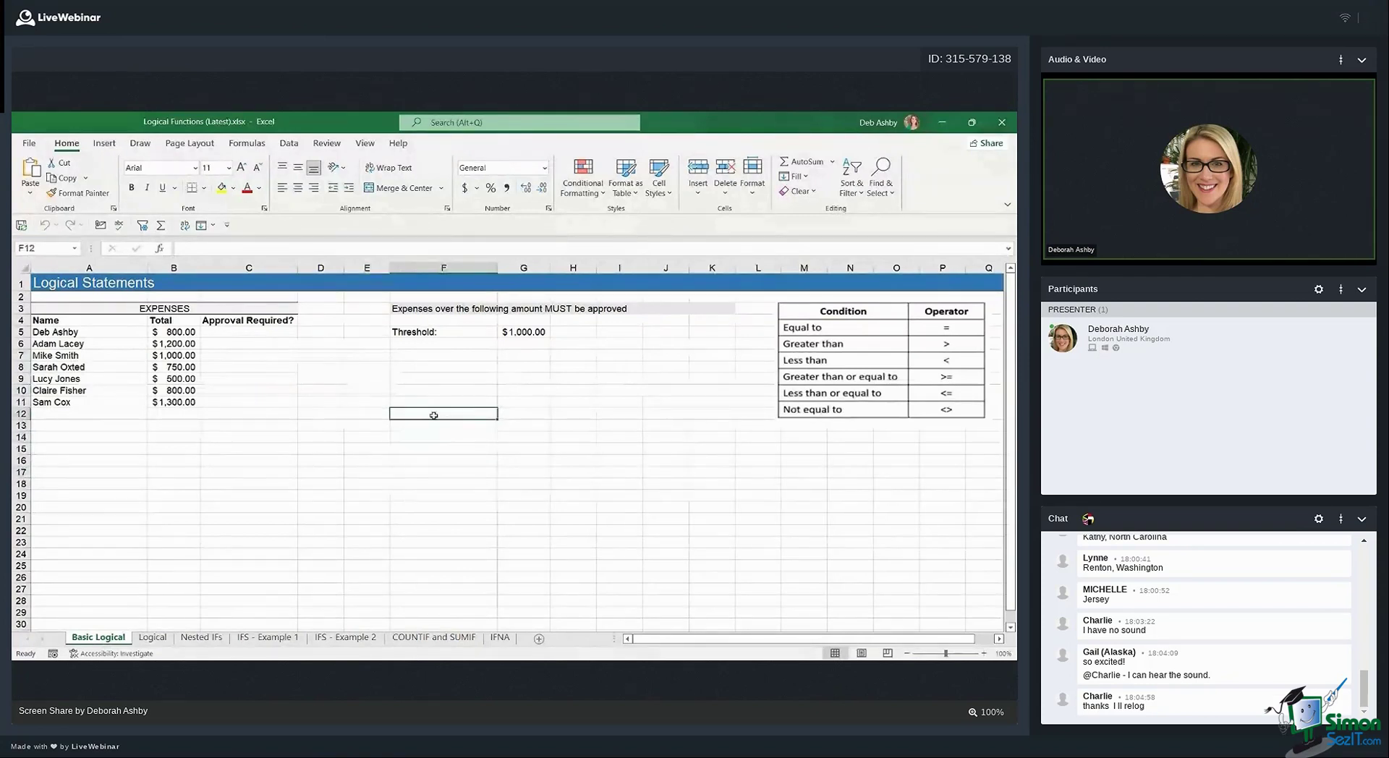
click(426, 402)
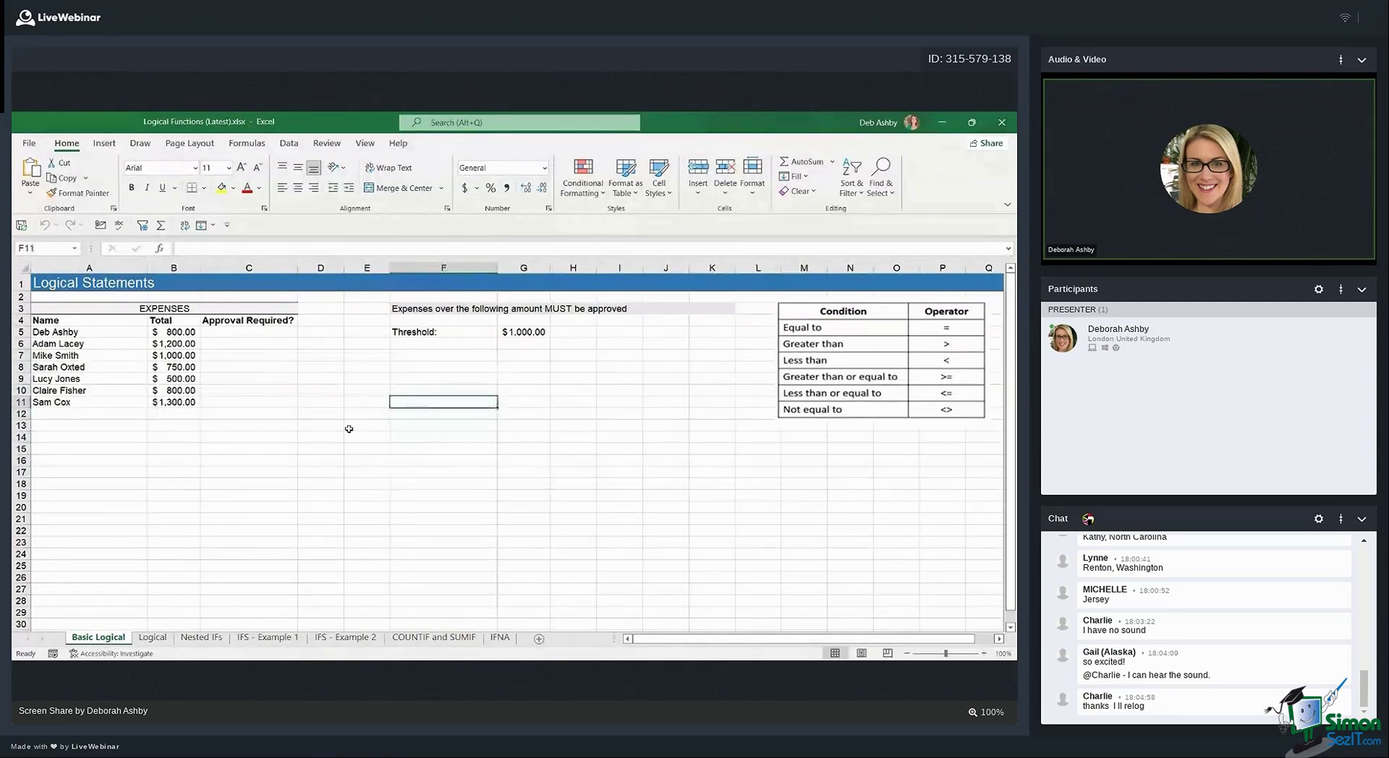
click(318, 426)
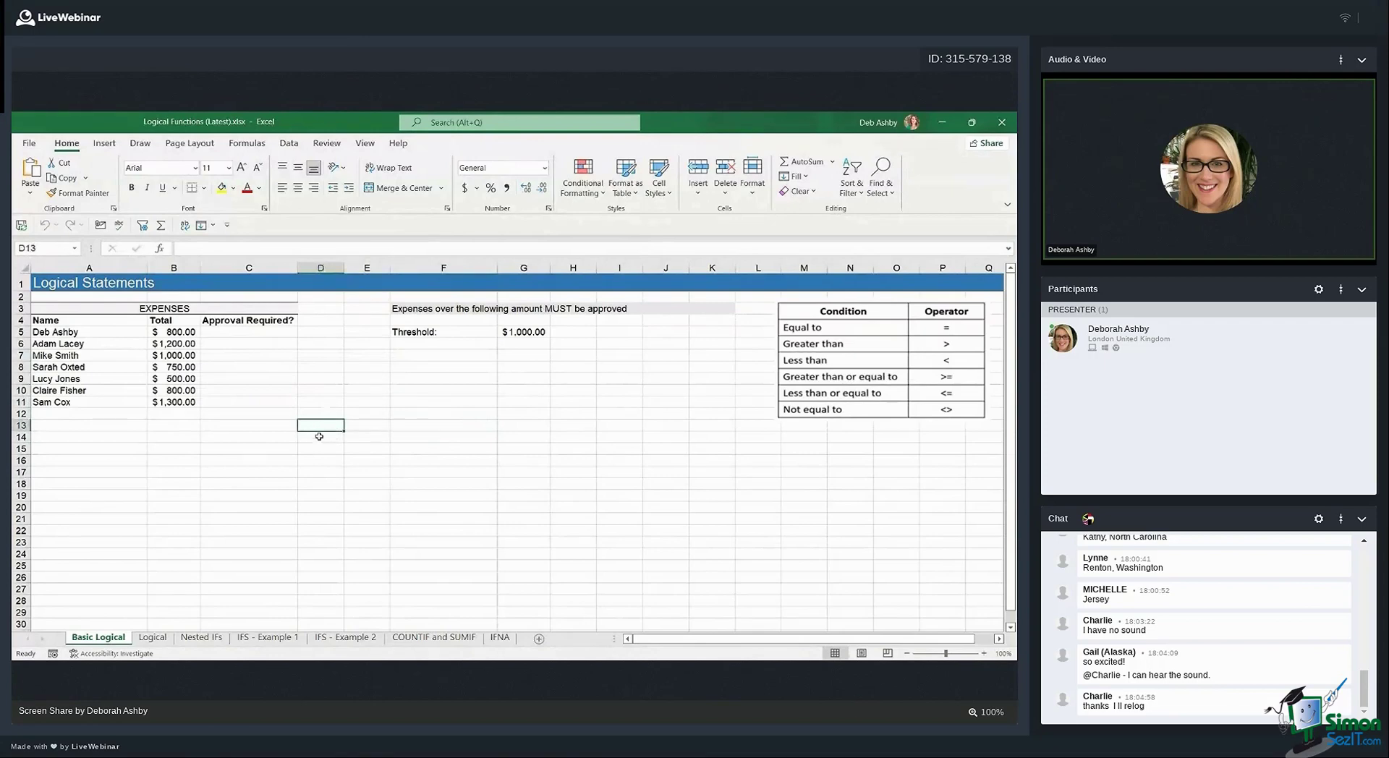
Look through the list of logical functions available in the function library
click(246, 143)
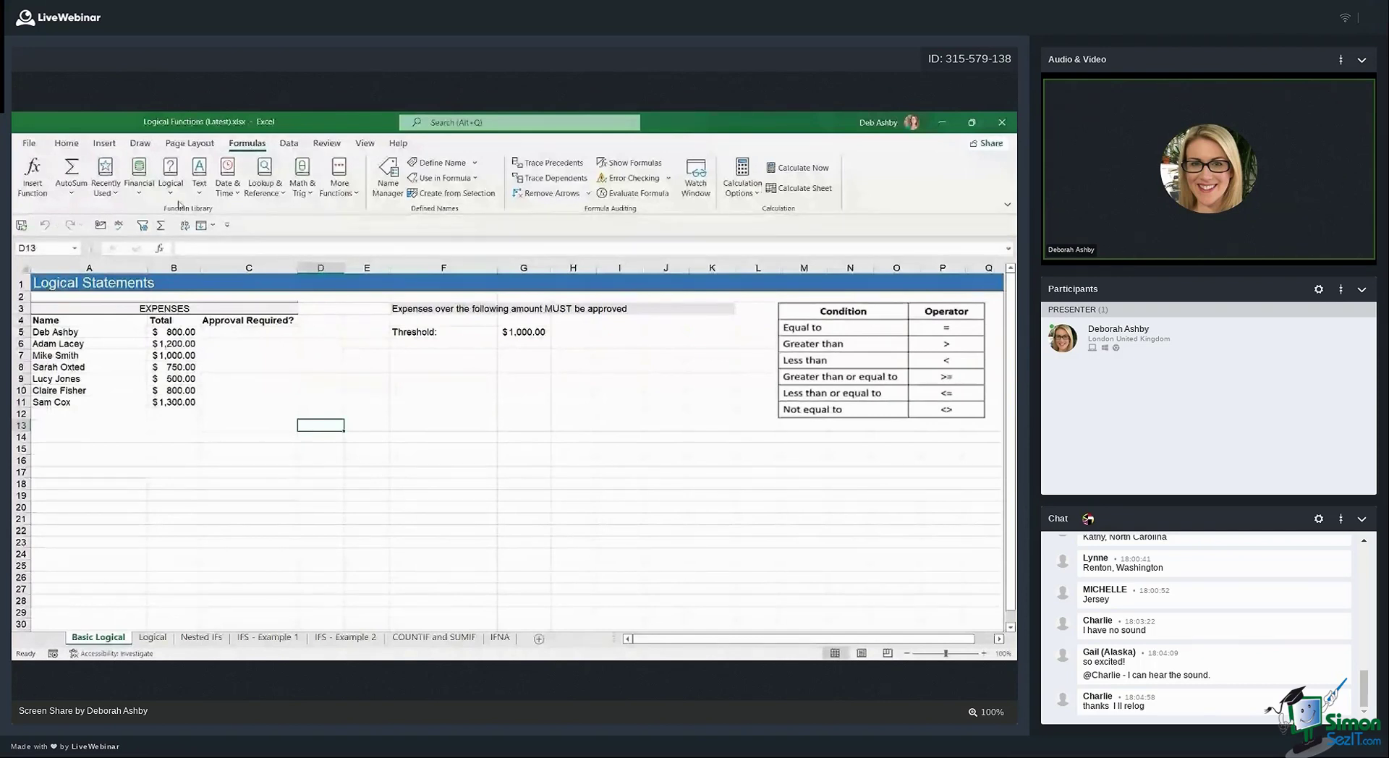
click(170, 177)
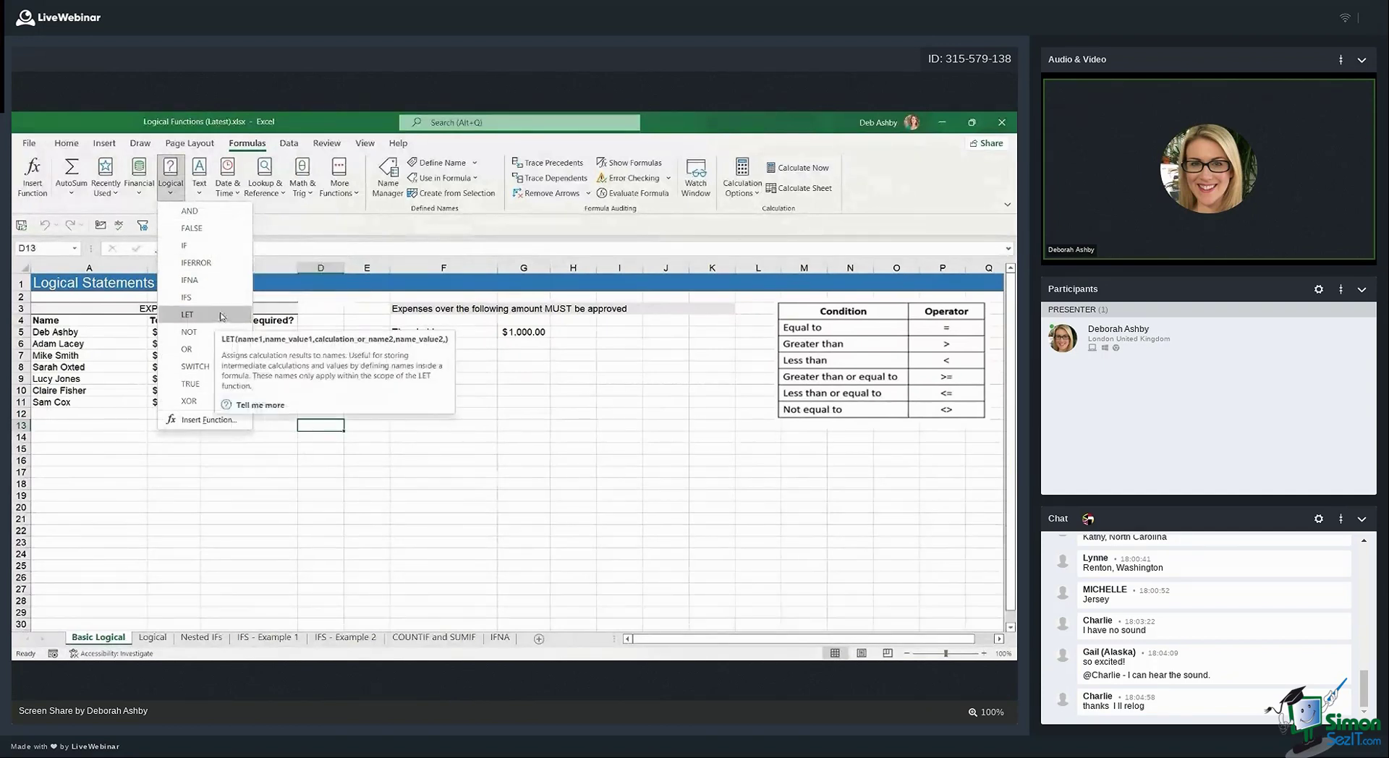
click(526, 437)
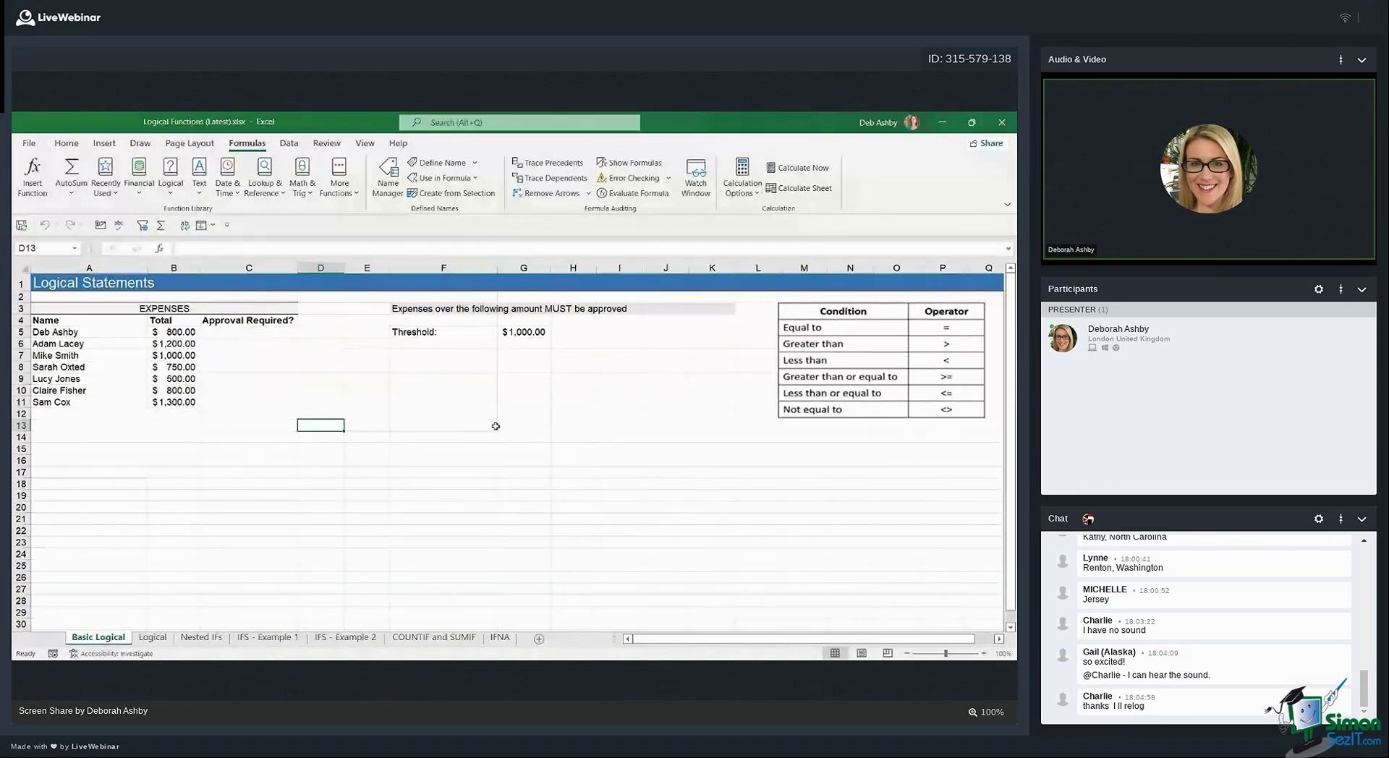
Enter the test values 10 in cell D13 and 5 in cell D14
text(1)
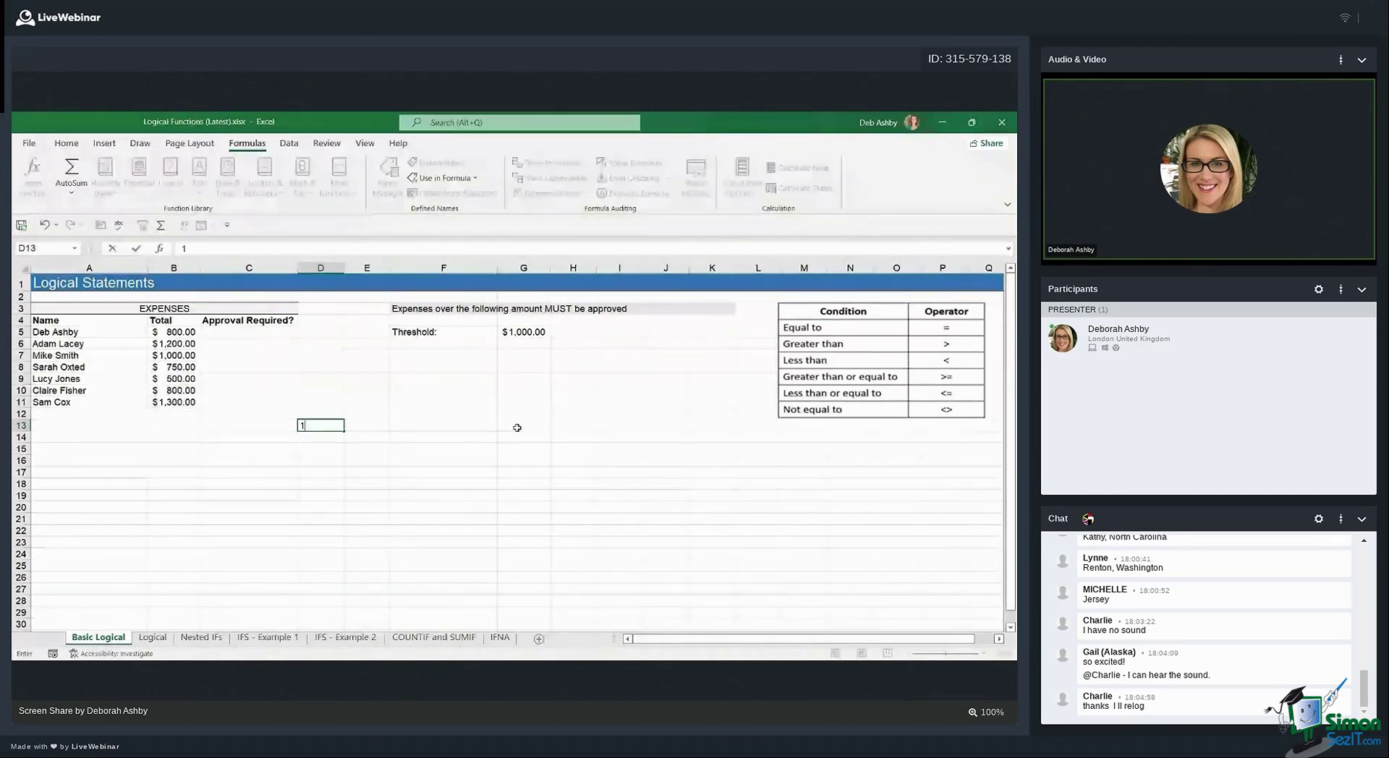
text(0)
key(Return)
text(5)
key(Return)
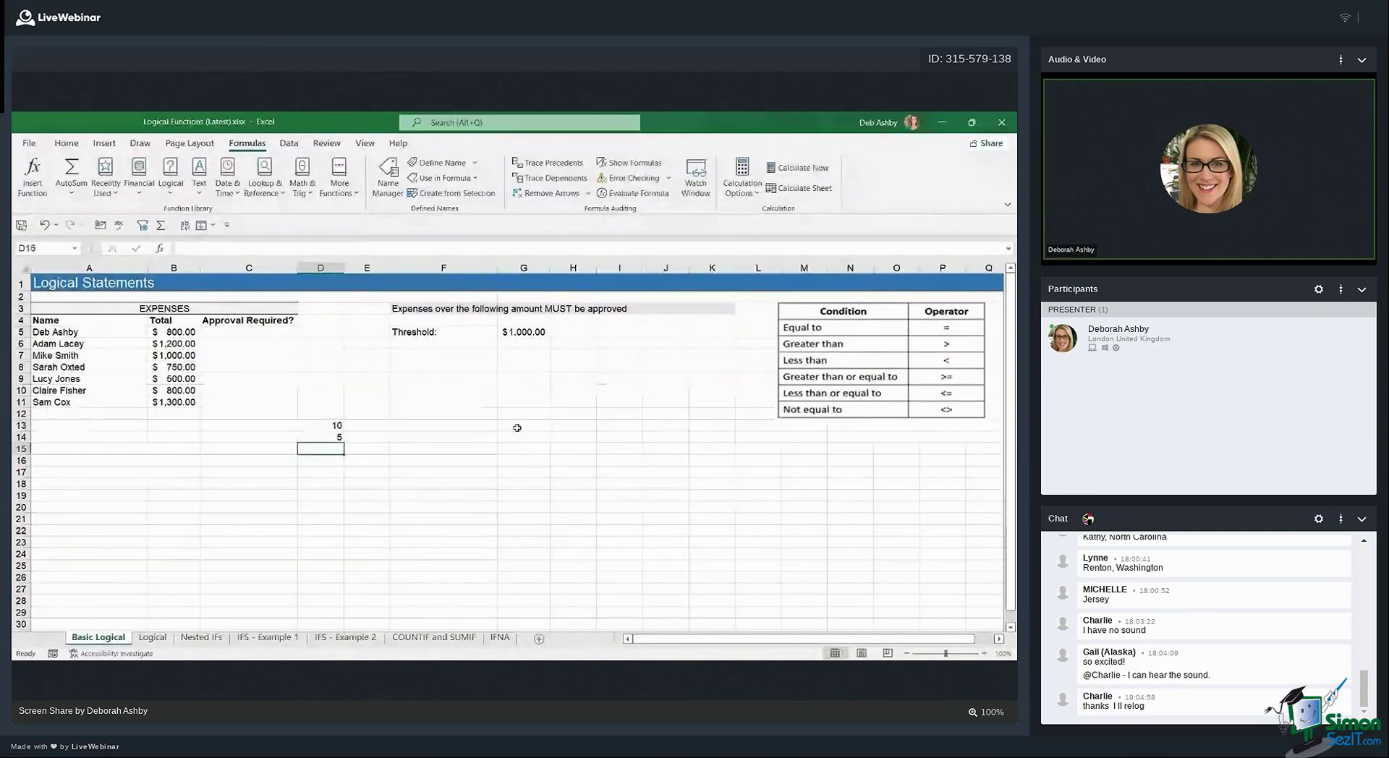
Enter the logical test =D13>D14 in cell F13 to check whether the first value exceeds the second
click(480, 461)
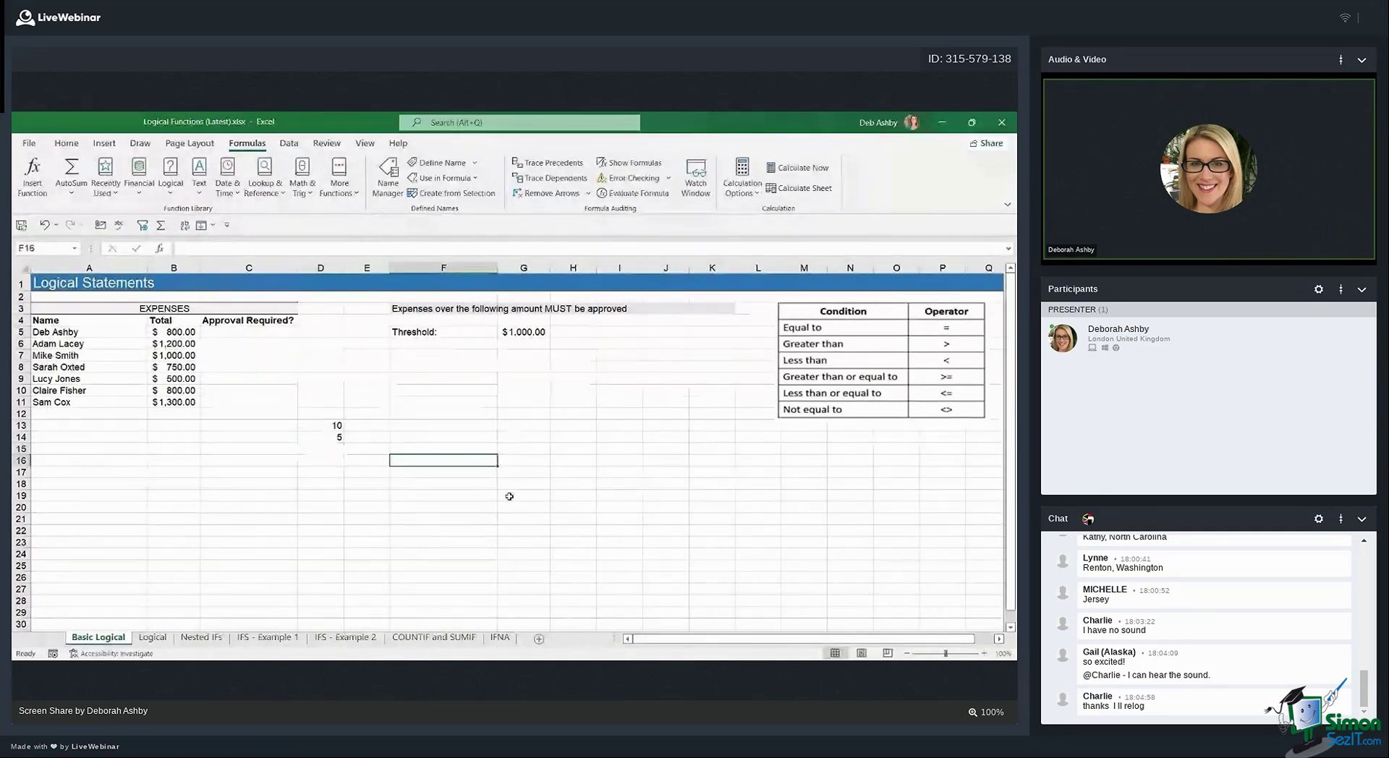
click(407, 427)
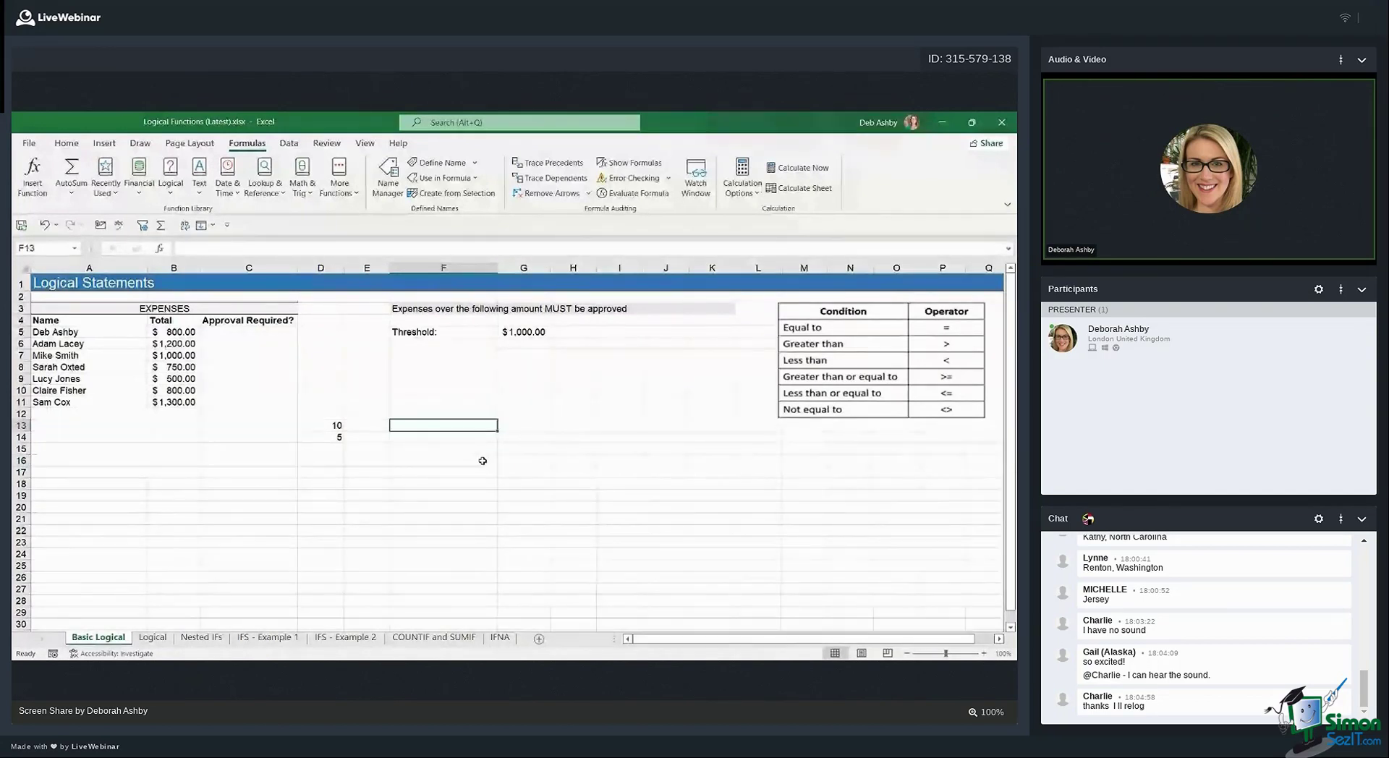
text(=)
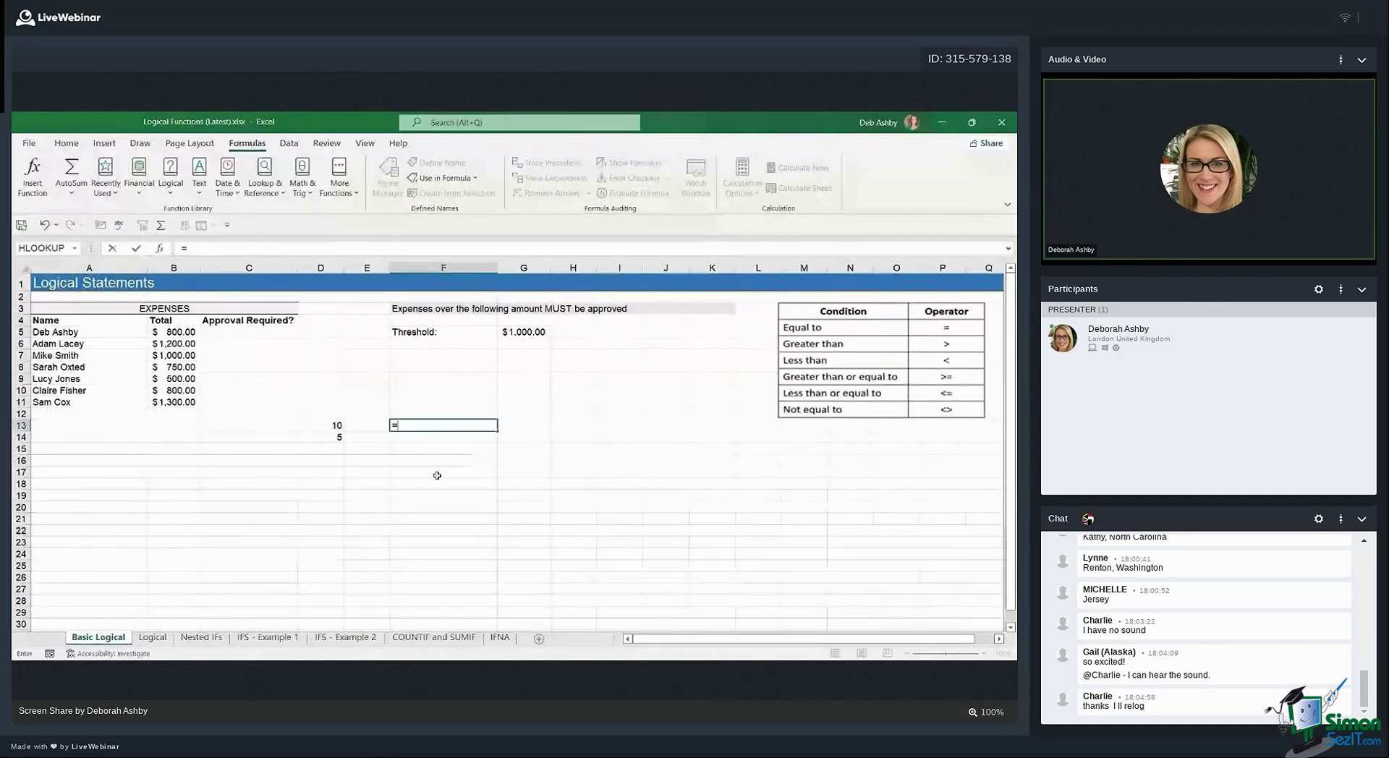
click(326, 426)
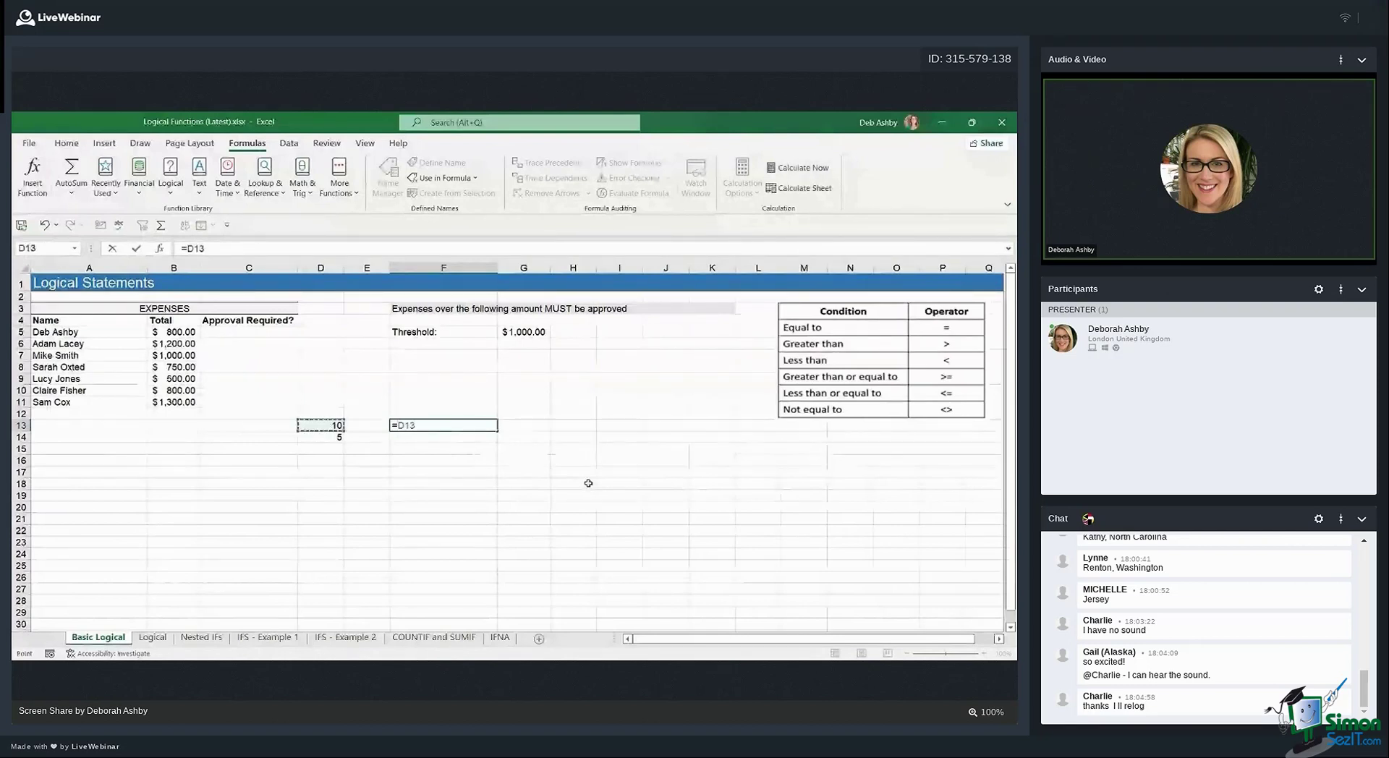
text(>)
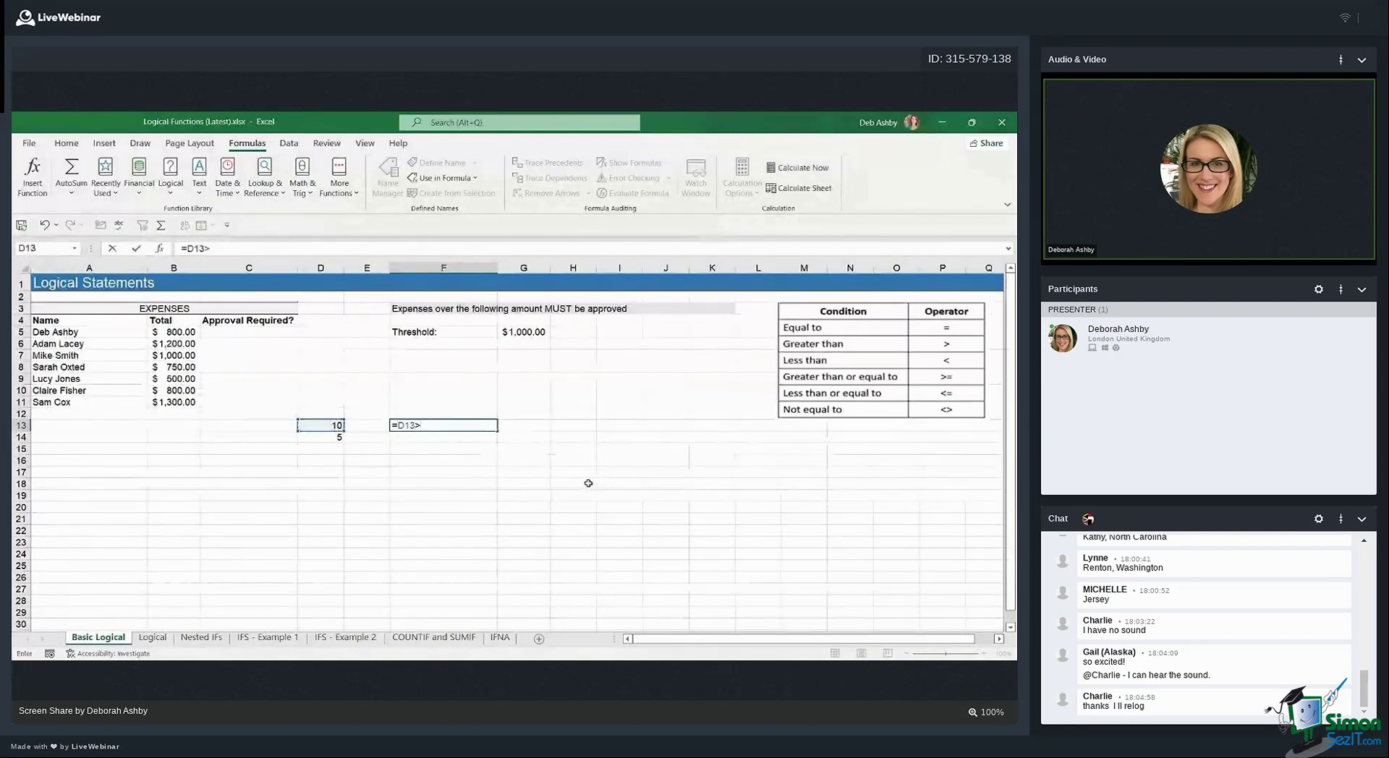
click(309, 440)
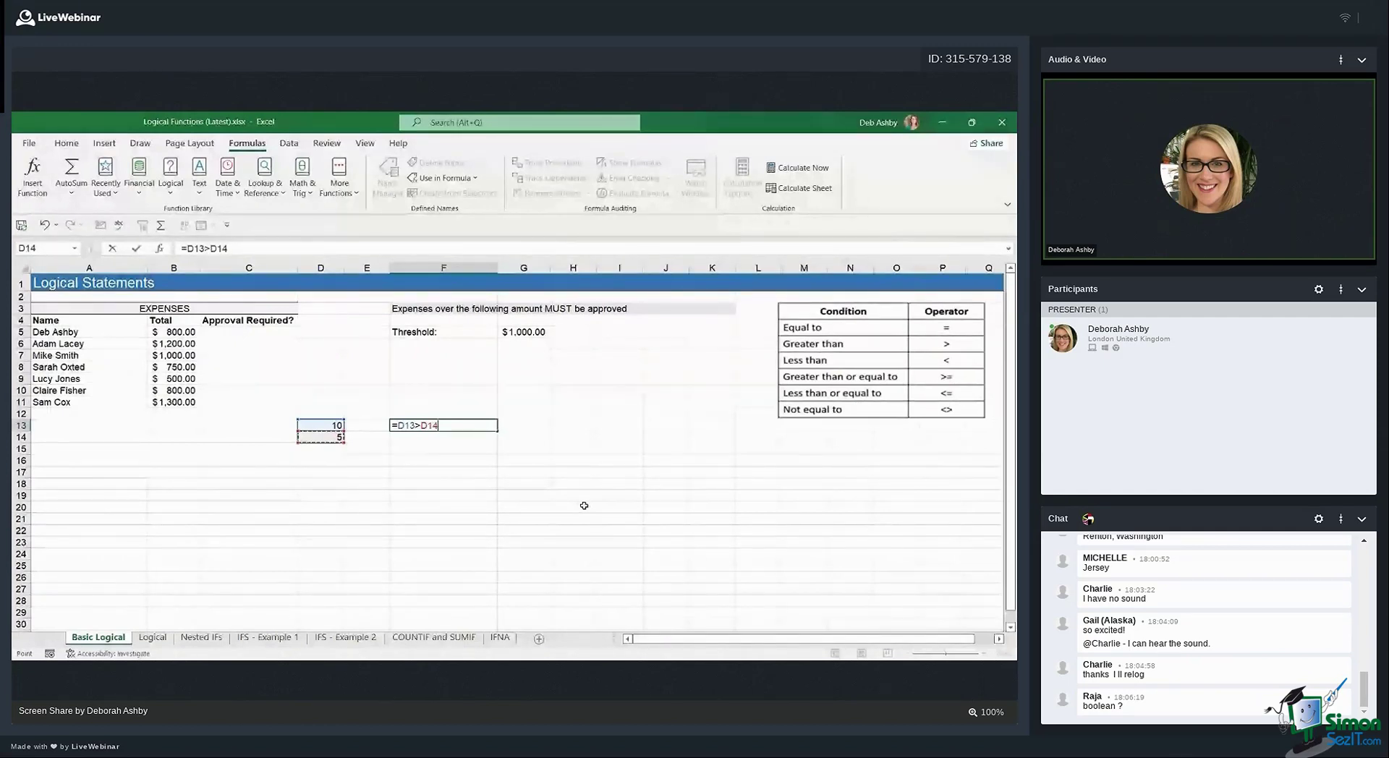
key(Return)
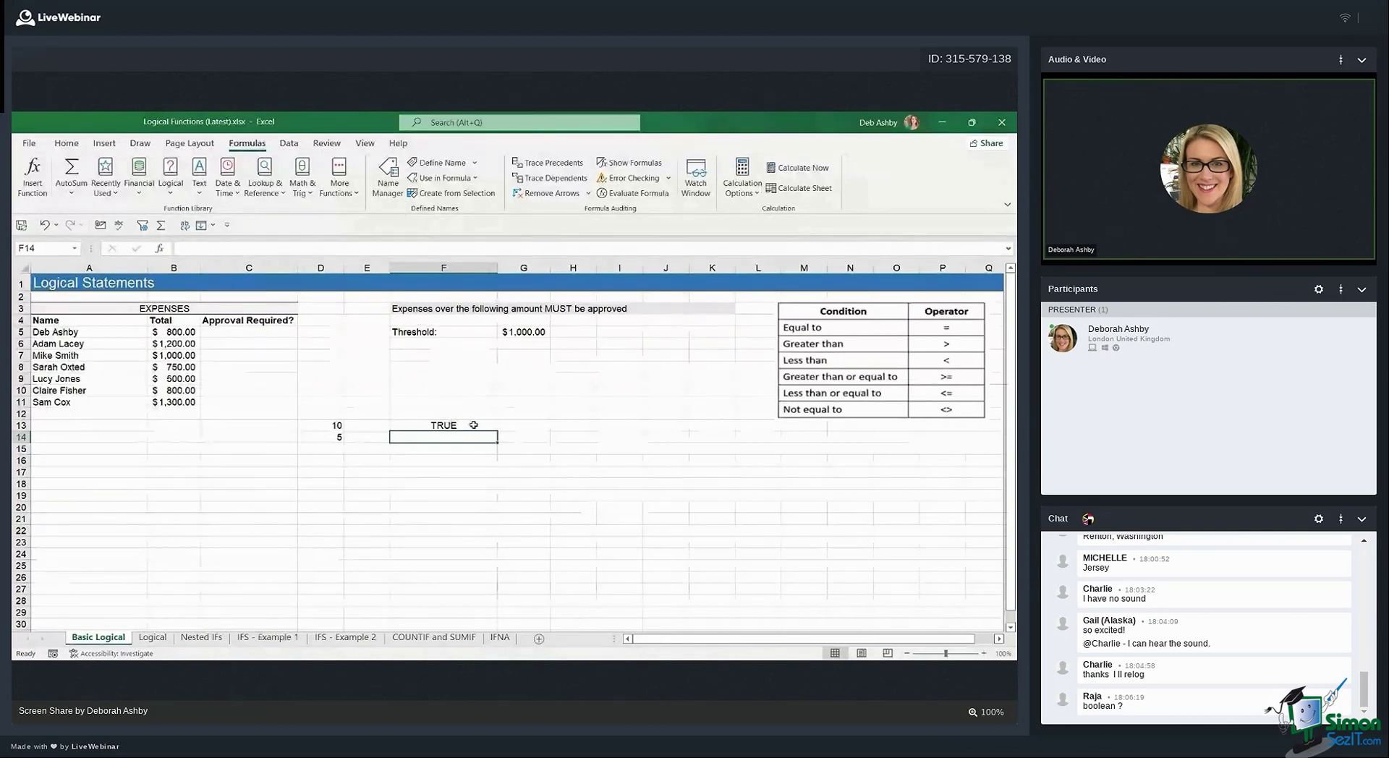
Change the comparison operator in F13 to less than, so the formula reads =D13<D14
double_click(450, 424)
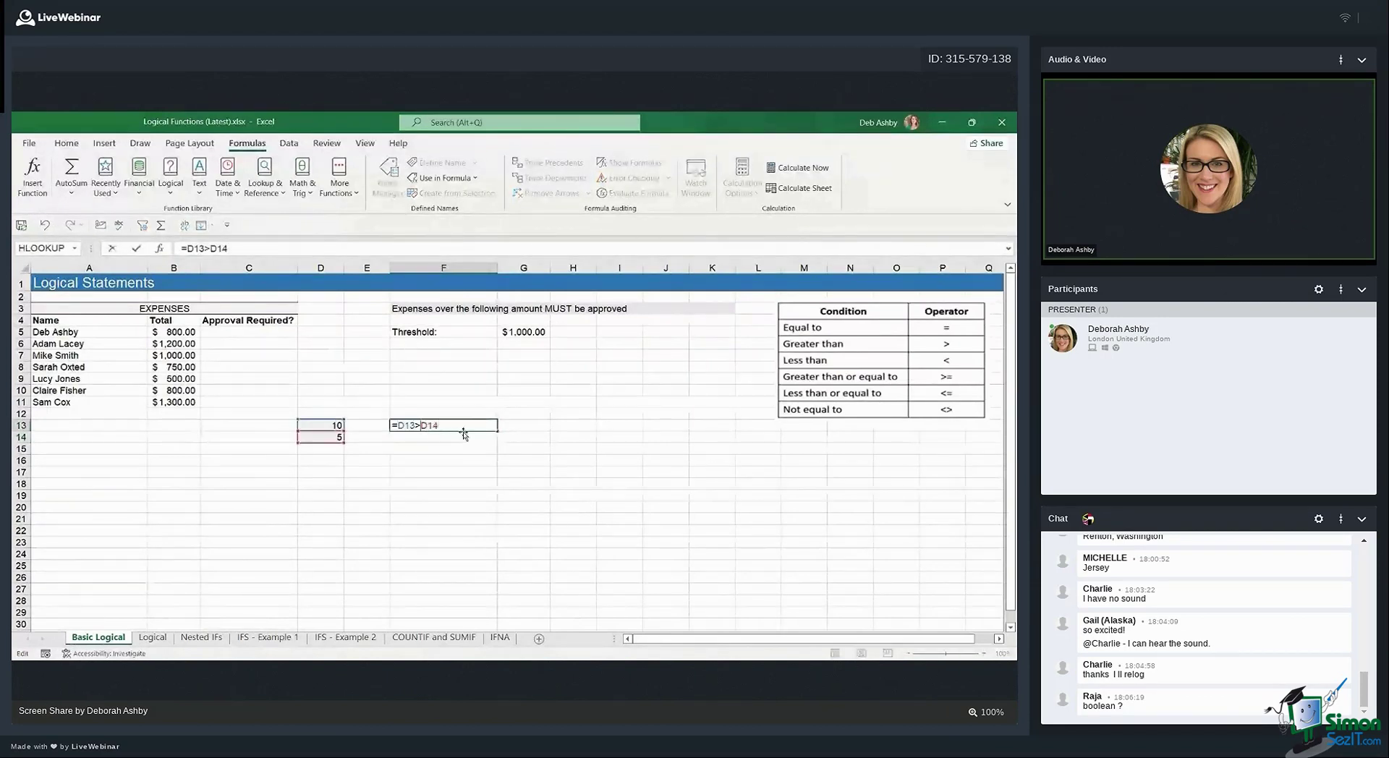
key(Left)
key(Left)
key(Left)
key(BackSpace)
text(<)
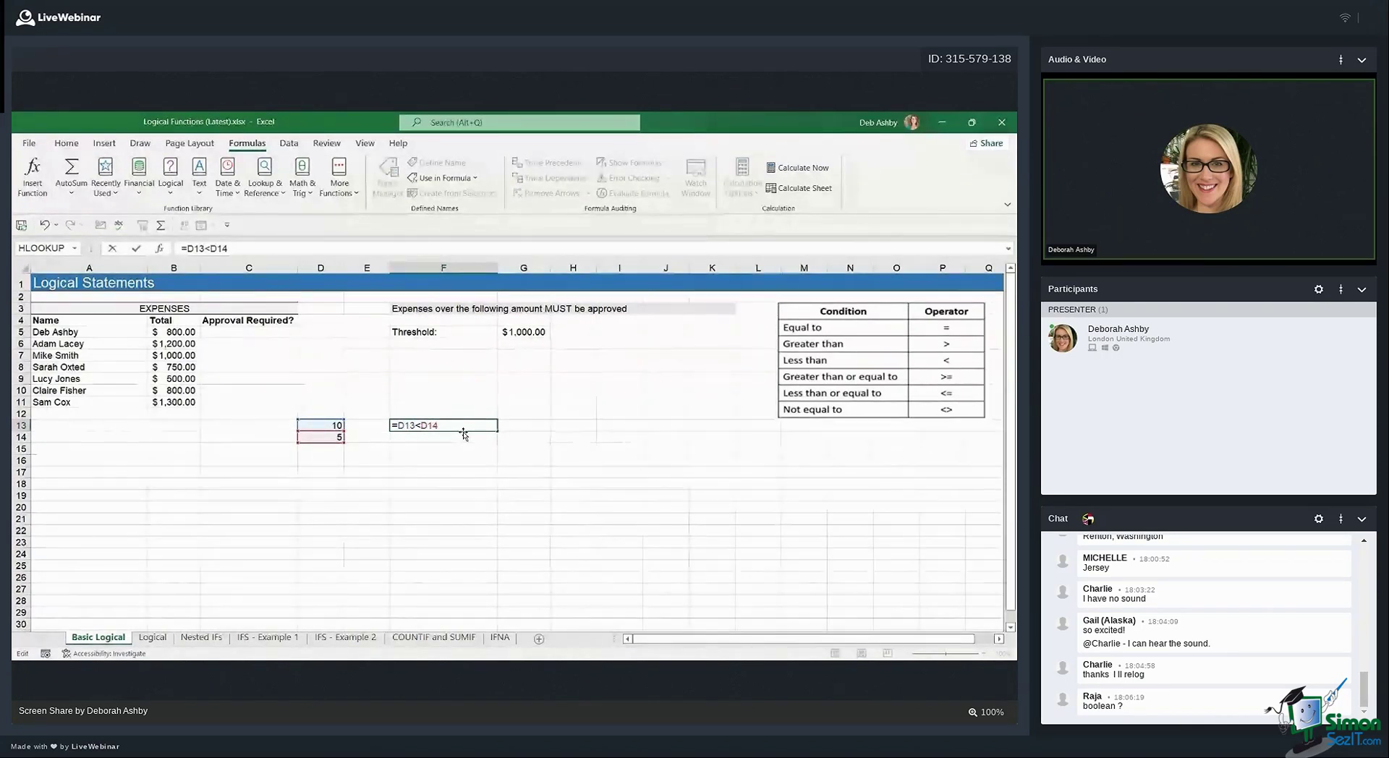
key(Return)
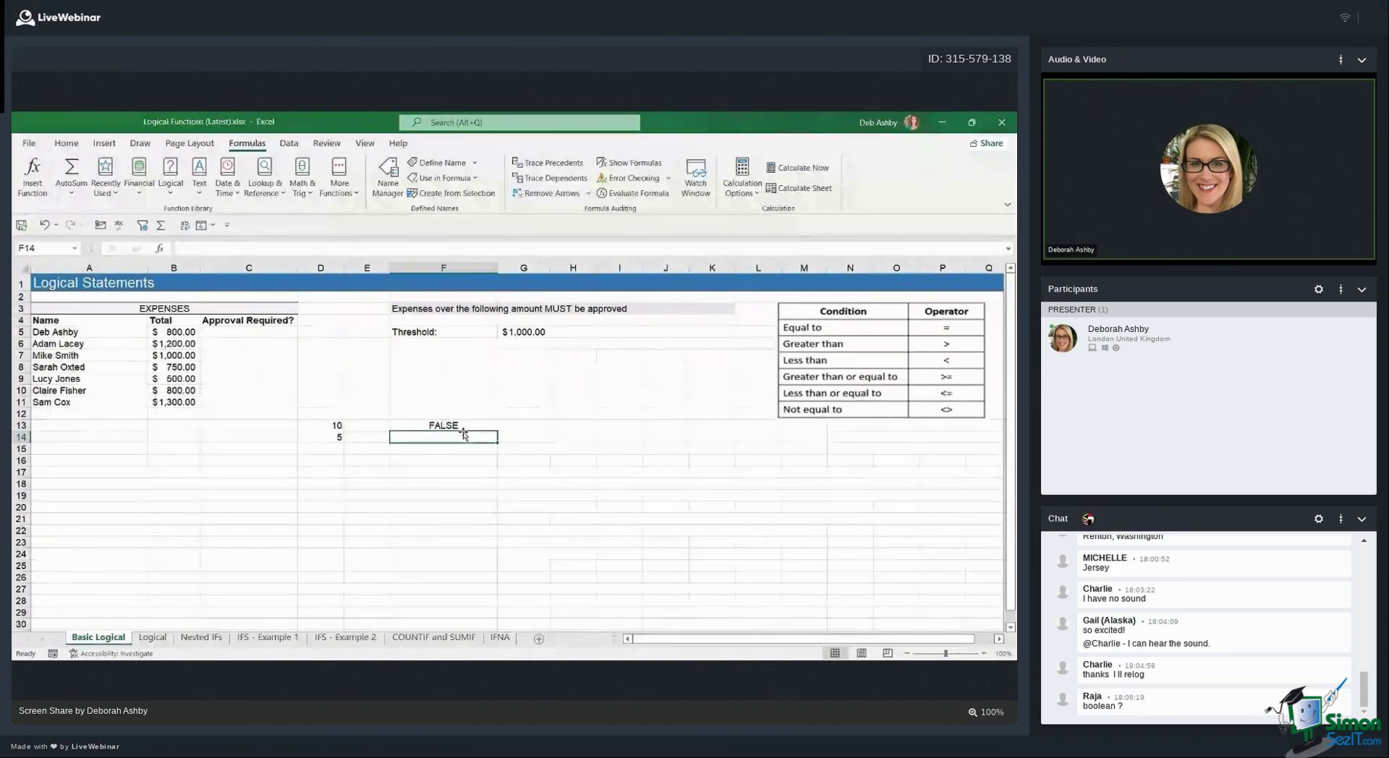
Delete the logical test in F13 and the two test values in D13:D14
click(515, 427)
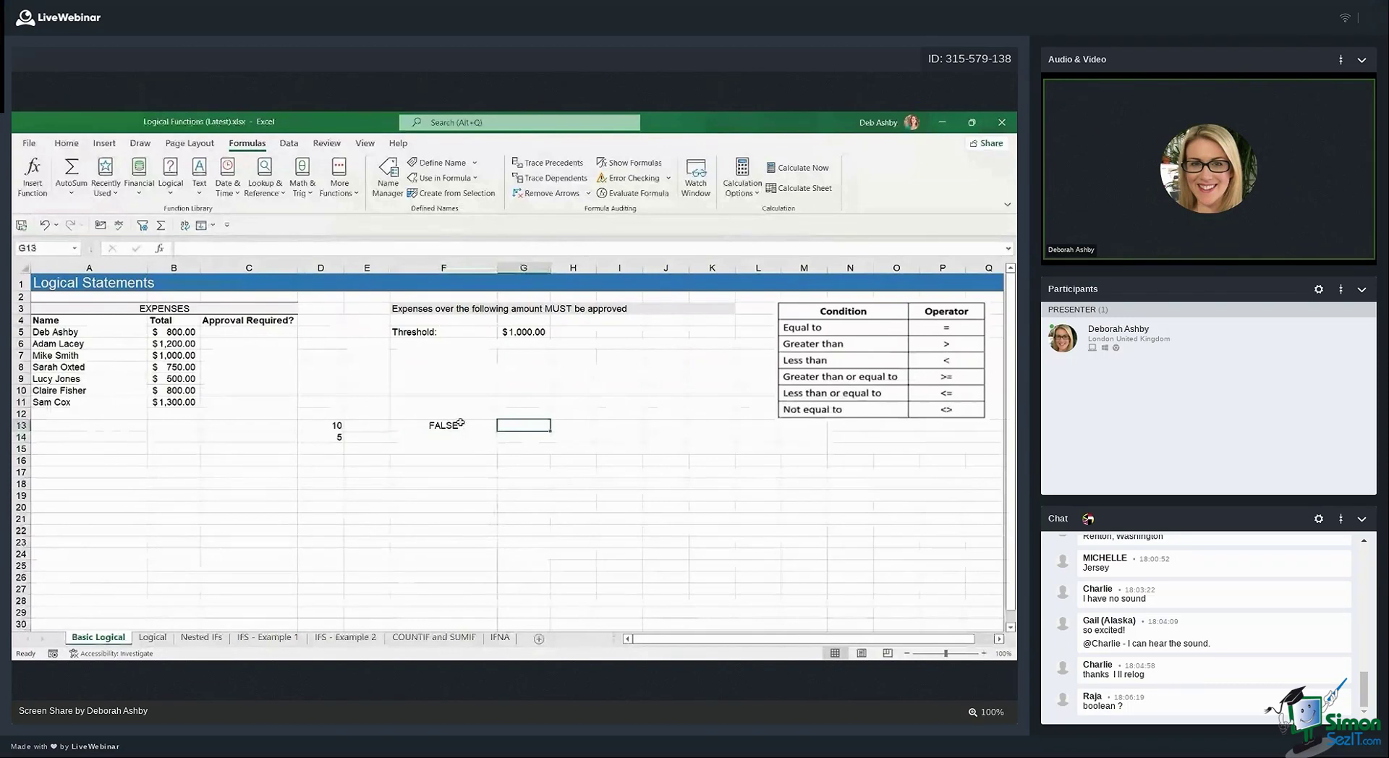
click(460, 424)
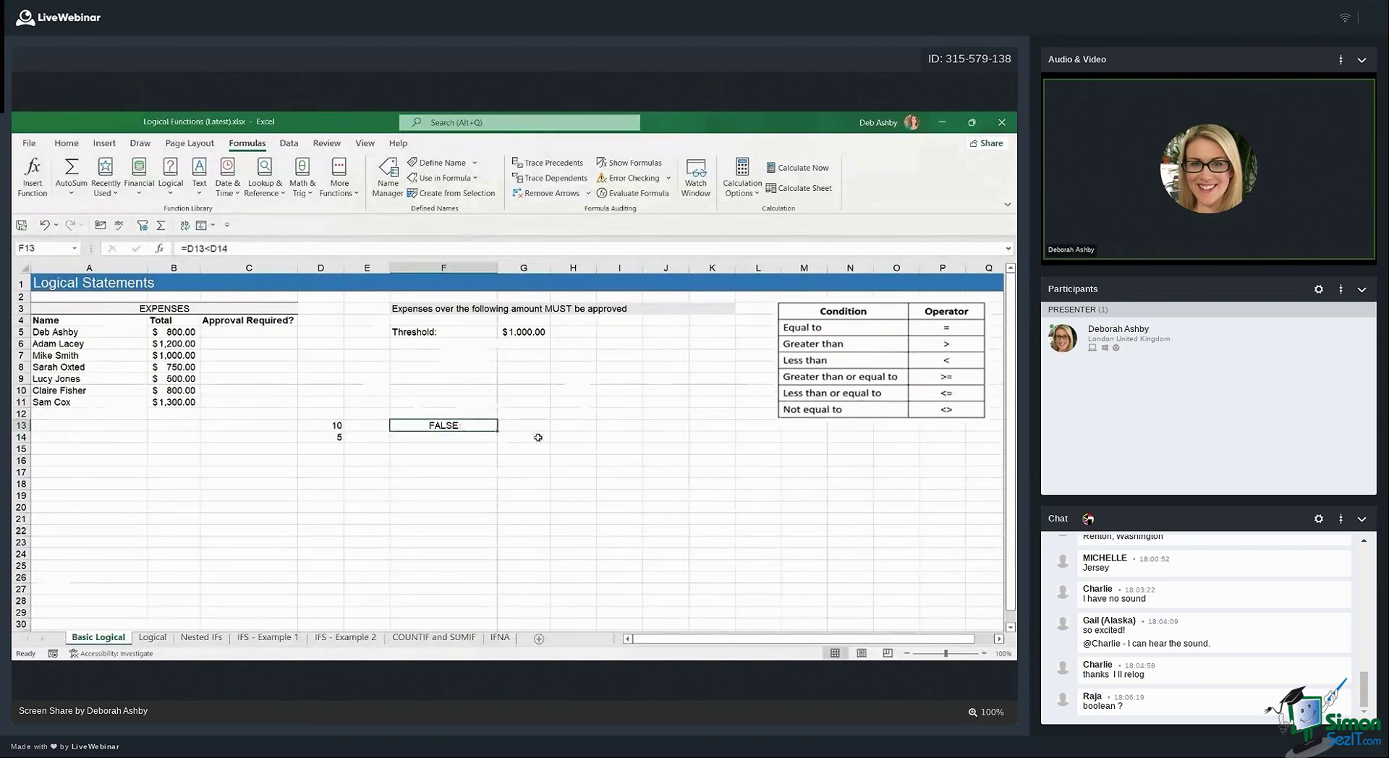
key(Delete)
drag(319, 425, 316, 434)
key(Delete)
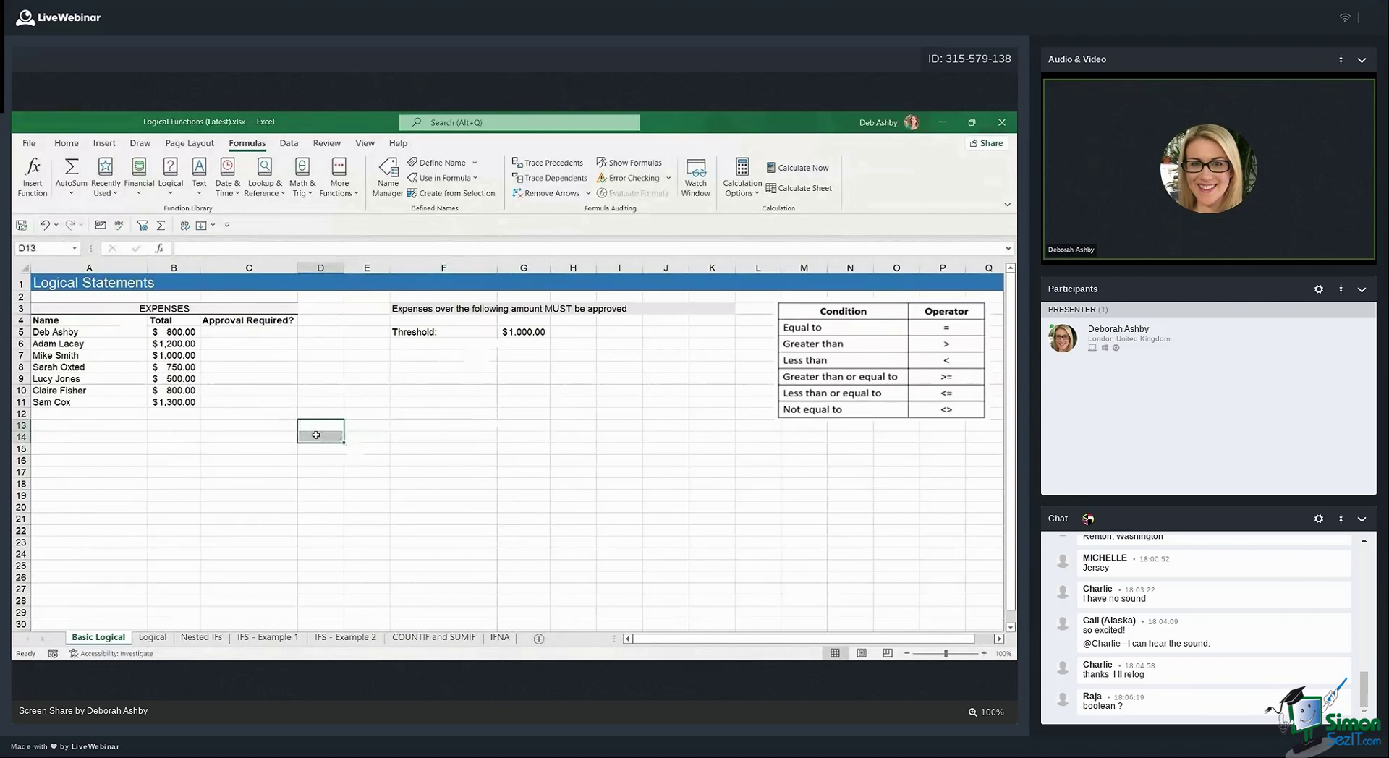
click(516, 436)
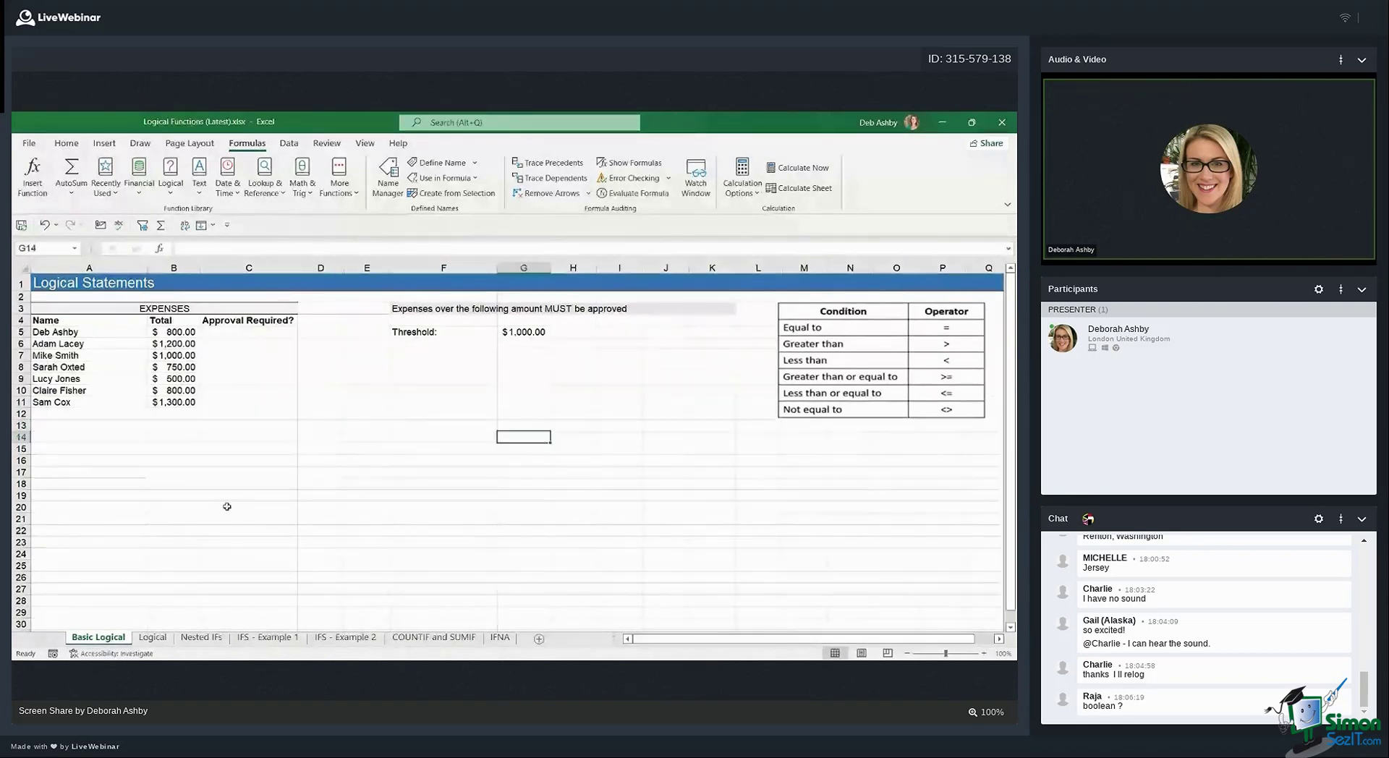
Examine the expense names, the totals in B5:B11, the first Approval Required cell C5 and the threshold in G5
click(173, 355)
drag(83, 308, 57, 403)
click(420, 432)
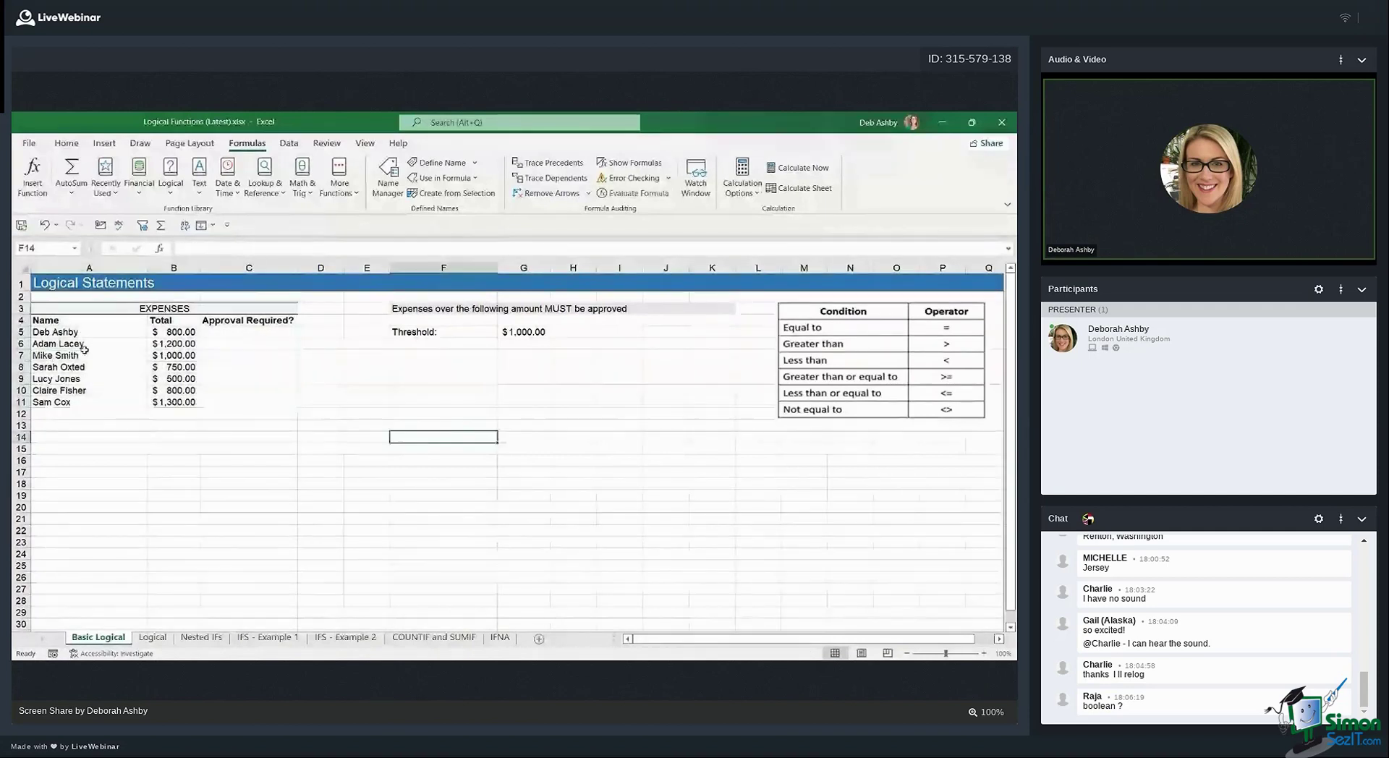
drag(81, 332, 109, 379)
click(174, 333)
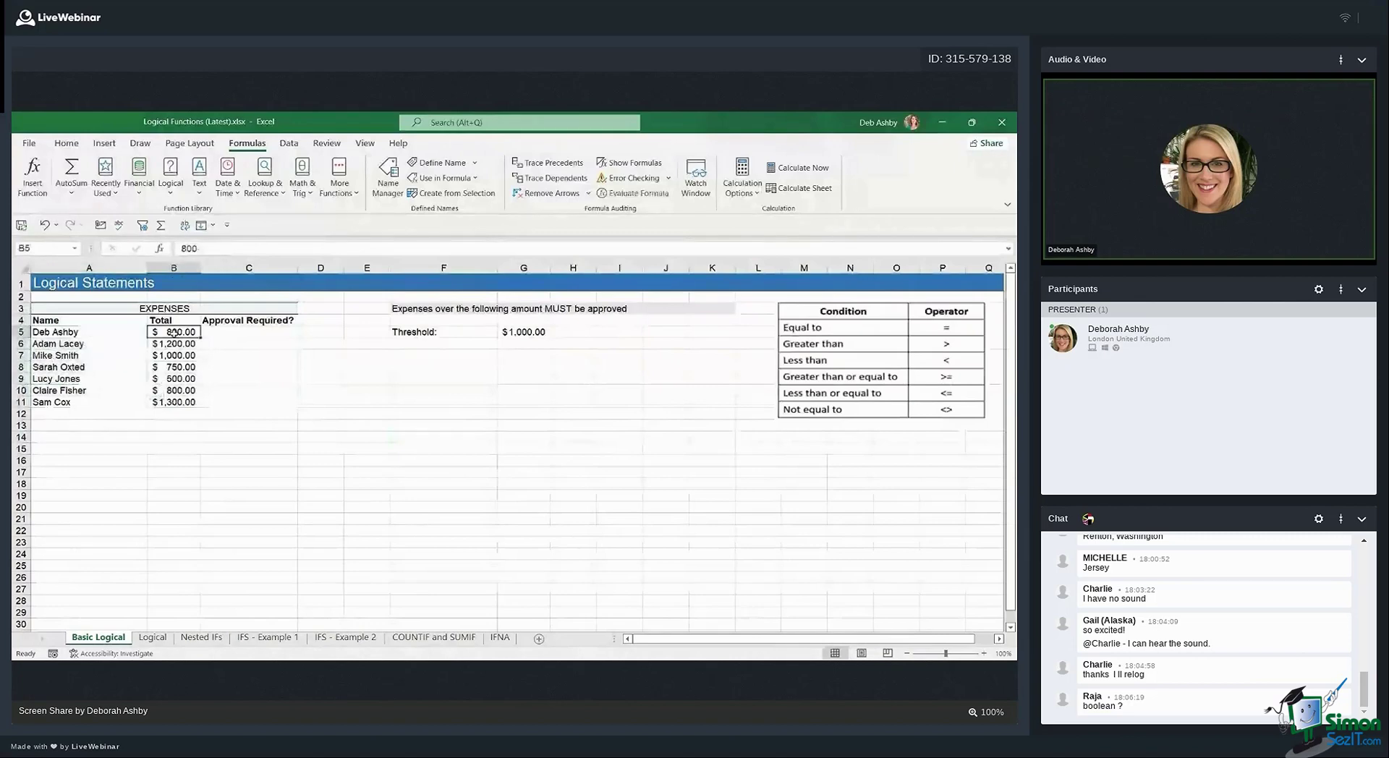
drag(173, 333, 174, 402)
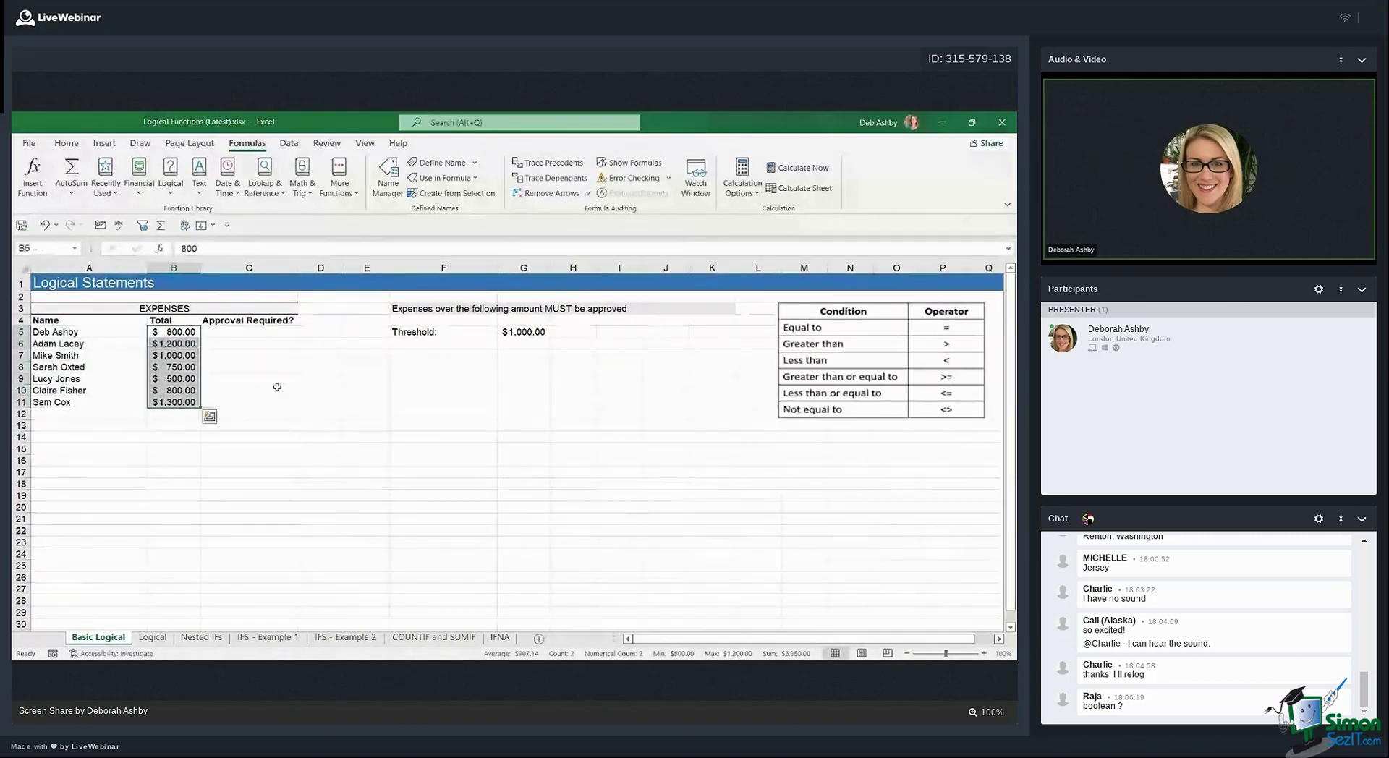
click(239, 335)
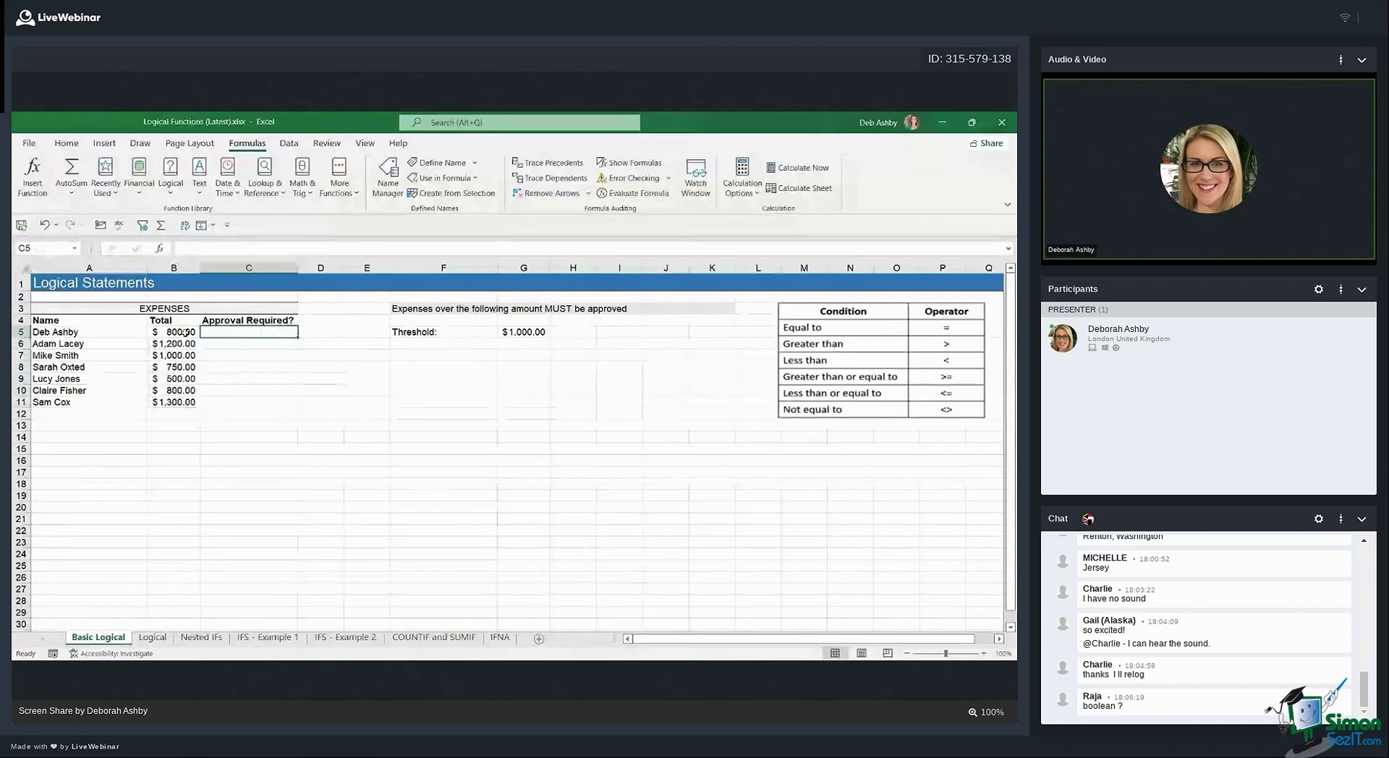
click(525, 332)
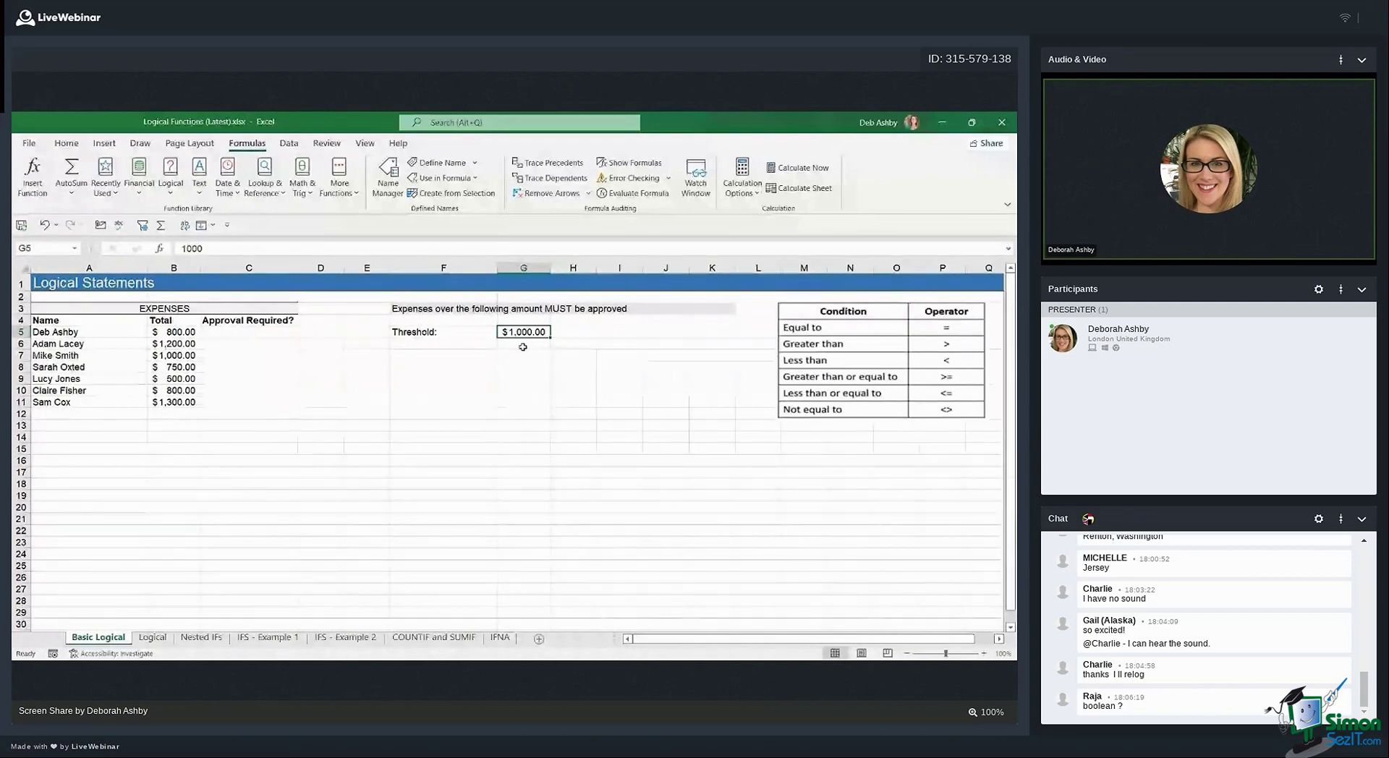
click(231, 332)
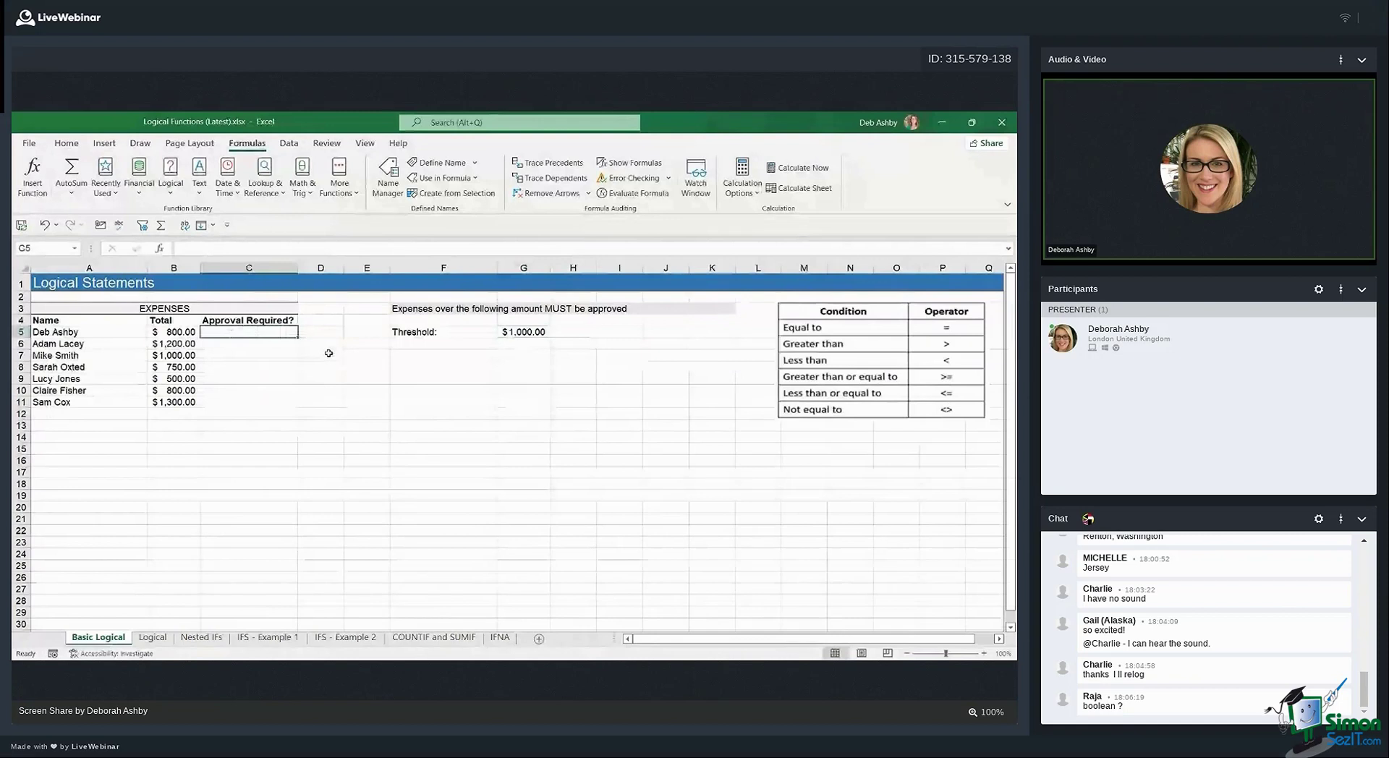
Enter the logical test =B5>=$G$5 in C5, with an absolute reference to the threshold cell
text(=)
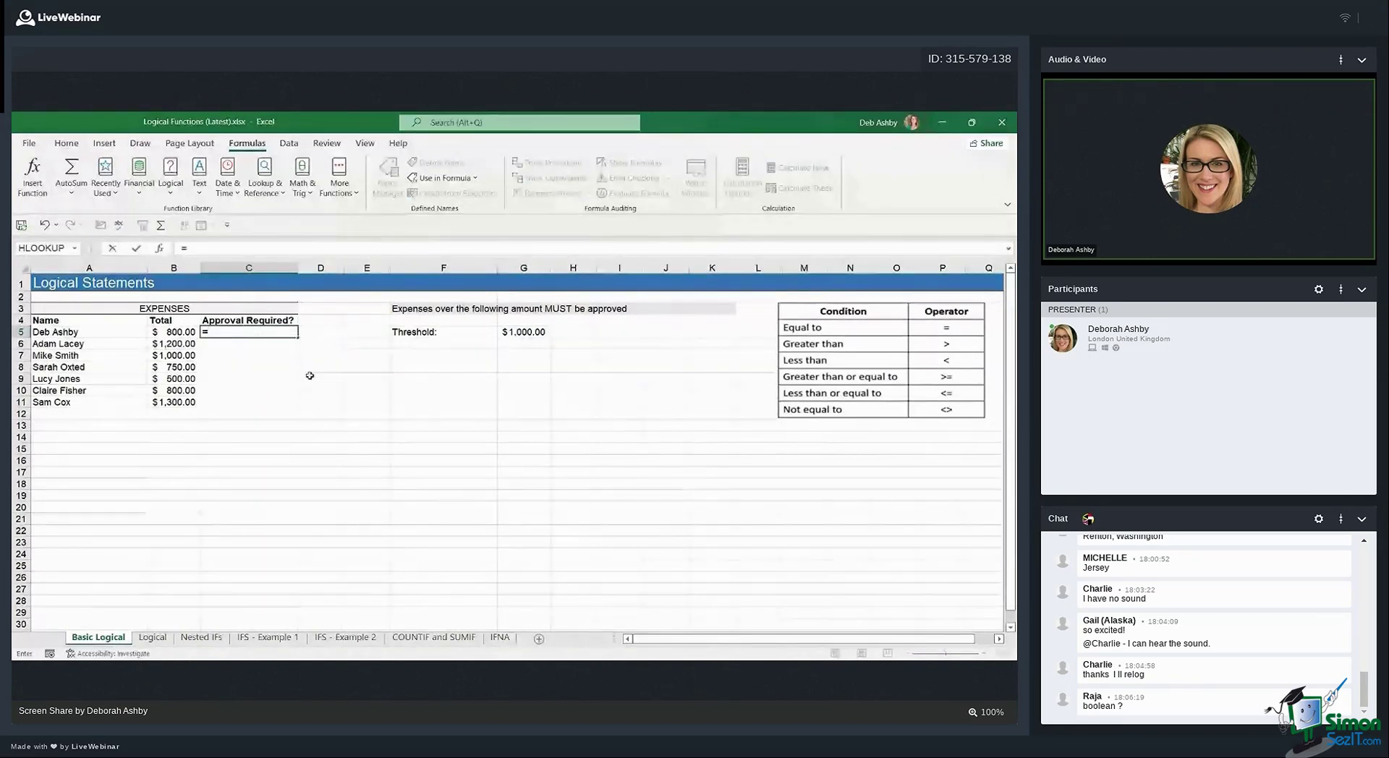
click(179, 333)
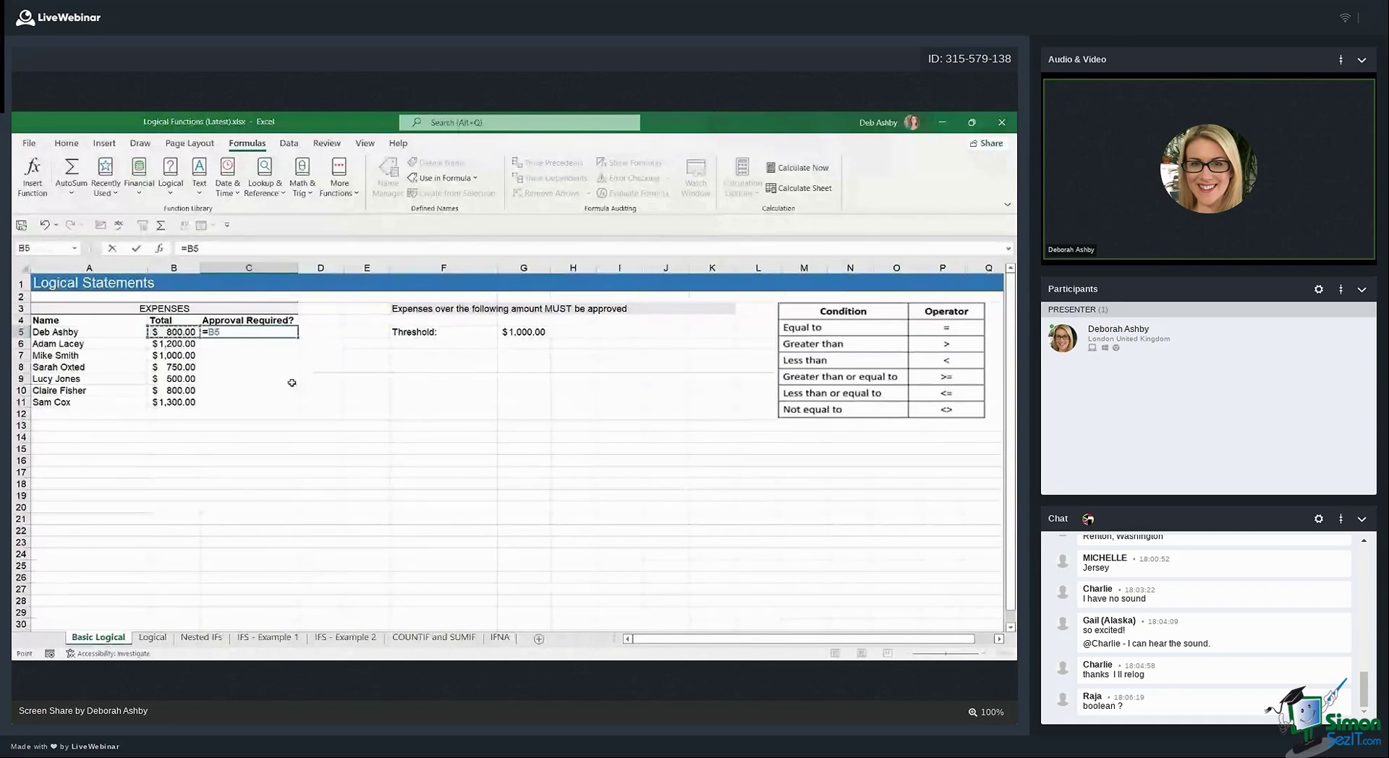
text(>)
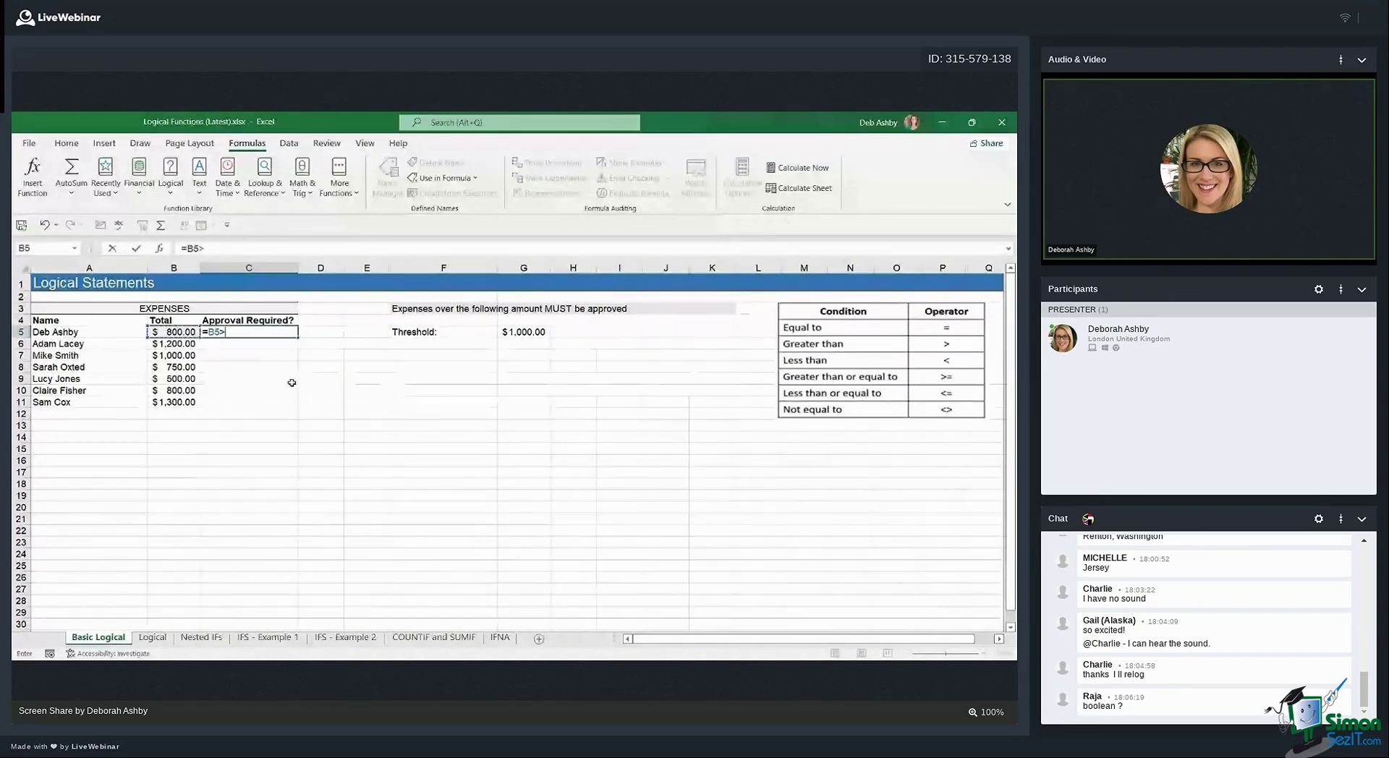
text(=)
click(535, 337)
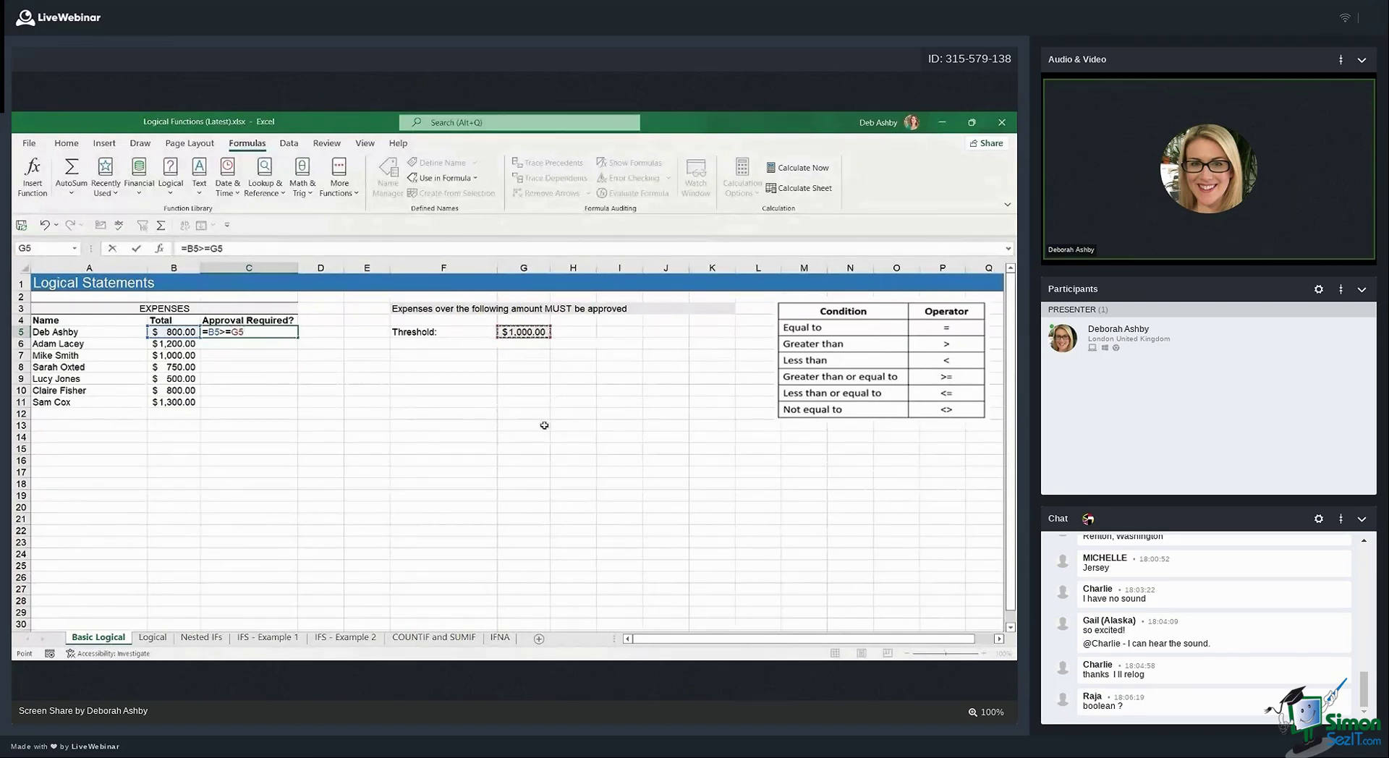
key(F4)
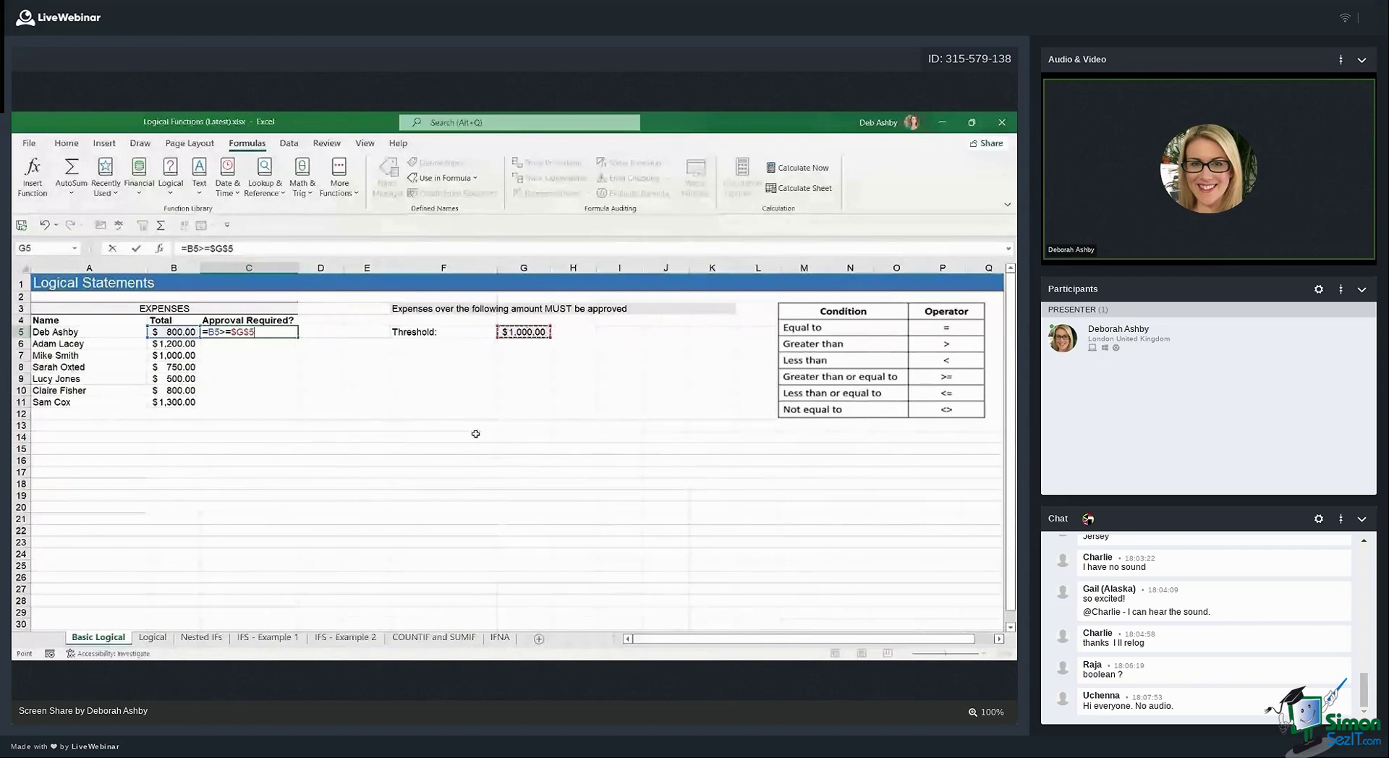
key(Return)
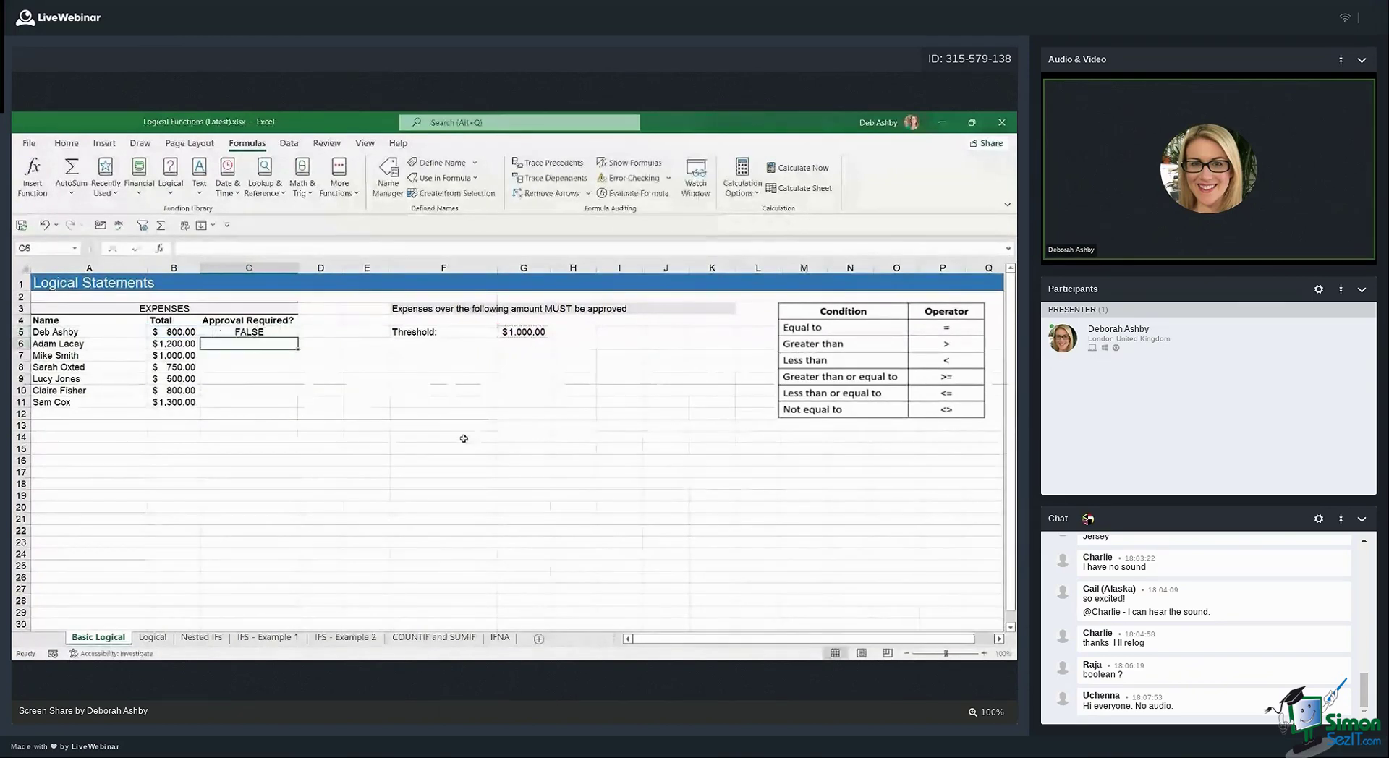
Recheck the logical test in C5 and copy it down the Approval Required column to C11
double_click(274, 333)
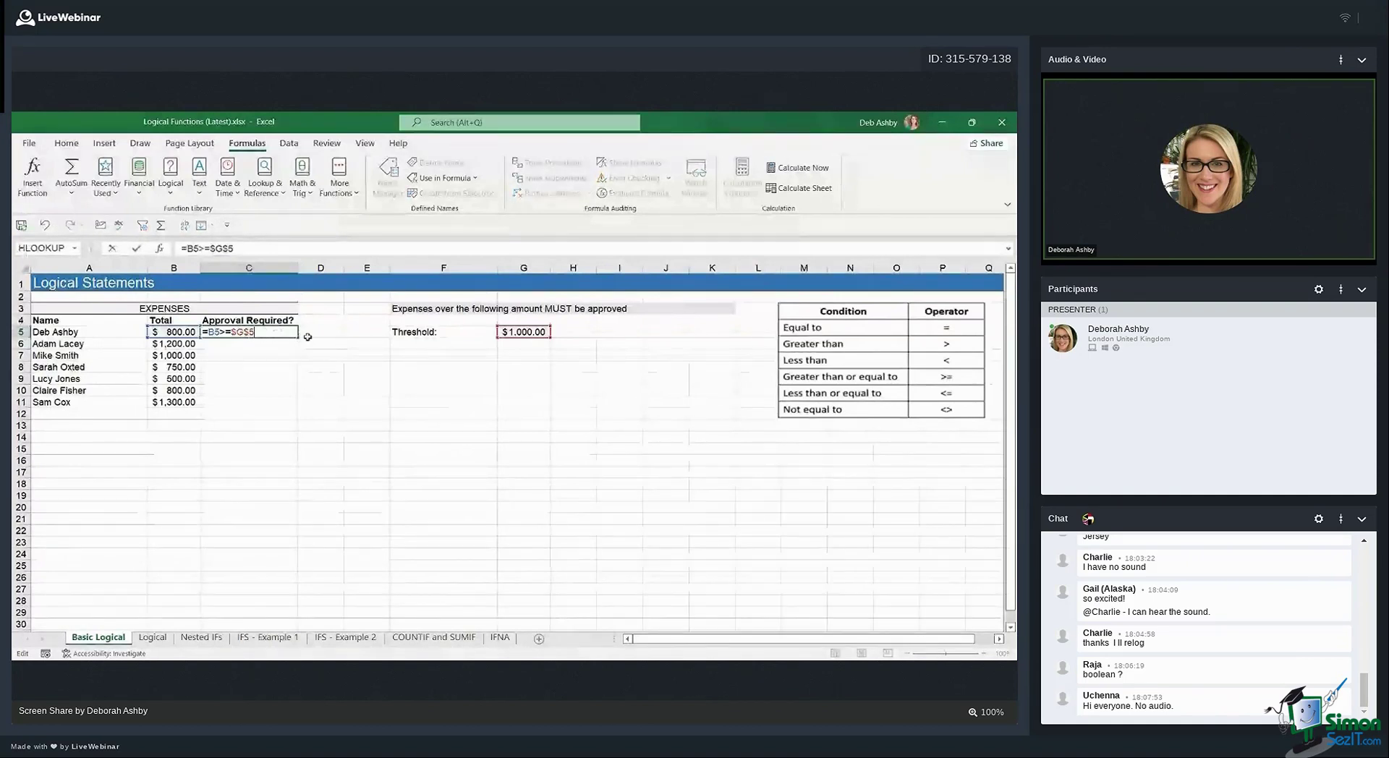
key(ctrl+Return)
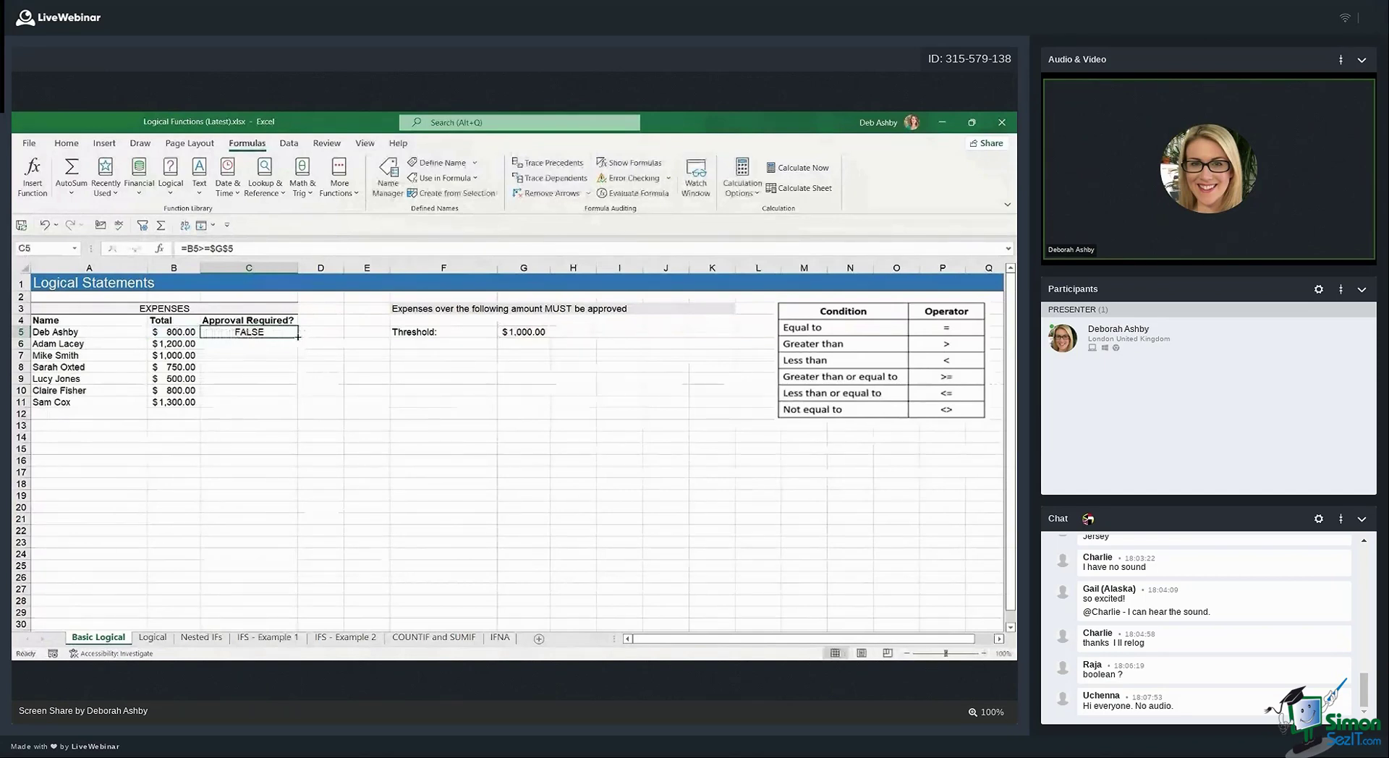
double_click(297, 337)
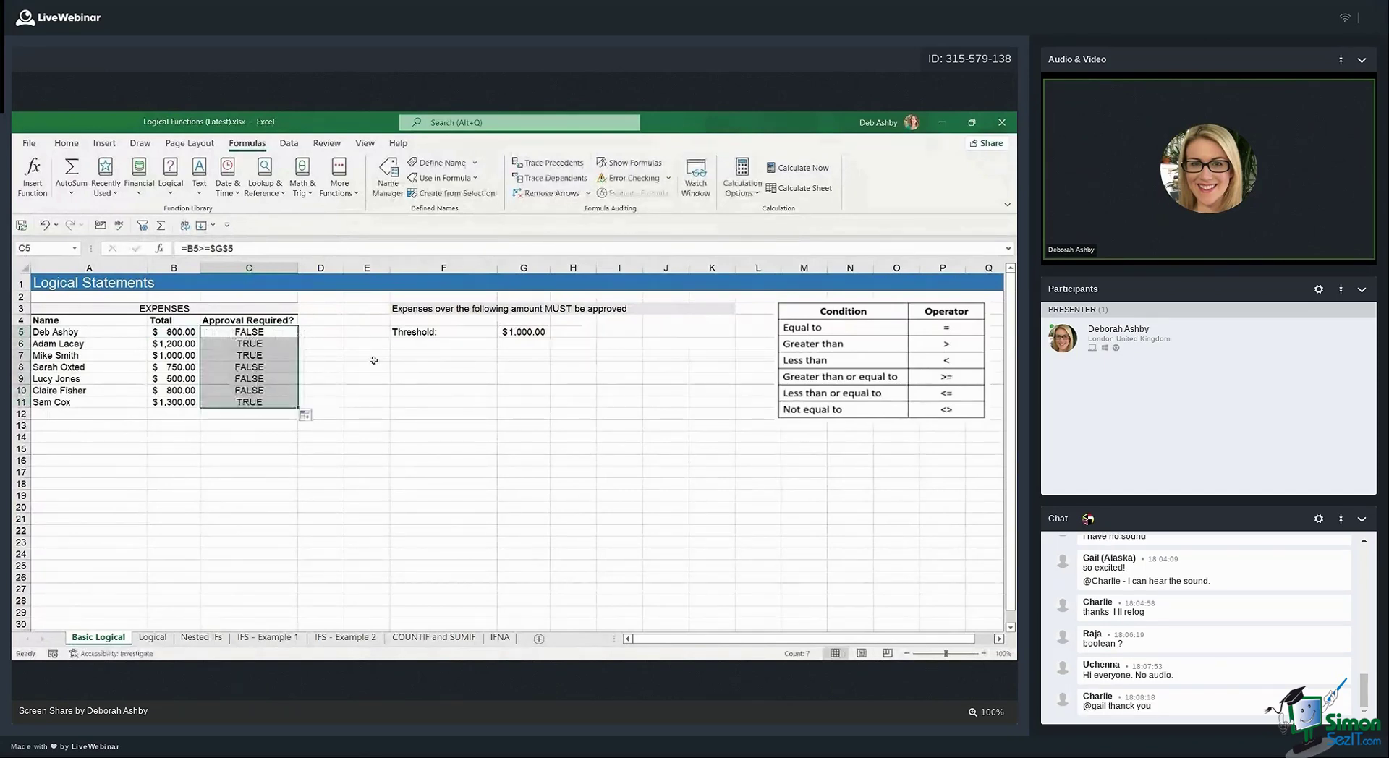
Examine the logical test results in C5:C11 against the expense totals and the threshold
click(254, 331)
drag(251, 330, 250, 402)
mouse_move(253, 345)
mouse_down()
mouse_move(226, 343)
mouse_move(225, 357)
mouse_move(242, 355)
mouse_up()
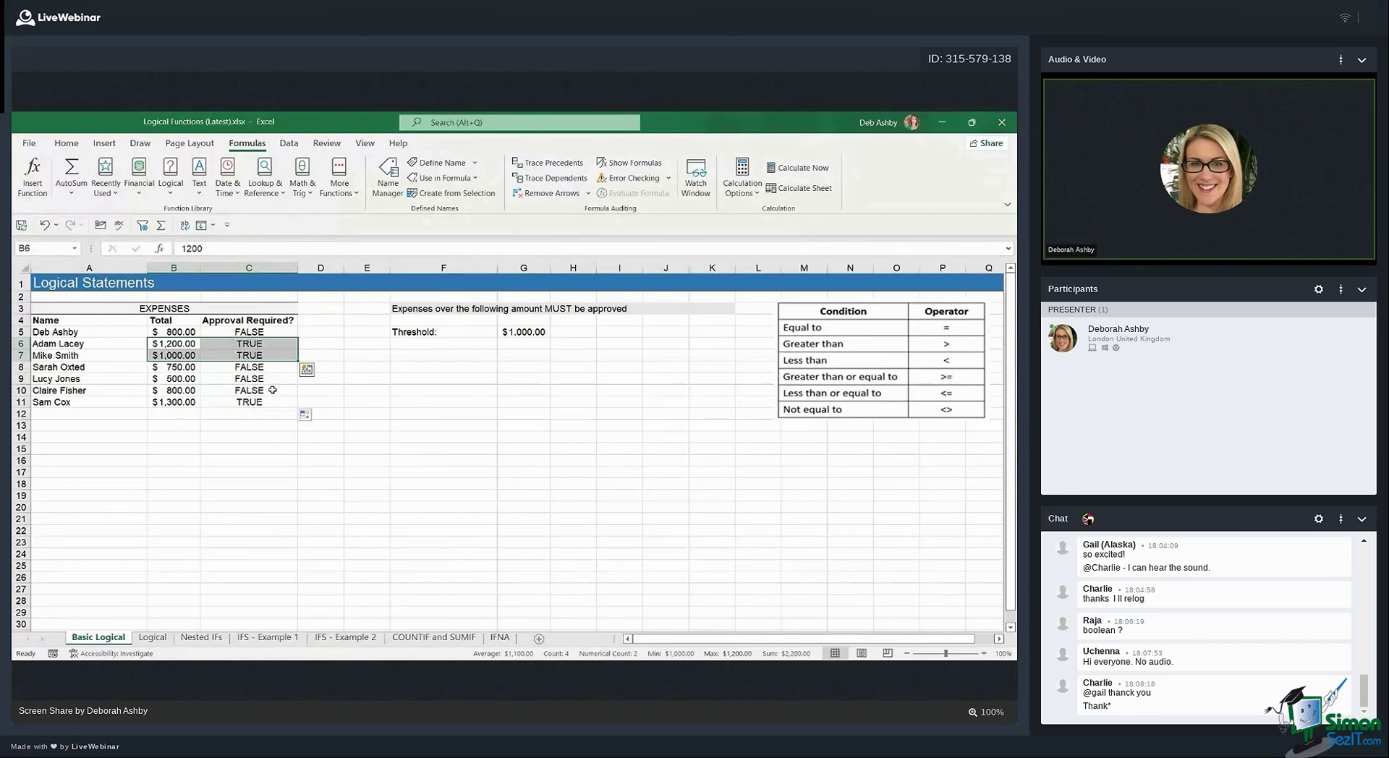
click(252, 370)
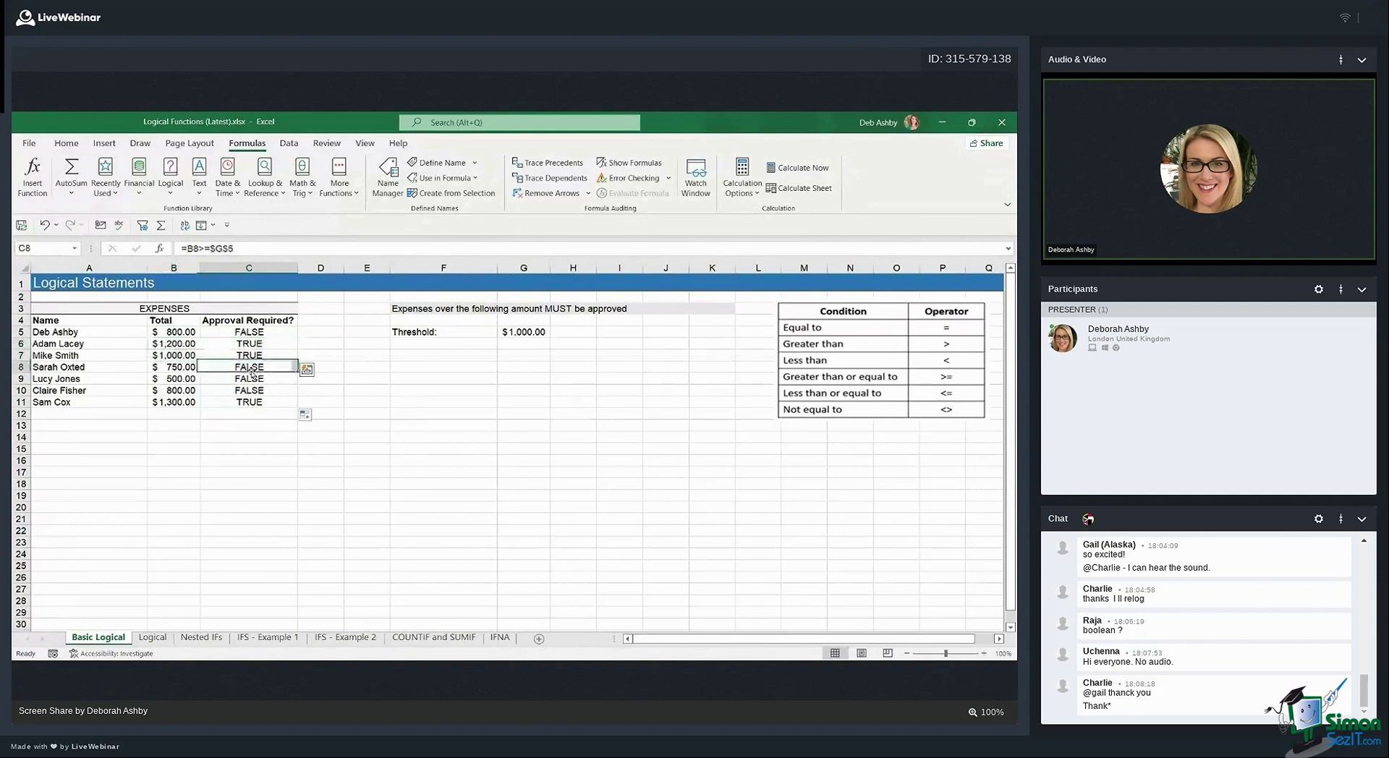
drag(252, 332, 255, 400)
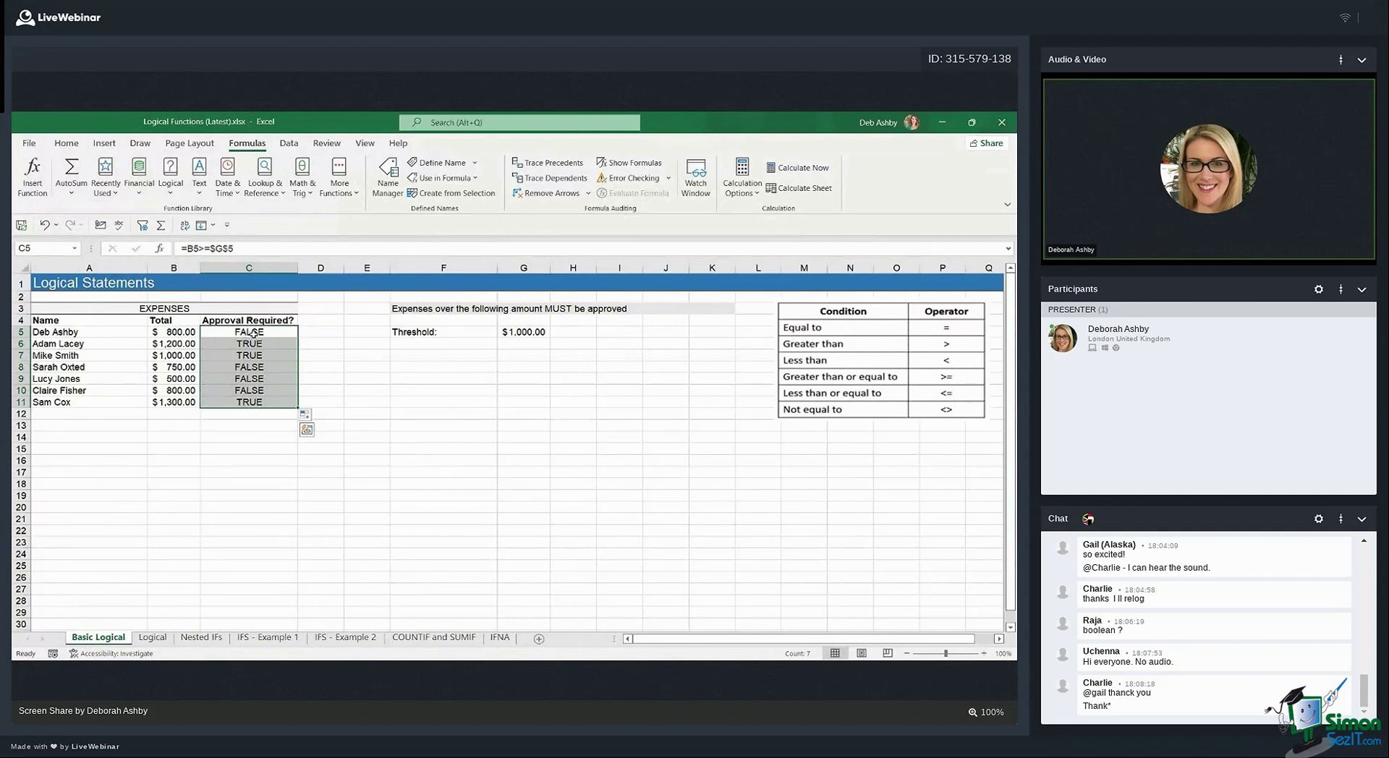
click(252, 334)
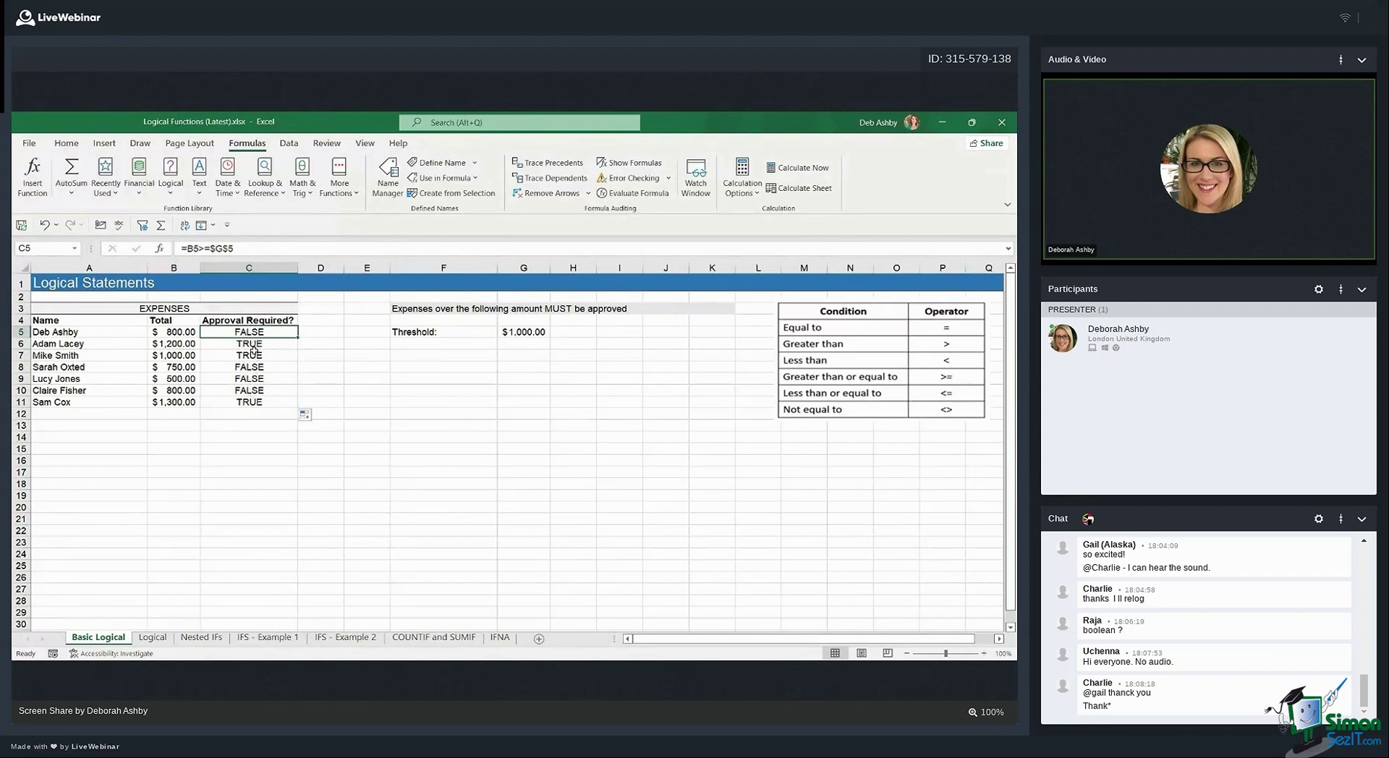
Delete the logical tests from the Approval Required cells C5:C11
drag(253, 331, 249, 397)
key(Delete)
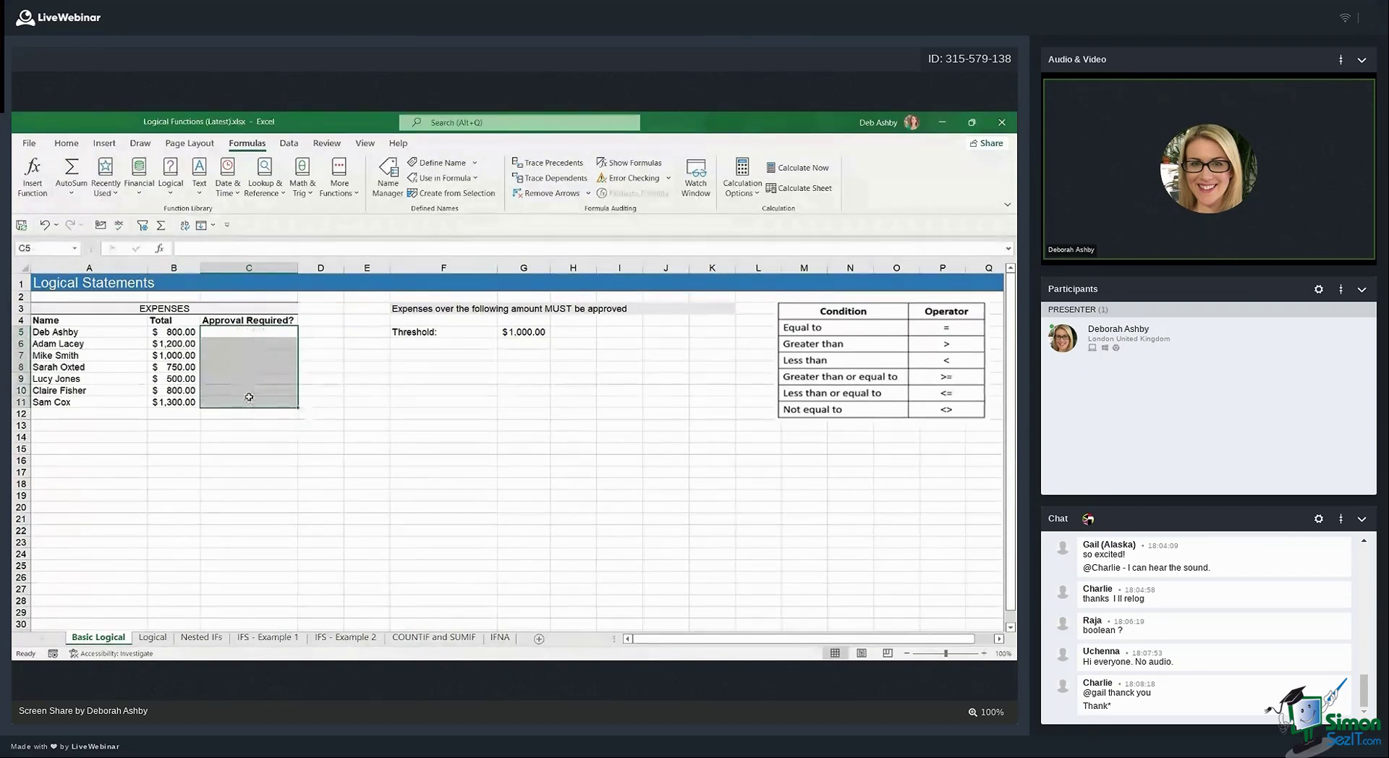
click(367, 401)
Start a formula with the IF function in the first Approval Required cell, C5
click(252, 332)
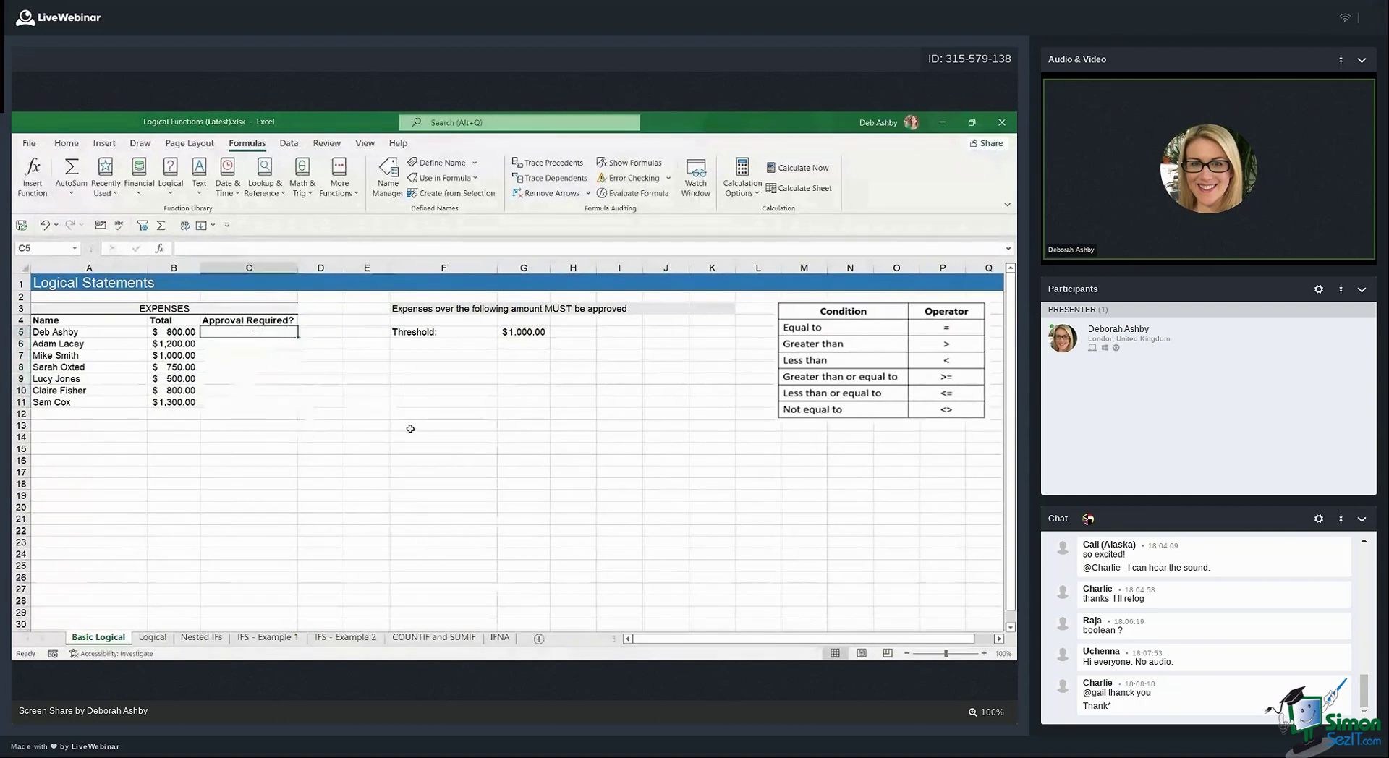
text(=)
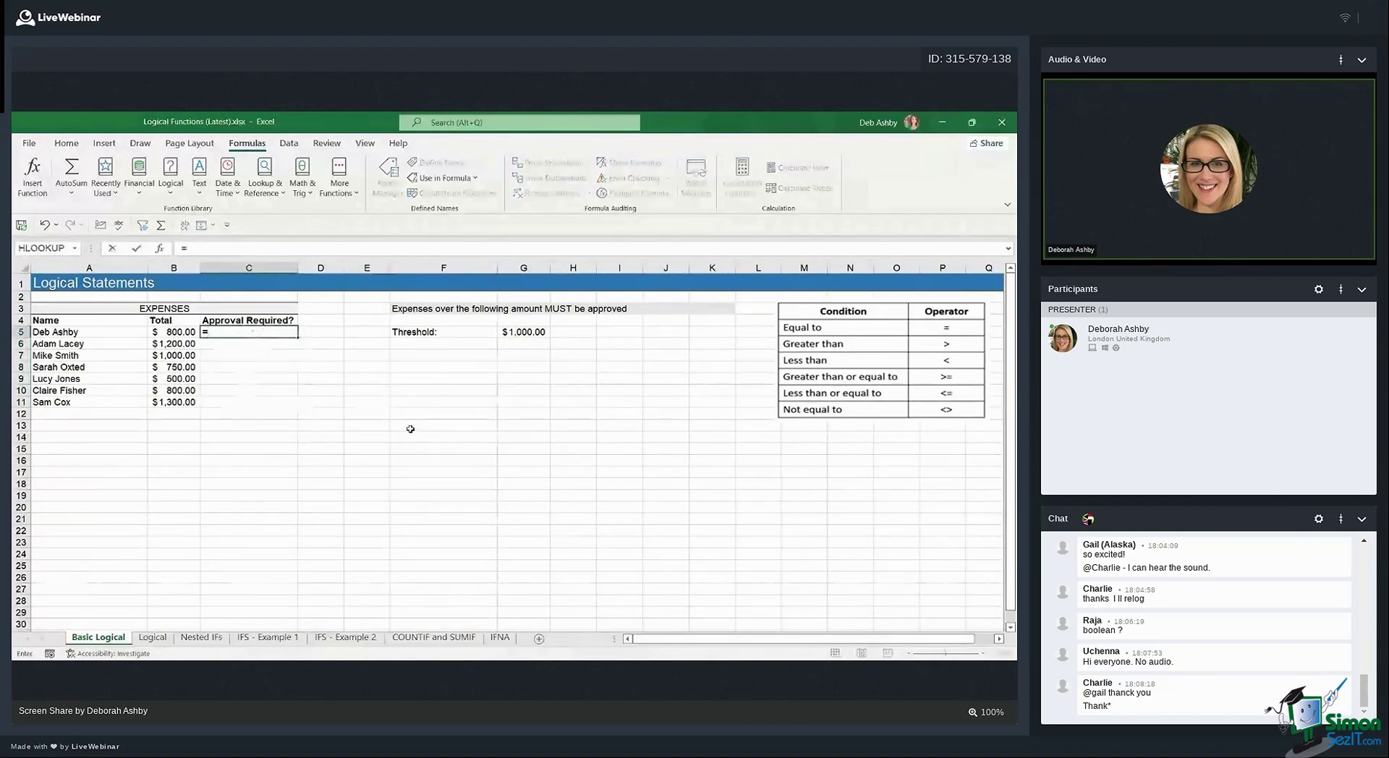
text(IF)
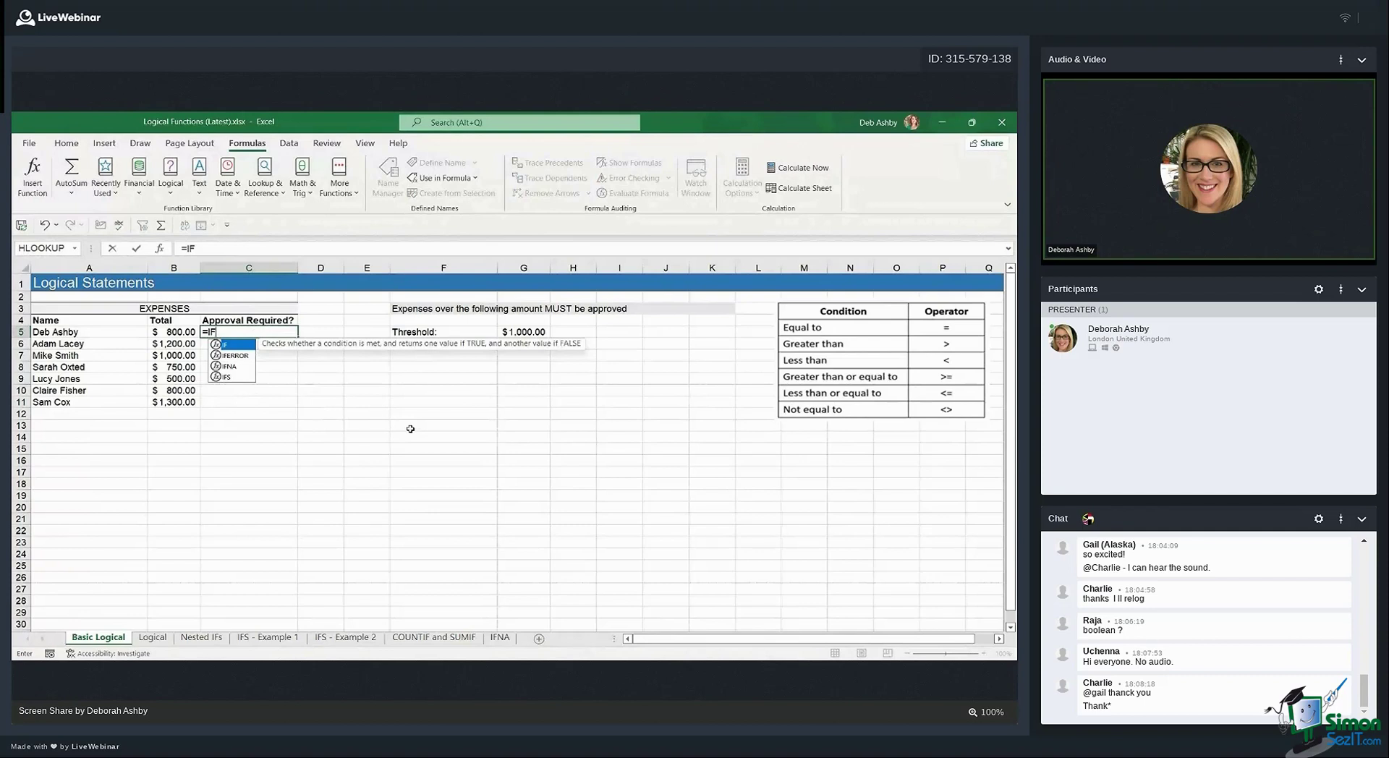
key(Down)
key(Down)
key(Up)
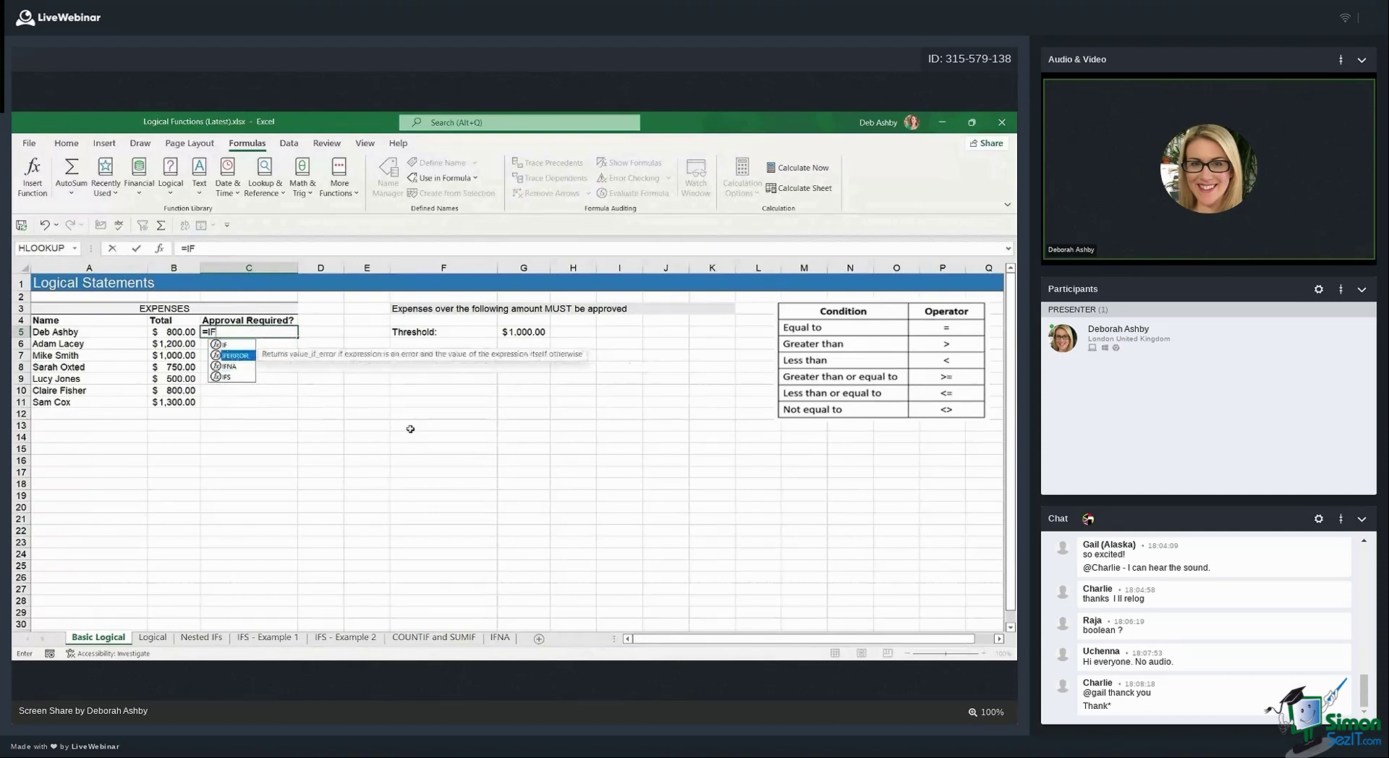
key(Up)
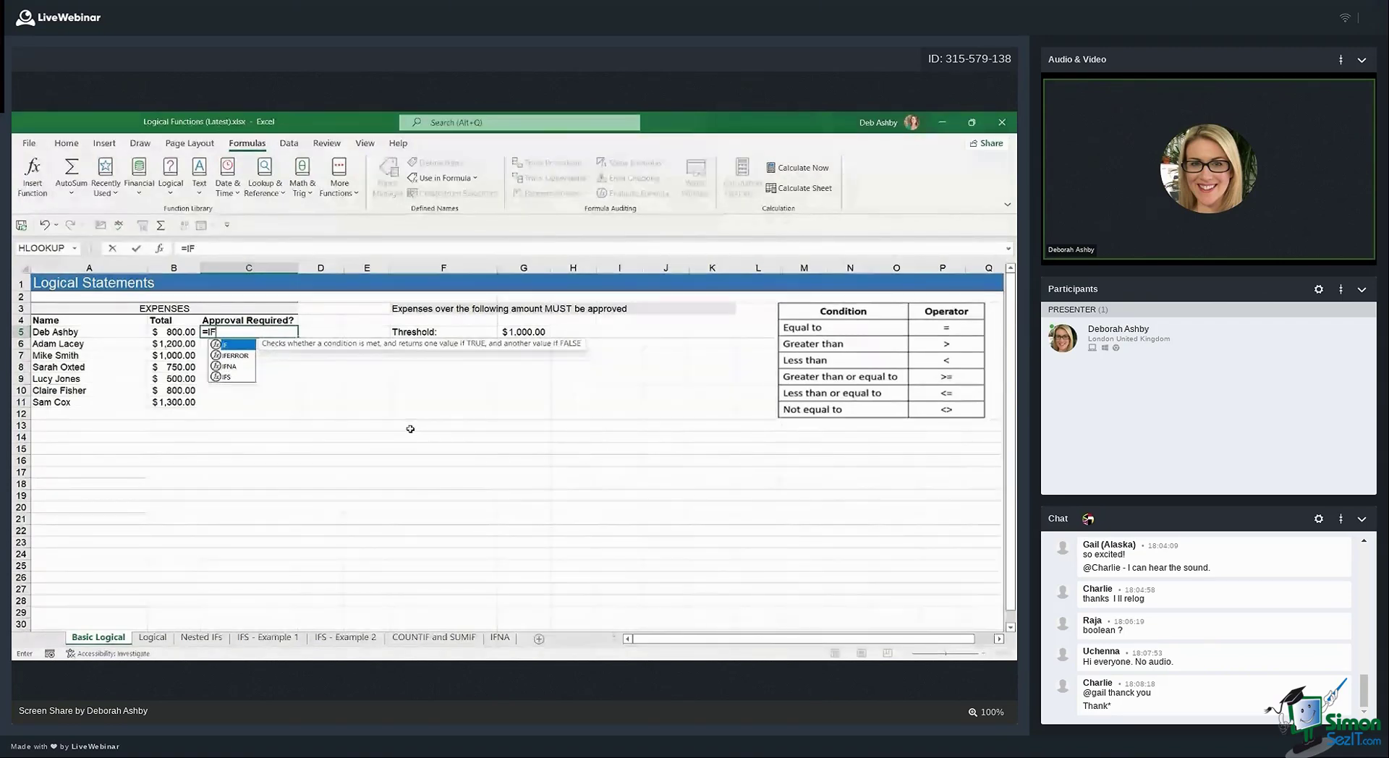
key(Tab)
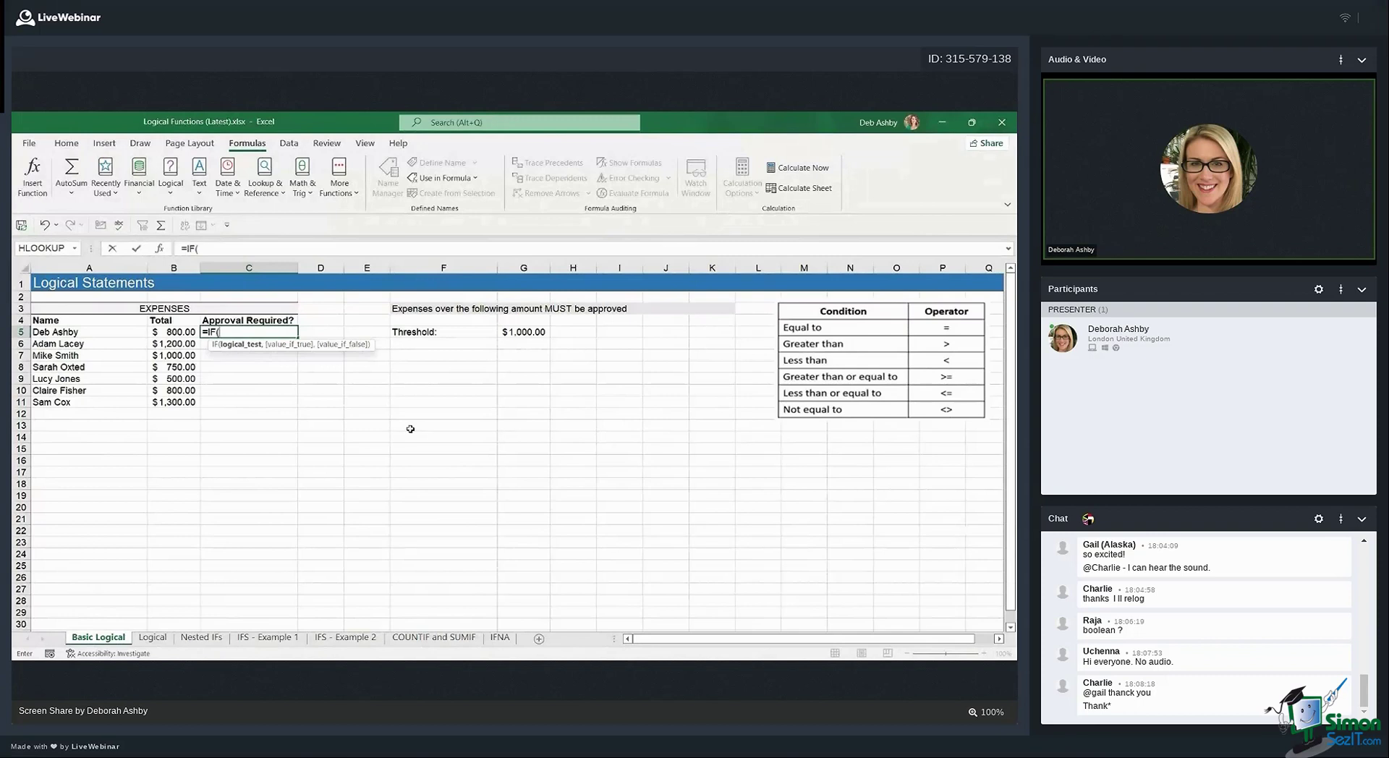
Set the IF function's logical test to B5>=$G$5, with an absolute reference to the threshold
click(169, 332)
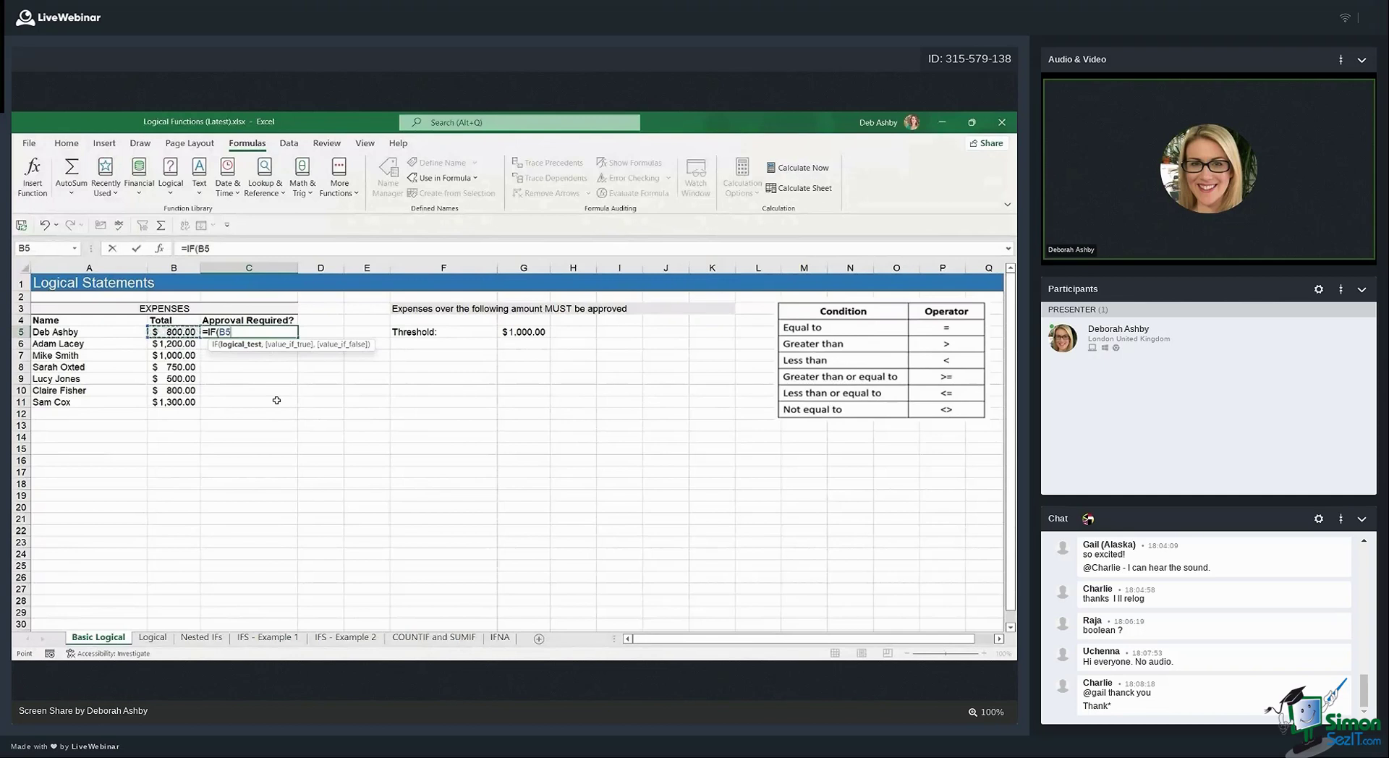
text(>=)
click(510, 332)
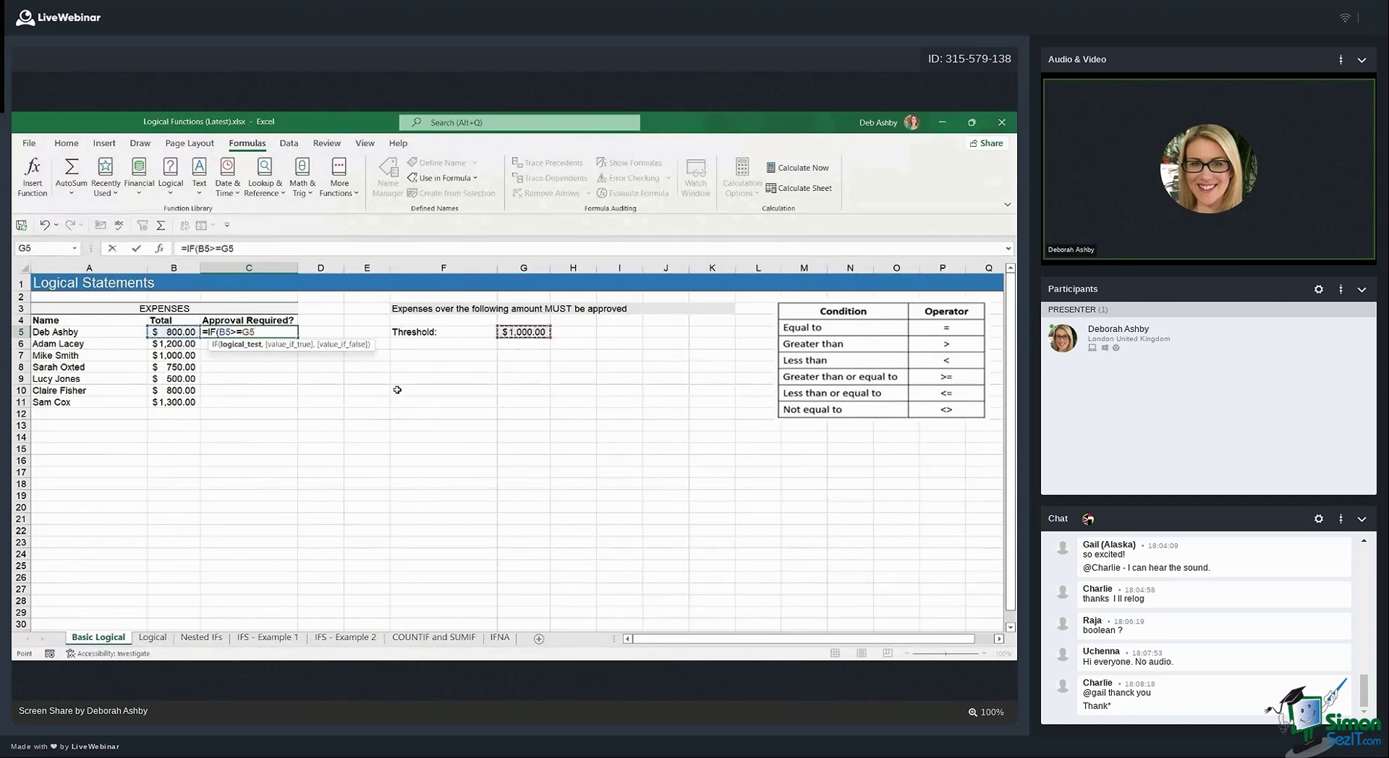
key(F4)
text(,)
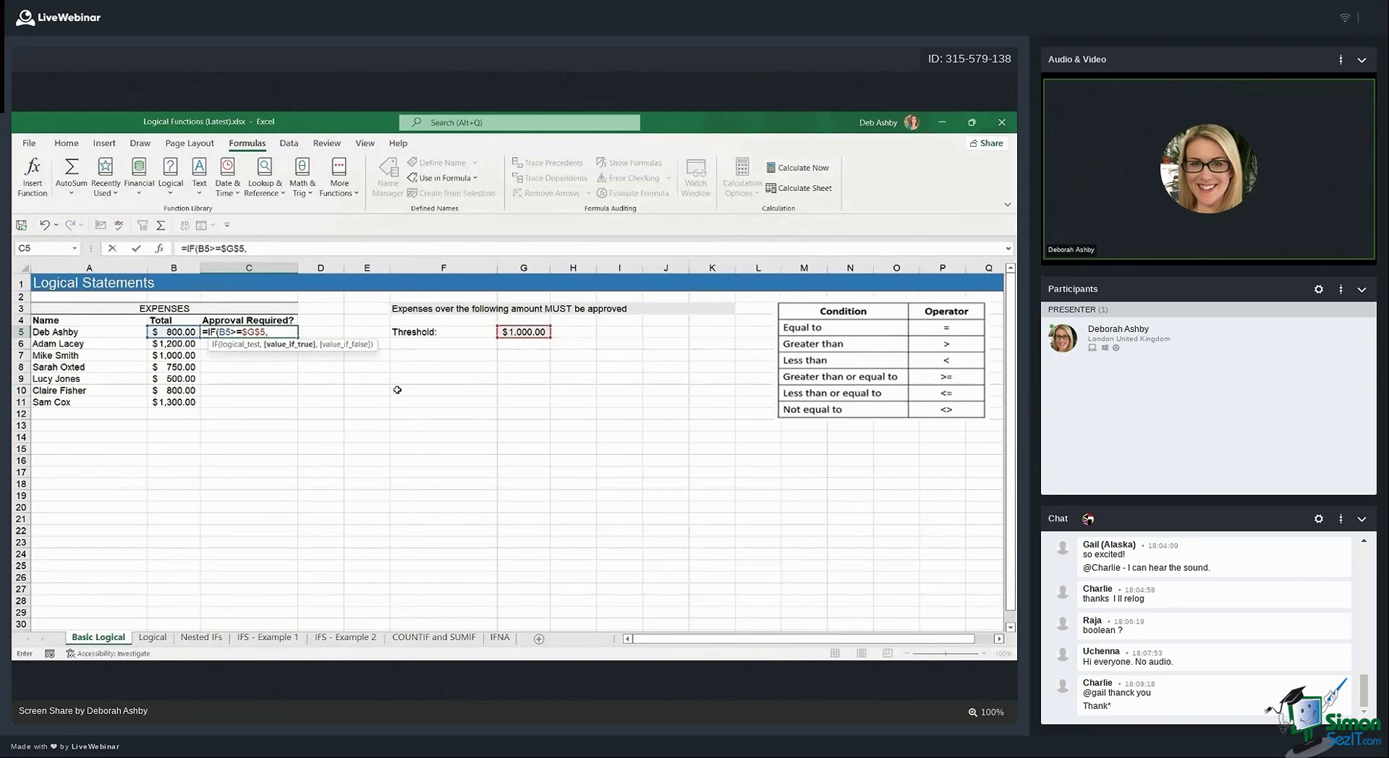
Complete the IF formula in C5 with "Approval" as the value if true and "OK" as the value if false
text("Approval")
text(,)
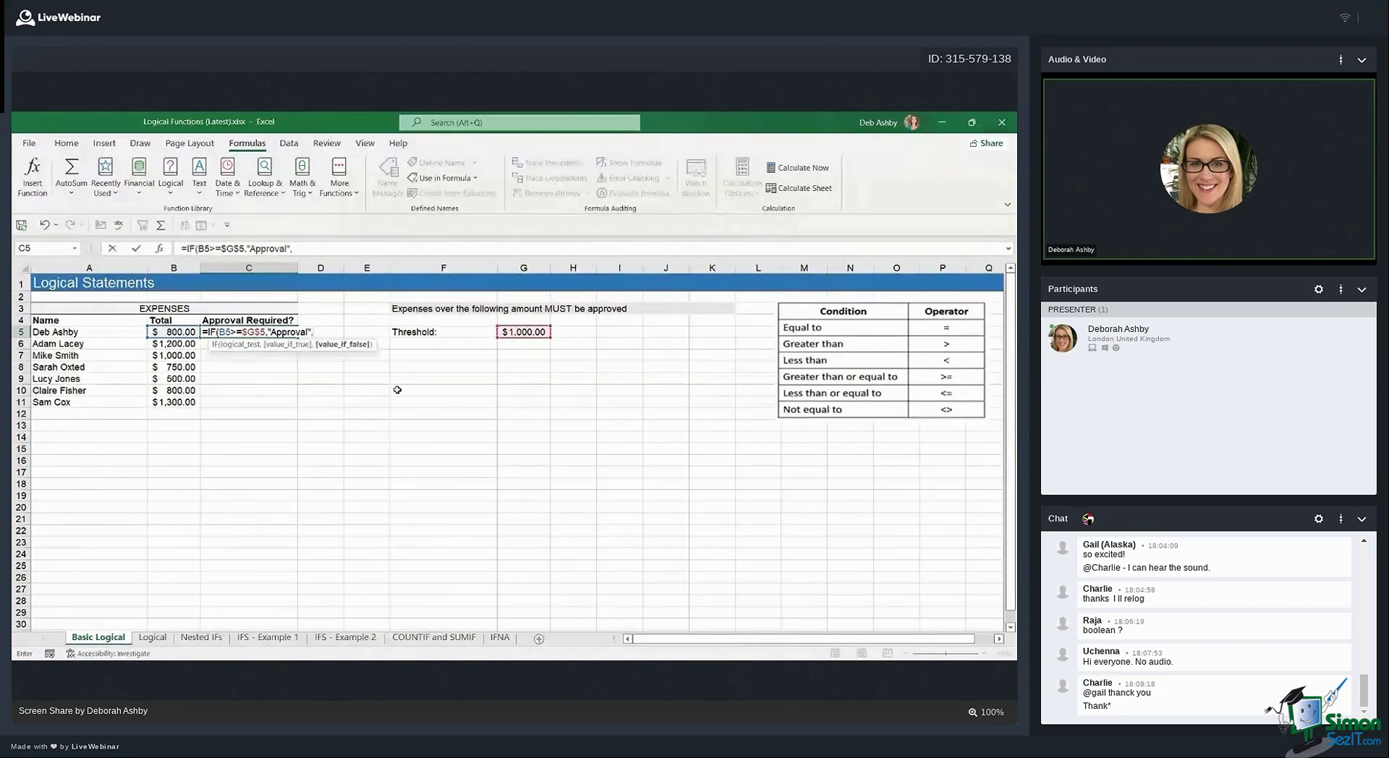
text("OK")
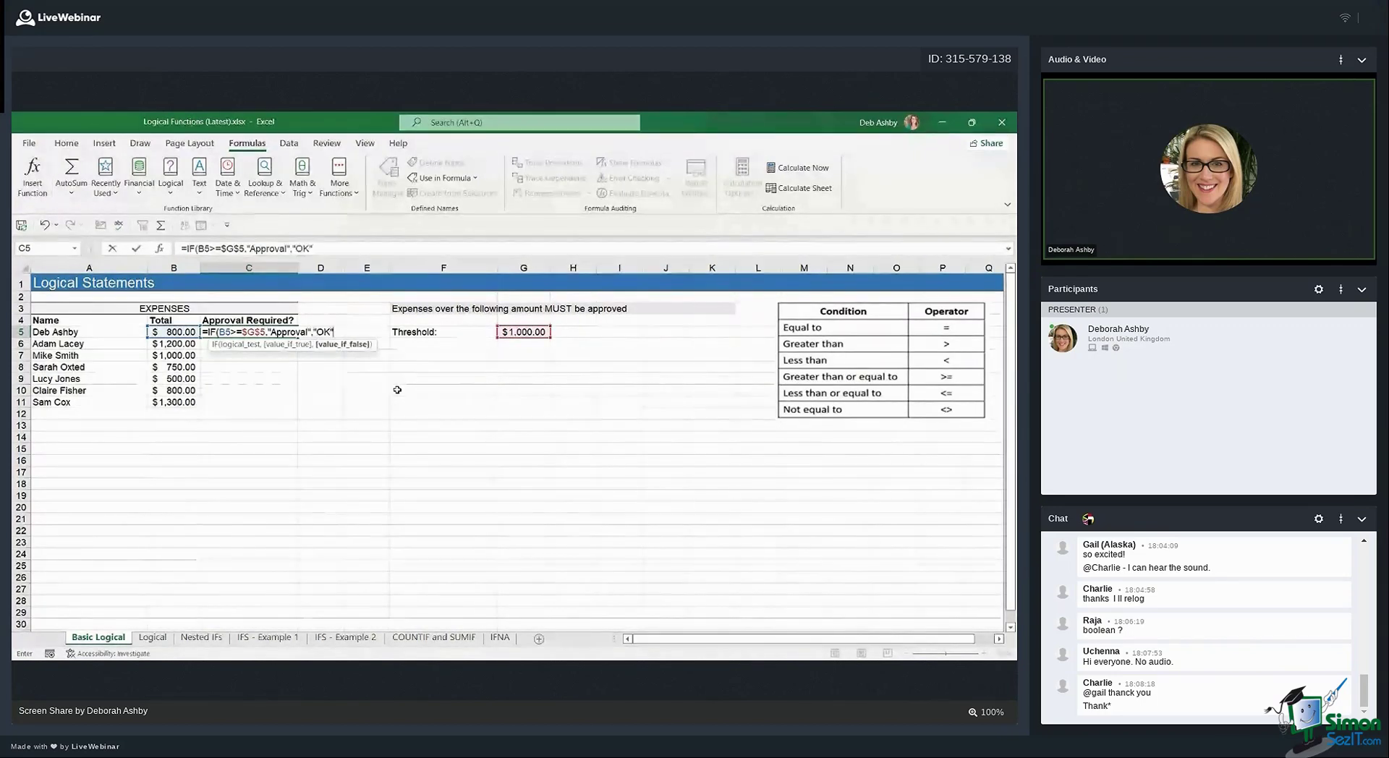
text())
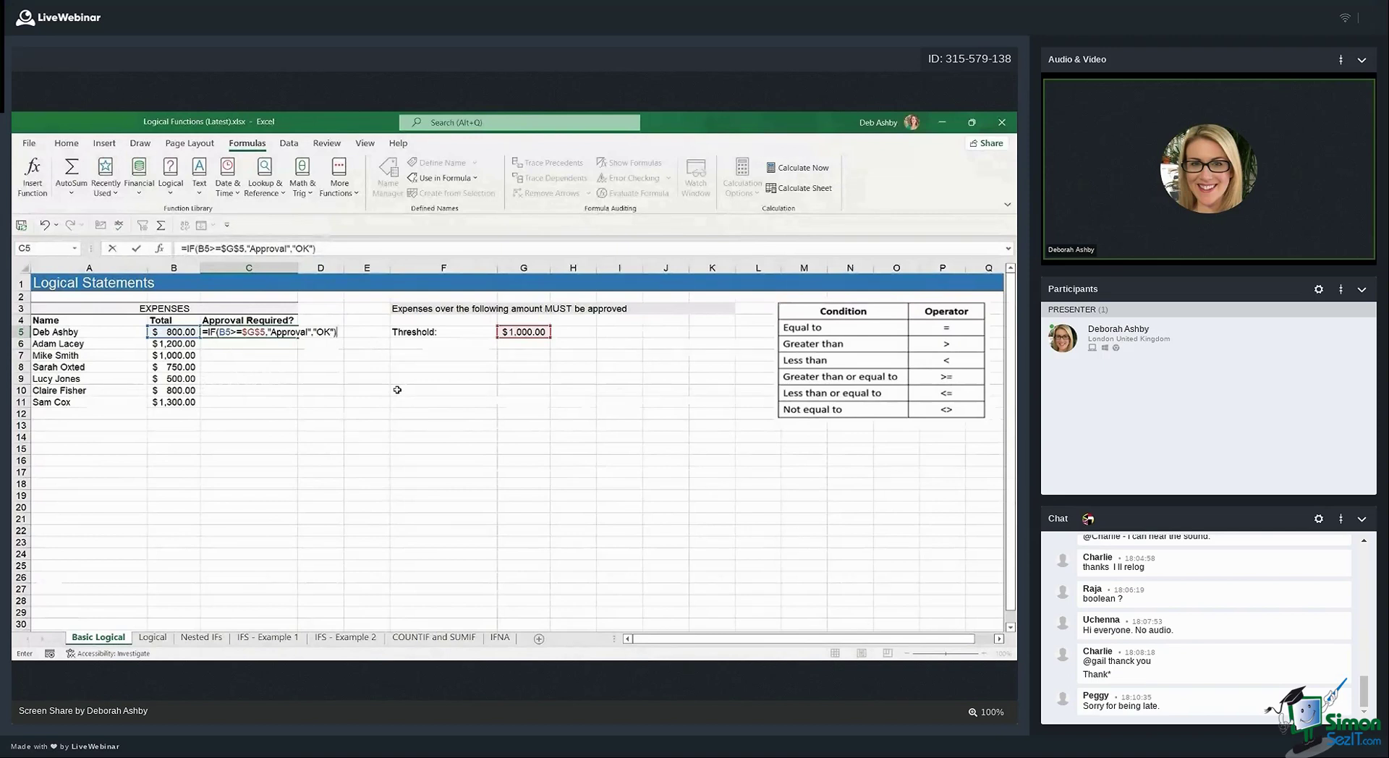
key(ctrl+Return)
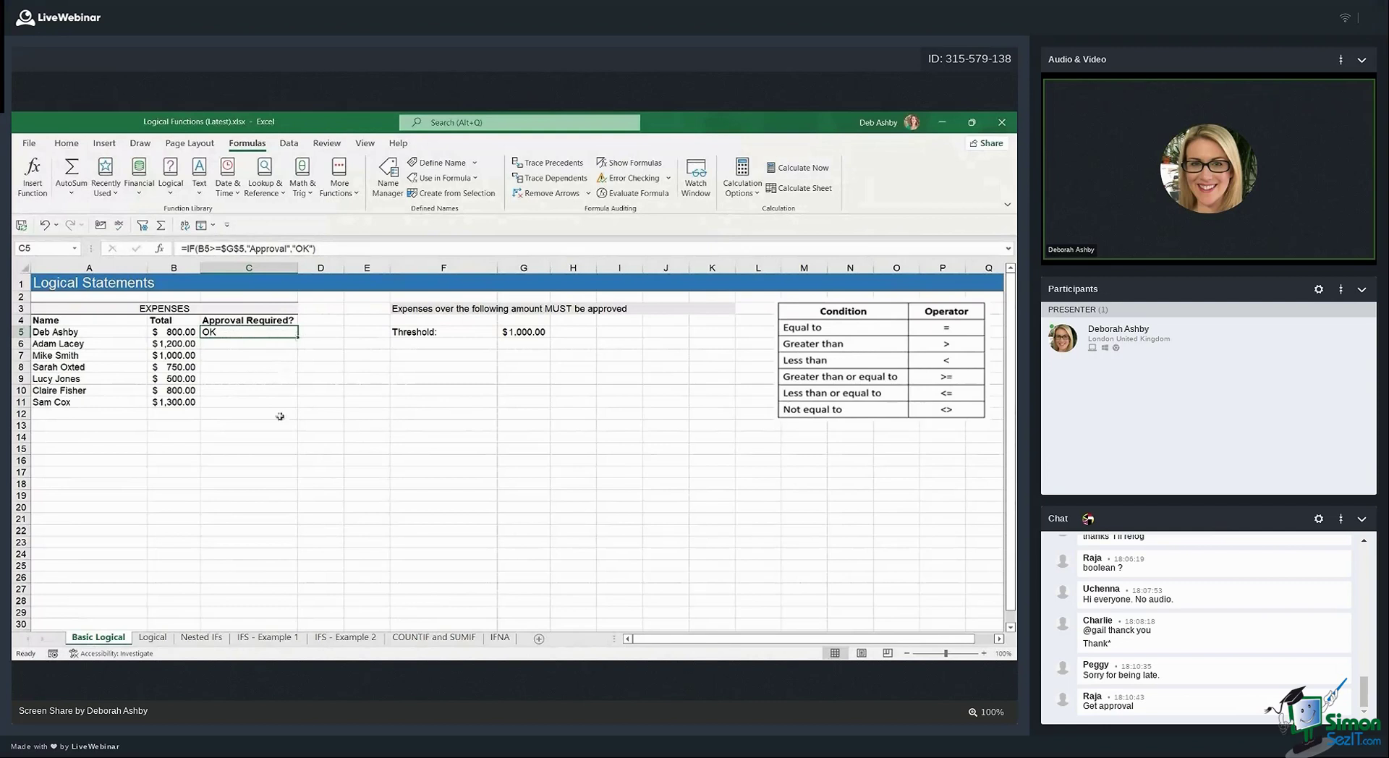
Fill the IF formula from C5 down through C11
mouse_move(233, 331)
mouse_down()
mouse_move(233, 372)
mouse_move(263, 399)
mouse_up()
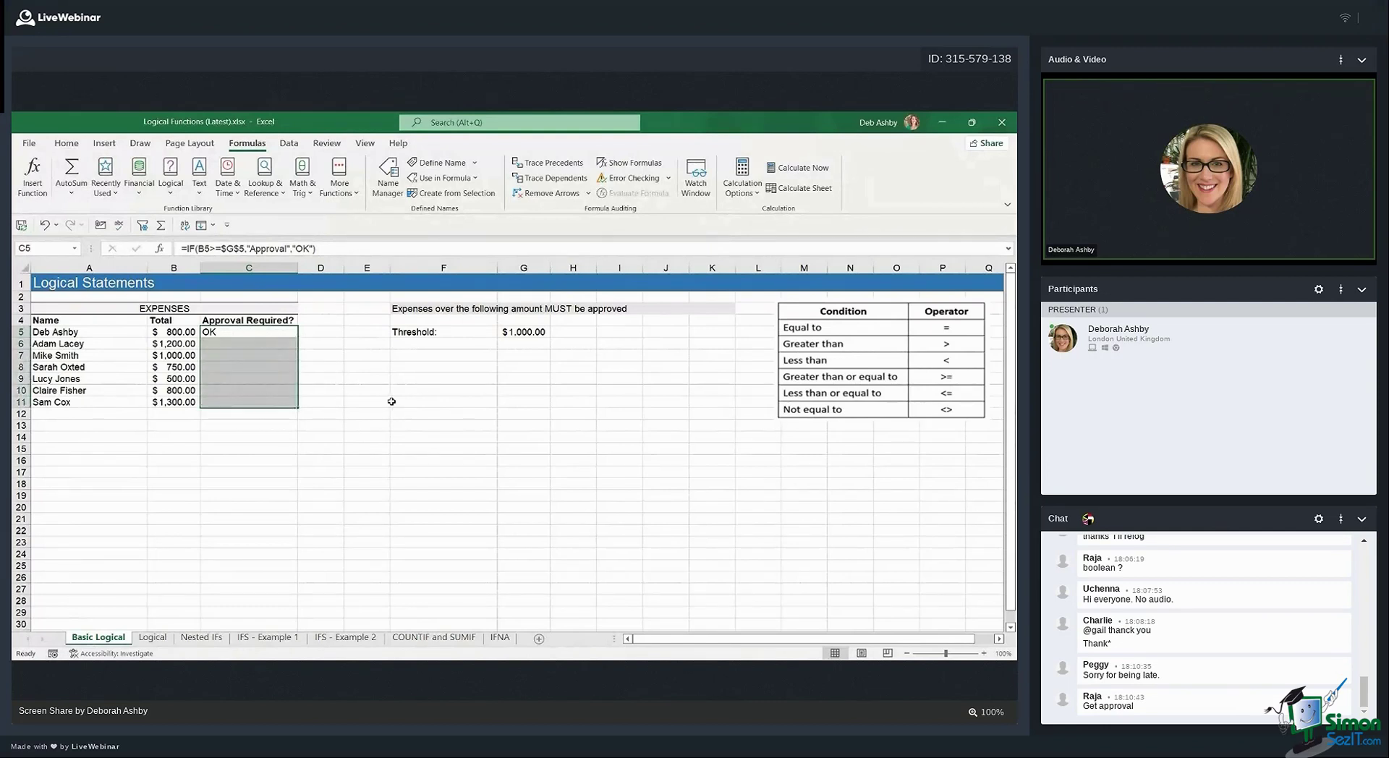
key(ctrl+d)
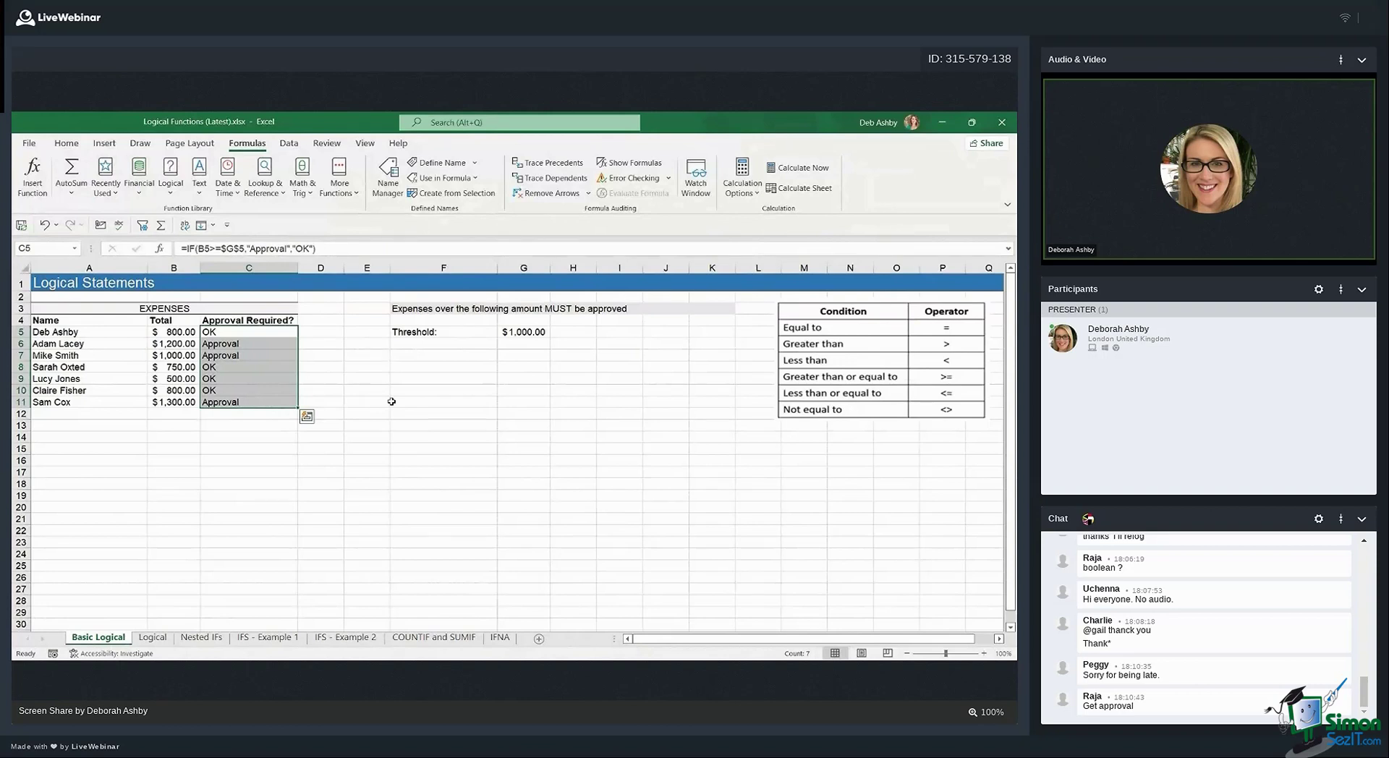
click(408, 395)
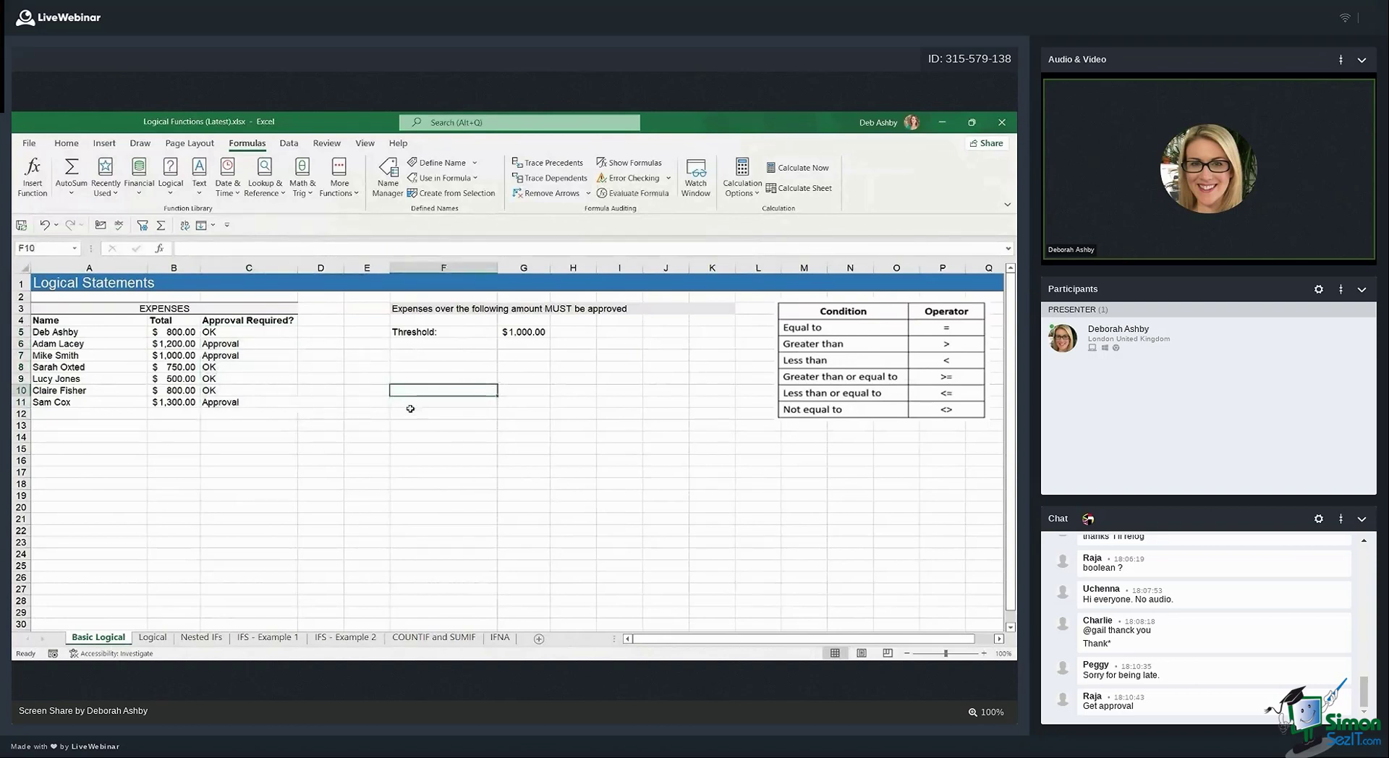
click(414, 411)
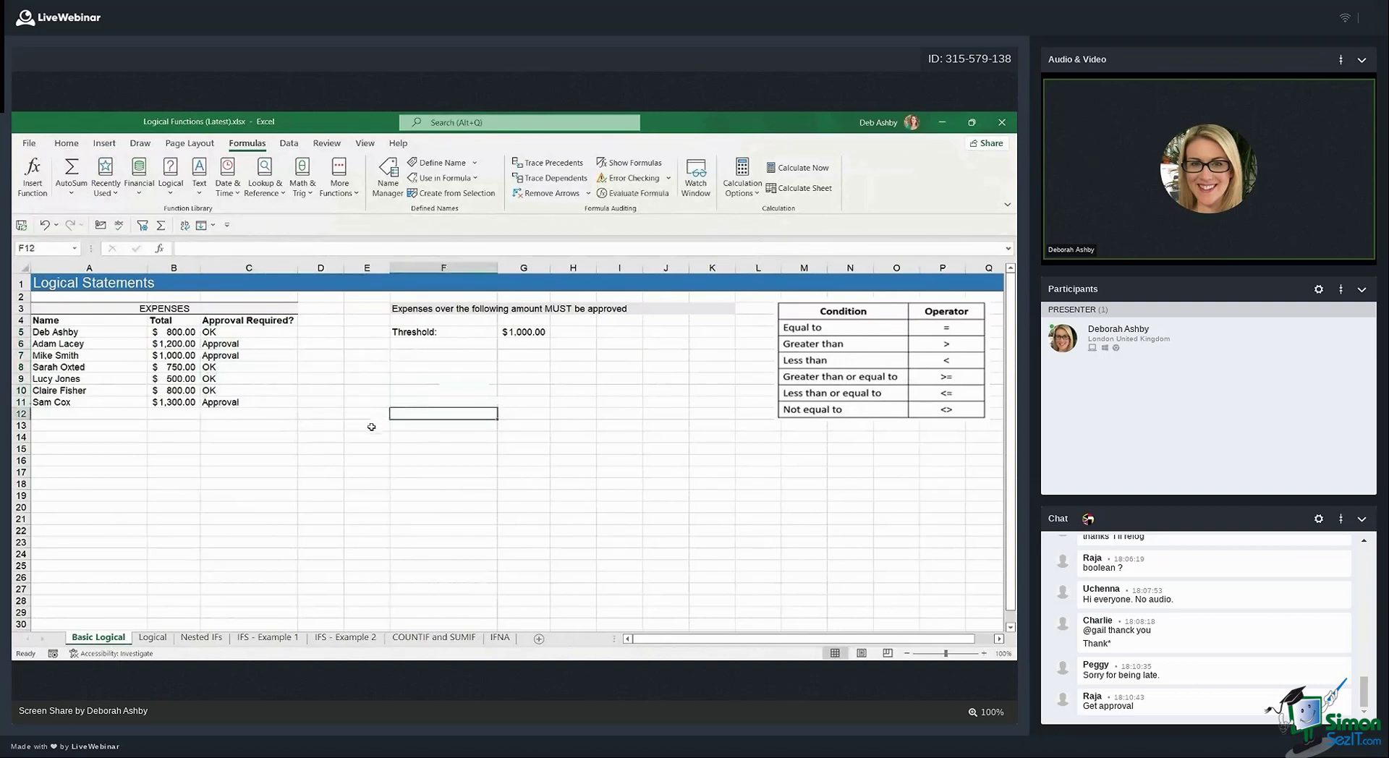
click(427, 391)
click(413, 403)
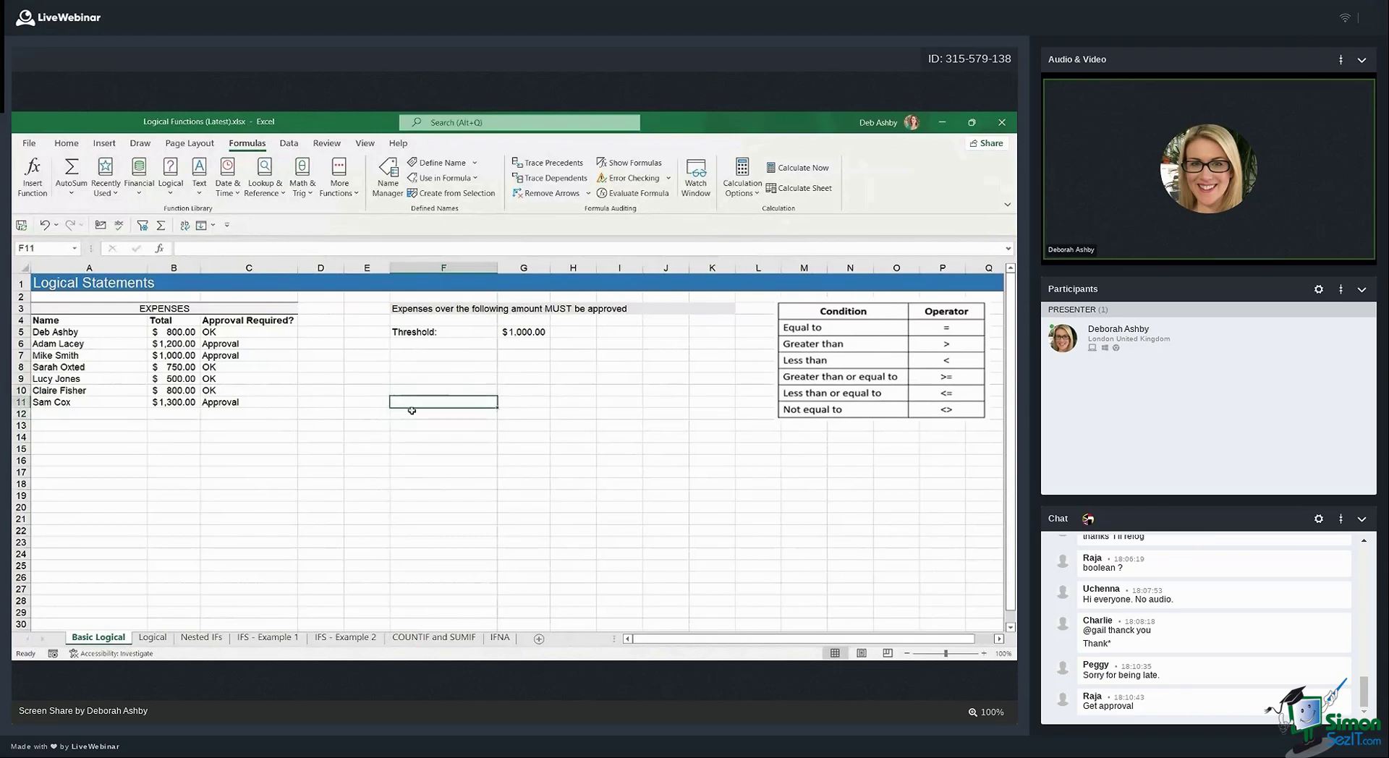
click(412, 413)
click(410, 427)
click(411, 435)
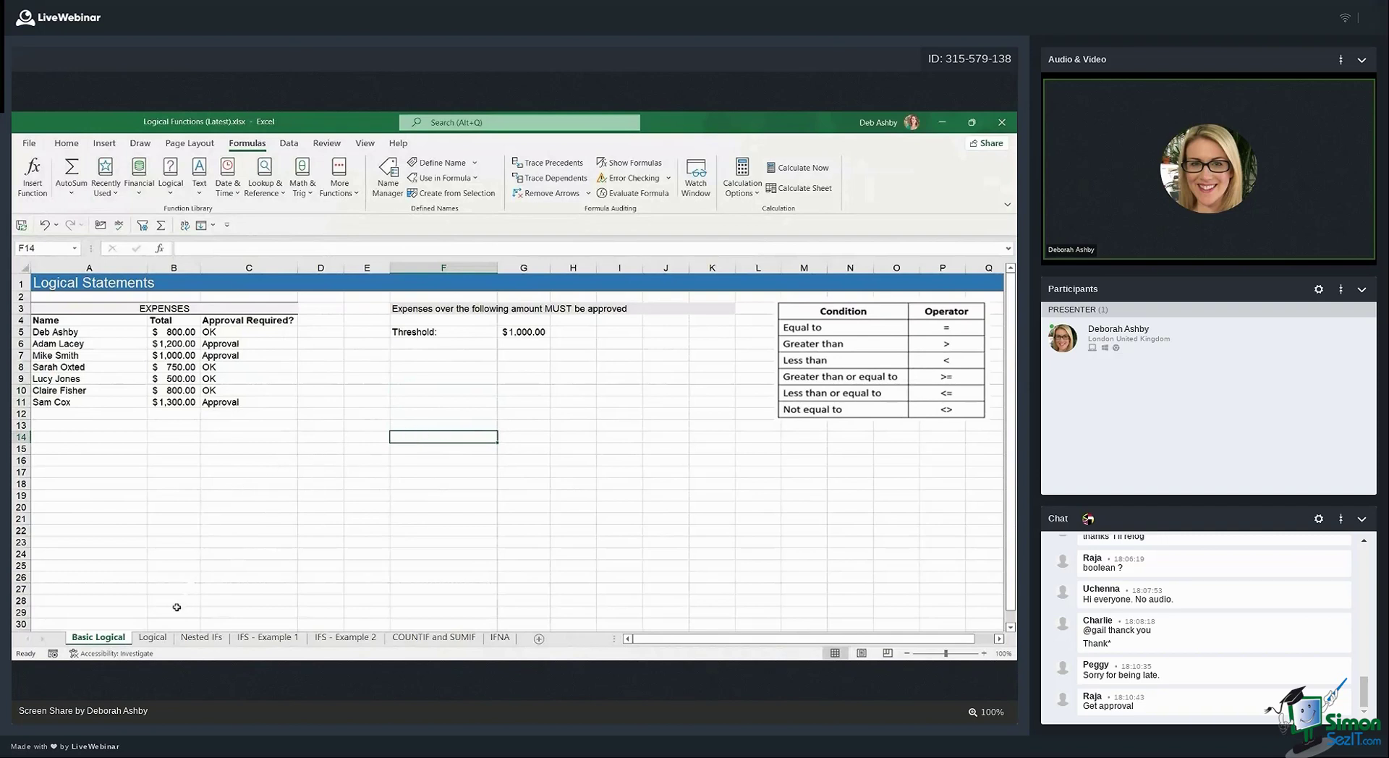
click(419, 392)
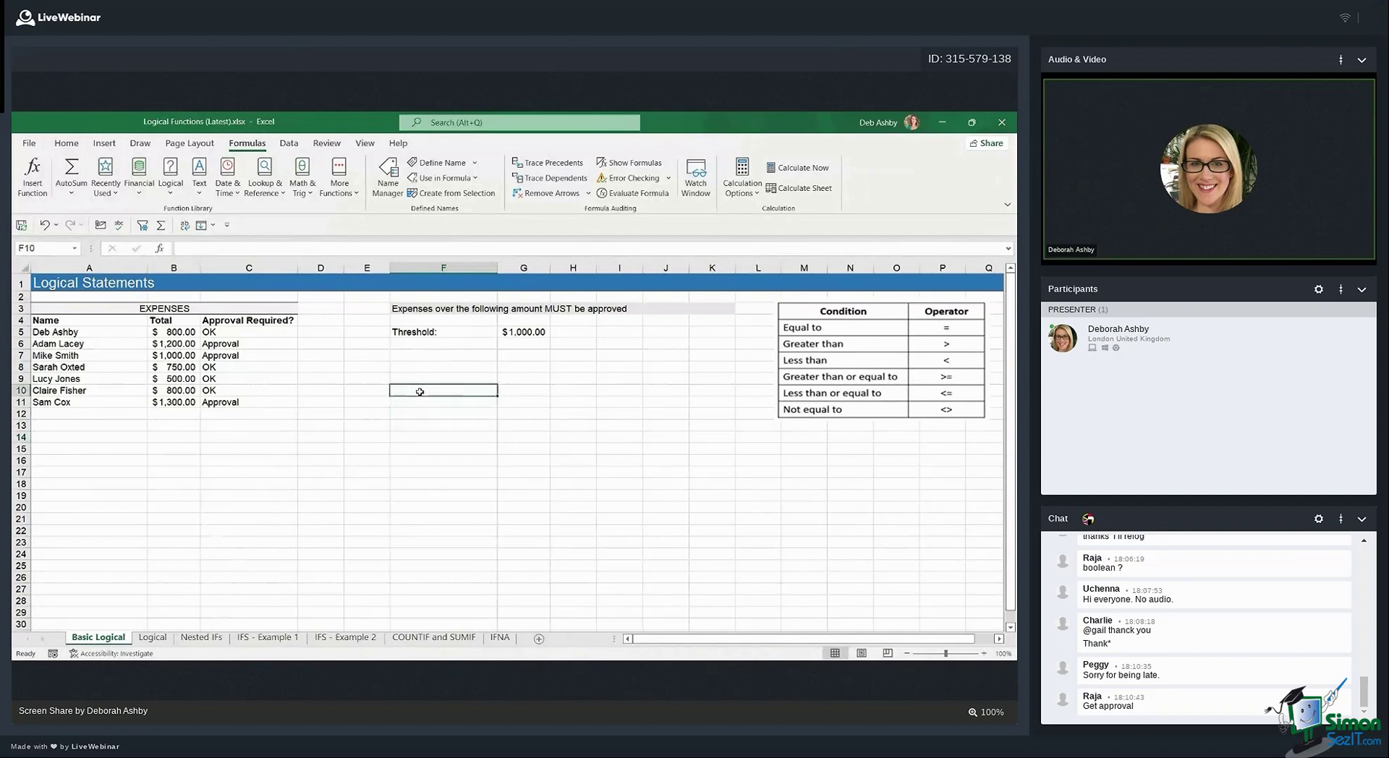
click(419, 402)
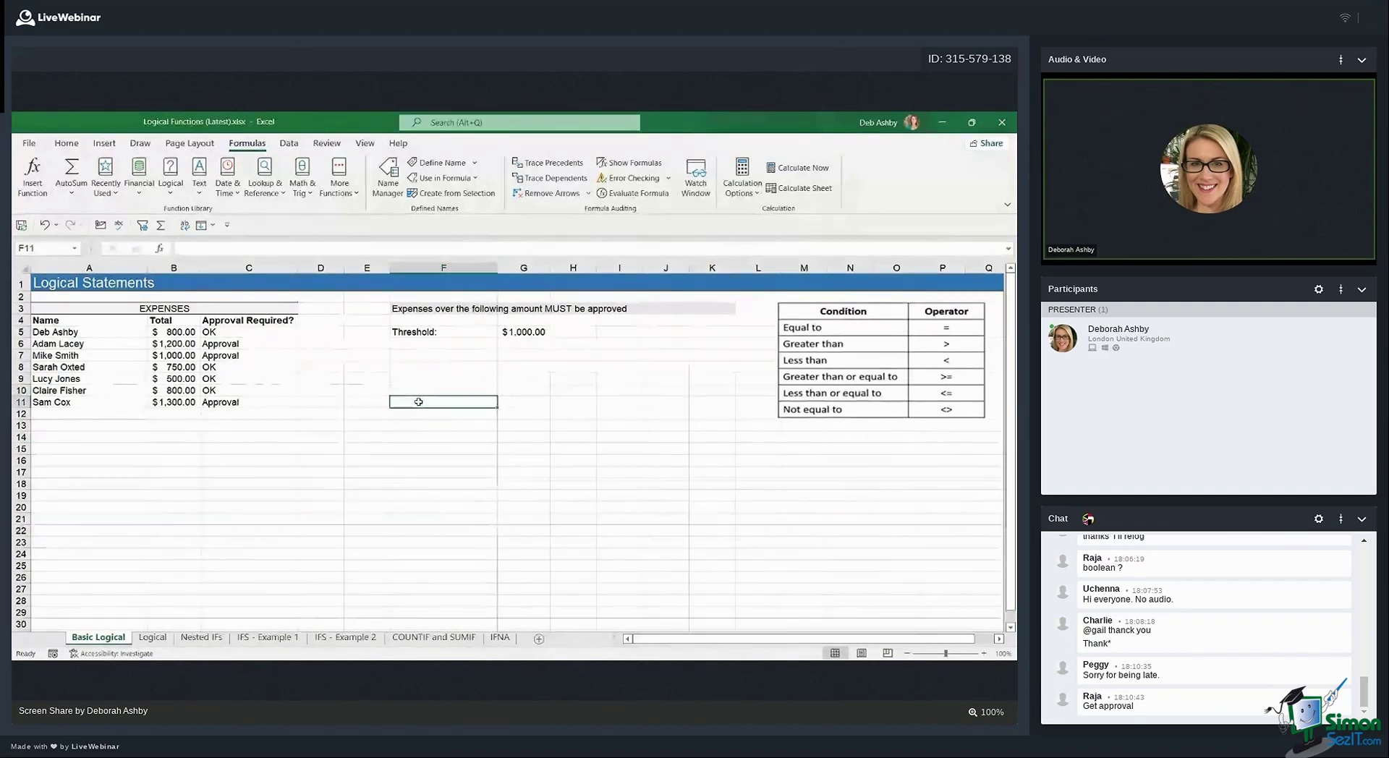
Switch to the Logical worksheet
click(414, 388)
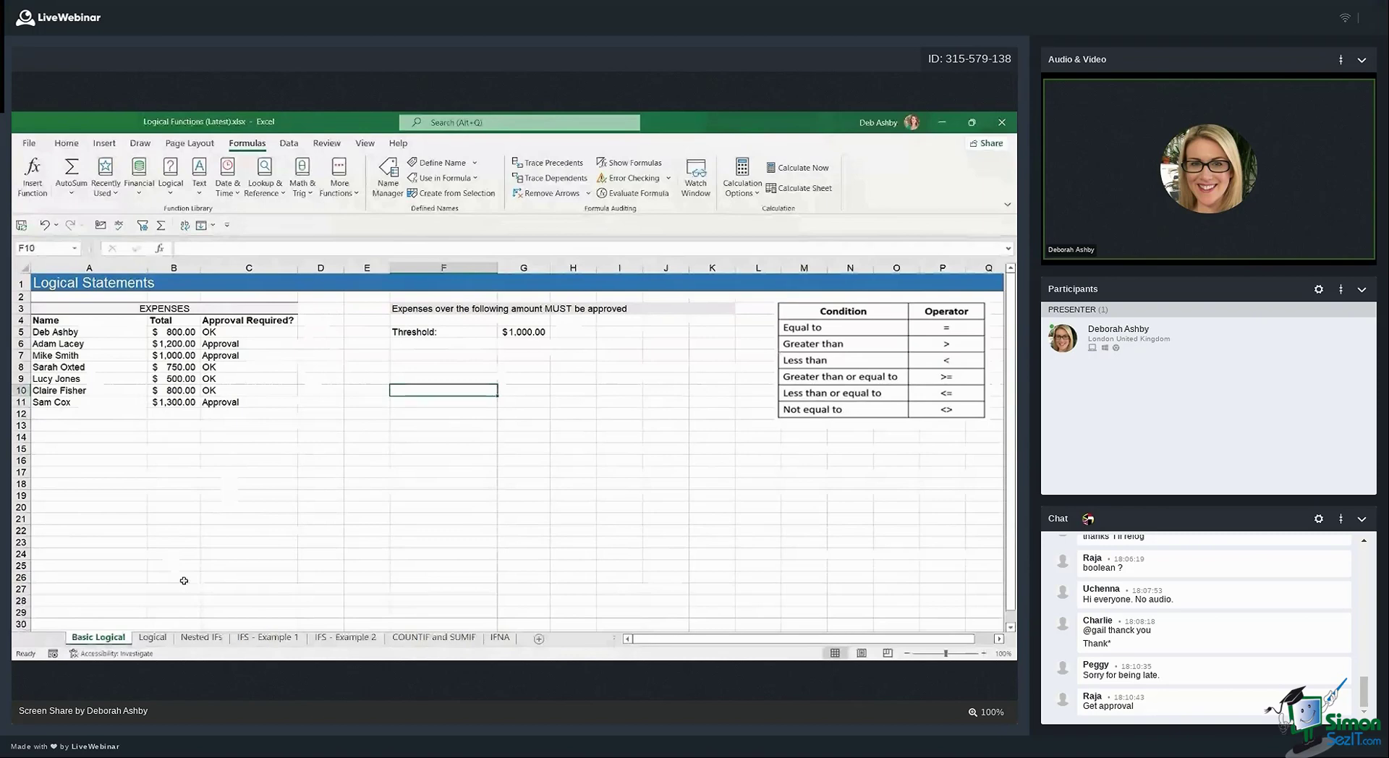
click(153, 638)
click(760, 354)
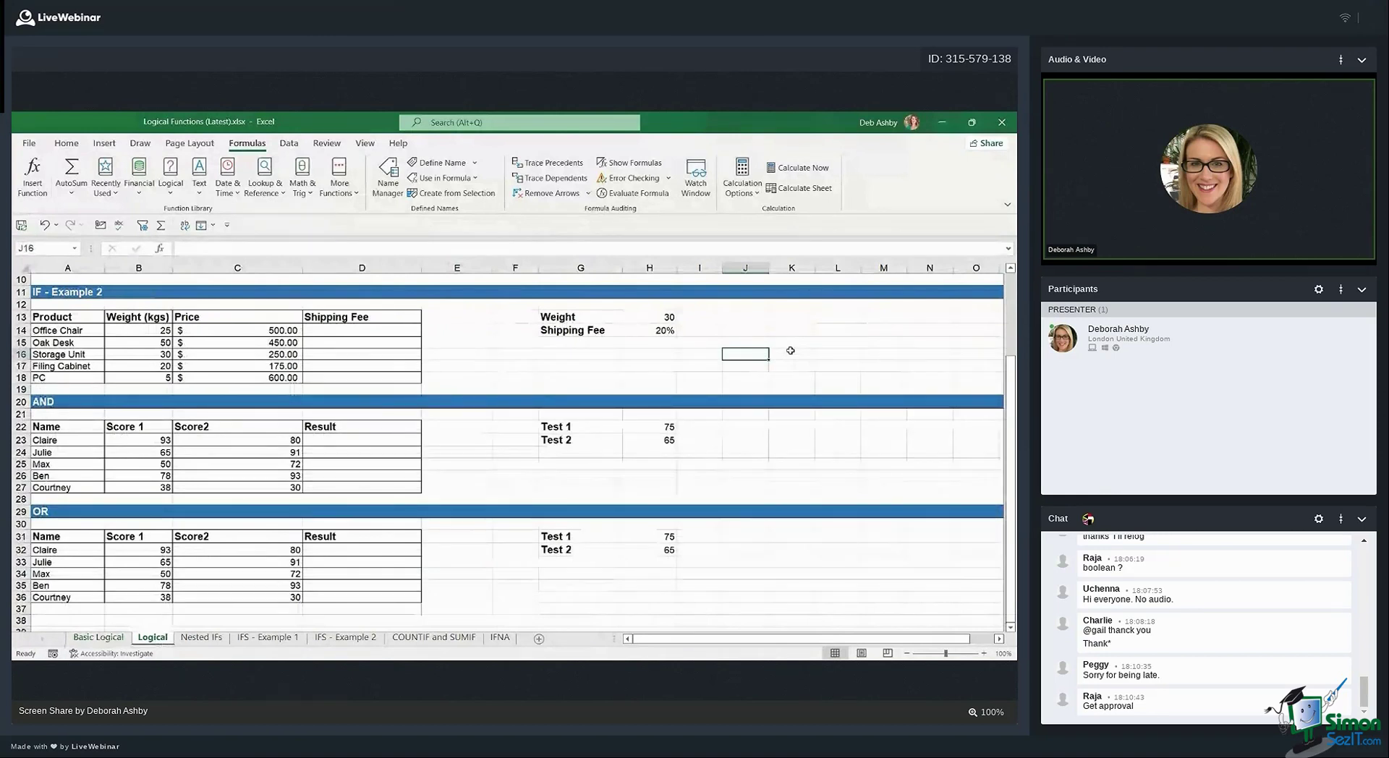
Examine the product, weight and price columns of IF - Example 2, and the names, scores and pass mark of IF - Example 1
click(360, 330)
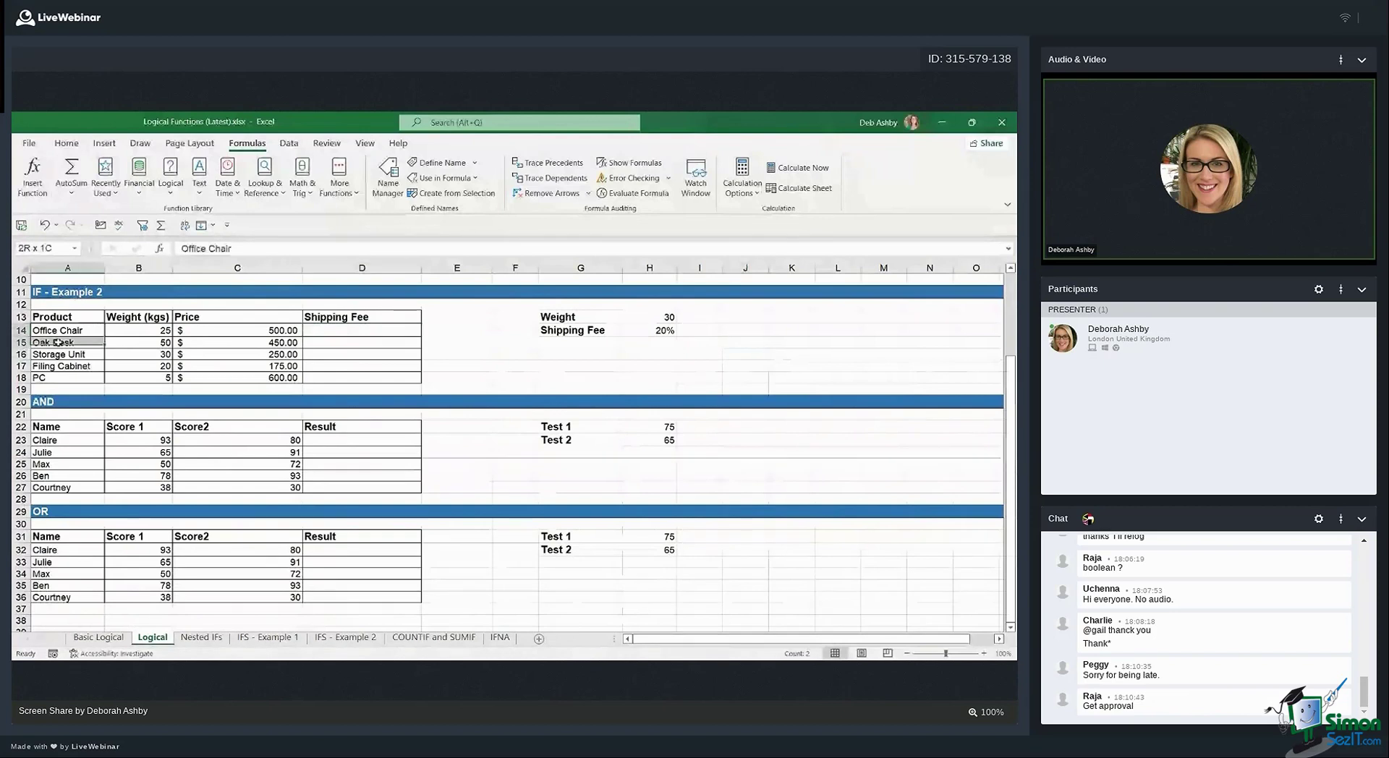
drag(69, 331, 73, 376)
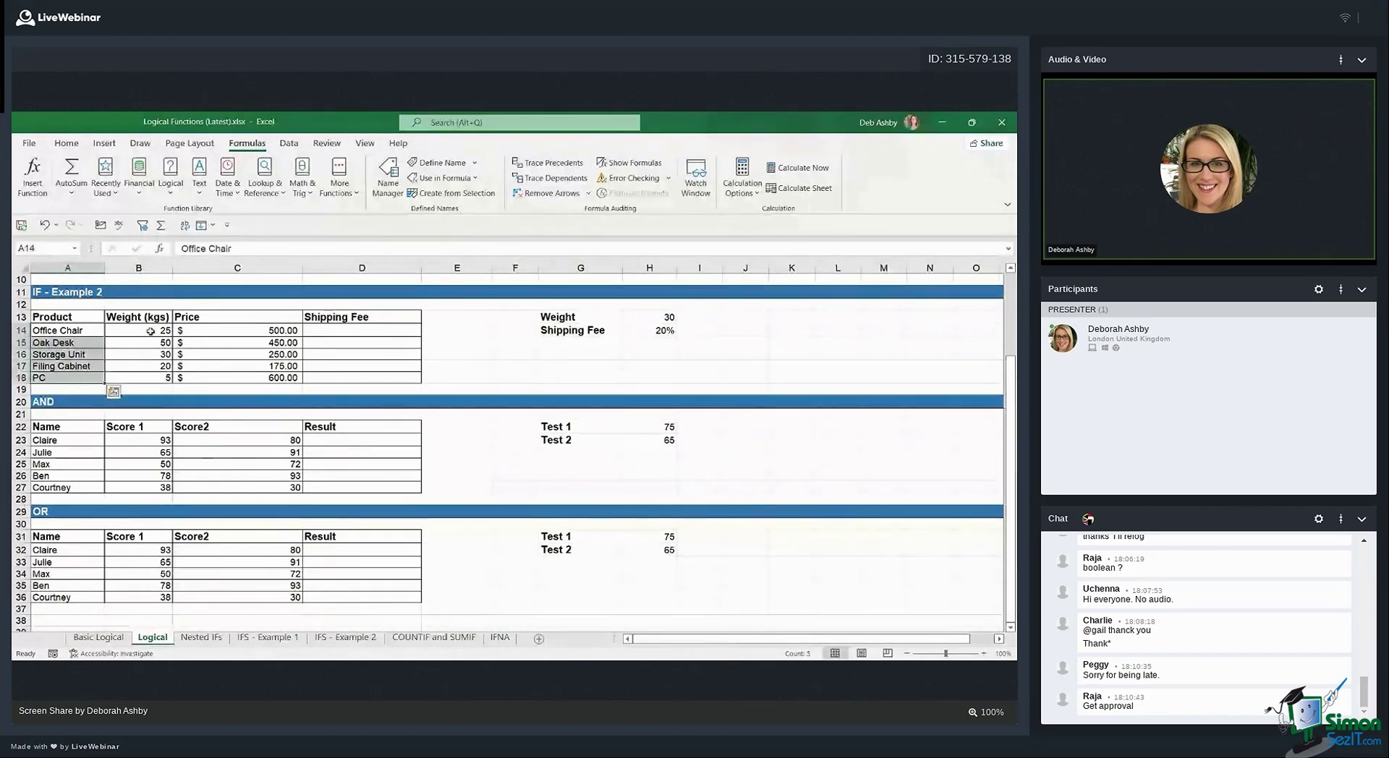
drag(151, 331, 153, 376)
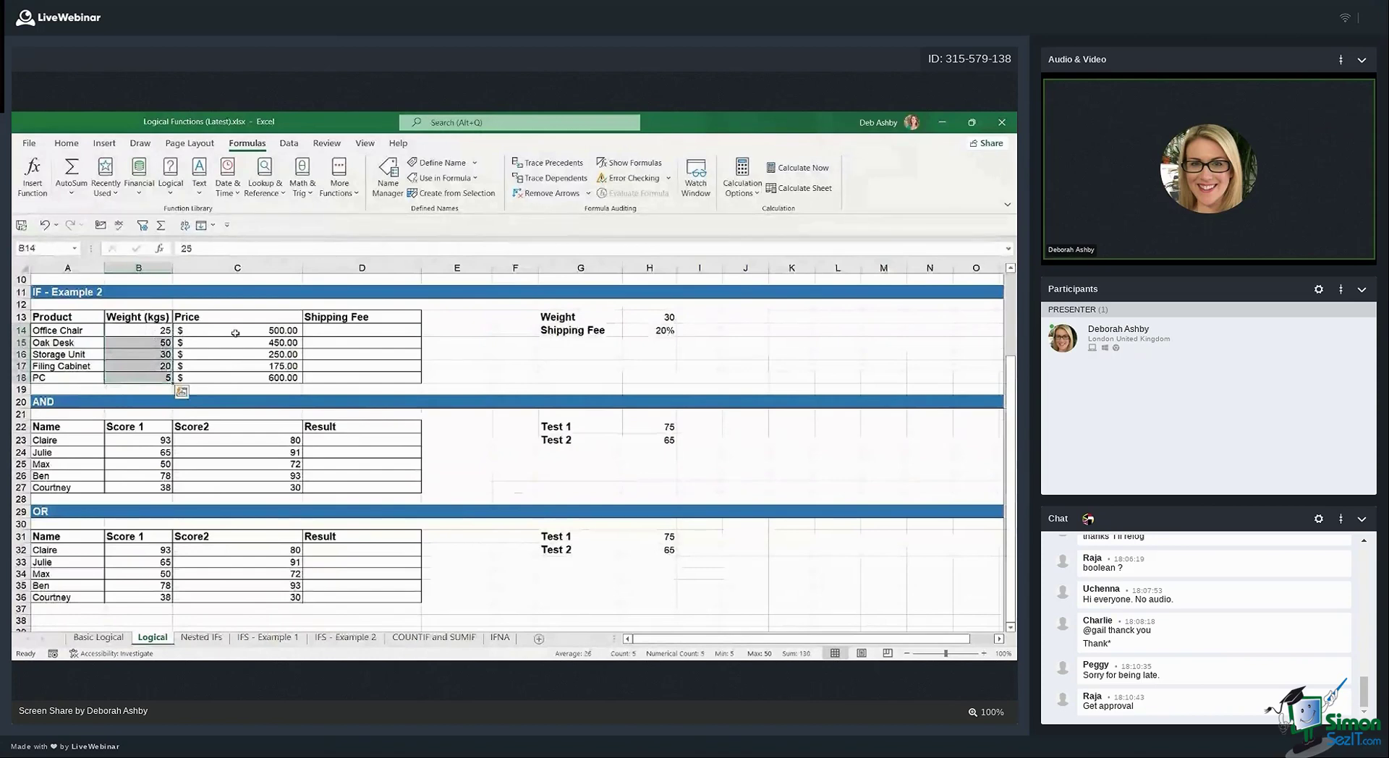
drag(235, 332, 235, 374)
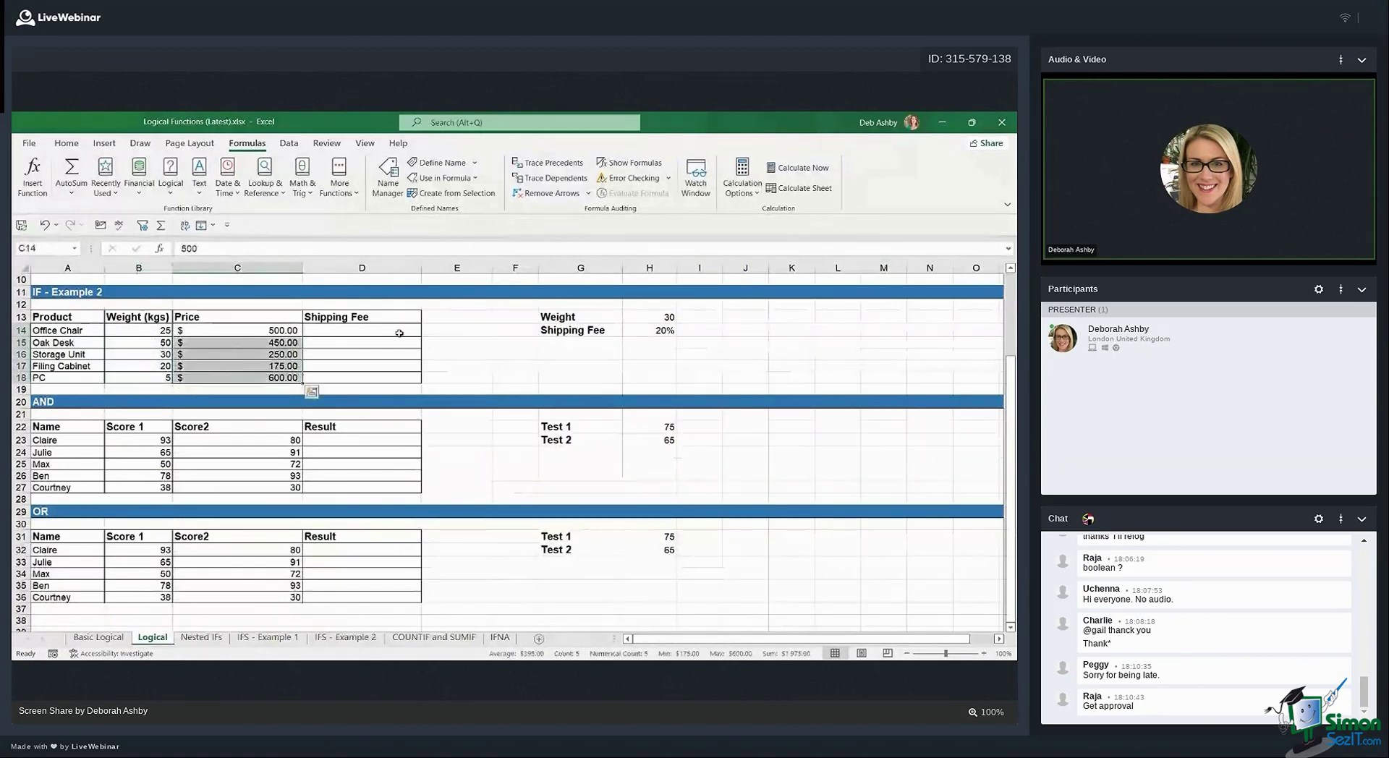
scroll(399, 332, up, 3)
click(385, 342)
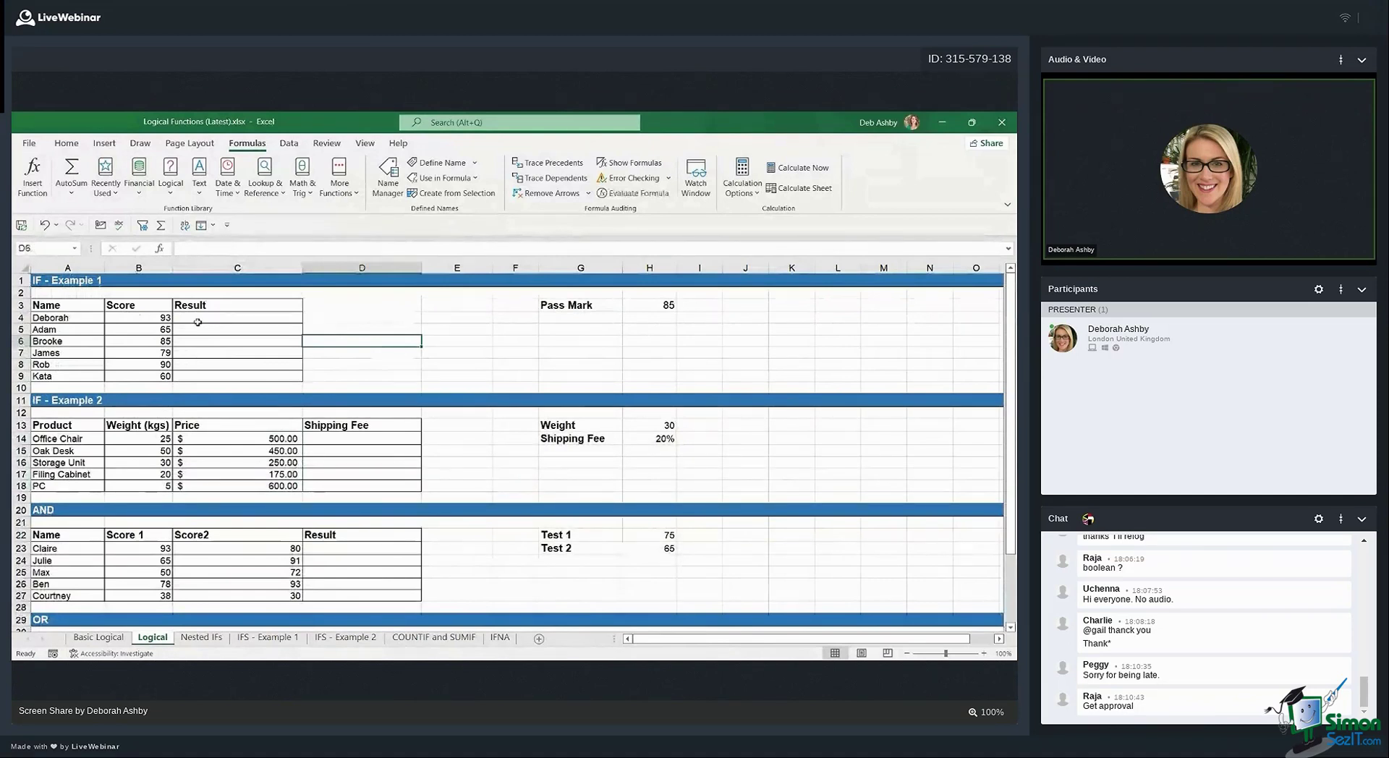
click(150, 318)
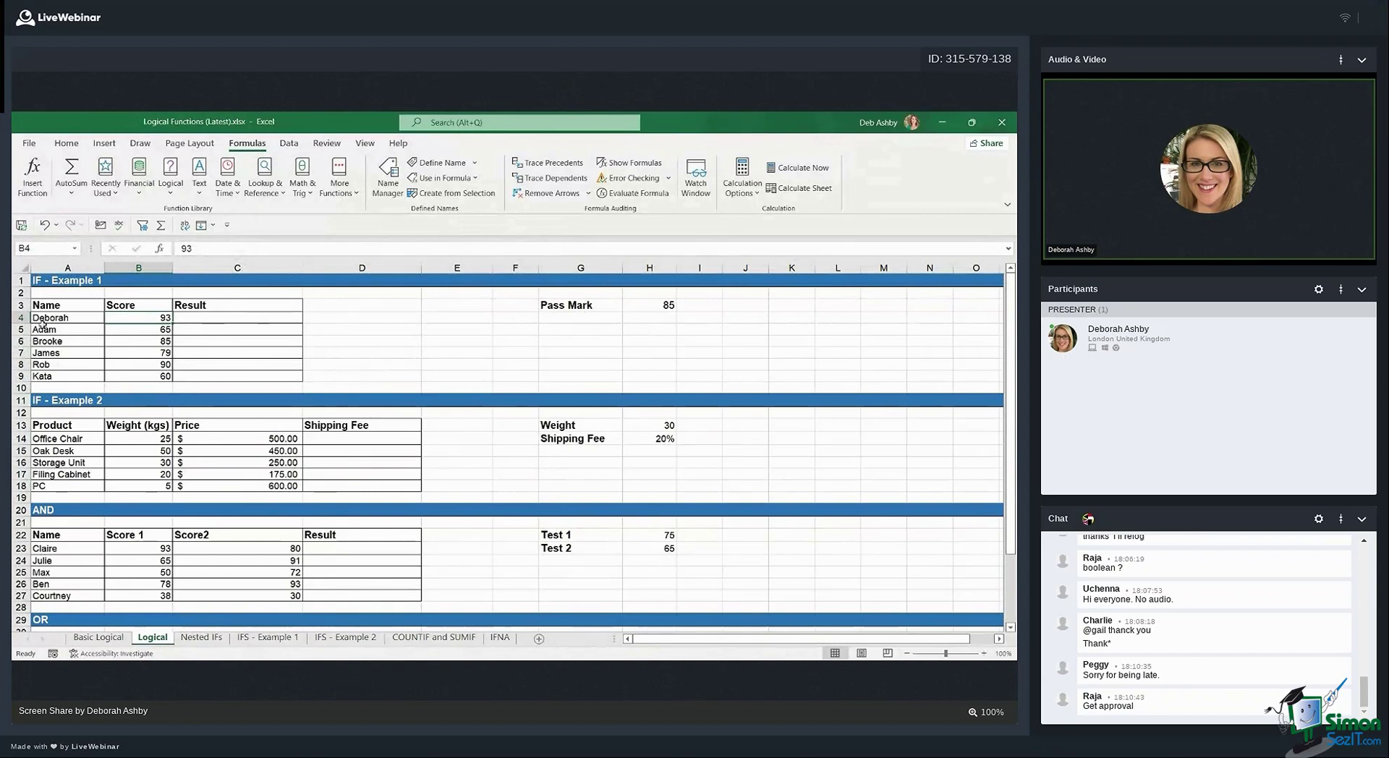
drag(65, 317, 85, 376)
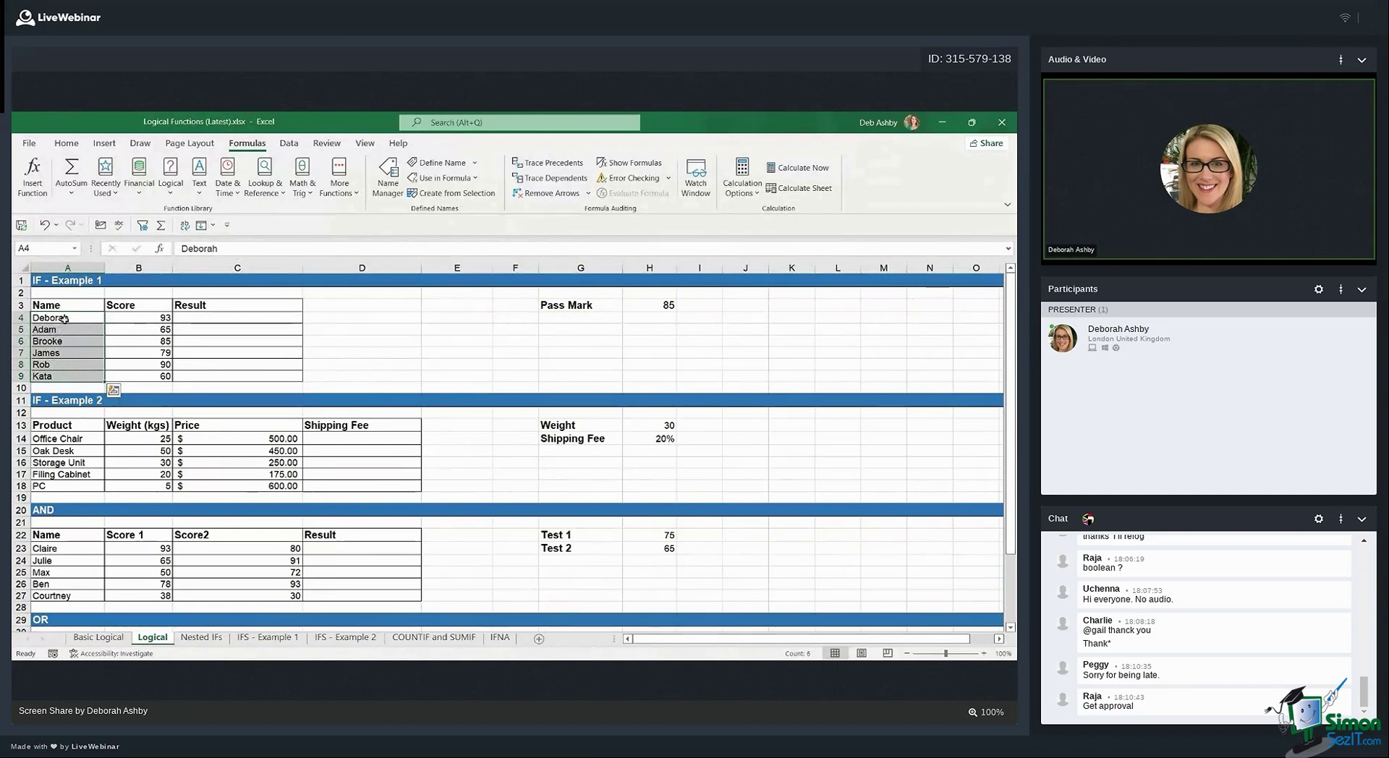
click(139, 318)
key(ctrl+shift+Down)
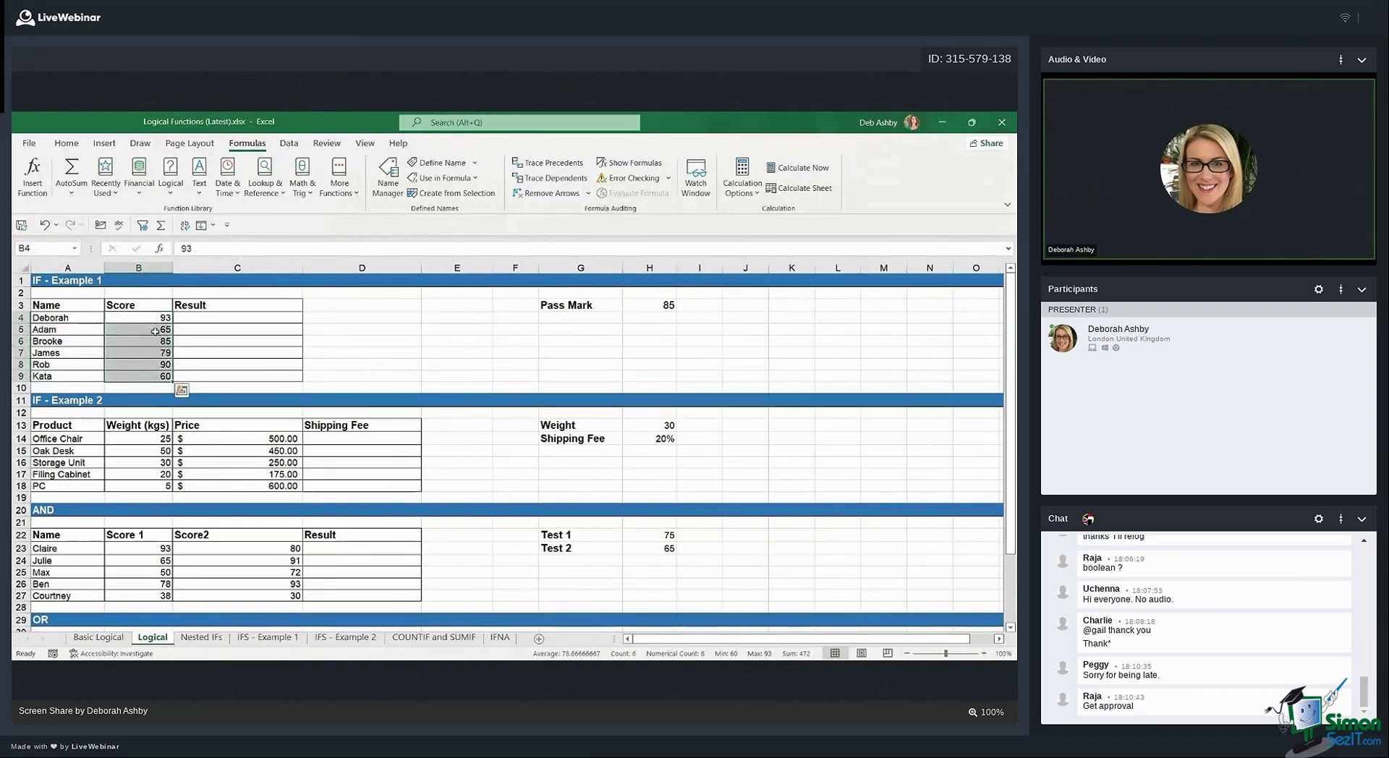
click(658, 305)
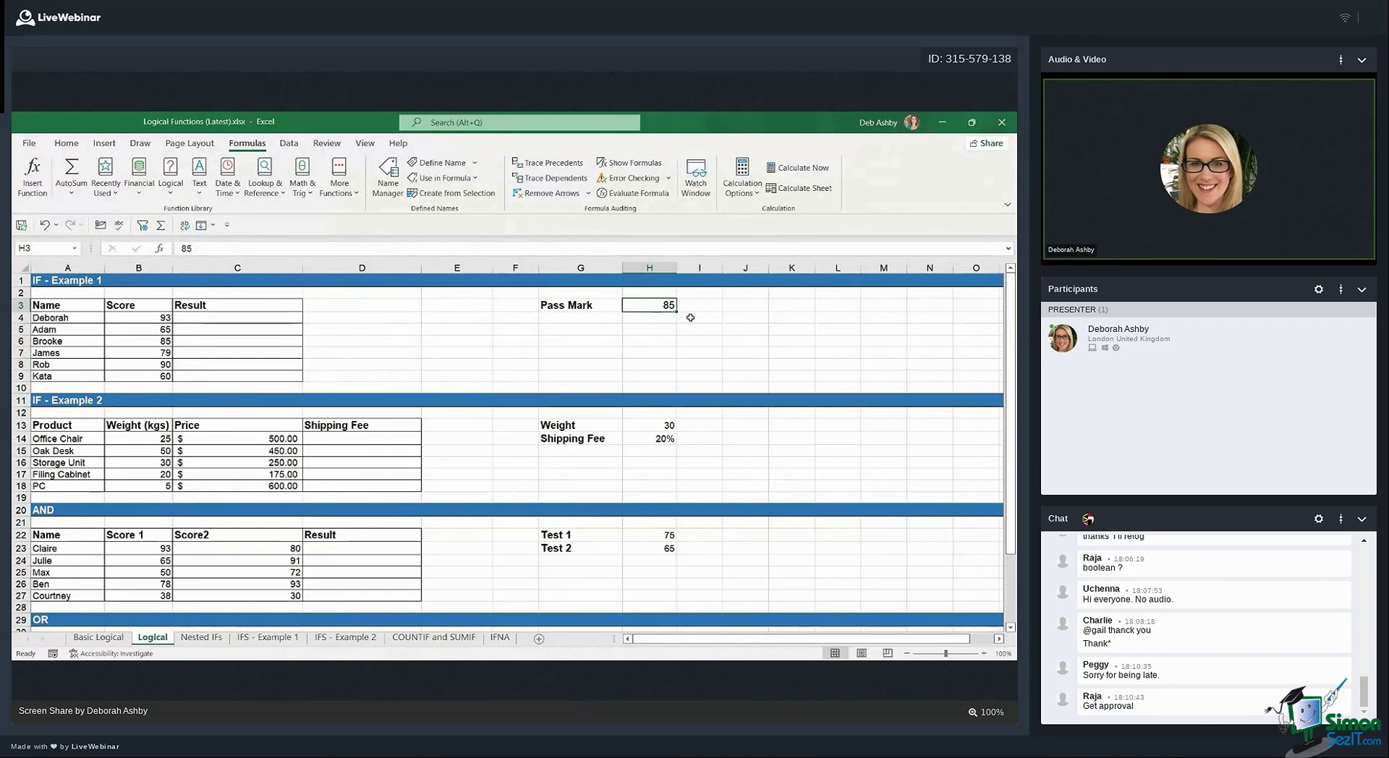
click(248, 319)
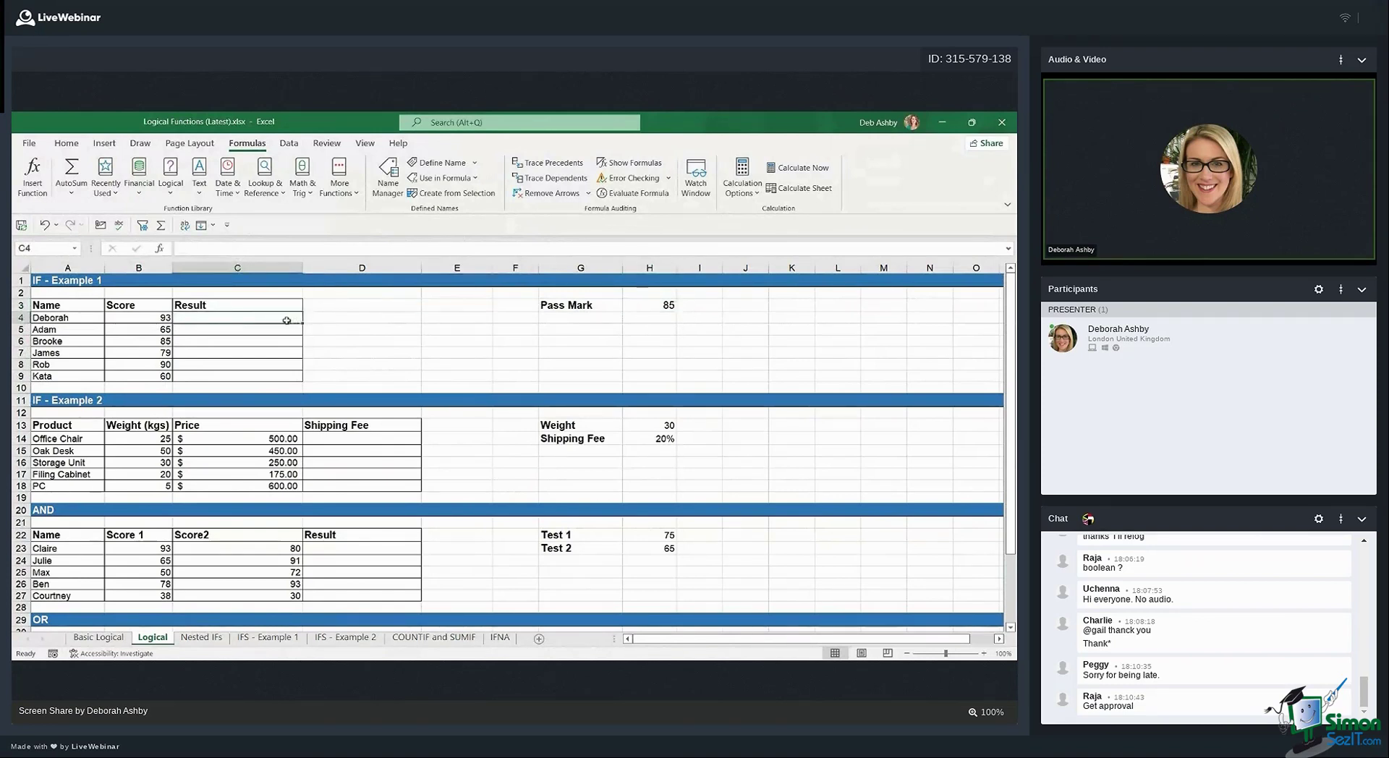
click(146, 318)
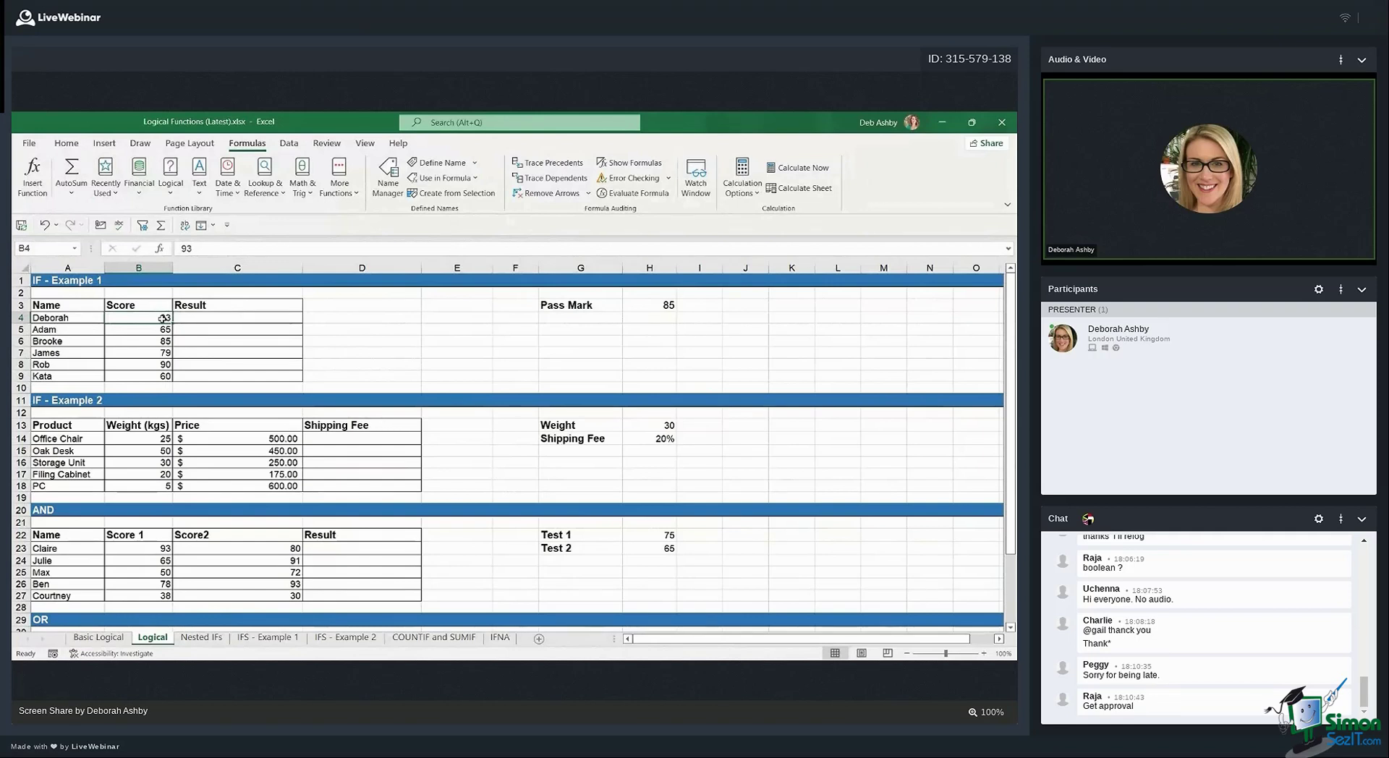
click(665, 304)
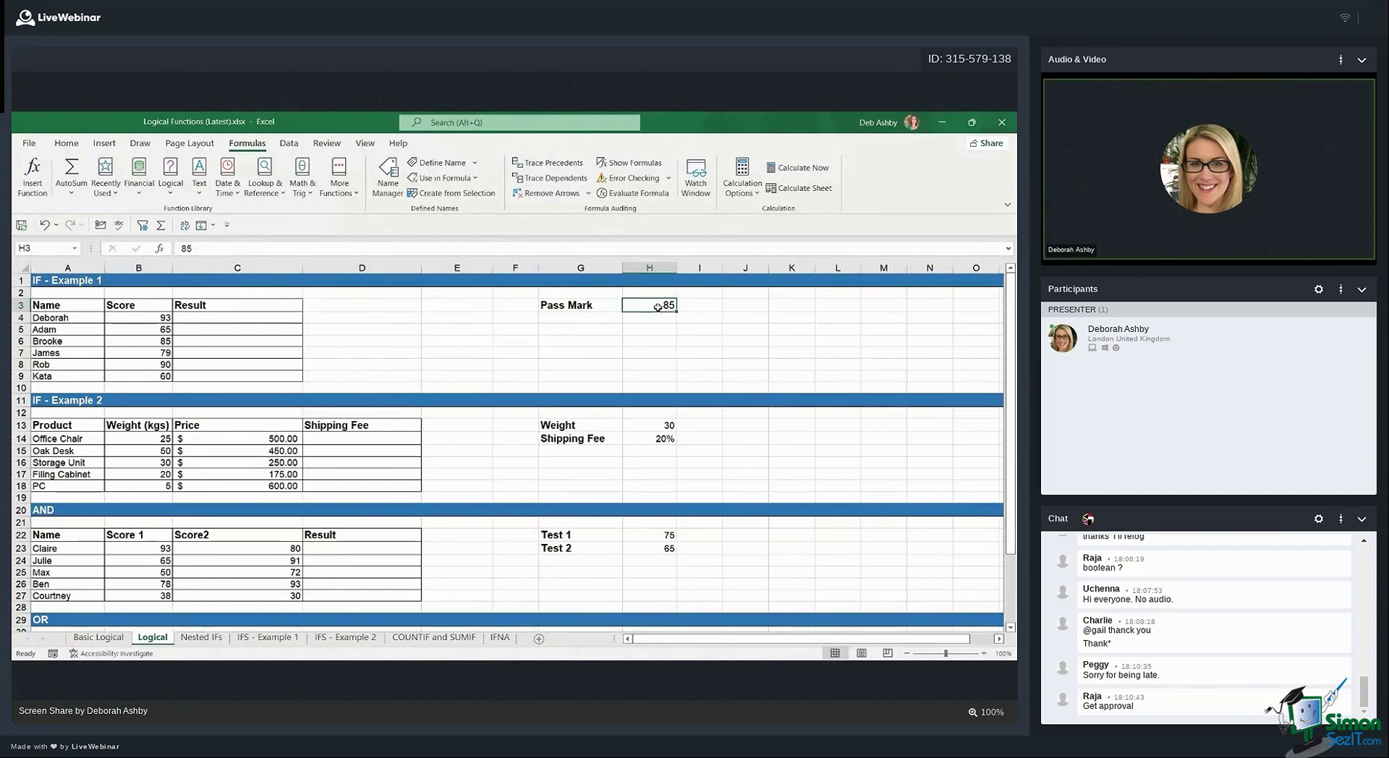
Start an IF formula in the first Result cell, C4, with the logical test B4>=$H$3, using an absolute reference to the pass mark
click(282, 317)
text(=IF)
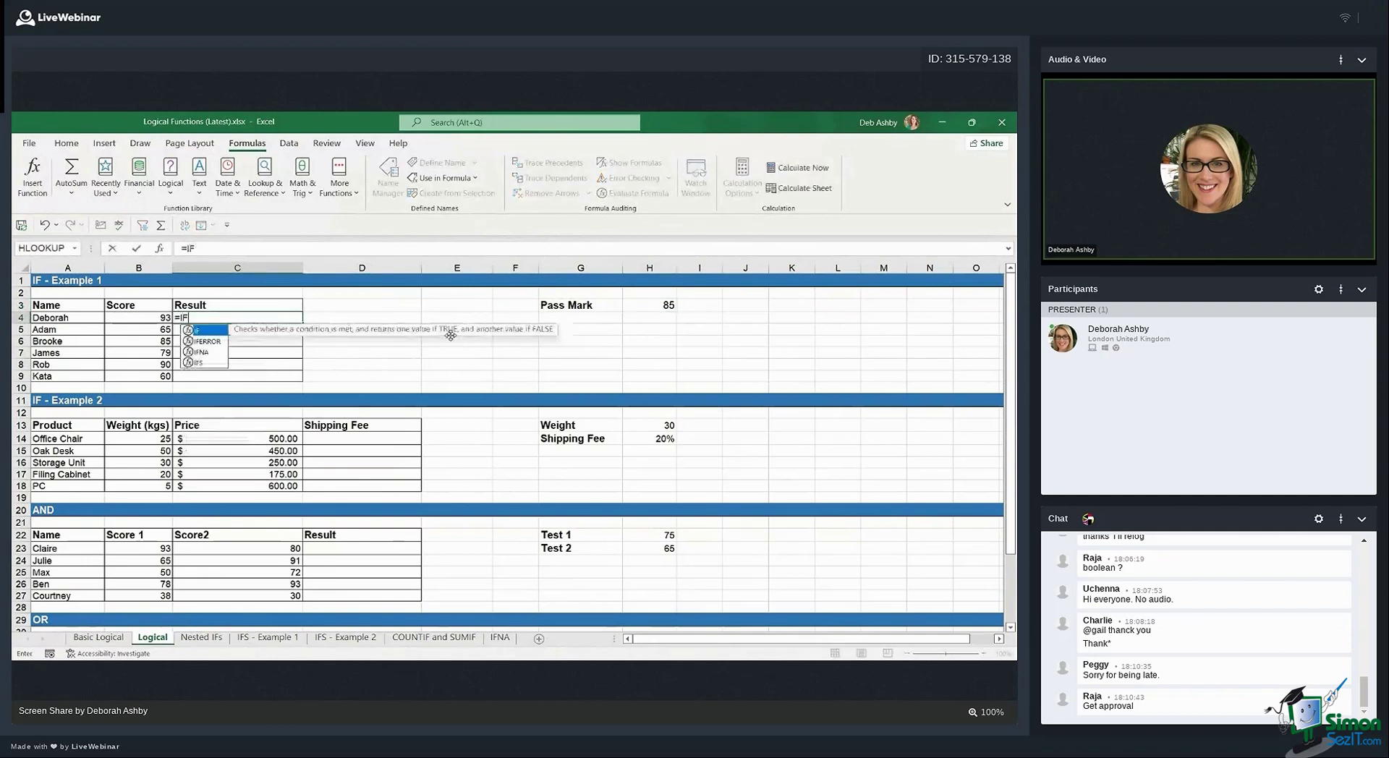
text(()
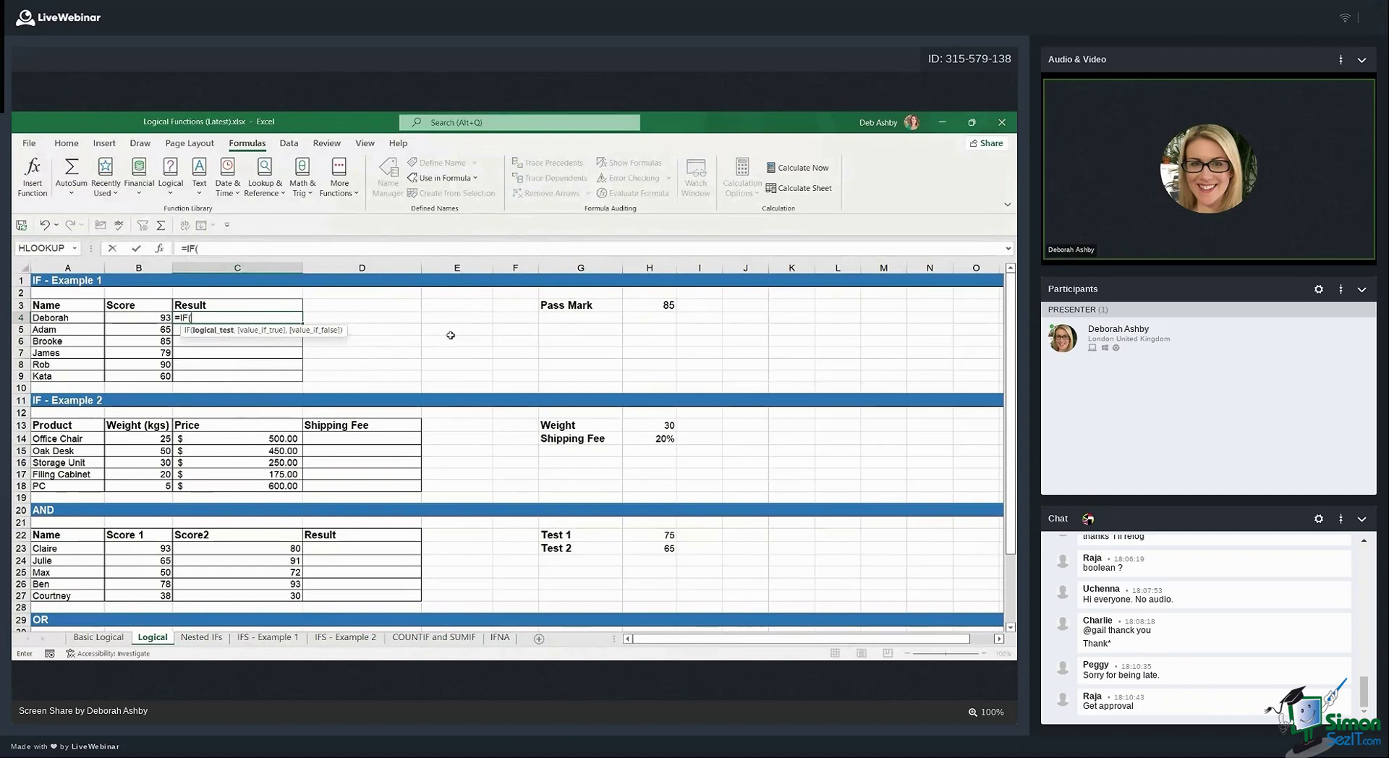
click(144, 319)
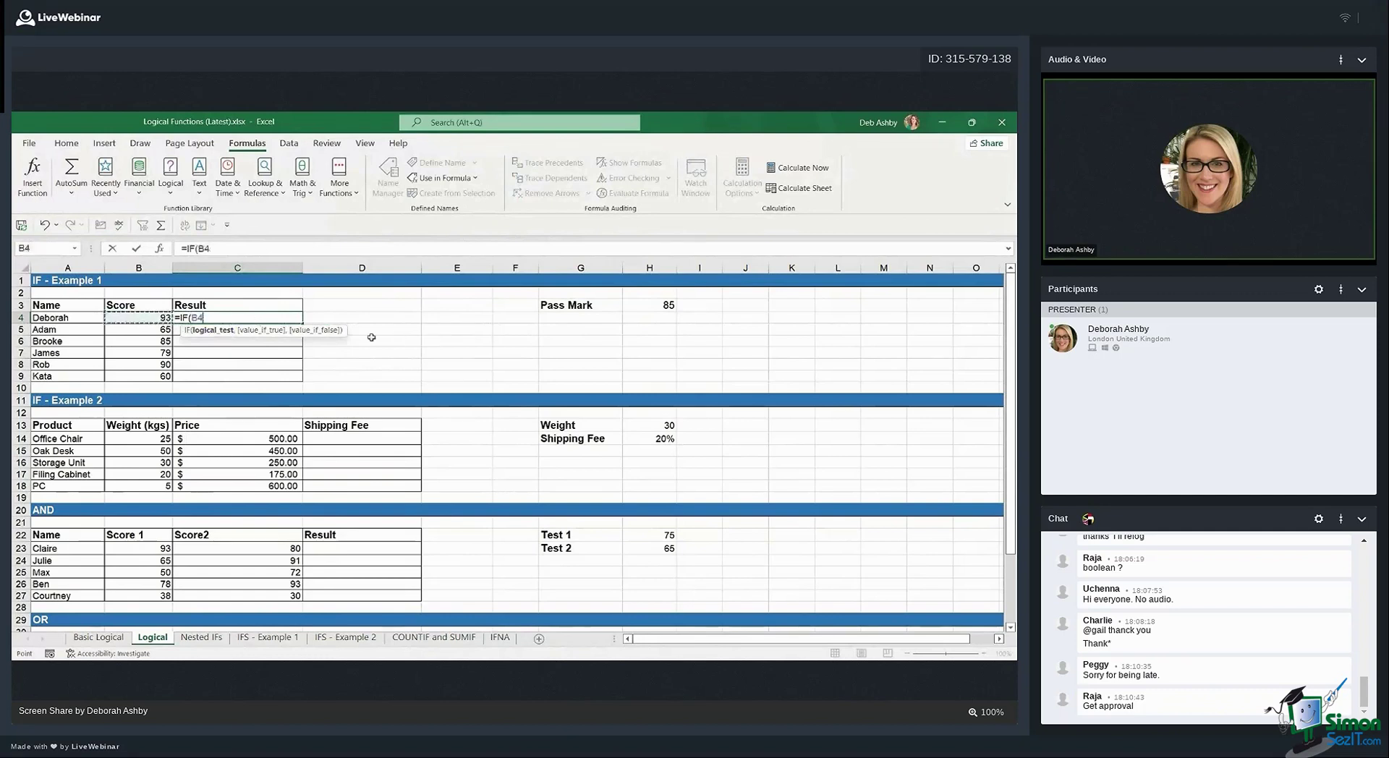
text(>=)
click(638, 304)
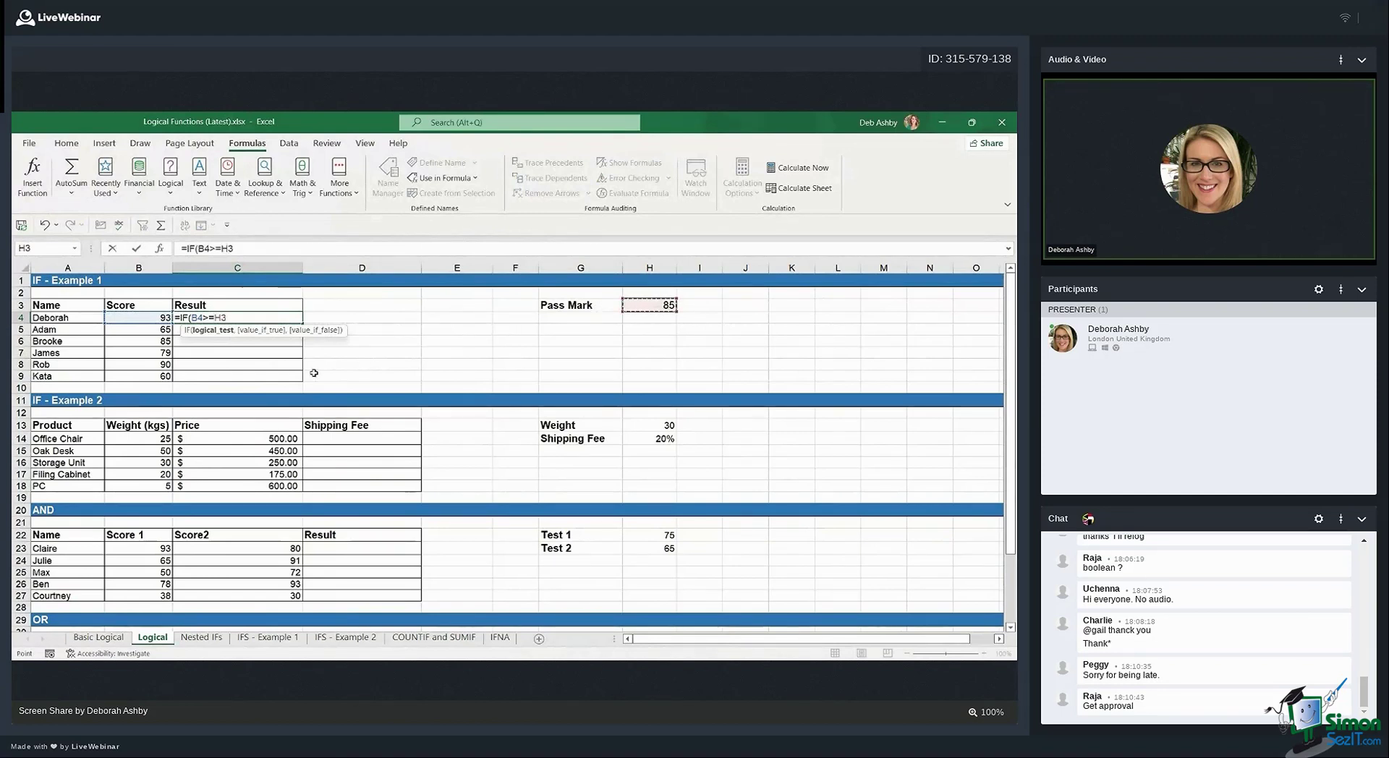
key(F4)
text(,)
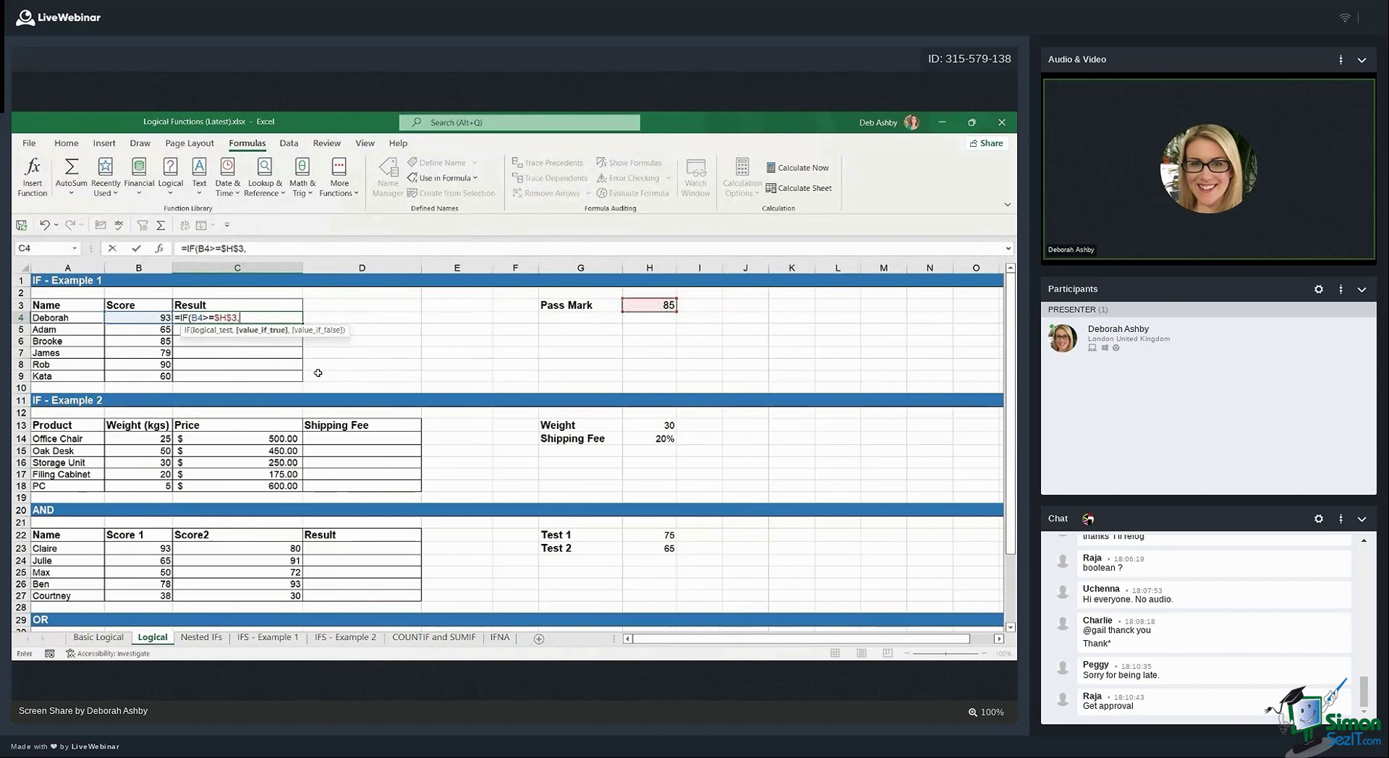
Complete the IF formula in C4 with "Pass" as the value if true and "Fail" as the value if false
text("pass)
key(BackSpace)
key(BackSpace)
key(BackSpace)
key(BackSpace)
text(Pass",)
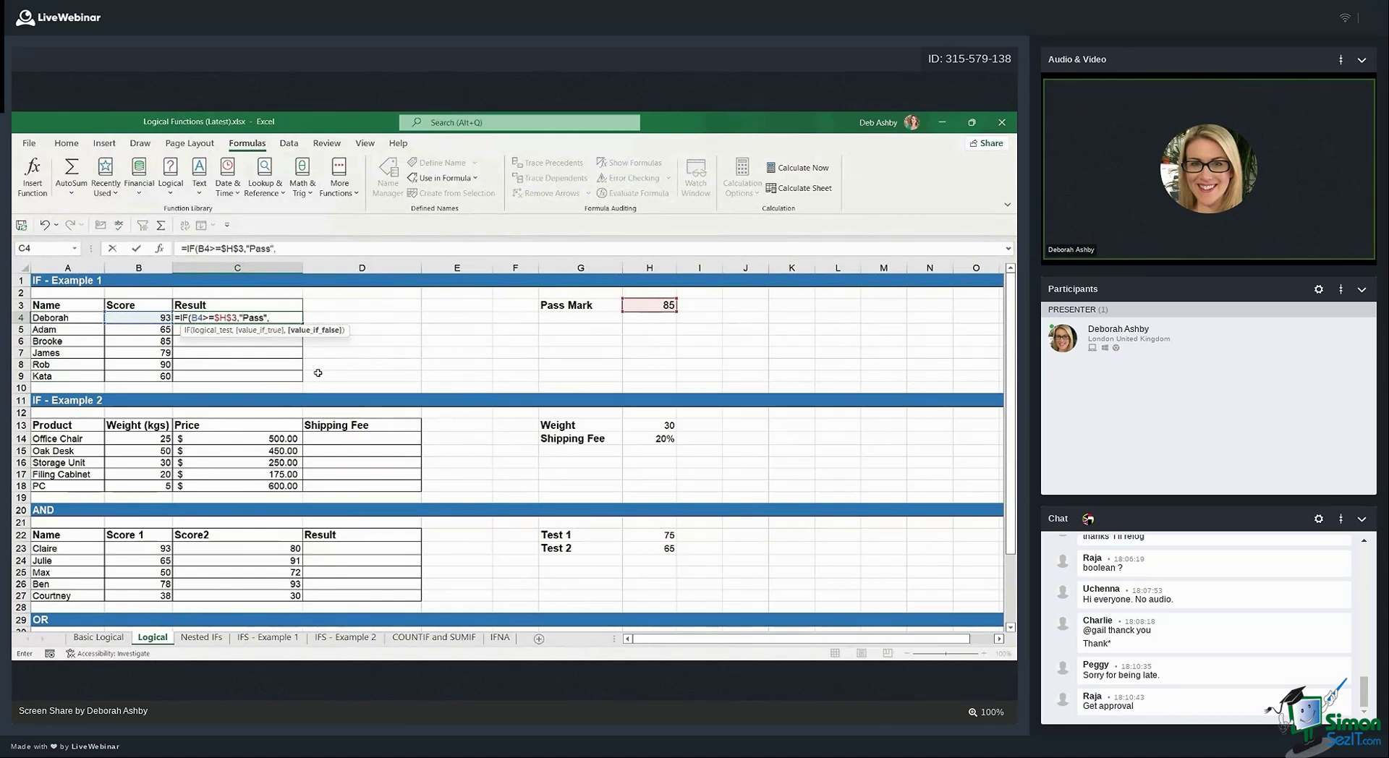
text("Fail"))
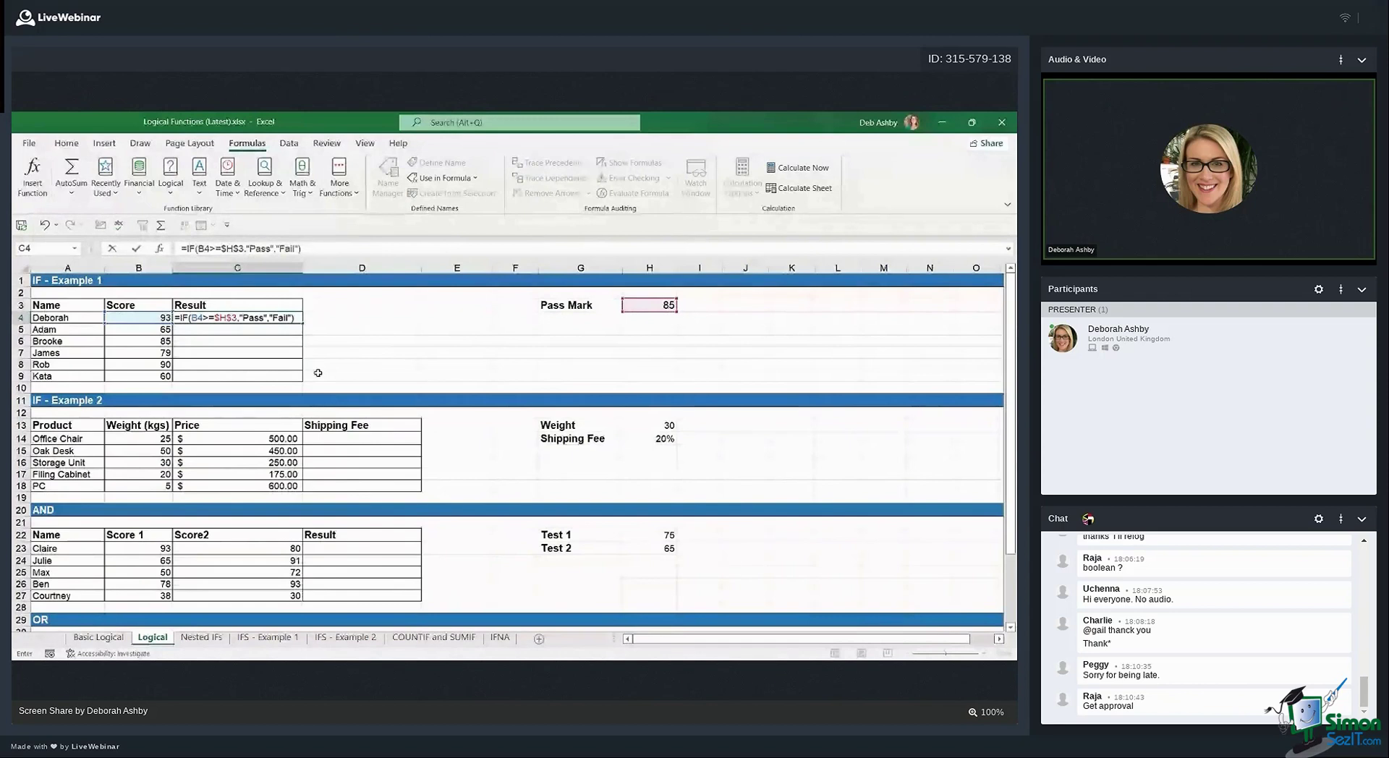
key(ctrl+Return)
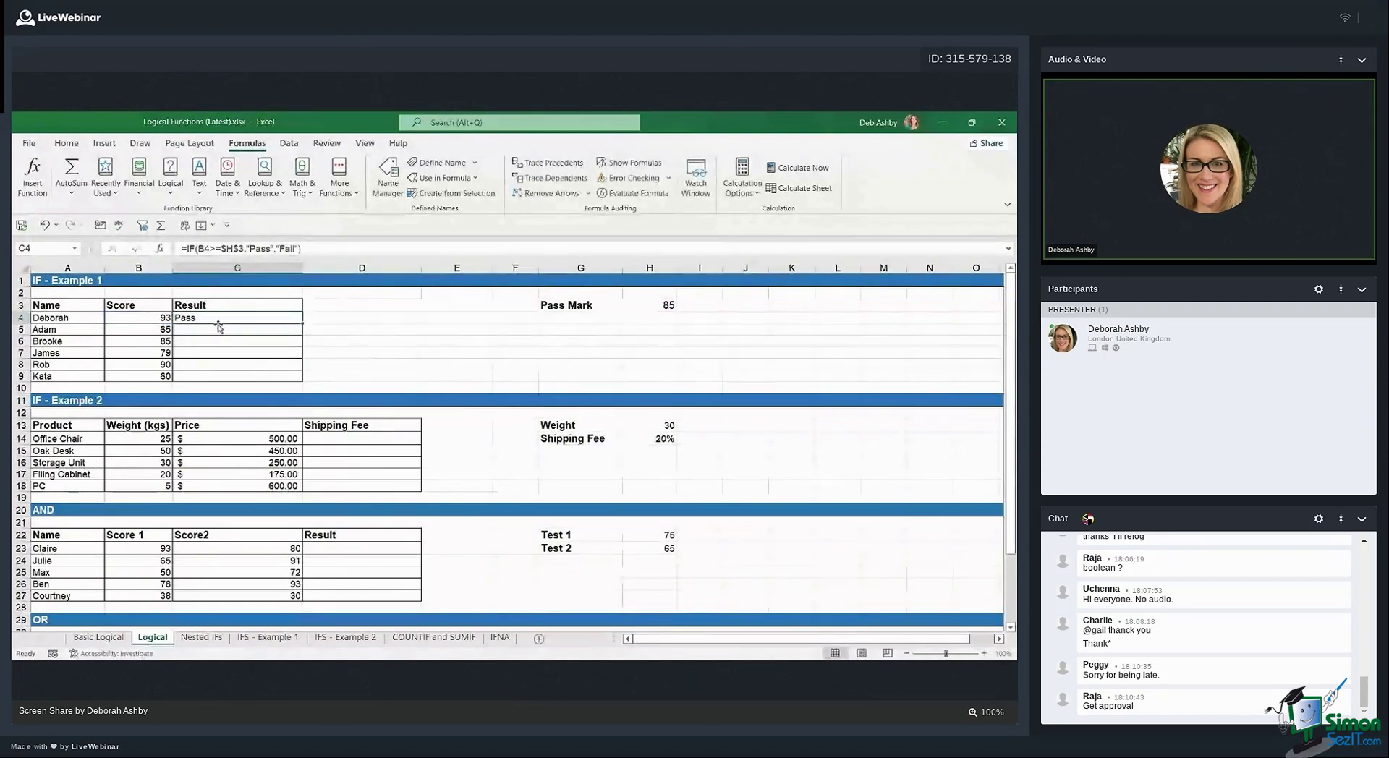
Fill the IF formula from C4 down through C9 and review the copied results
drag(257, 318, 259, 374)
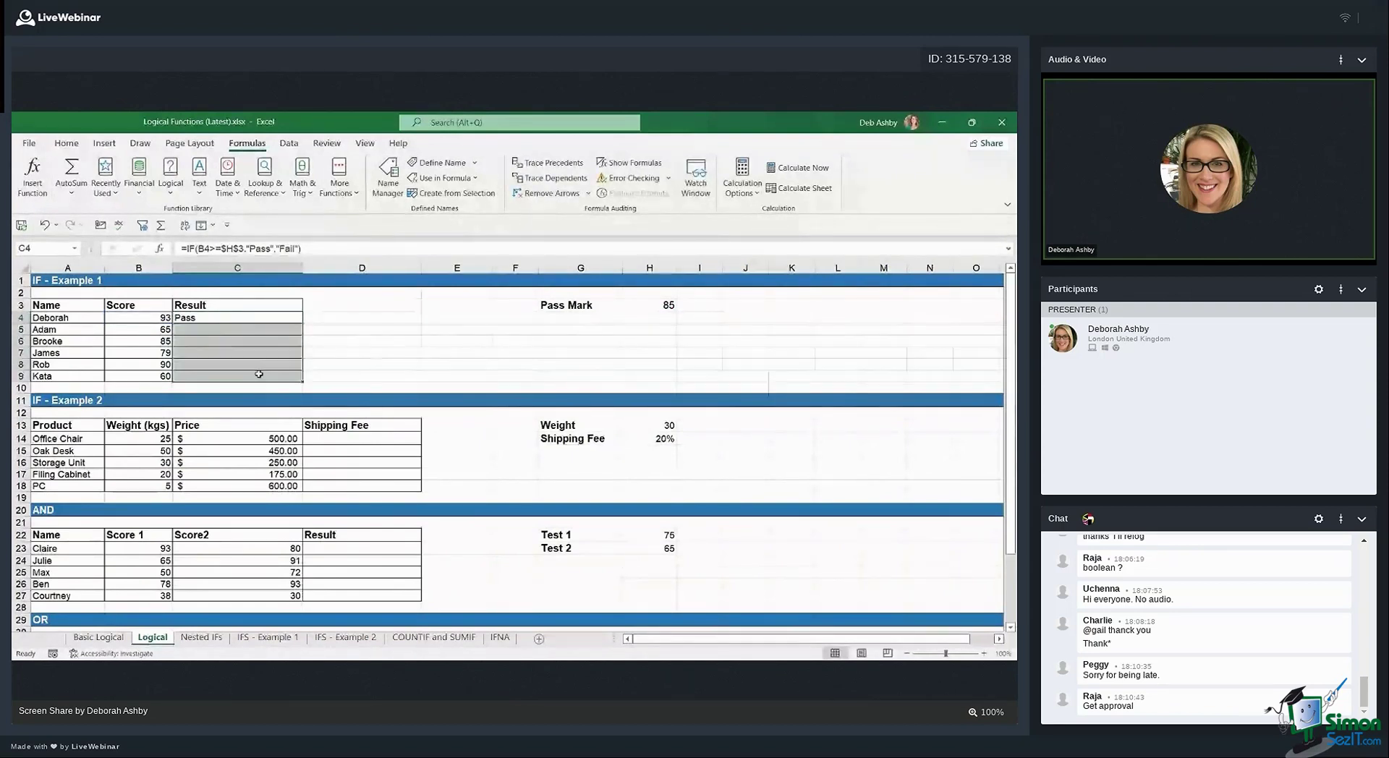
key(ctrl+d)
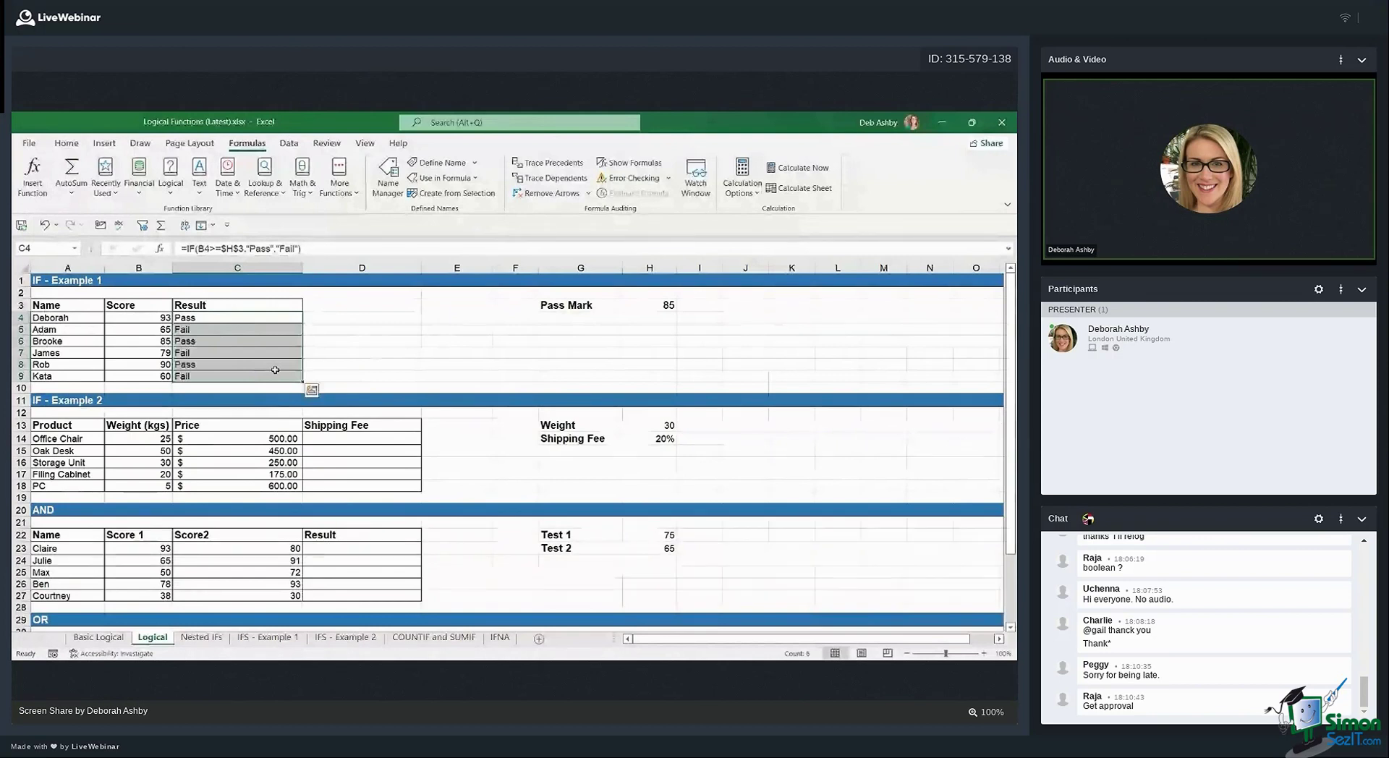
click(334, 353)
click(219, 320)
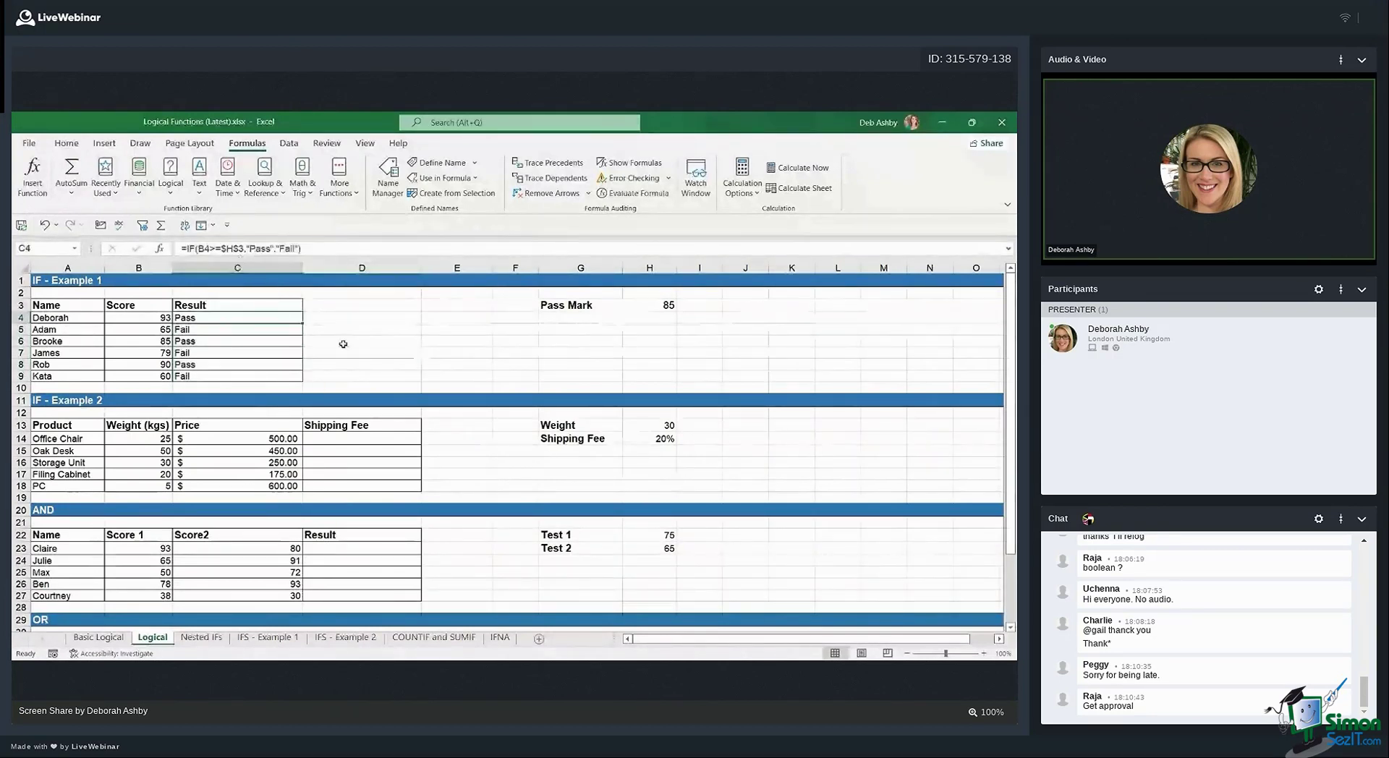
click(385, 341)
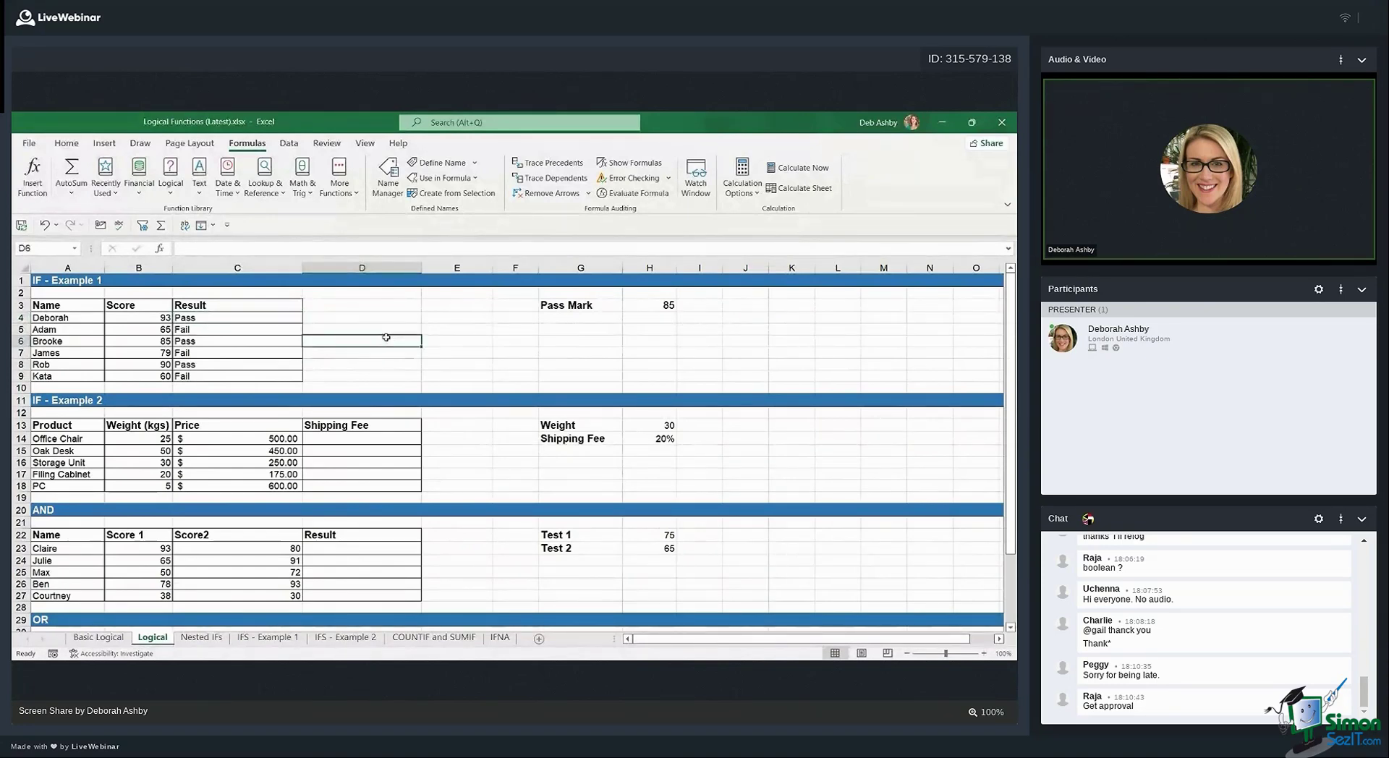
Examine the products, weights and prices in IF - Example 2 with its weight limit and shipping fee percentage, ending on the first Shipping Fee cell, D14
scroll(386, 338, down, 2)
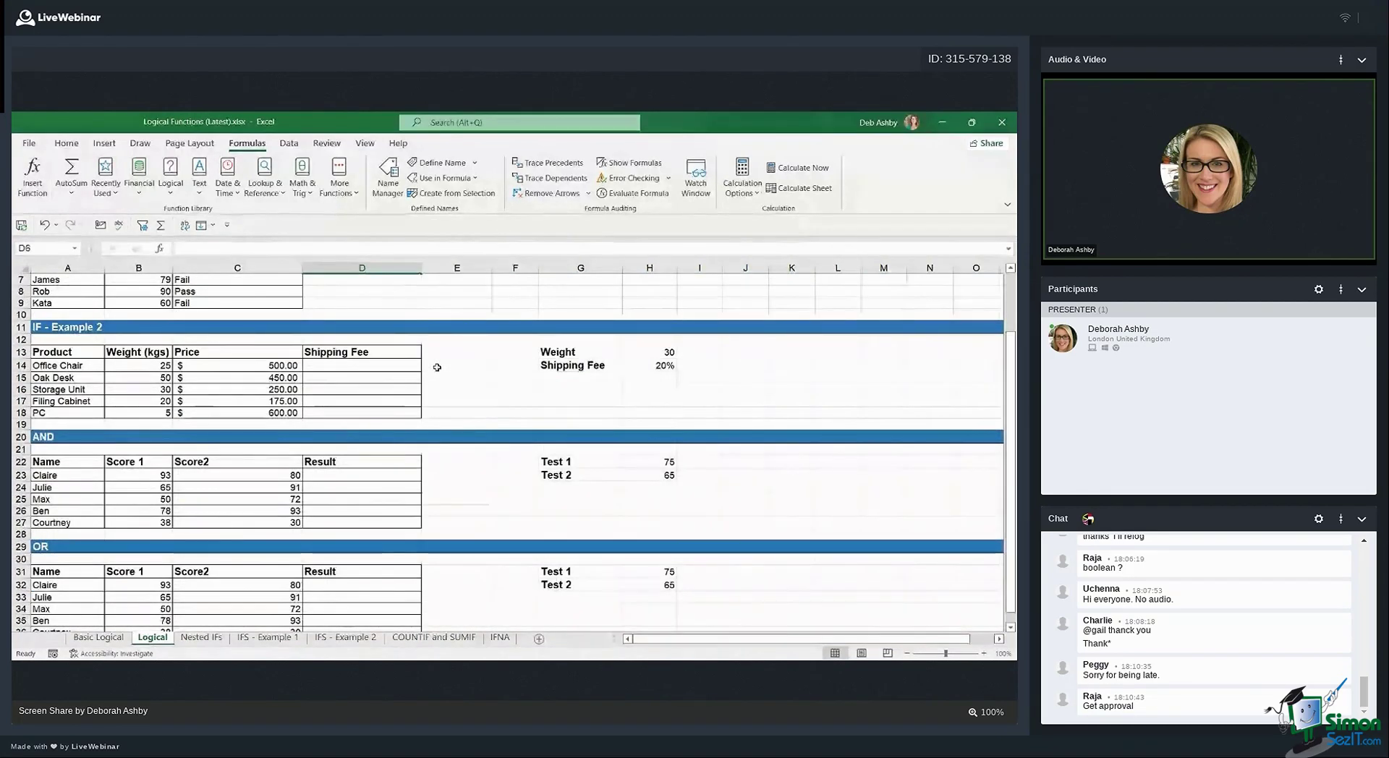
click(56, 366)
key(ctrl+shift+Down)
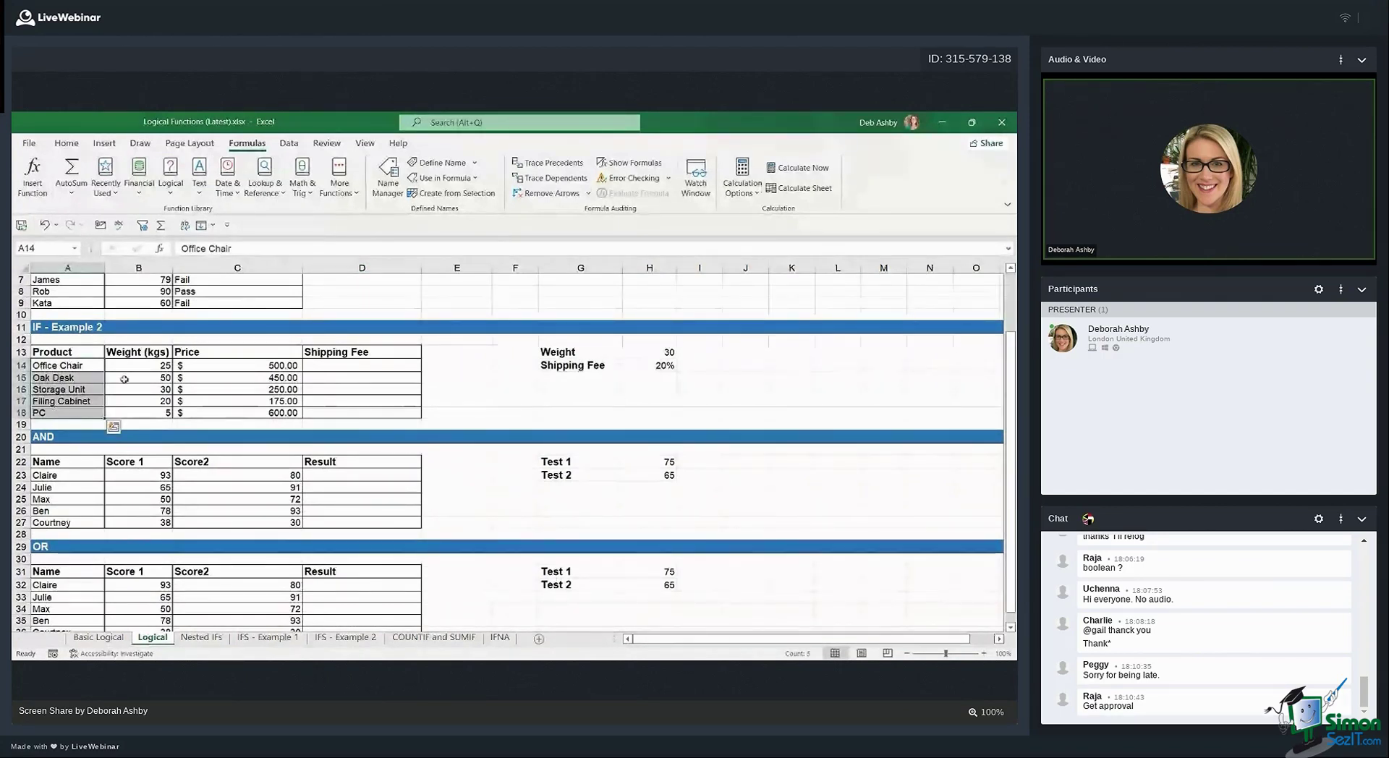
drag(126, 366, 136, 413)
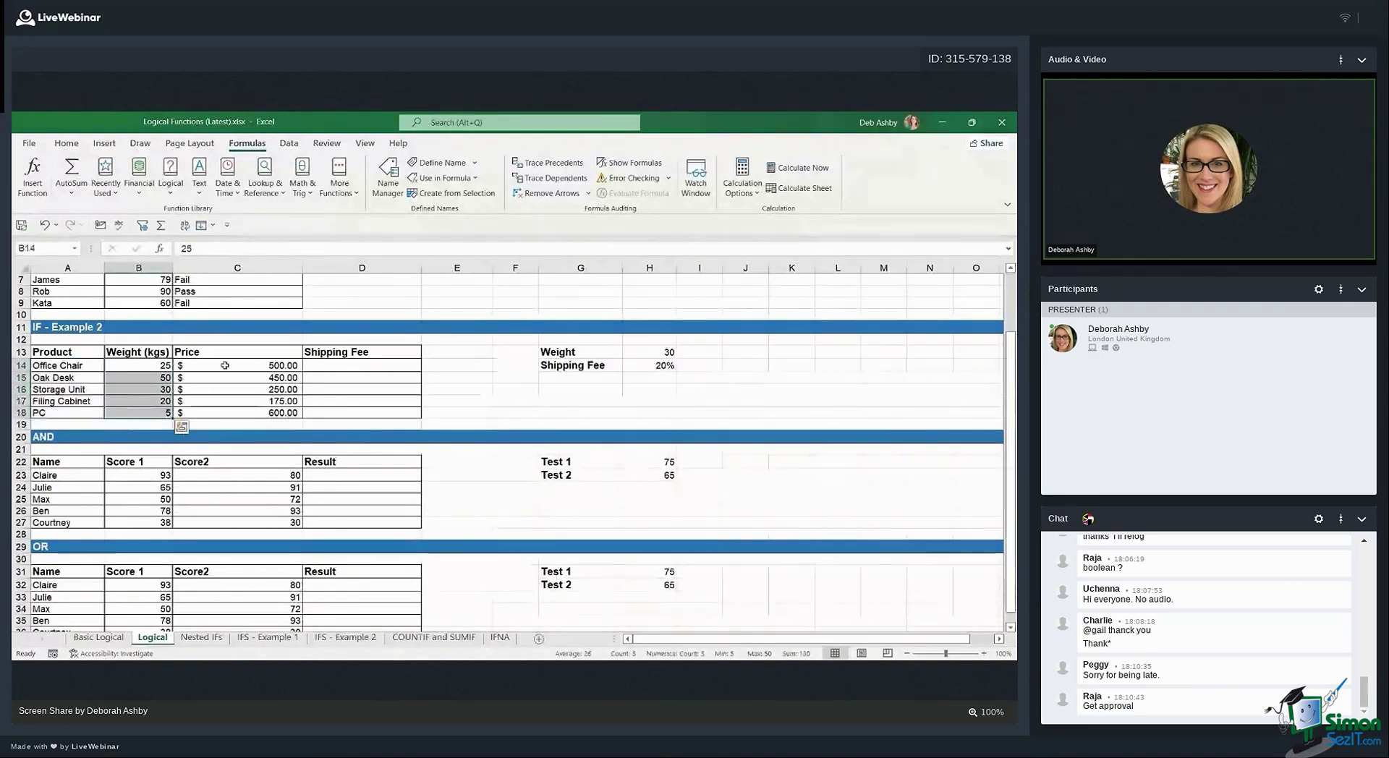
drag(225, 365, 239, 412)
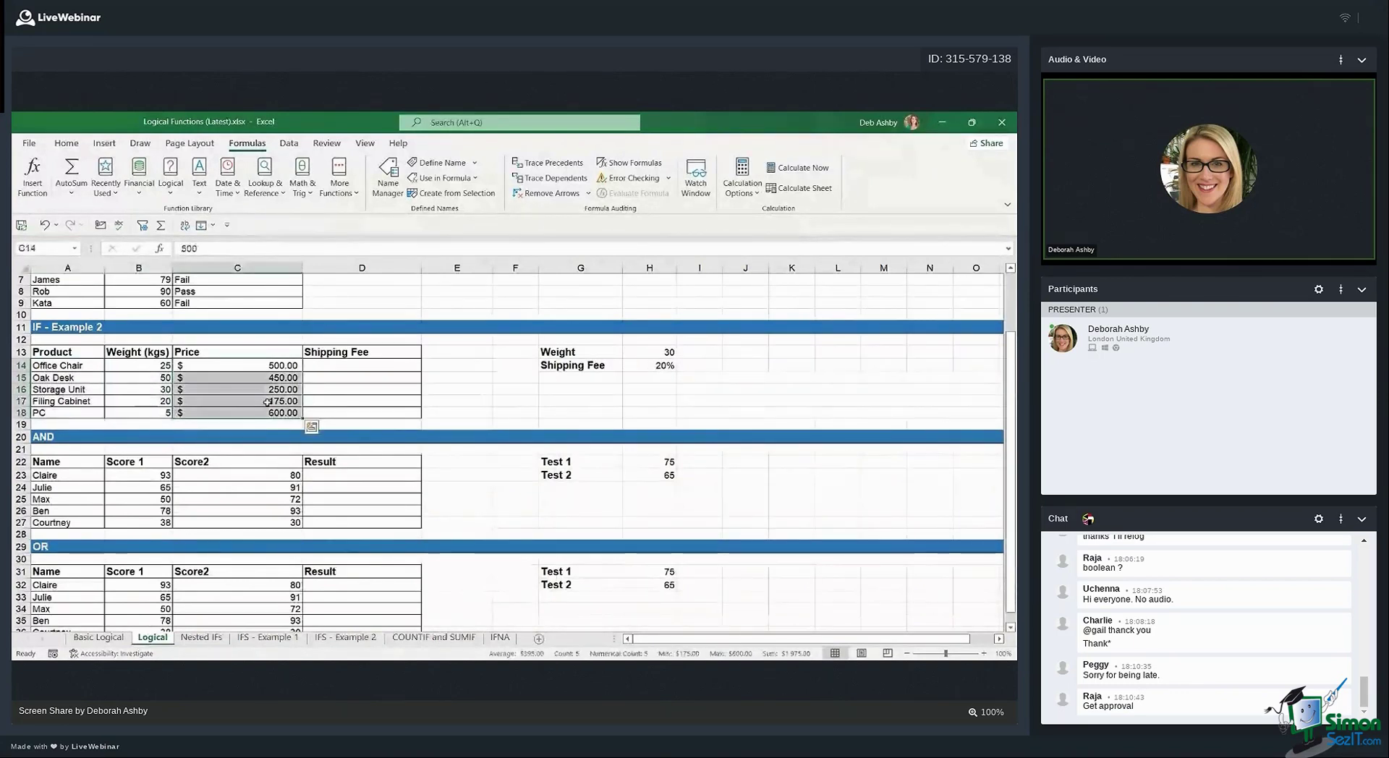
click(347, 365)
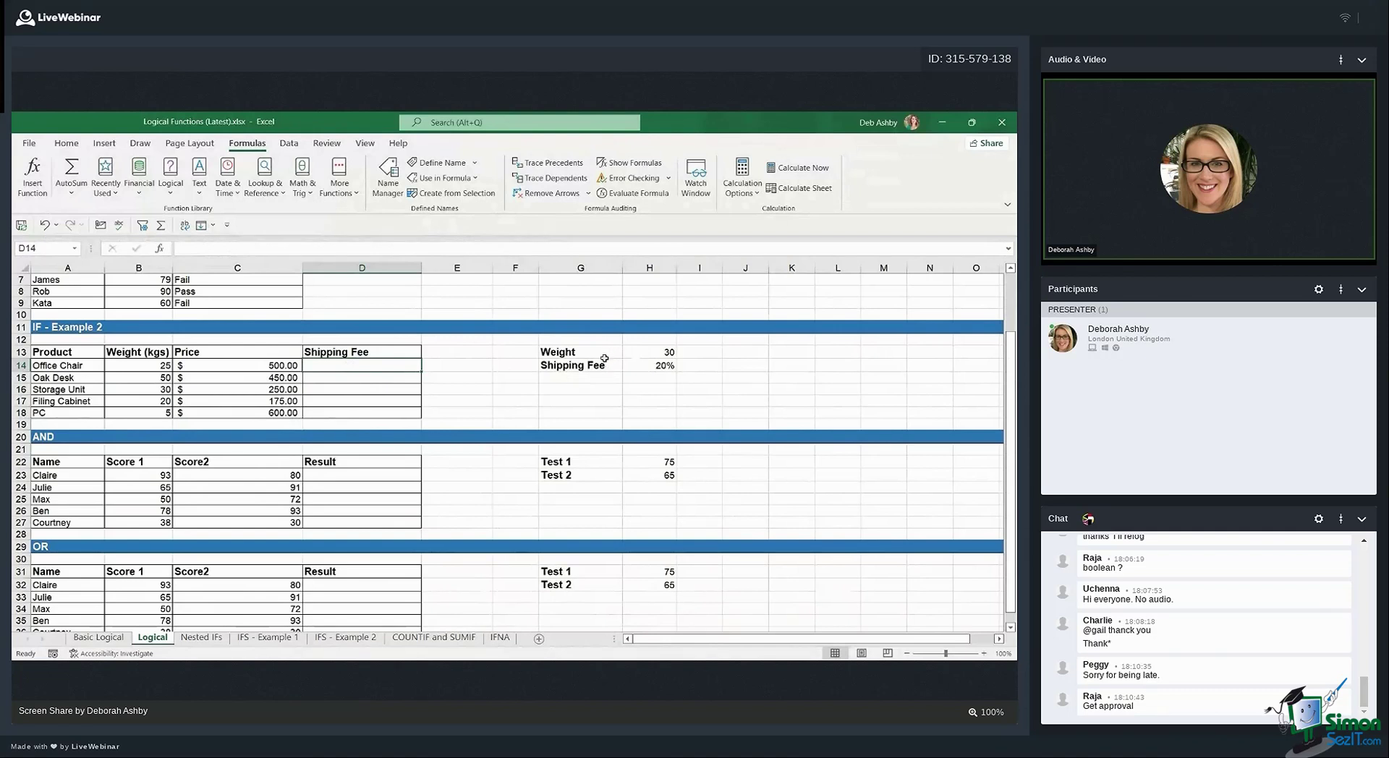
click(652, 354)
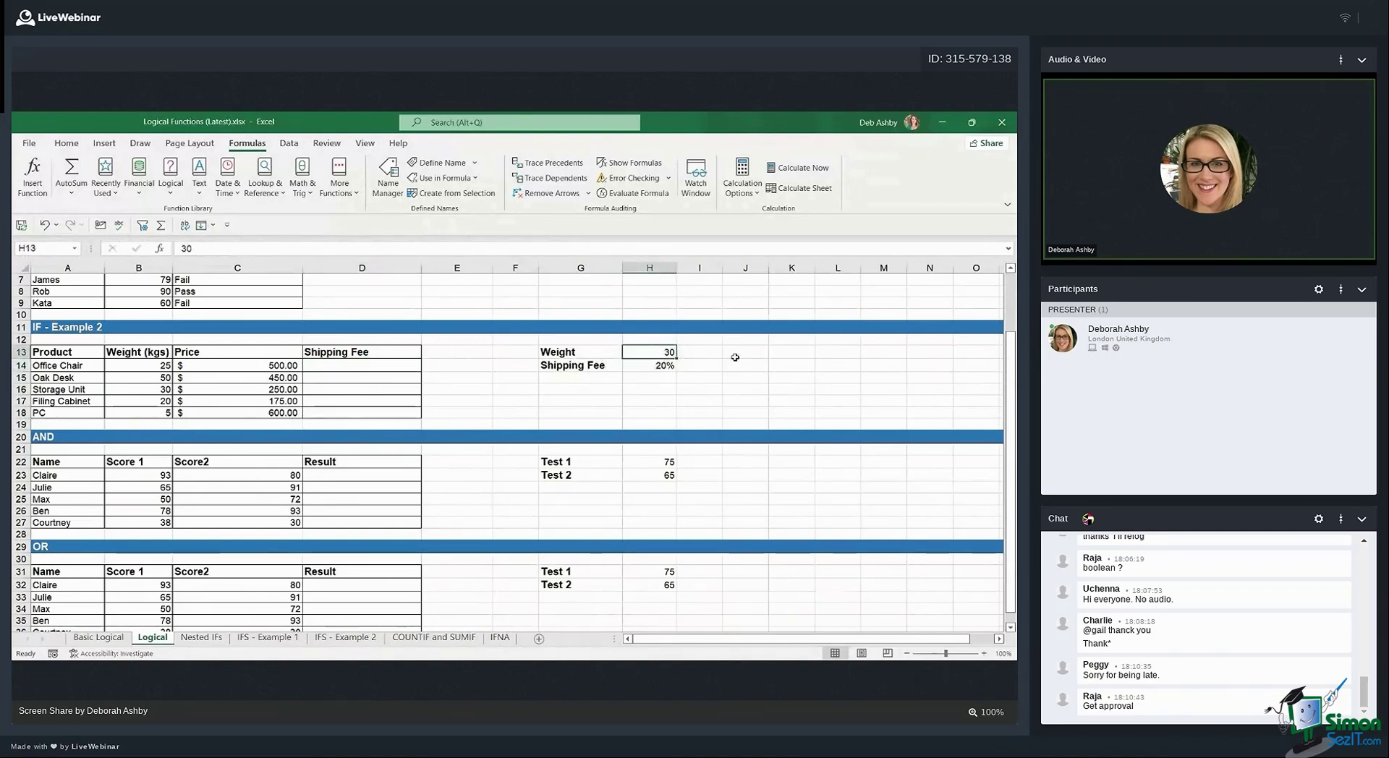
click(649, 366)
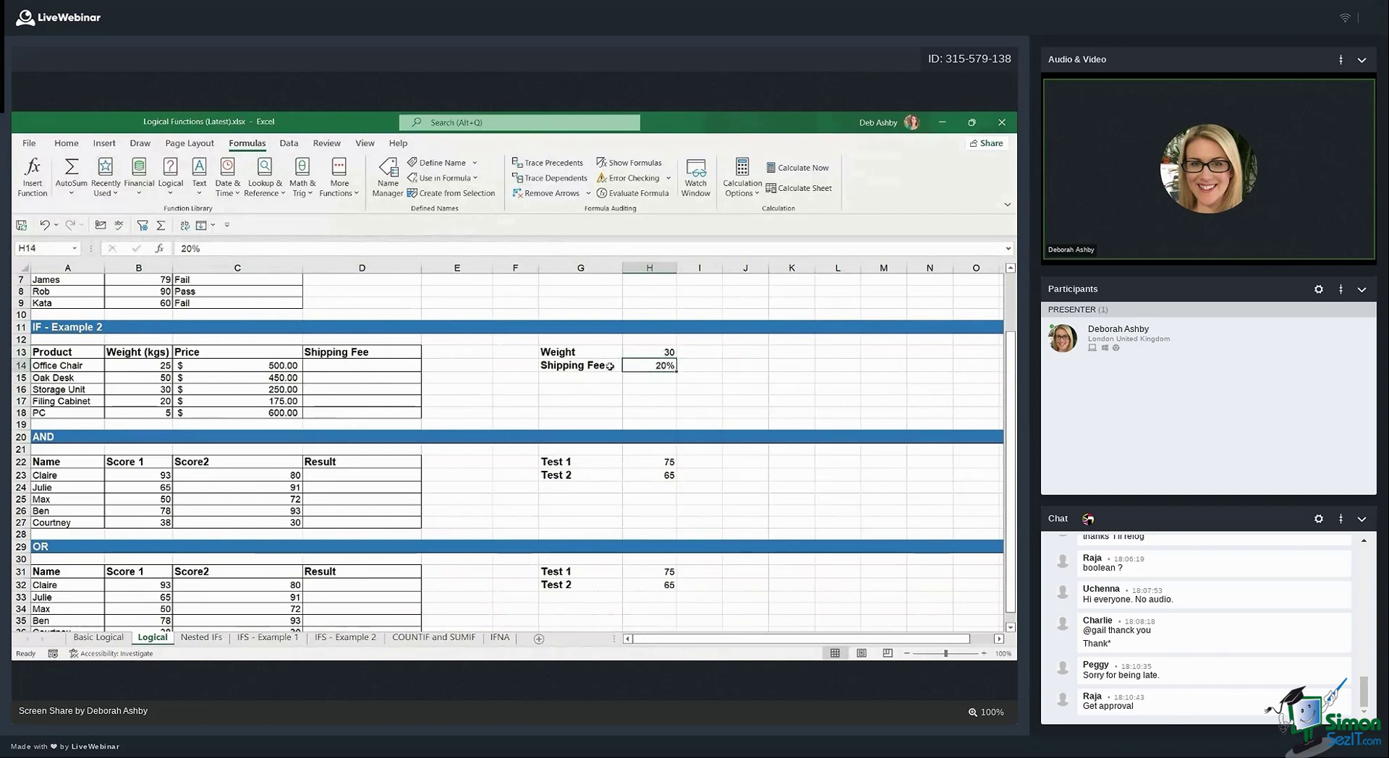
click(233, 367)
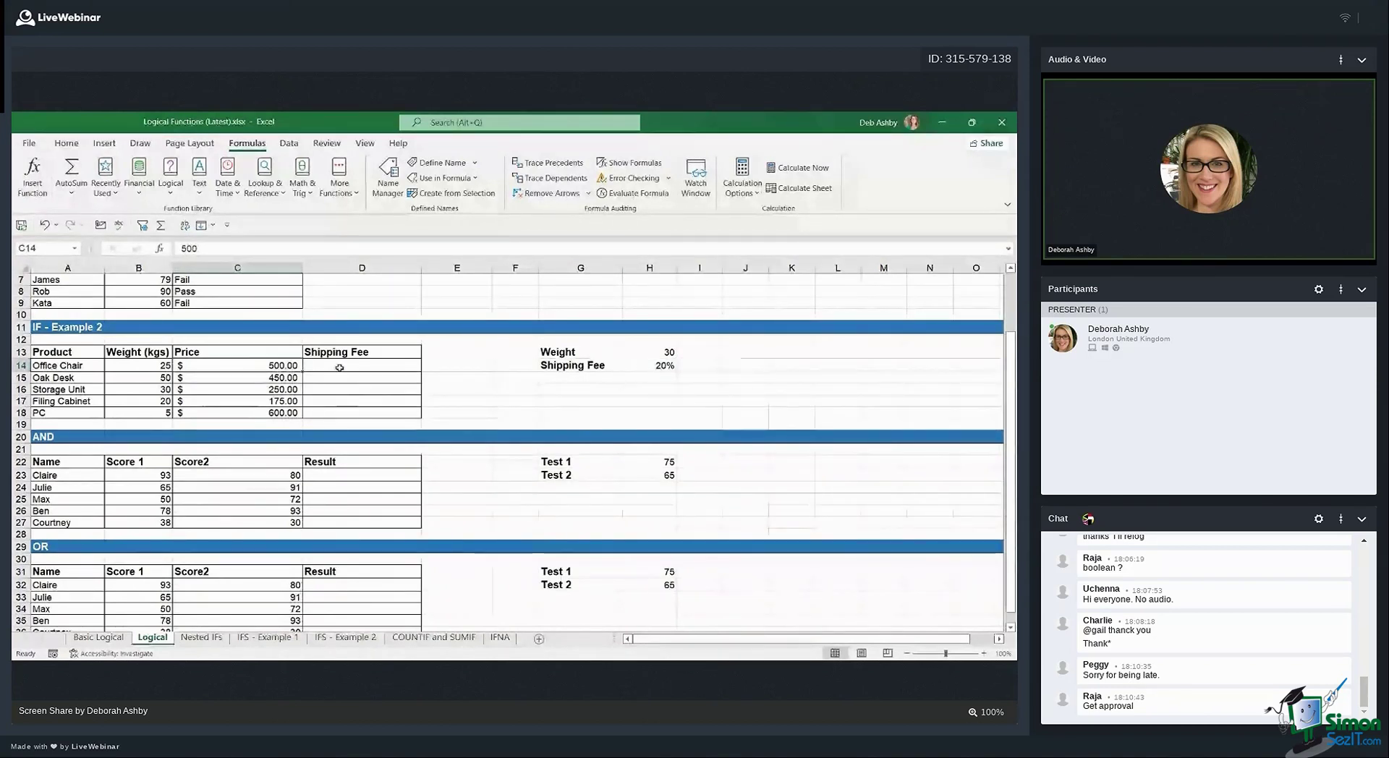
key(Right)
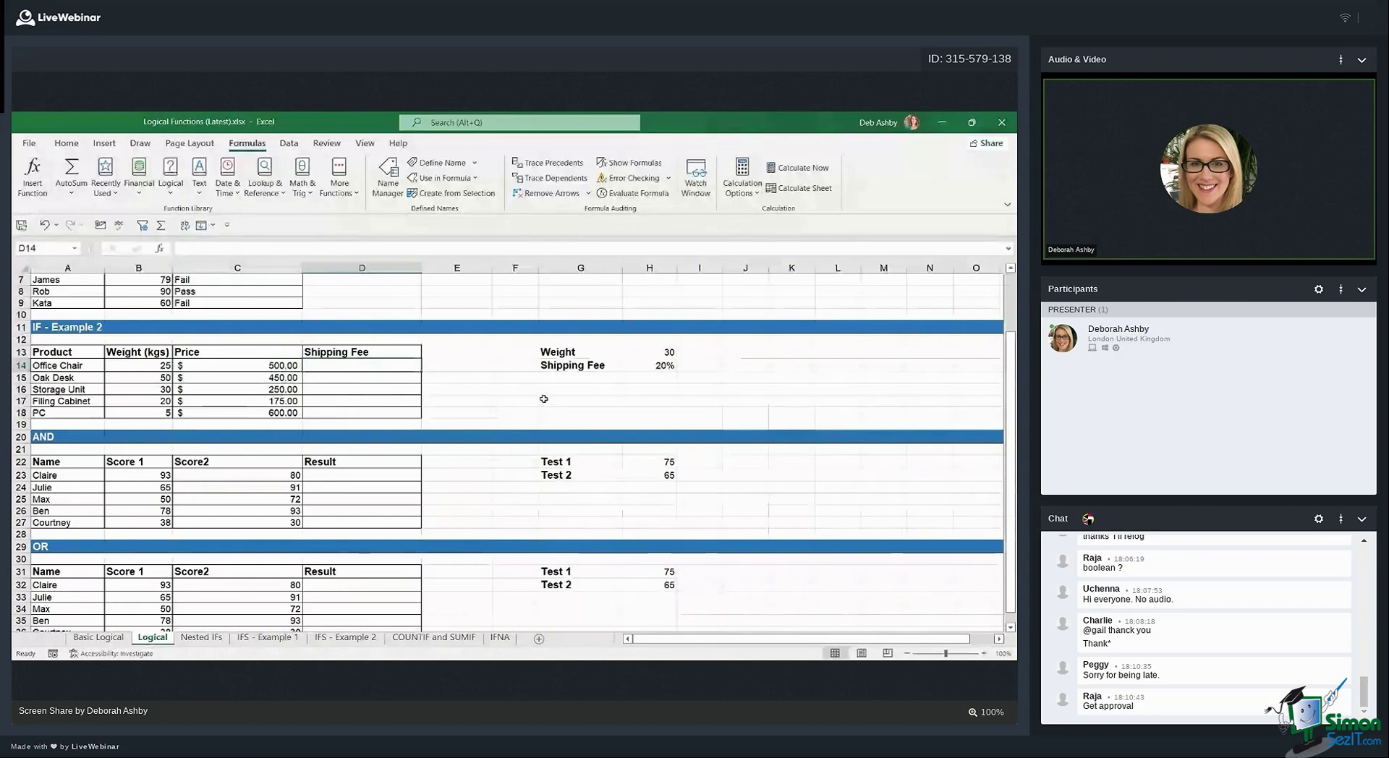
Start an IF formula in D14 with the logical test B14>=$H$13, using an absolute reference to the weight limit
text(=IF()
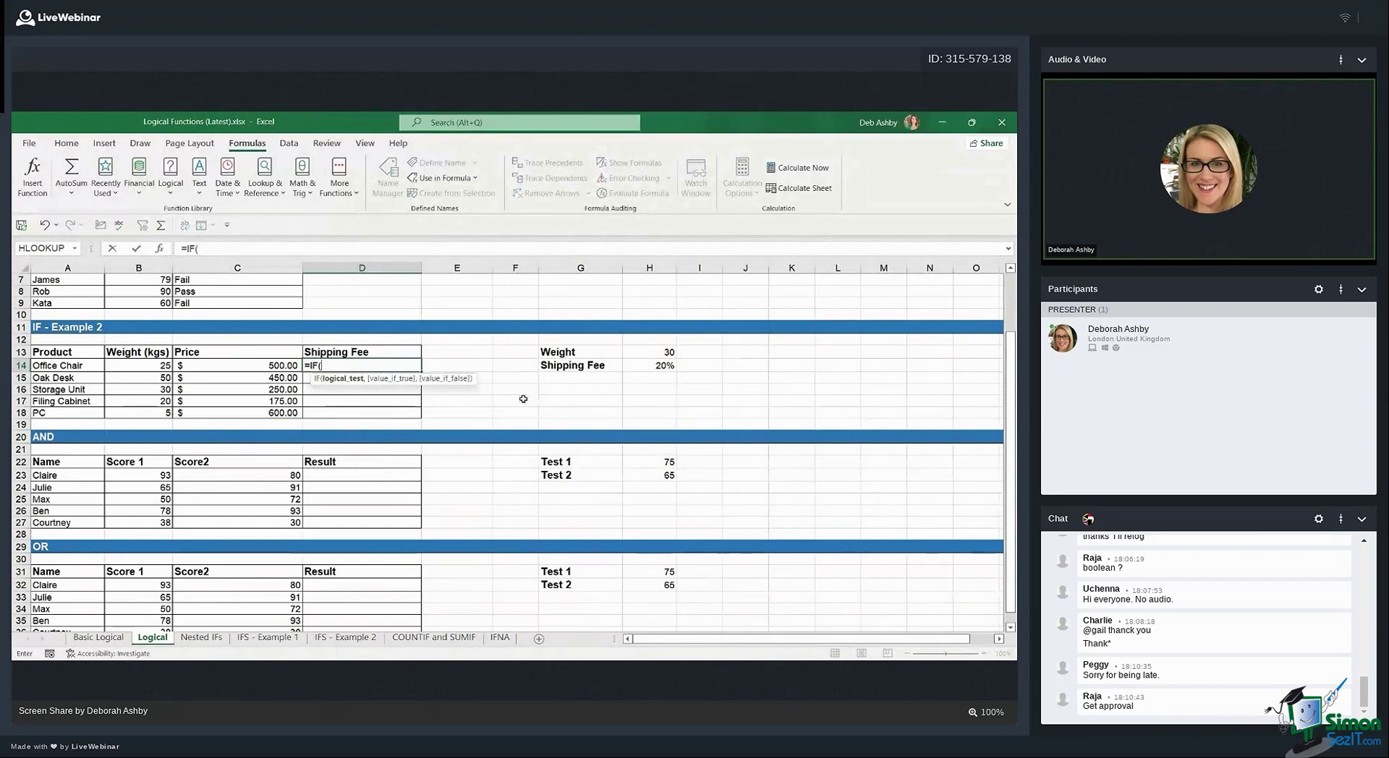
click(141, 366)
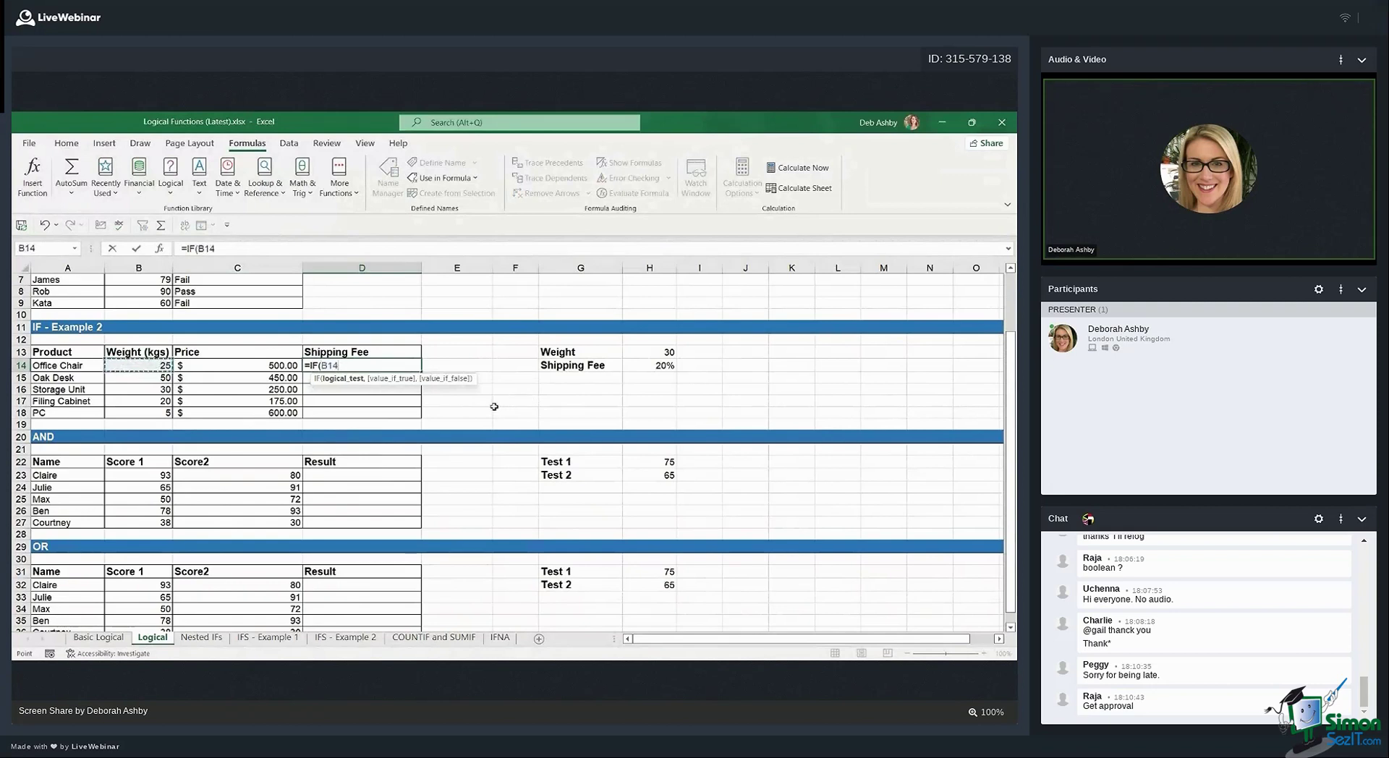
text(>=)
click(660, 354)
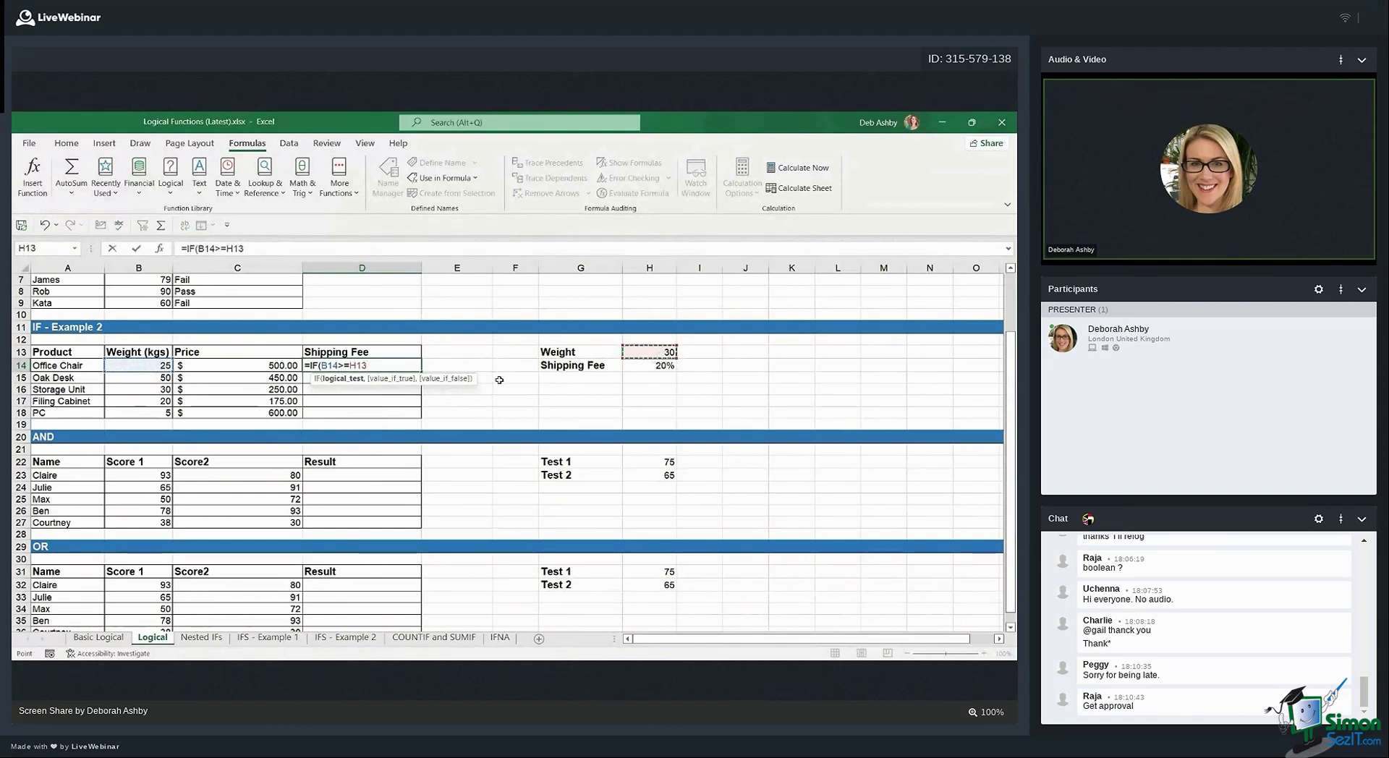
key(F4)
text(,)
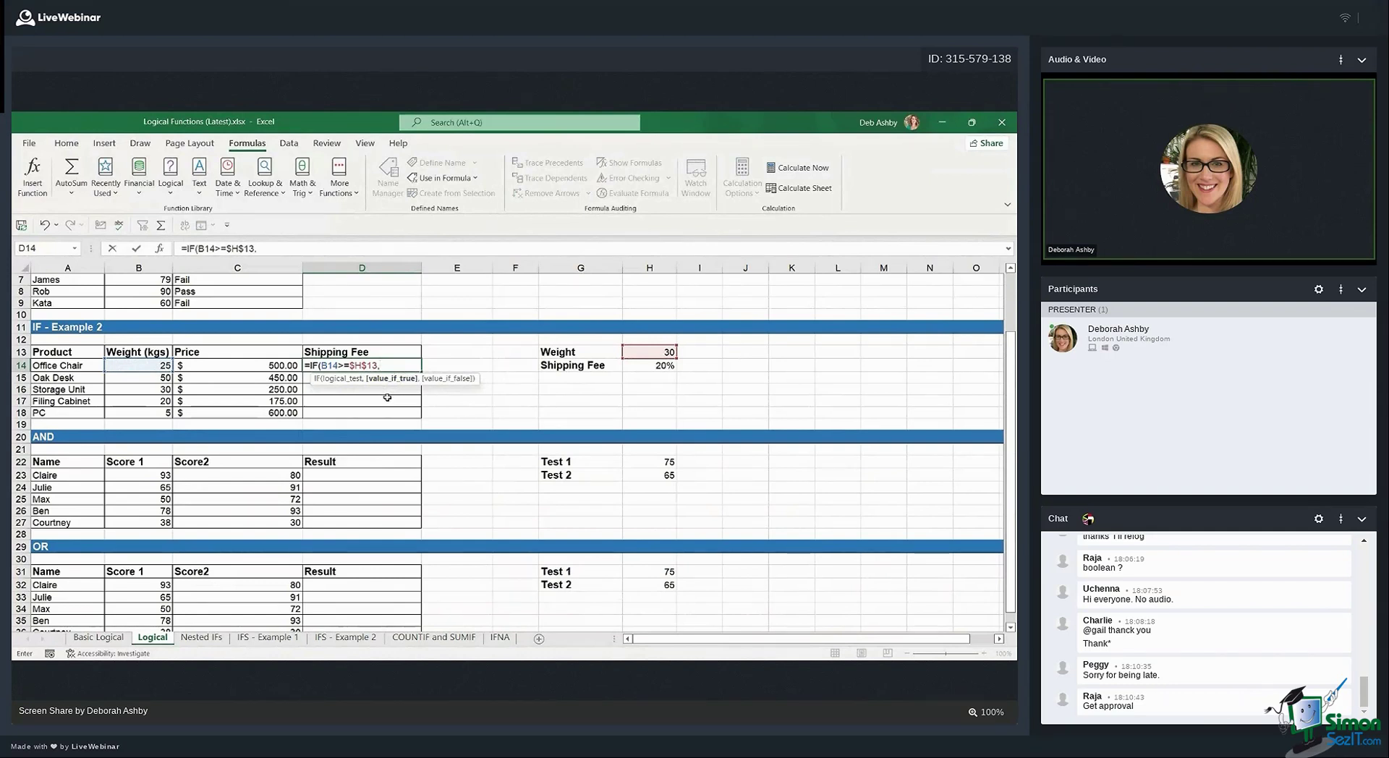
Complete the IF formula in D14 with C14*$H$14 as the value if true and an empty string ("") as the value if false
click(253, 365)
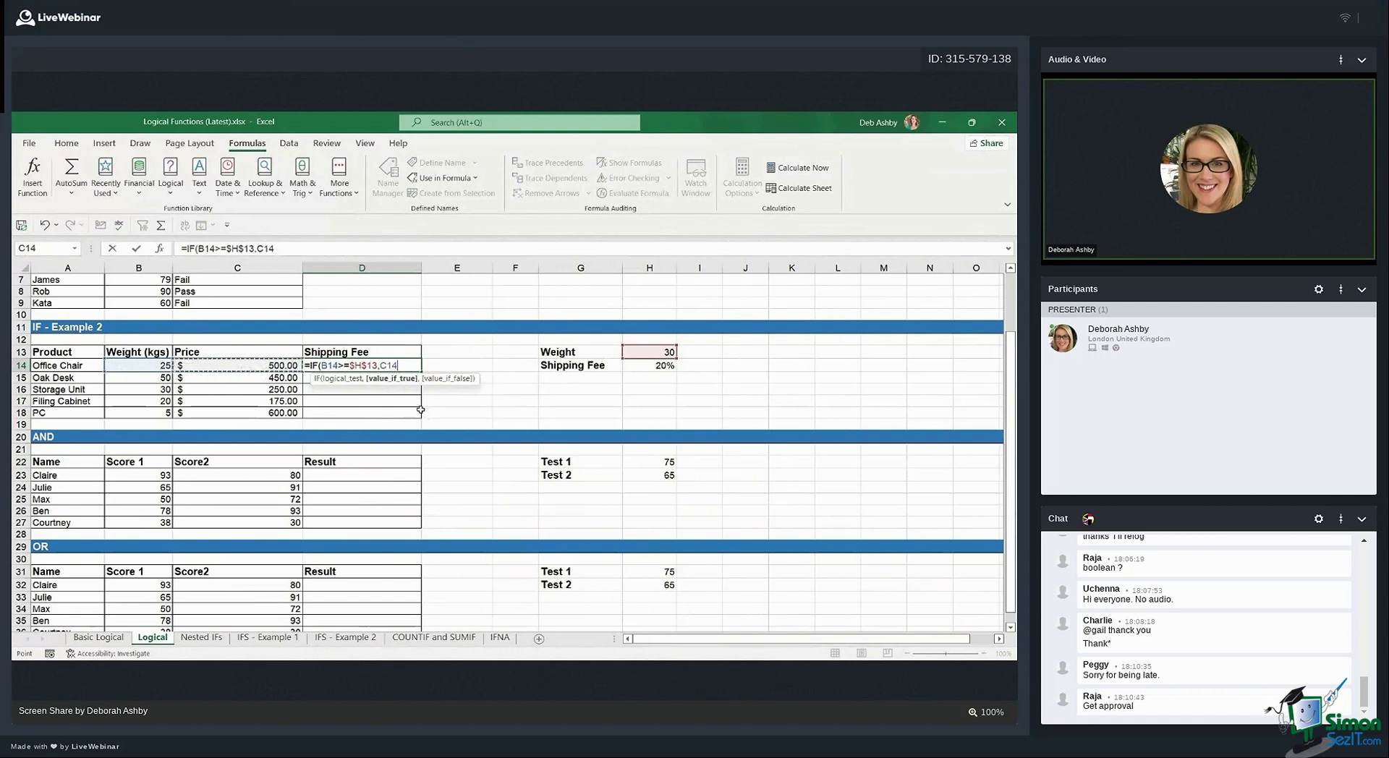
text(")
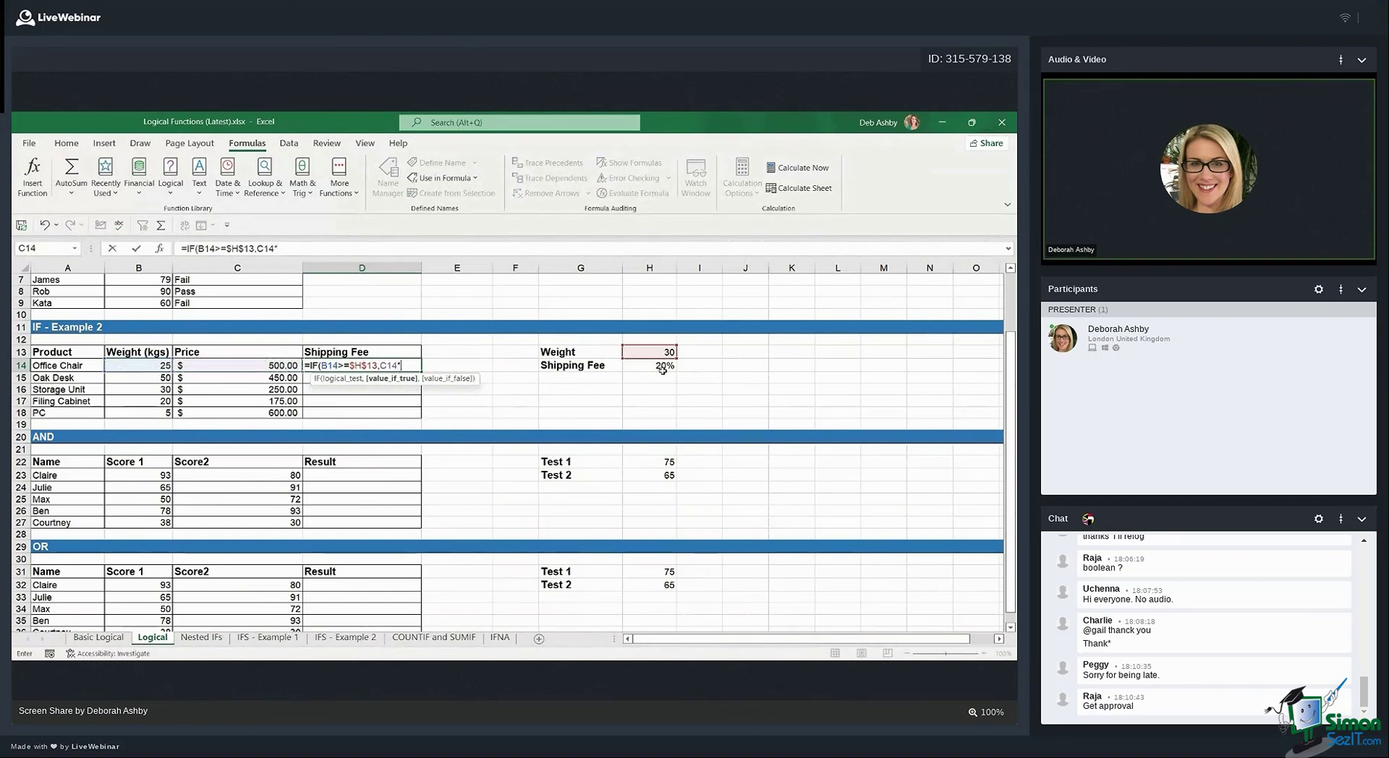
click(661, 366)
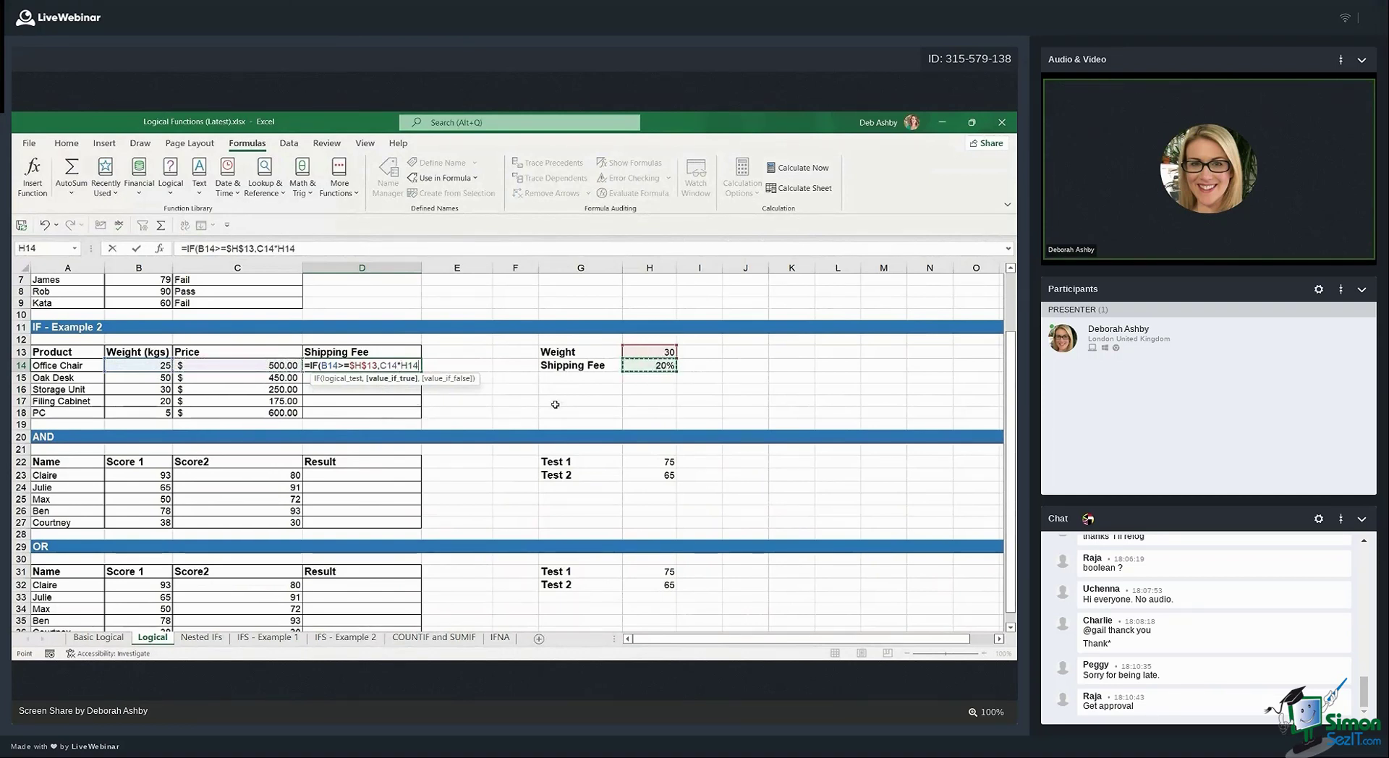
key(F4)
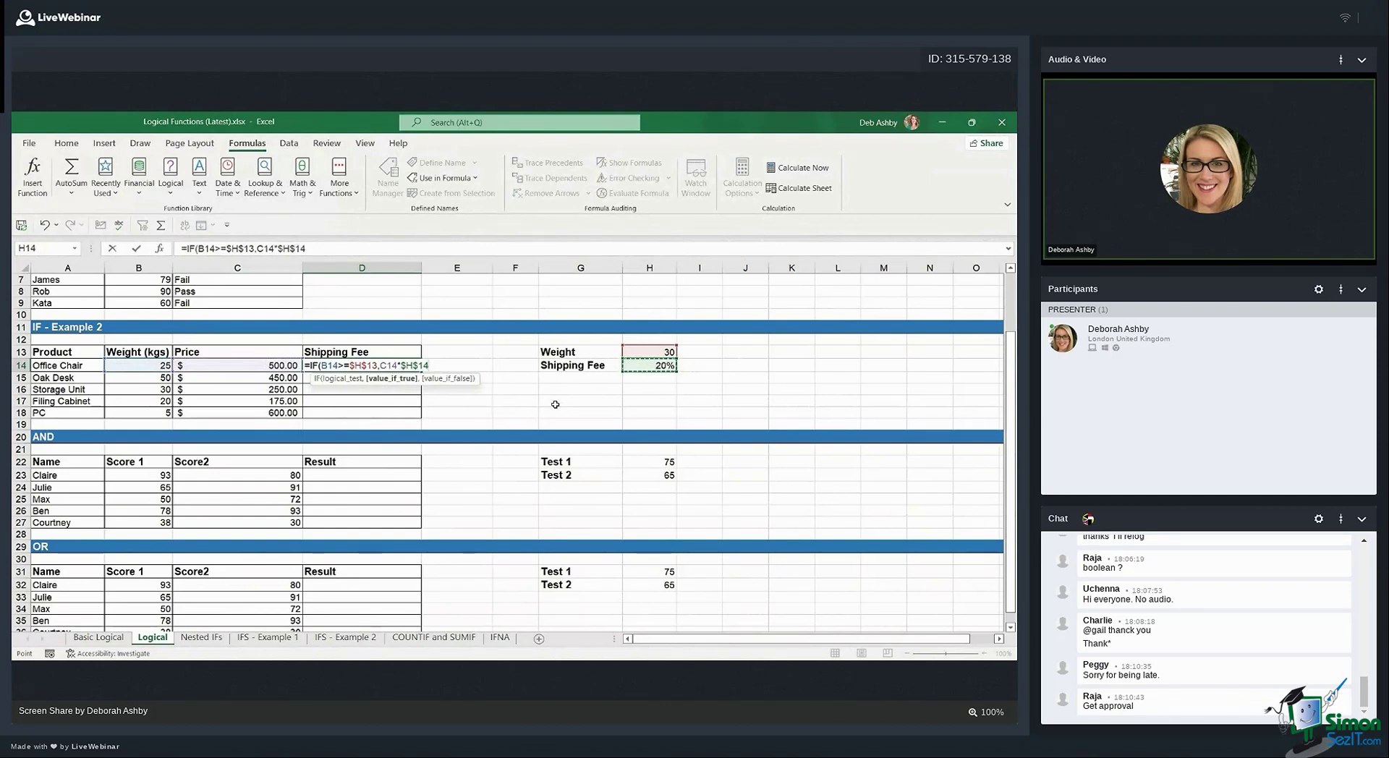
text(,)
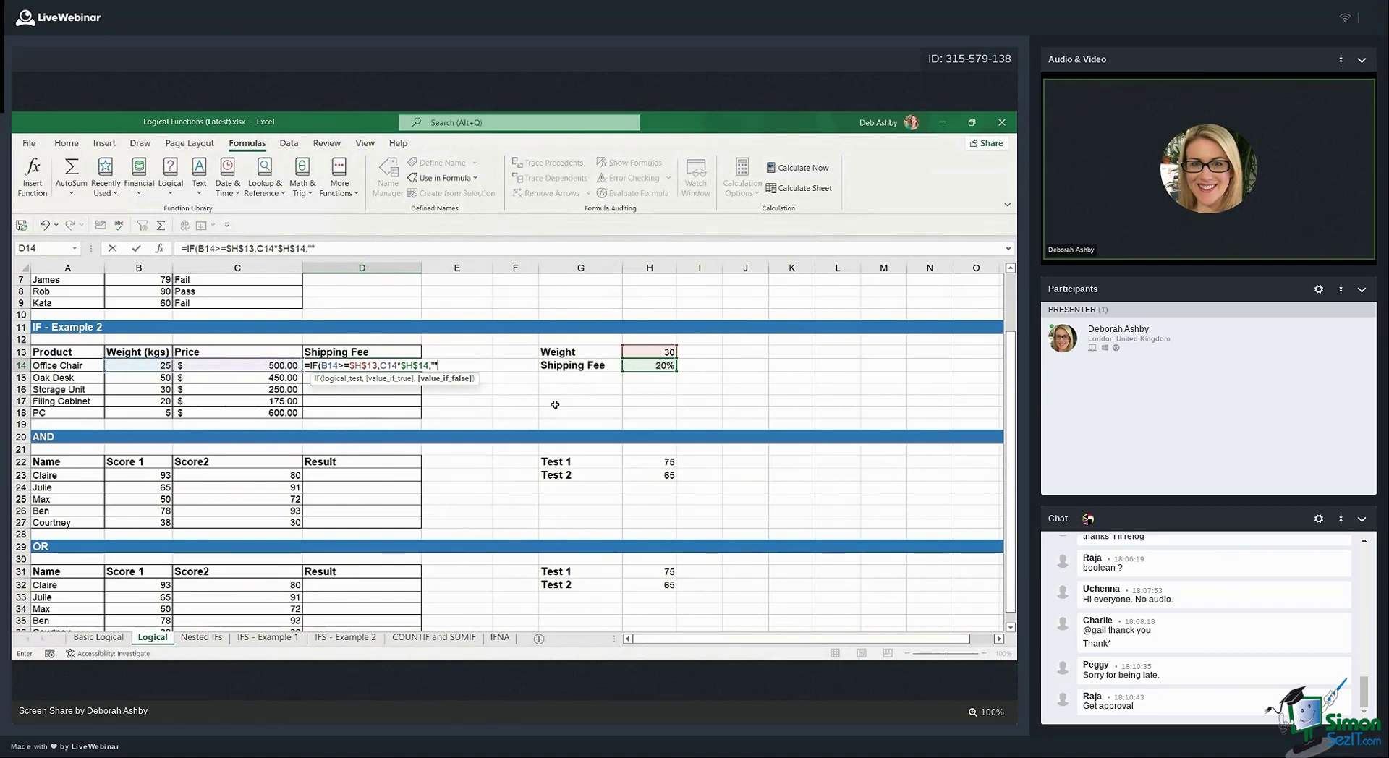
text())
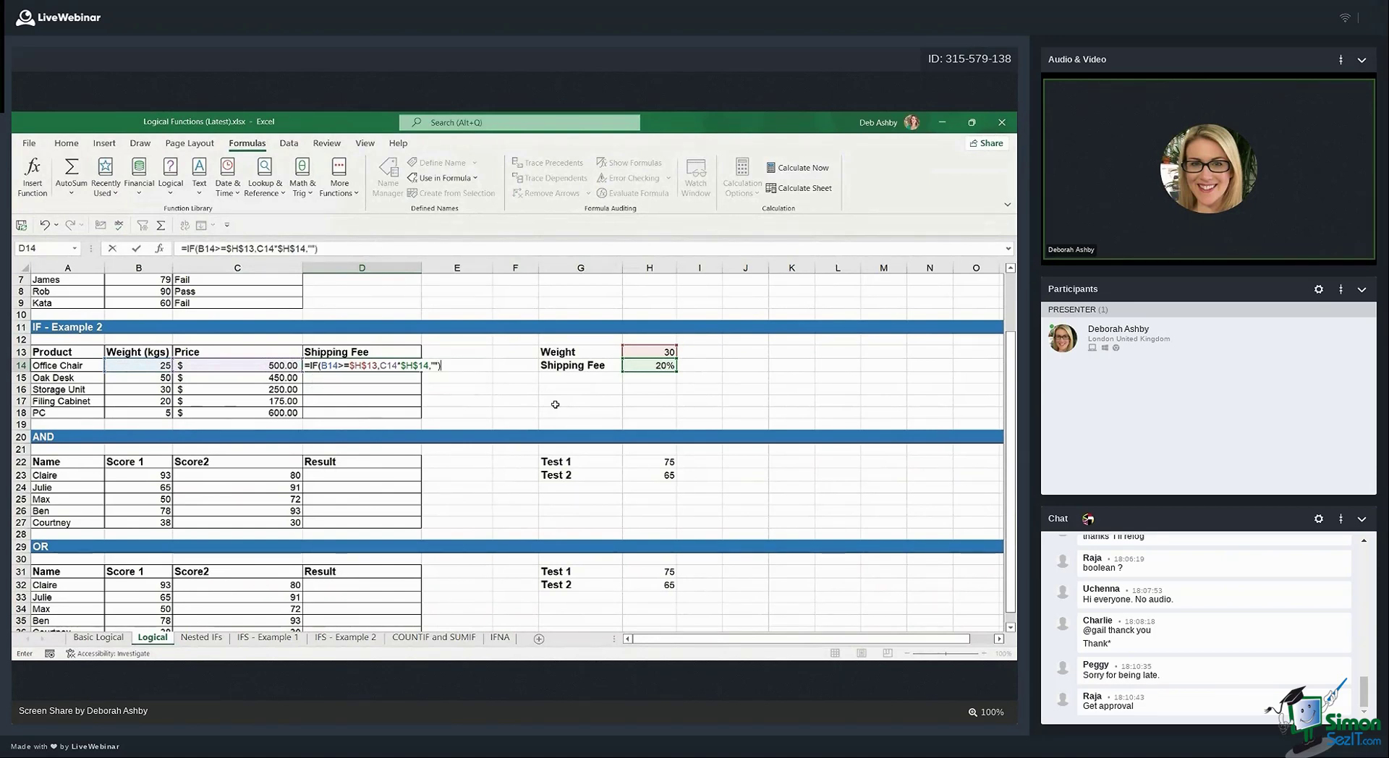
key(ctrl+Return)
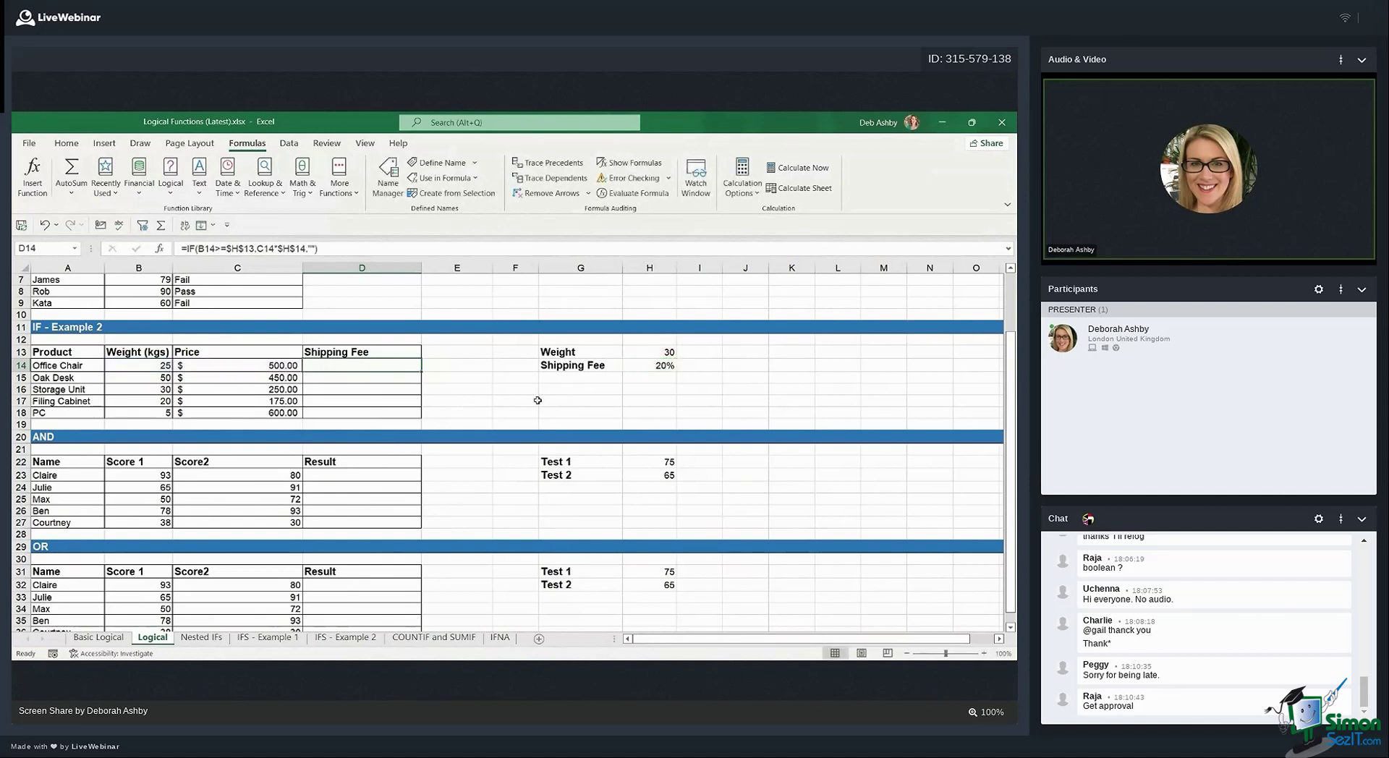
Fill the shipping fee formula from D14 down through D18 and check the copied results against the weights and prices
double_click(420, 371)
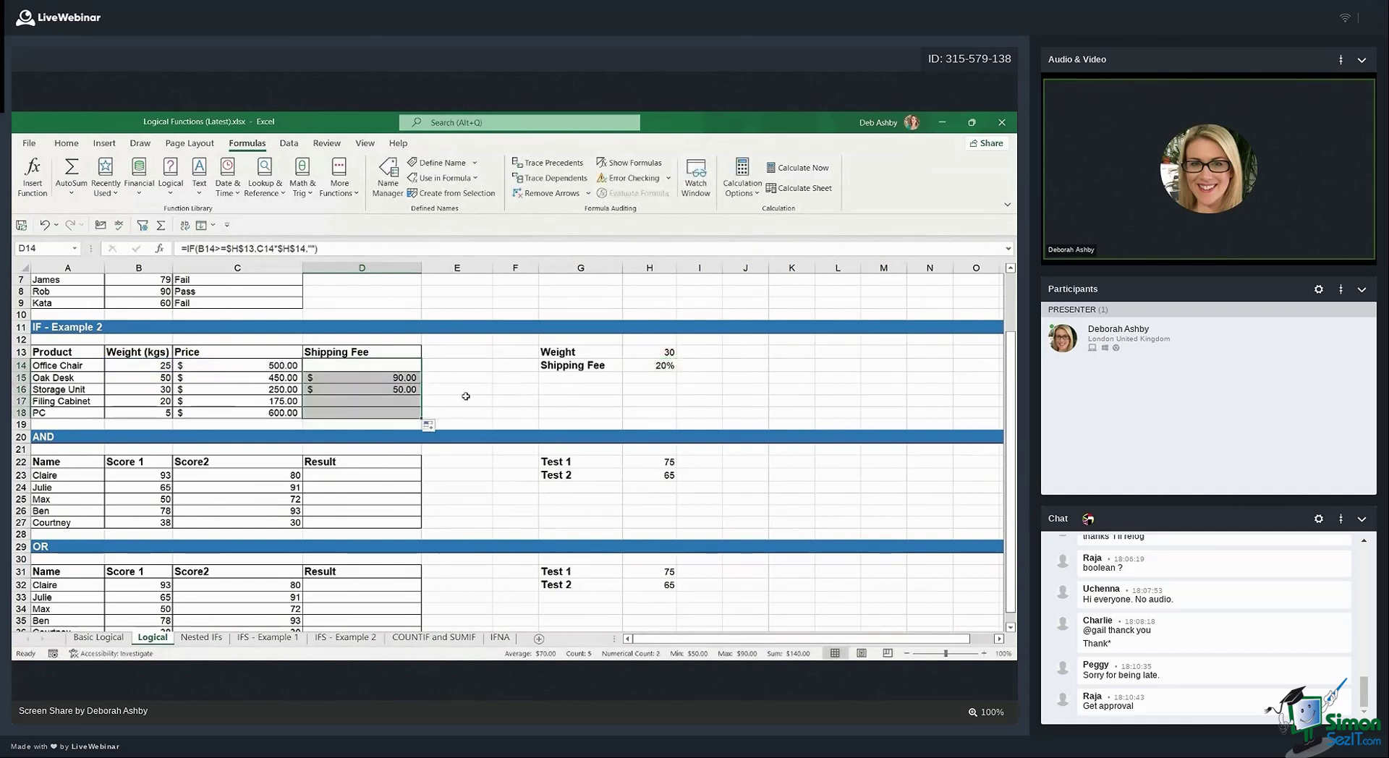
click(370, 392)
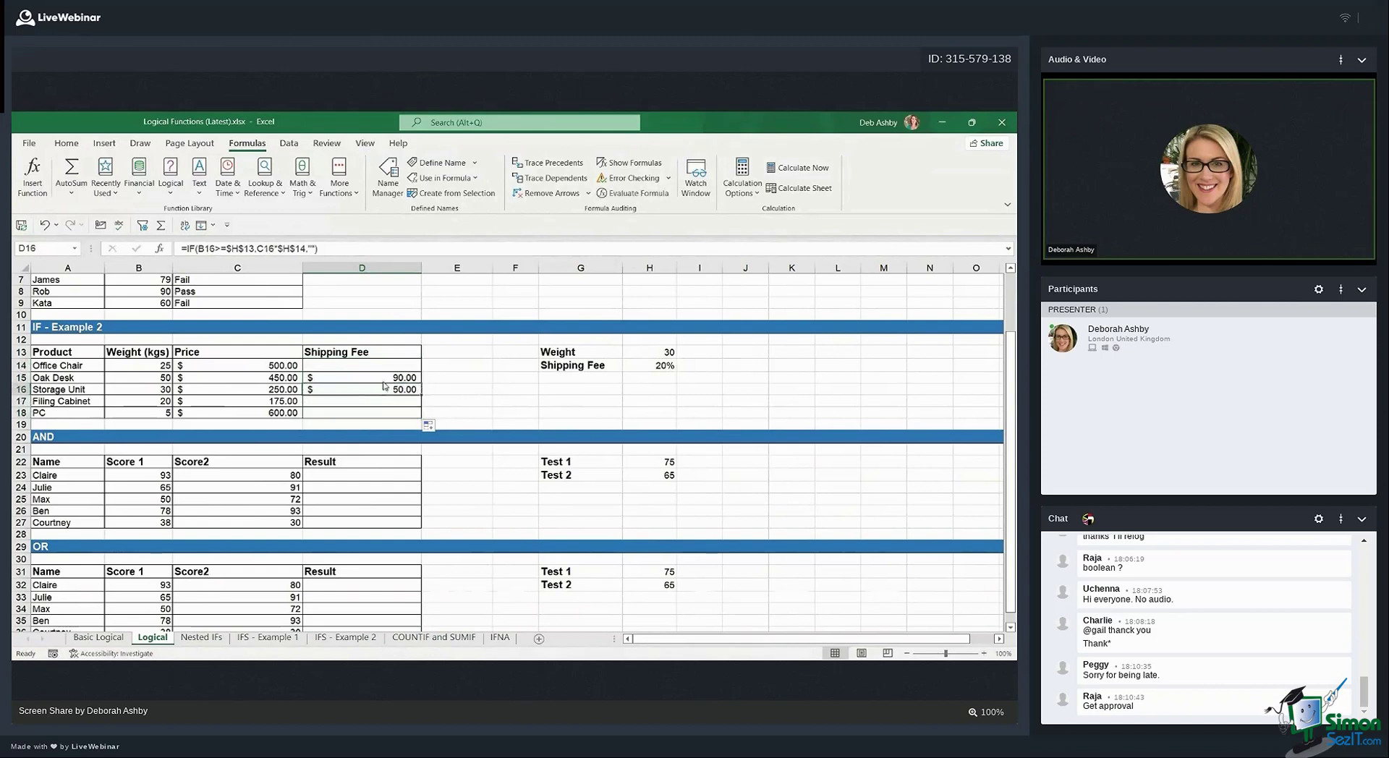
drag(153, 378, 157, 391)
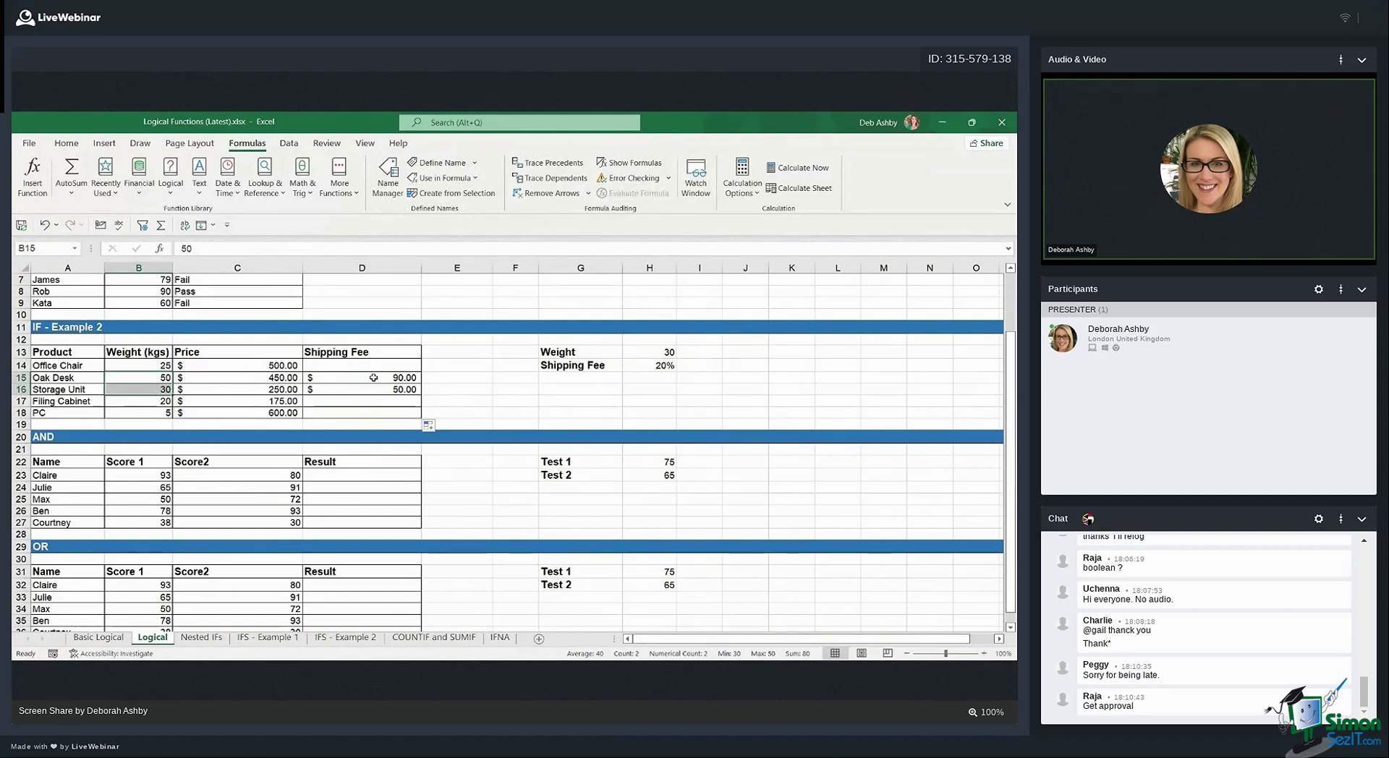
drag(373, 378, 374, 388)
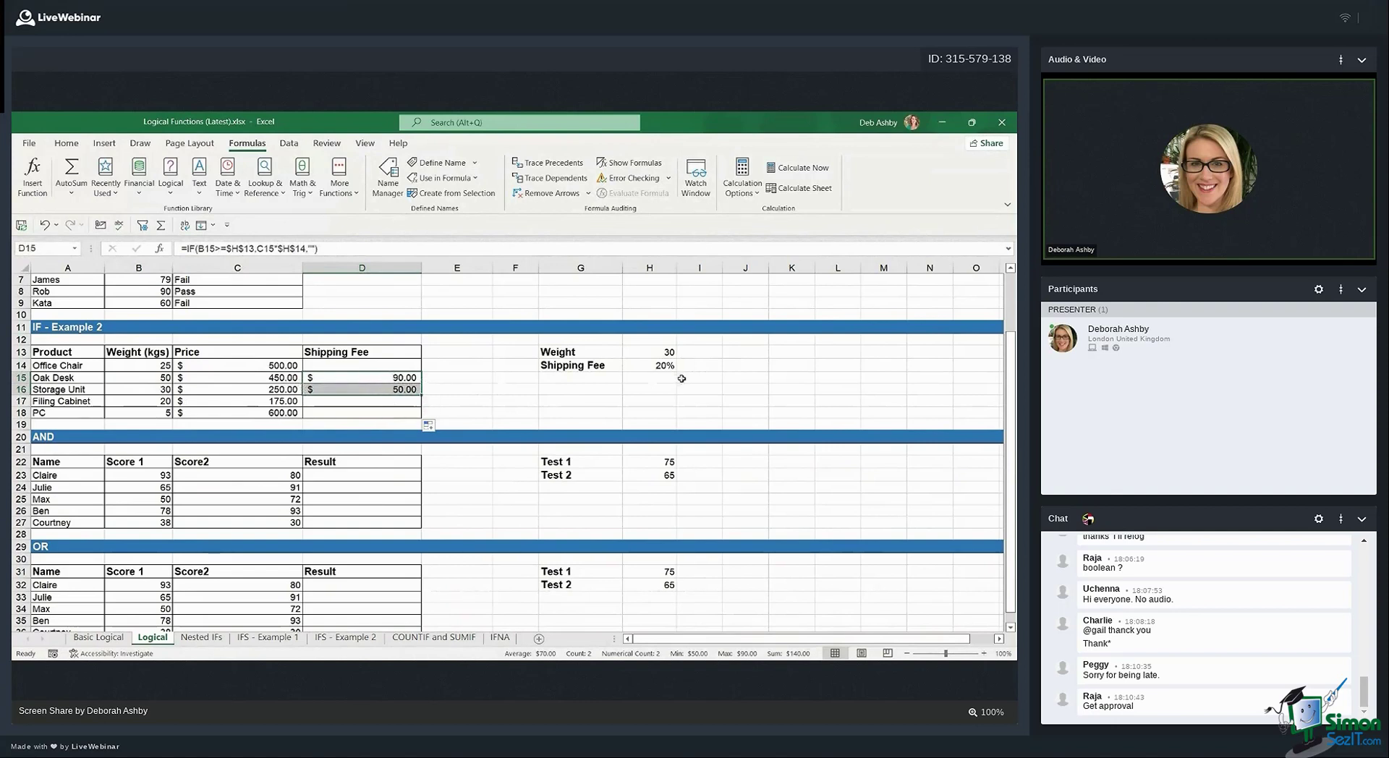
click(287, 381)
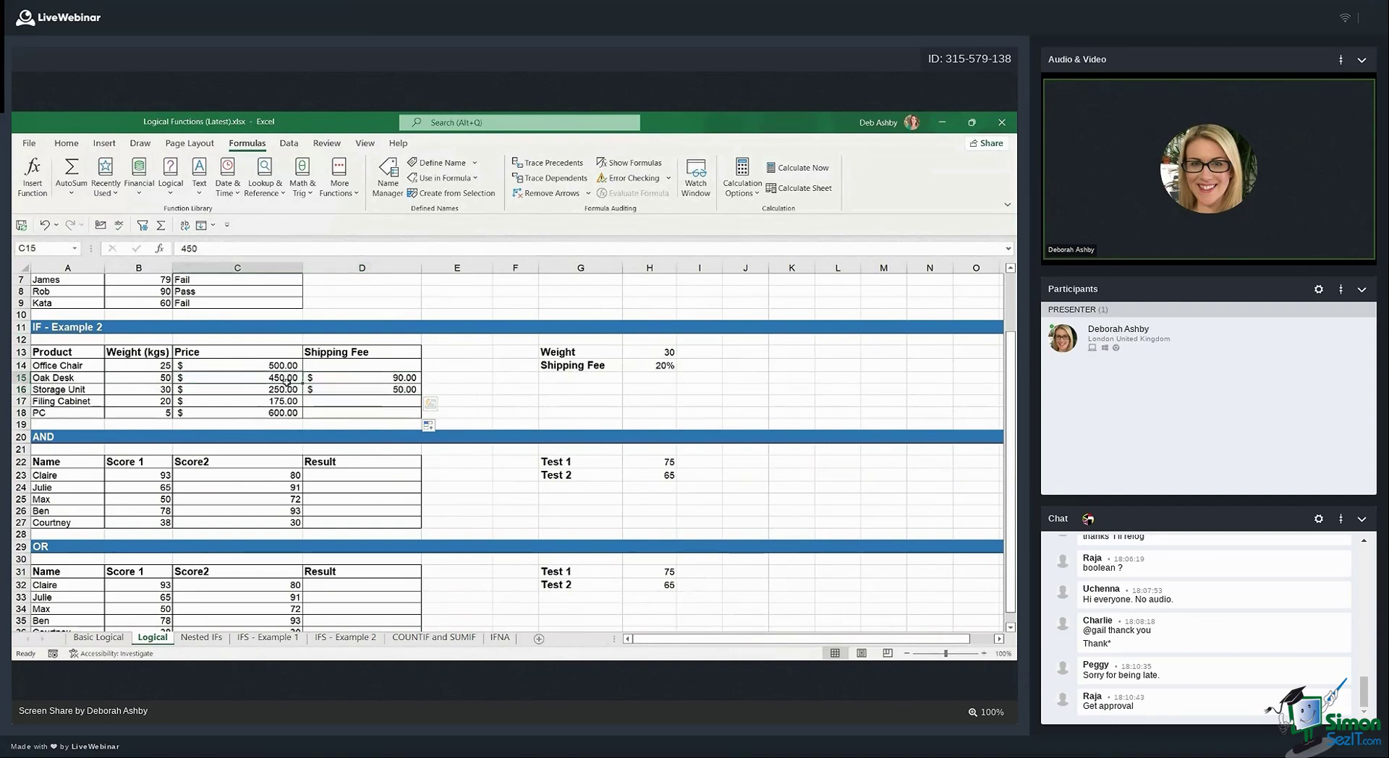
click(386, 378)
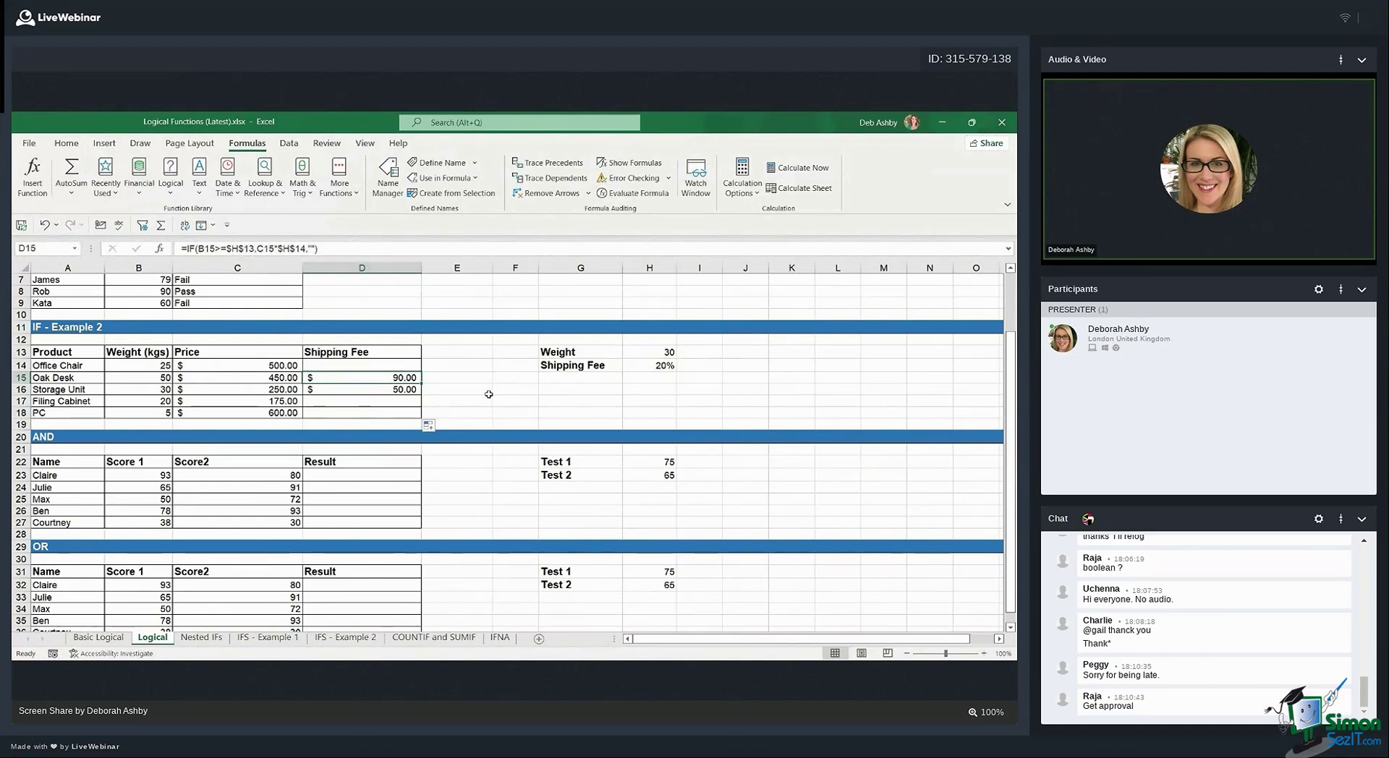
click(513, 379)
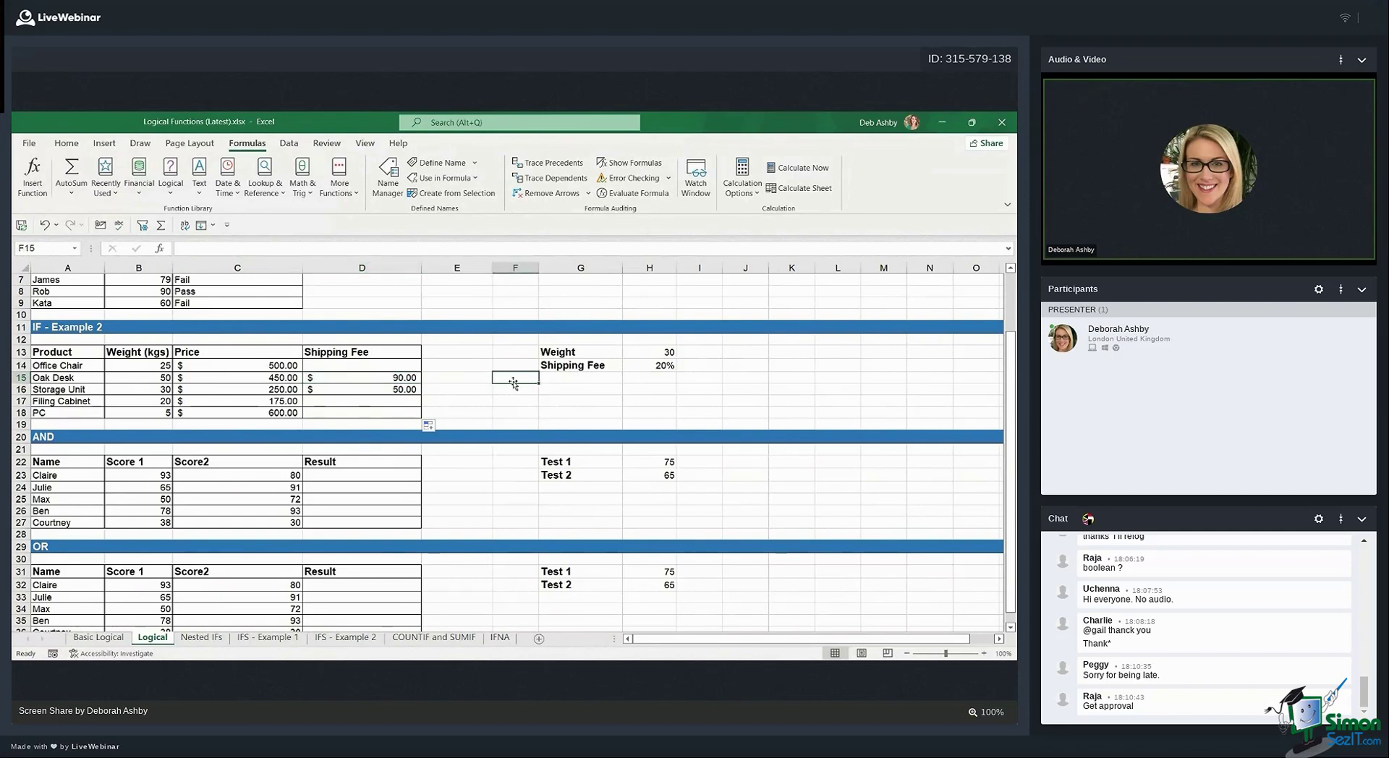
click(473, 367)
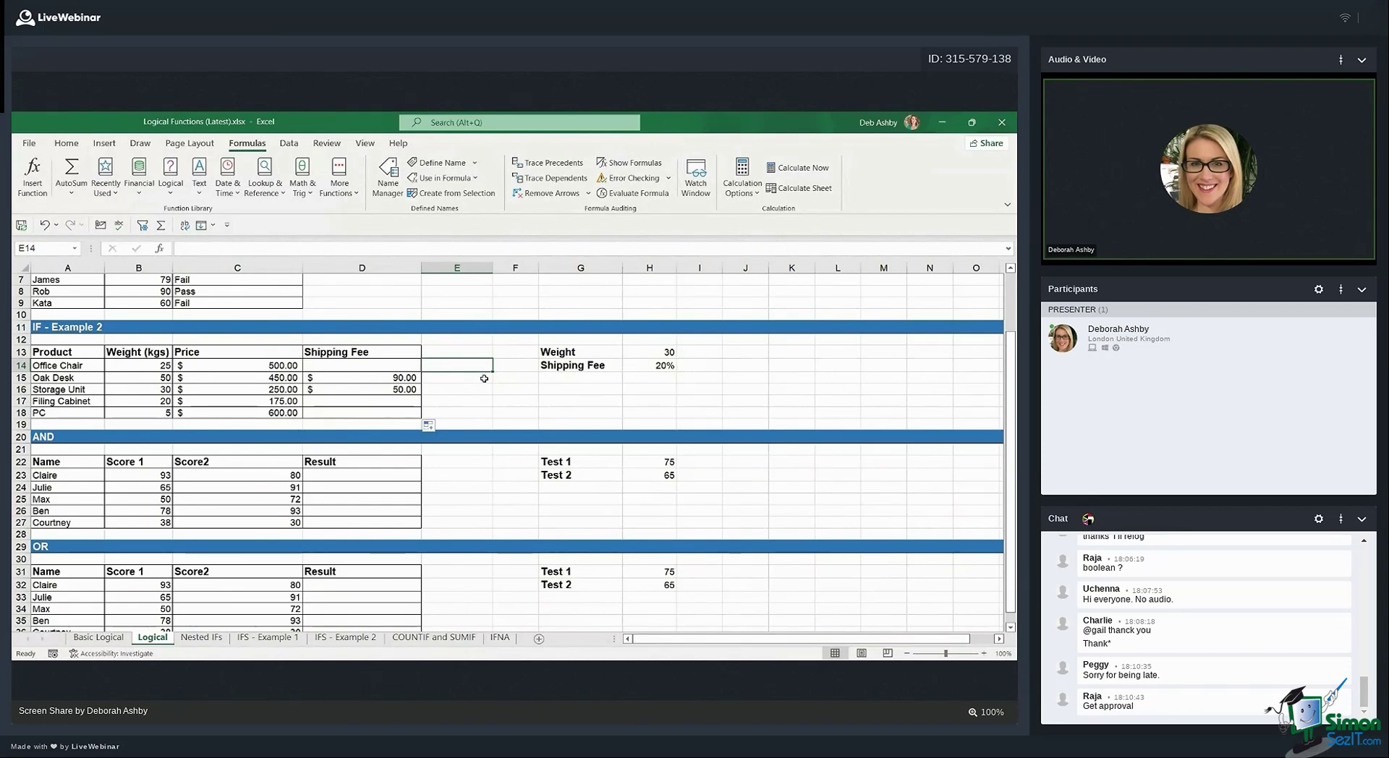
Examine the names, Score 1 and Score2 columns in the AND example together with its Test 1 and Test 2 pass marks
scroll(480, 374, down, 1)
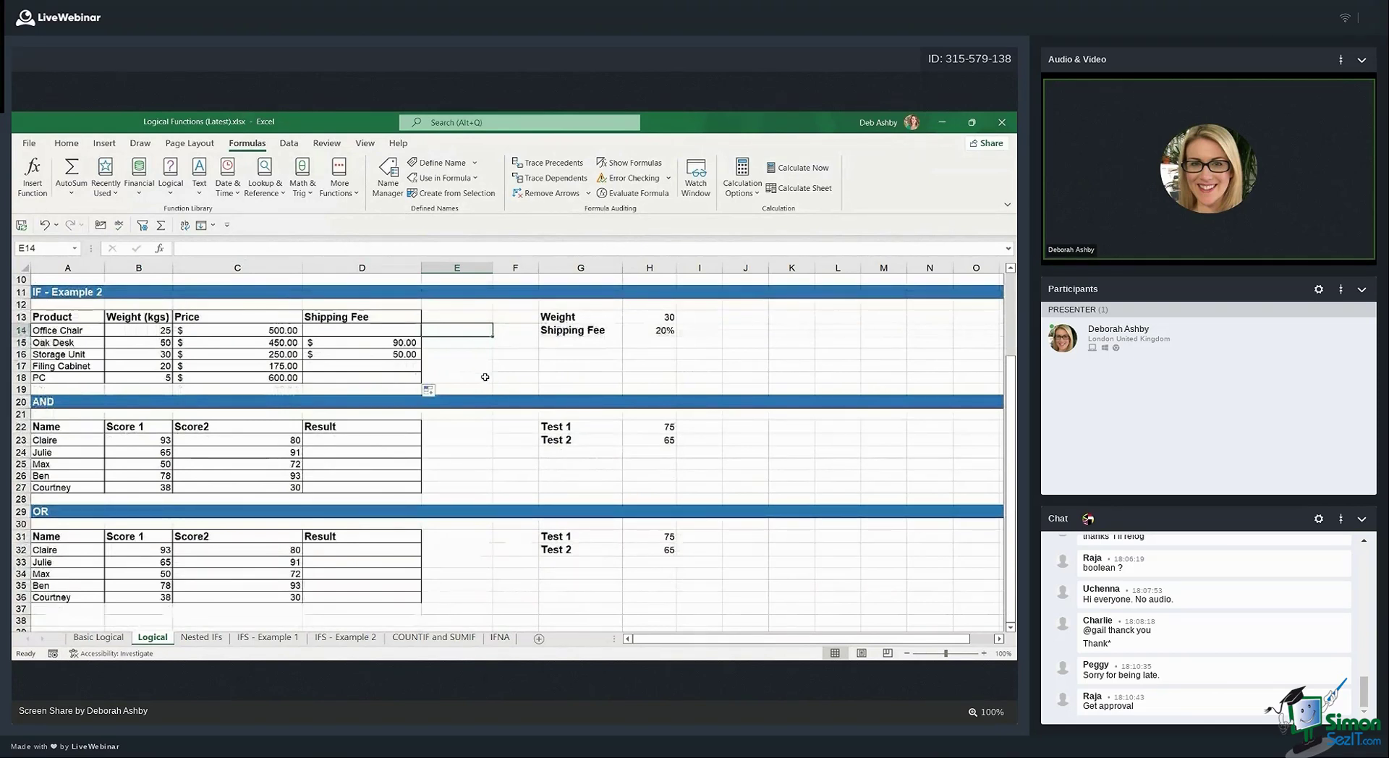
click(54, 405)
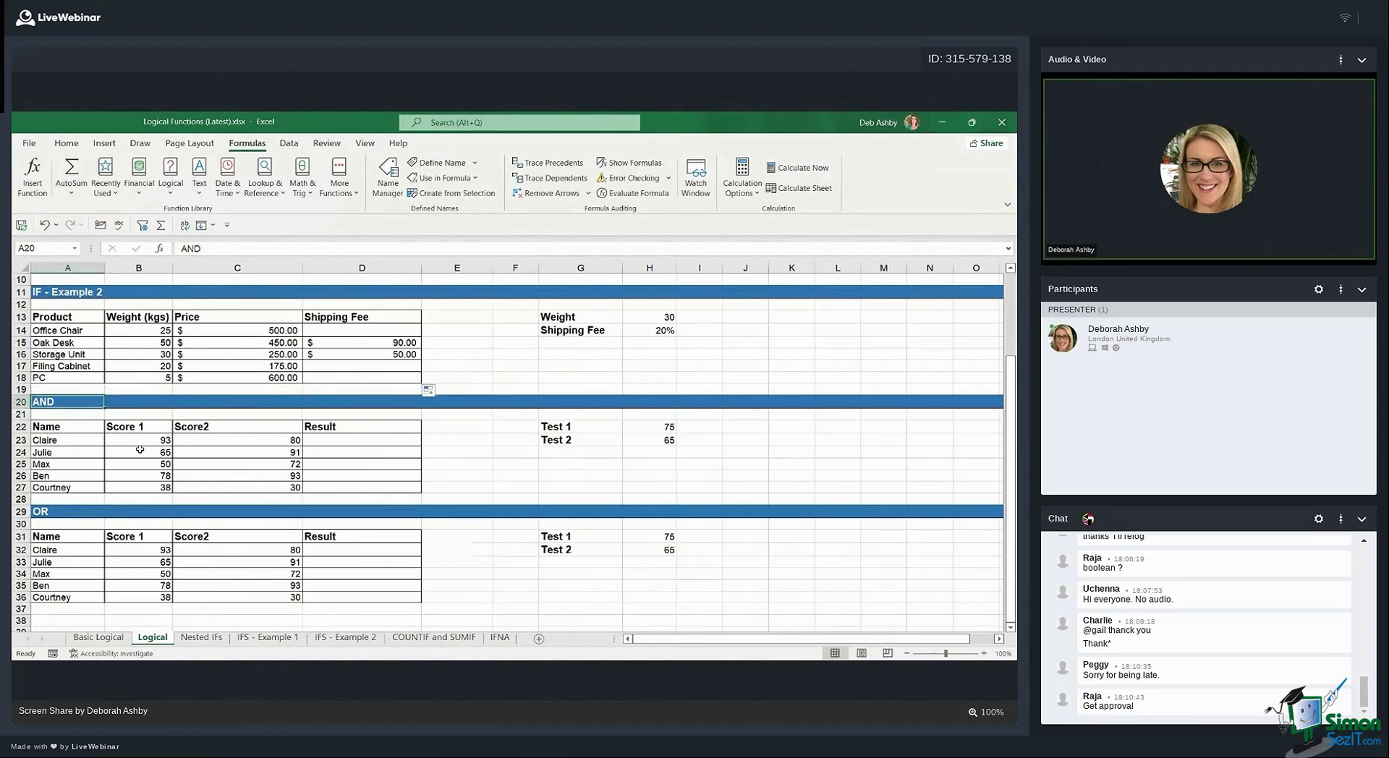
click(206, 454)
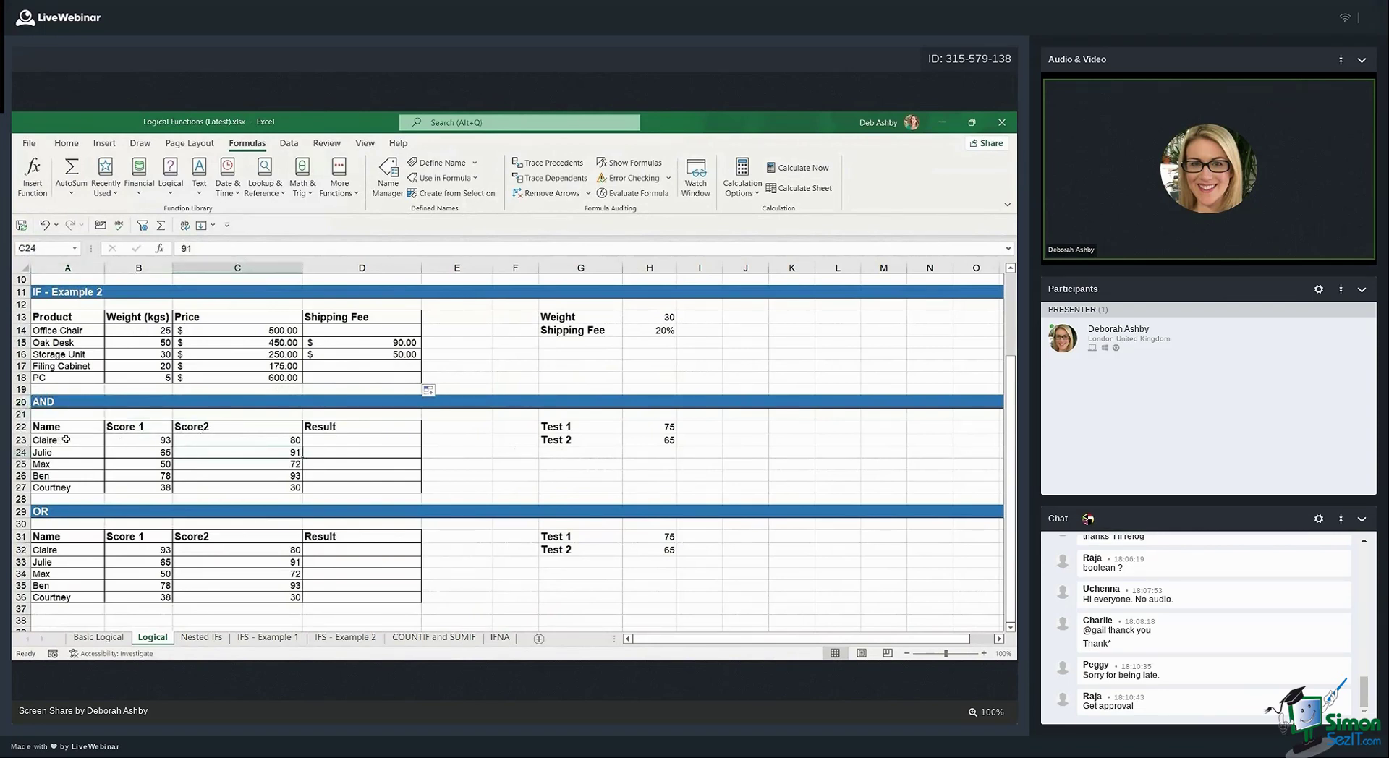
drag(66, 439, 68, 486)
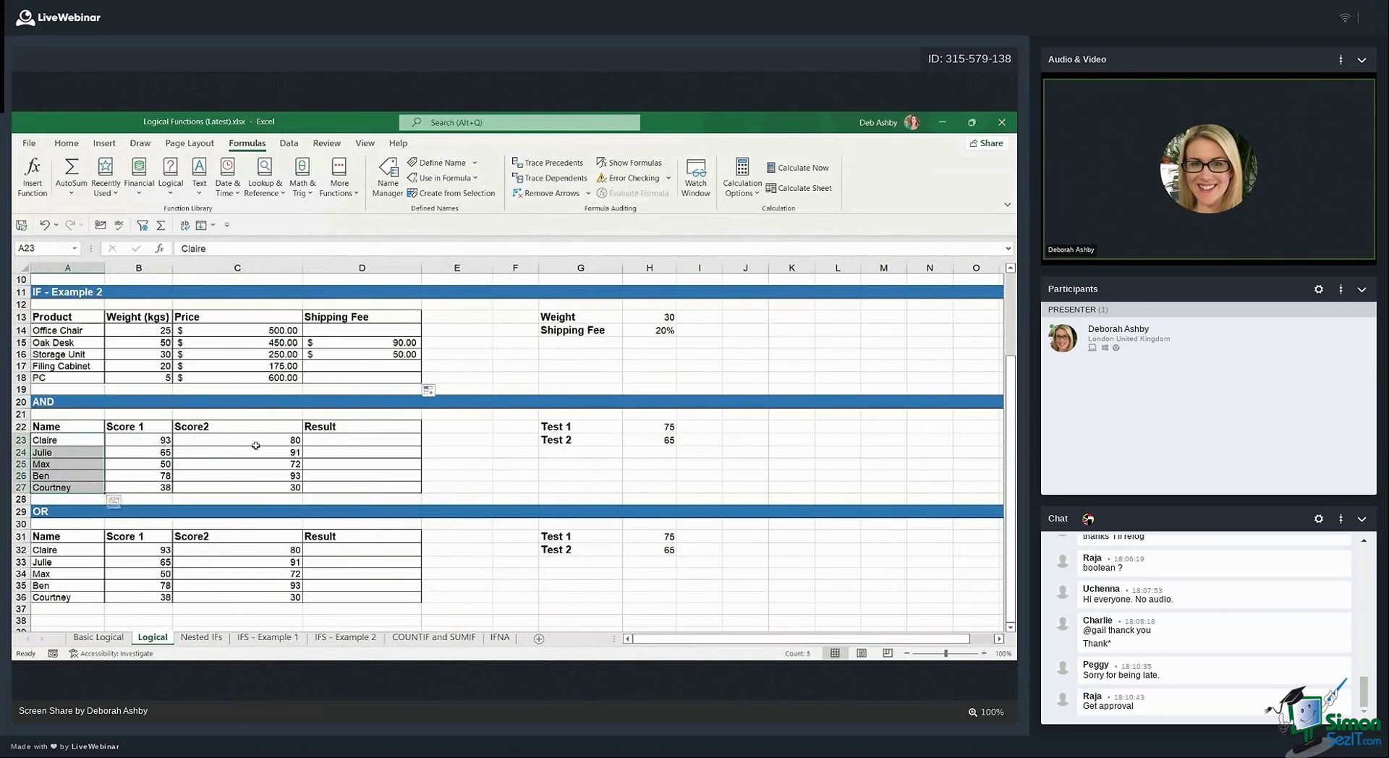
click(115, 443)
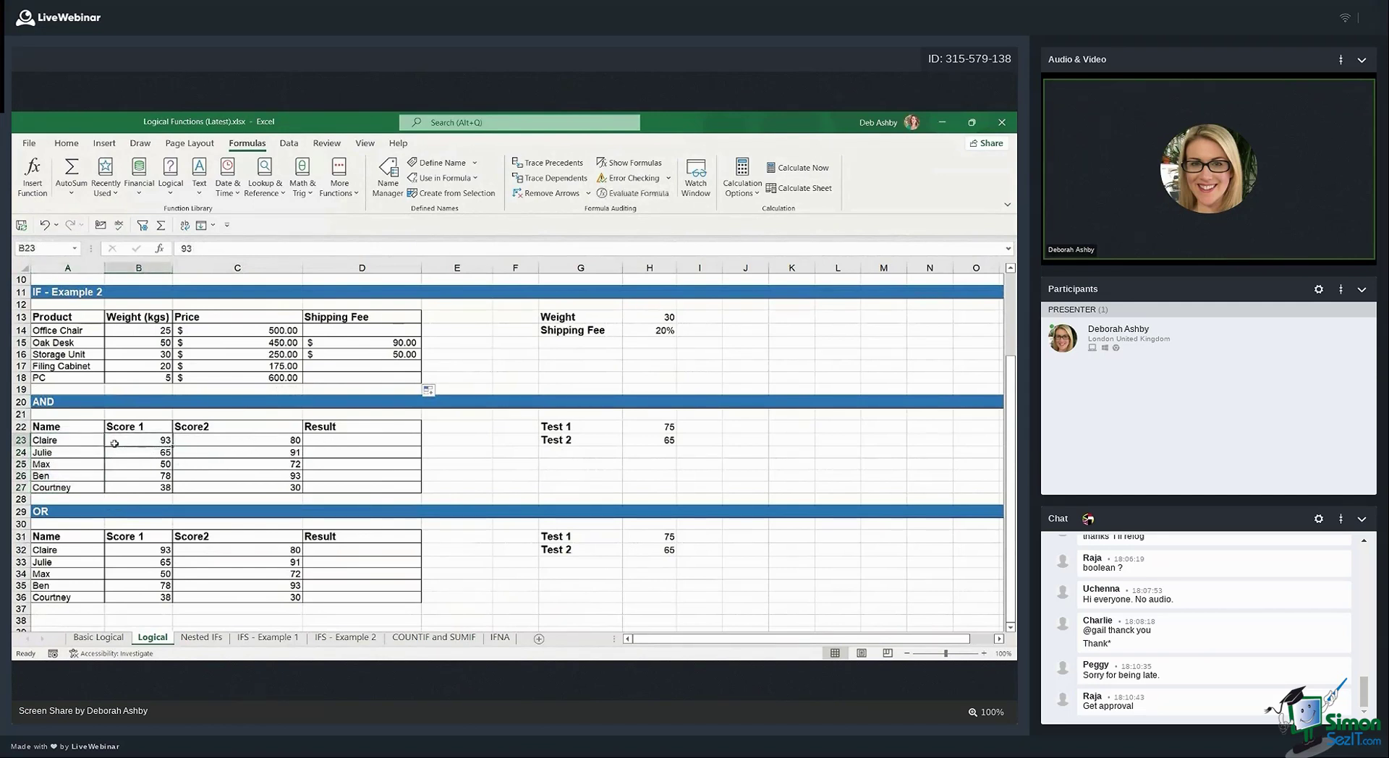
drag(142, 443, 140, 487)
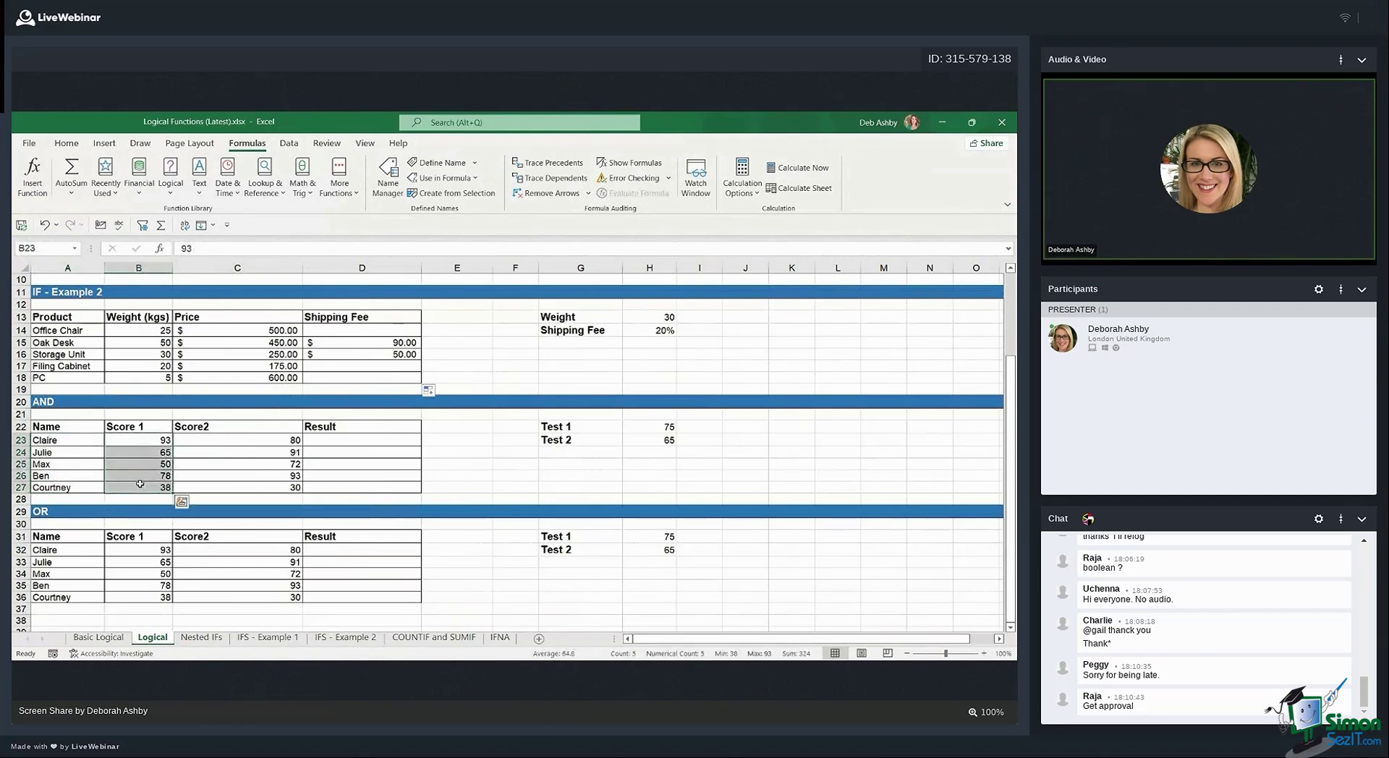
drag(224, 440, 237, 480)
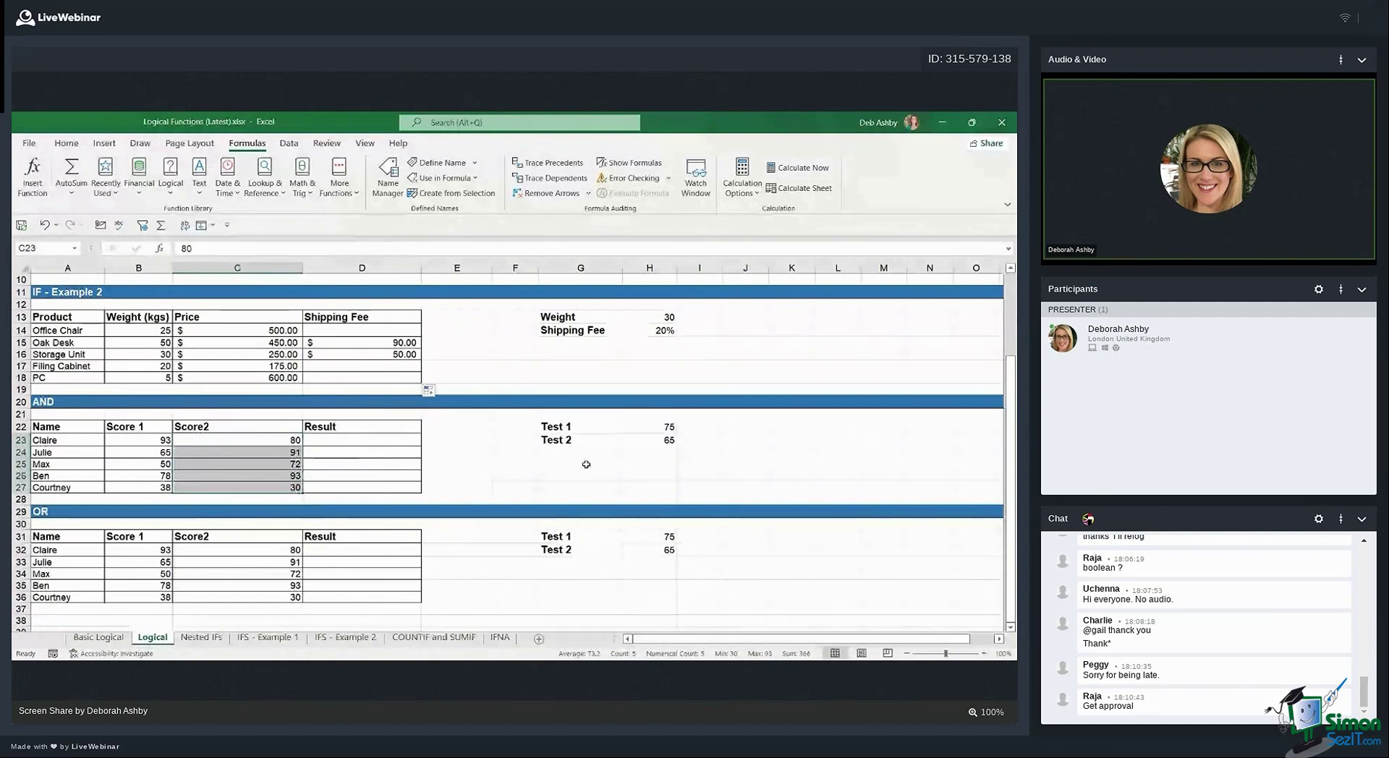
click(655, 427)
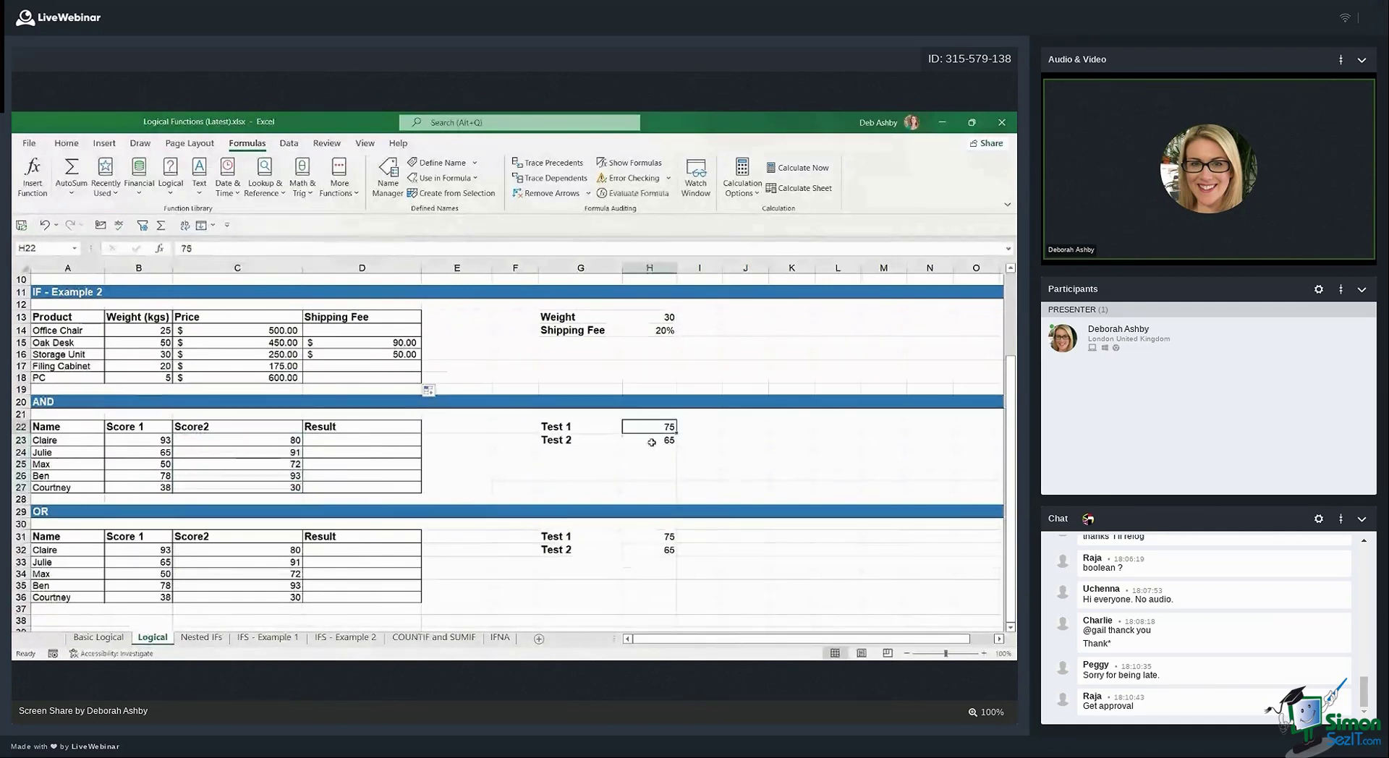
click(651, 441)
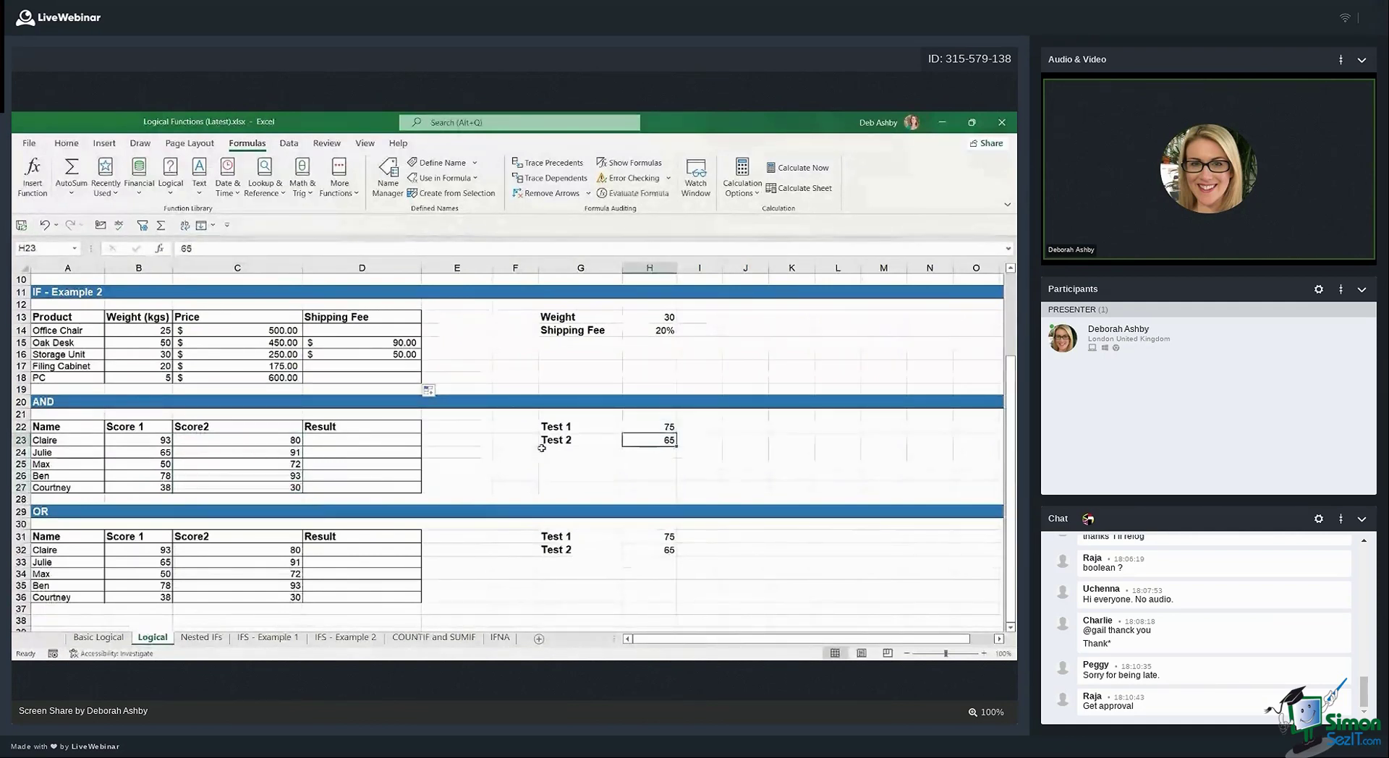
Start an AND formula in D23 with the first condition B23>=$H$22, using an absolute reference to the Test 1 pass mark
click(331, 442)
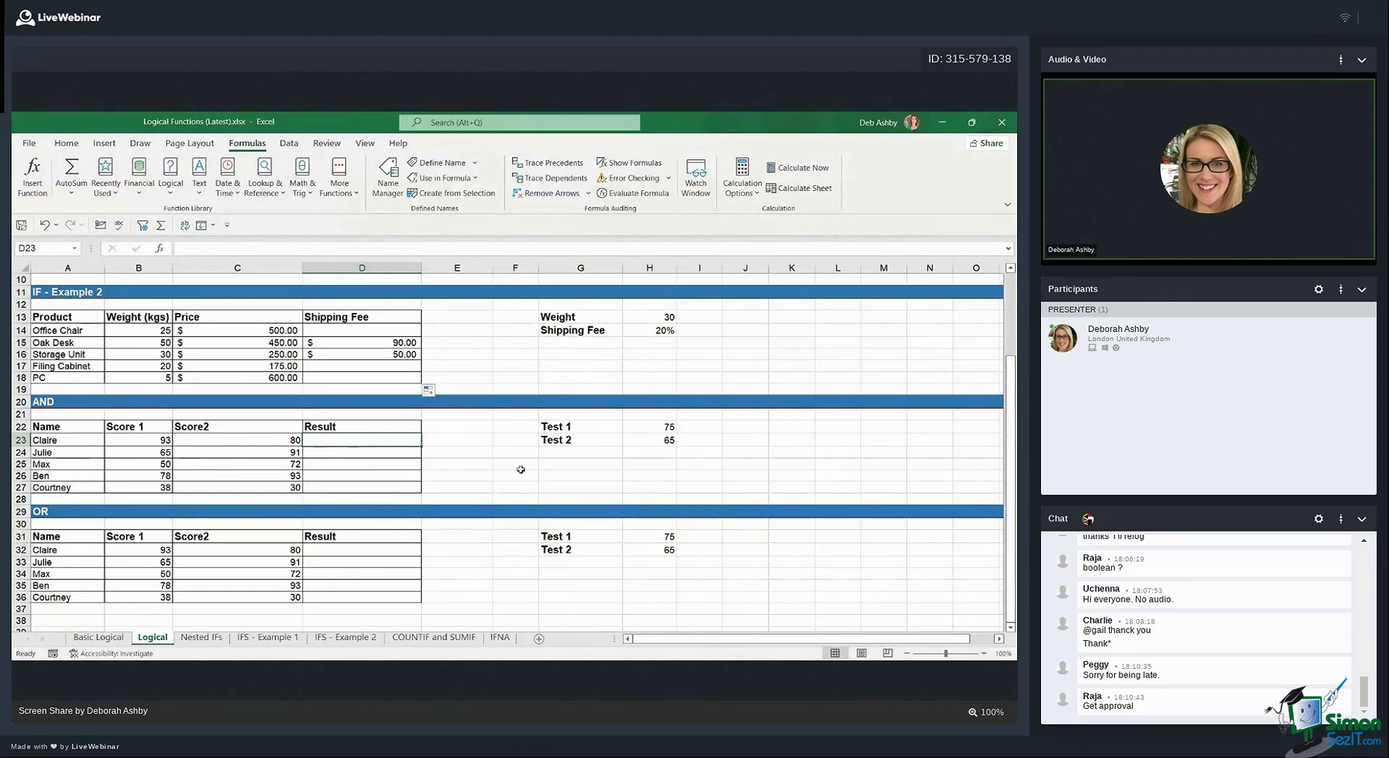
text(=AND)
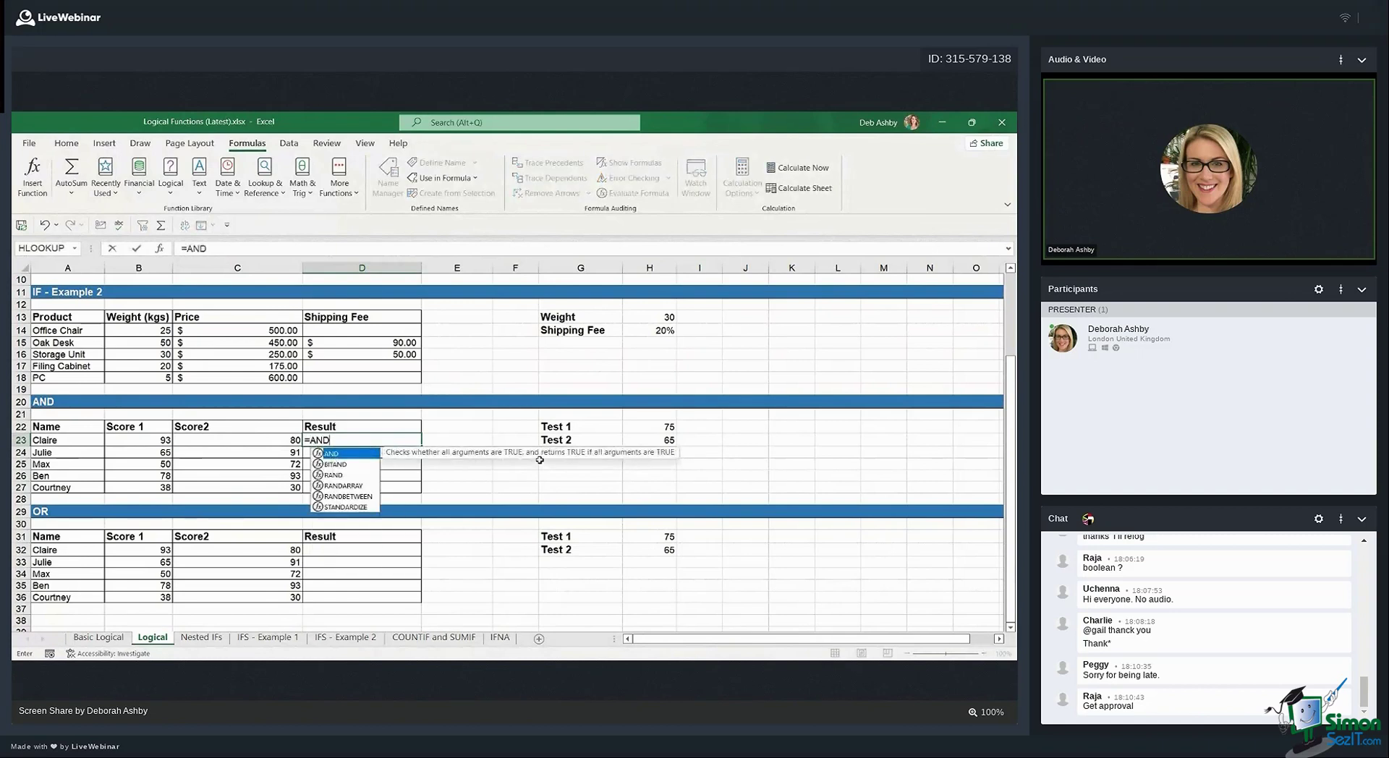
text(()
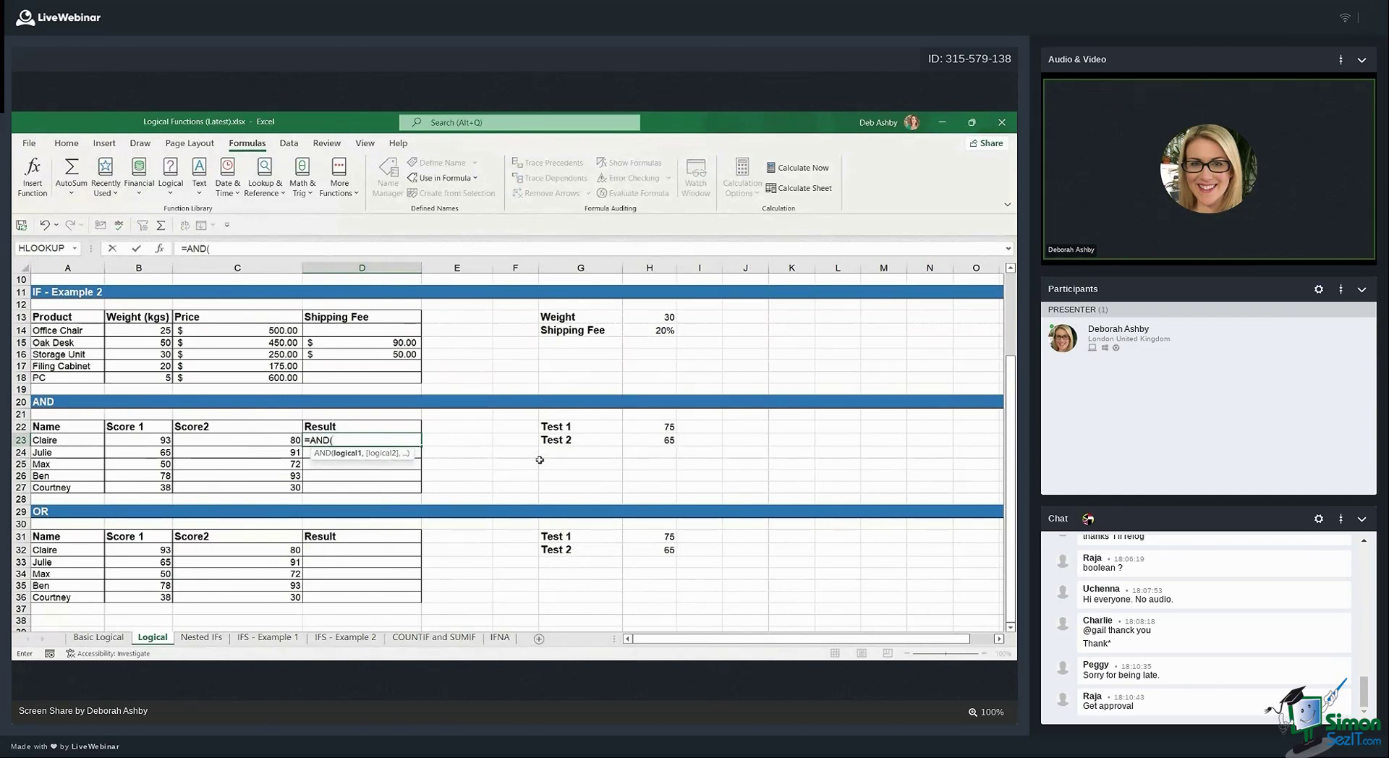
click(149, 441)
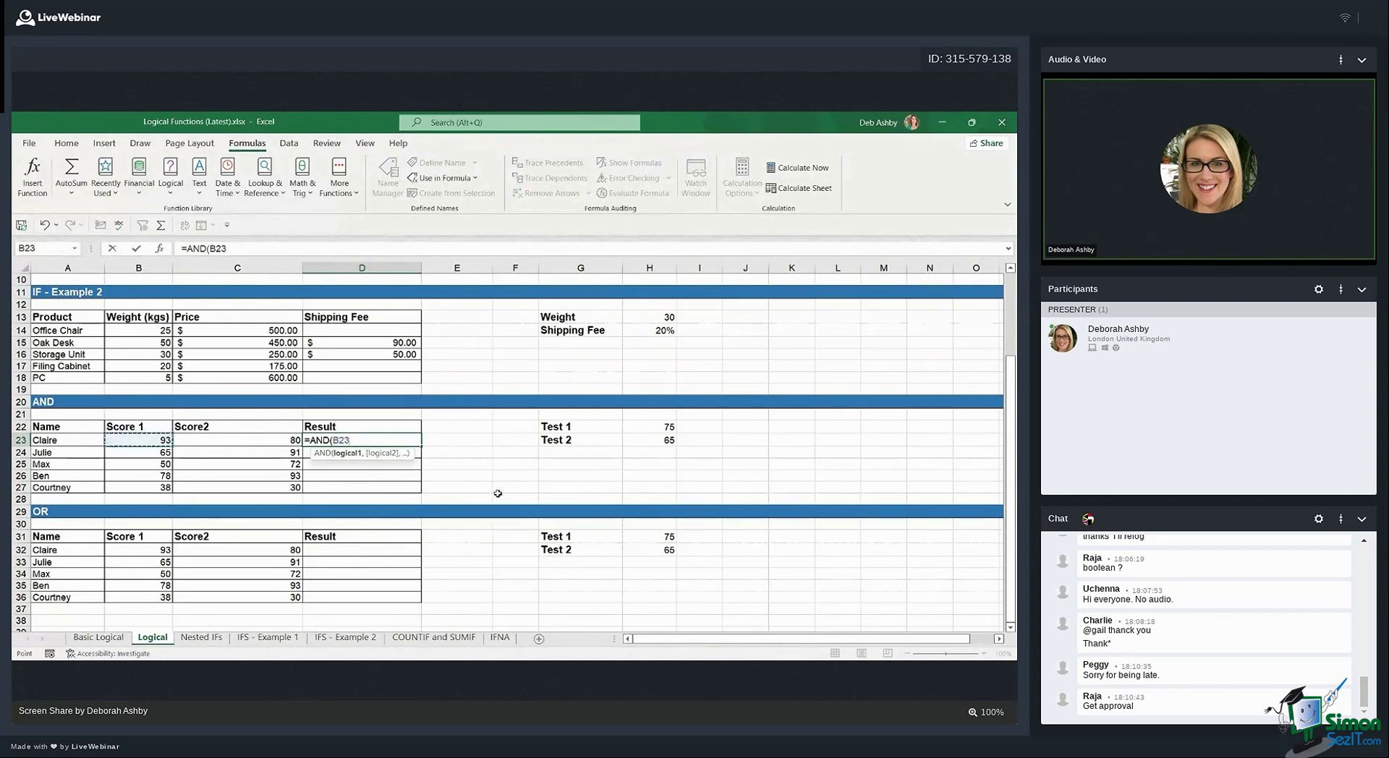
text(>=)
click(659, 428)
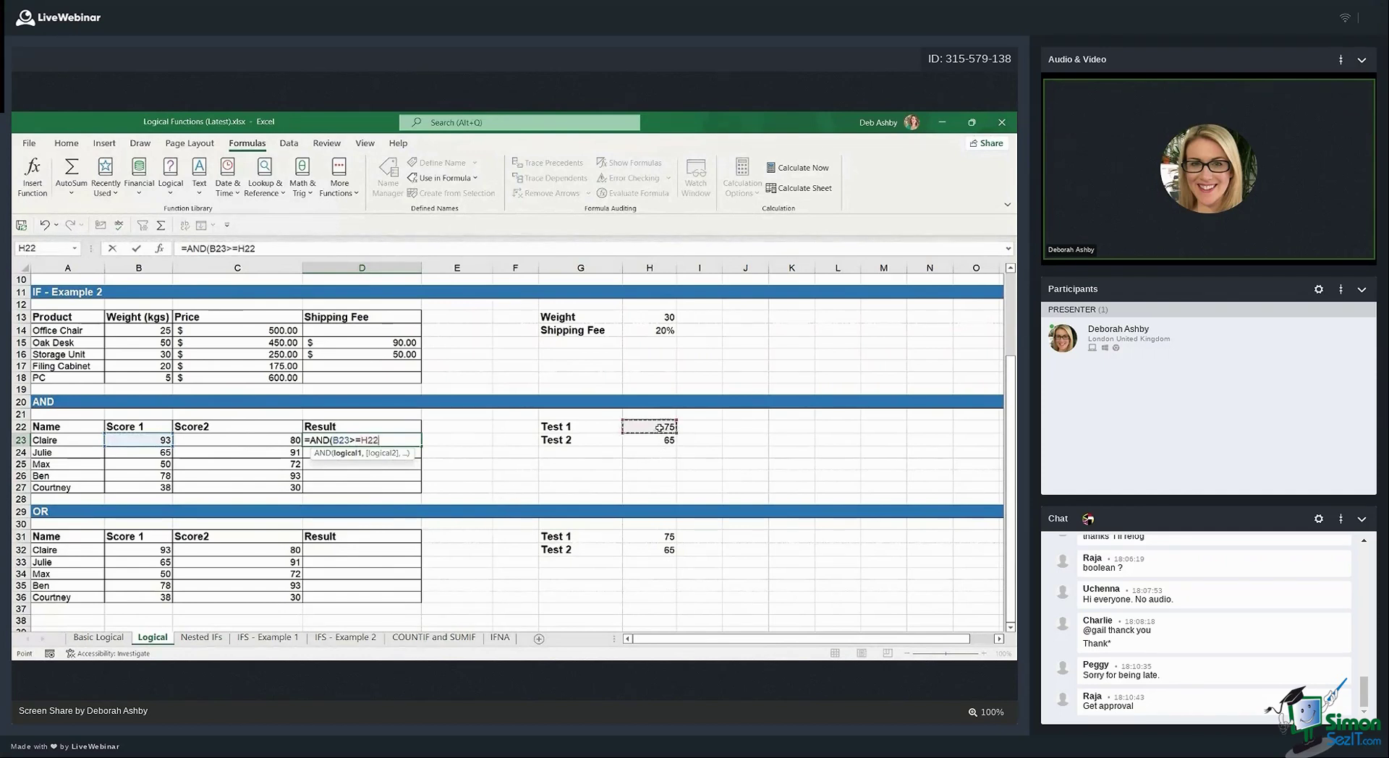
key(F4)
text(,)
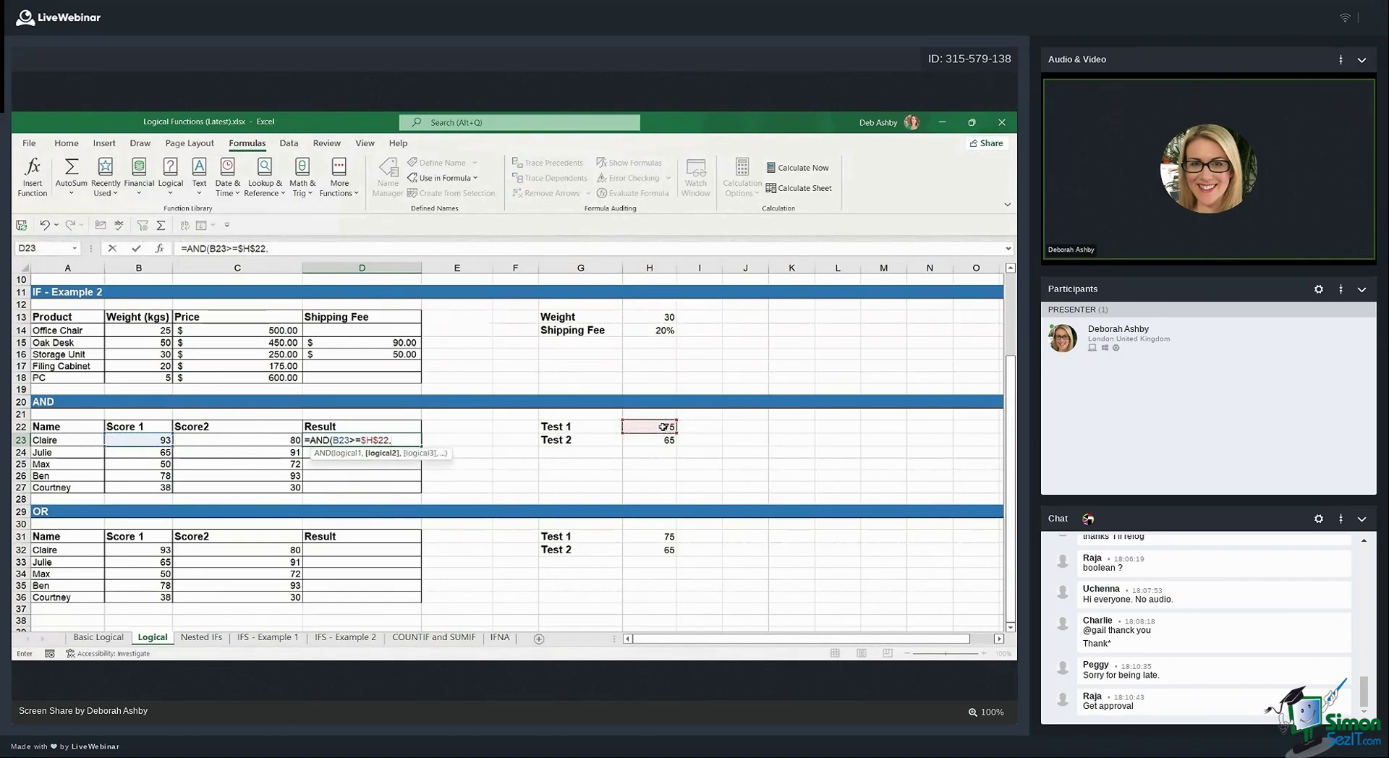
Complete the AND formula in D23 with the second condition C23>=$H$23, using an absolute reference to the Test 2 pass mark
click(286, 440)
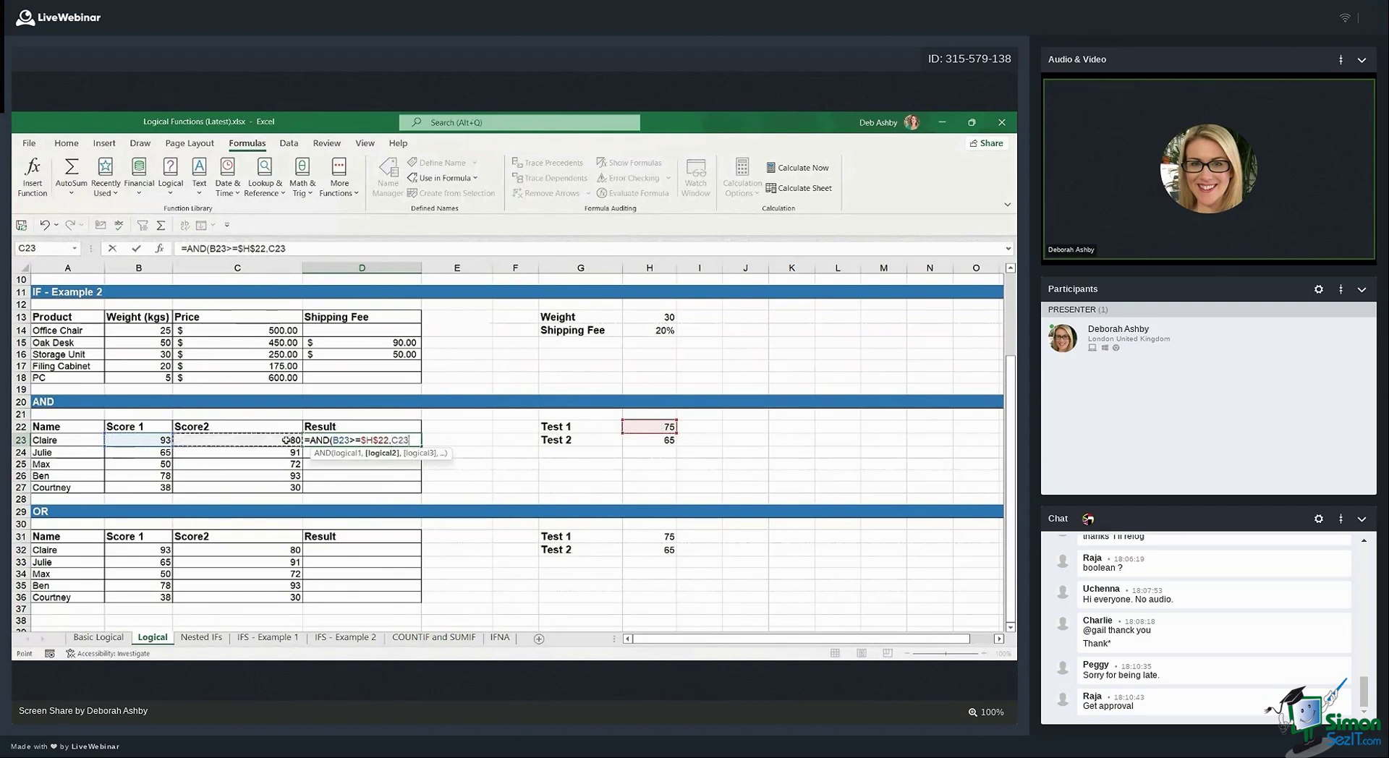
text(>=)
click(650, 443)
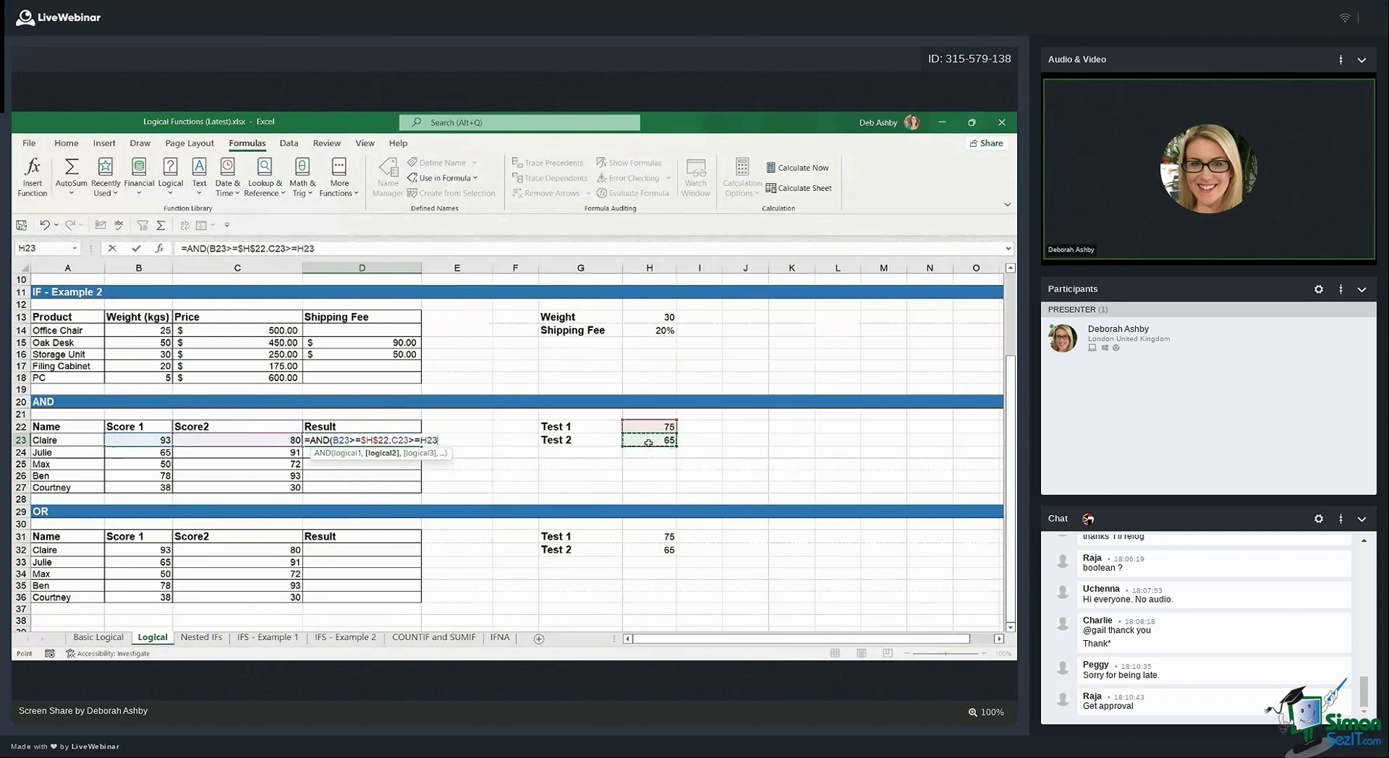
key(F4)
text())
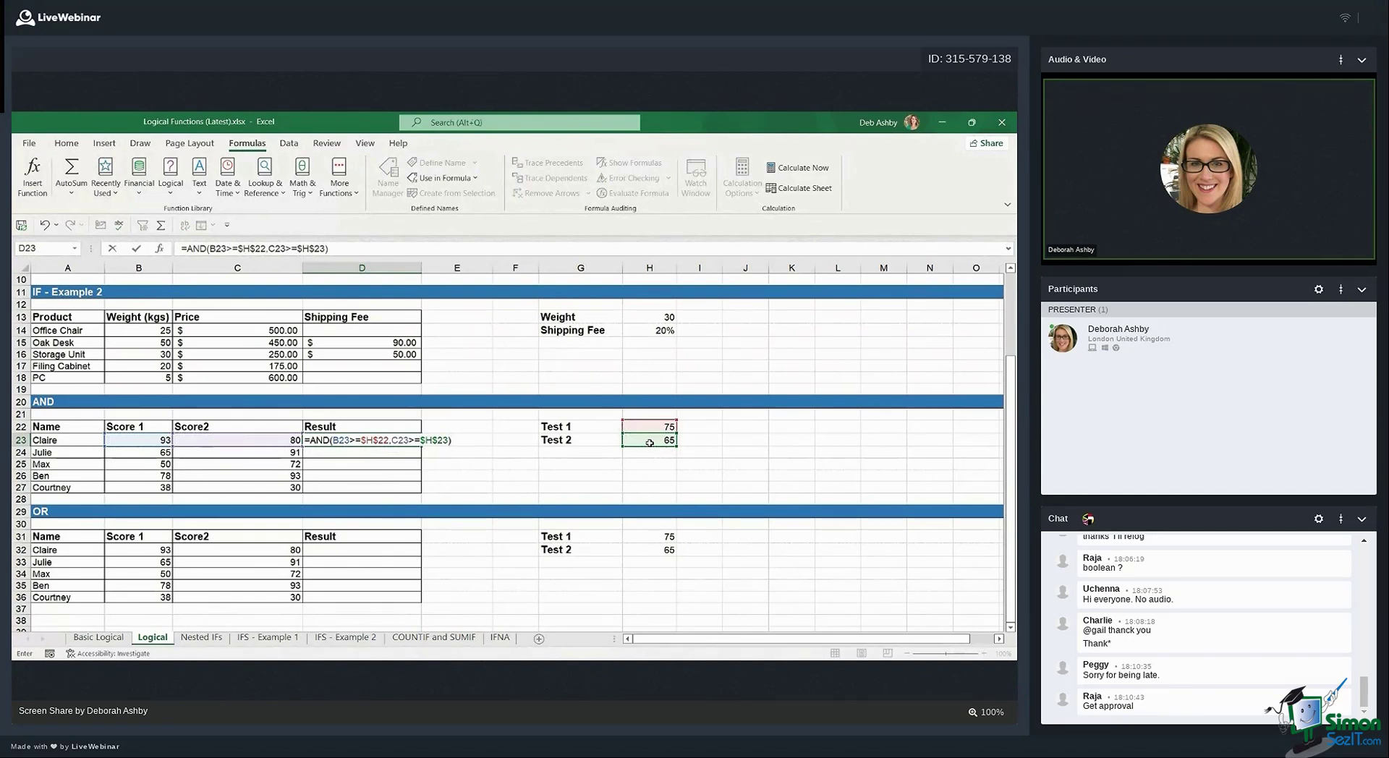
key(ctrl+Return)
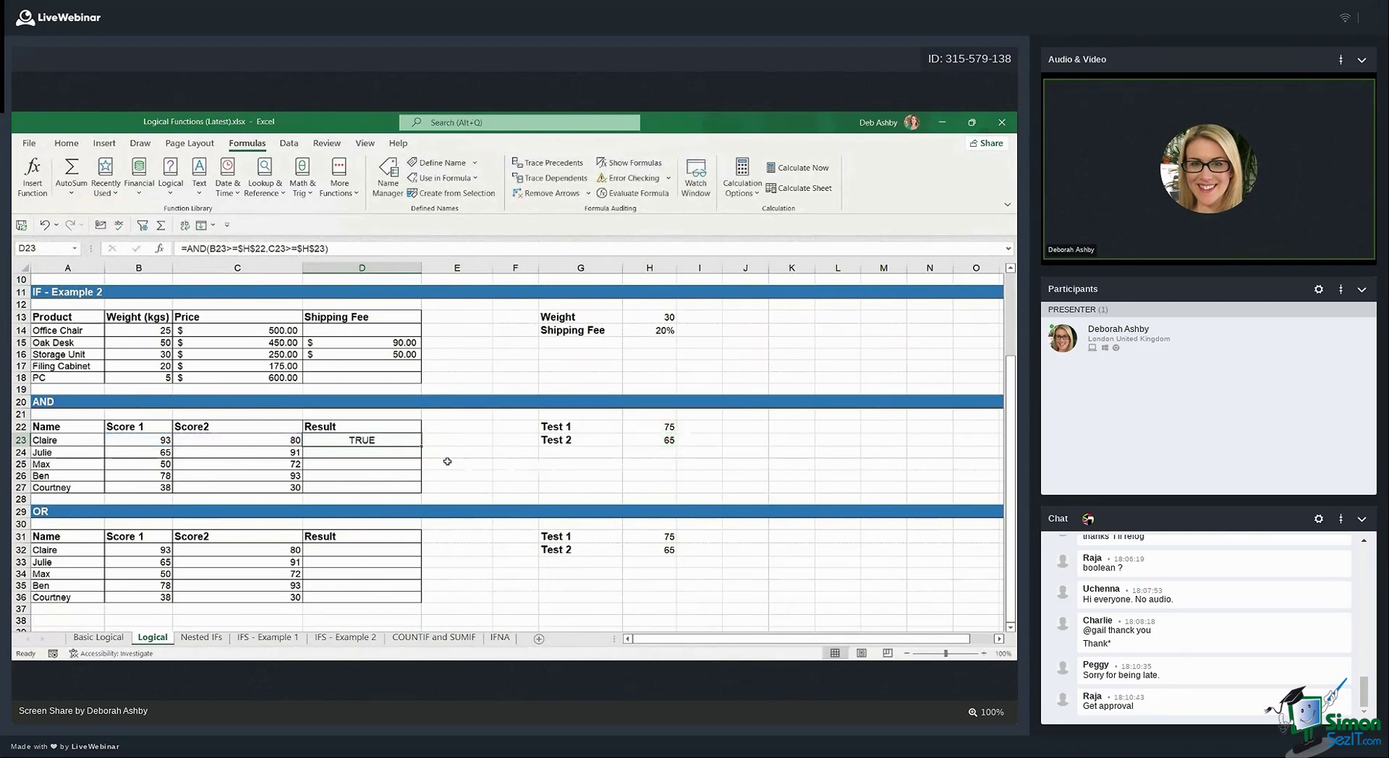
Fill the AND formula from D23 down through D27 and review the copied results
drag(420, 444, 422, 491)
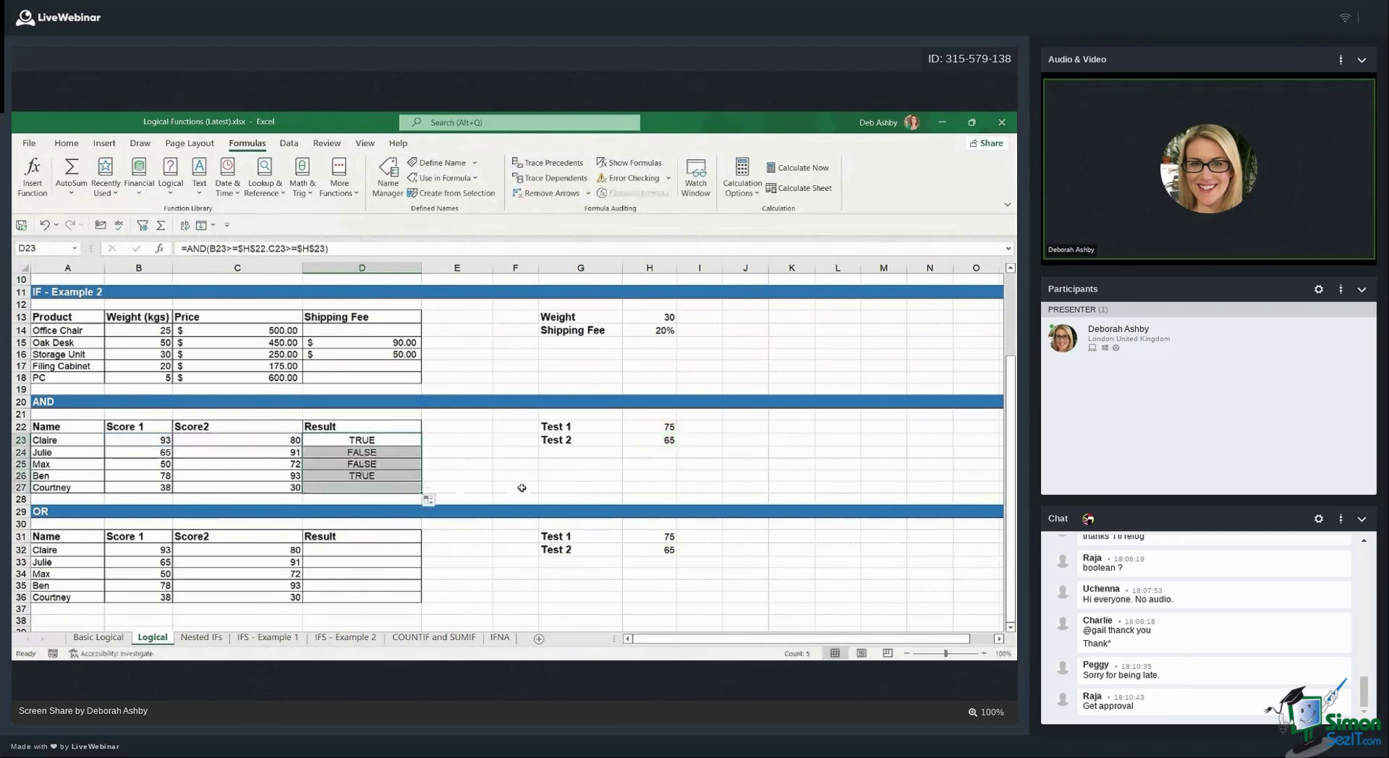
click(386, 442)
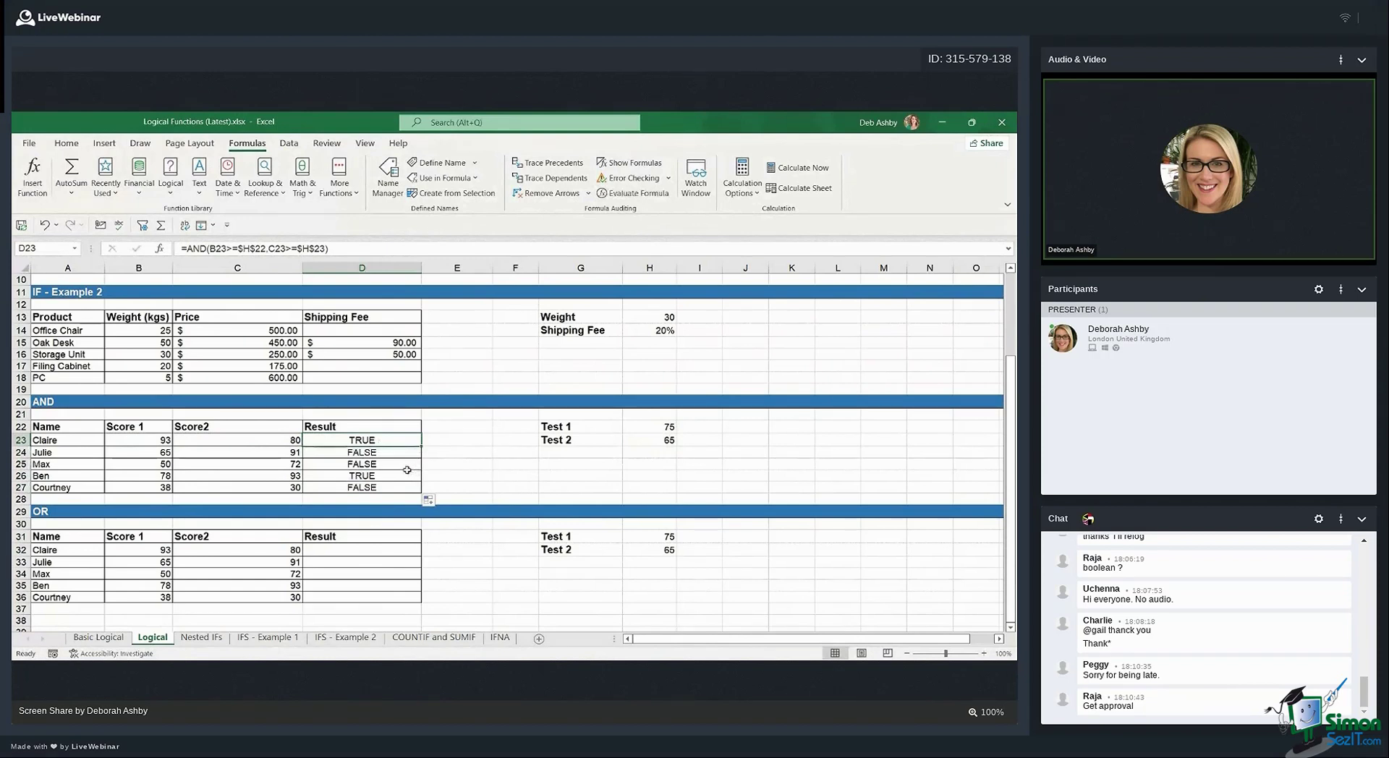
drag(386, 442, 384, 487)
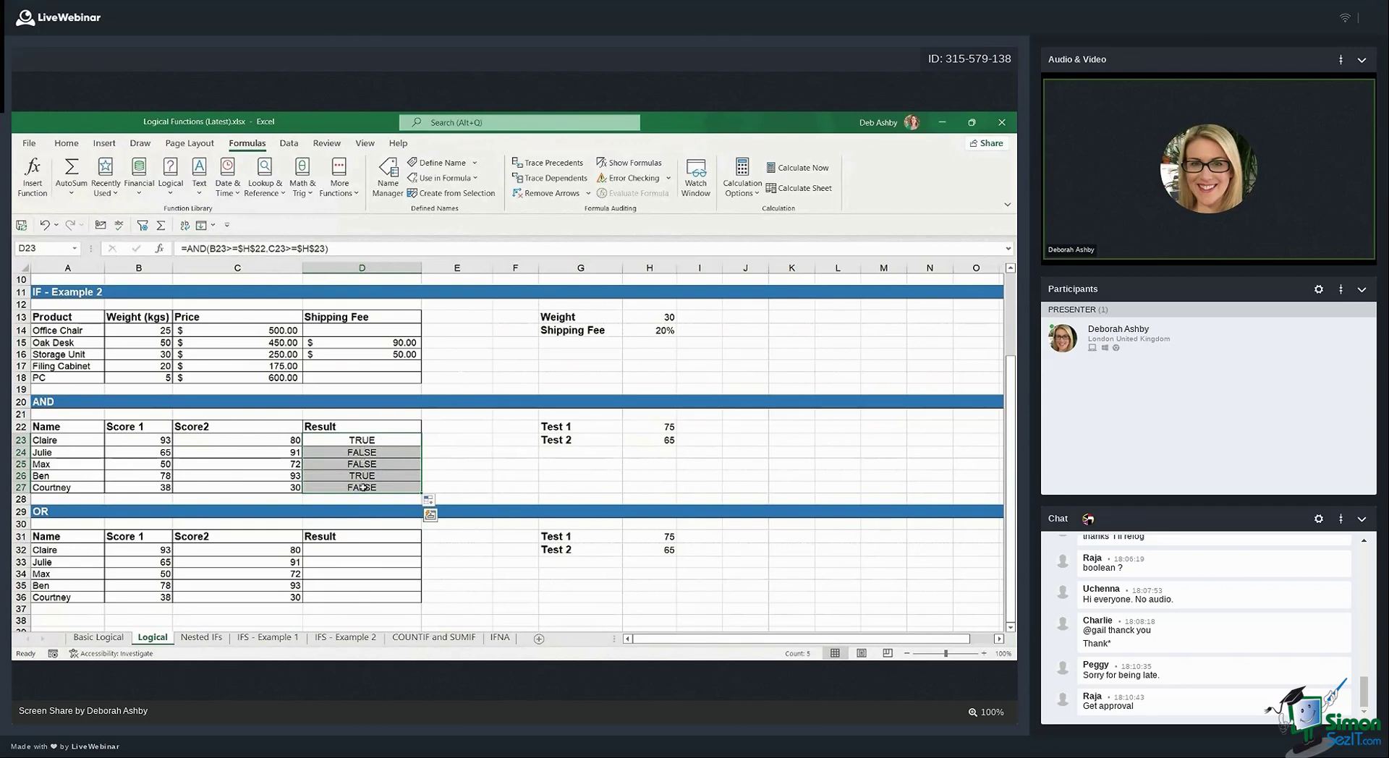
Wrap the AND formula in D23 in an IF function that returns "Pass" if true and "Fail" if false
double_click(384, 441)
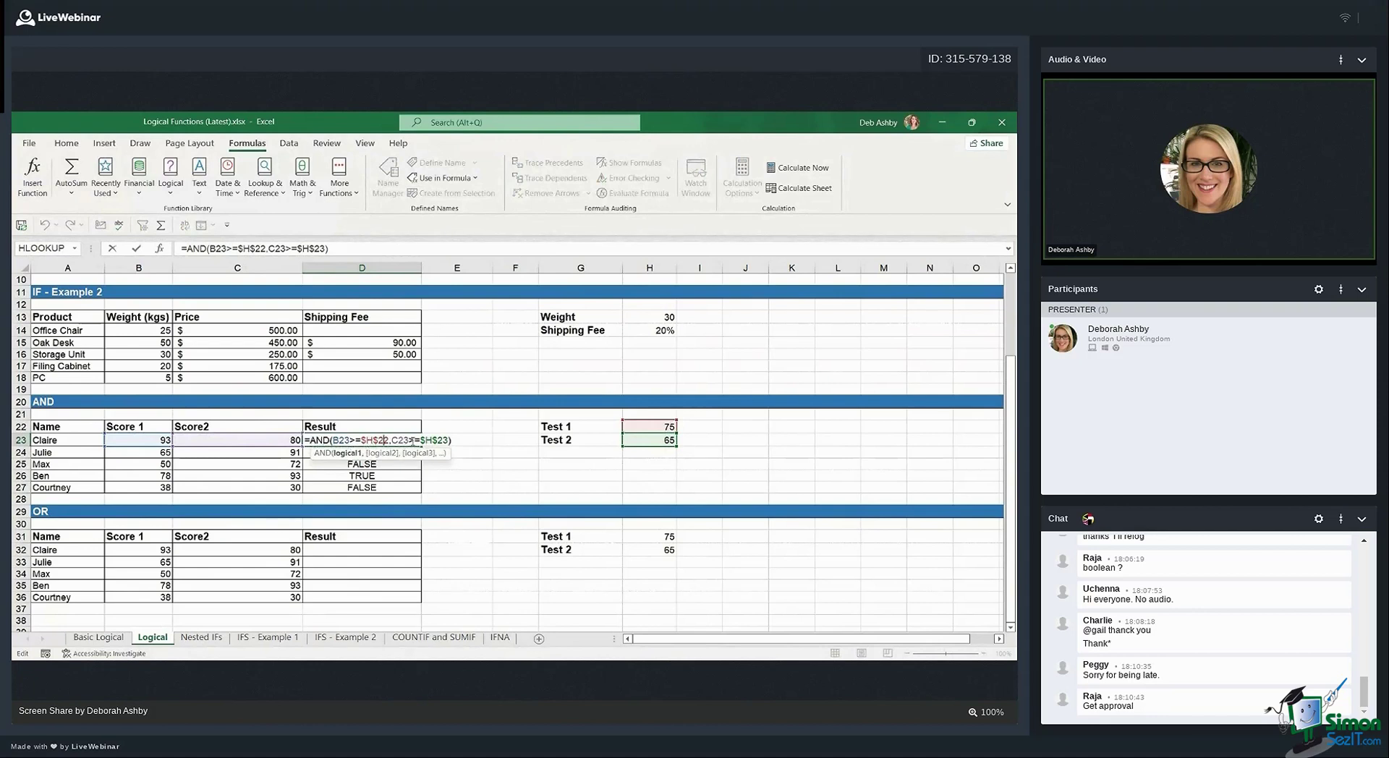
click(311, 441)
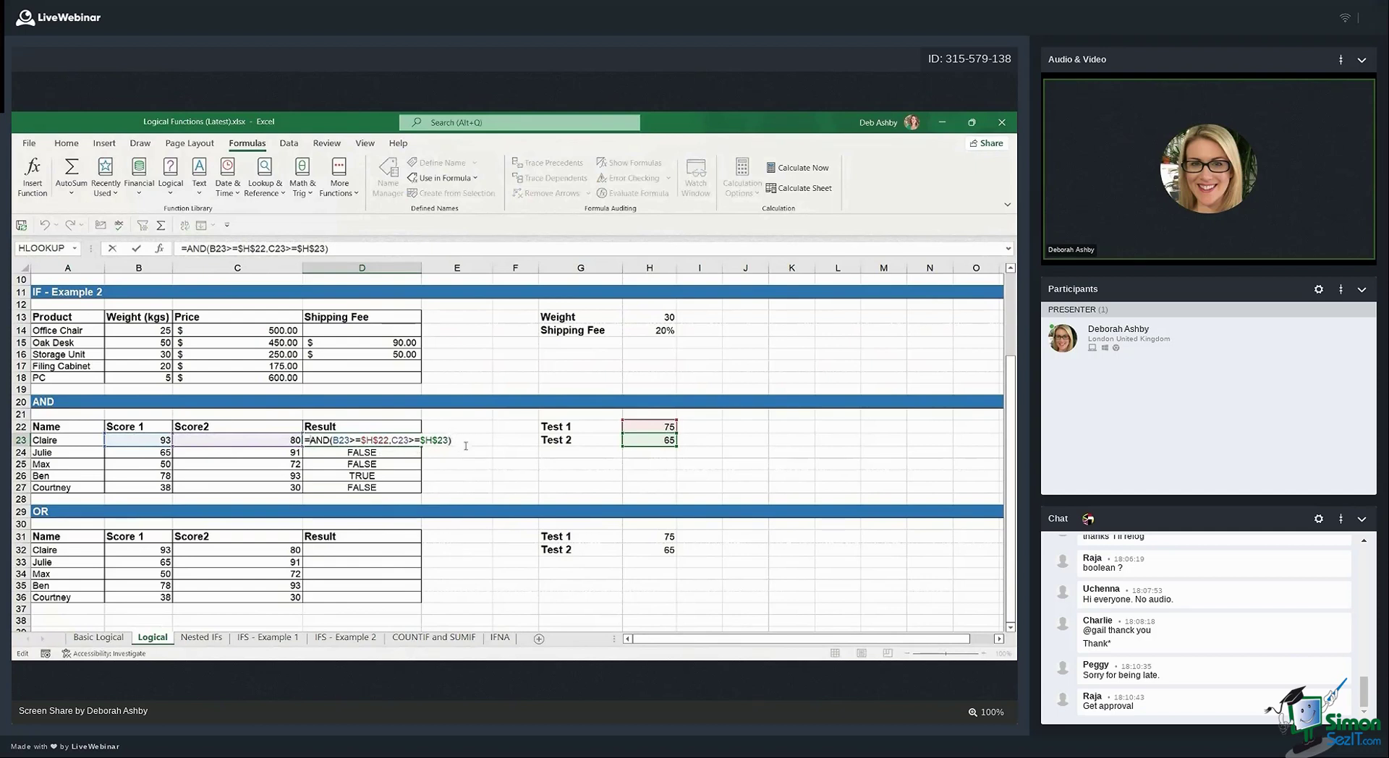
text(IF)
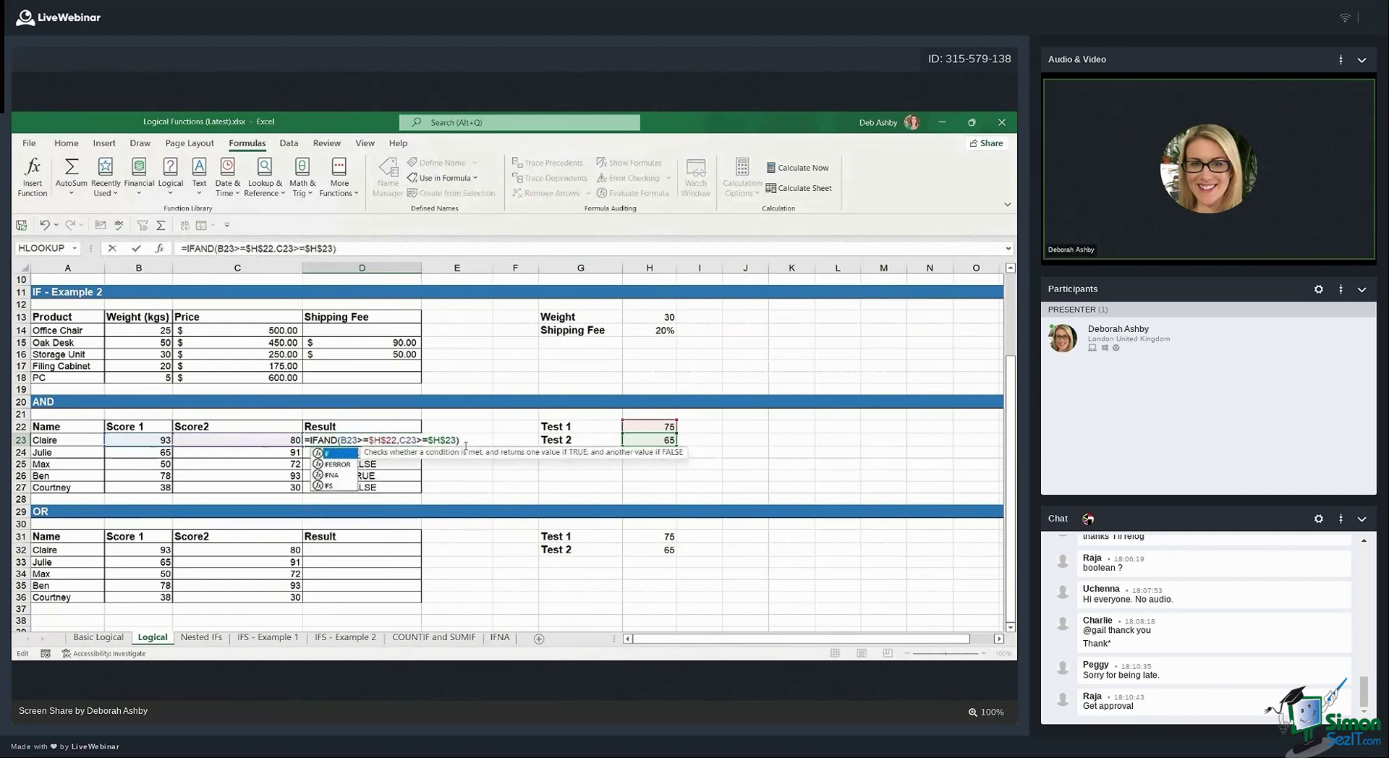
text(()
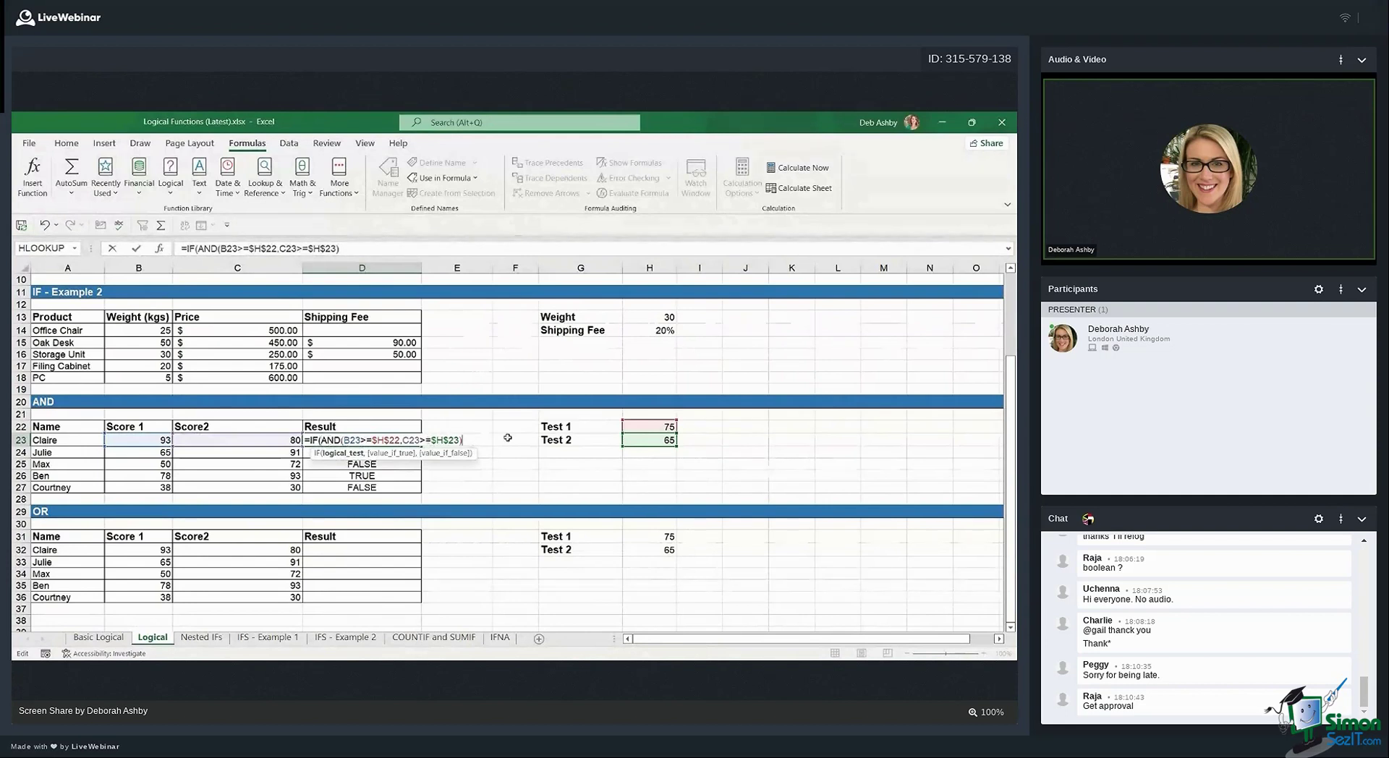
text(,)
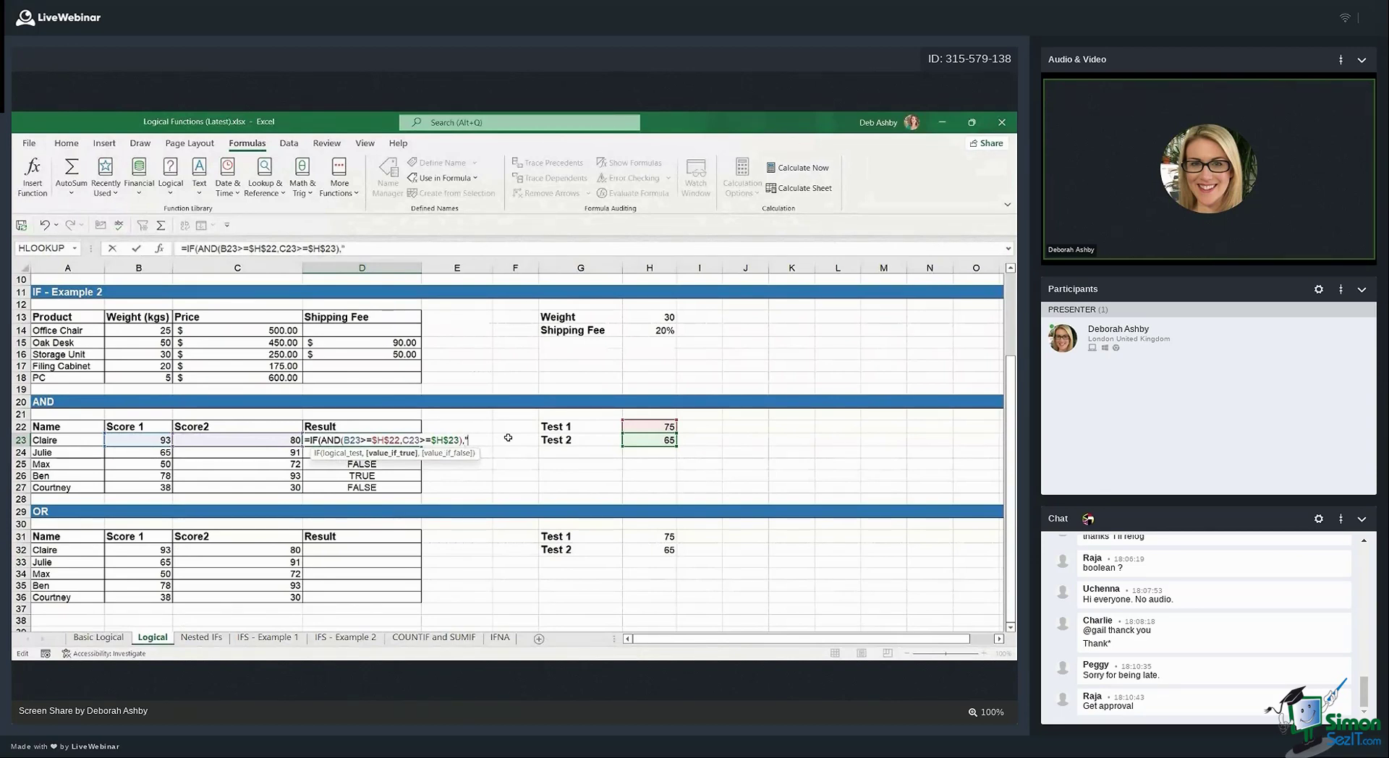
text("Pass",)
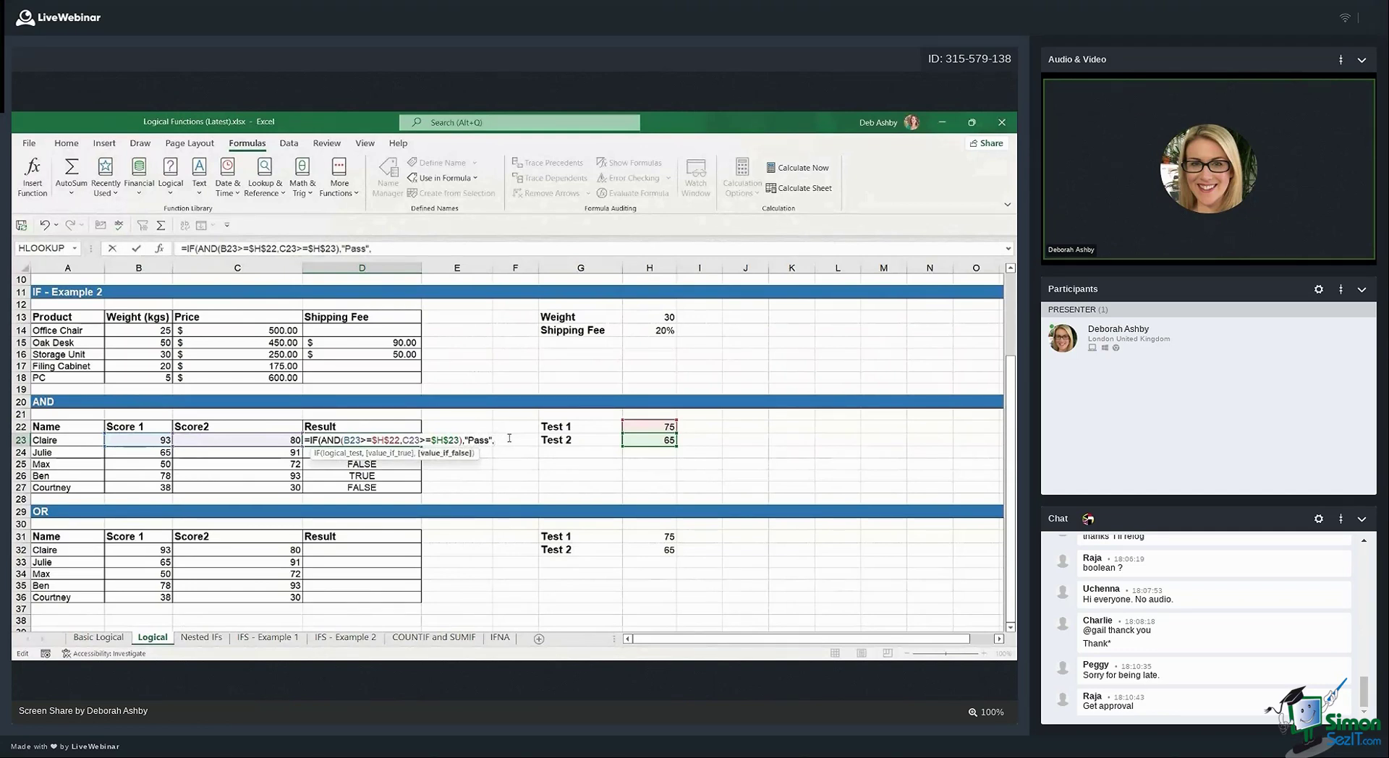
text("Fail"))
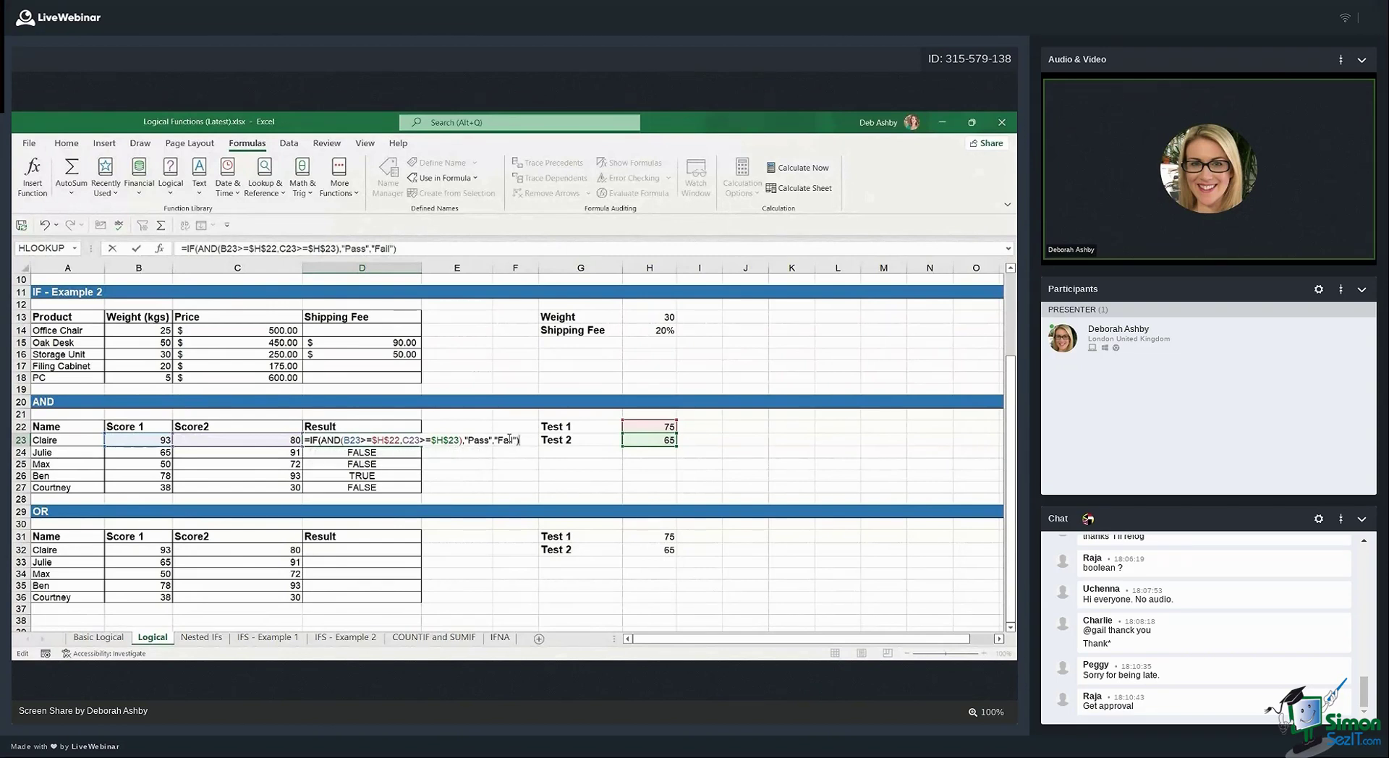
key(ctrl+Return)
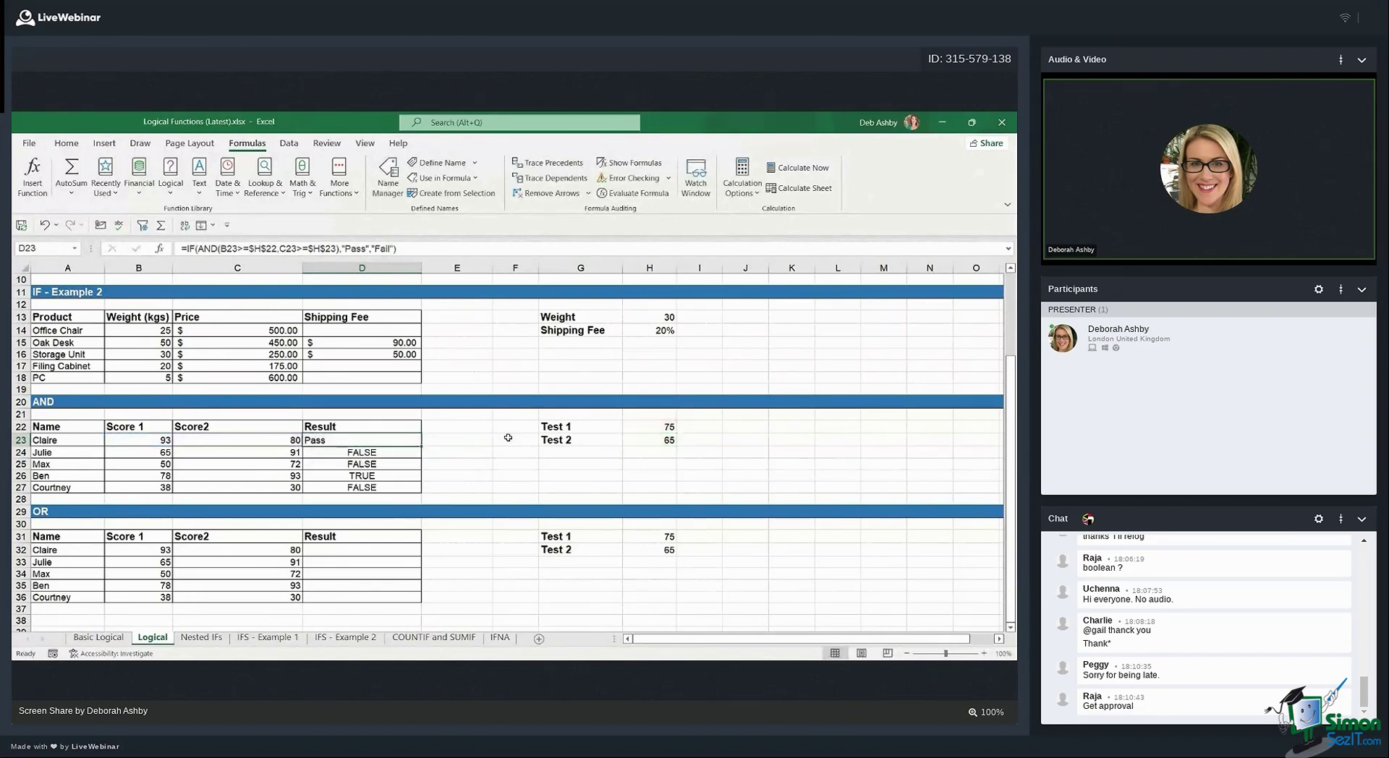
Fill the combined IF and AND formula from D23 down through D27 and check the formula in D23
double_click(421, 445)
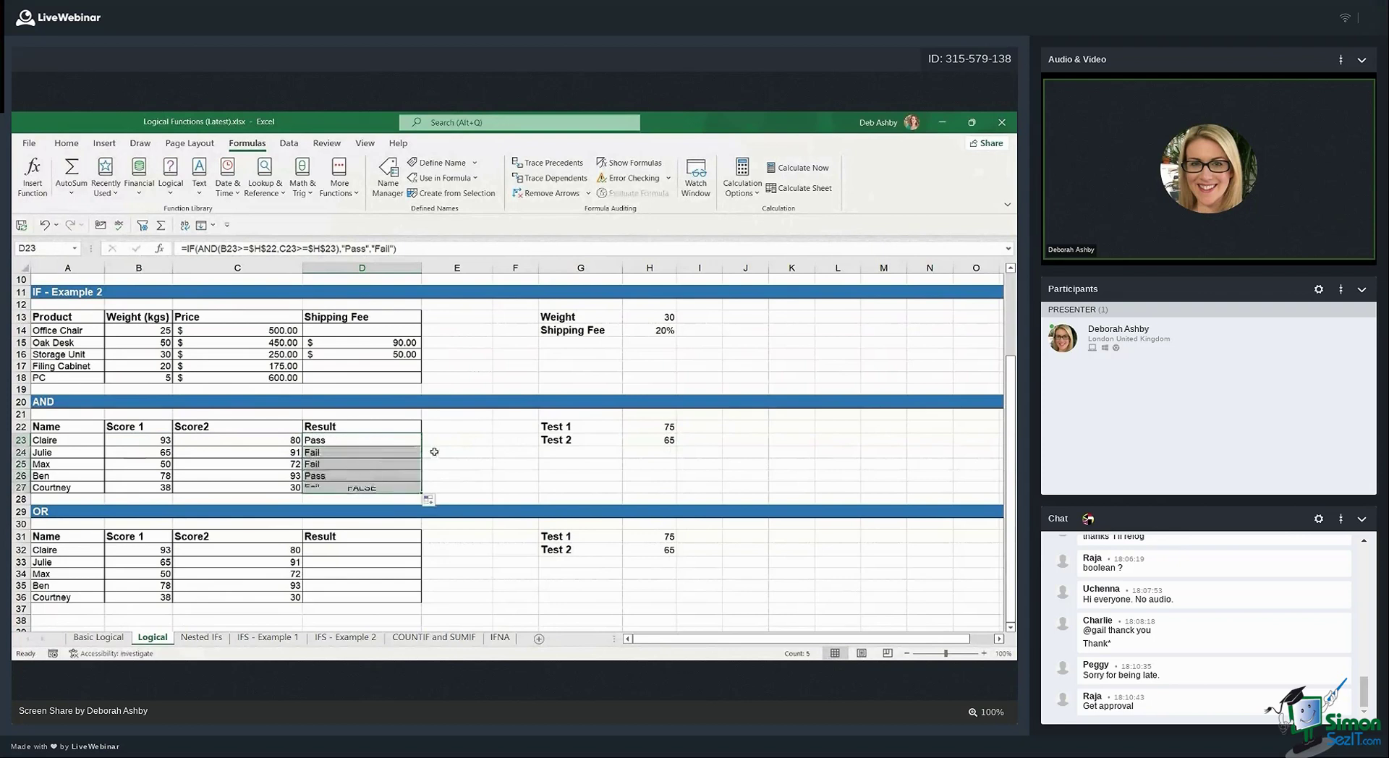
click(474, 461)
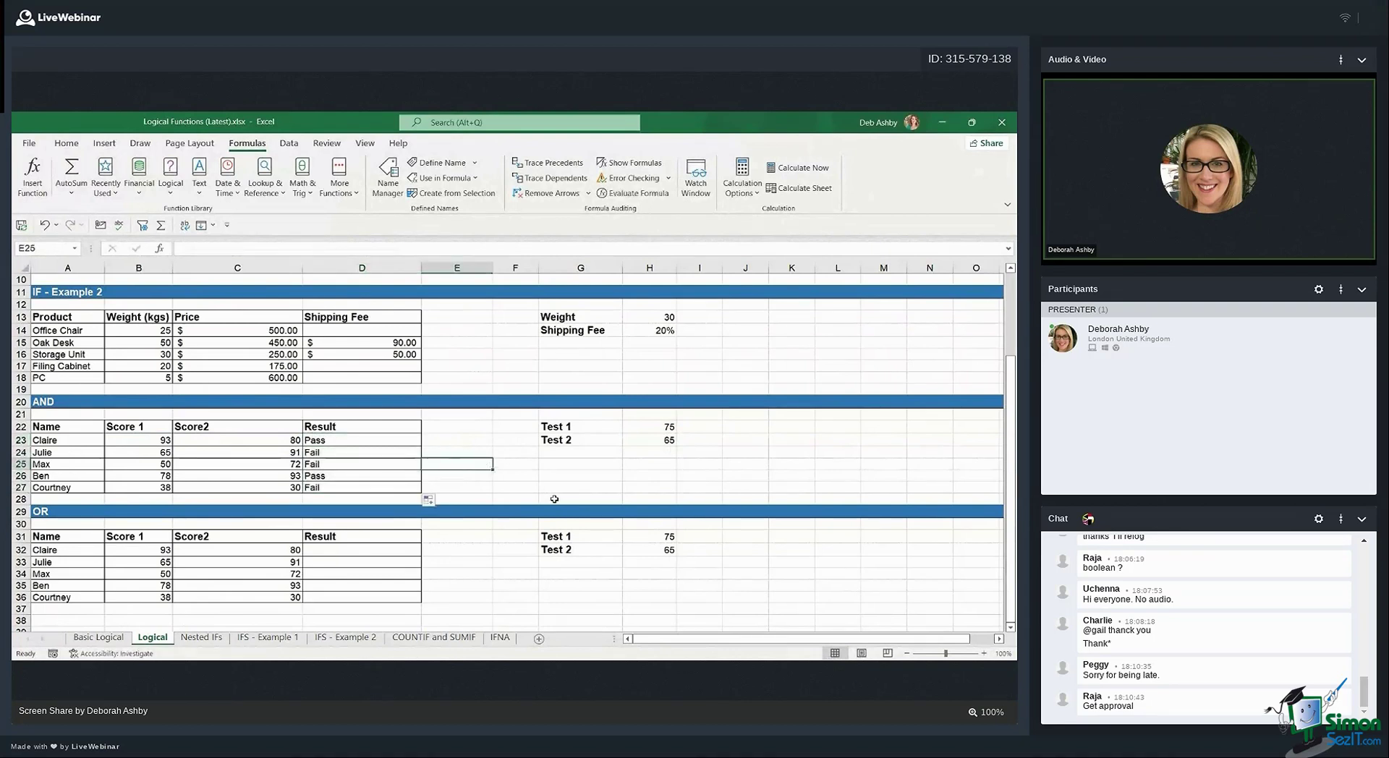
click(356, 442)
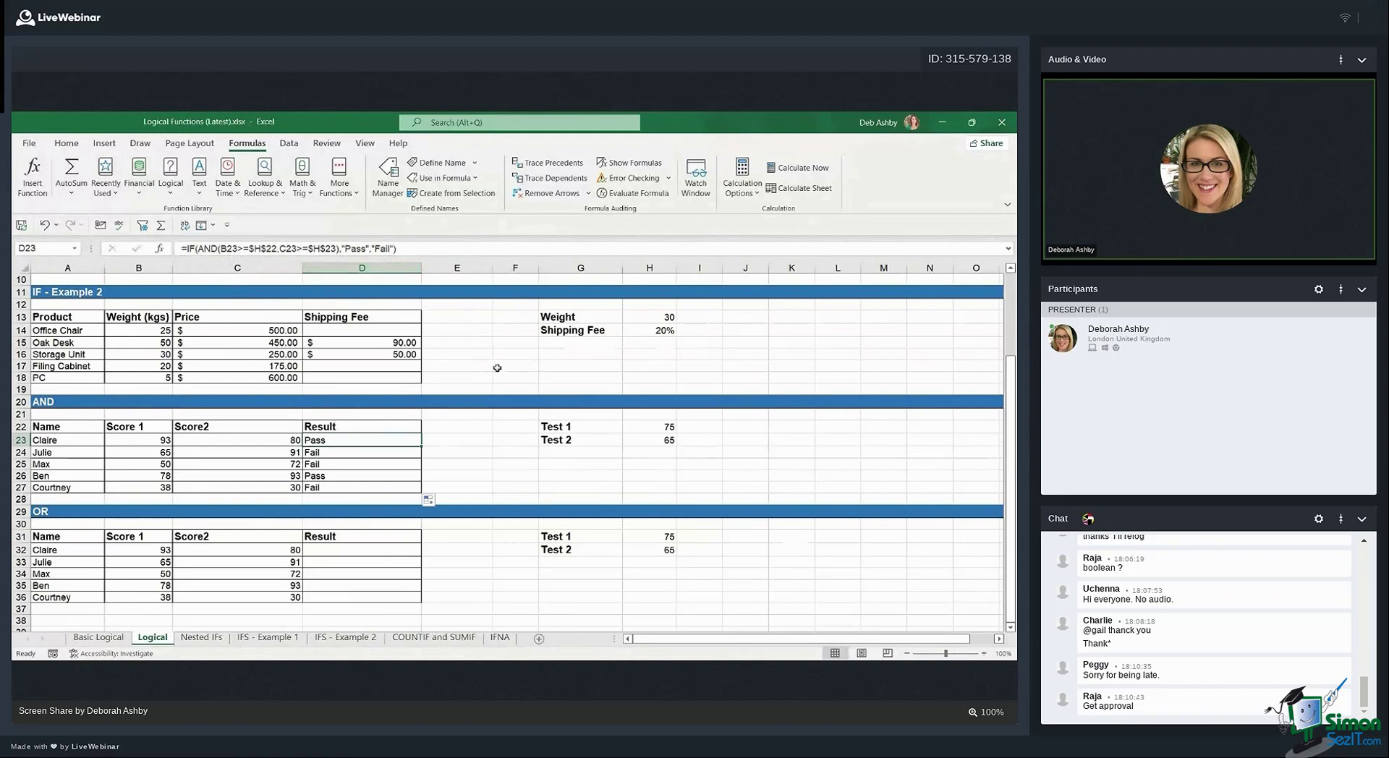
Examine the Score 1, Score2 and Result columns in the OR example together with its Test 1 and Test 2 pass marks
click(362, 550)
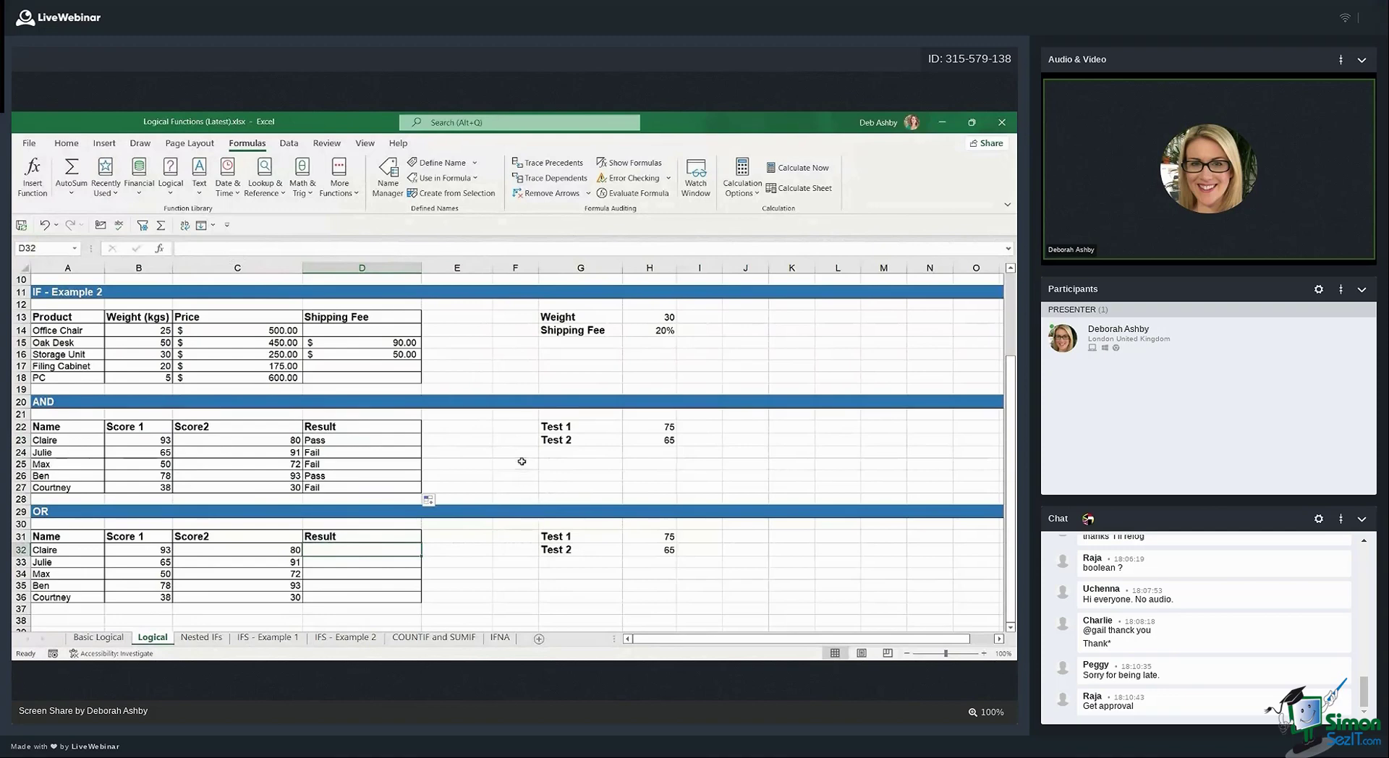
scroll(523, 461, down, 2)
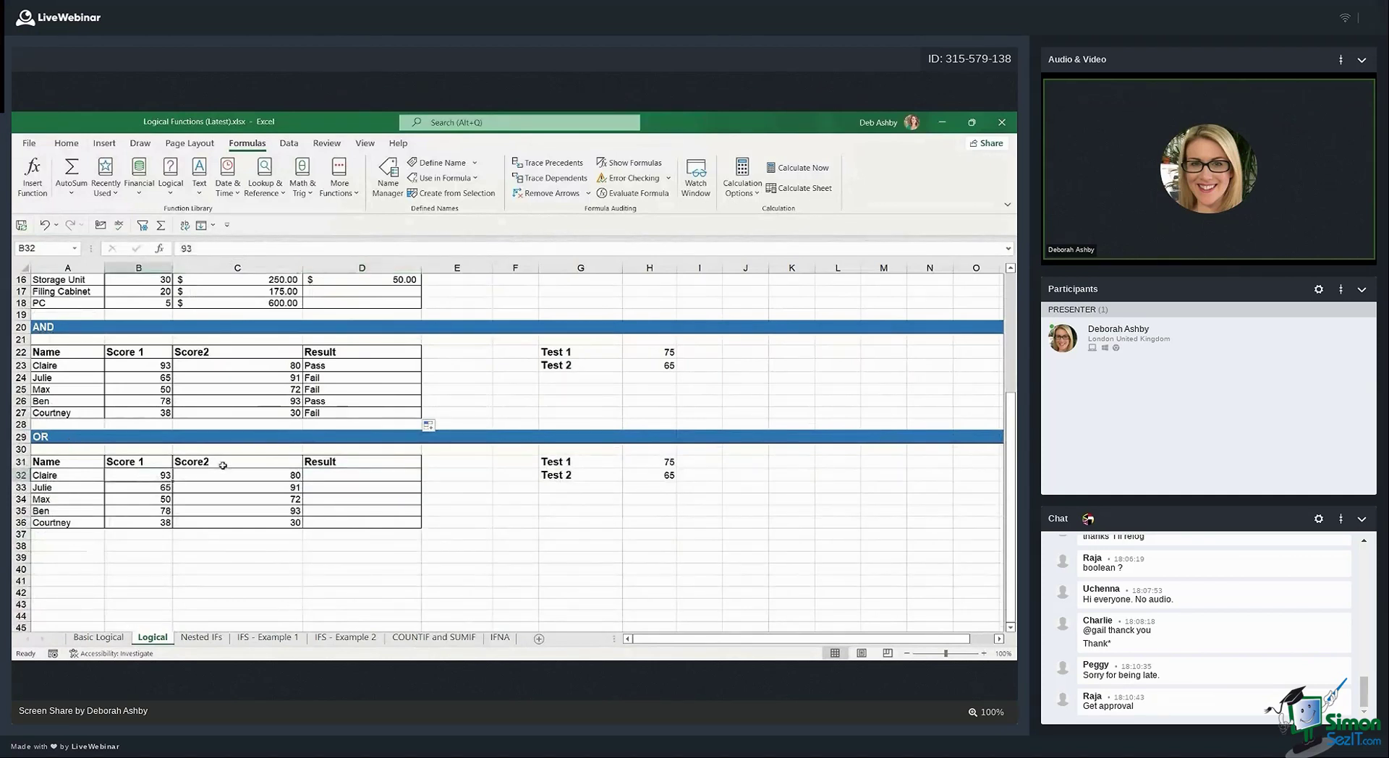
click(222, 475)
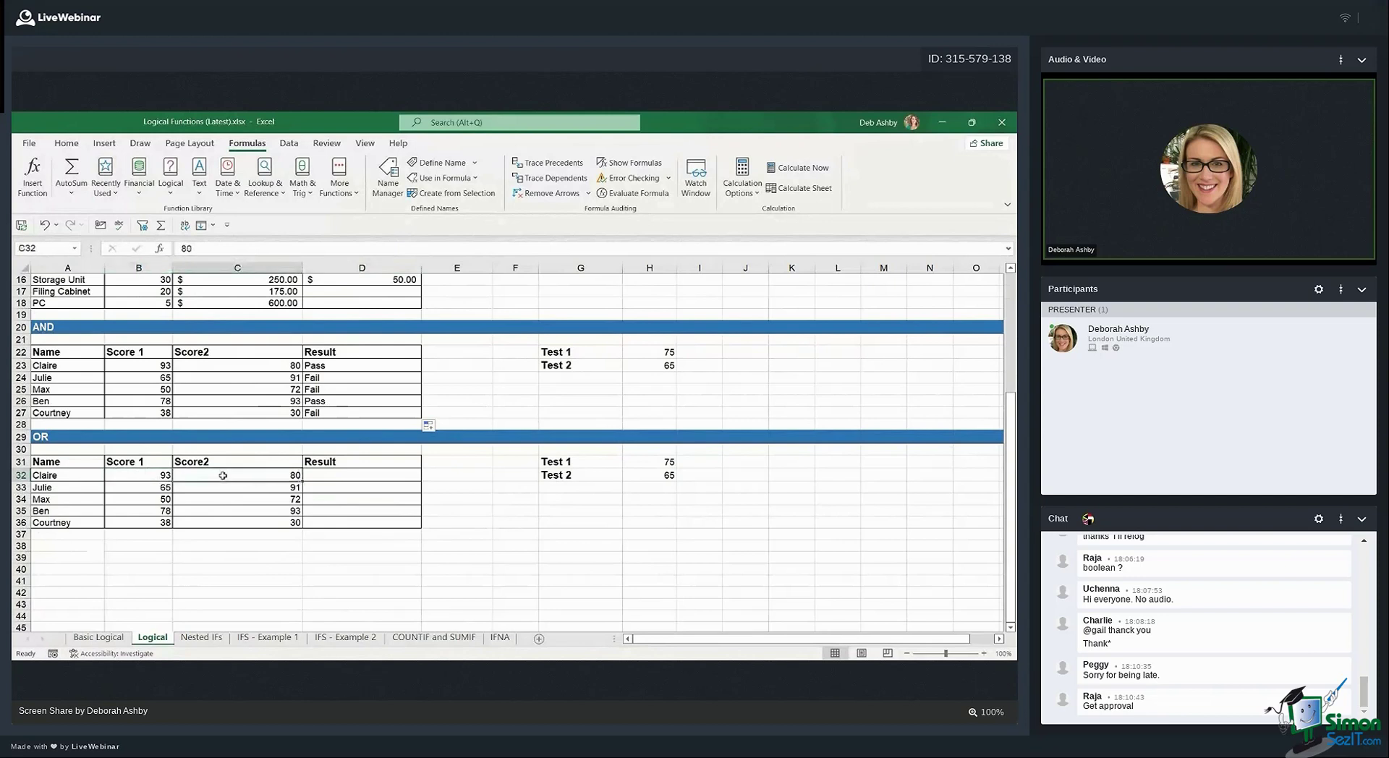
click(346, 476)
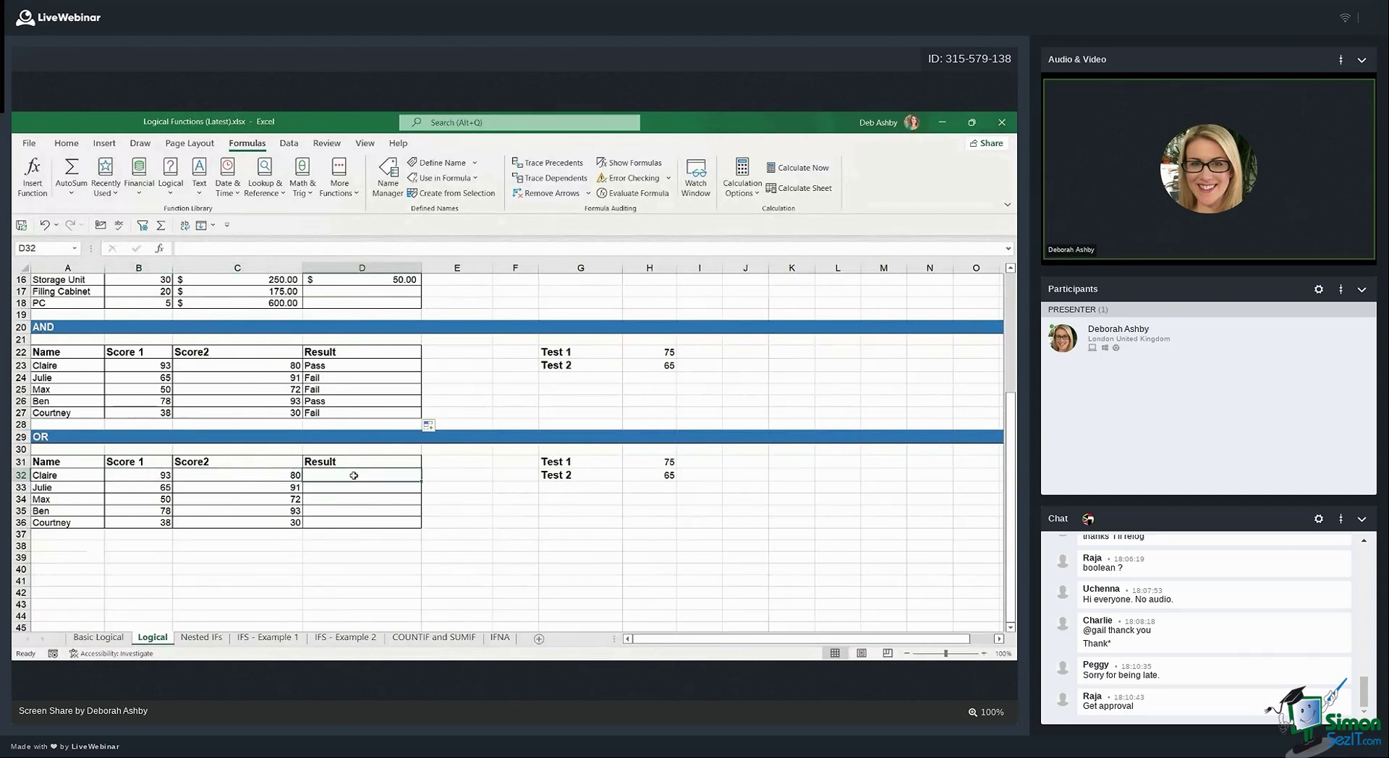
click(136, 477)
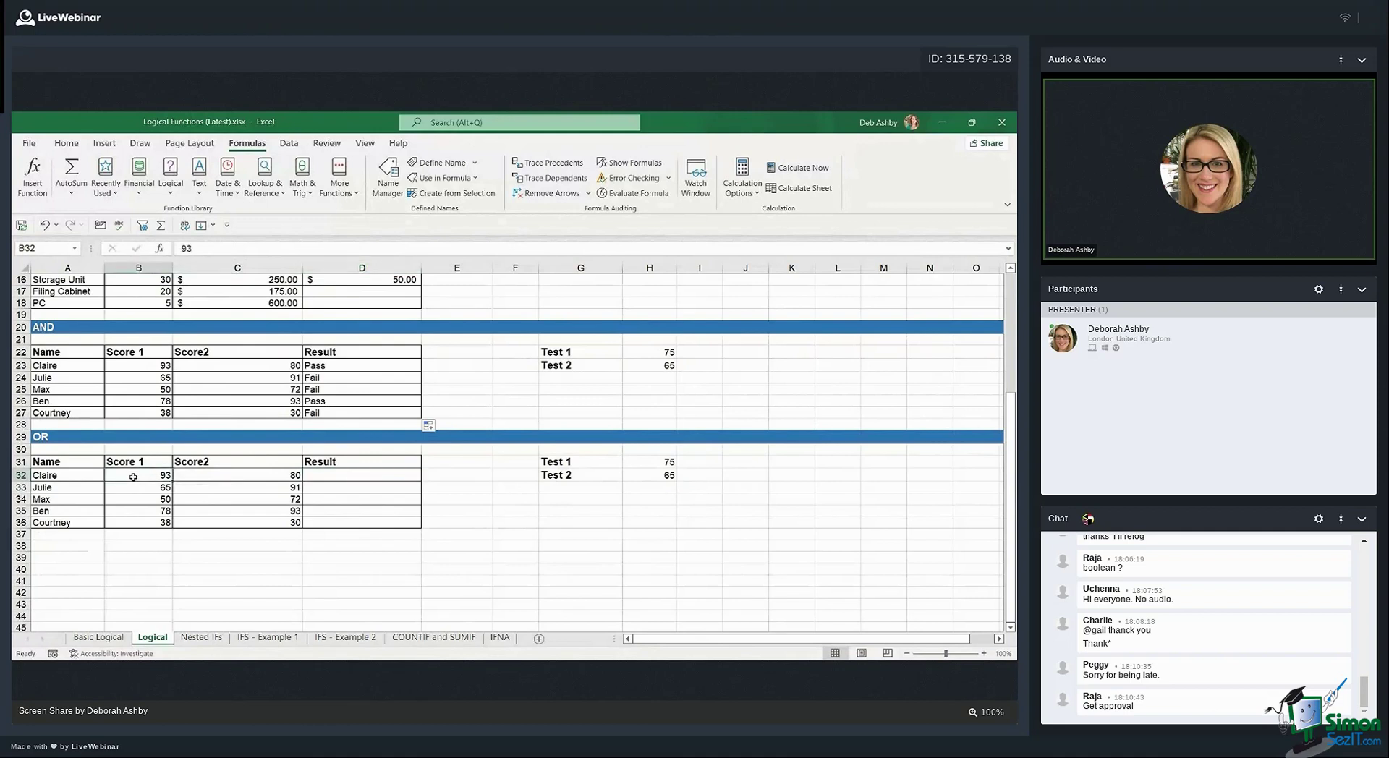
click(230, 474)
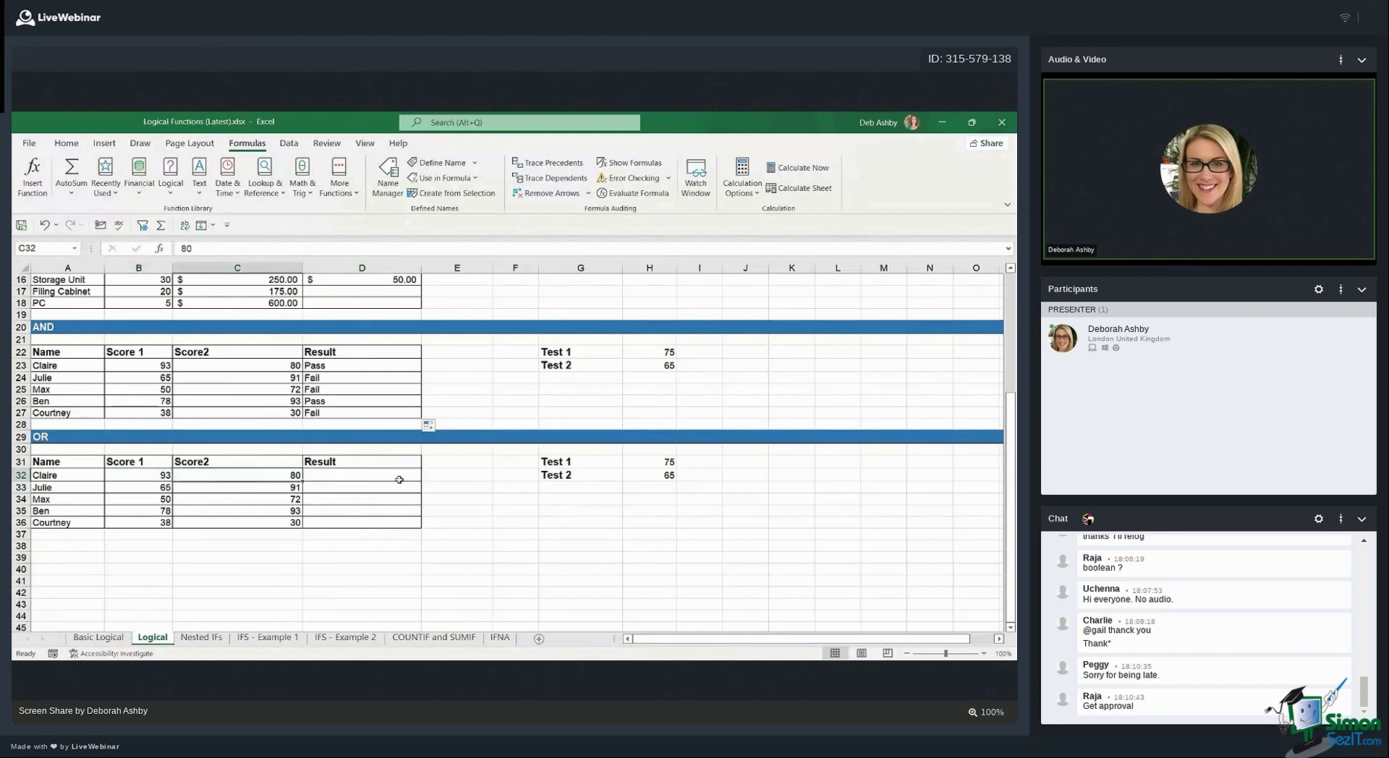
click(635, 463)
click(638, 477)
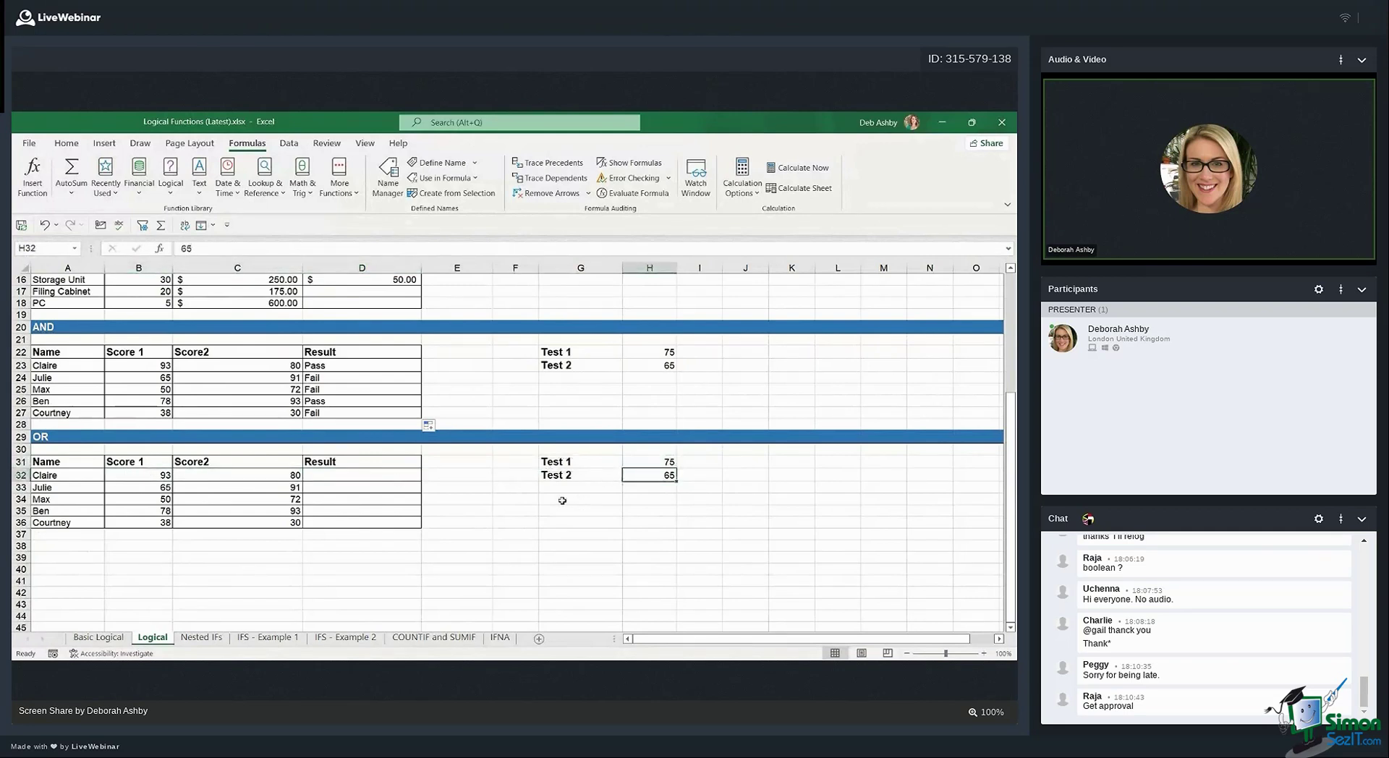
Start an OR formula in D32 whose first test is B32>=$H$31, with the Test 1 pass mark as an absolute reference
click(349, 476)
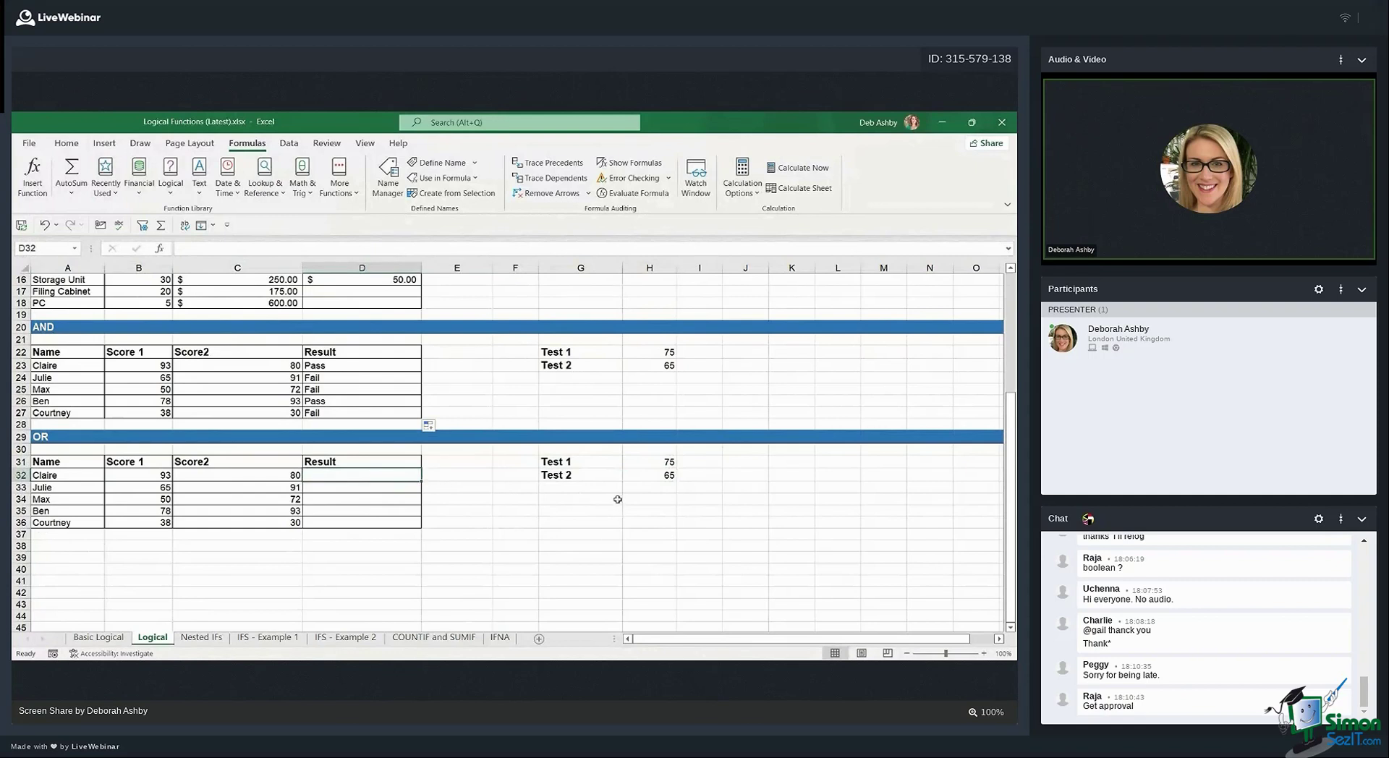
text(=OR)
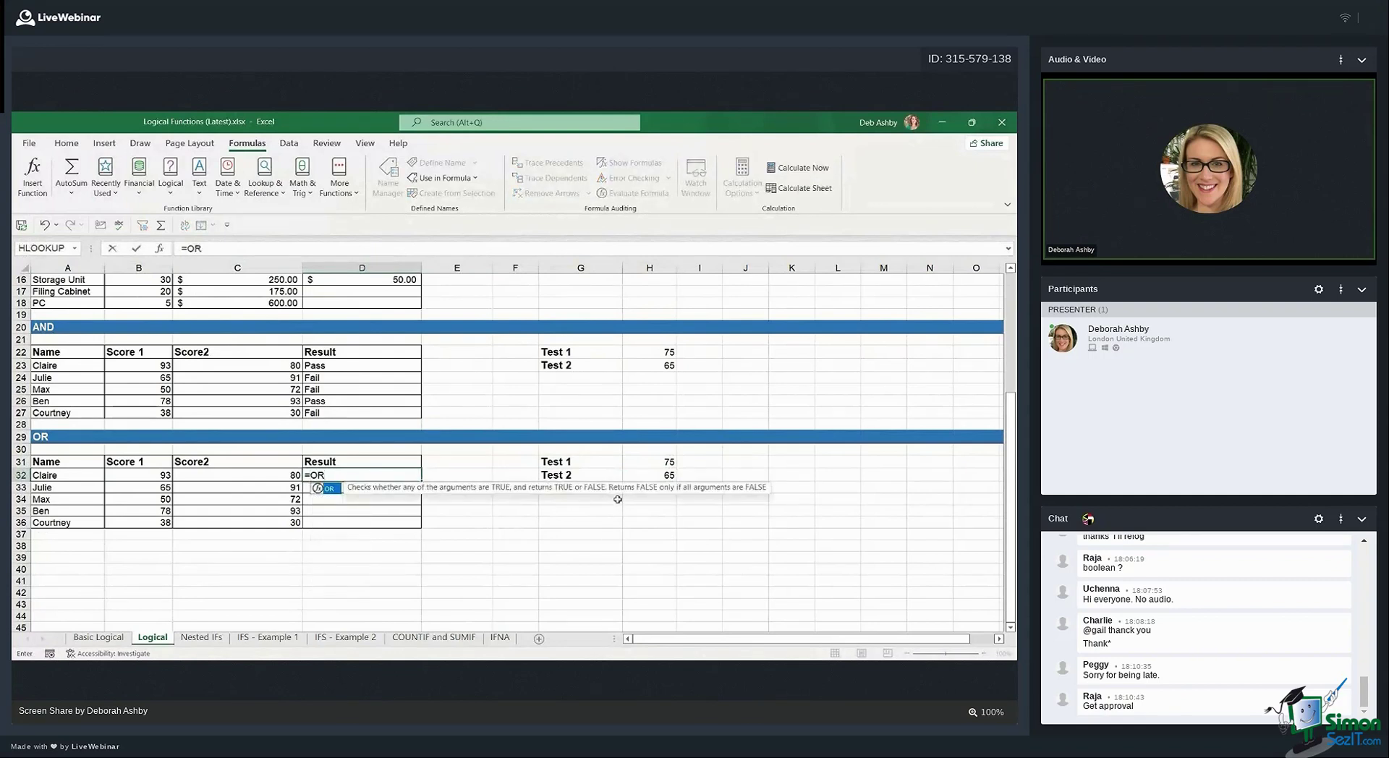
text(()
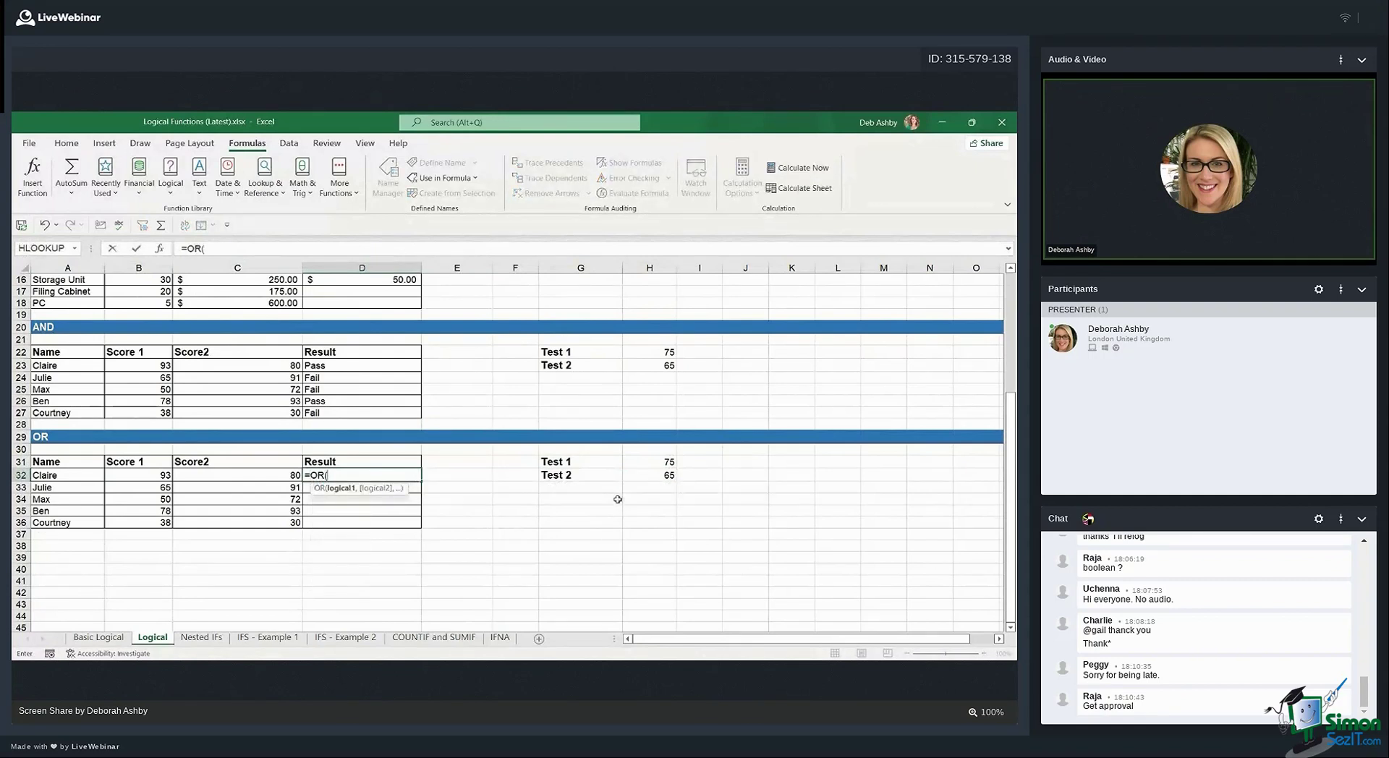
click(150, 478)
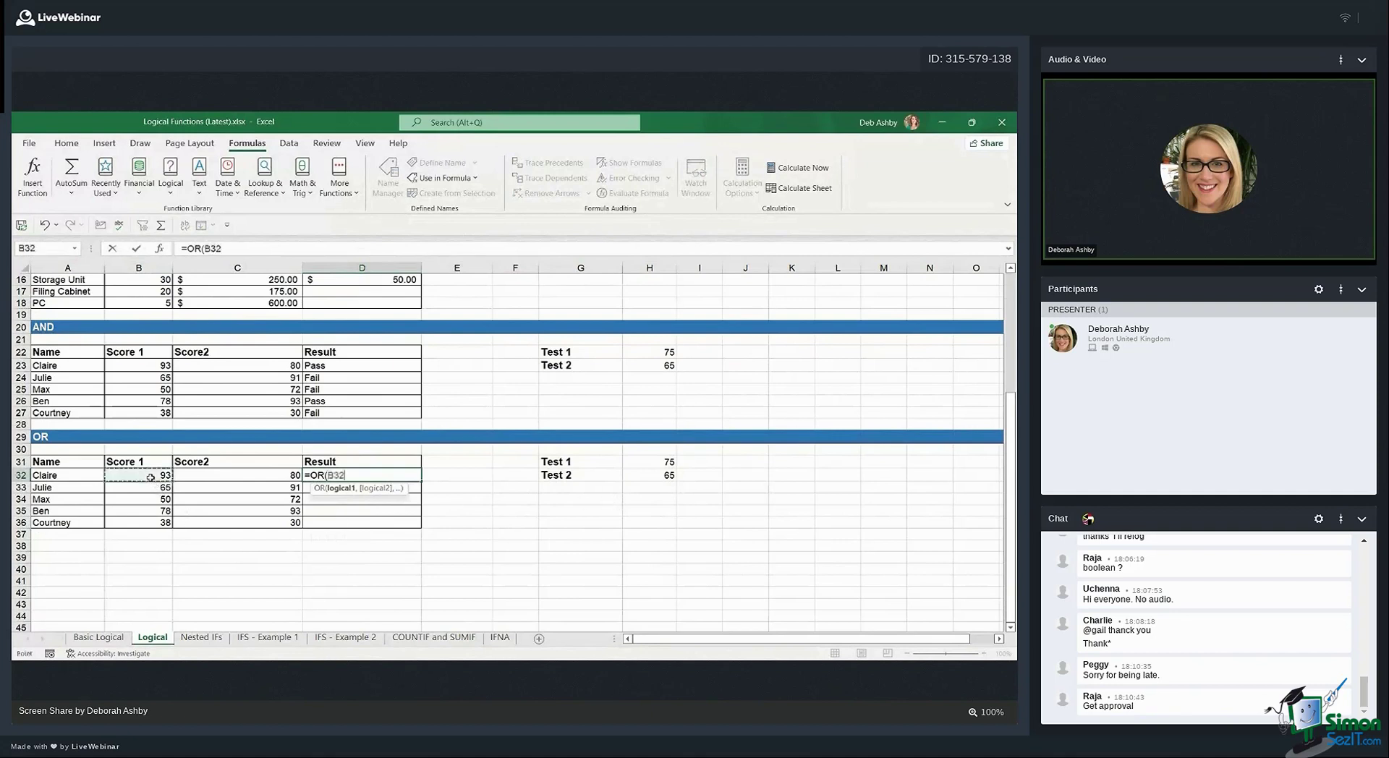
text(>=)
click(660, 463)
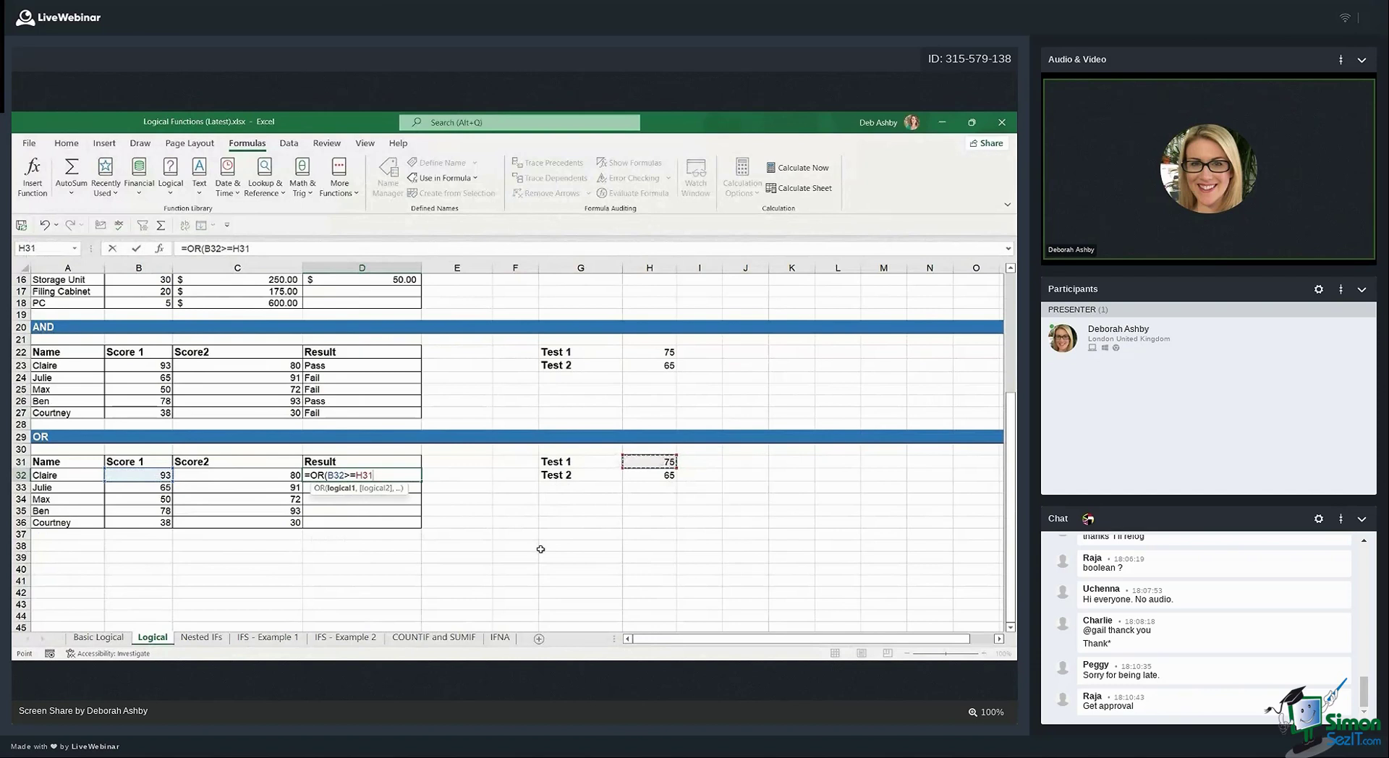
key(F4)
text(,)
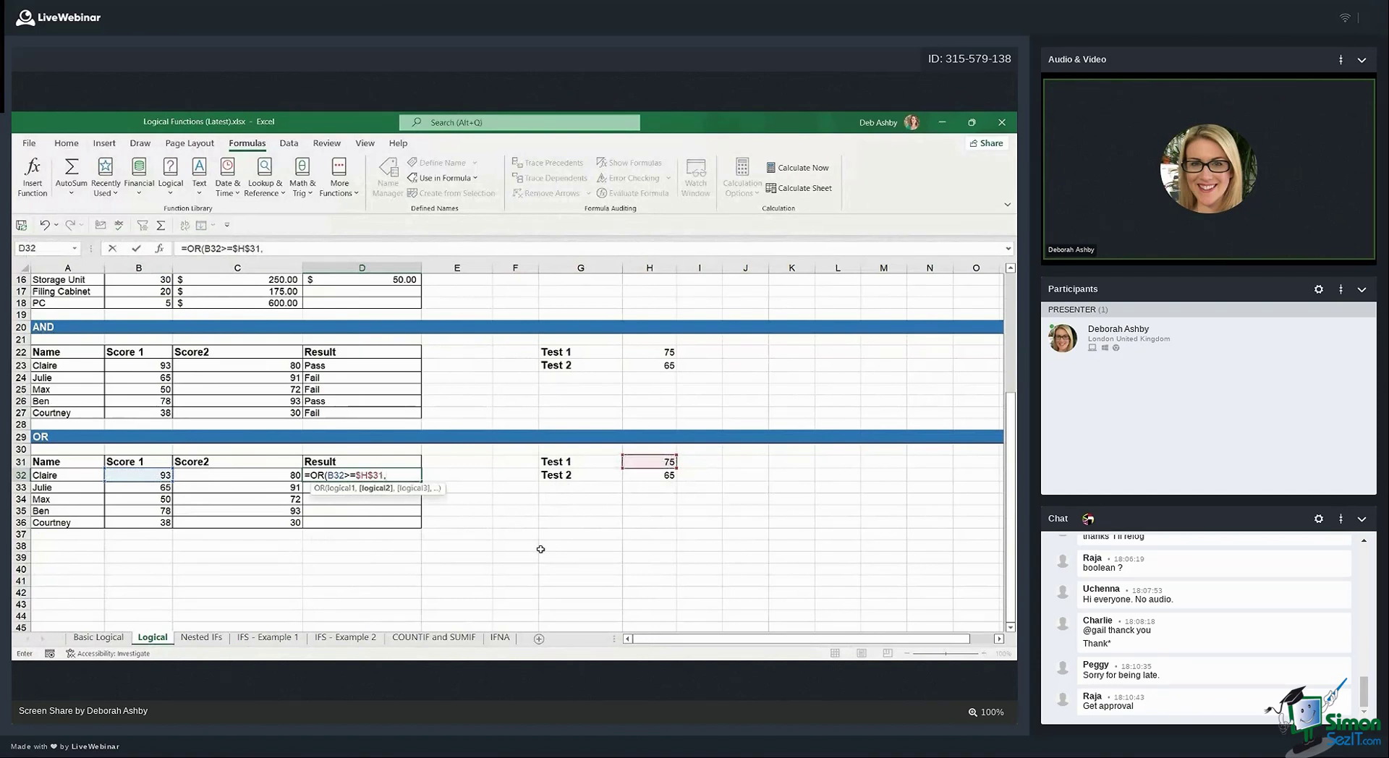
Complete the OR formula in D32 with the second test C32>=$H$32 and fill it down through D36
click(280, 478)
text(>=)
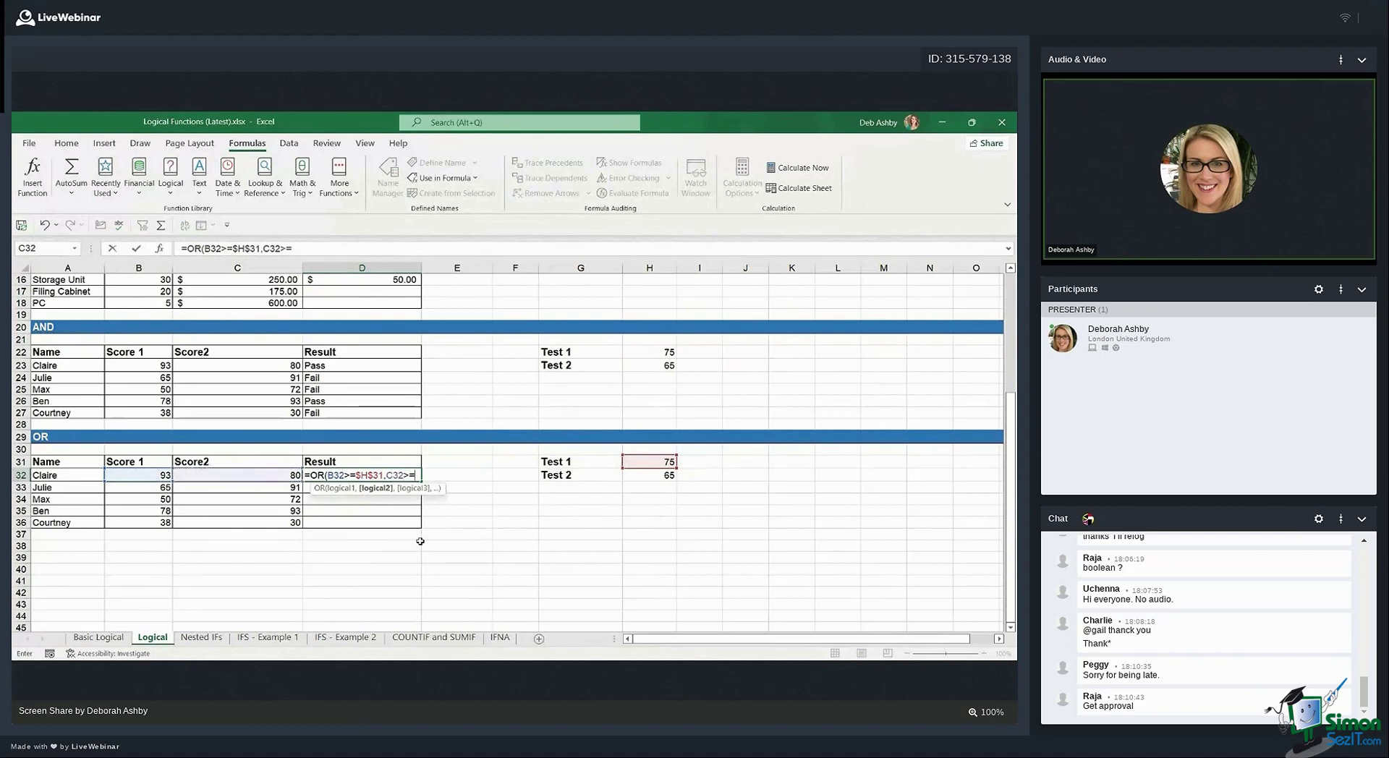
click(651, 475)
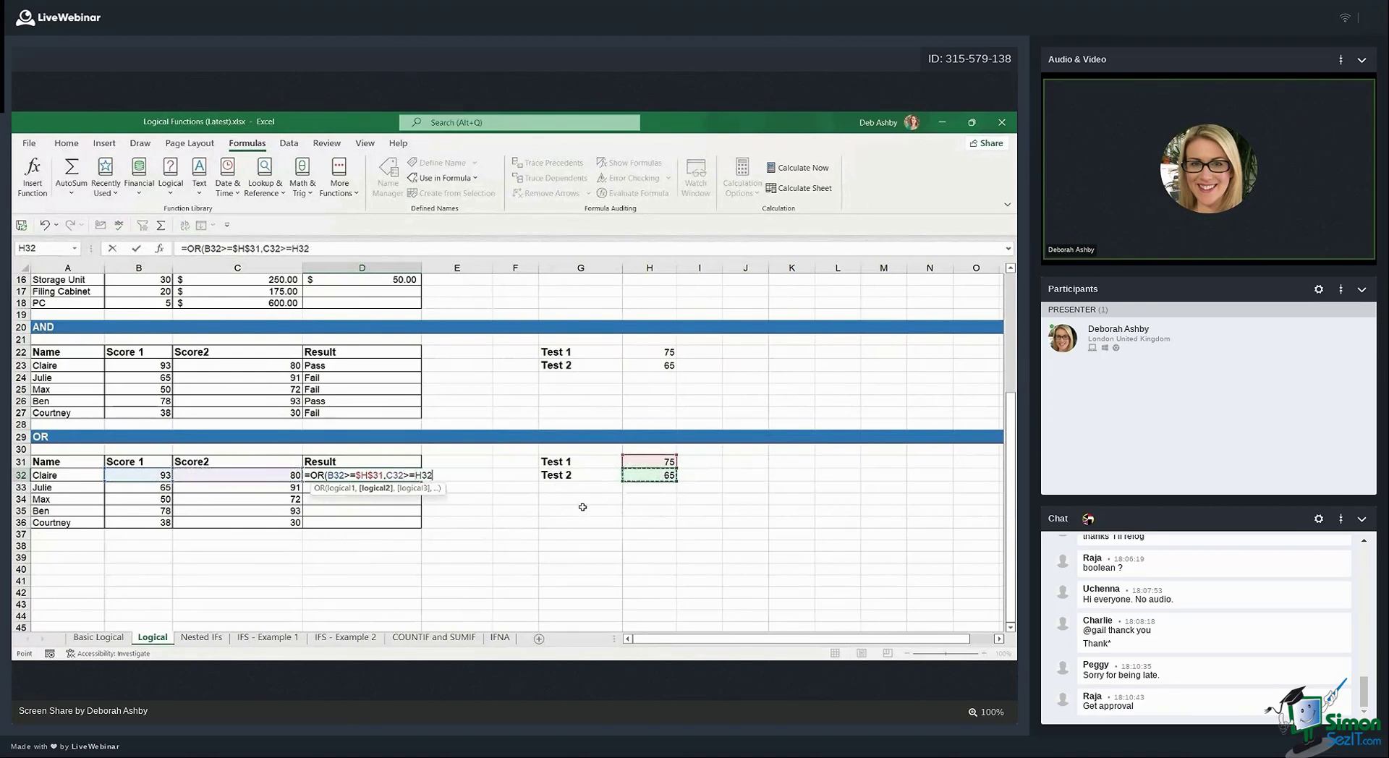
key(F4)
text())
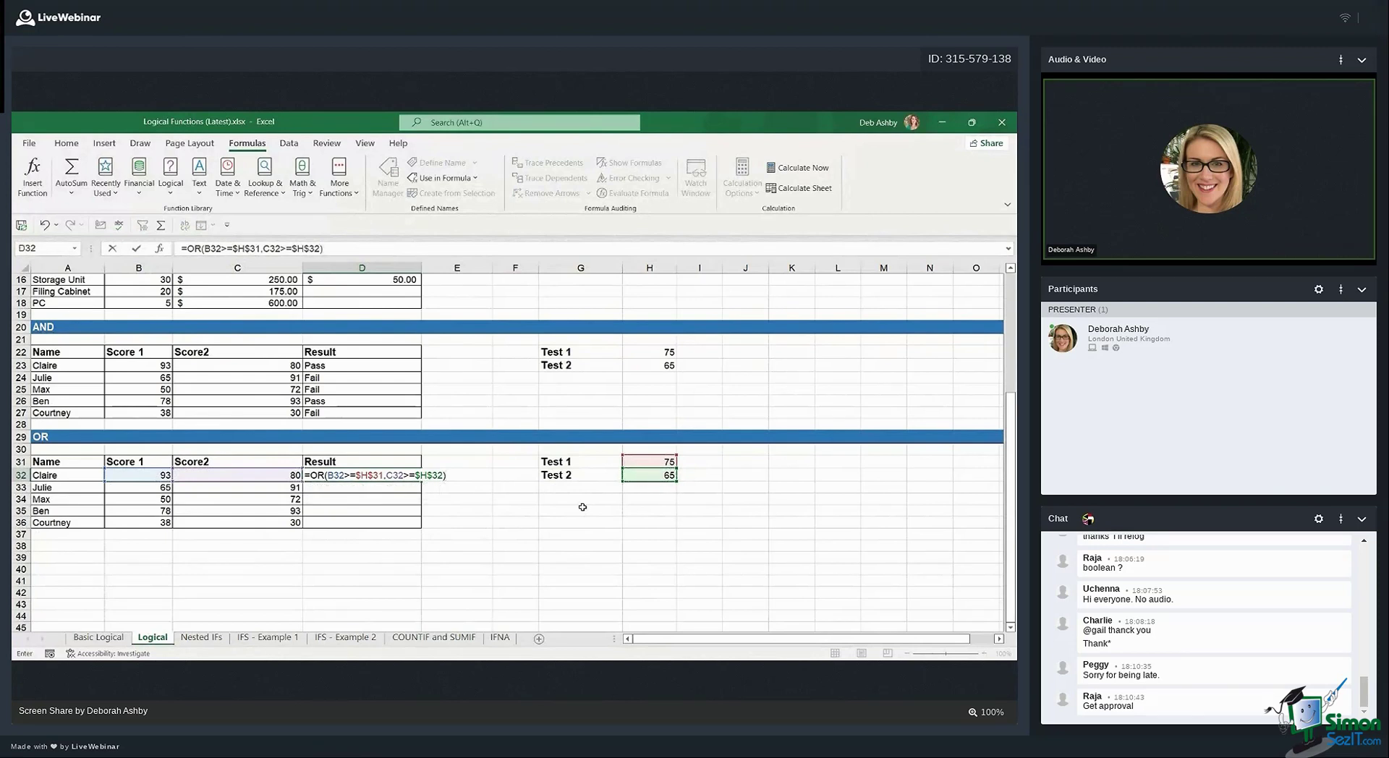
key(ctrl+Return)
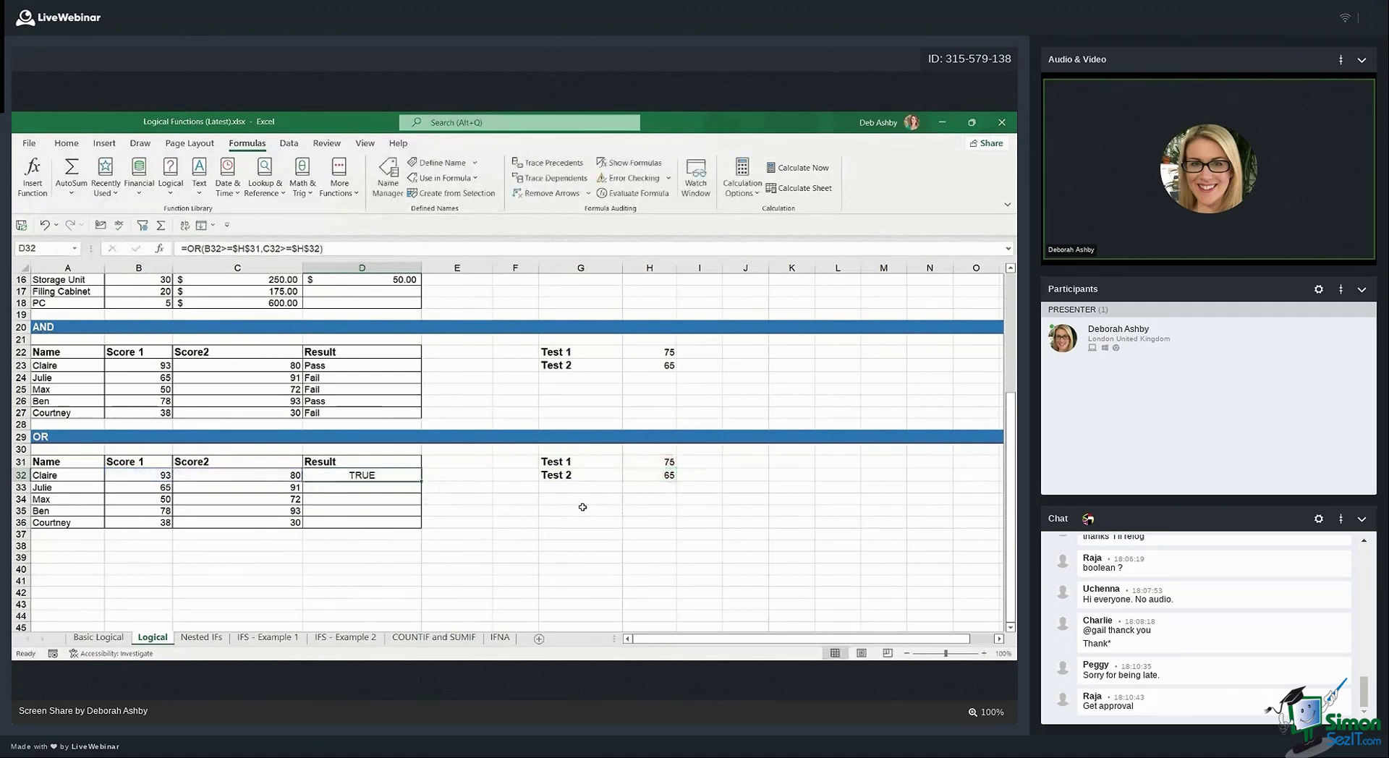
double_click(421, 481)
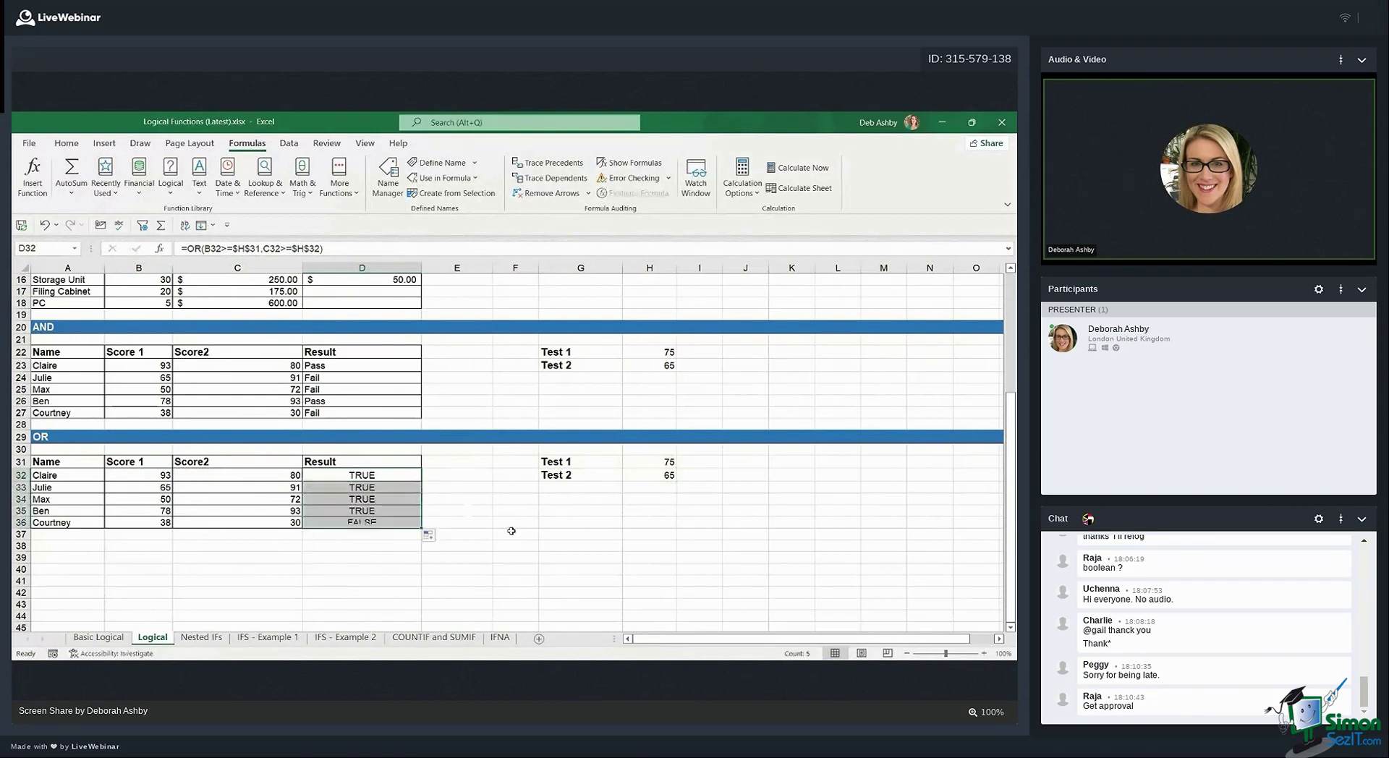
Wrap the OR formula in D32 in an IF function that returns "Pass" if true and "Fail" if false
double_click(384, 475)
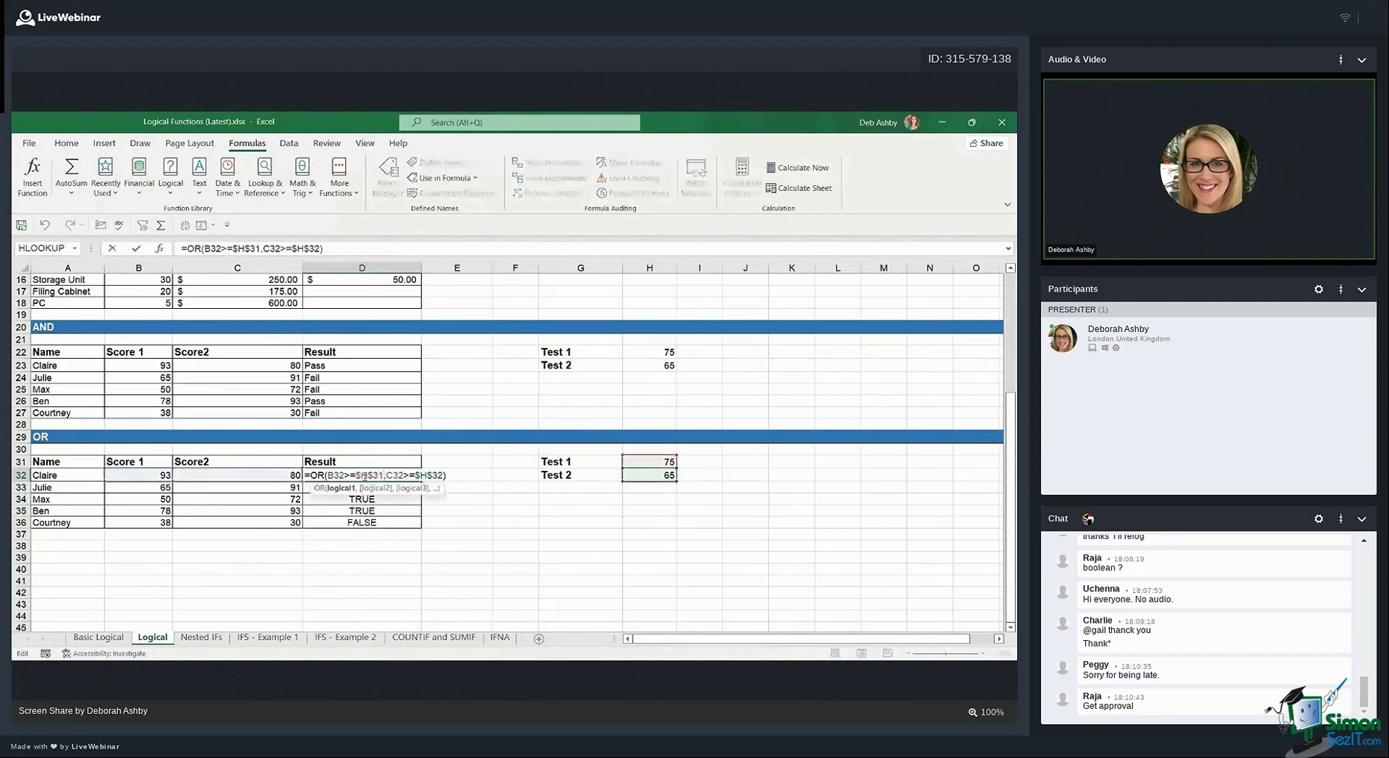
text(IF)
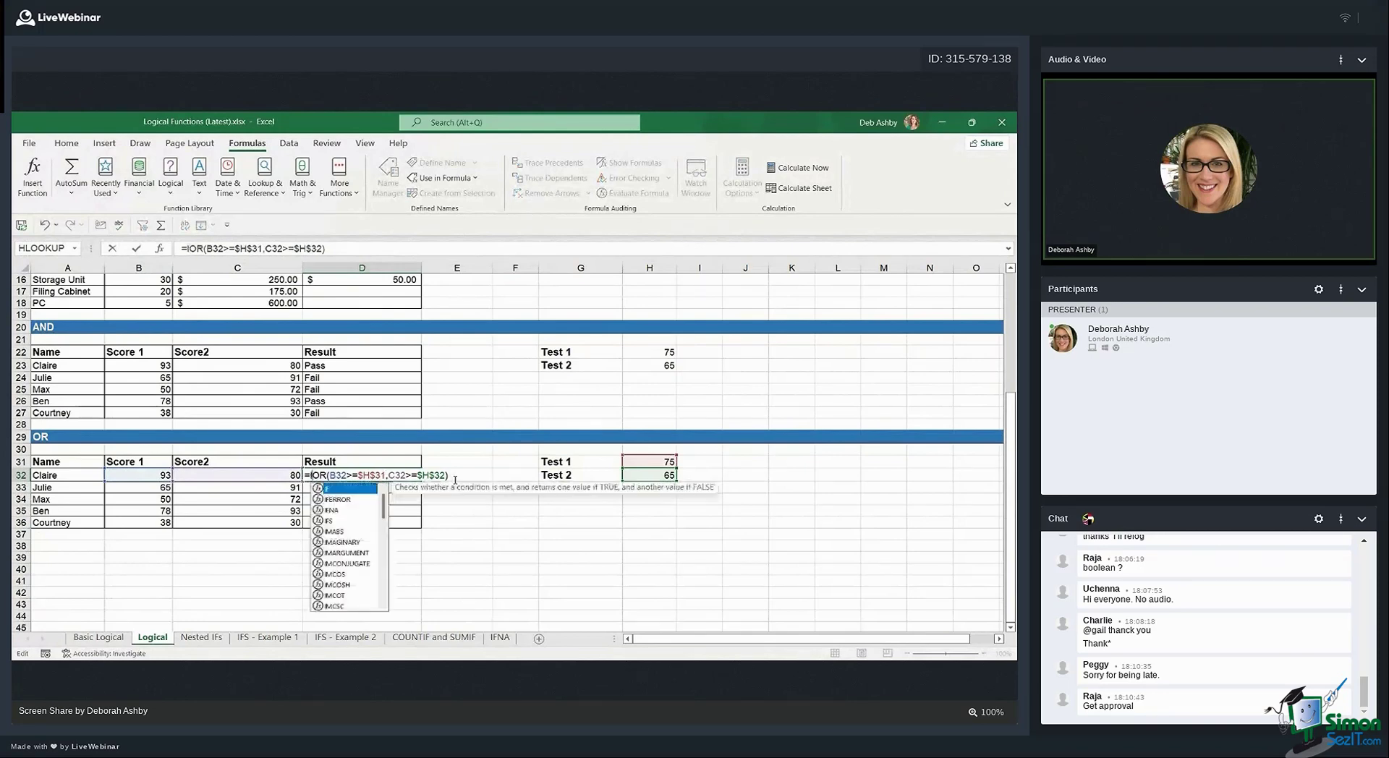
text(()
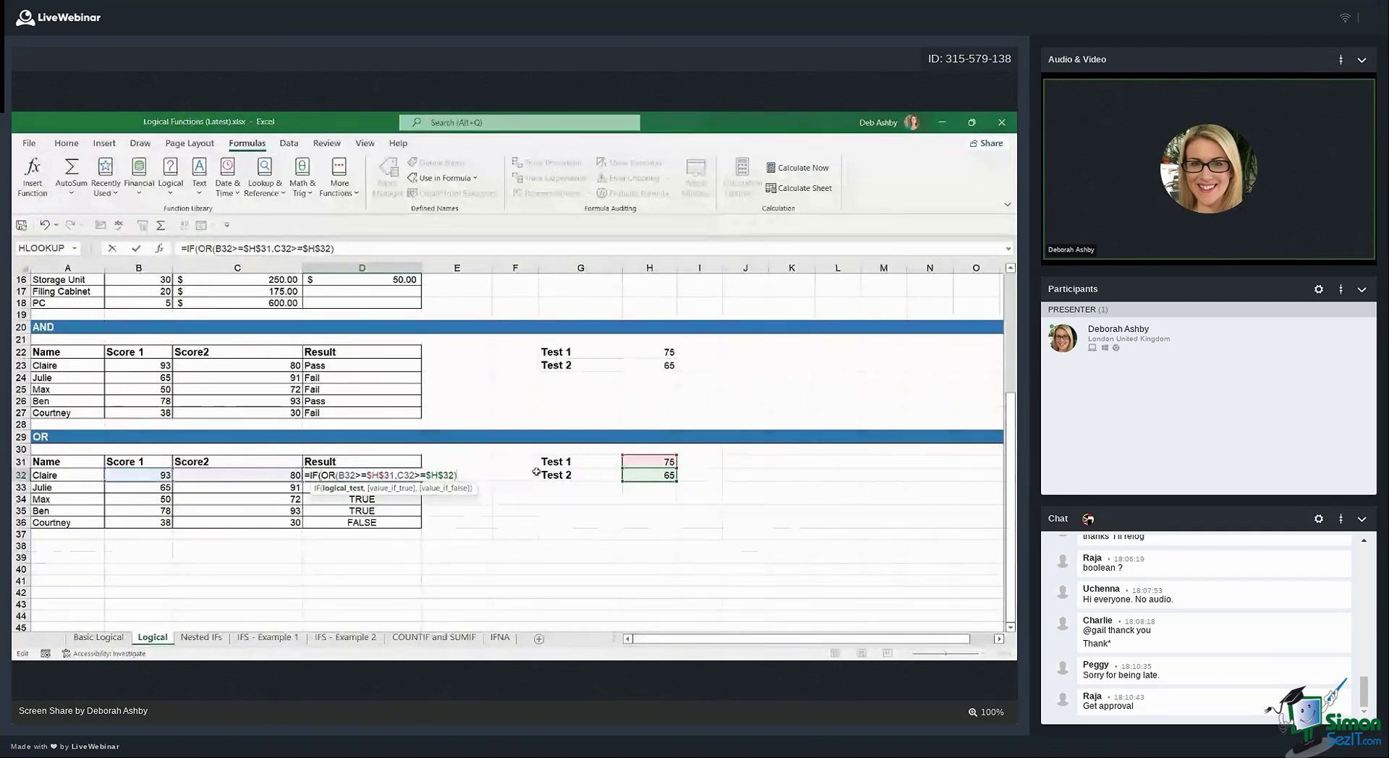
text(,"Pa)
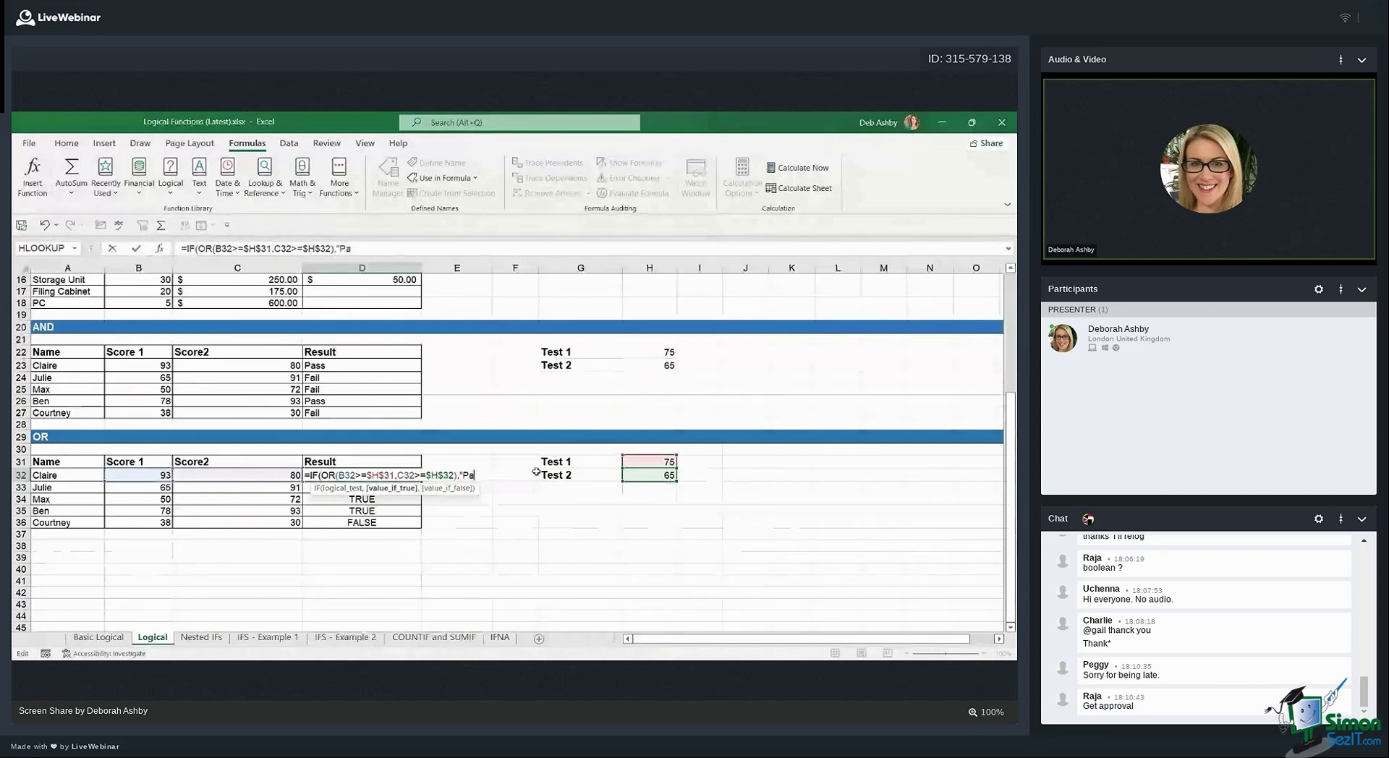
text(ss",)
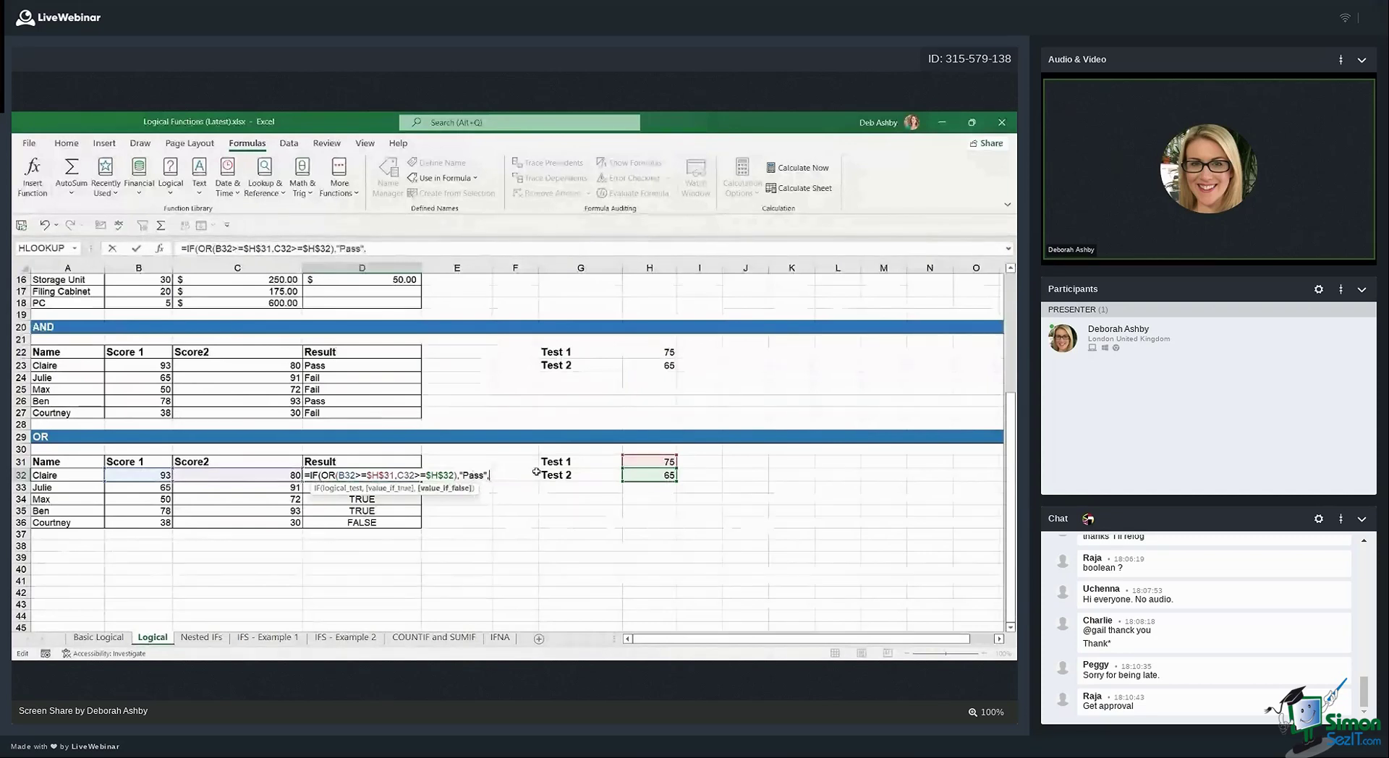
text("Fail")
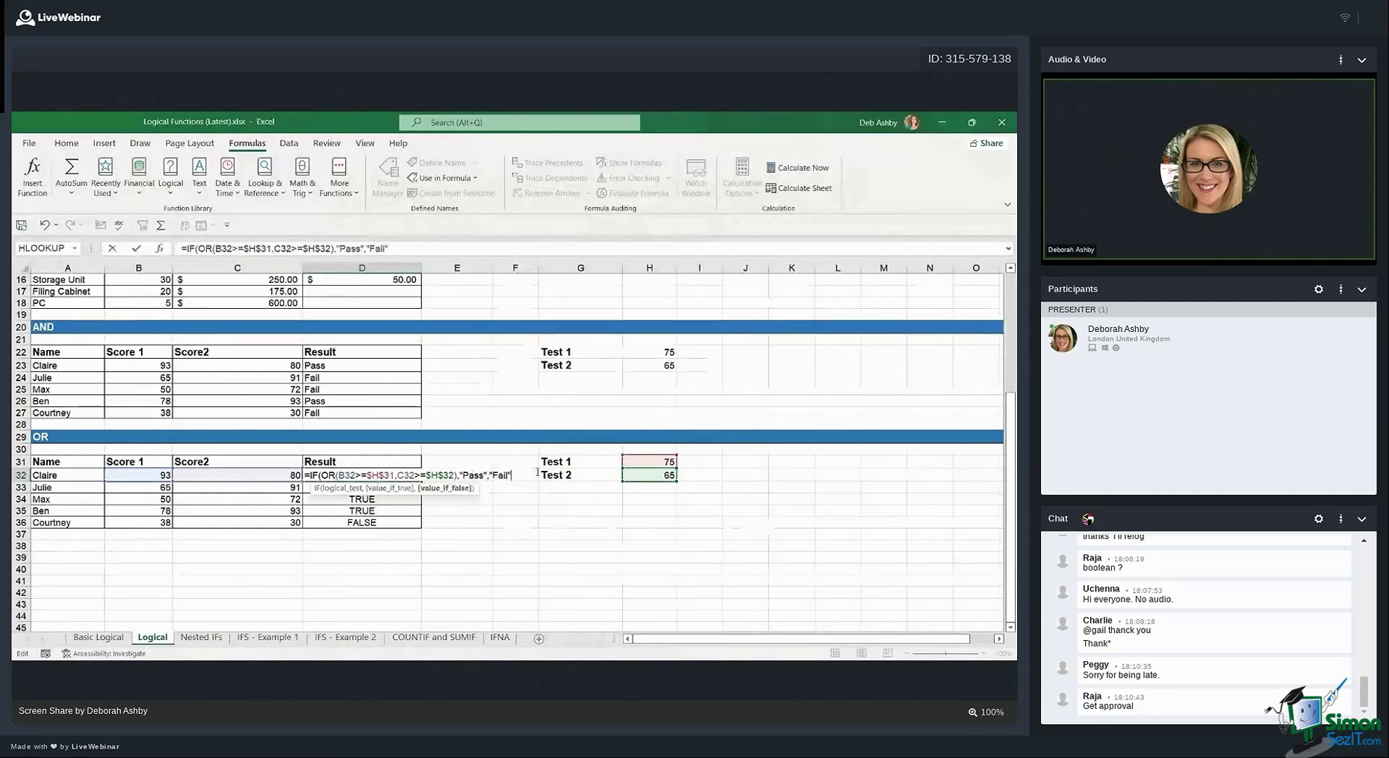
text())
key(ctrl+Return)
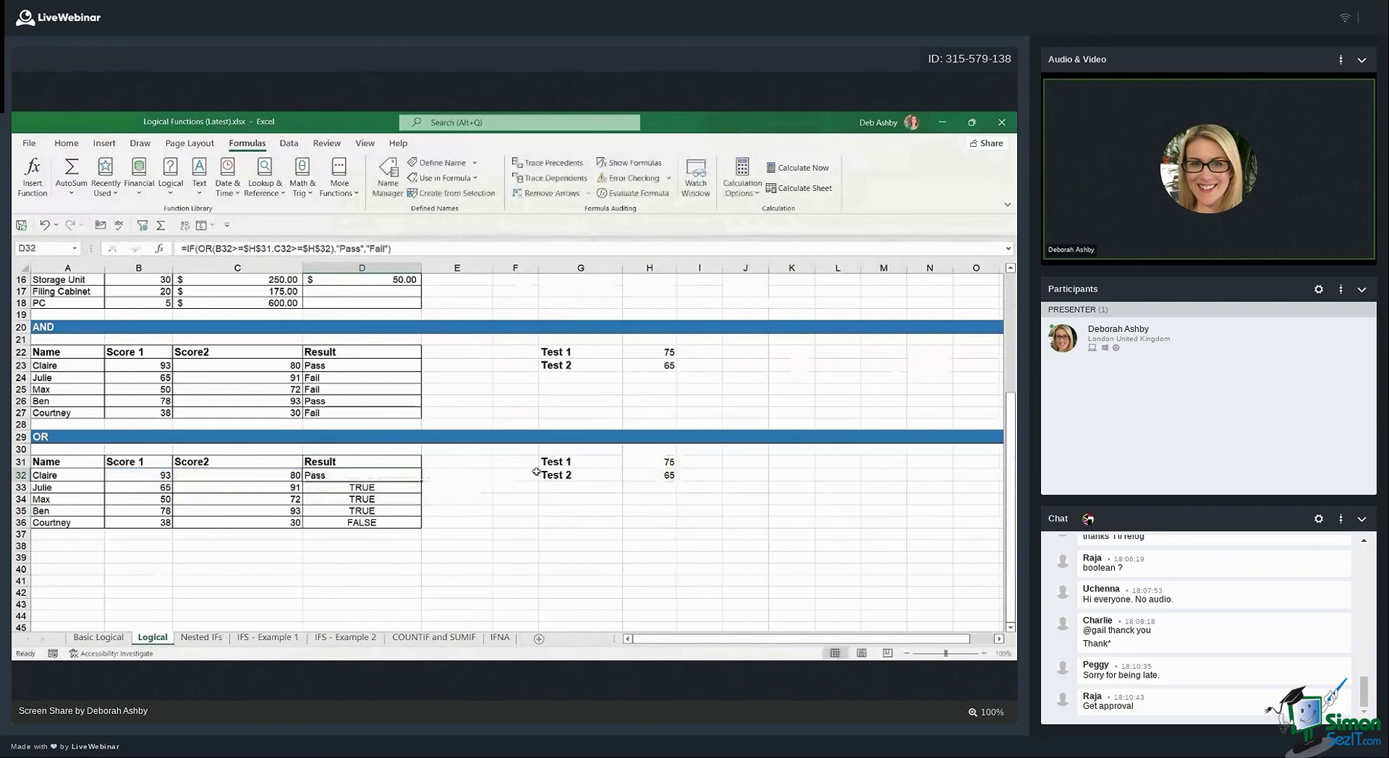
Fill the combined IF and OR formula from D32 down through D36
drag(367, 477, 368, 520)
key(ctrl+d)
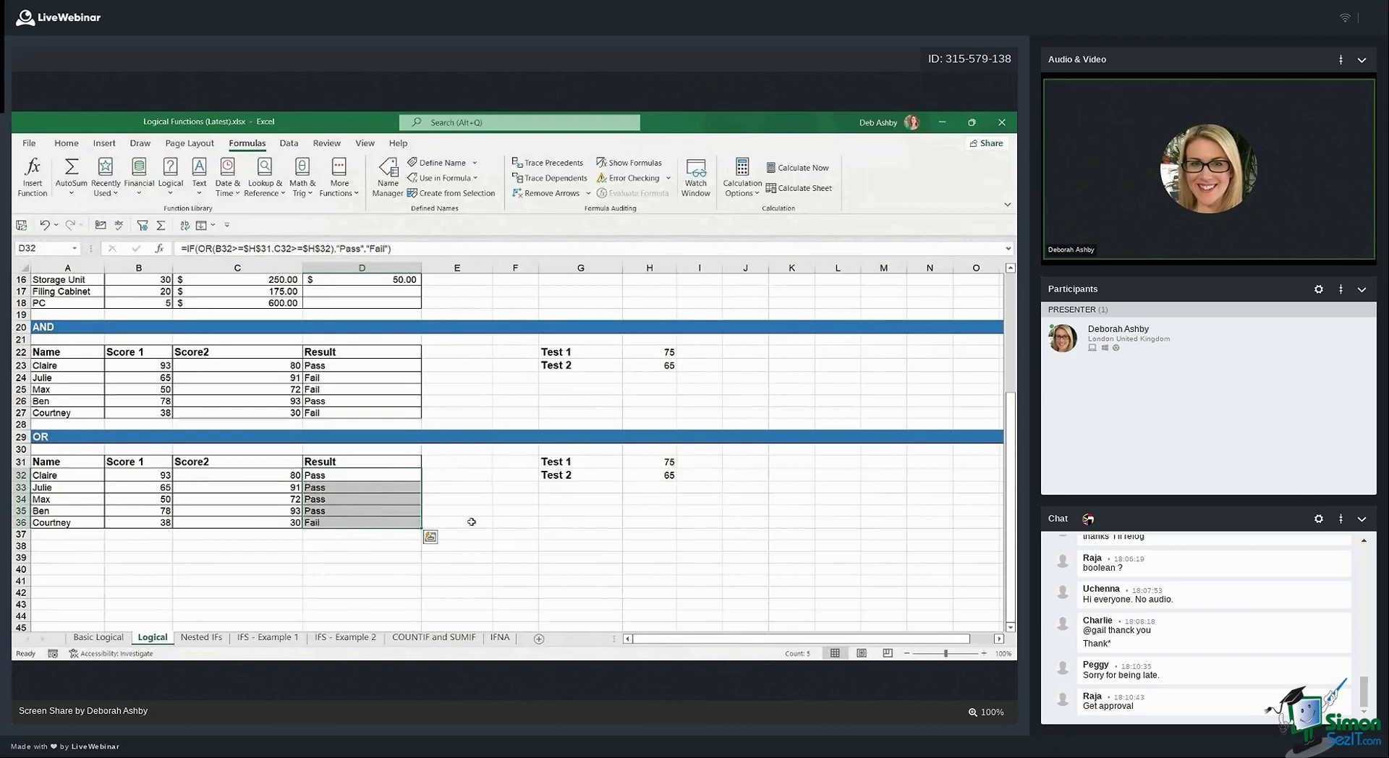
click(499, 517)
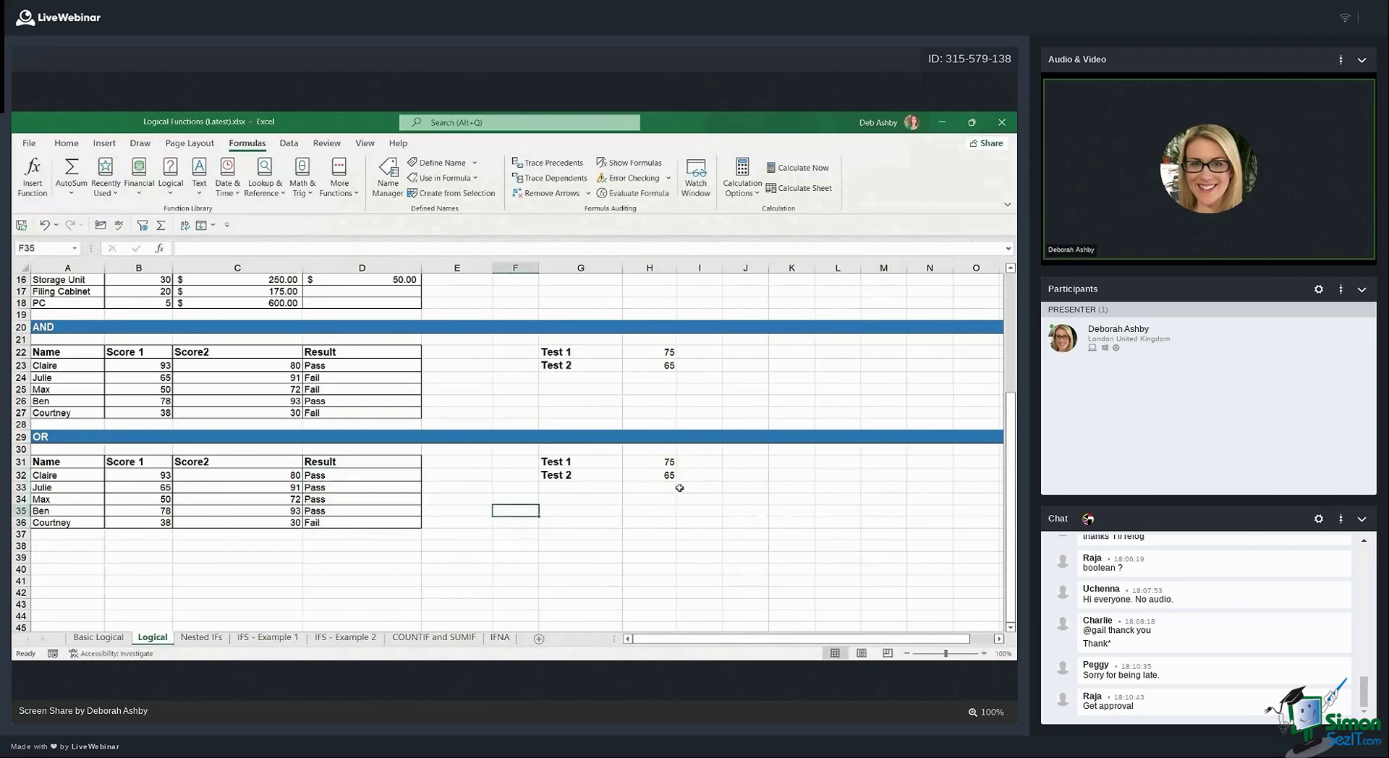
click(488, 391)
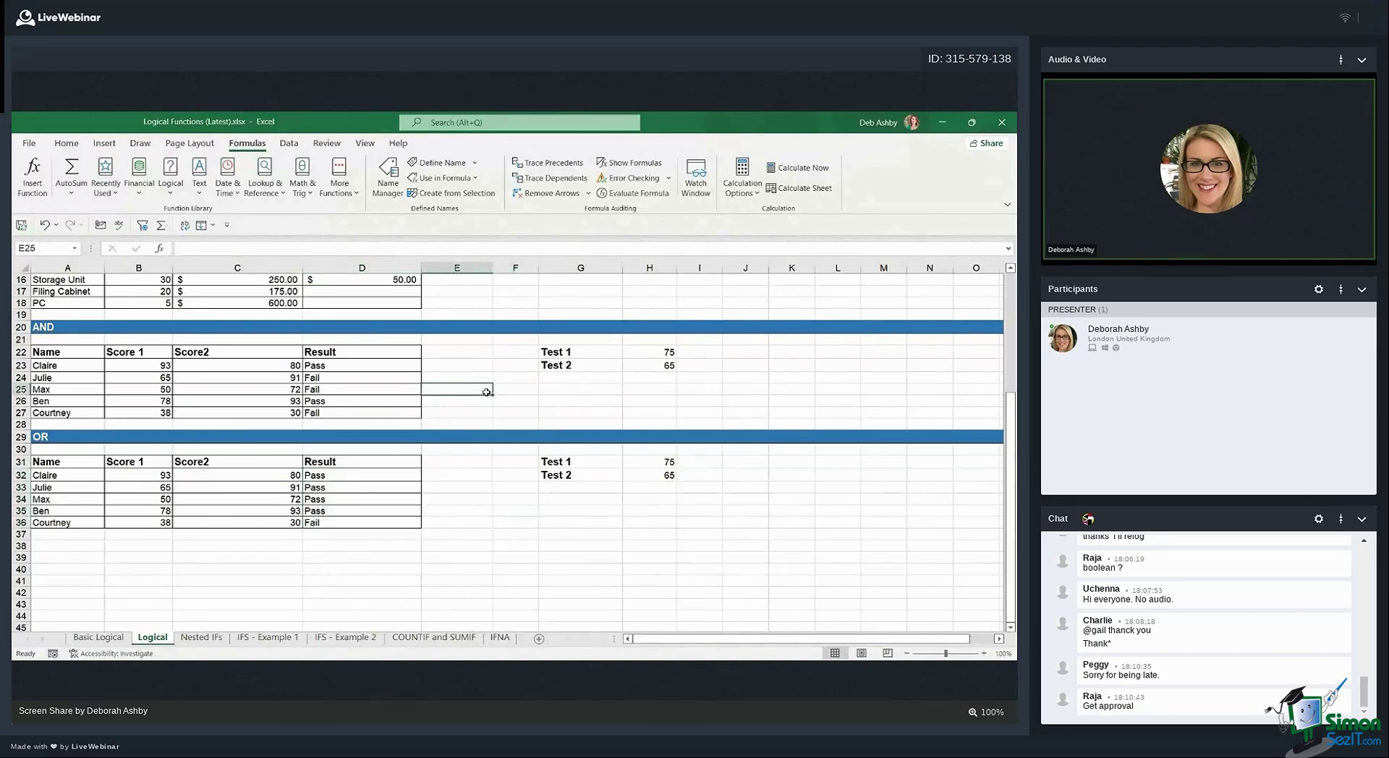
scroll(488, 391, up, 5)
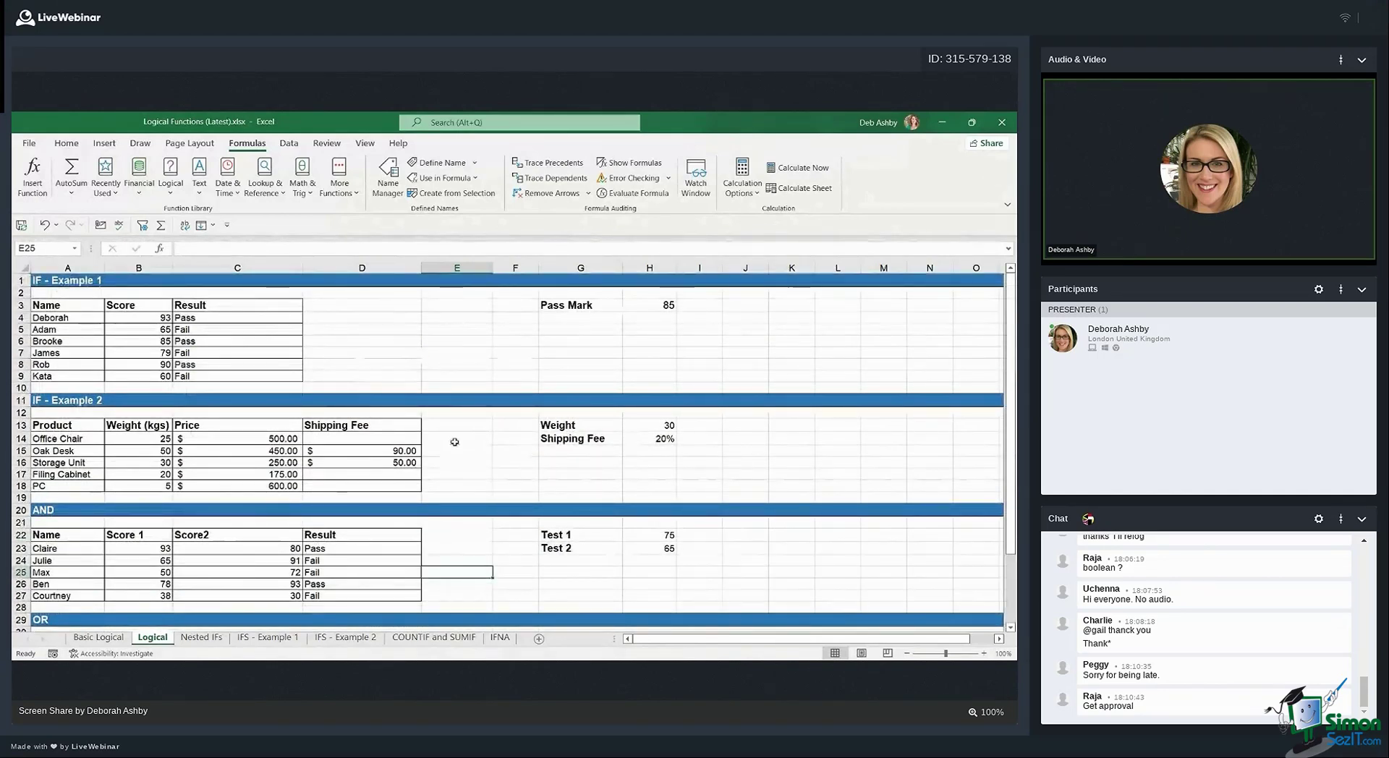
scroll(454, 442, down, 1)
scroll(217, 462, down, 2)
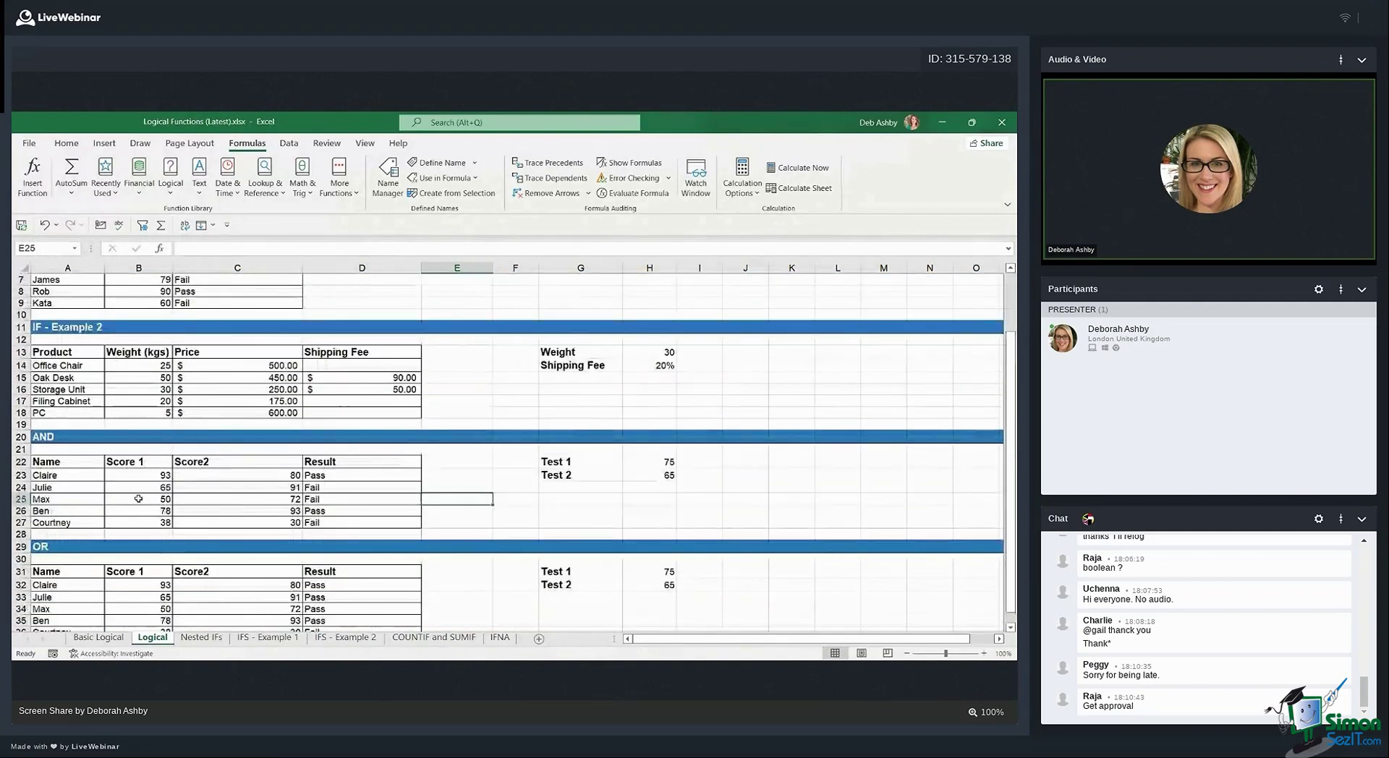
click(602, 484)
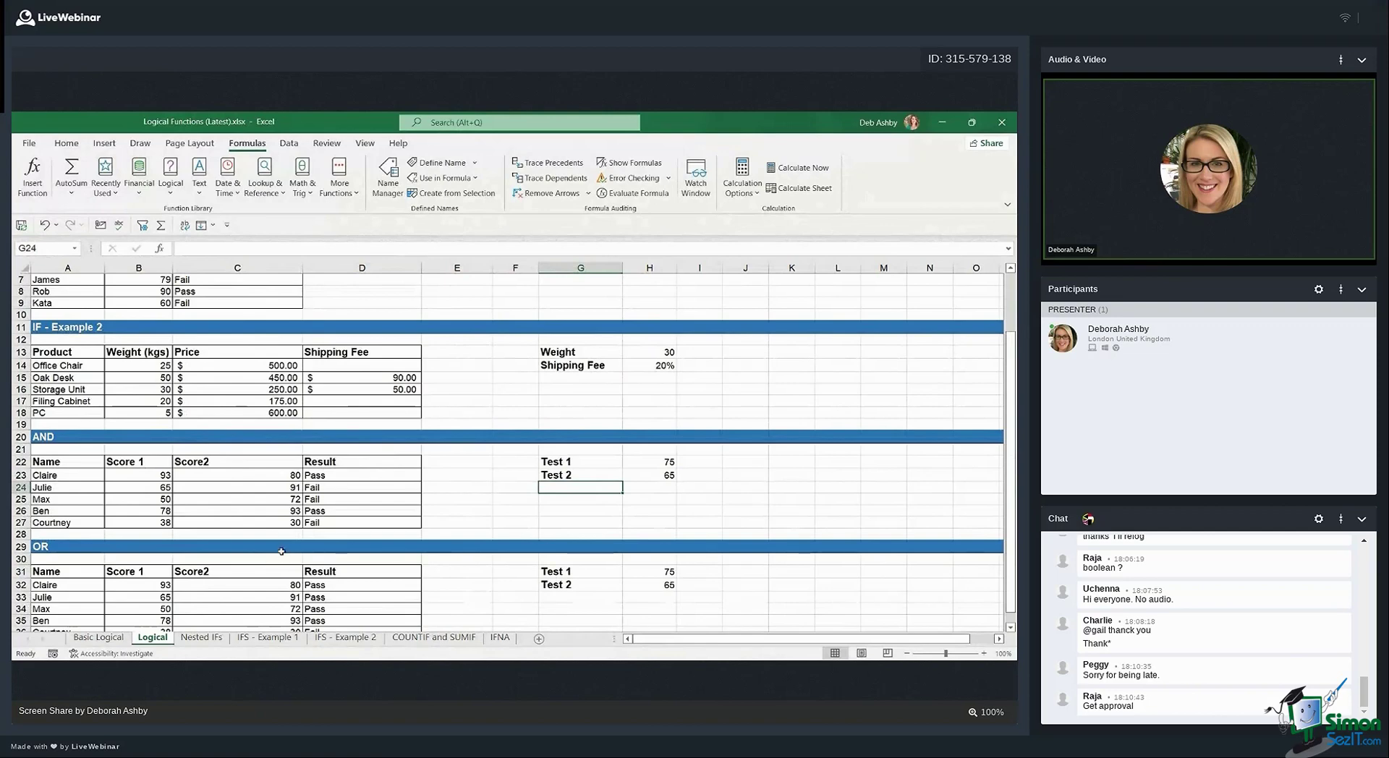
Open the Nested IFs sheet and examine the Job Rating and Bonus columns against the rating and bonus table in J3:K8
click(203, 637)
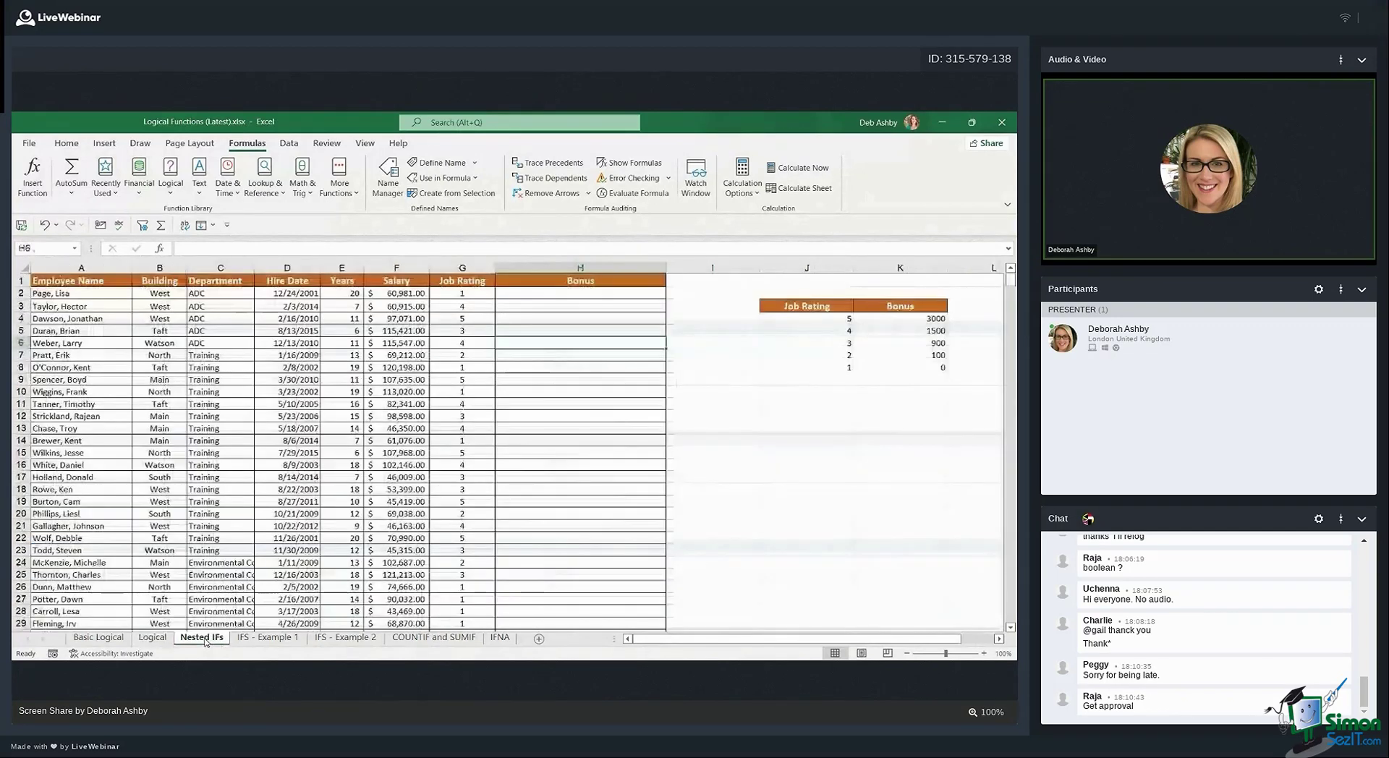
click(601, 425)
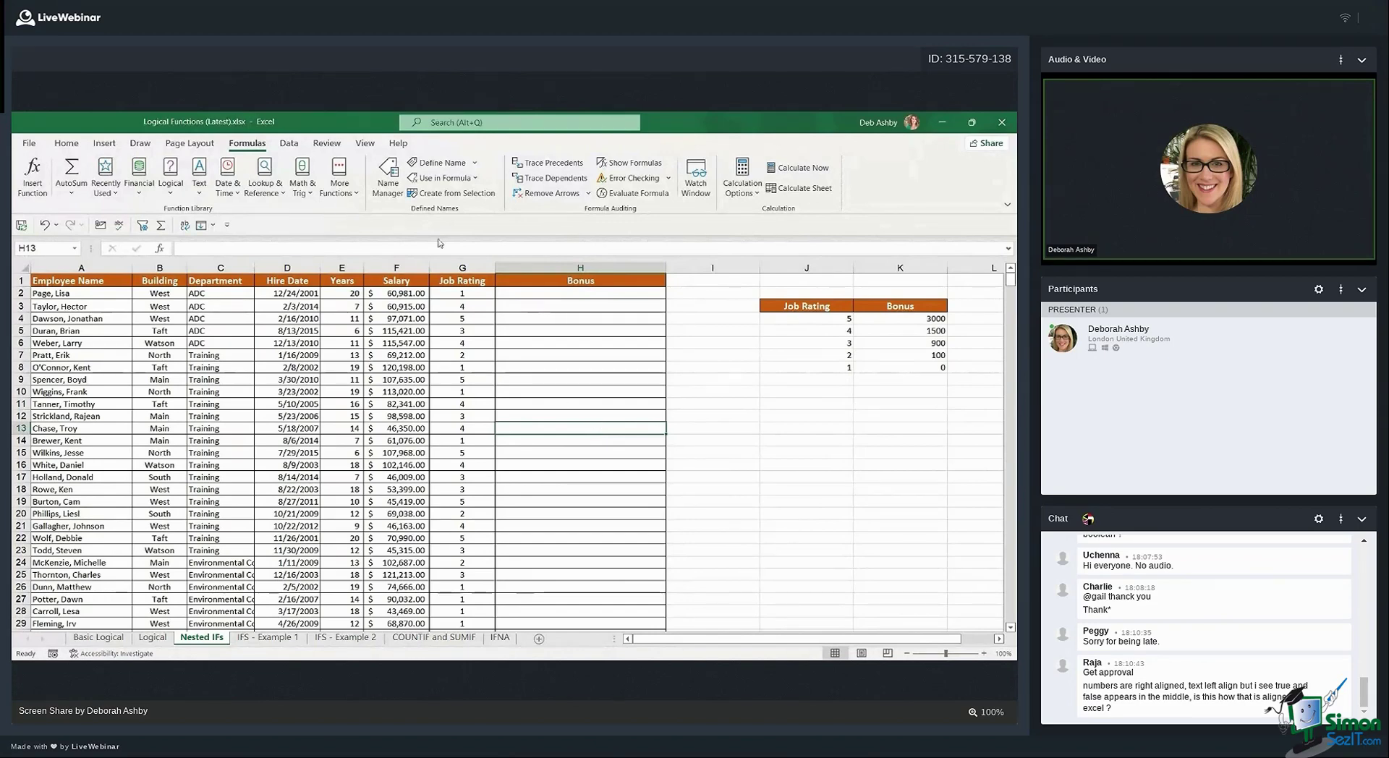
click(462, 267)
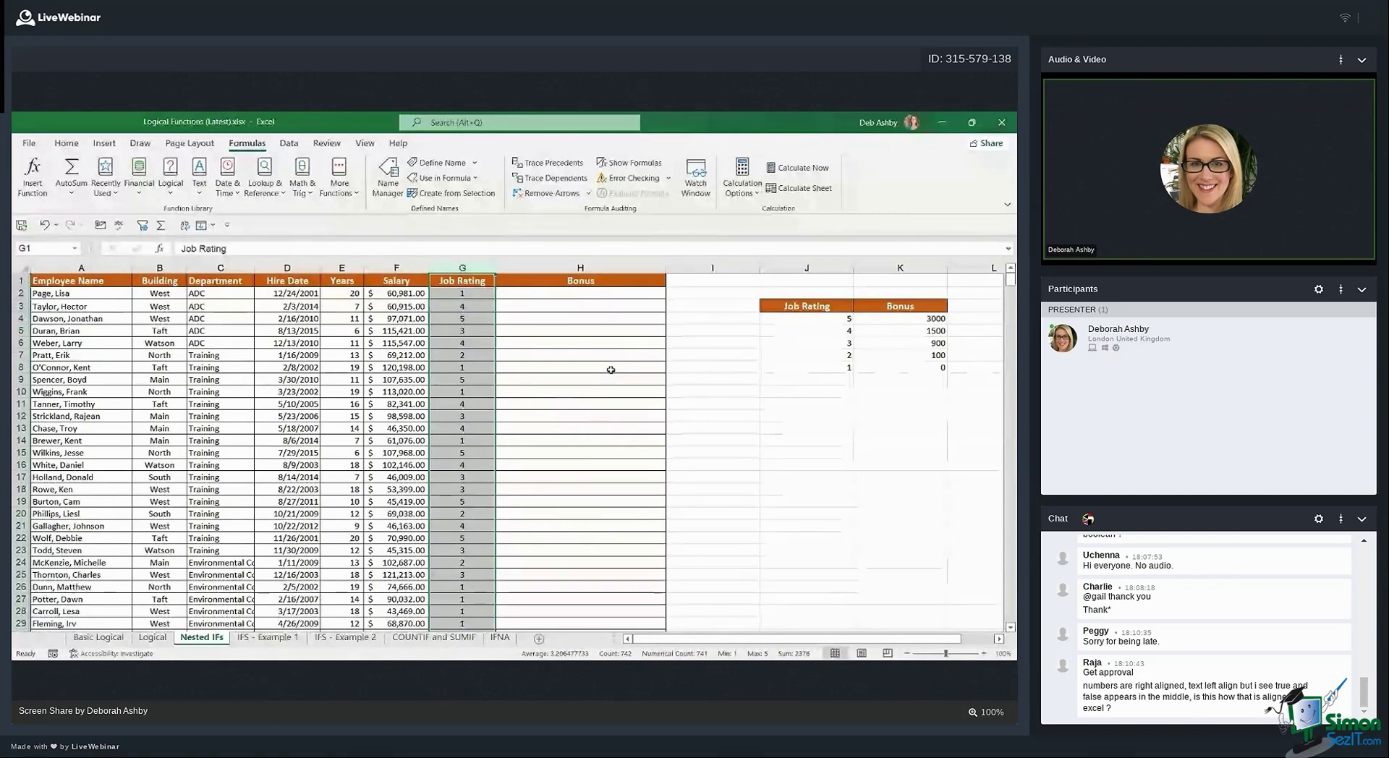
click(797, 307)
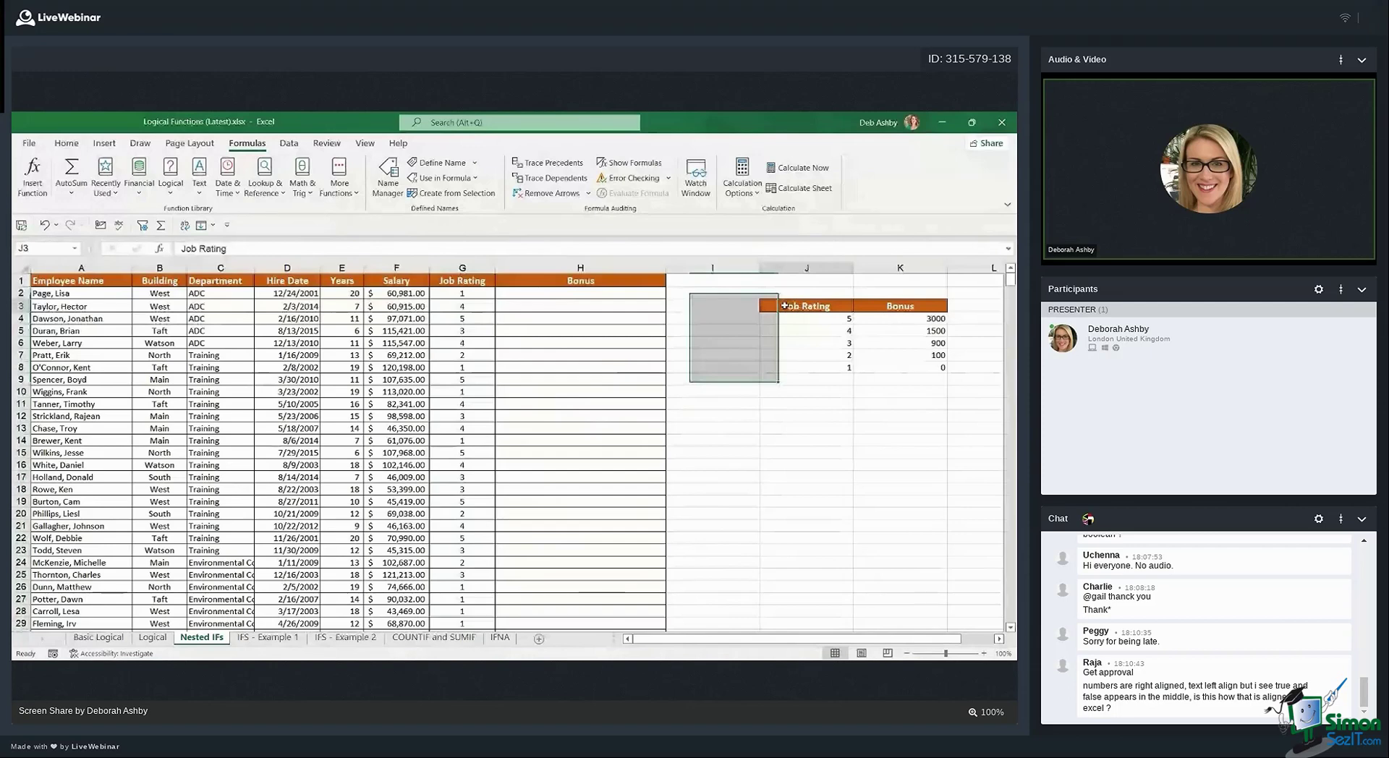
key(ctrl+a)
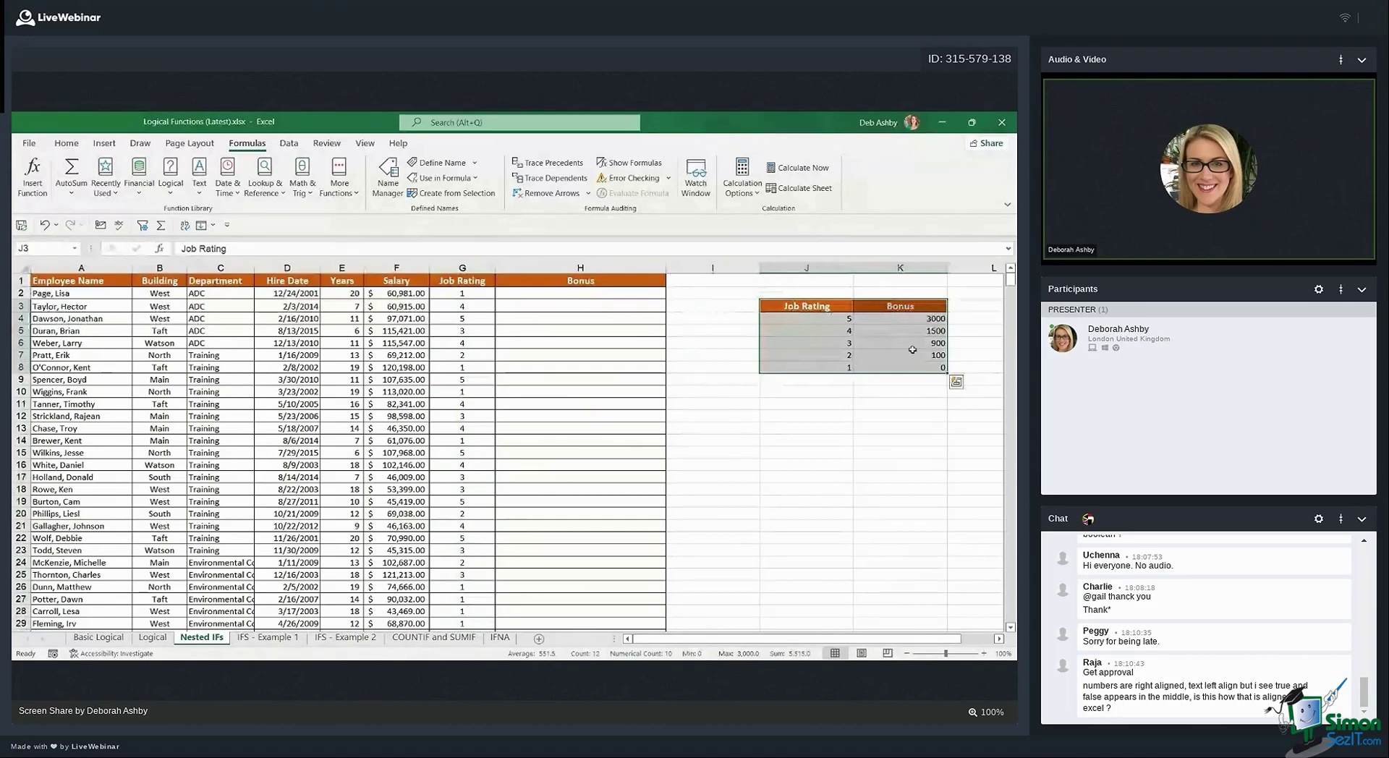
click(454, 294)
click(463, 267)
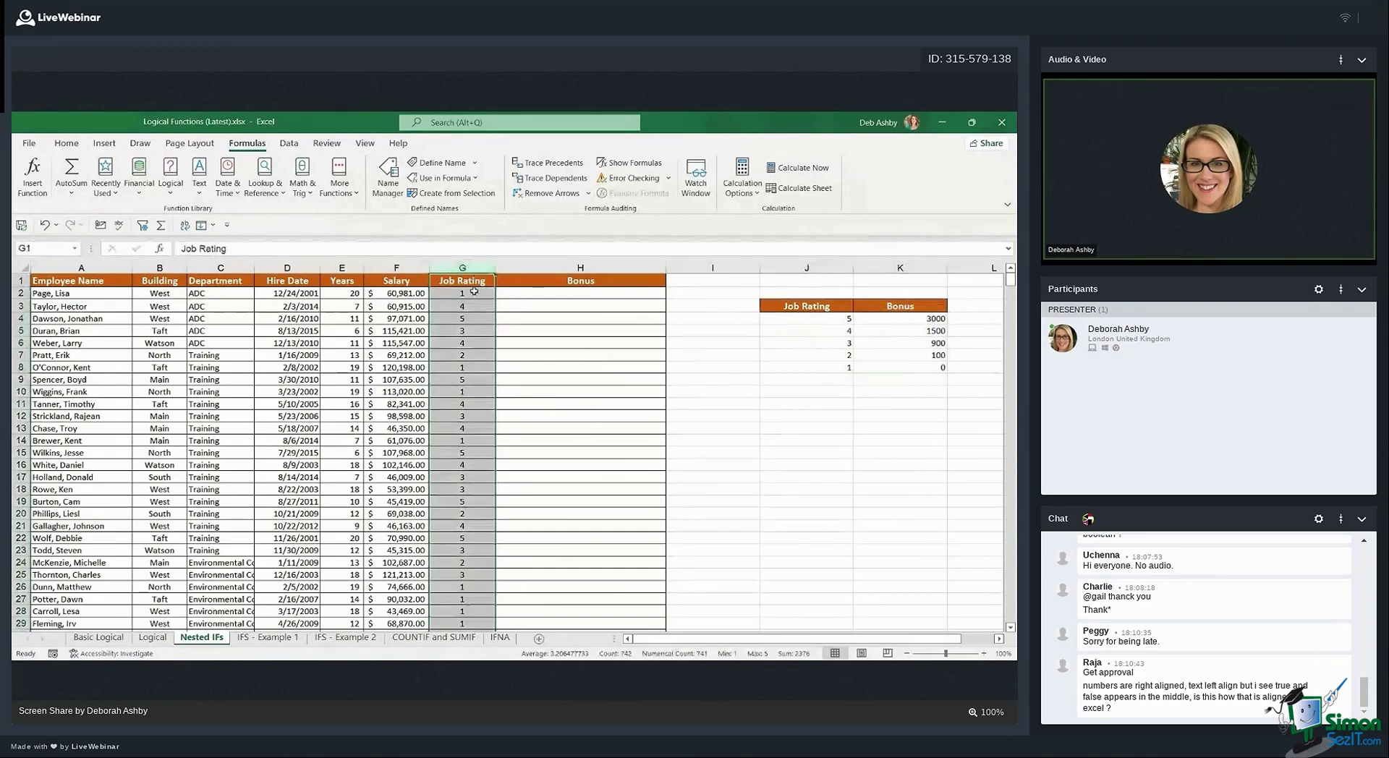
click(583, 294)
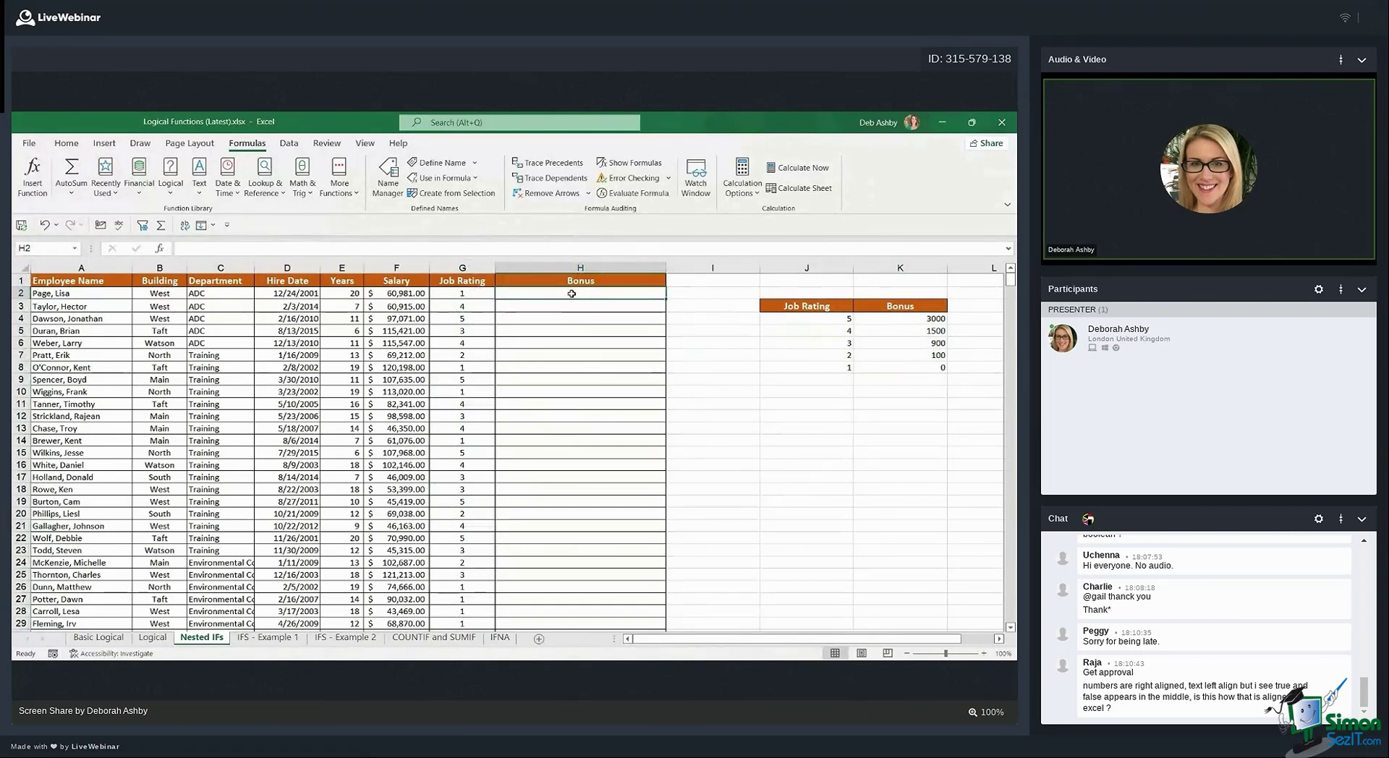
click(449, 297)
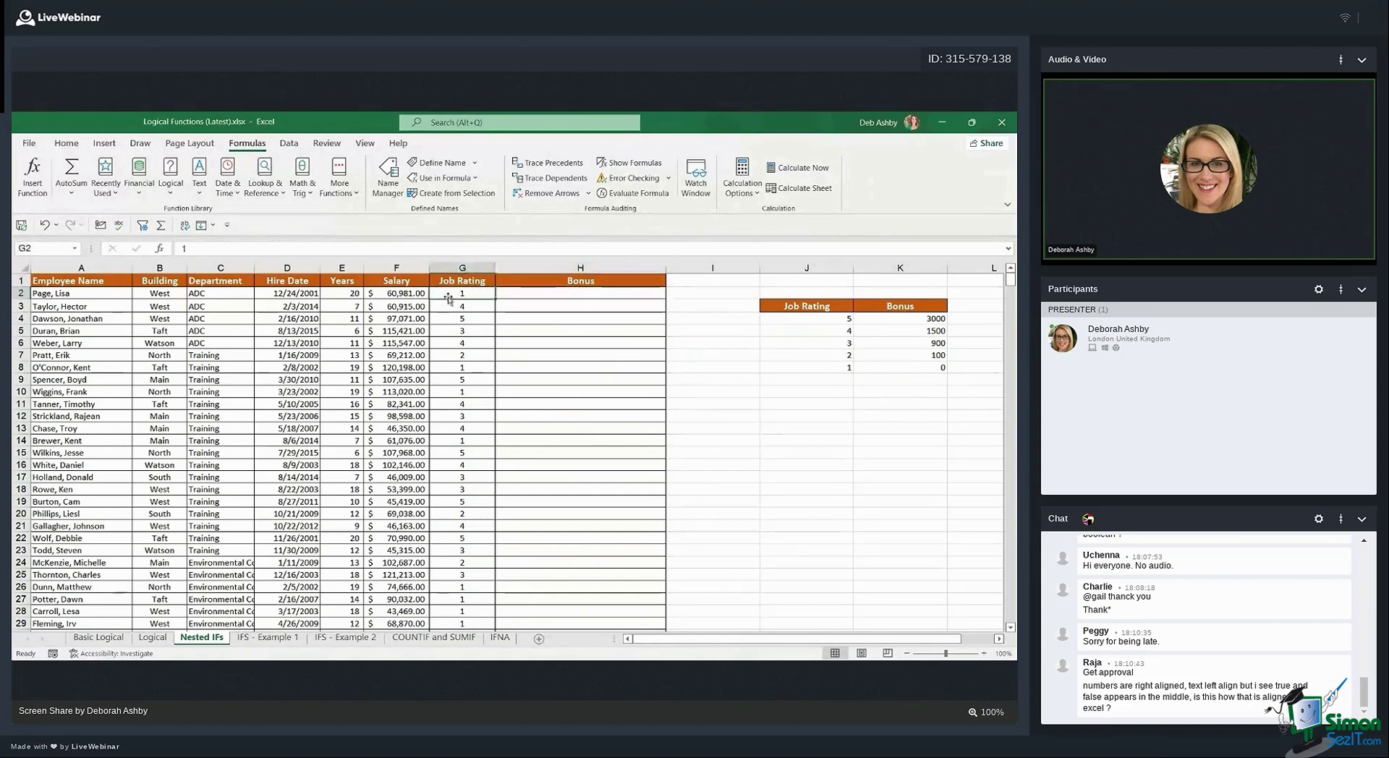
click(817, 322)
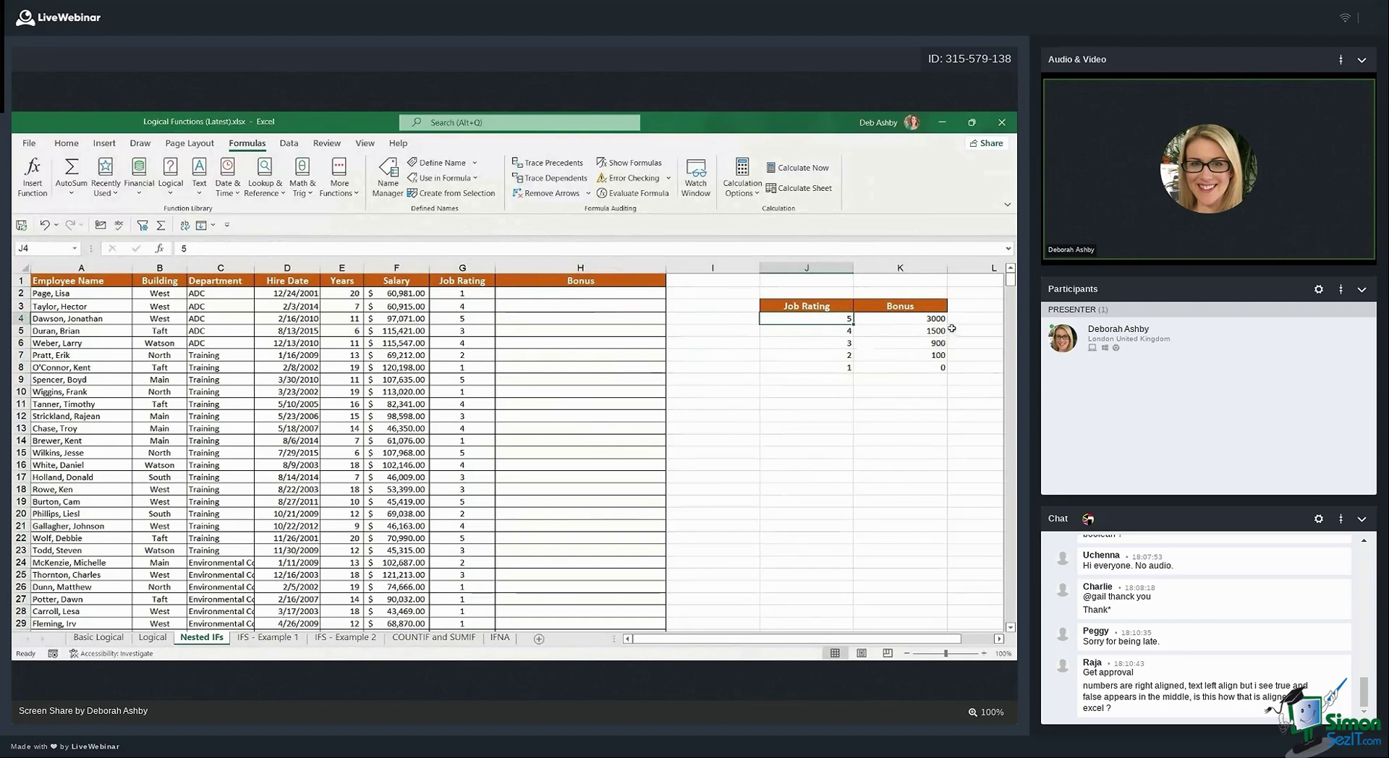
click(922, 321)
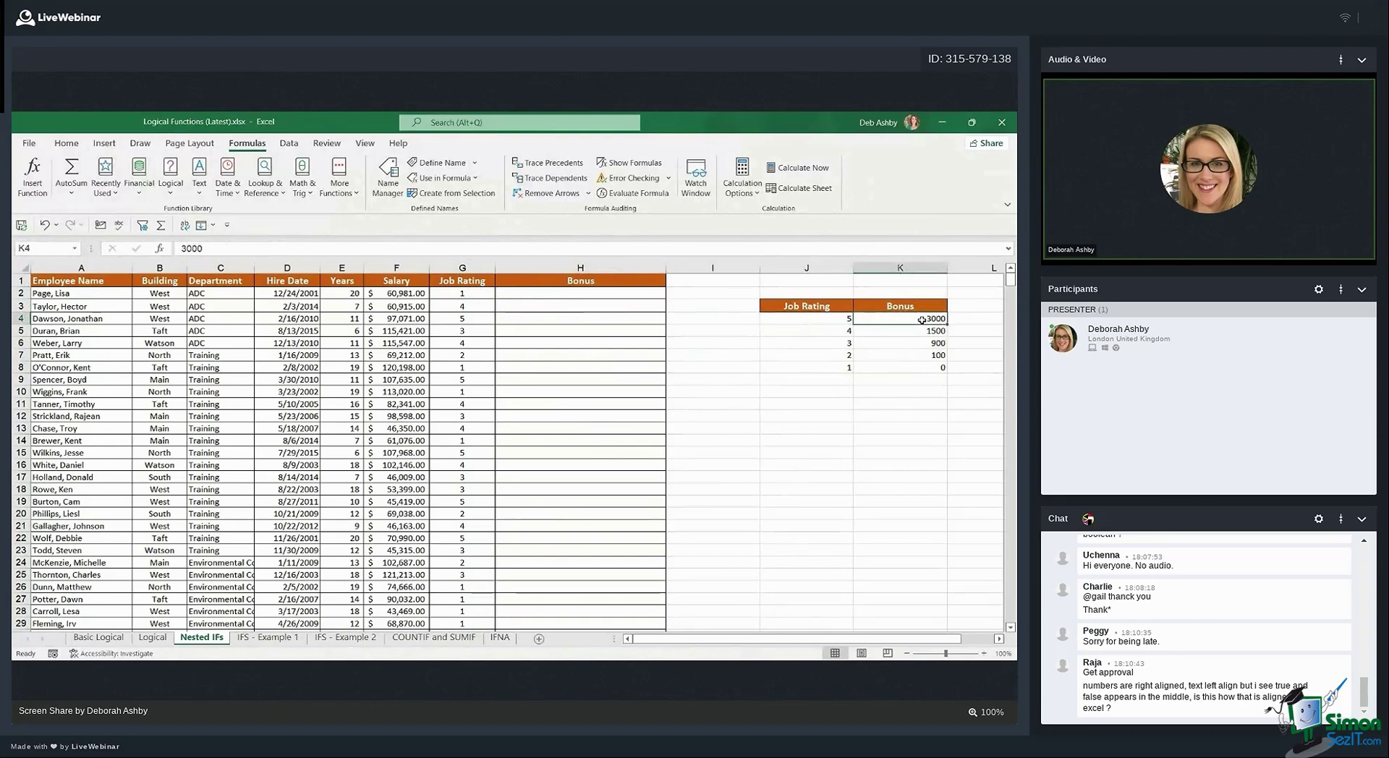
click(463, 293)
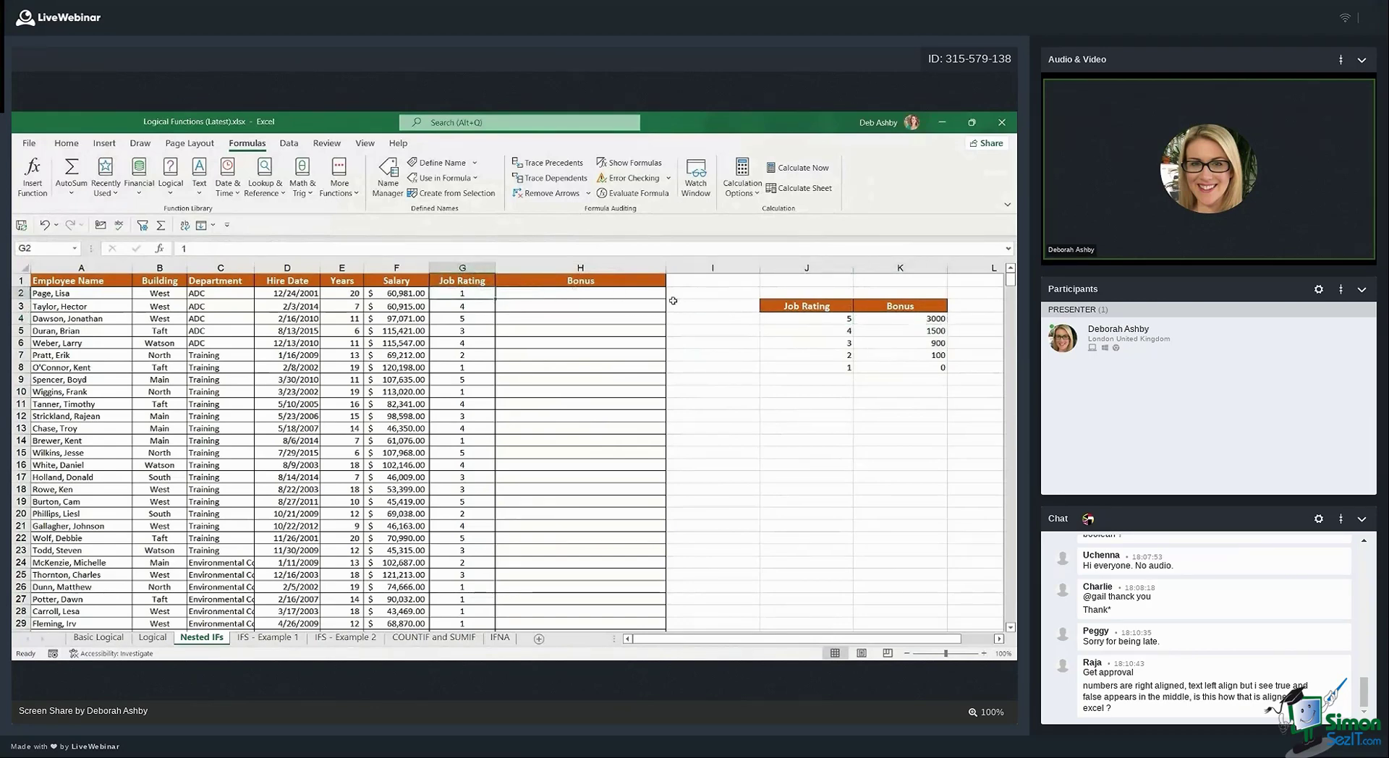
Examine the bonus assigned to each job rating from 4 down to 1 in the table J5:K8
click(811, 330)
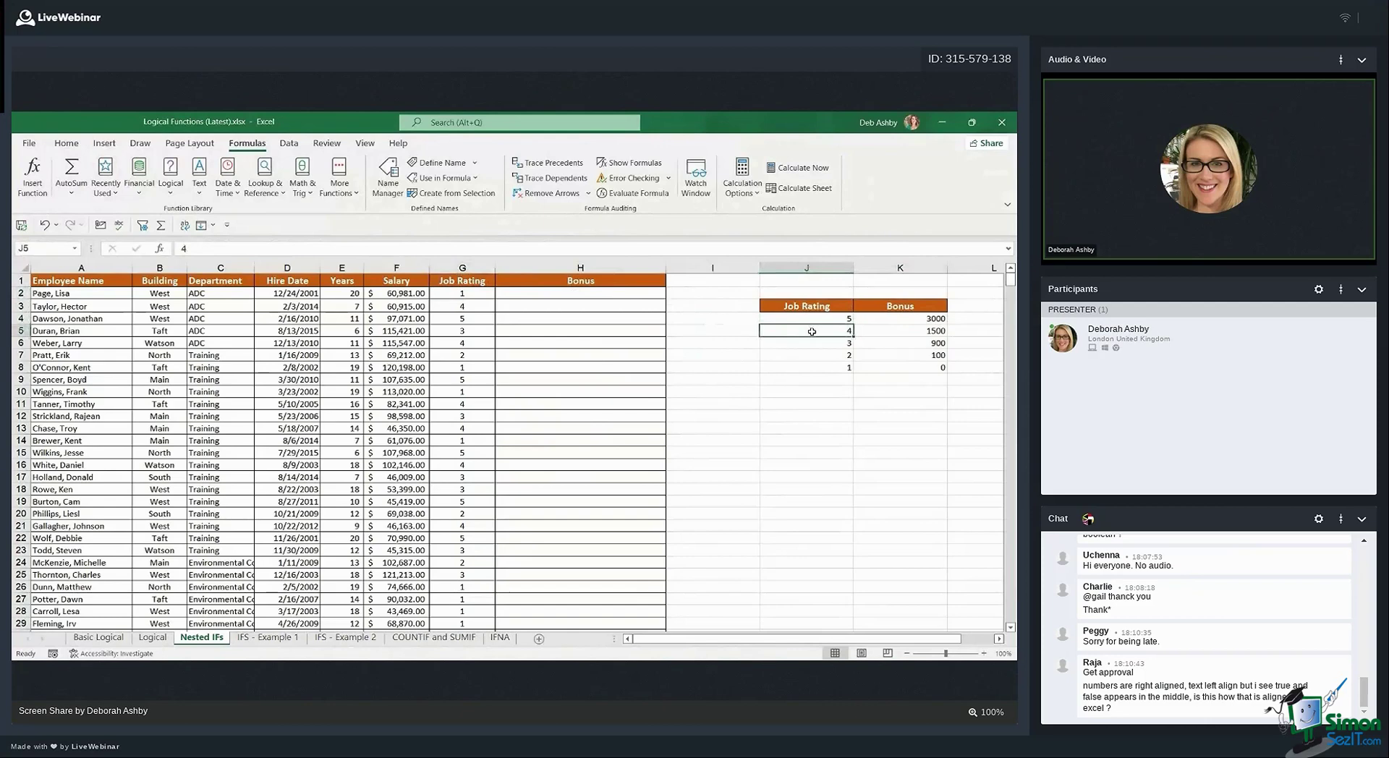
click(917, 330)
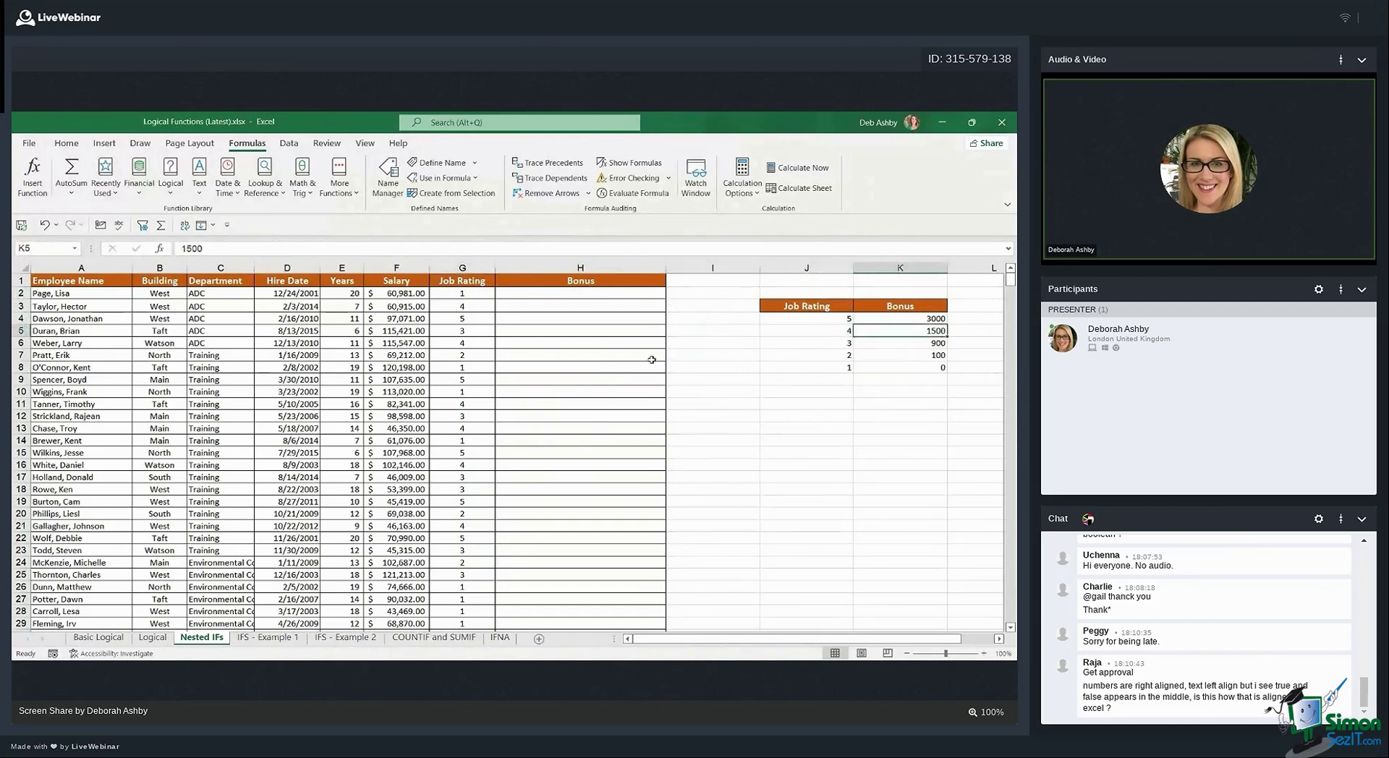
click(803, 343)
click(896, 344)
click(813, 357)
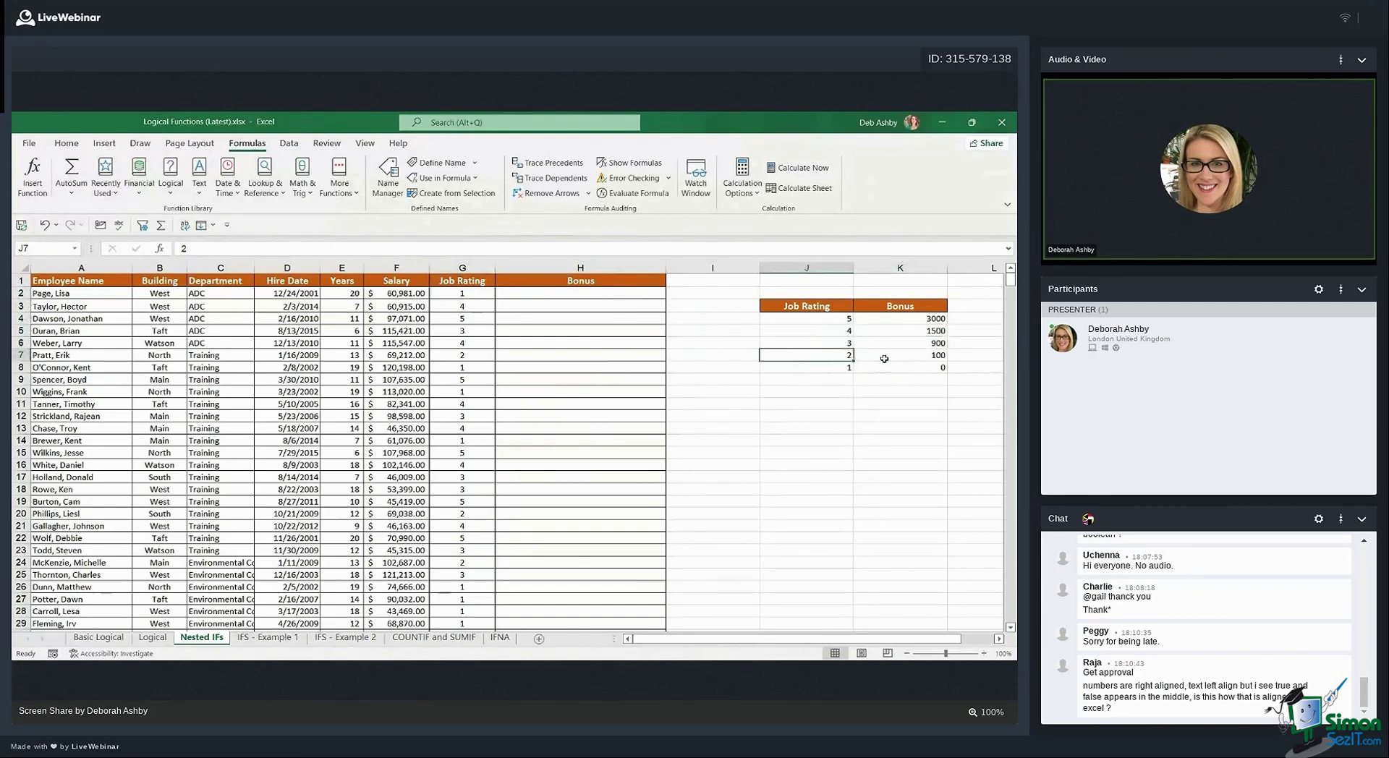
click(888, 358)
click(833, 368)
click(921, 369)
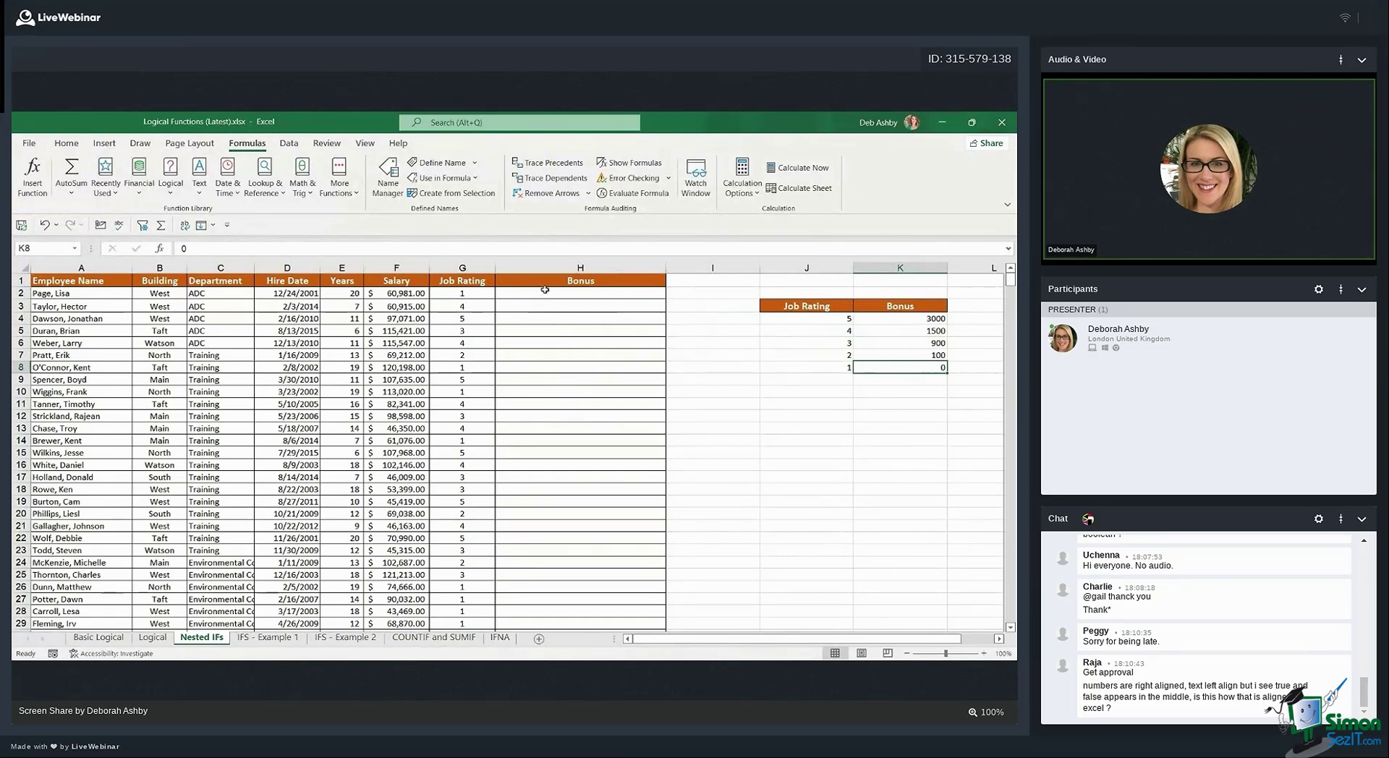
Begin an IF formula in H2 that tests G2=$J$4 and returns $K$4 if true
click(540, 292)
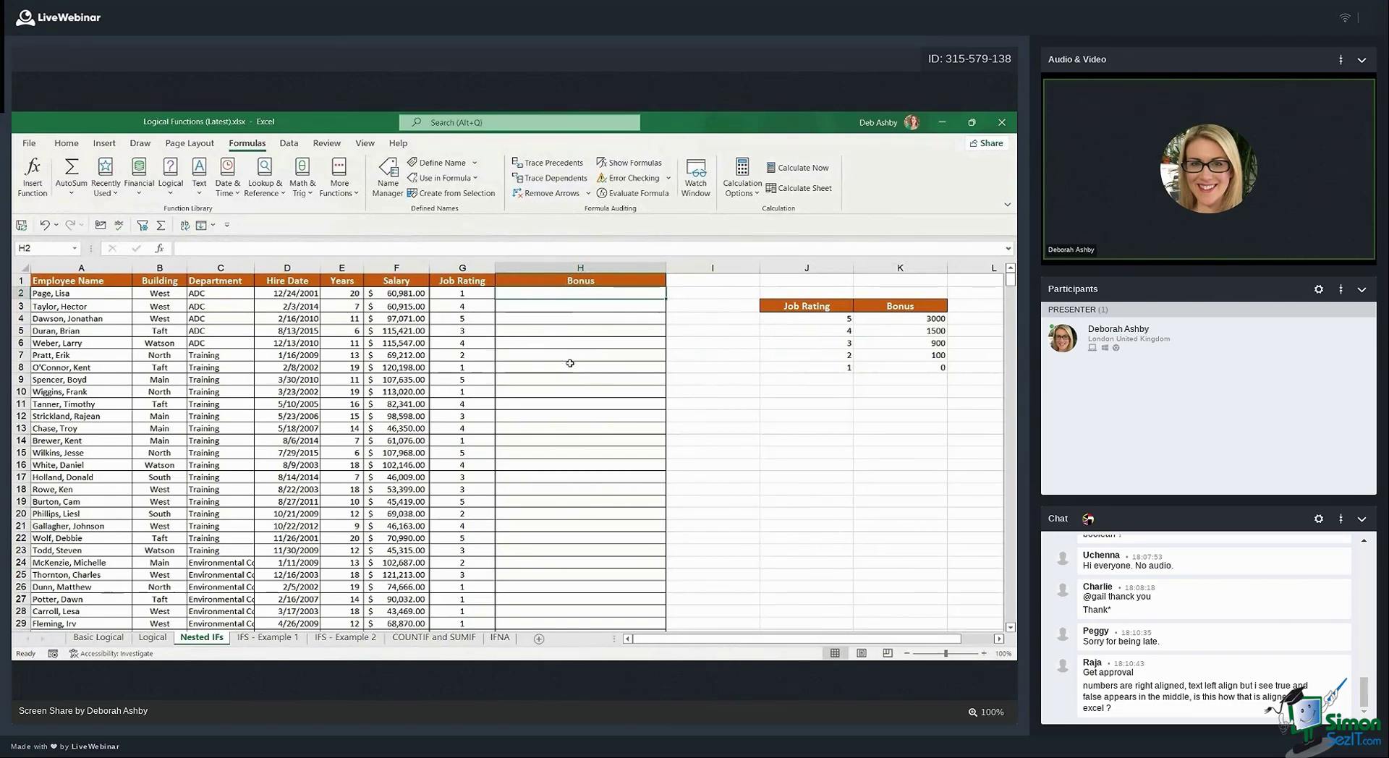
text(=)
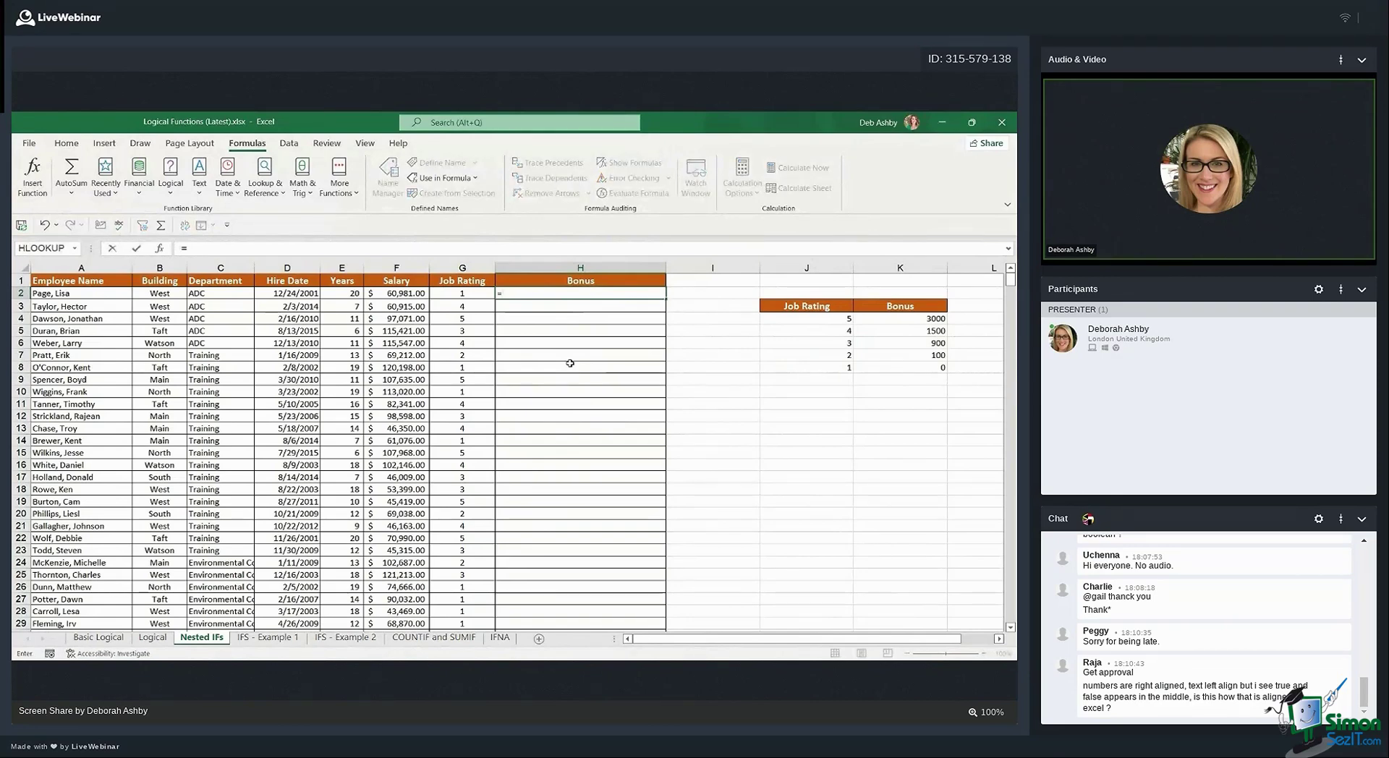
text(IF)
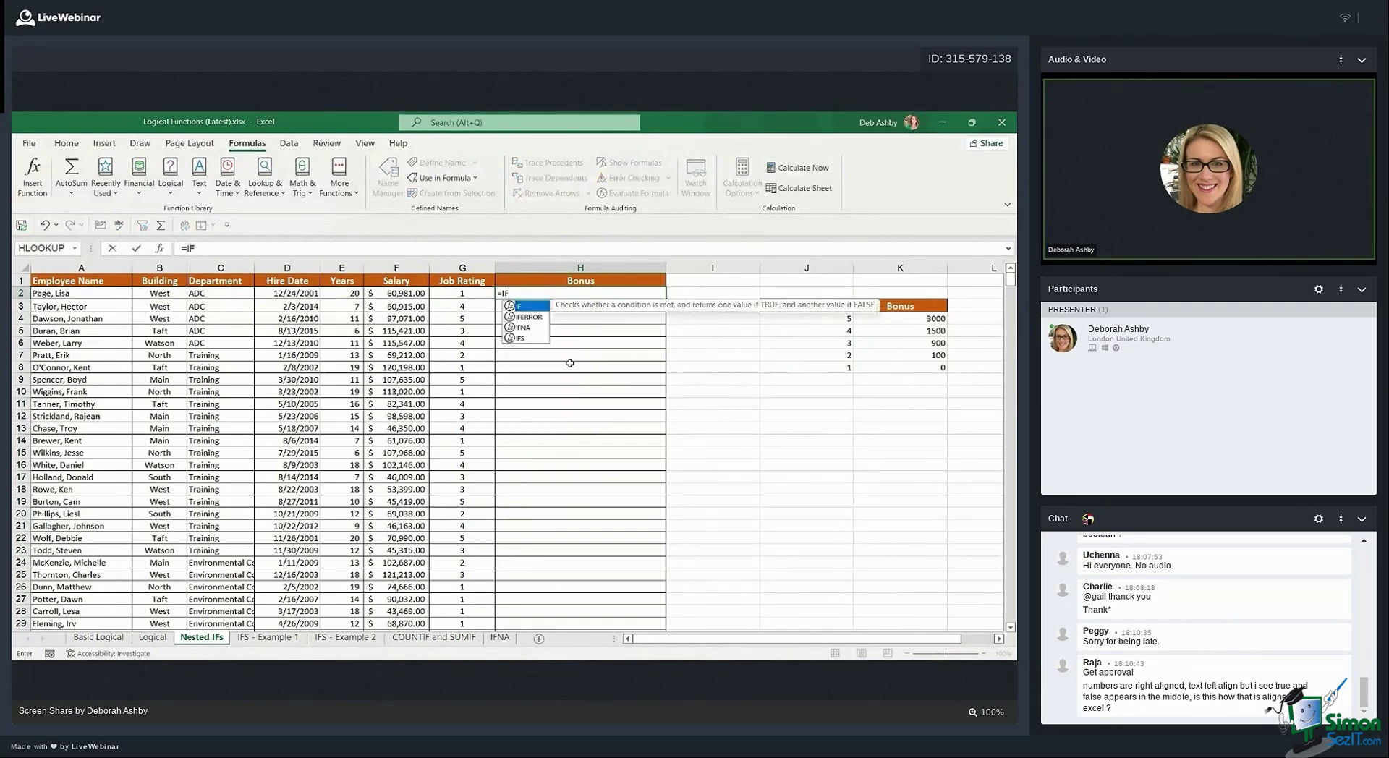
text(()
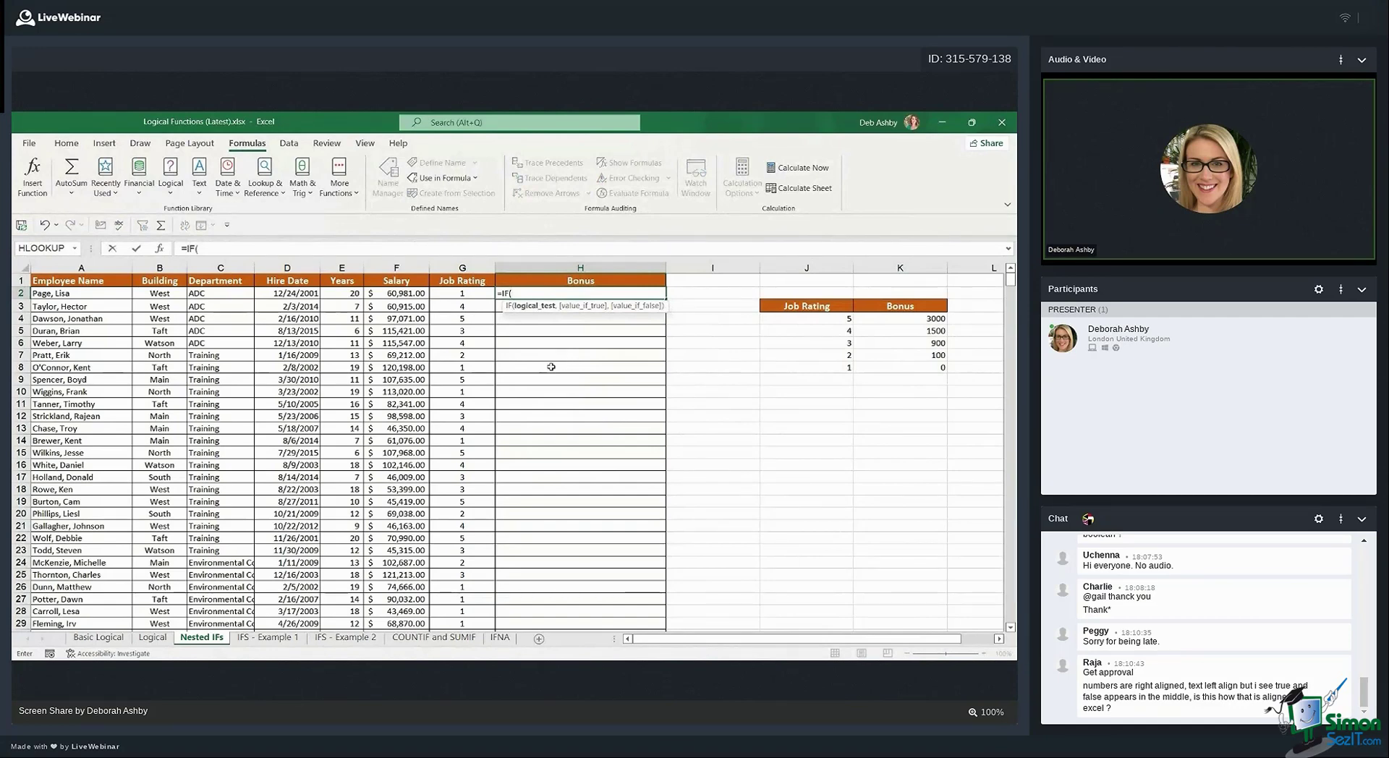
click(453, 293)
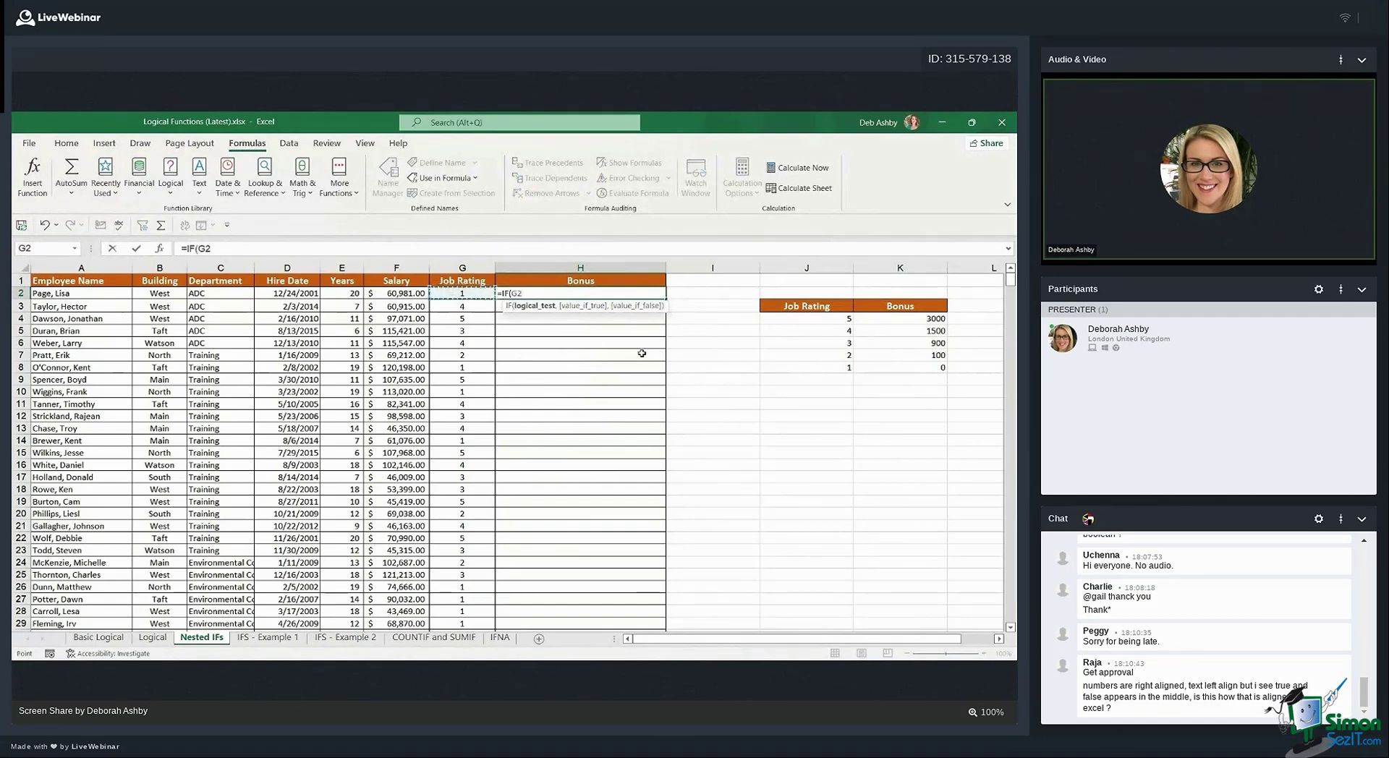
text(=)
click(809, 320)
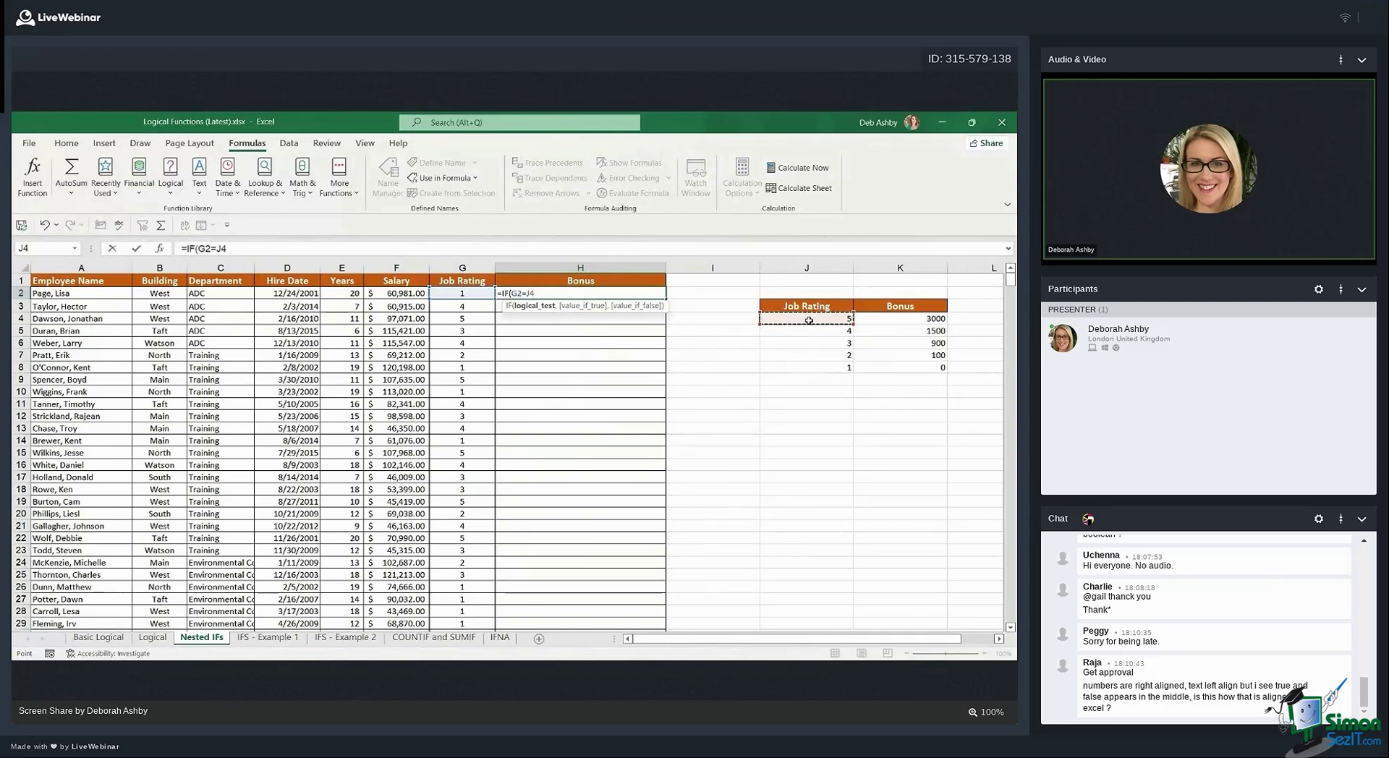
key(F4)
text(,)
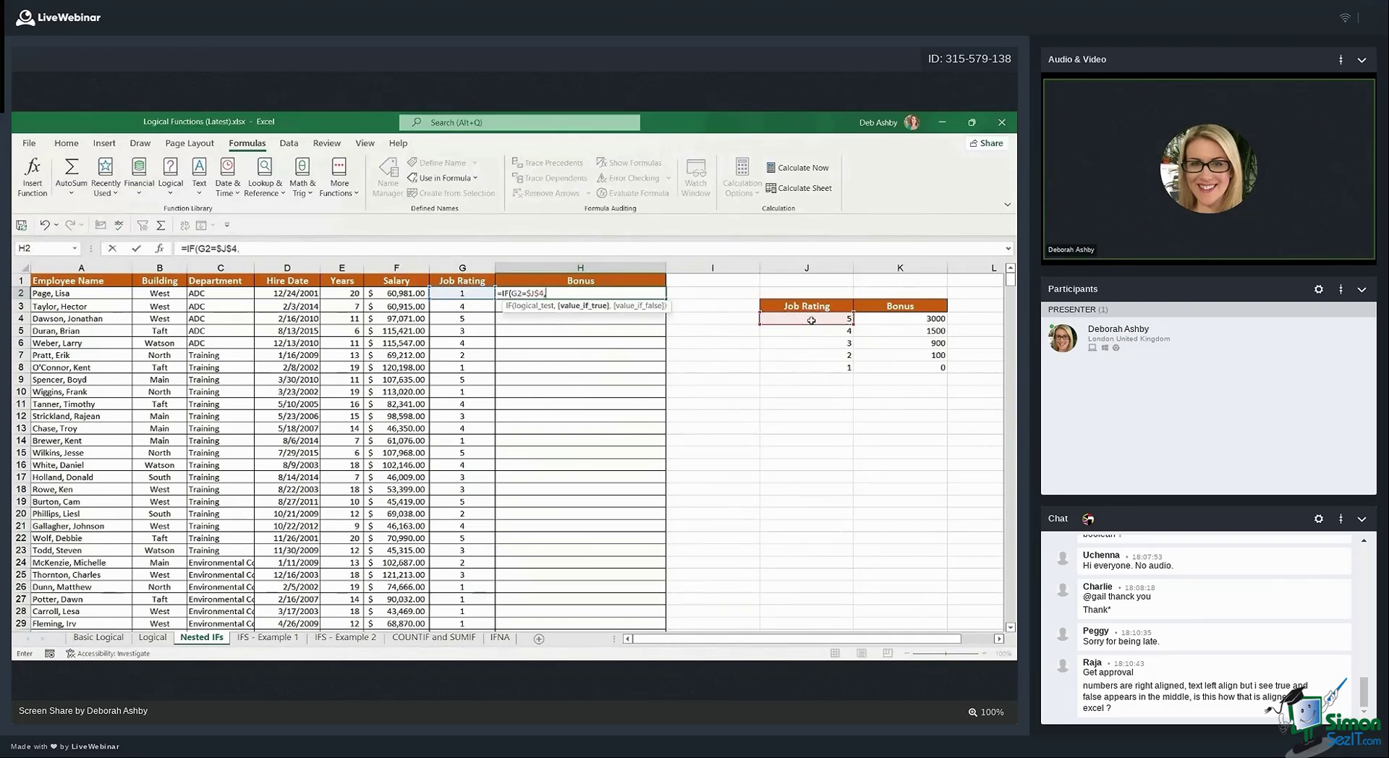
click(922, 319)
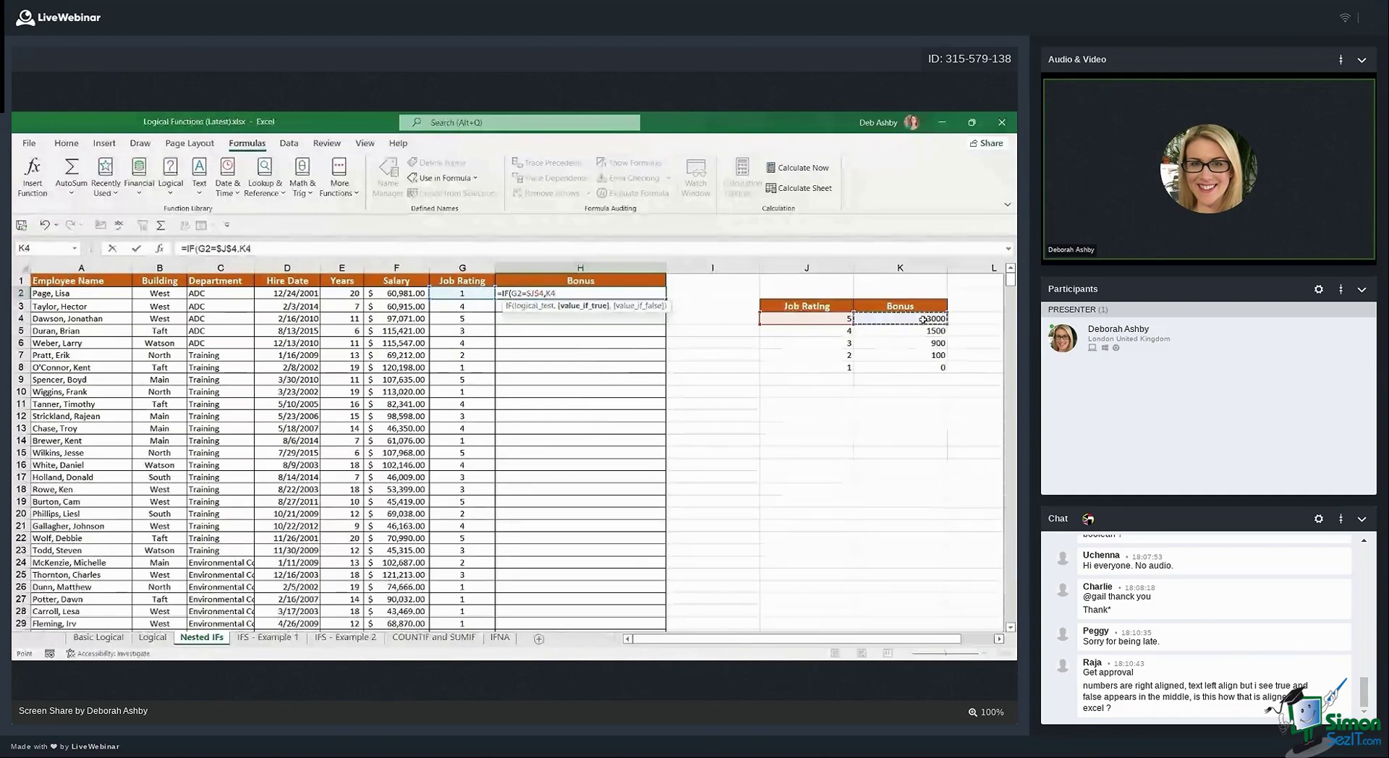
key(F4)
text(,)
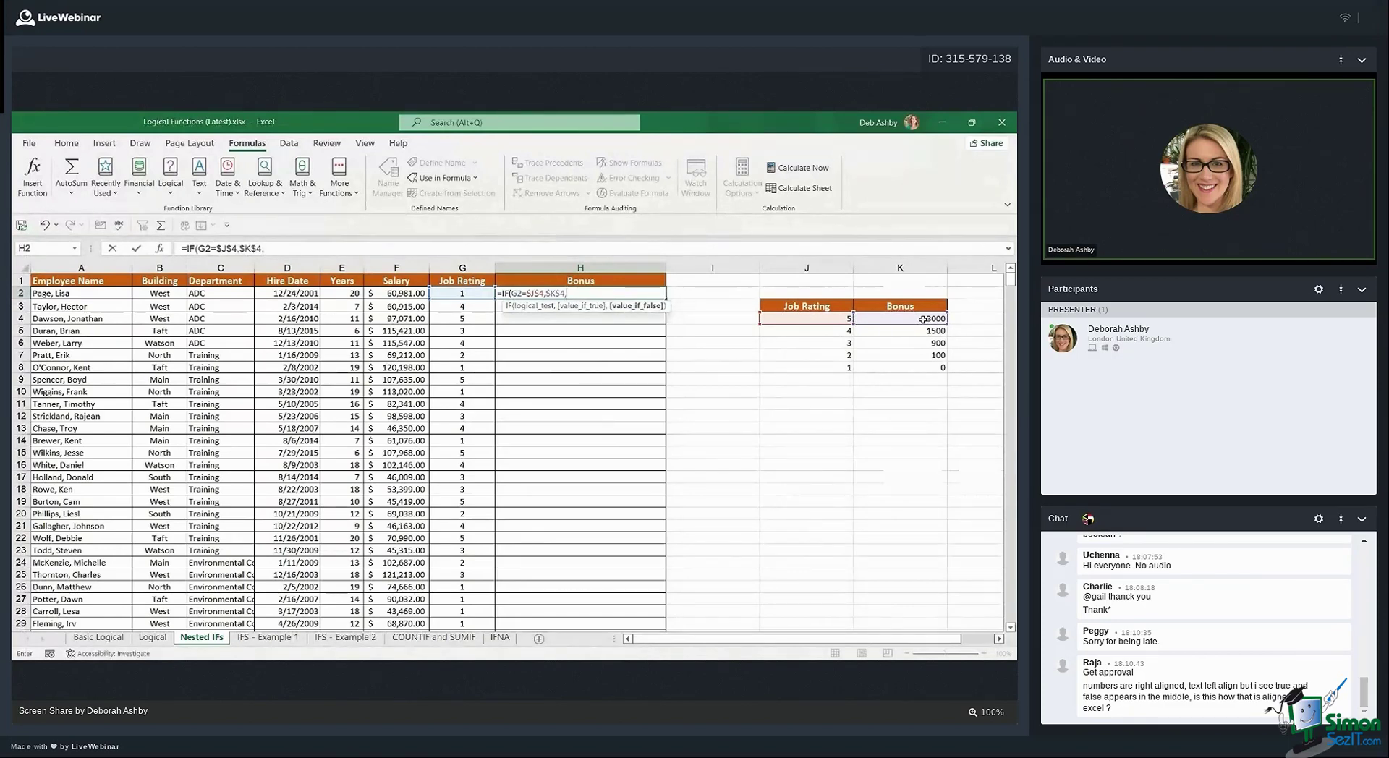
Nest a second IF as the false value in H2, testing G2=$J$5 and returning $K$5 if true
text(IF)
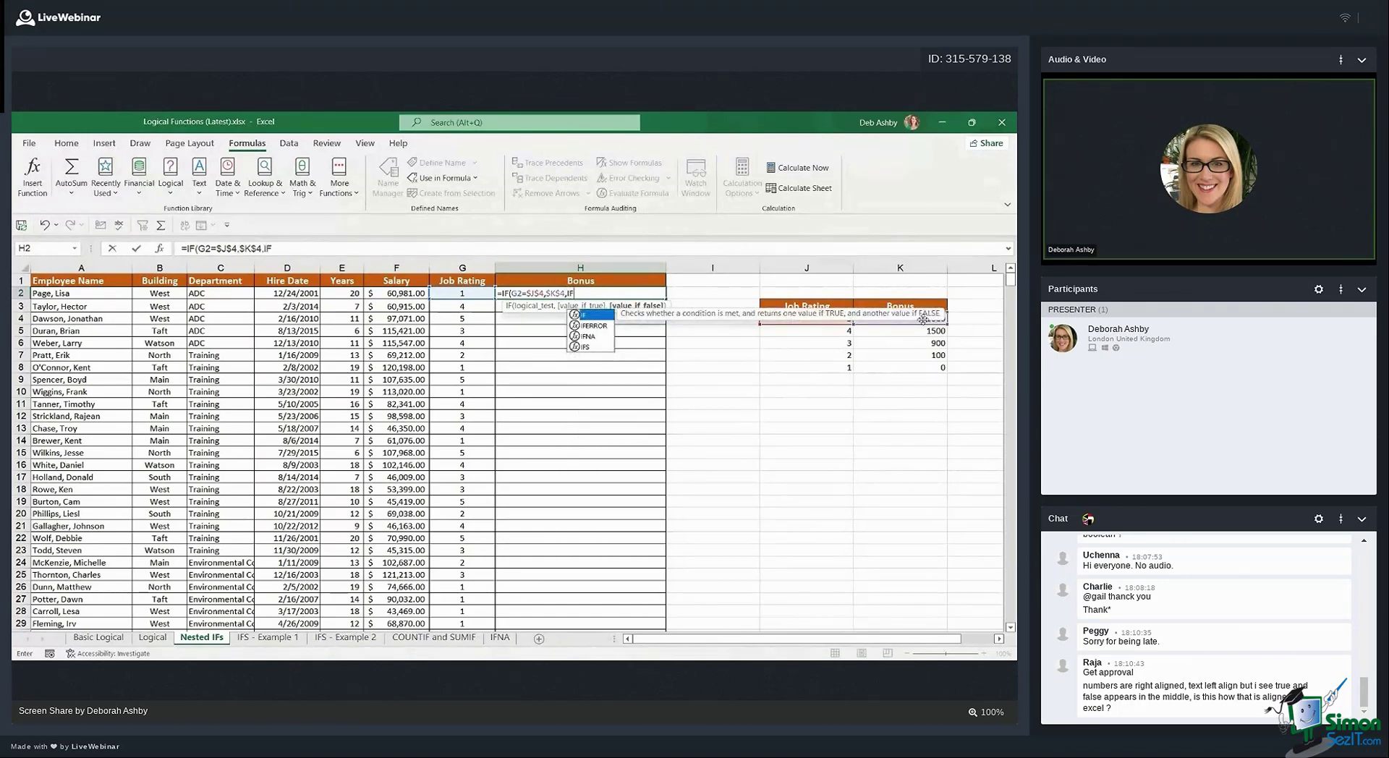
text(()
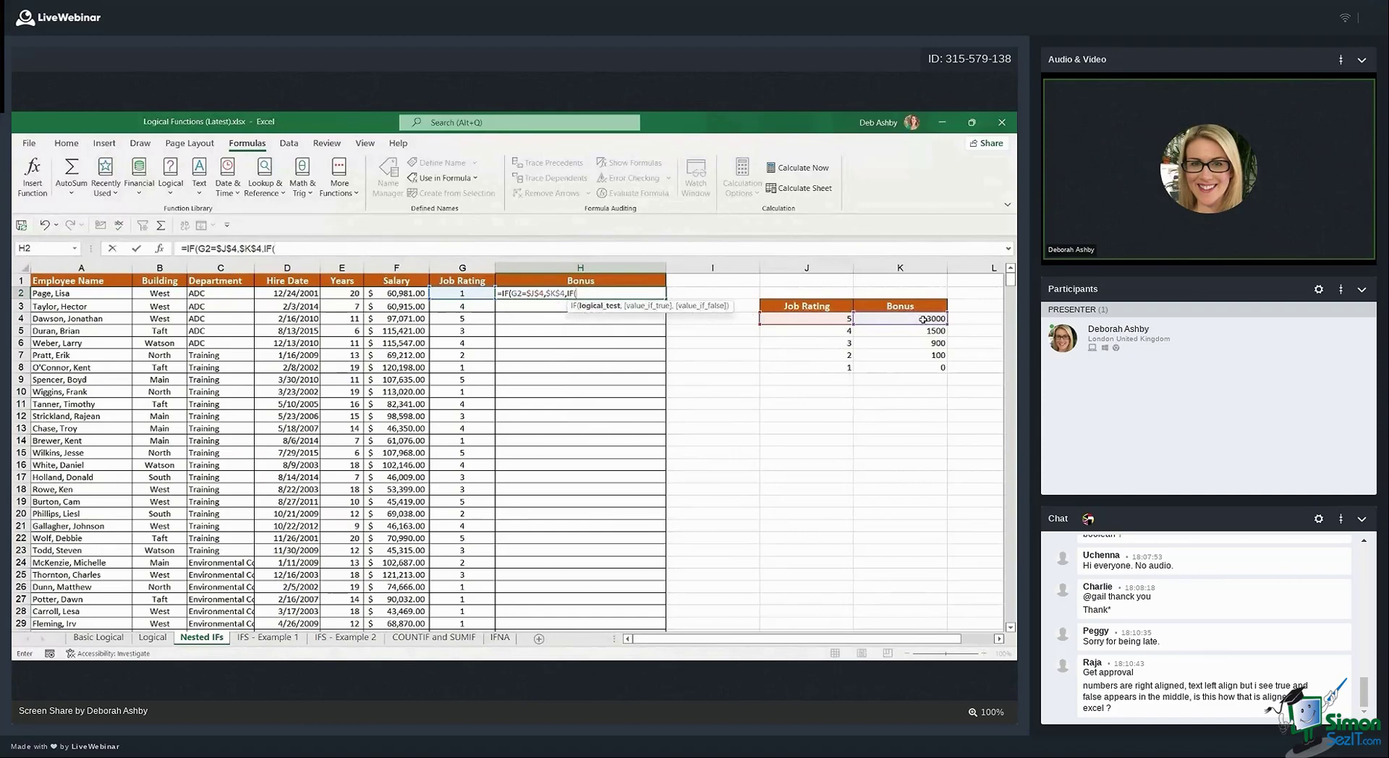
click(464, 293)
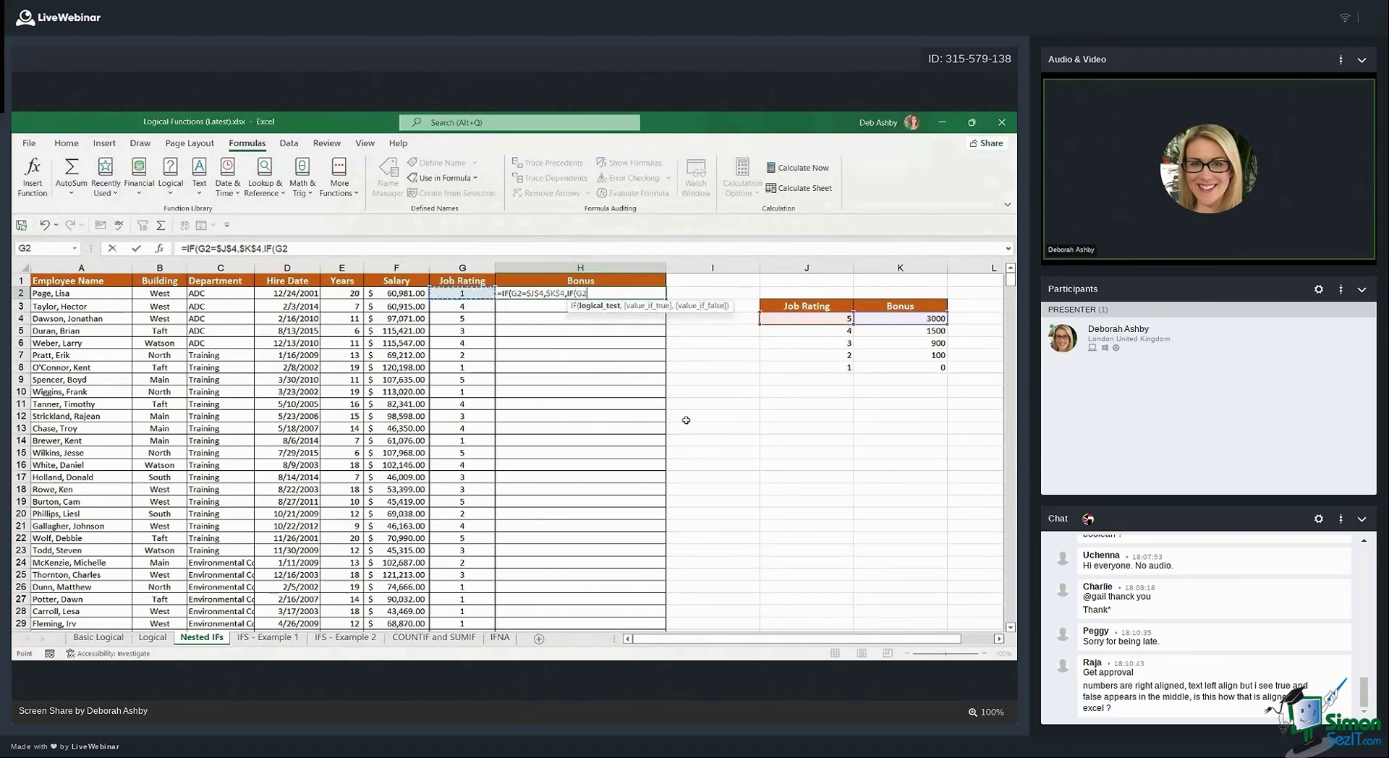
text(=)
click(805, 336)
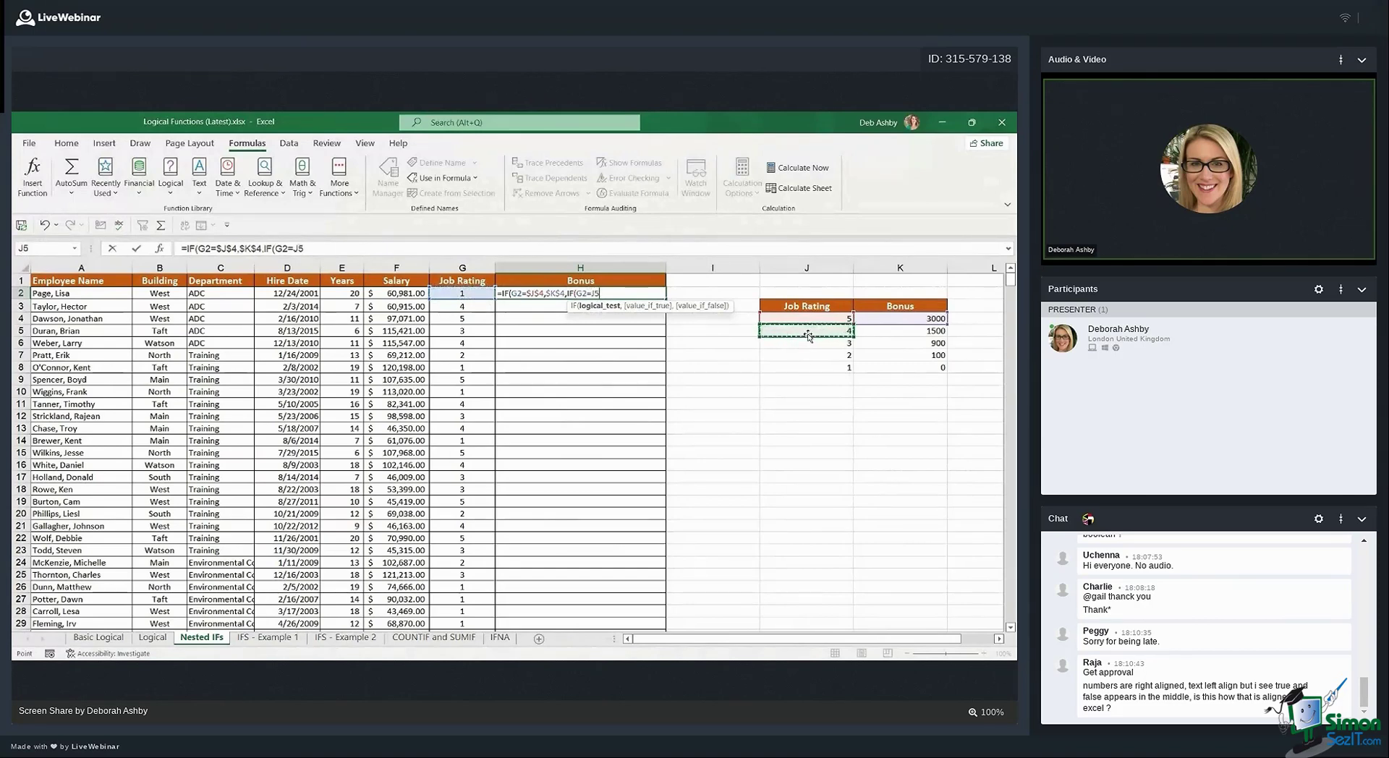
key(F4)
text(,)
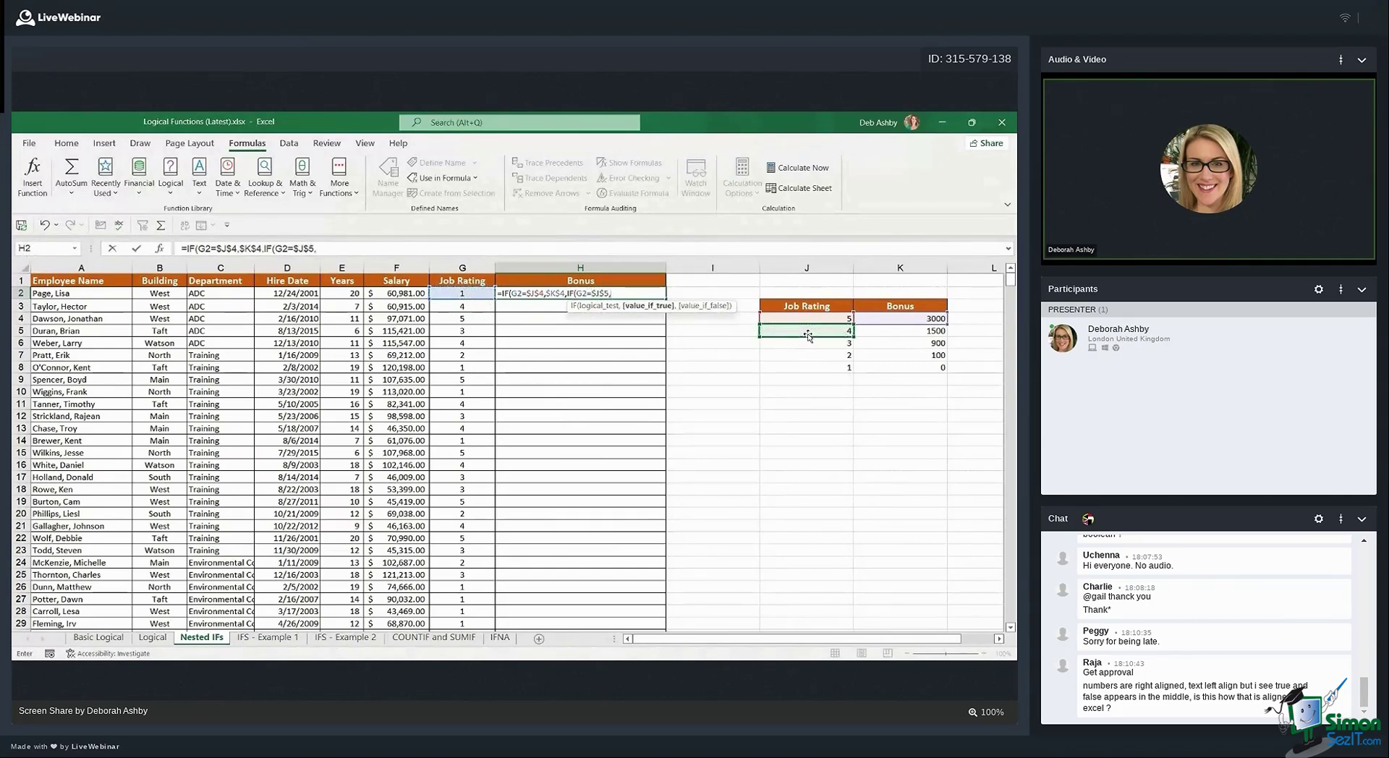
click(899, 330)
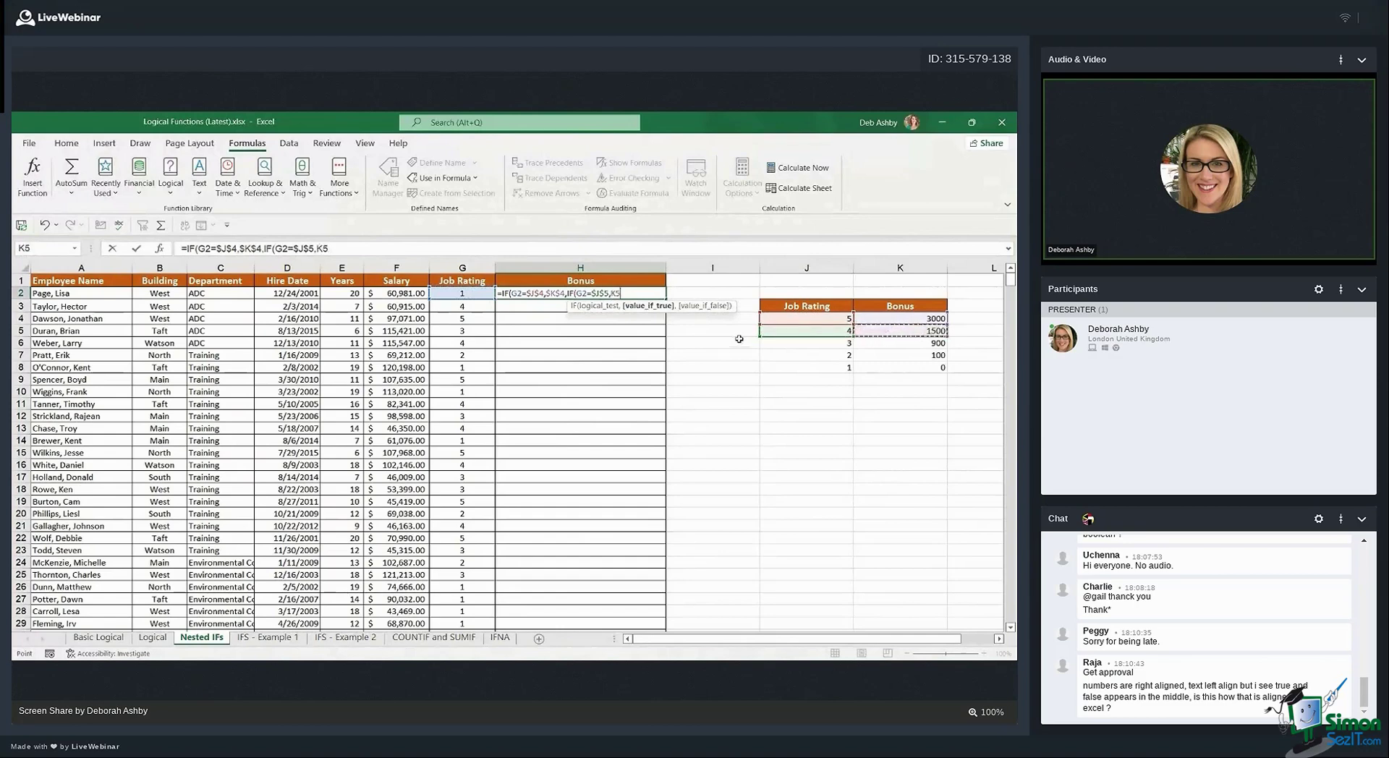
key(F4)
text(,)
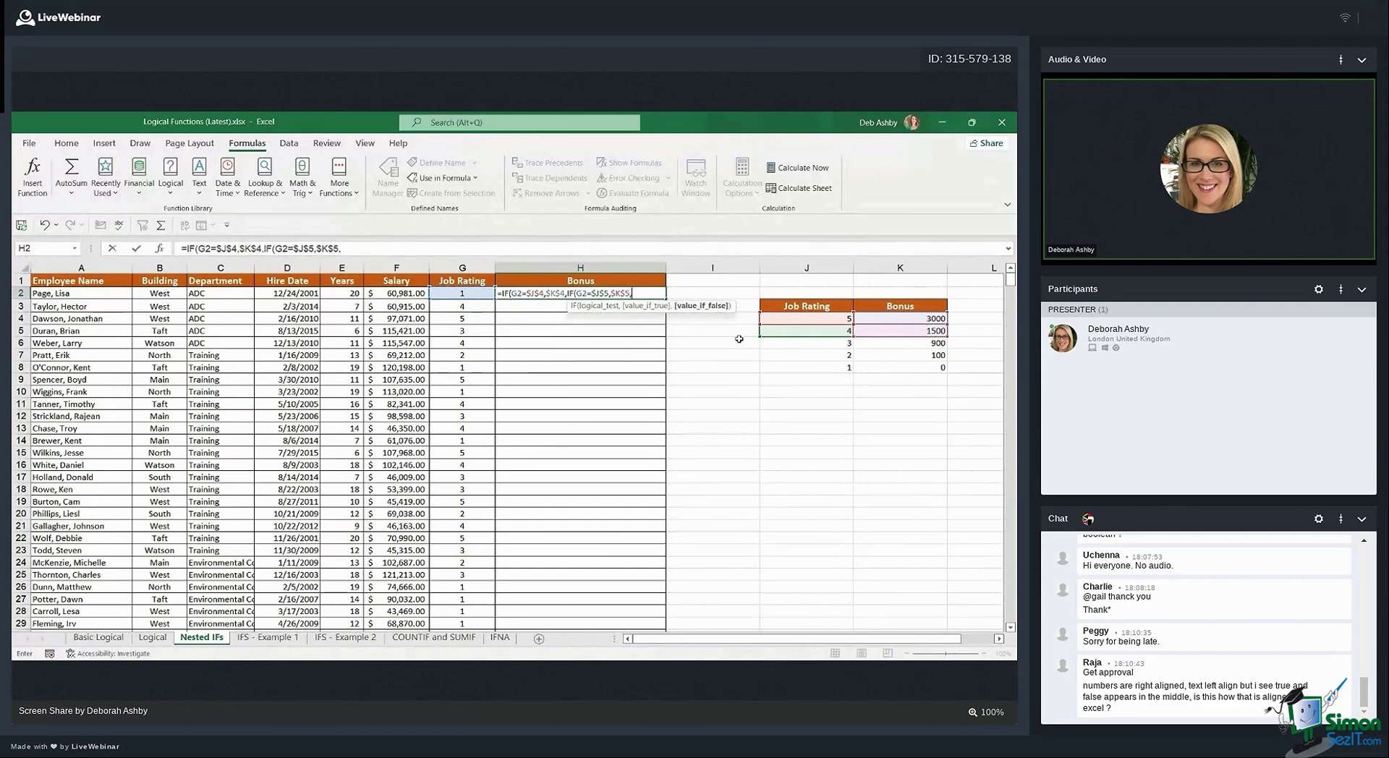
Nest a third IF in the H2 formula, testing G2=$J$6 and returning $K$6 if true
text(IF()
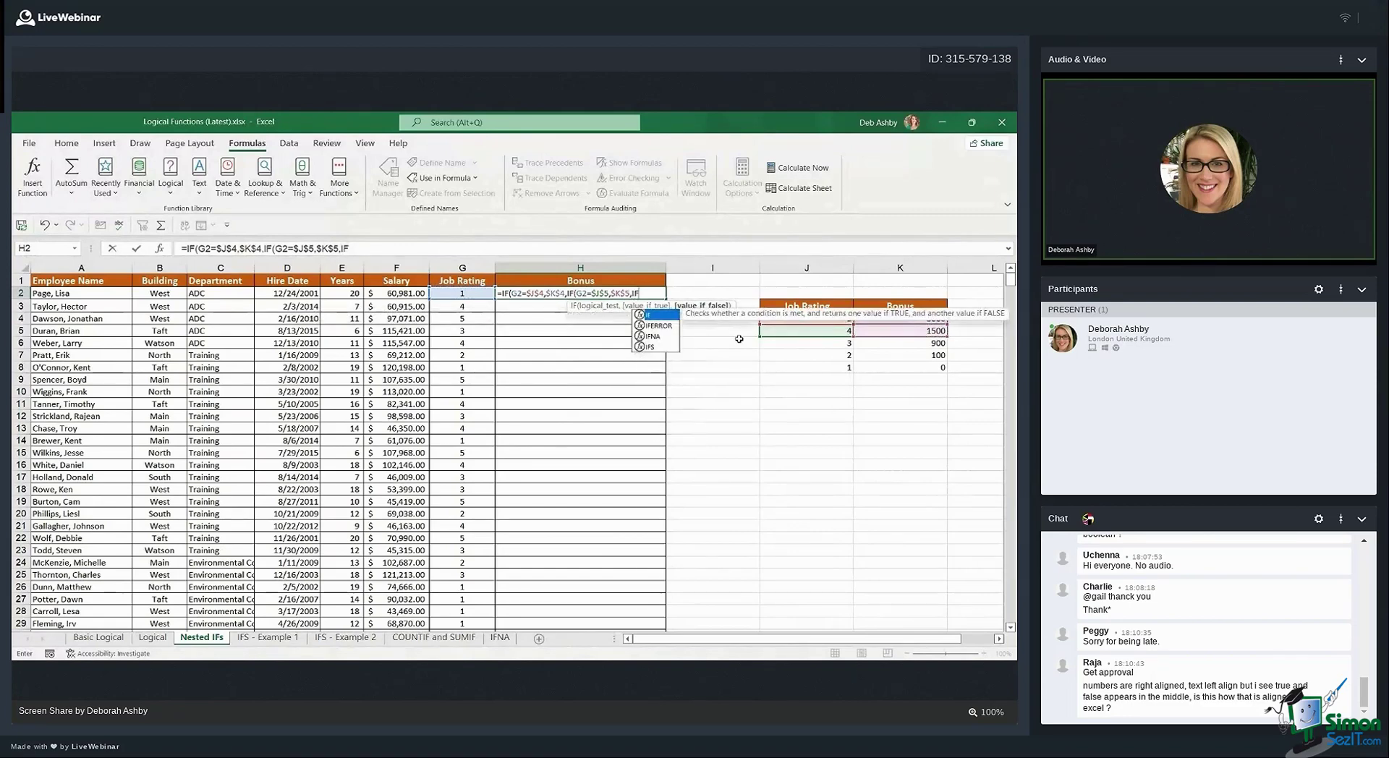
click(462, 292)
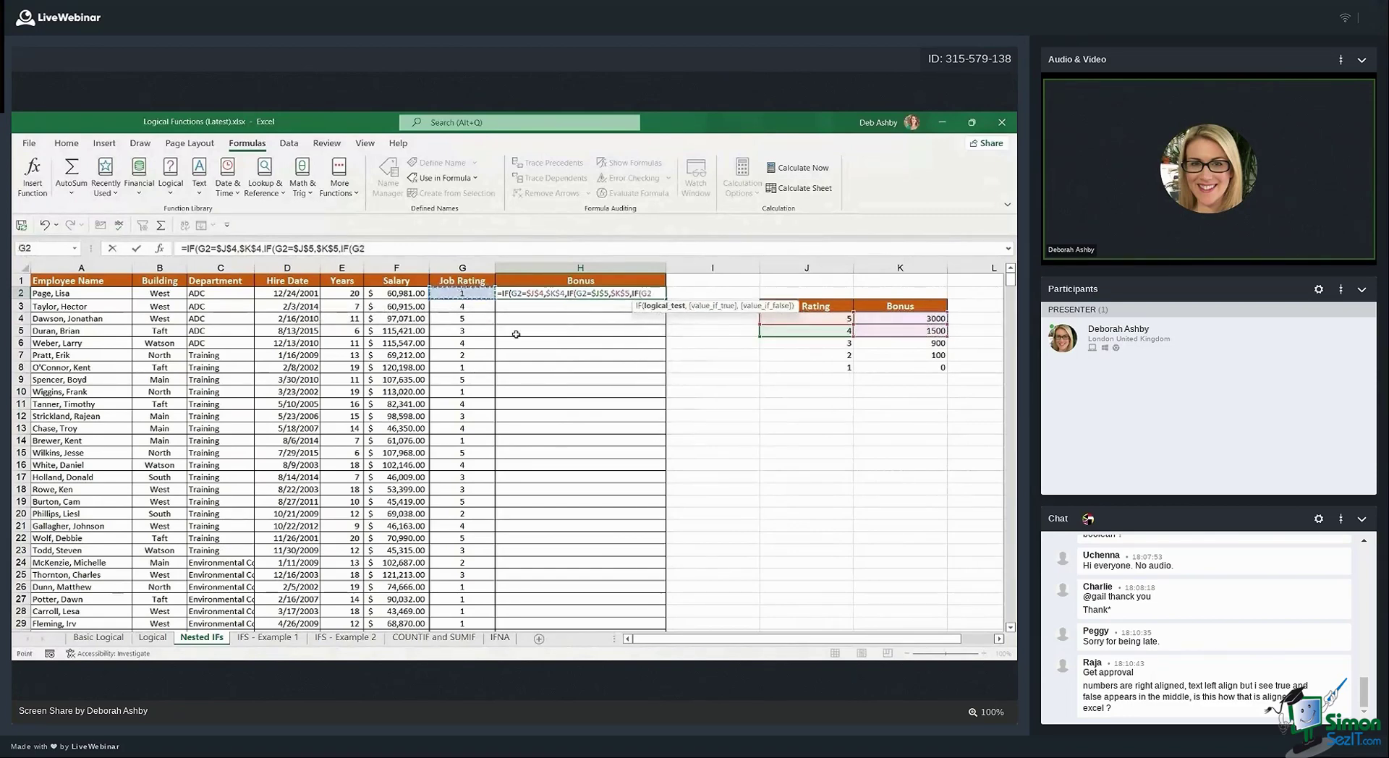
text(=)
click(813, 345)
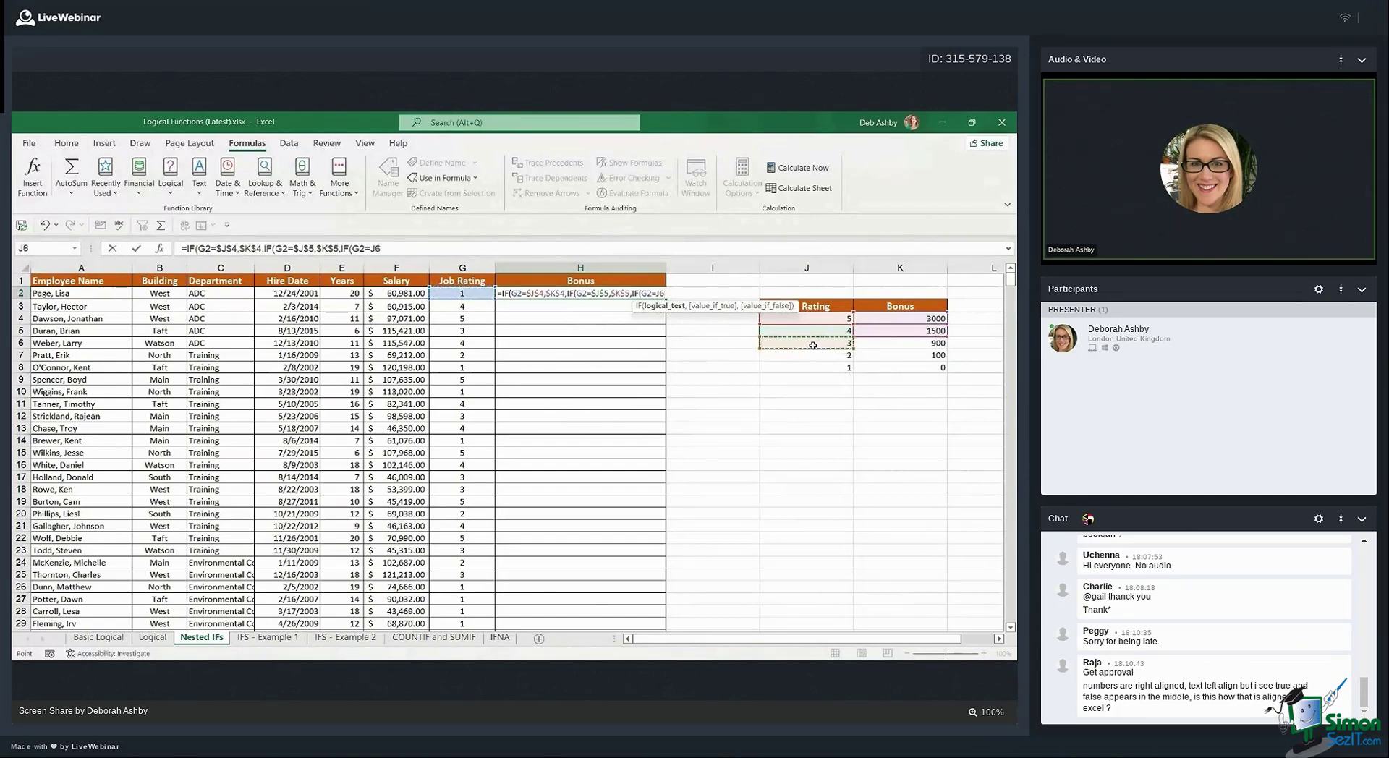
key(F4)
text(,)
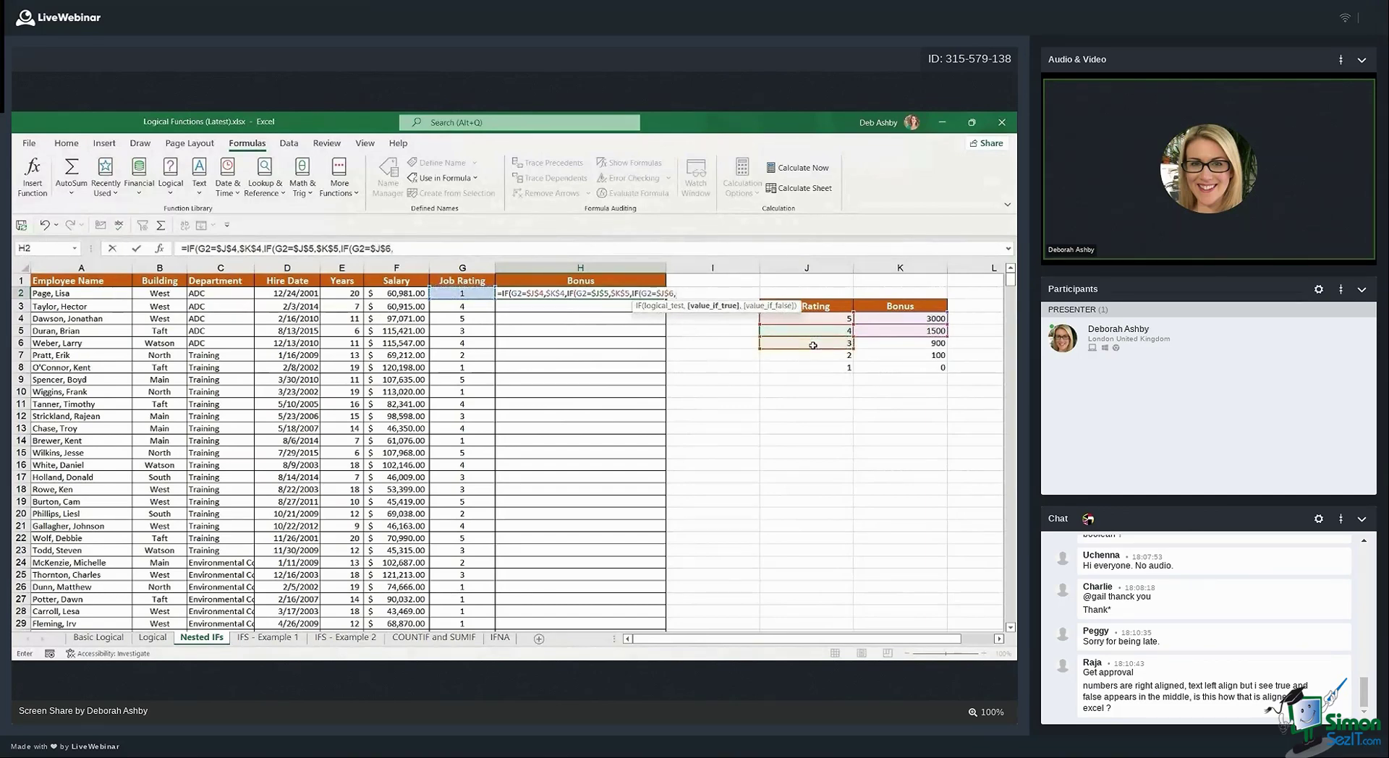
click(891, 345)
key(F4)
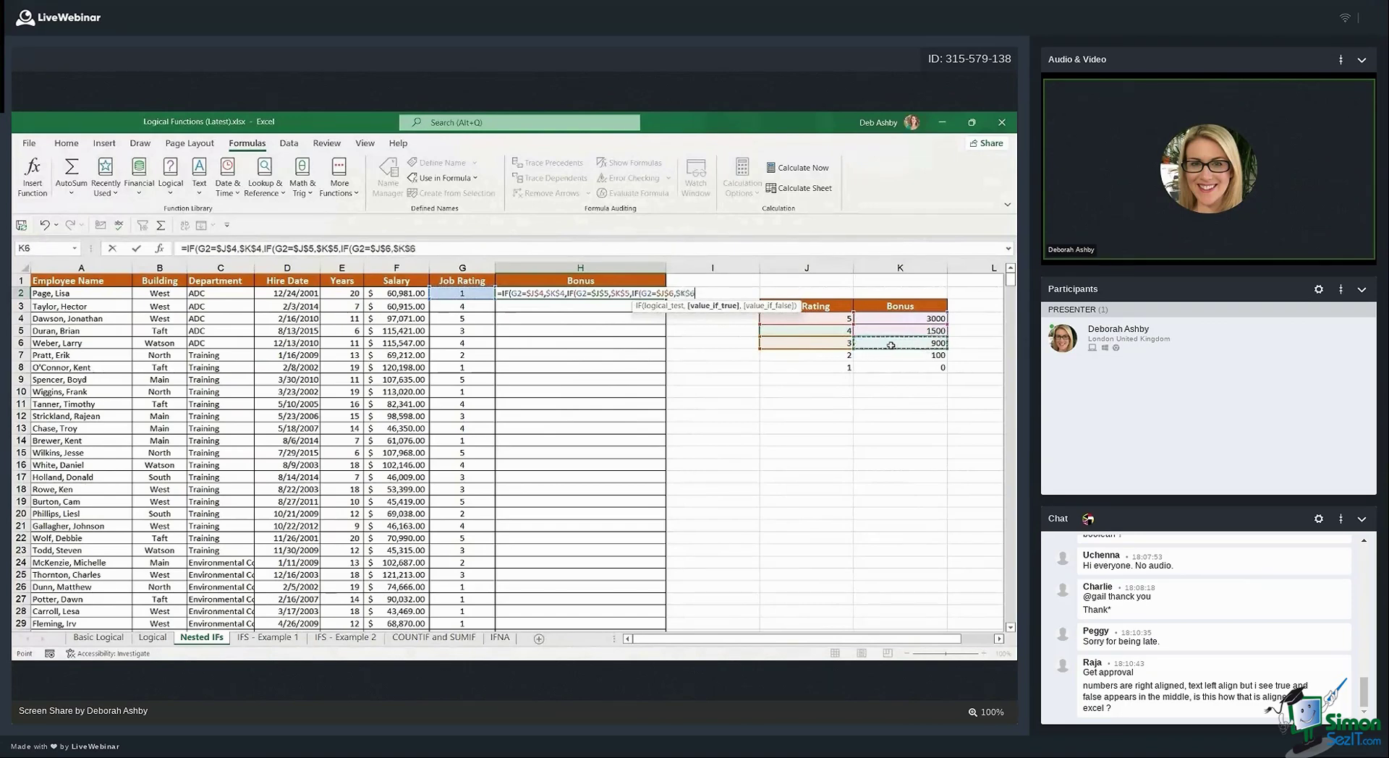
Nest a fourth IF in the H2 formula, testing G2=$J$7 and returning $K$7 if true
text(,IF)
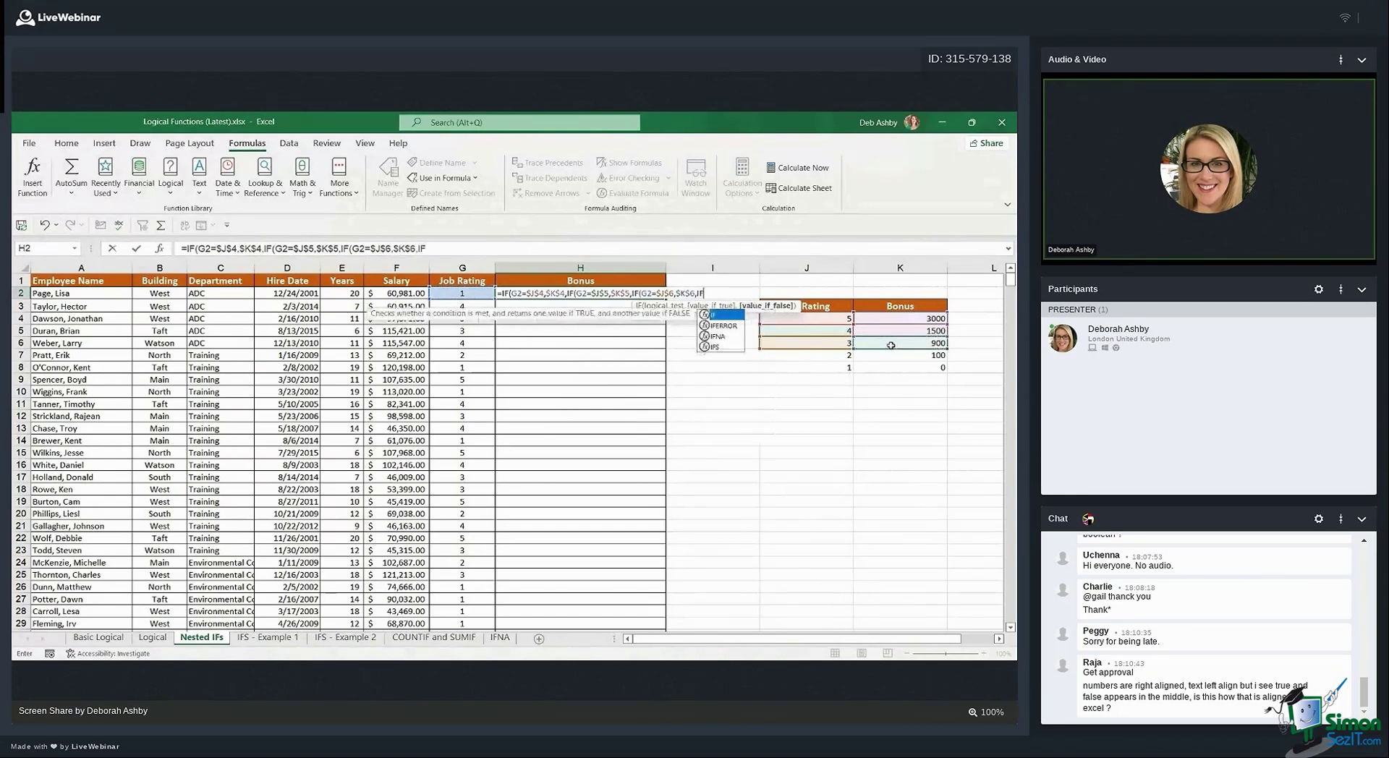
text(()
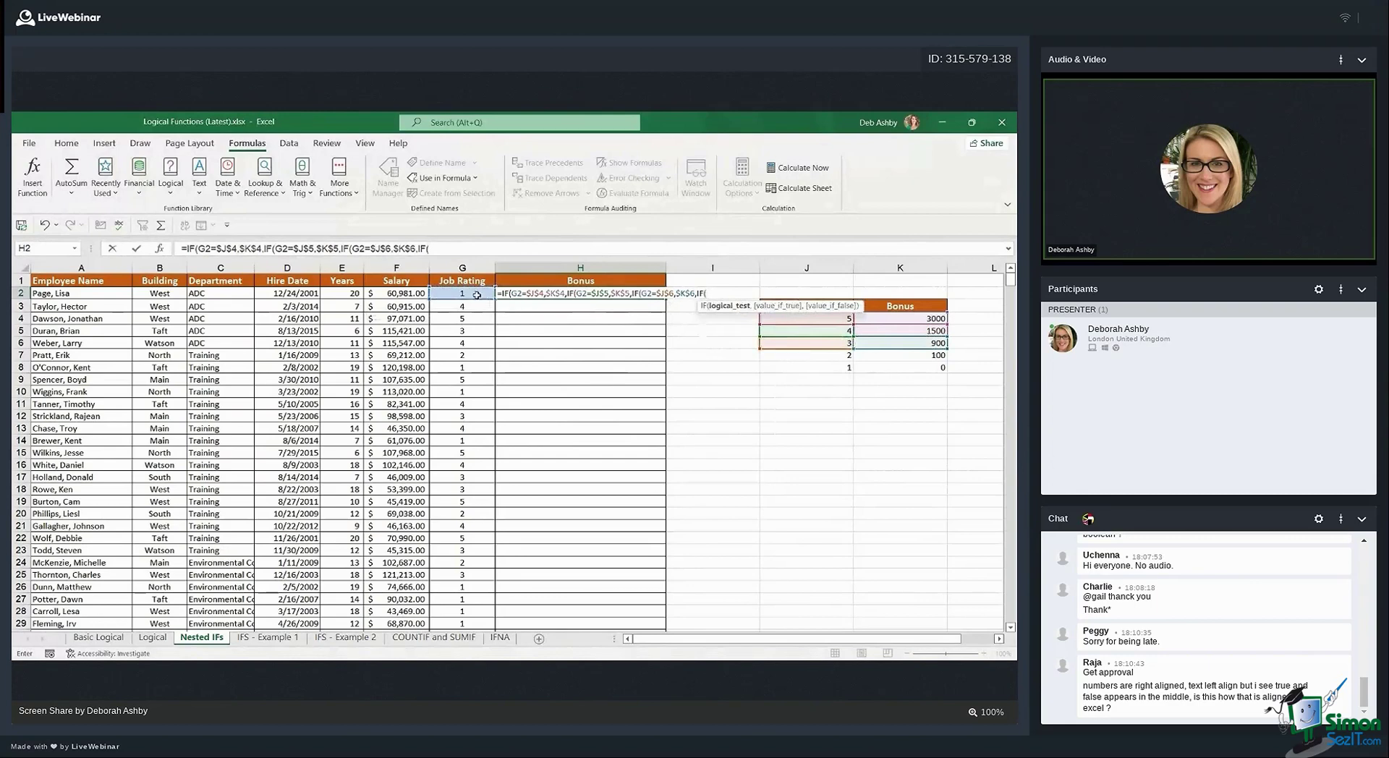
click(462, 293)
text(=)
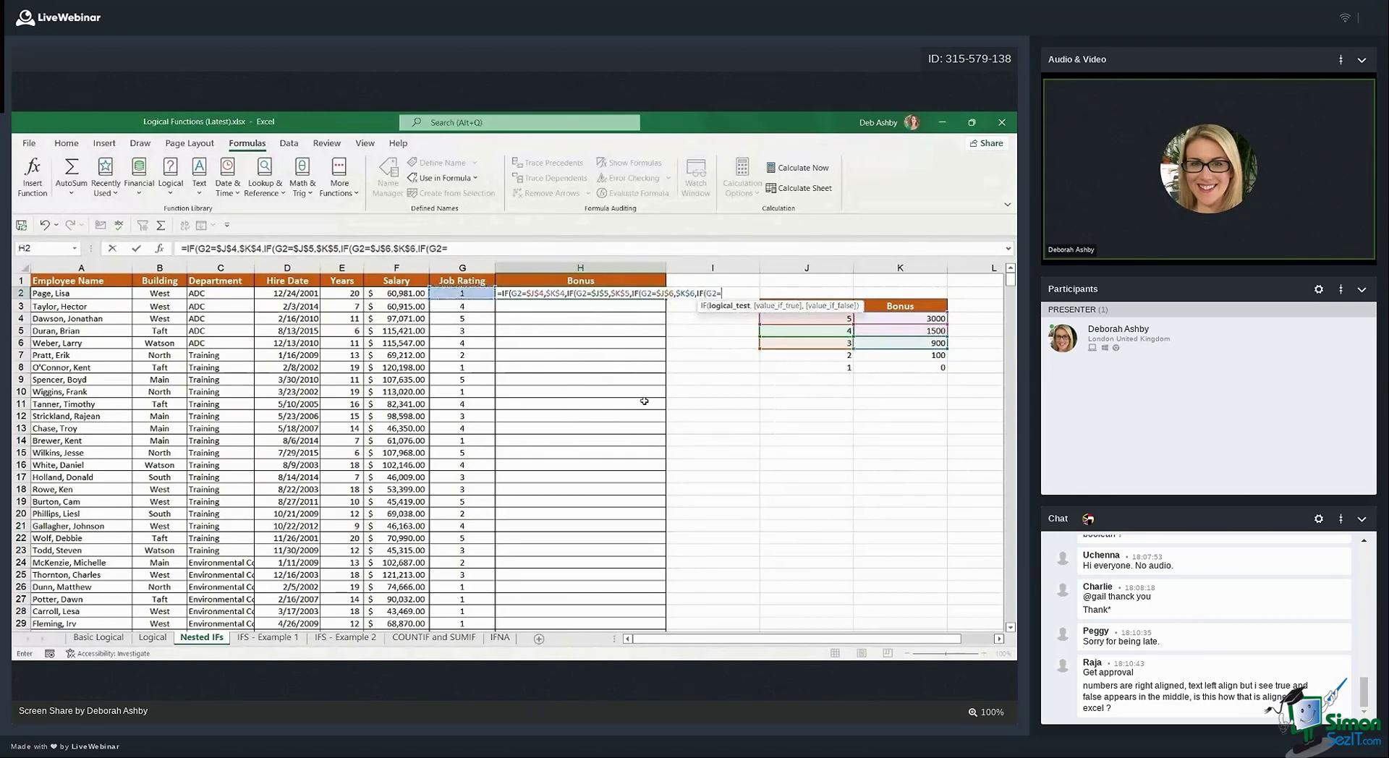
click(822, 355)
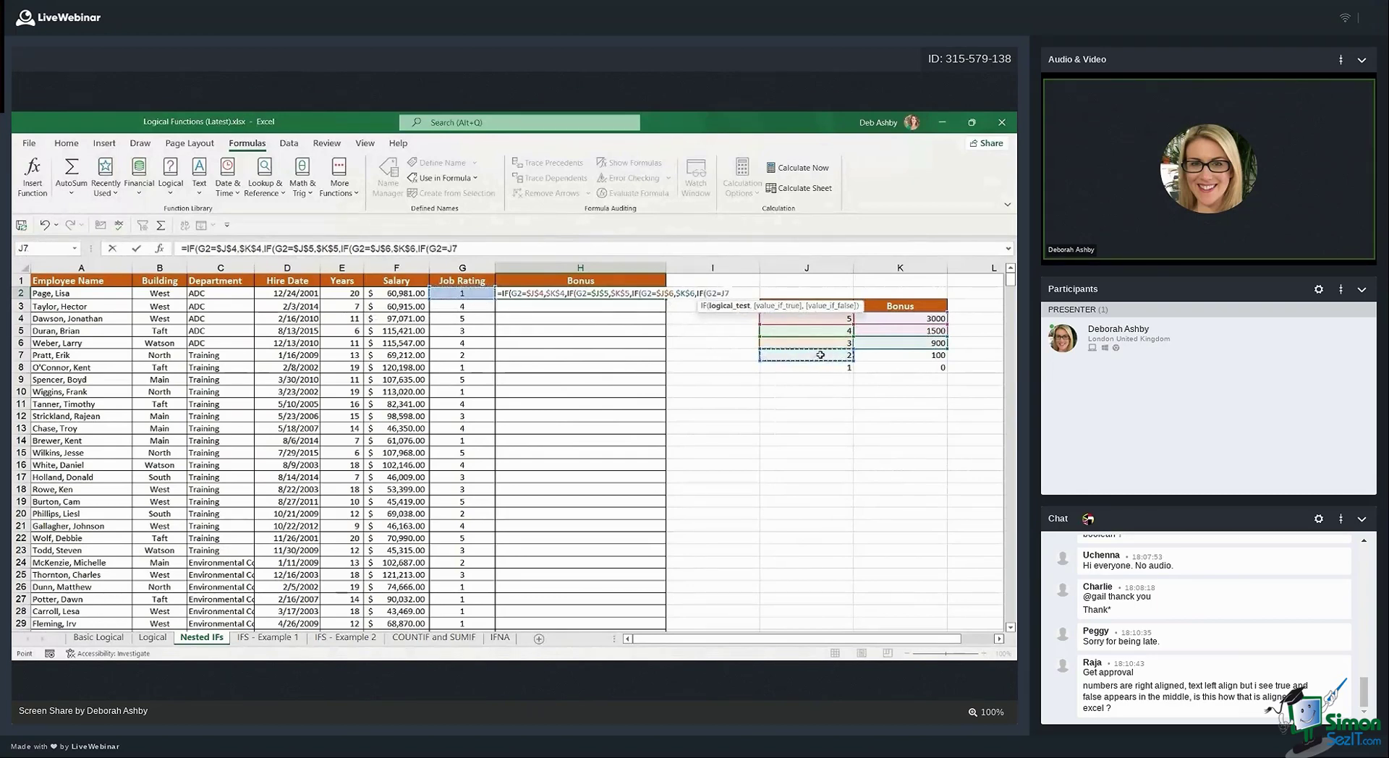
key(F4)
text(,)
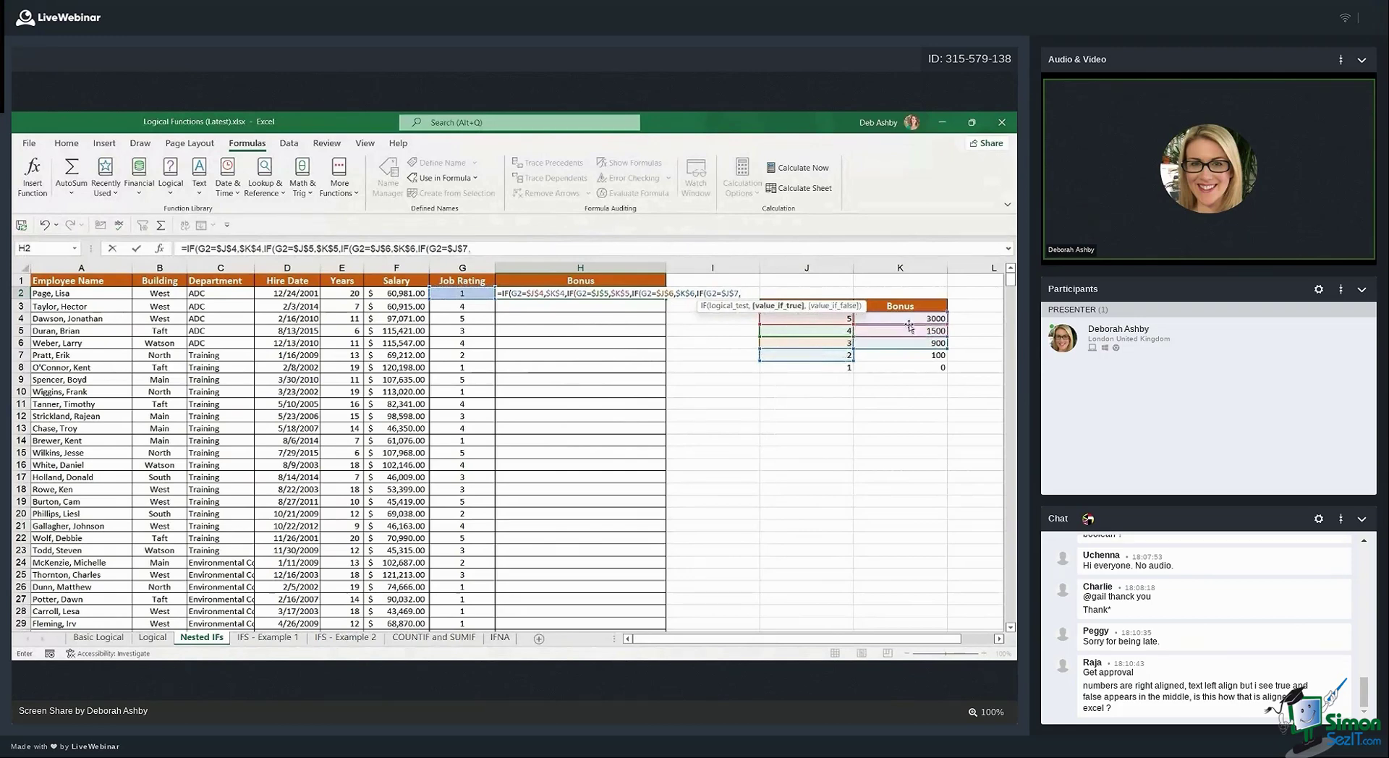
click(928, 353)
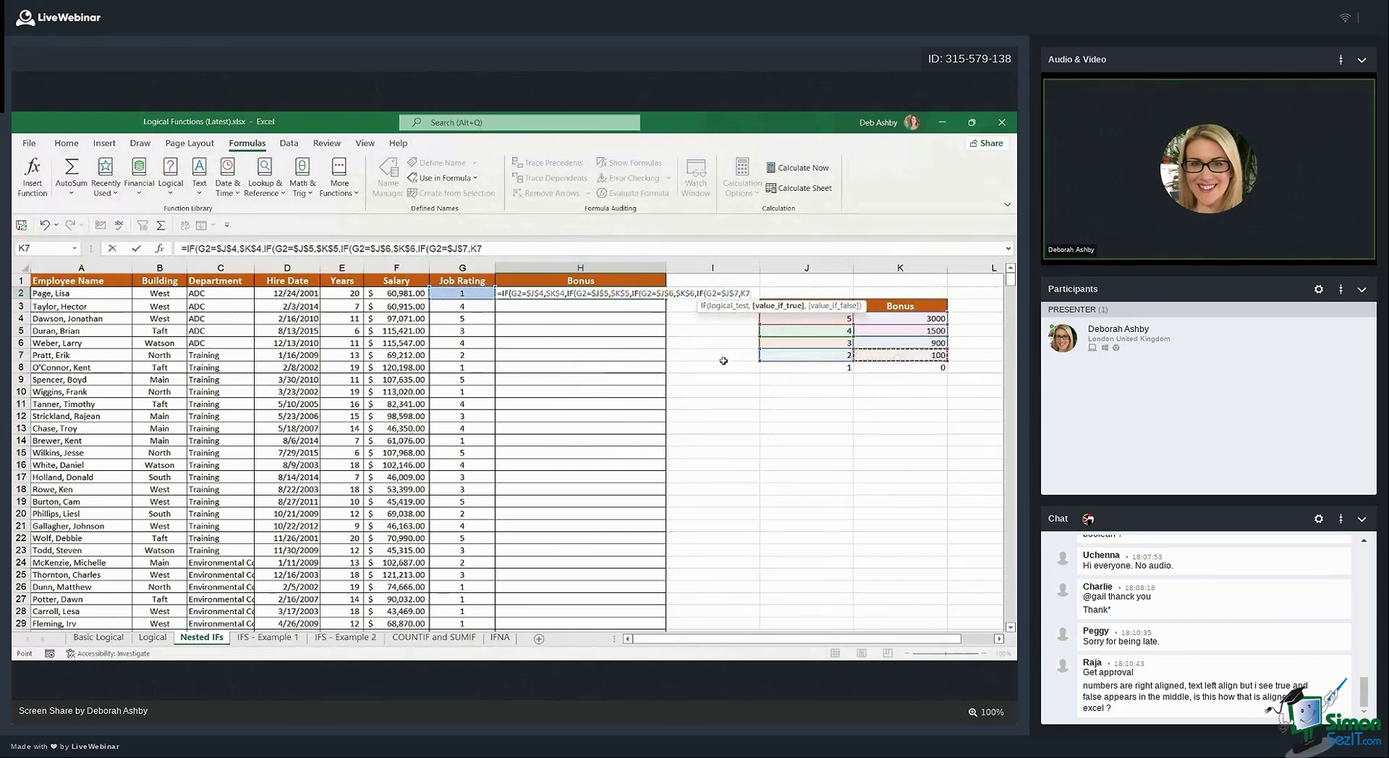
key(F4)
Nest a fifth IF in the H2 formula, testing G2=$J$8 and returning $K$8 if true
text(,IF()
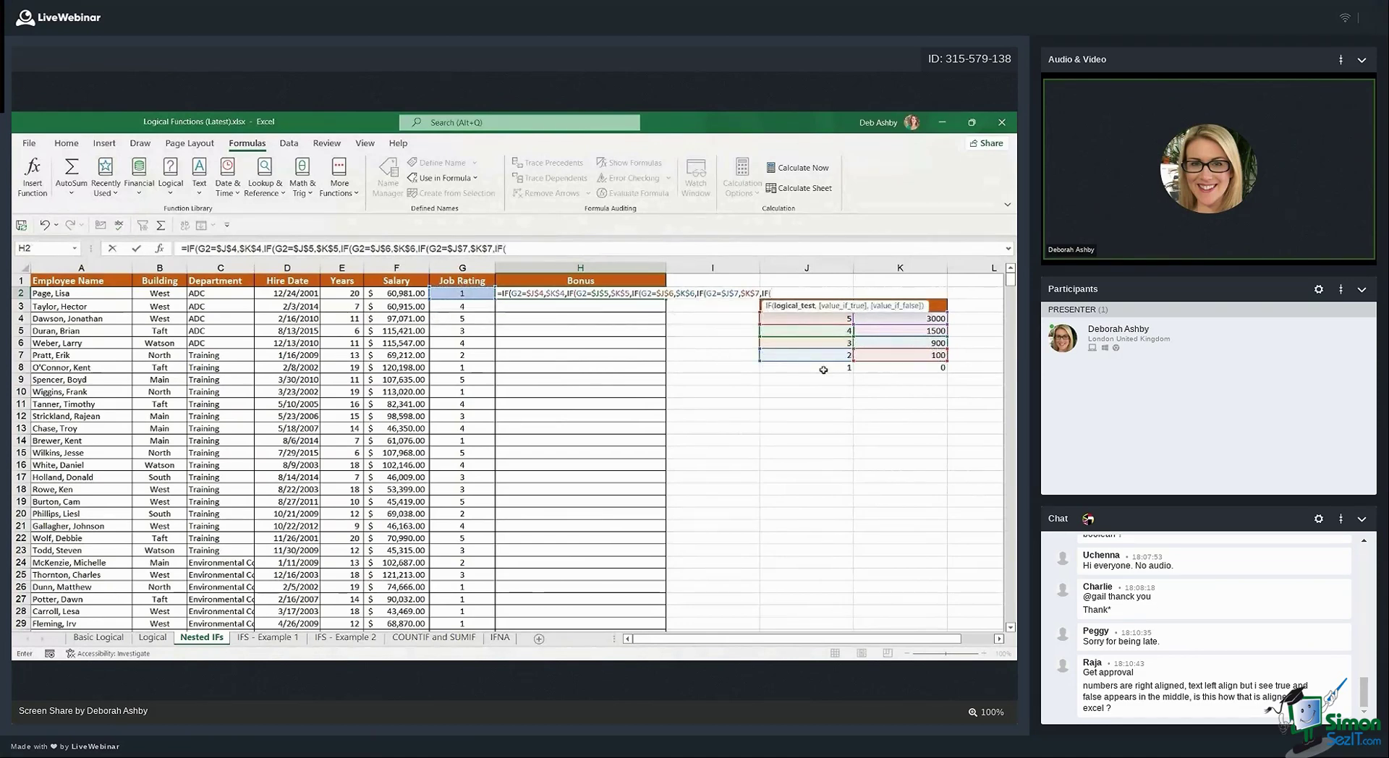
click(462, 294)
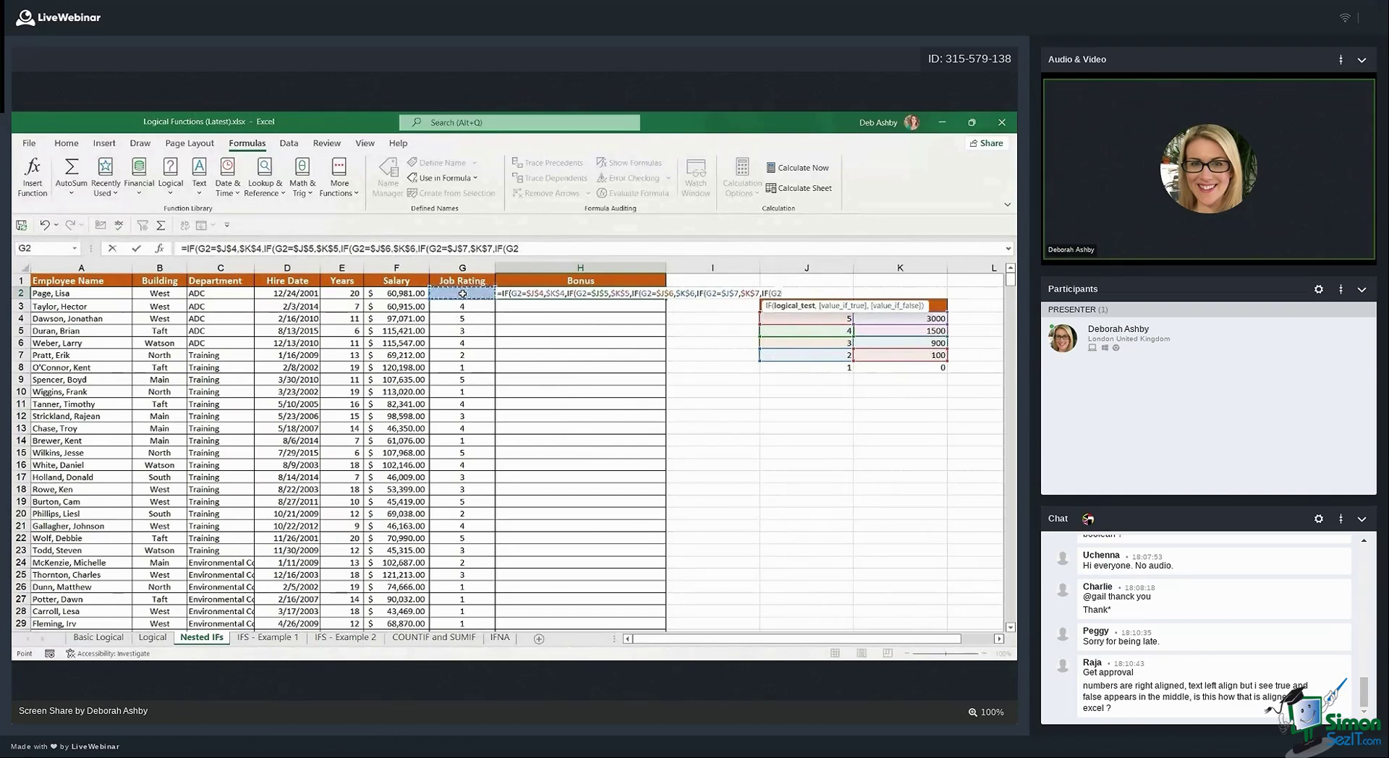
text(=)
click(806, 366)
key(F4)
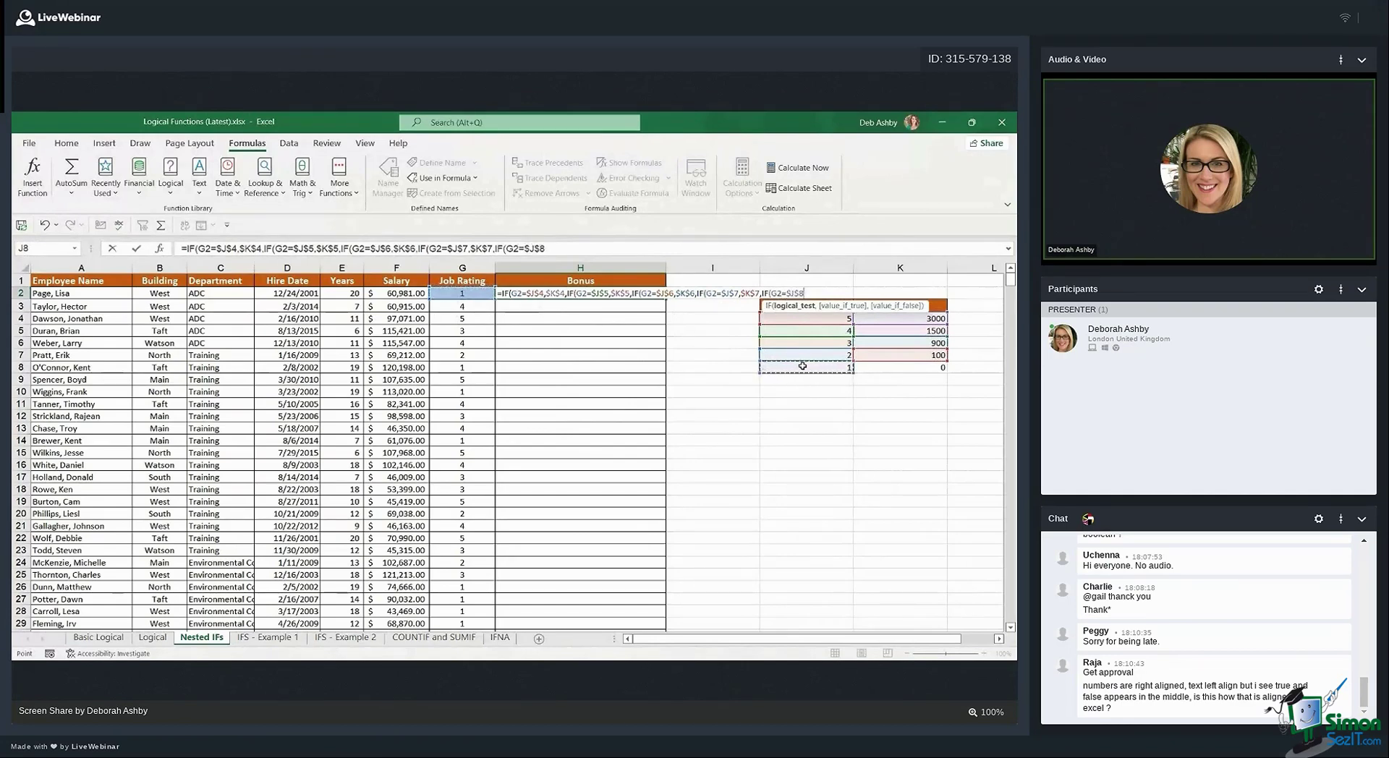
text(,)
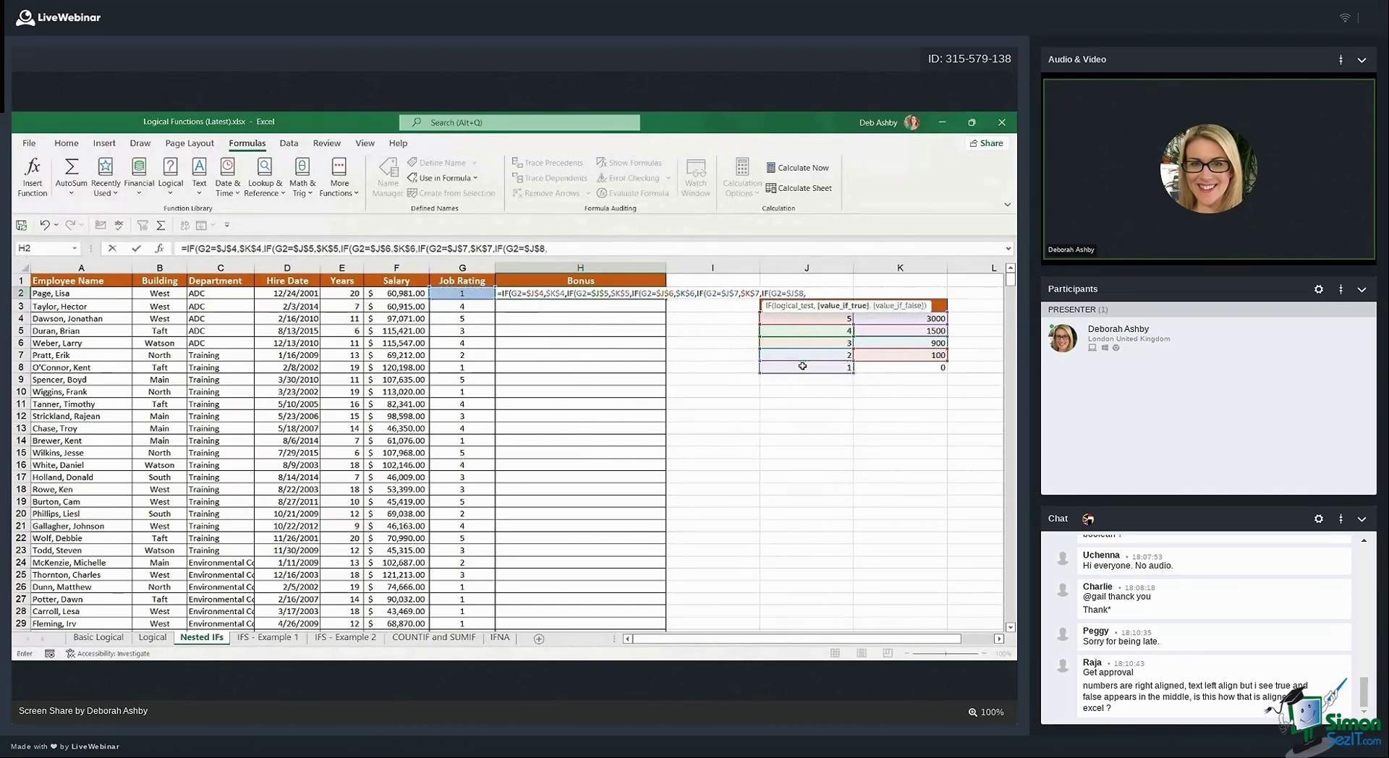
click(922, 368)
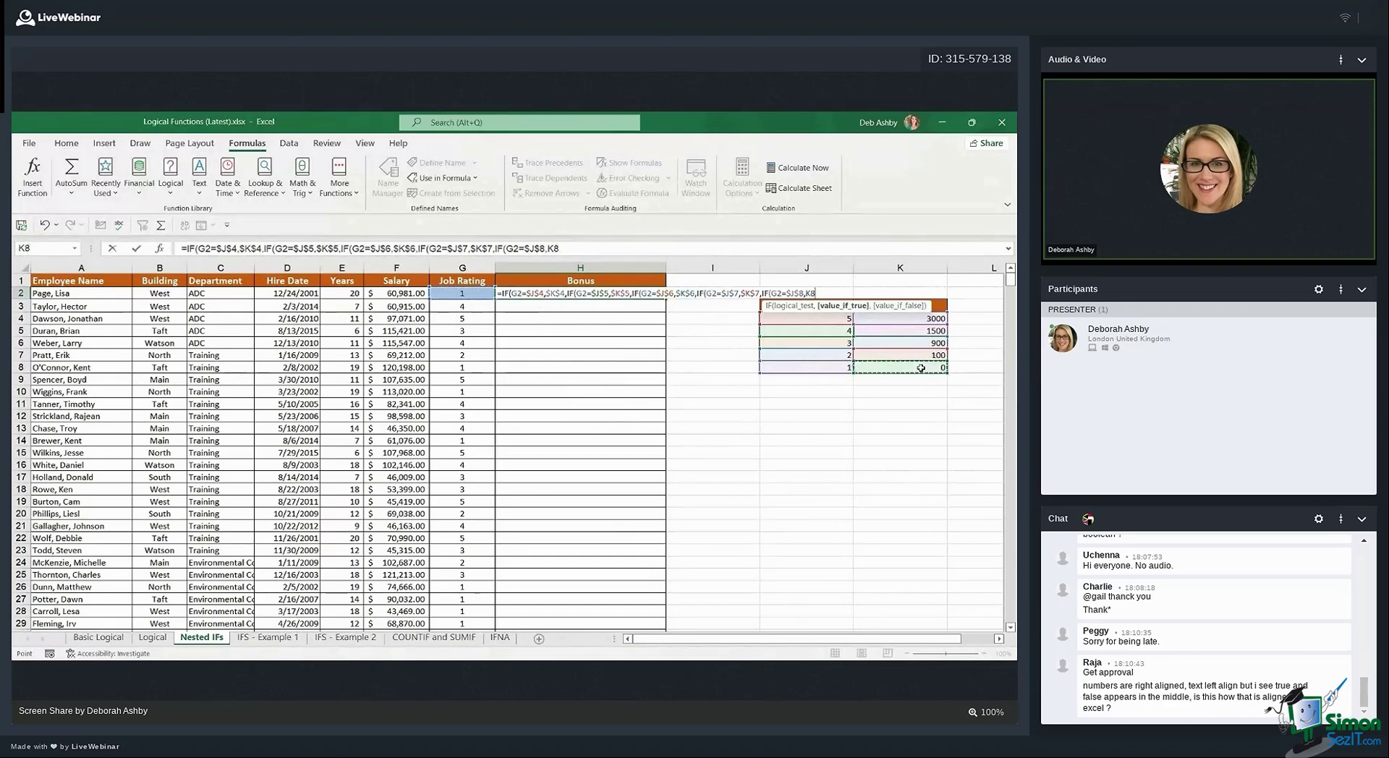
key(F4)
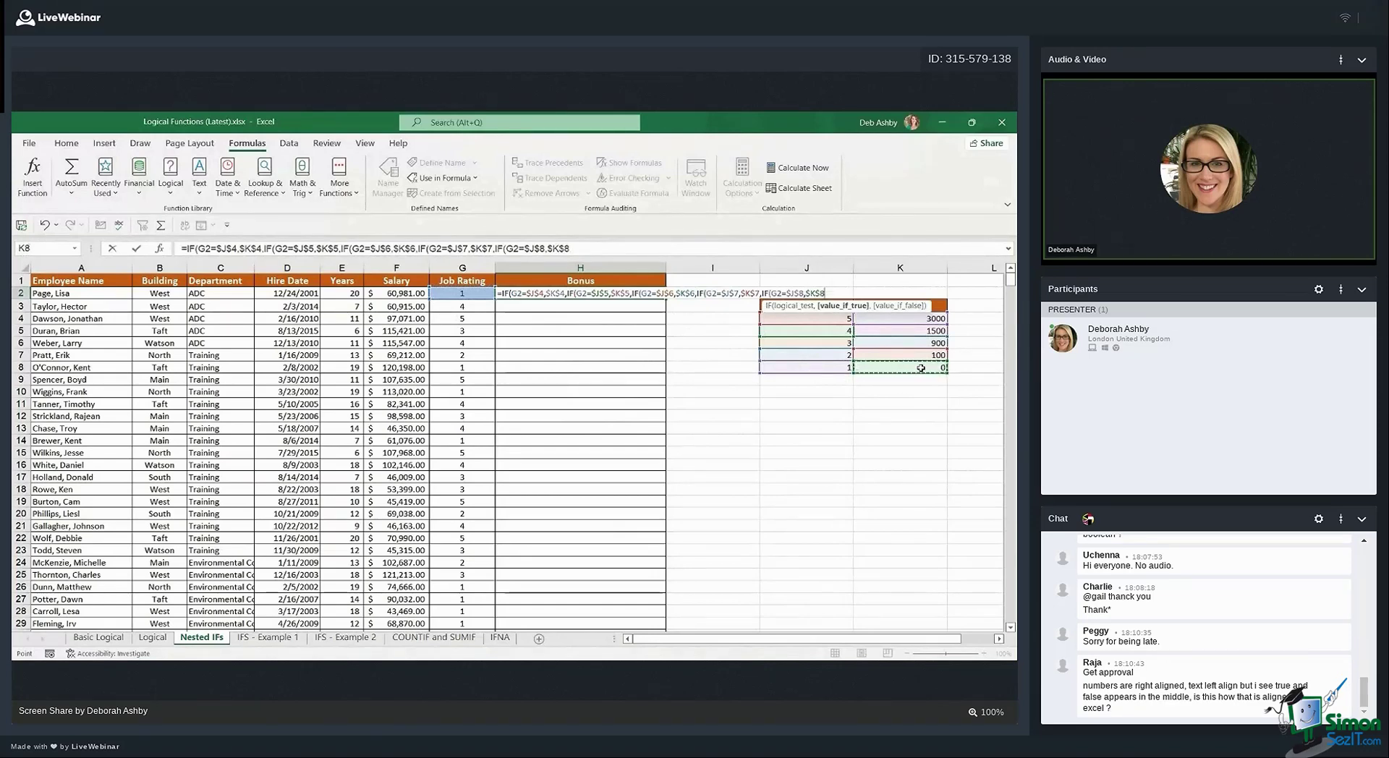
Finish the nested IF in H2 with 0 as the last false value and fill it down the Bonus column
text(,0)
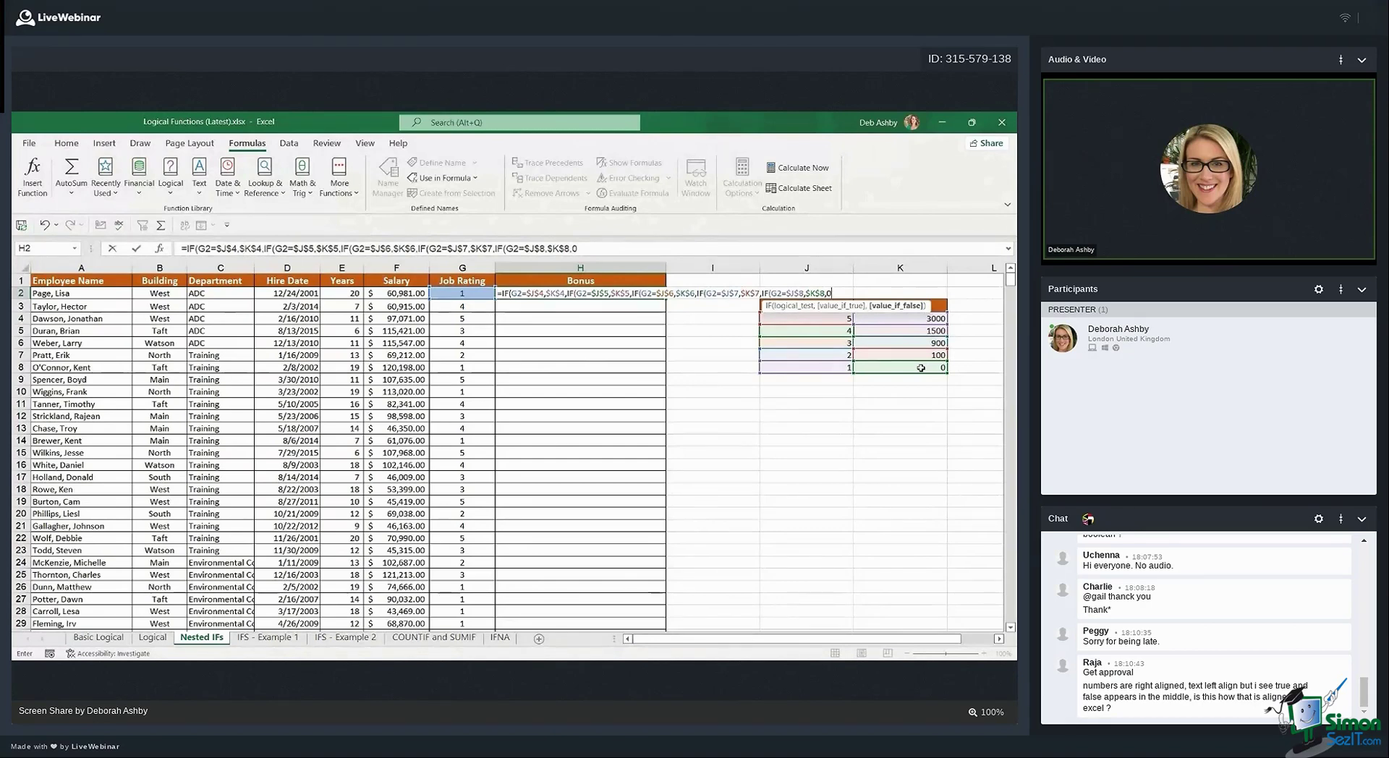
text())))))
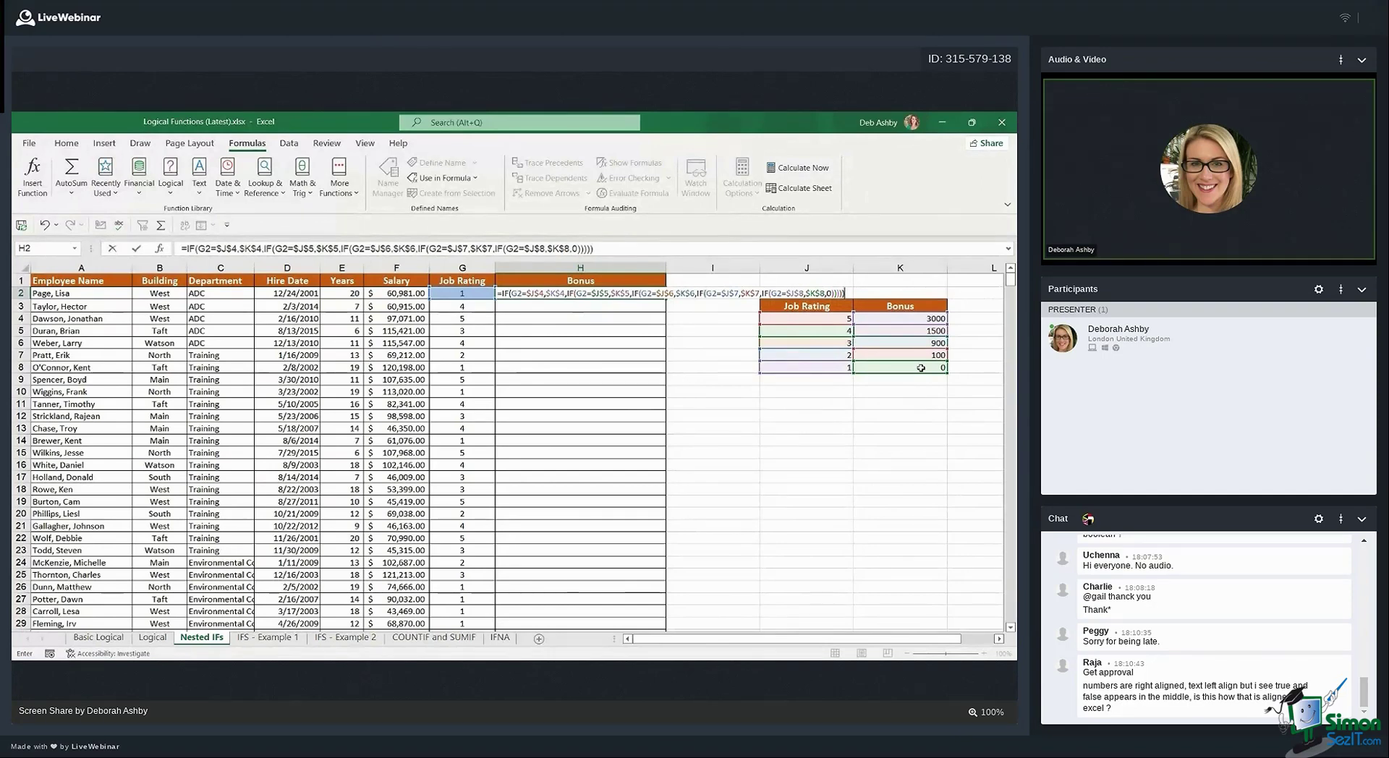
key(ctrl+Return)
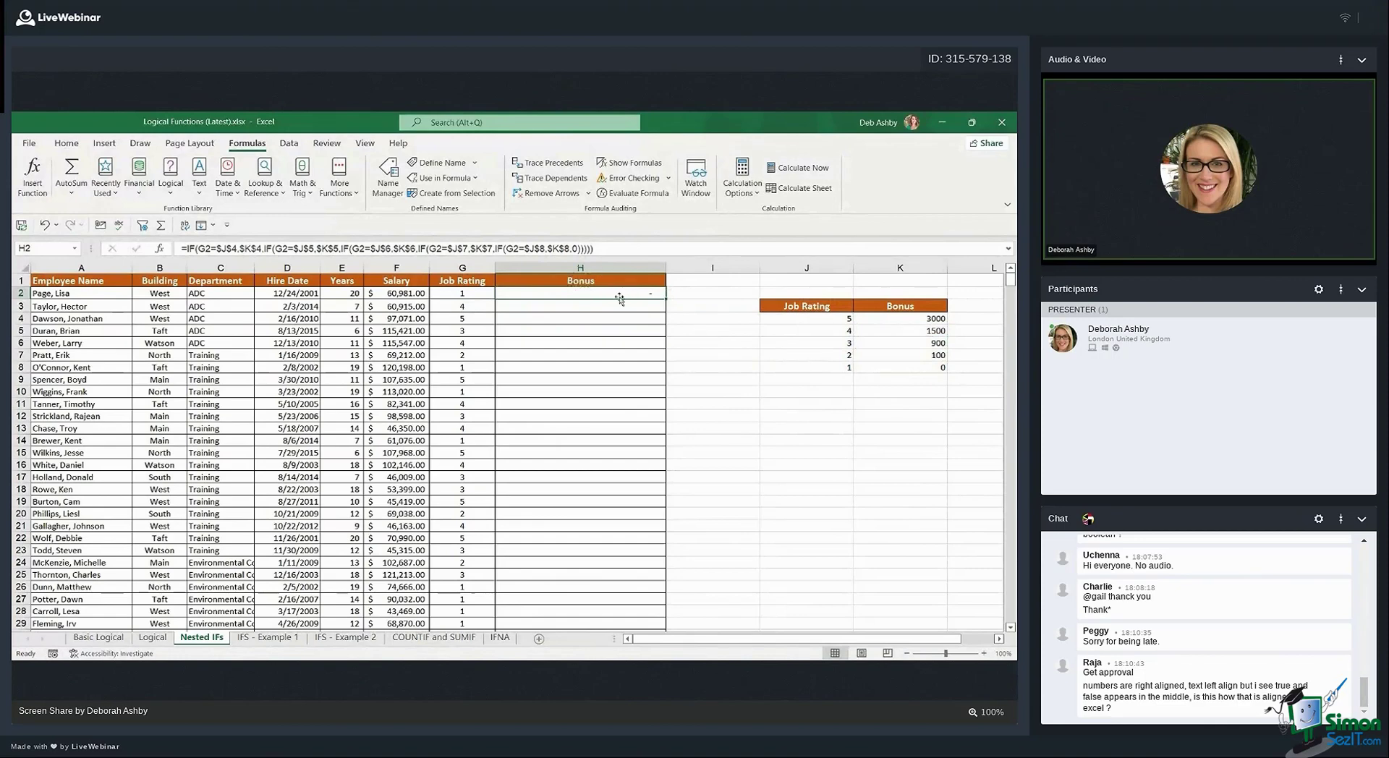
double_click(664, 298)
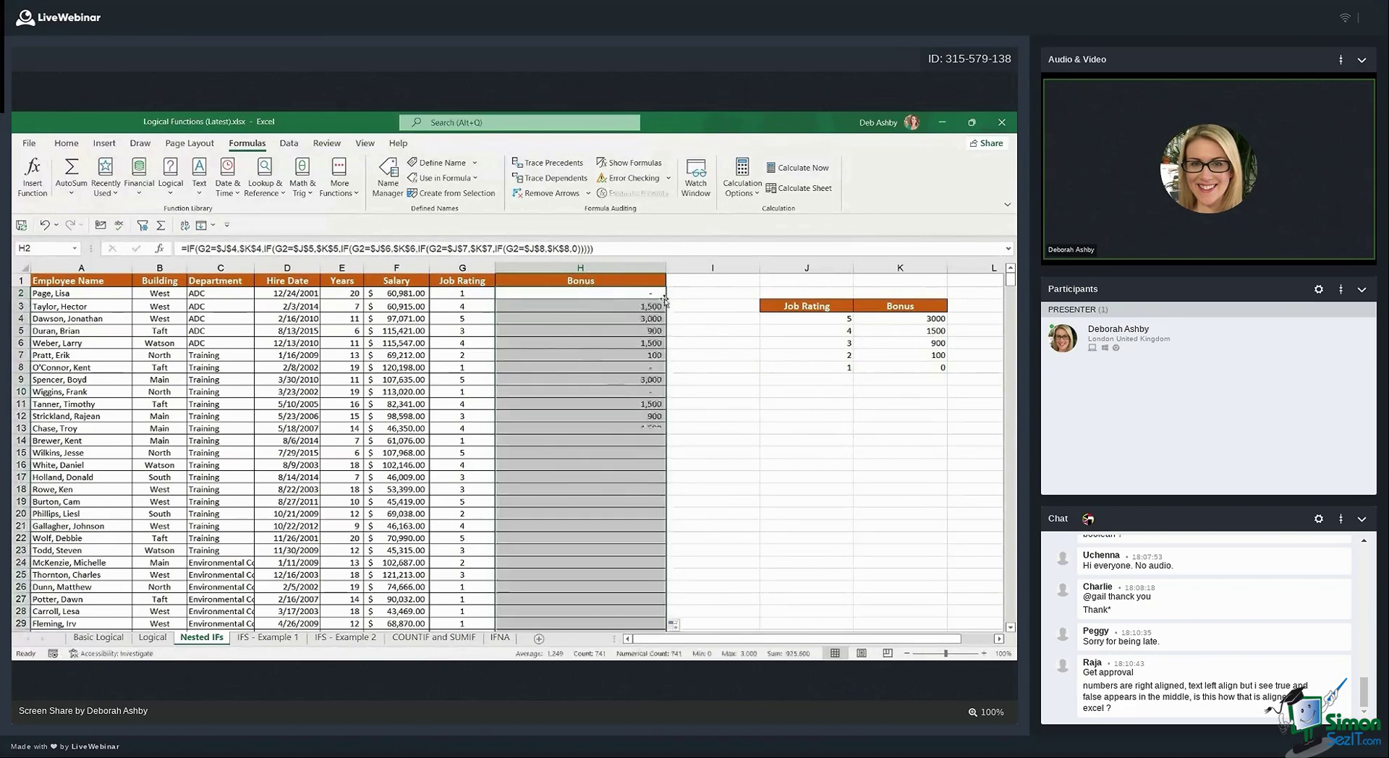
Examine the filled bonuses, the nested IF formula in H2 and the job rating table it refers to
click(614, 305)
drag(614, 303, 619, 346)
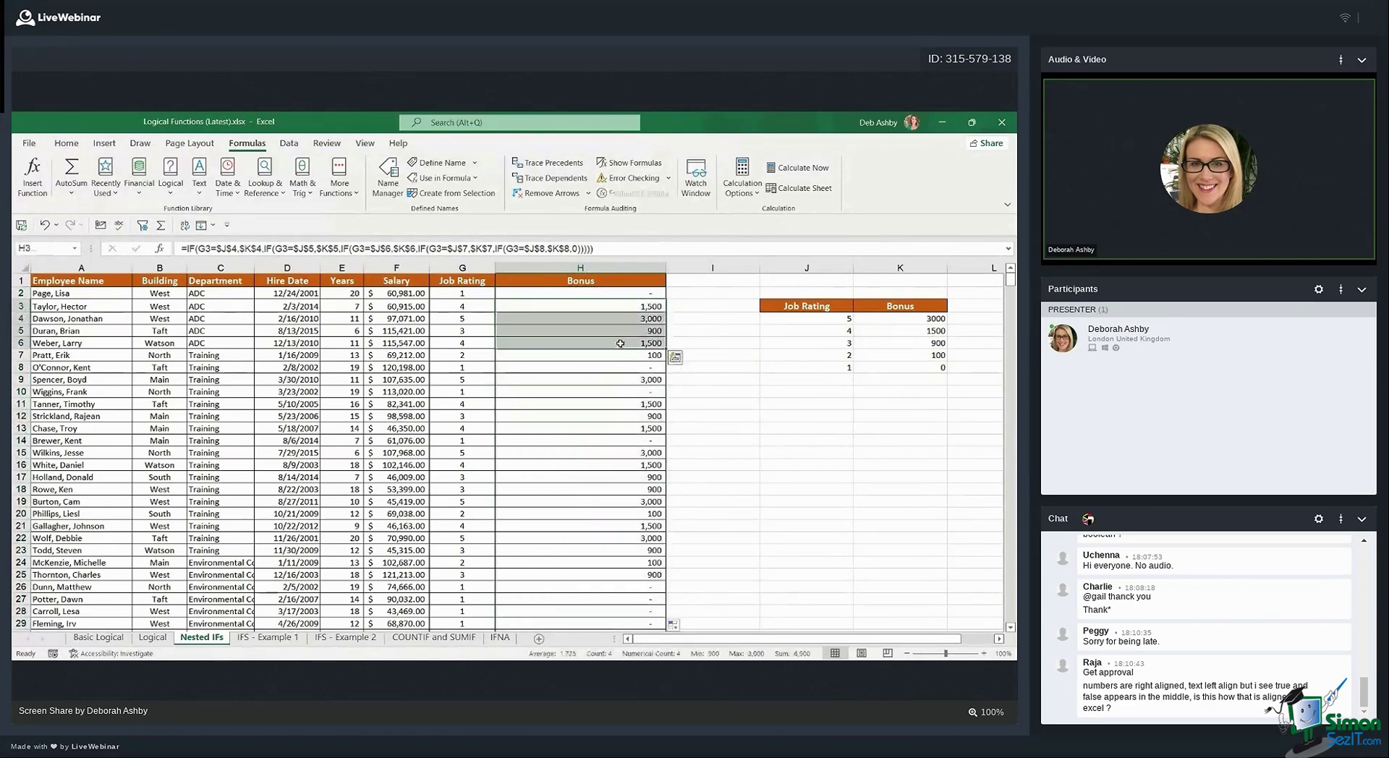
click(607, 479)
click(593, 523)
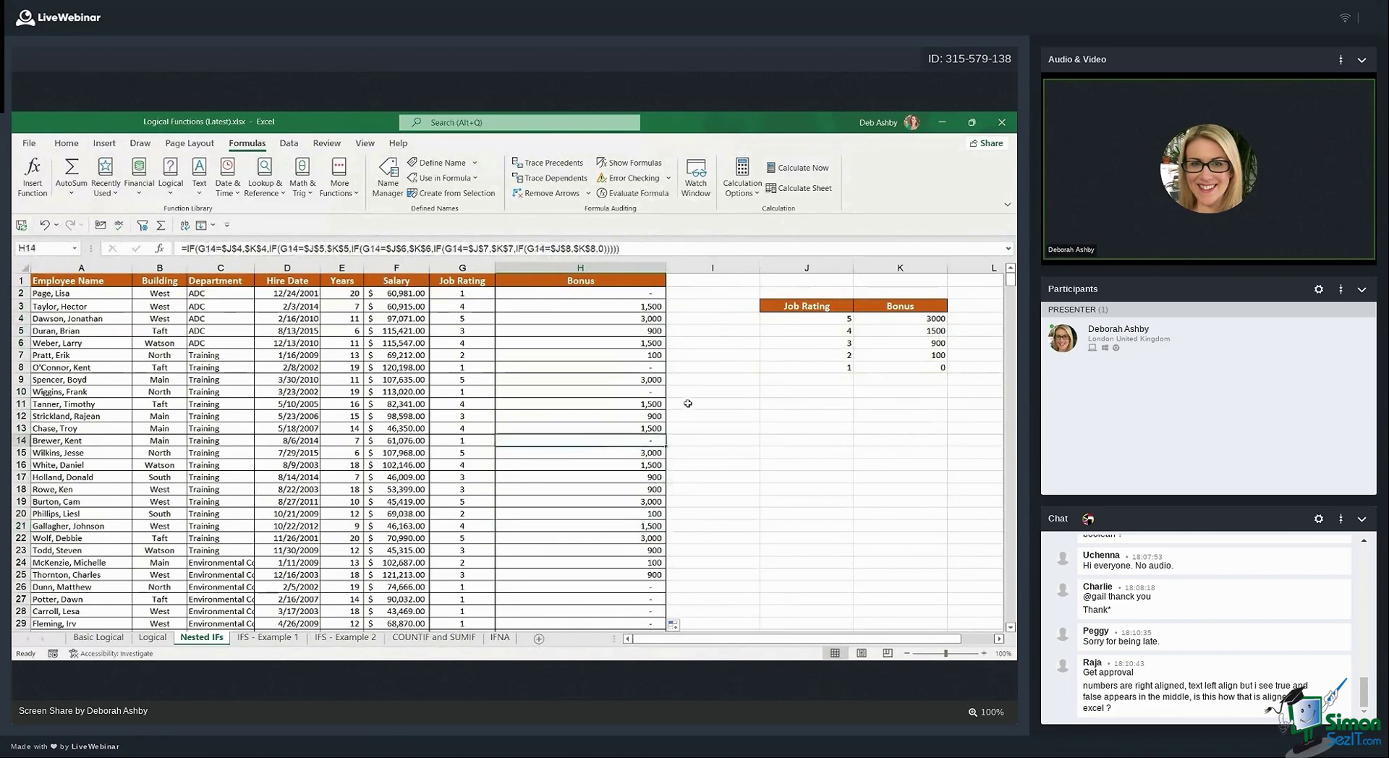
click(601, 438)
click(543, 292)
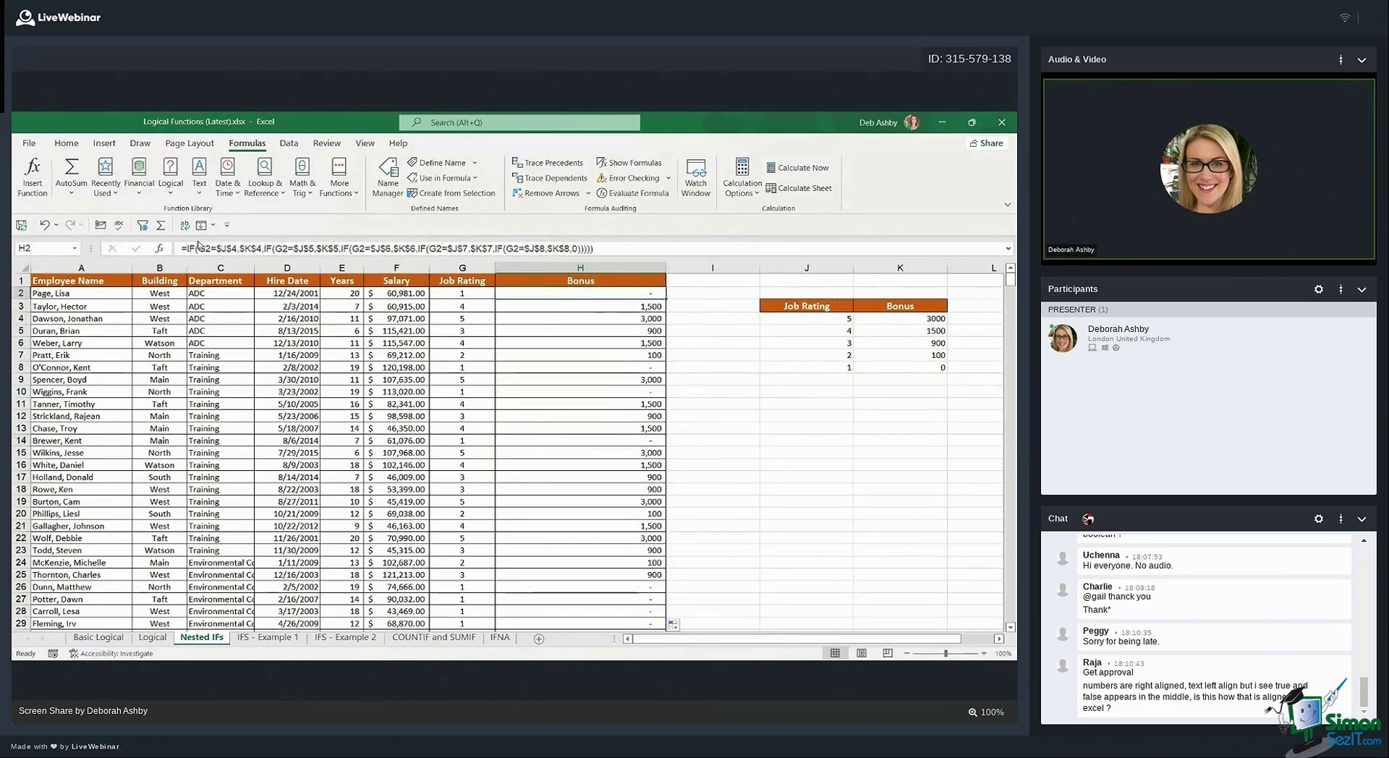
click(636, 248)
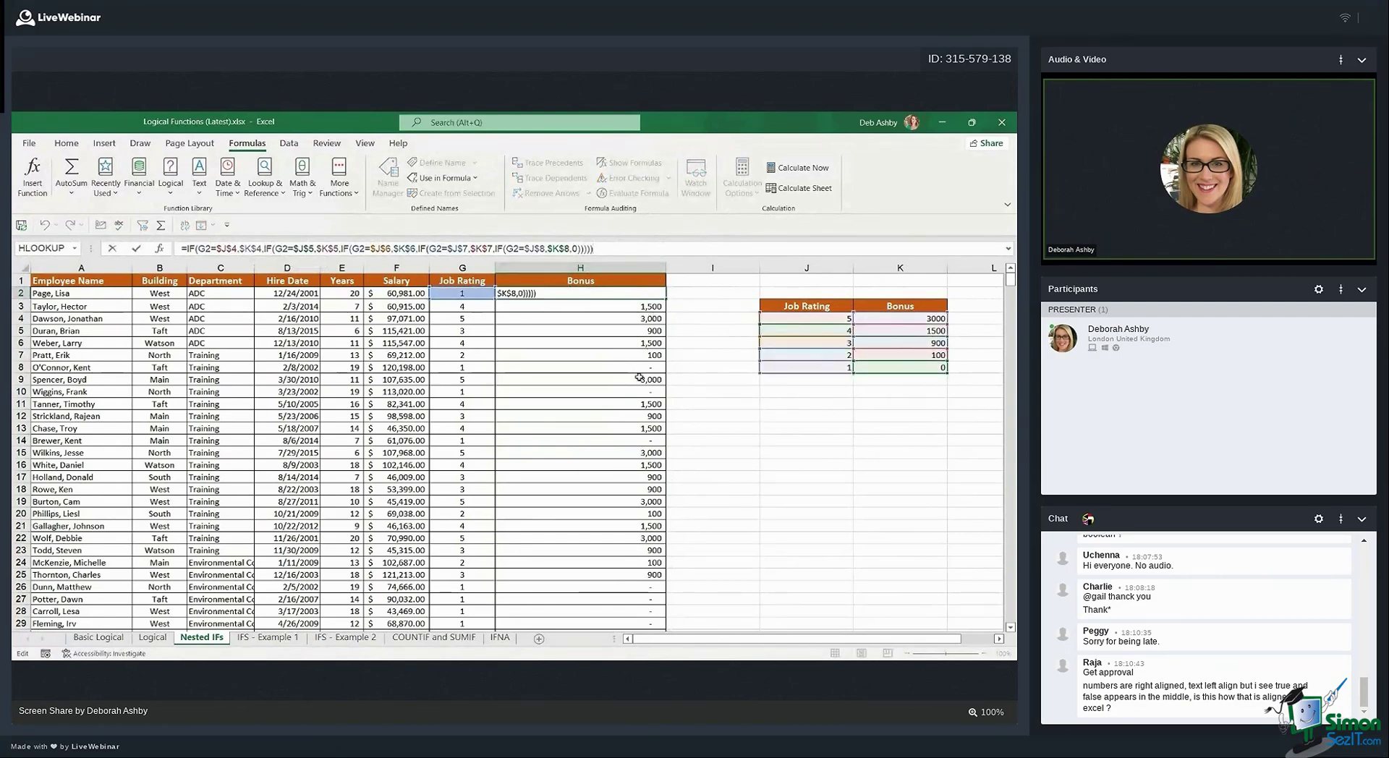
key(ctrl+Return)
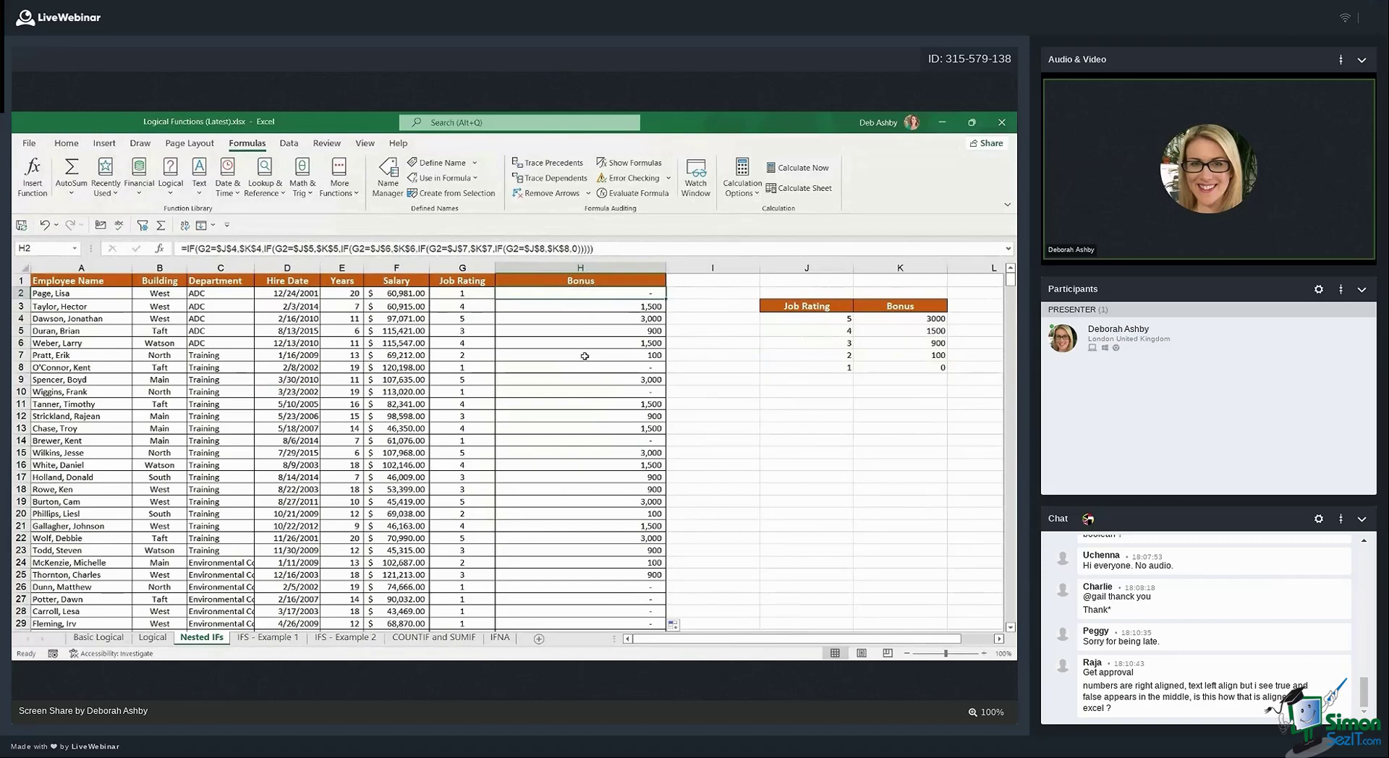
click(795, 333)
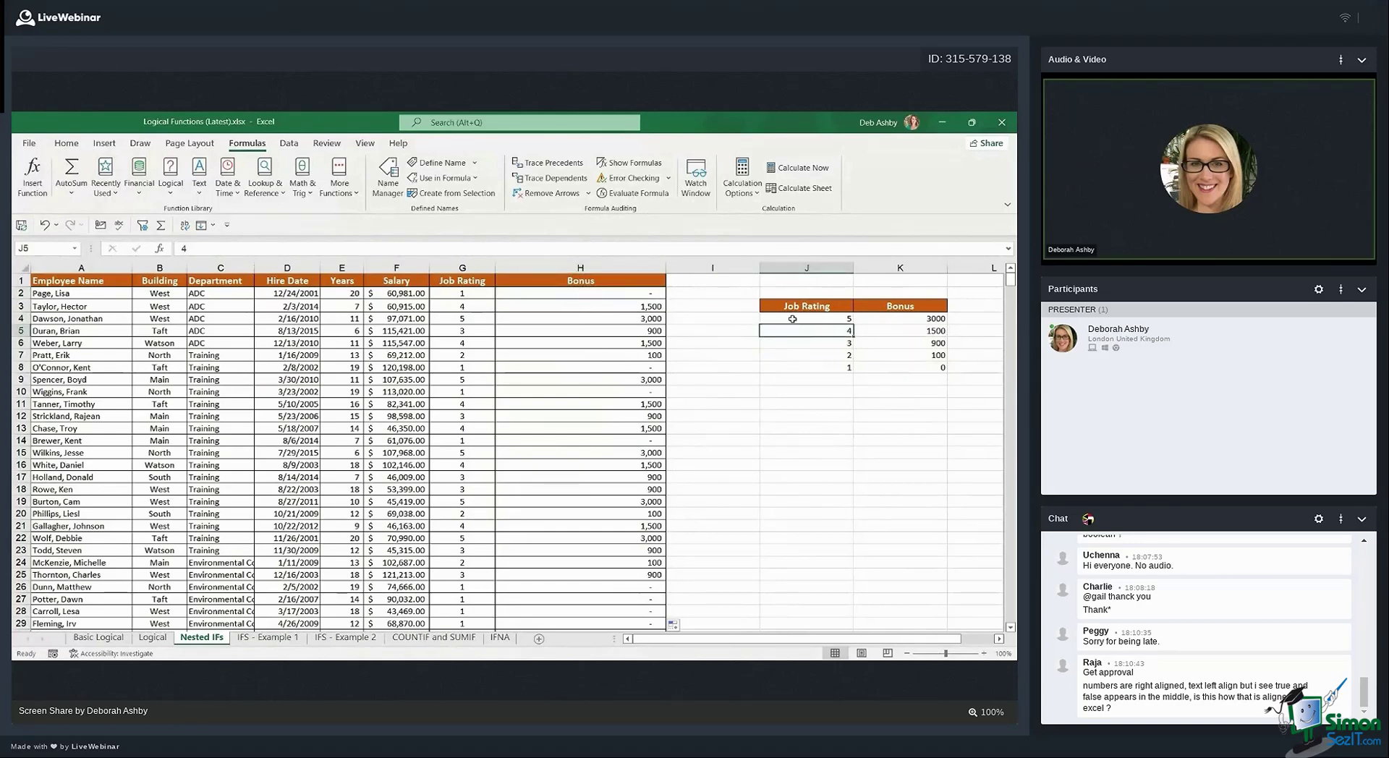
click(812, 353)
drag(812, 354, 906, 318)
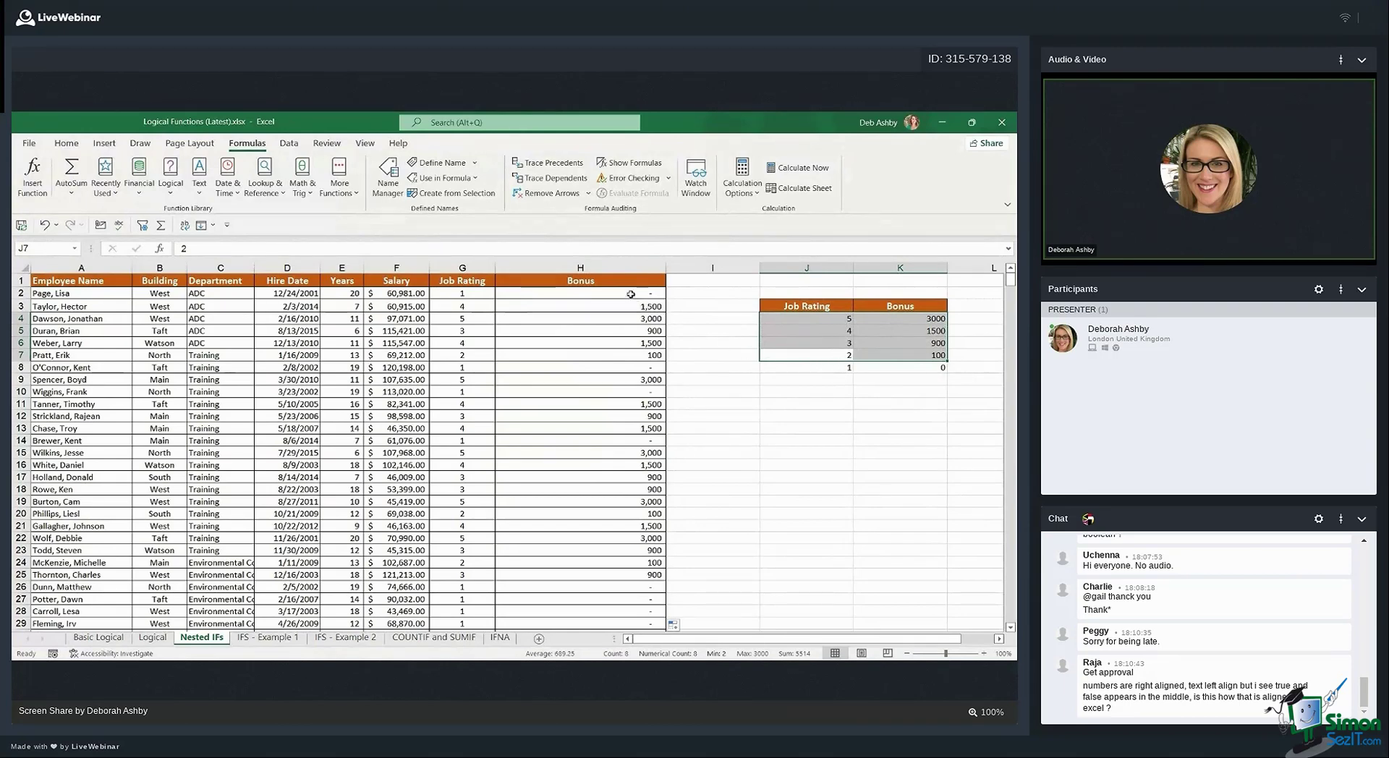
Save the workbook and clear all the nested IF formulas from the Bonus column, starting at H2
click(647, 295)
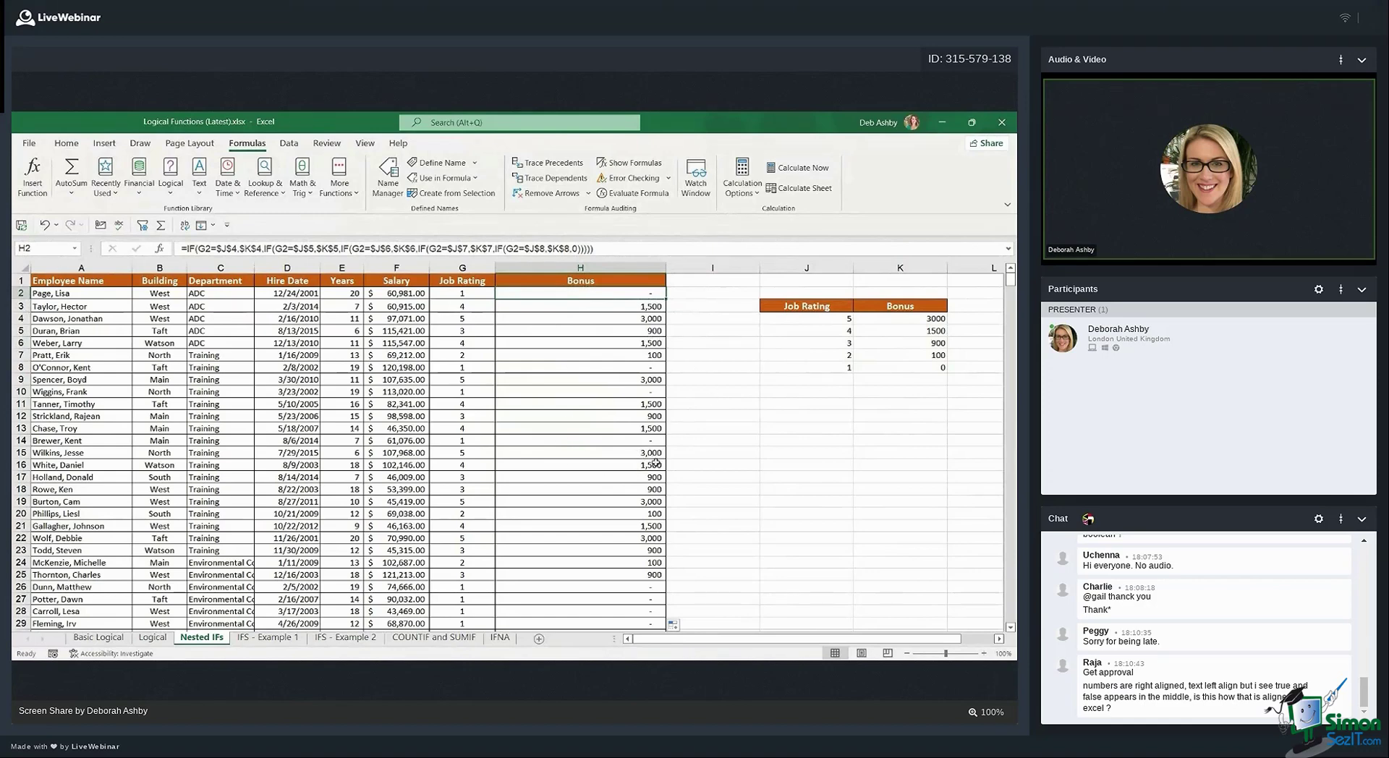
key(ctrl+s)
key(ctrl+shift+Down)
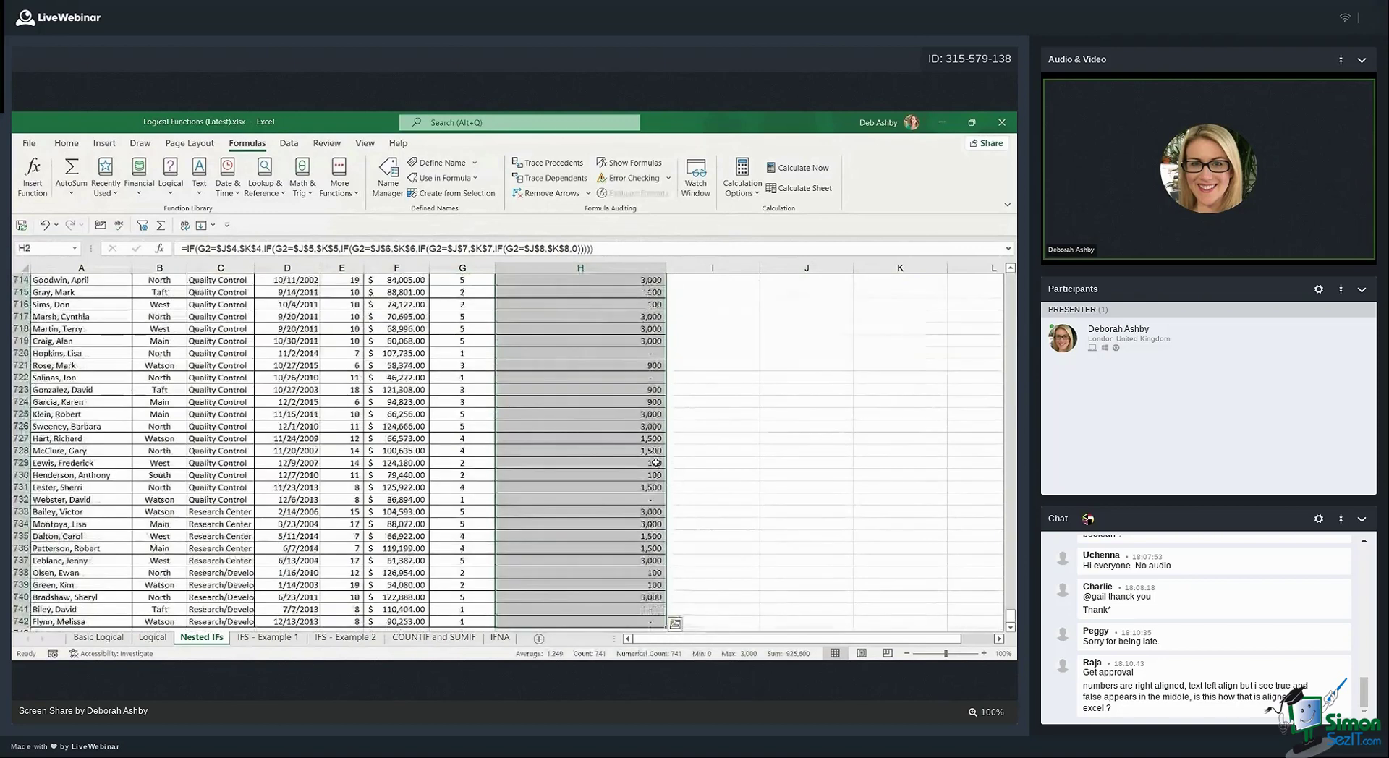
key(Delete)
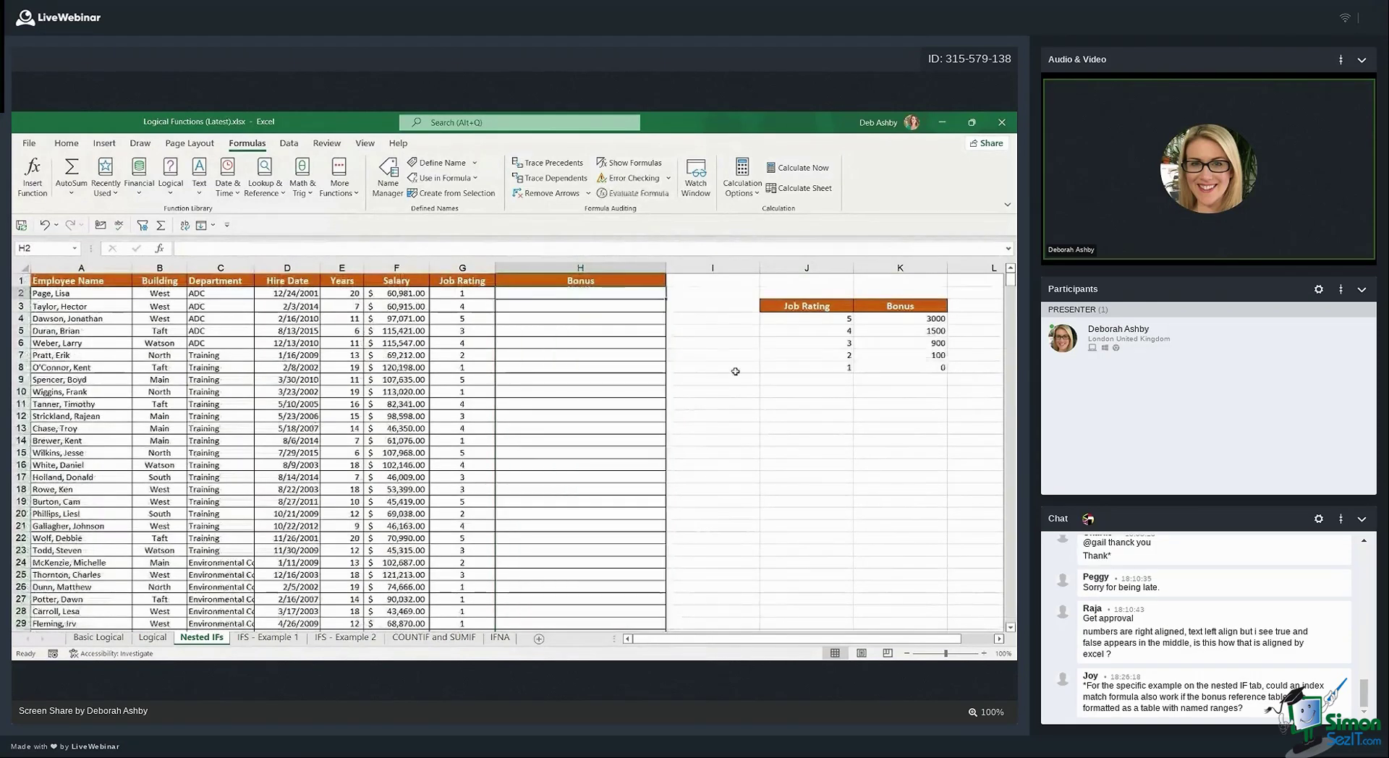
Begin a simple IF formula in H2 that tests whether G2>=$J$7, with the rating cell as an absolute reference
text(=I)
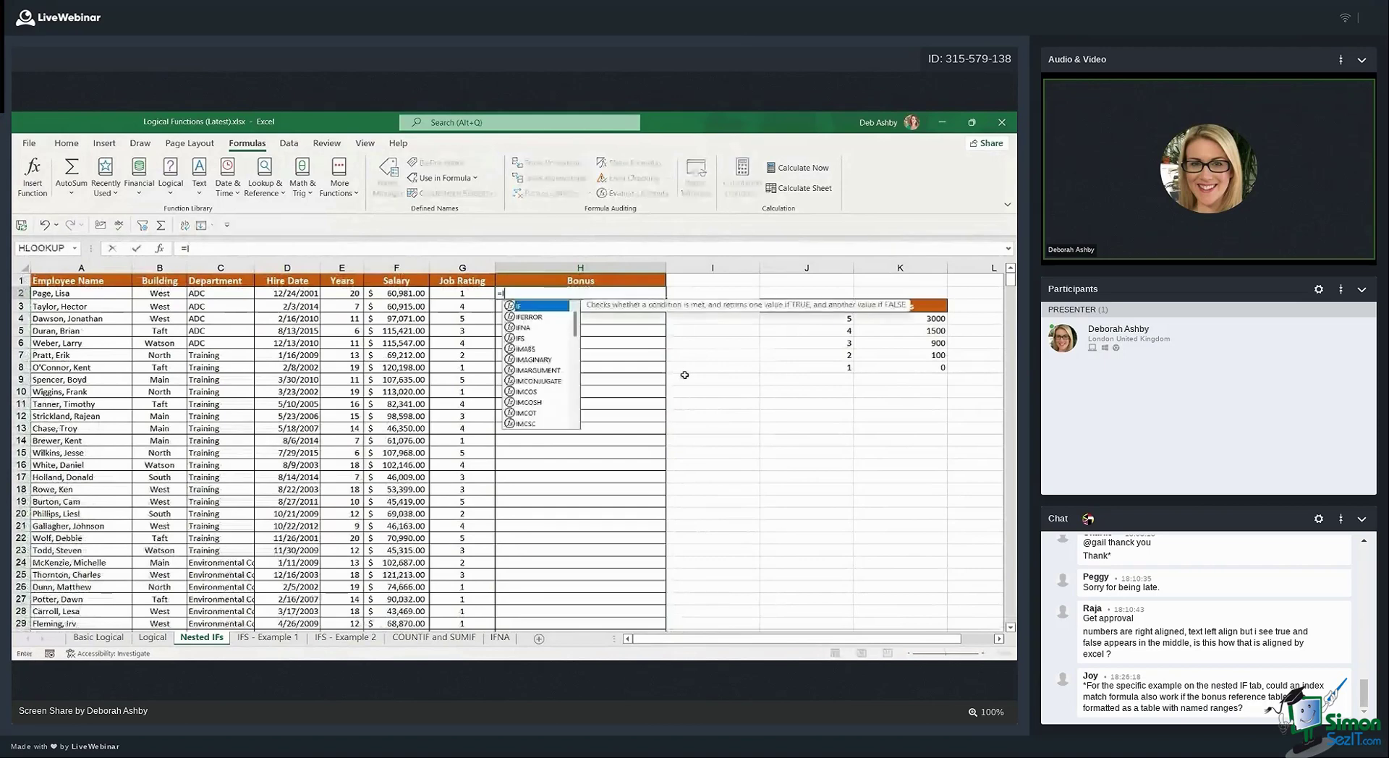
text(F)
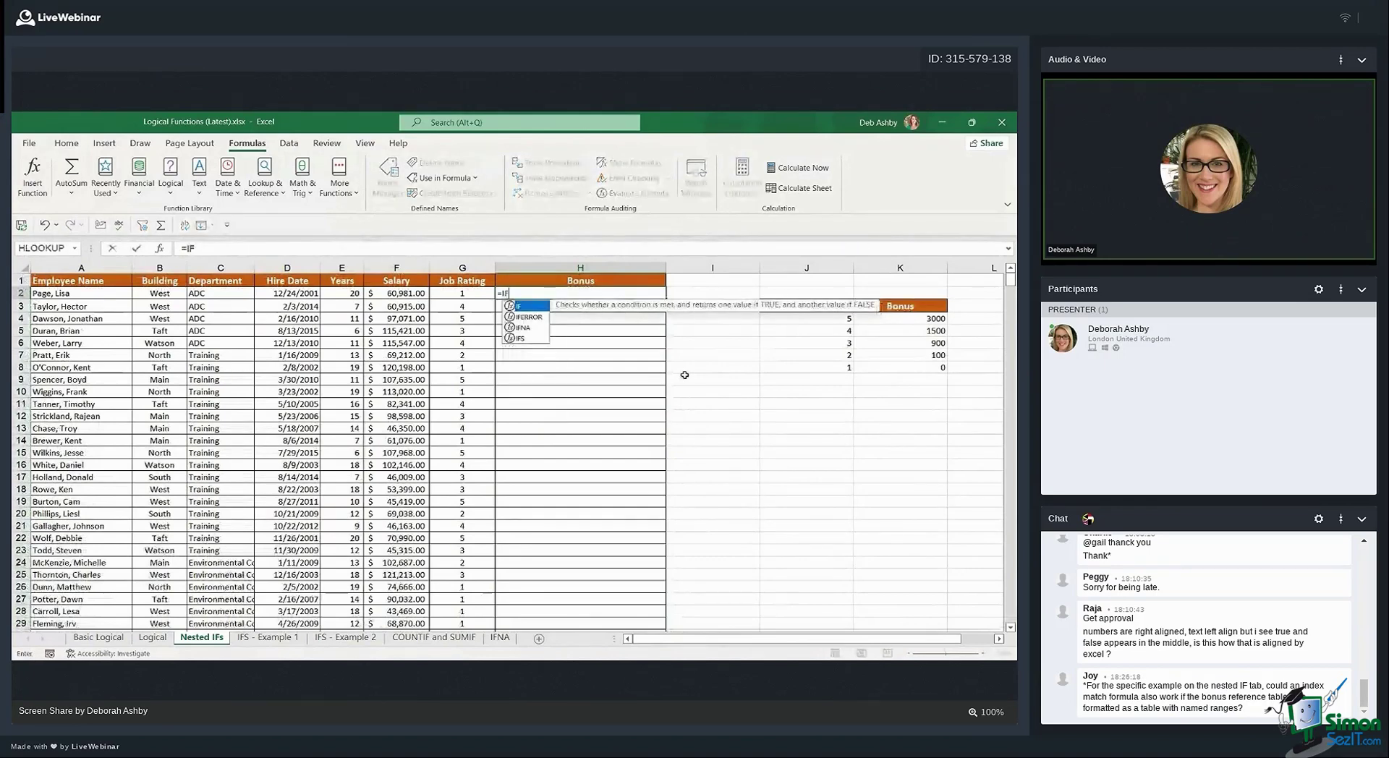
text(()
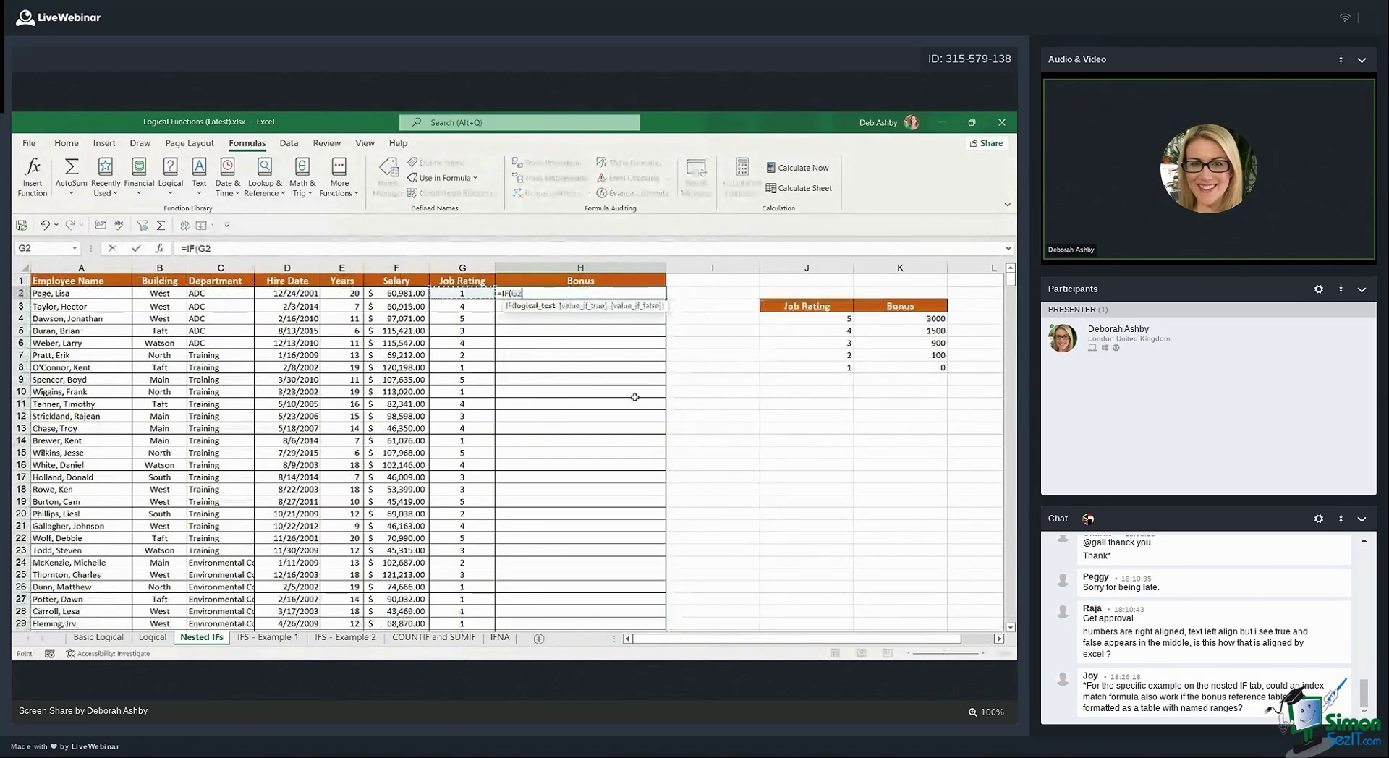
key(Left)
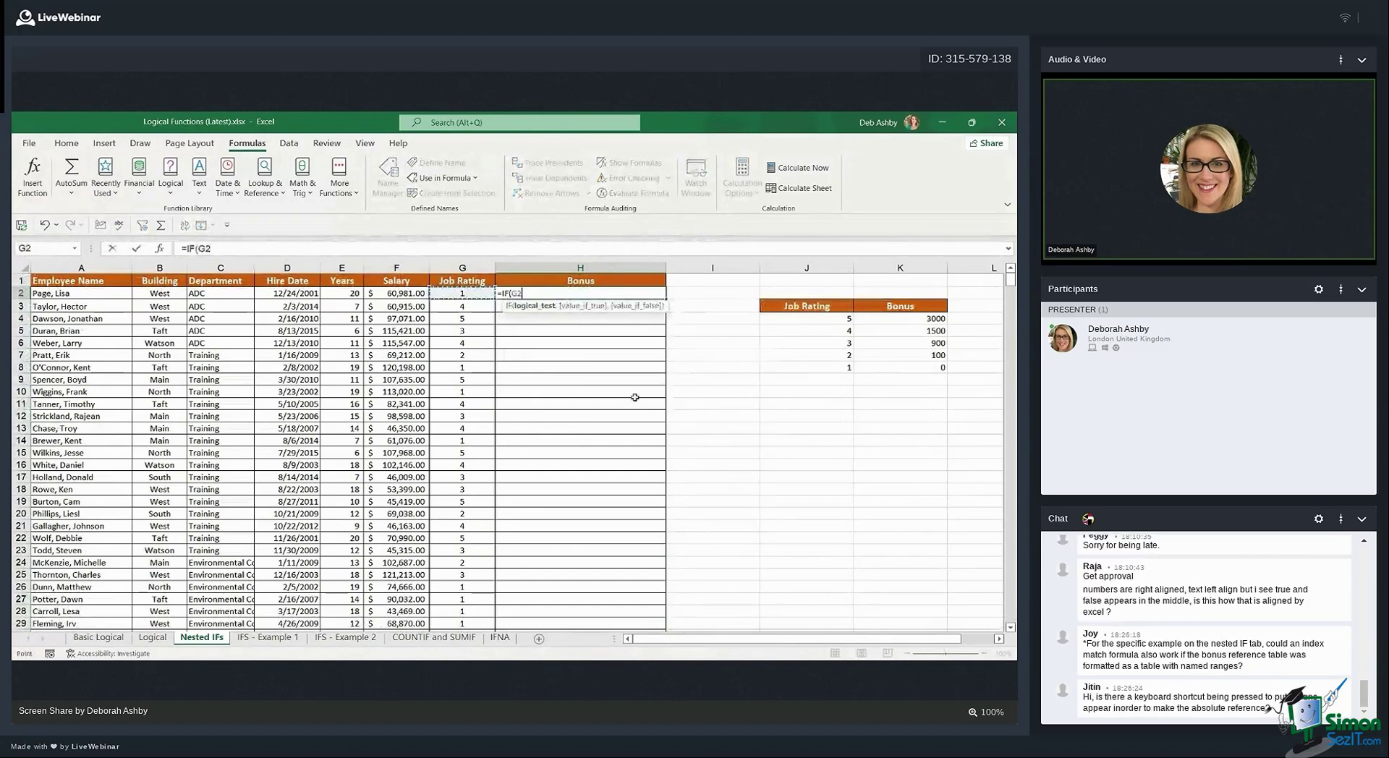
text(>=)
click(849, 355)
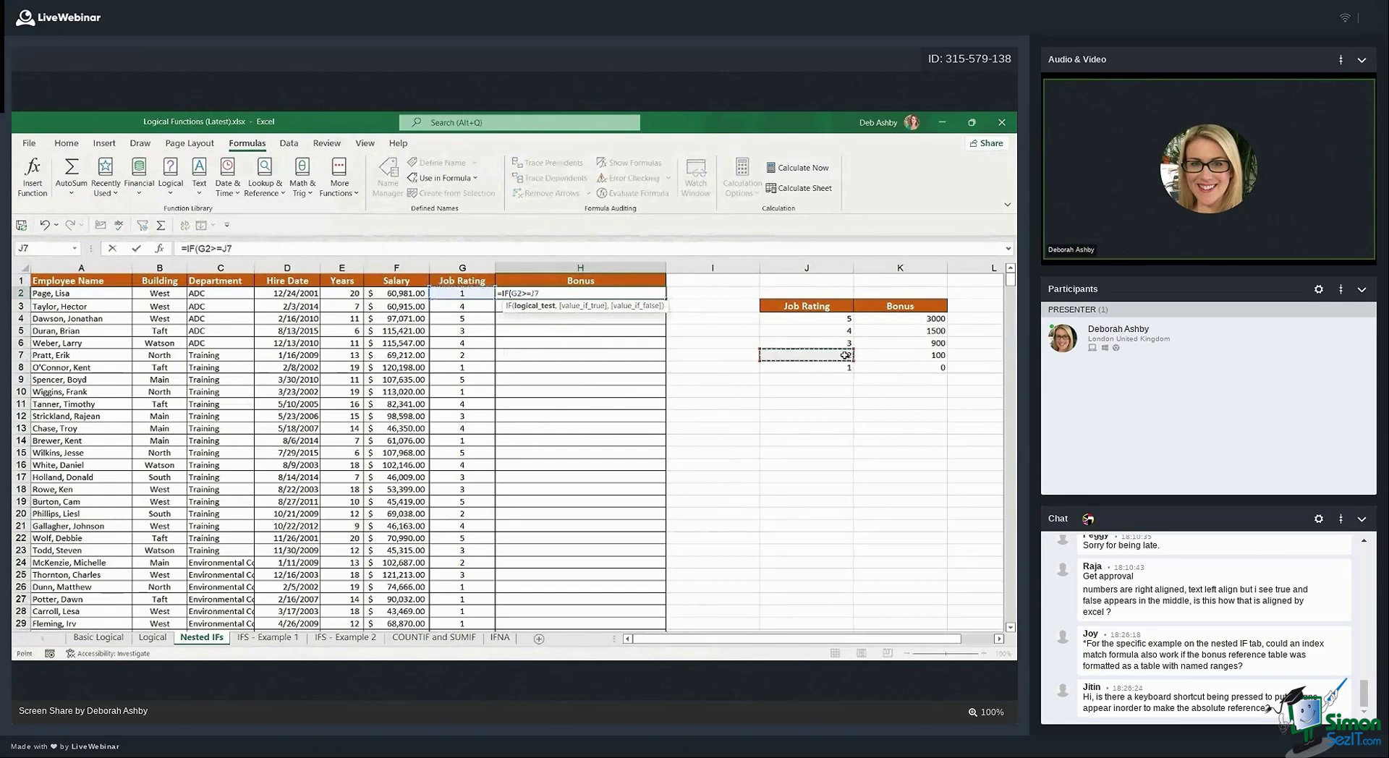
key(F4)
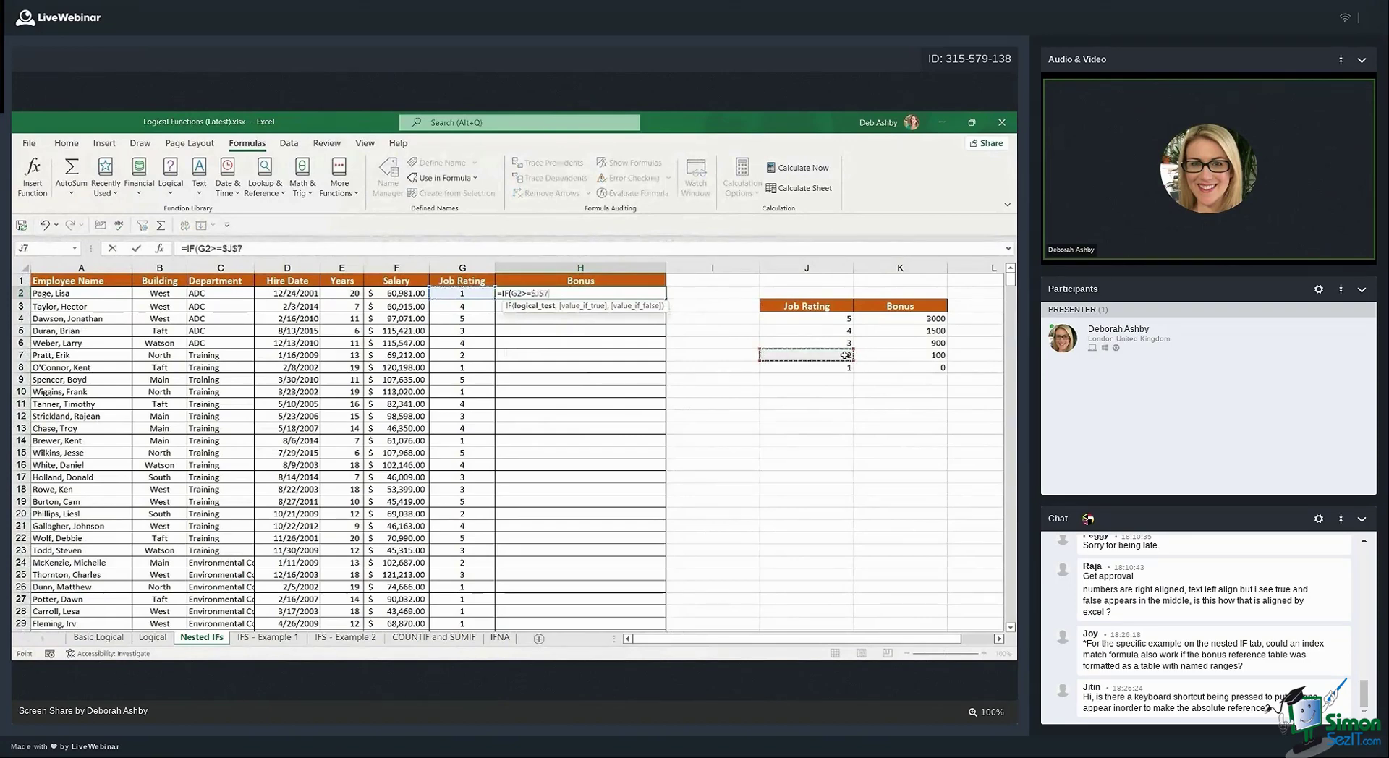
Complete the H2 formula so it returns "Bonus" if true and "No Bonus" if false
text(,)
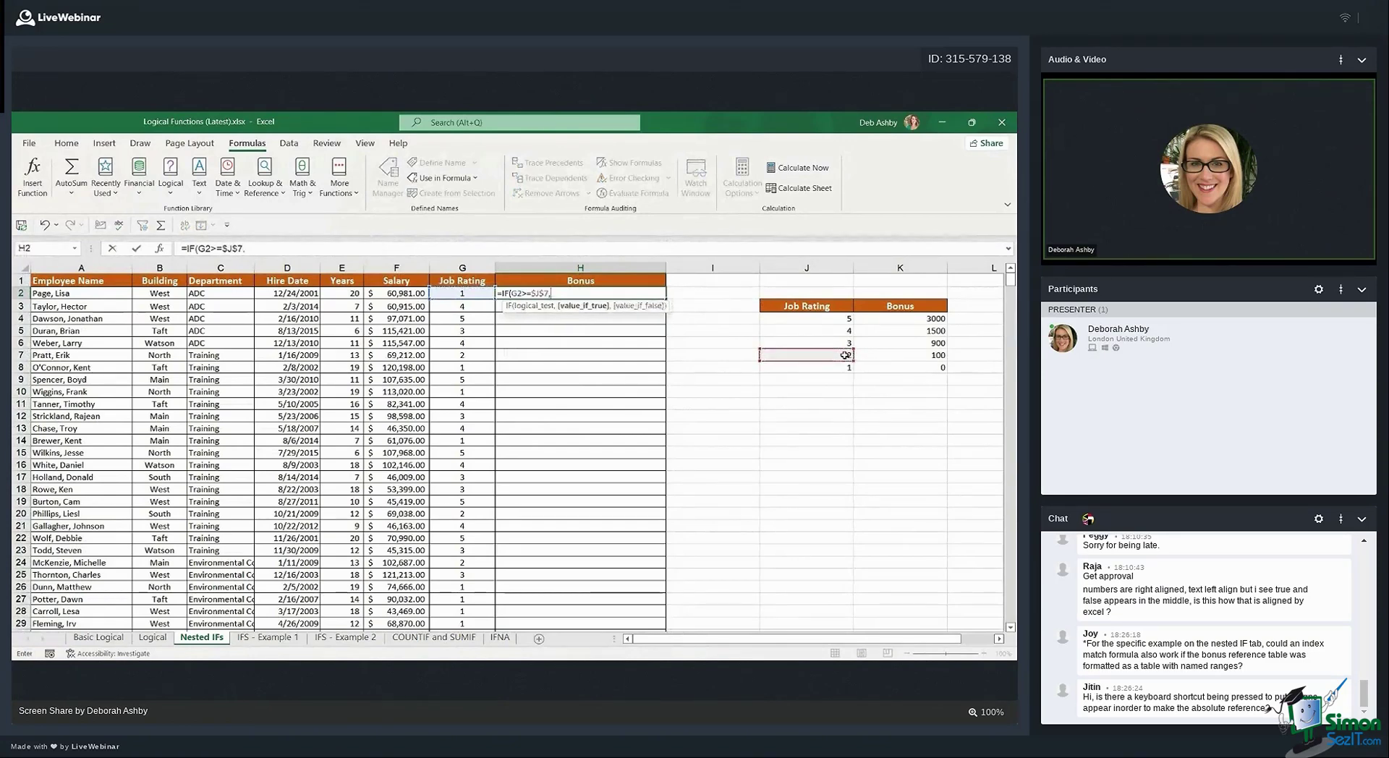
text("Bonus",)
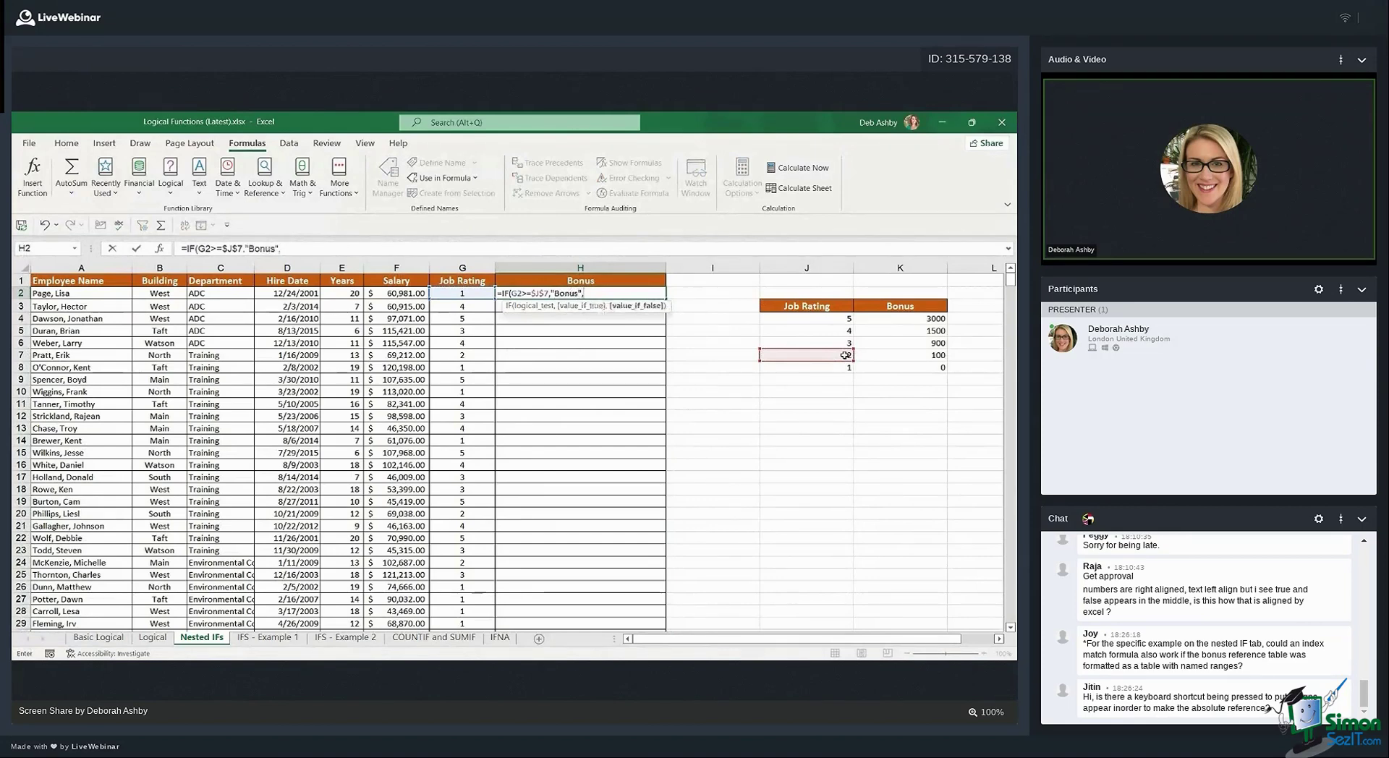
text("No Bonus)
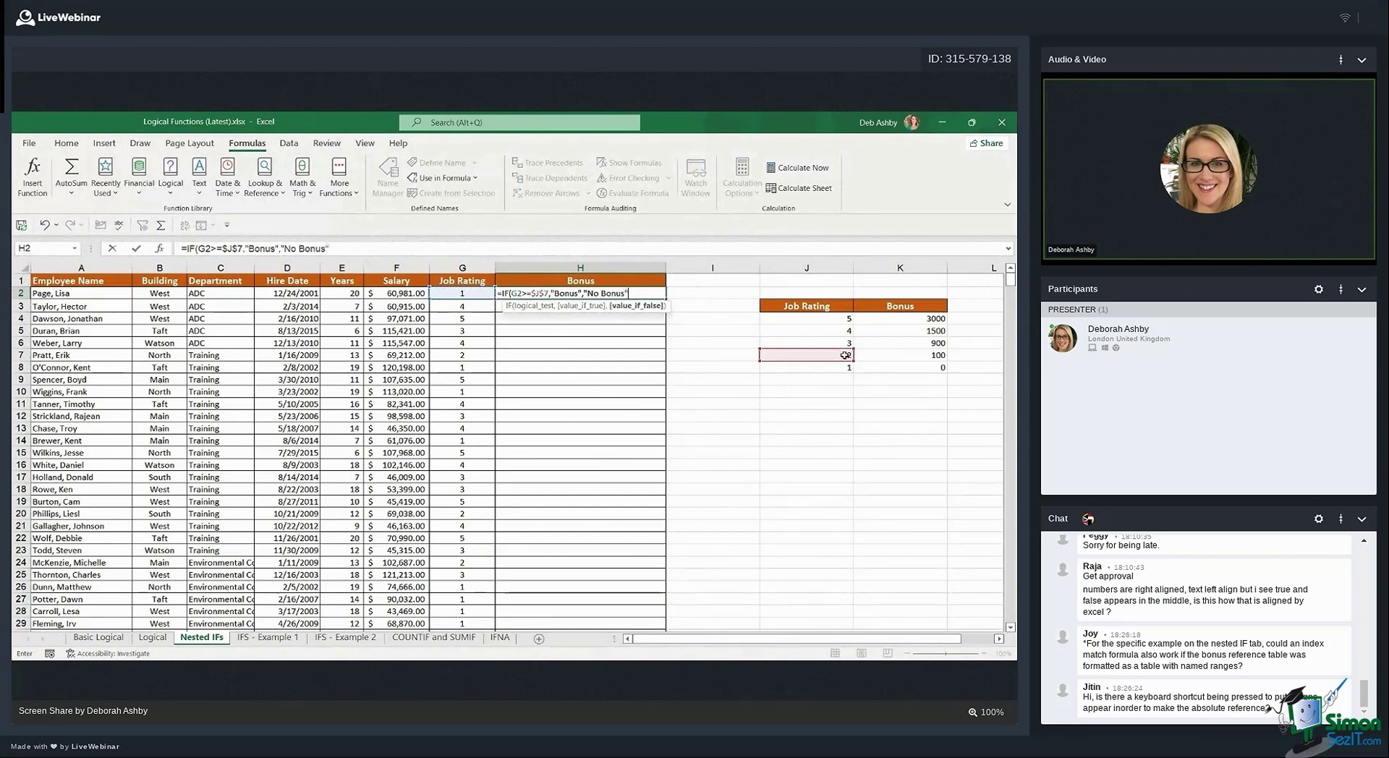
text("))
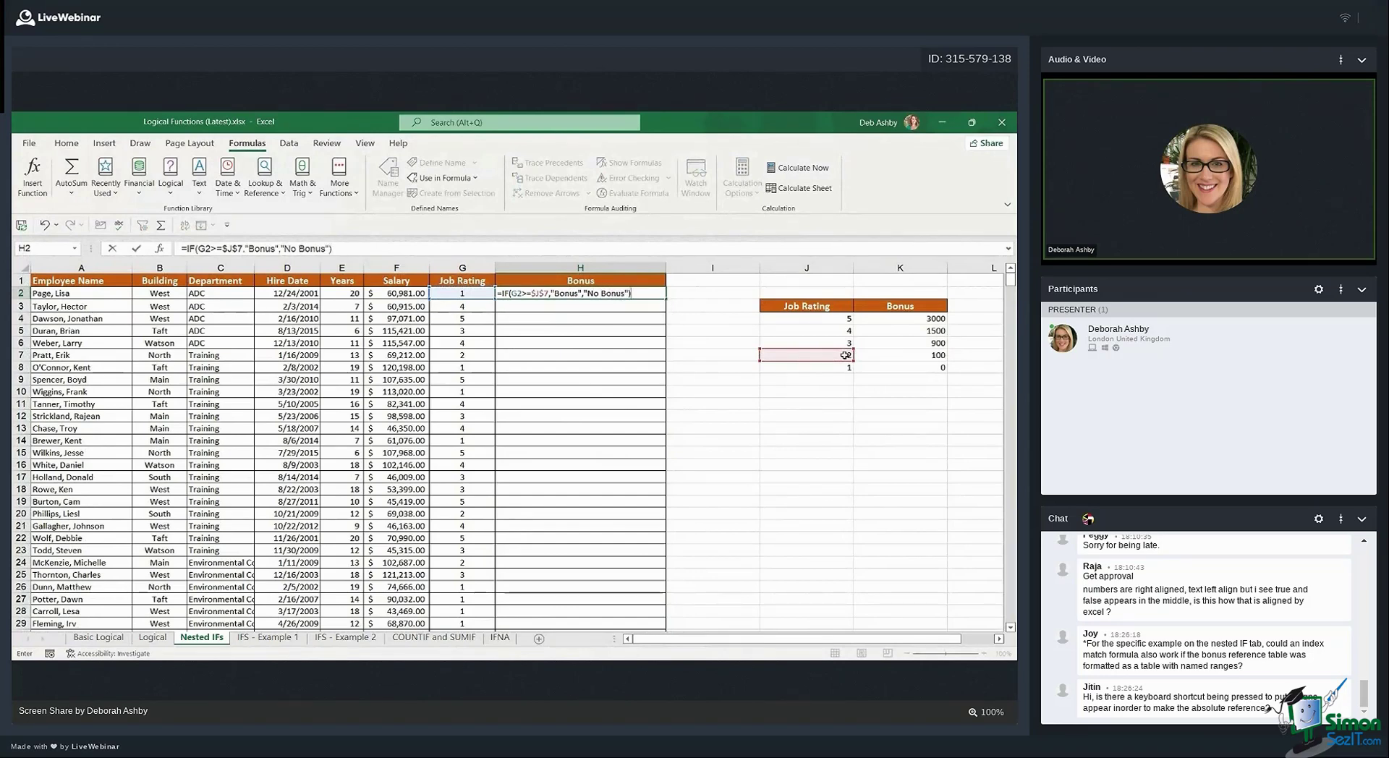
key(ctrl+Return)
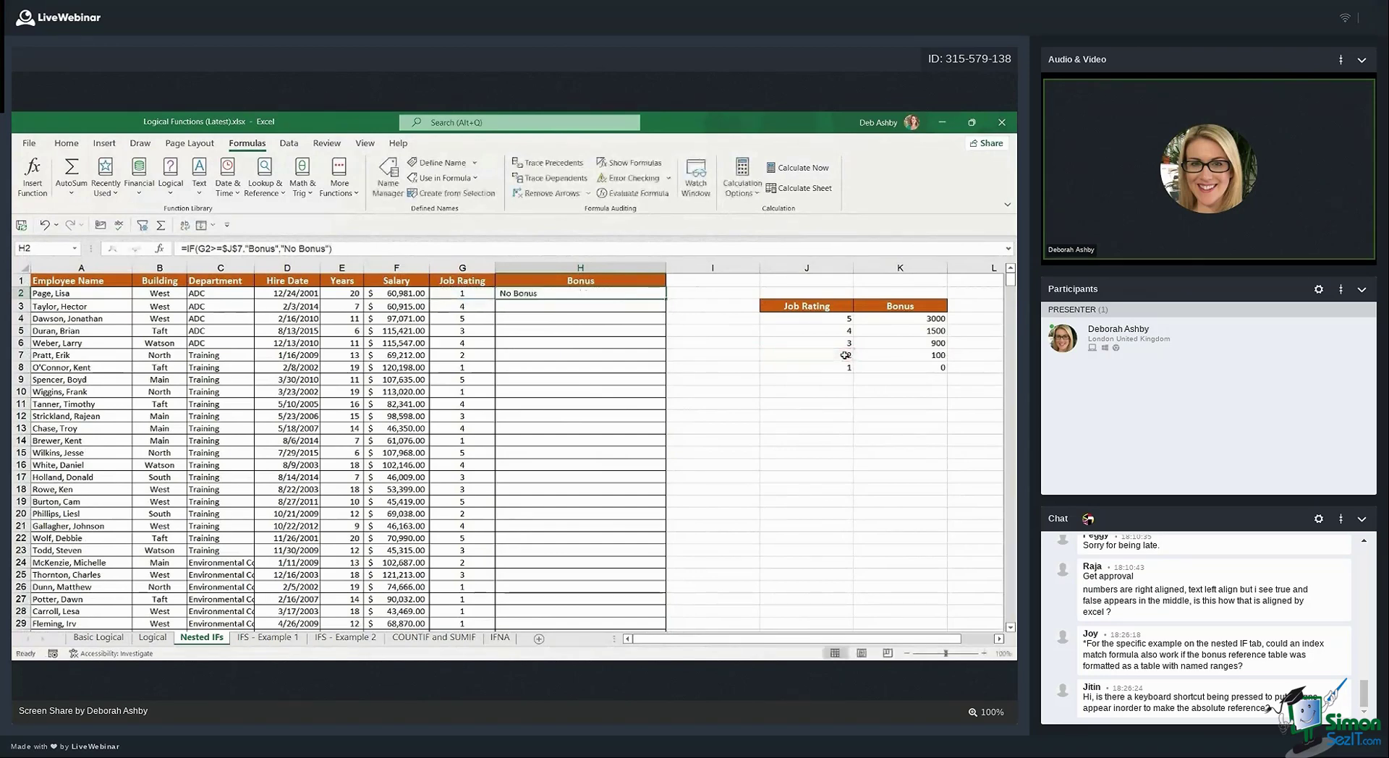
Fill the H2 formula down the Bonus column and check several of the filled cells
double_click(665, 298)
click(614, 440)
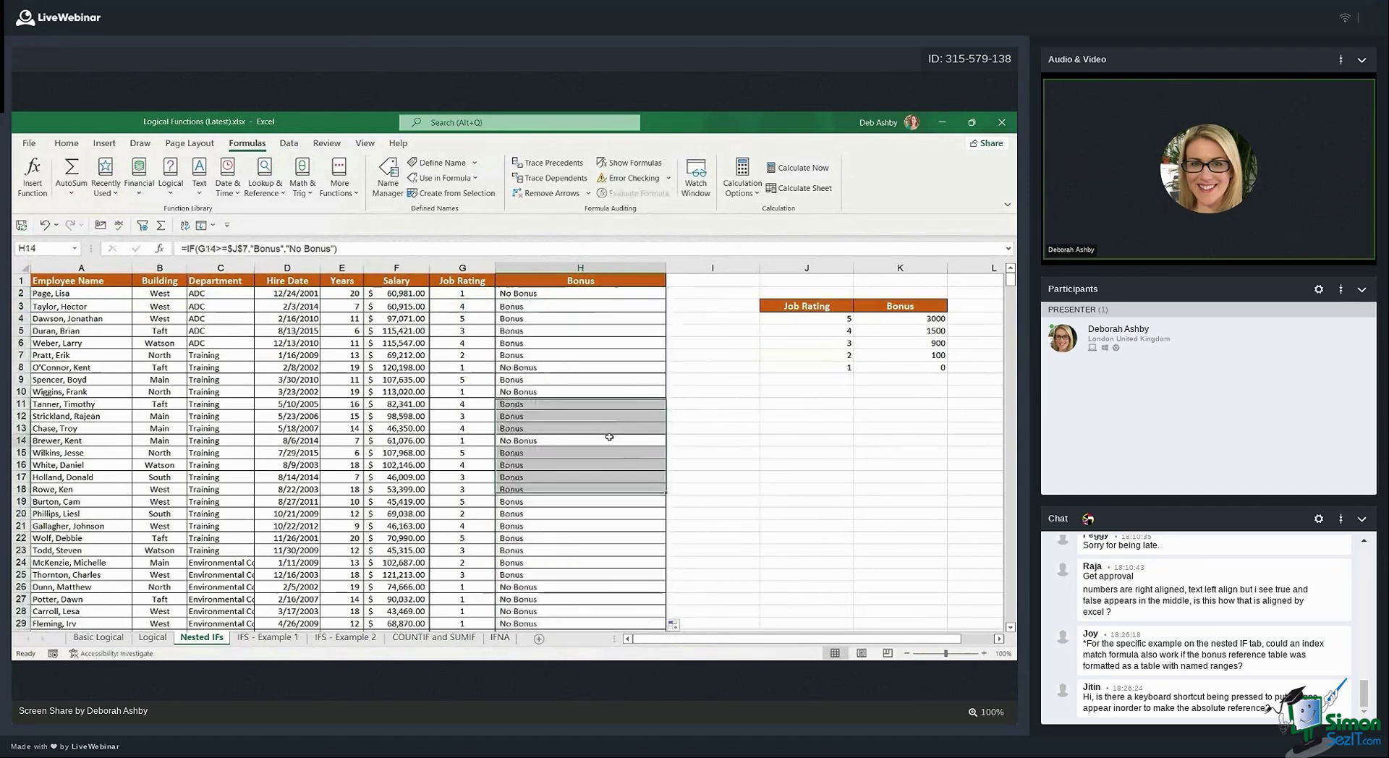
click(640, 367)
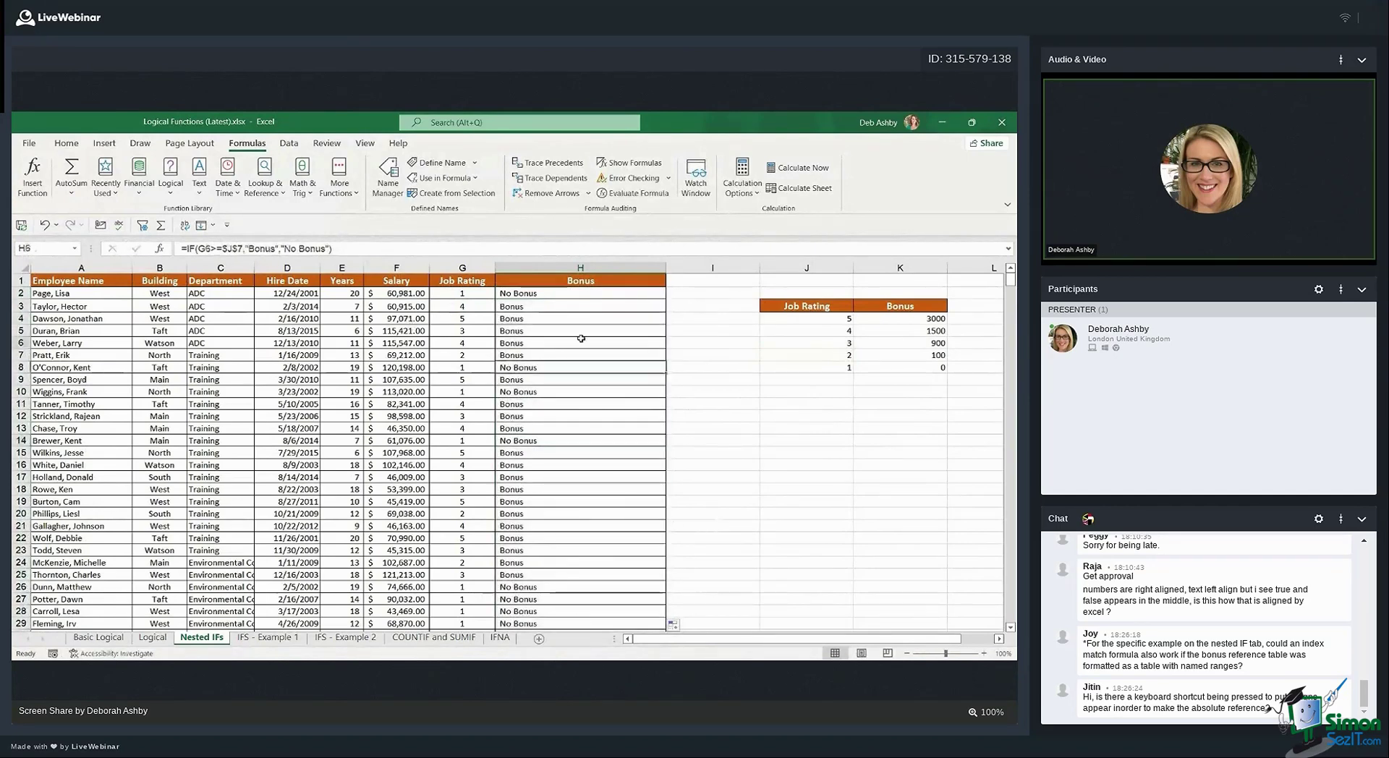
click(591, 293)
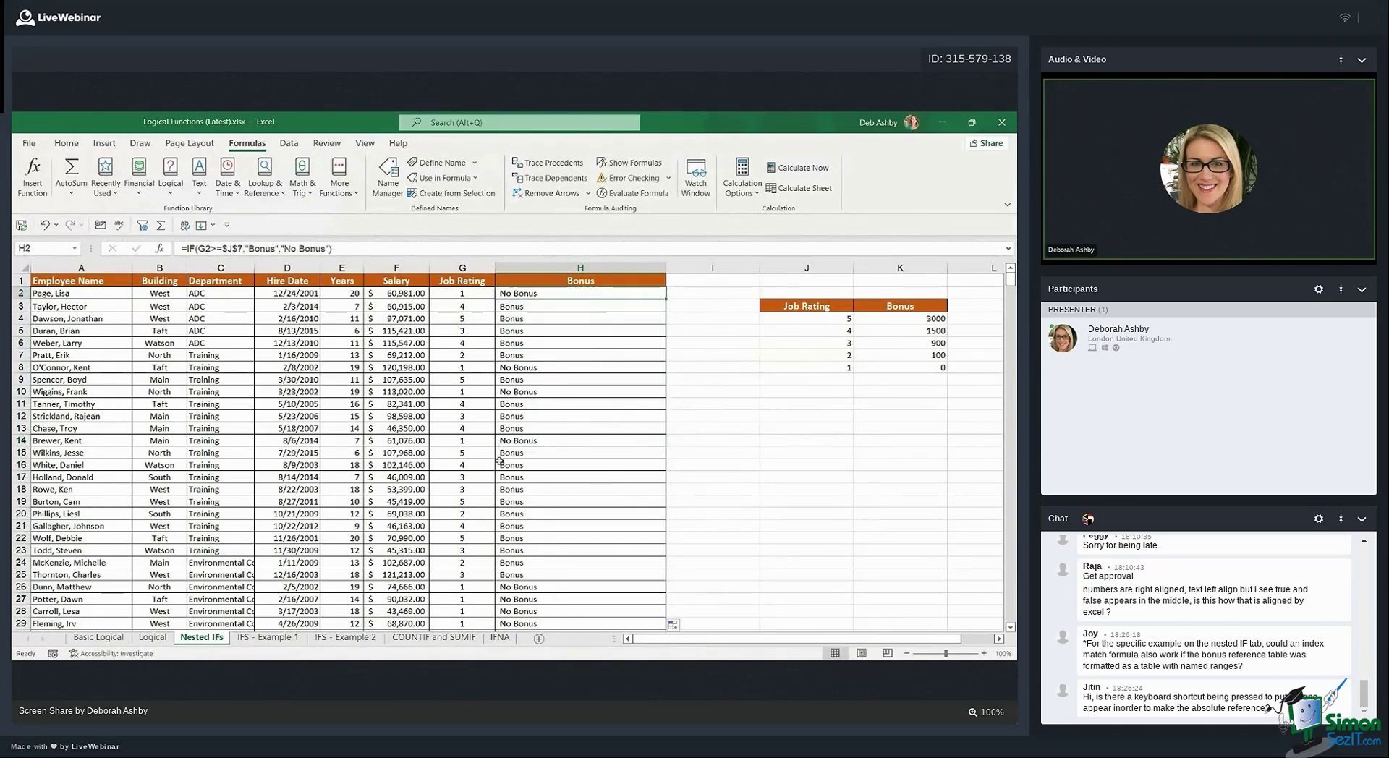
Go to the IFS - Example 1 sheet and clear the existing formulas from the Bonus column, starting at H4
click(283, 643)
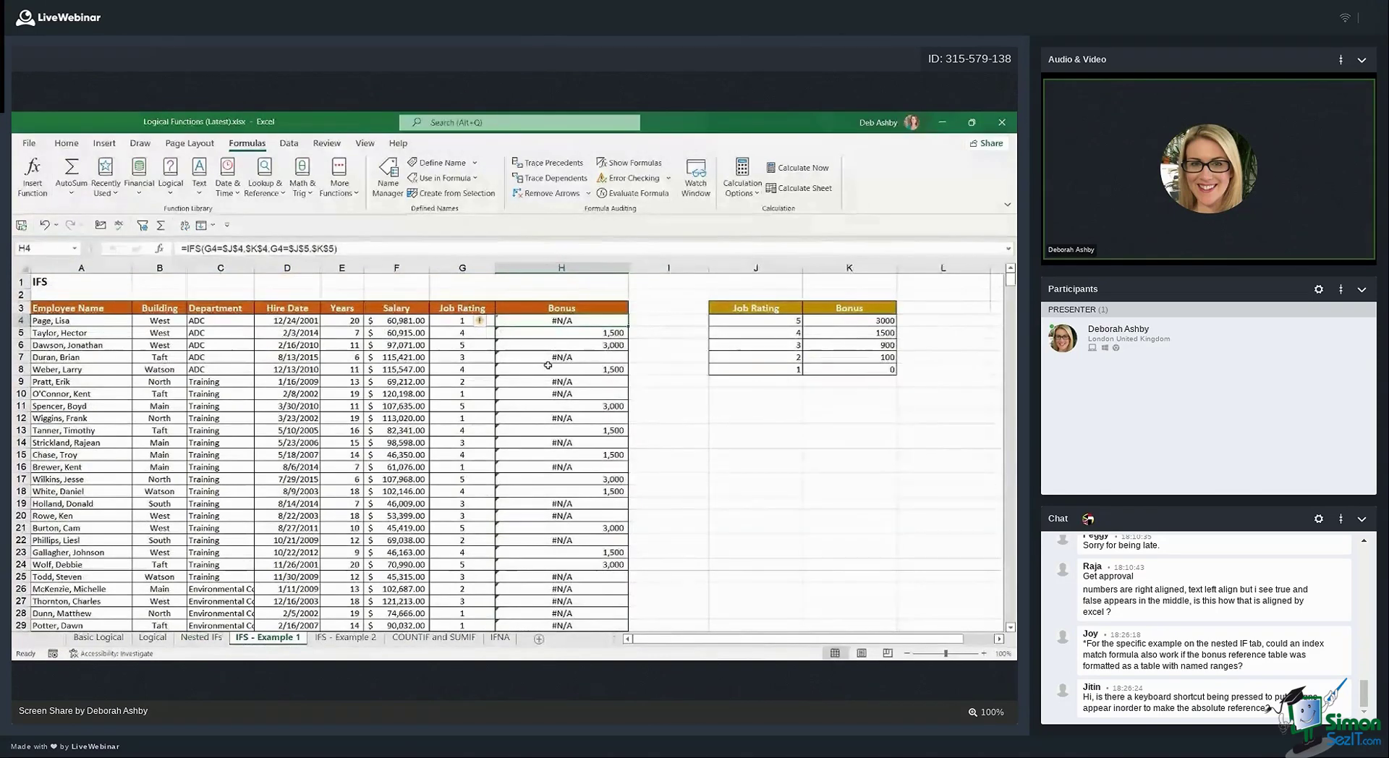
key(ctrl+shift+Down)
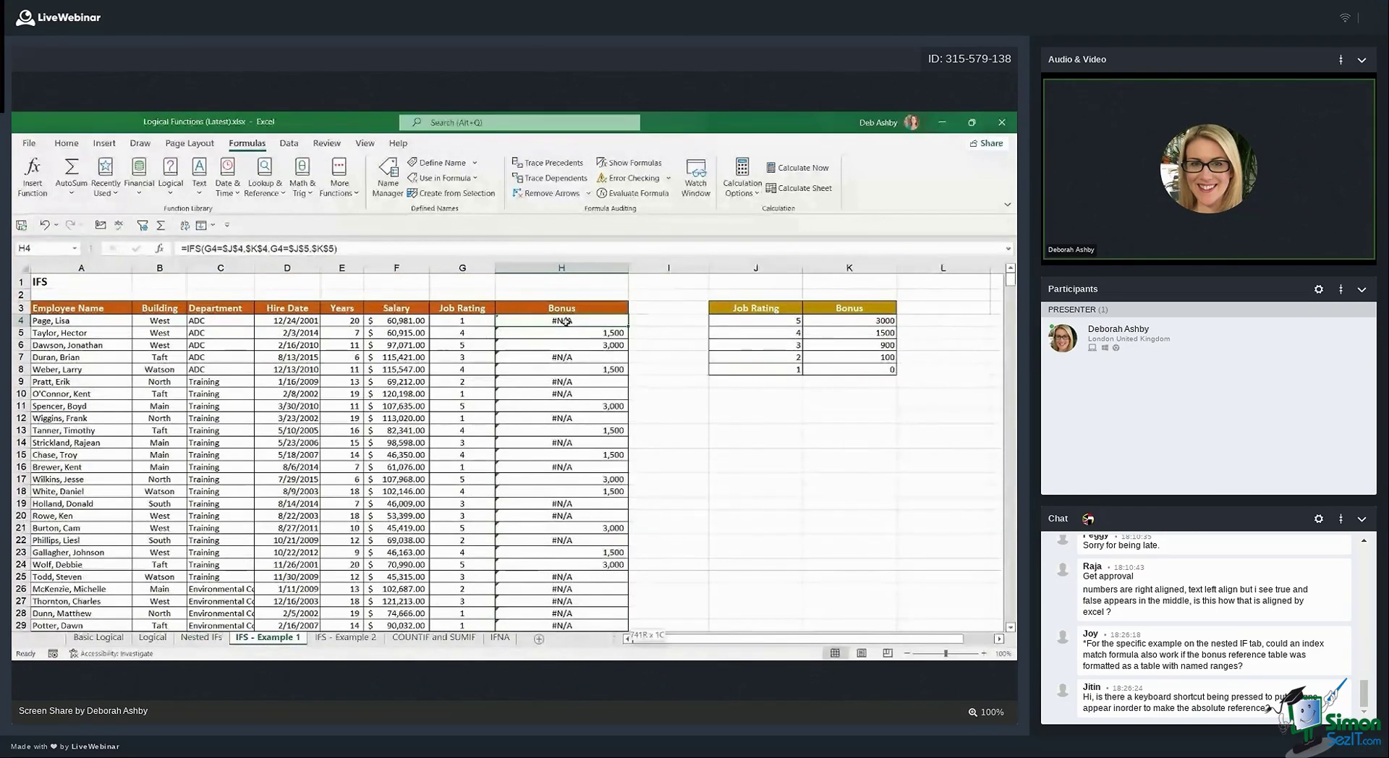
key(Delete)
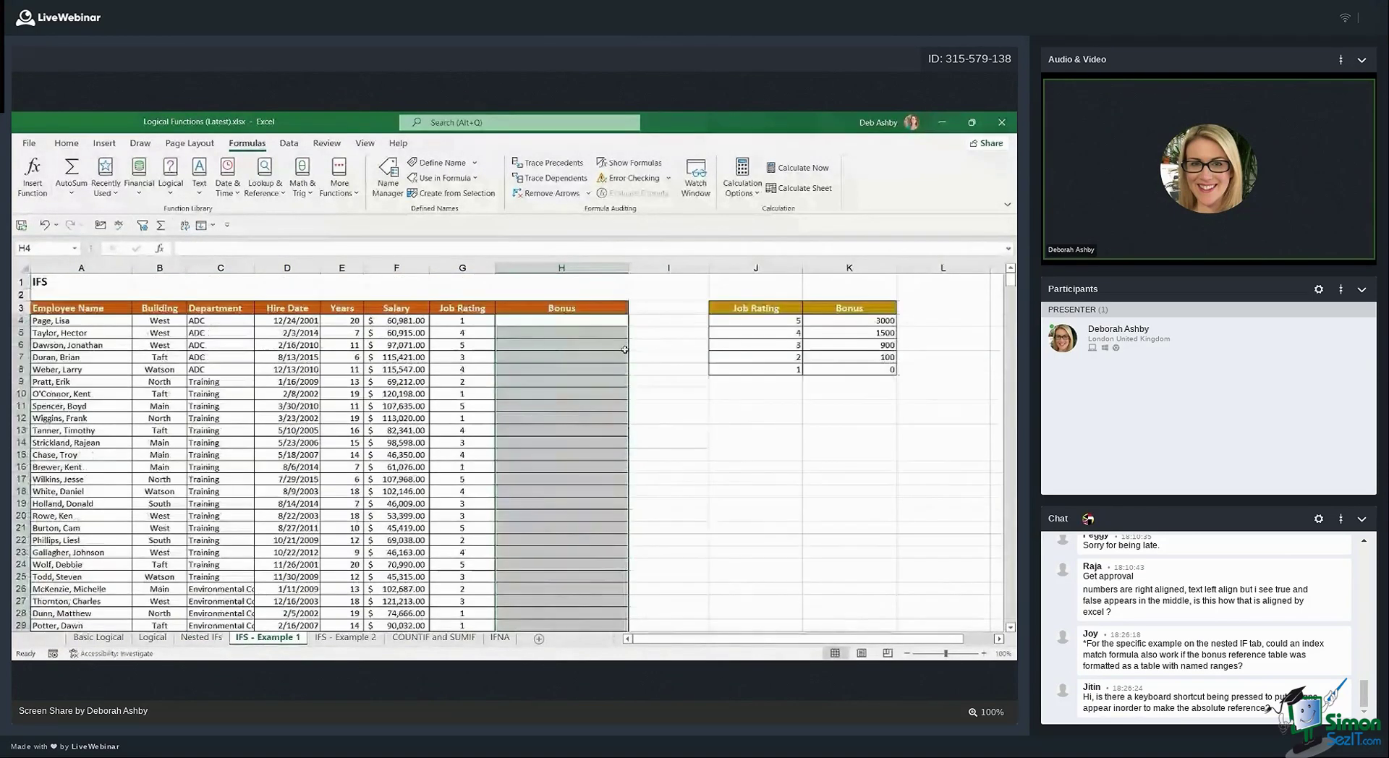
click(567, 345)
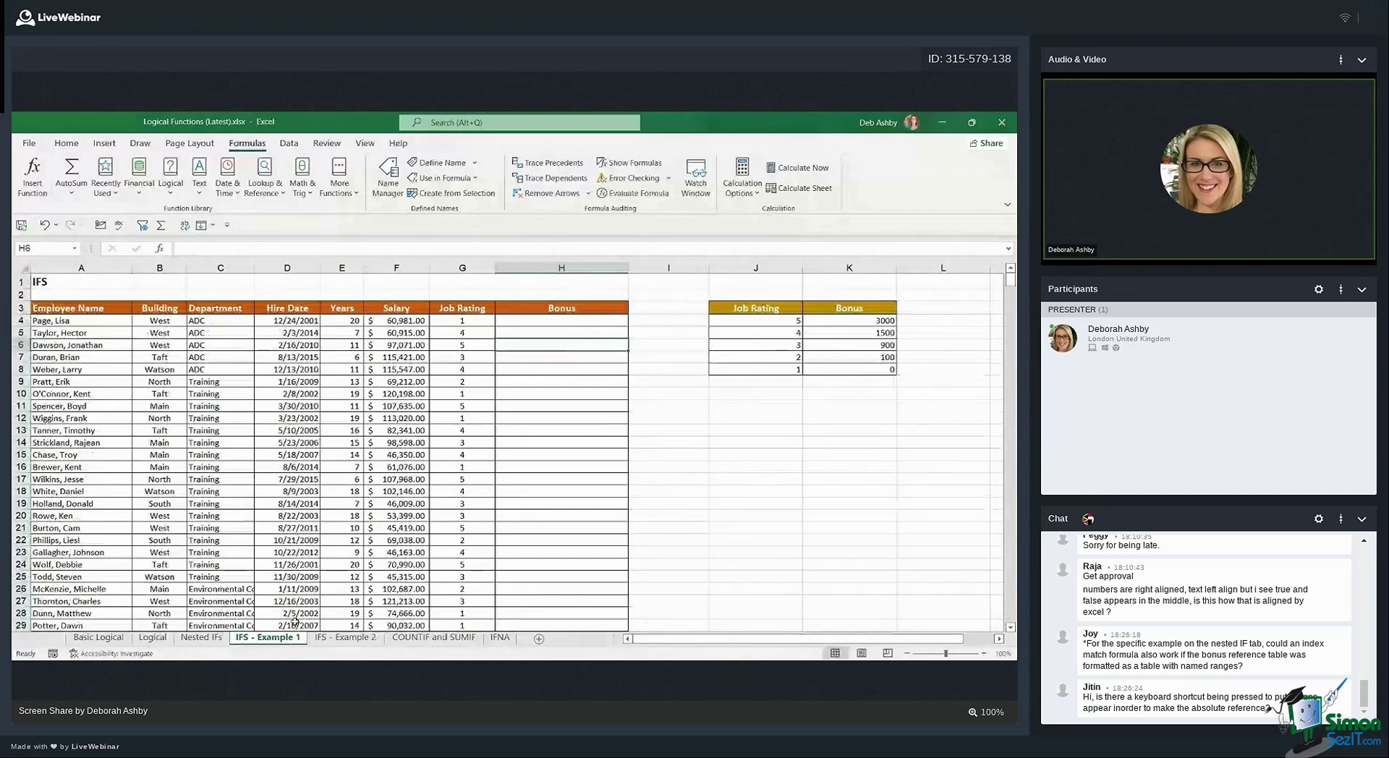
Start an IFS formula in cell H4 of the Bonus column
click(534, 335)
click(536, 322)
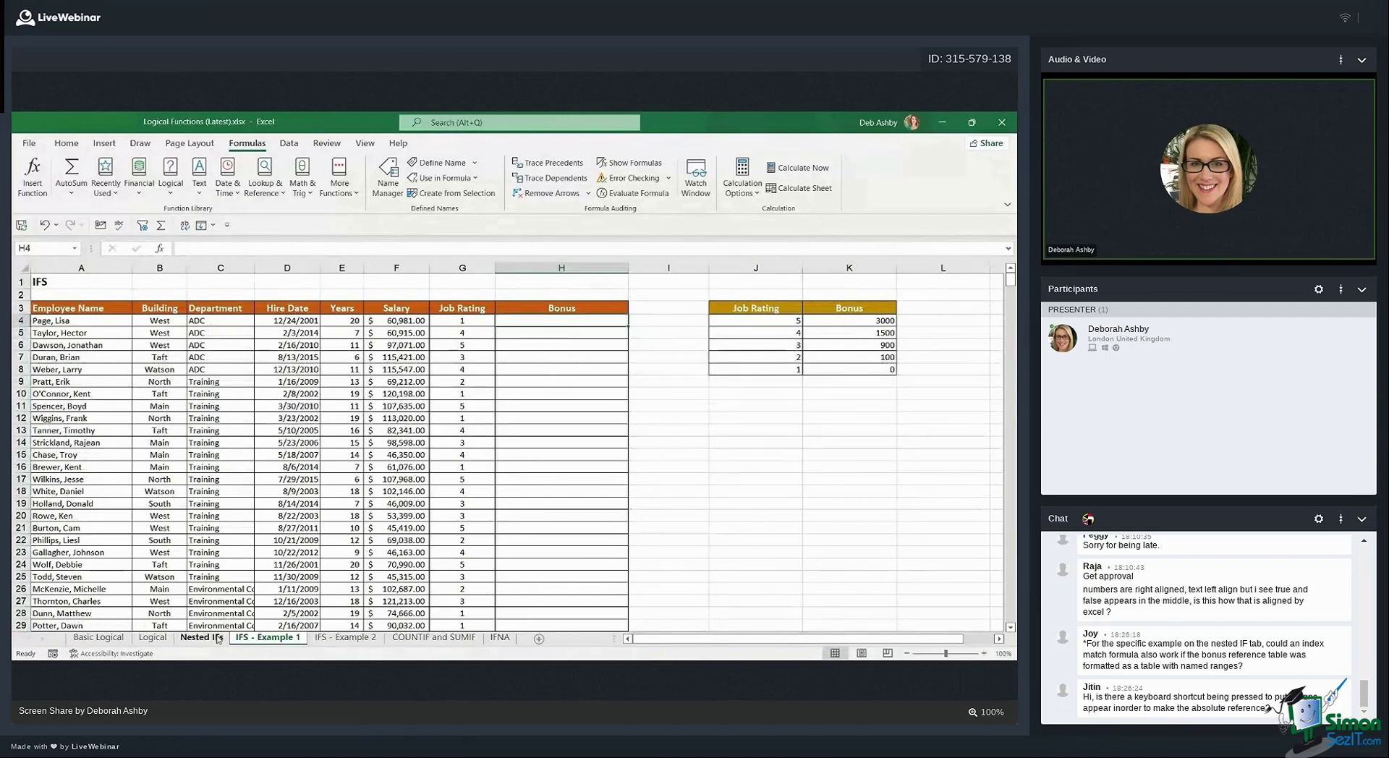
click(556, 333)
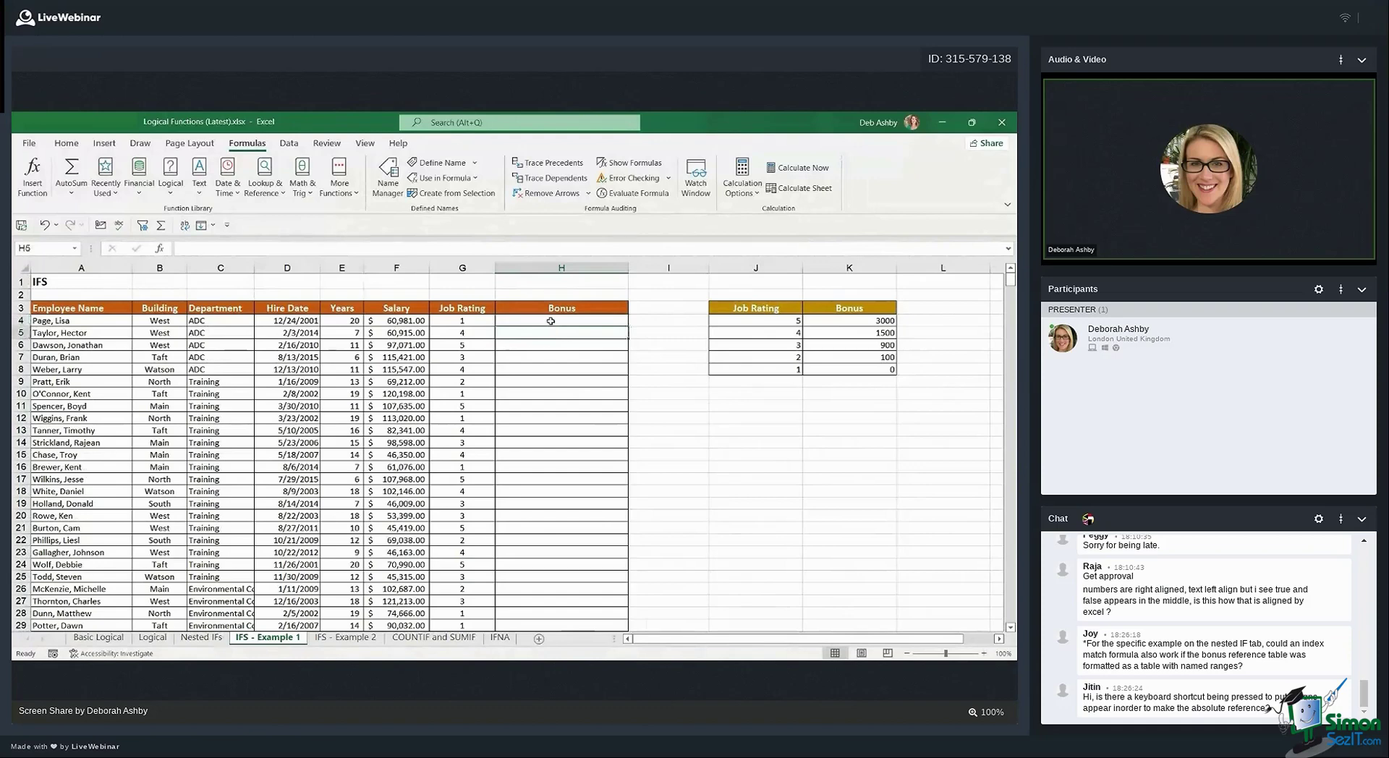
click(551, 321)
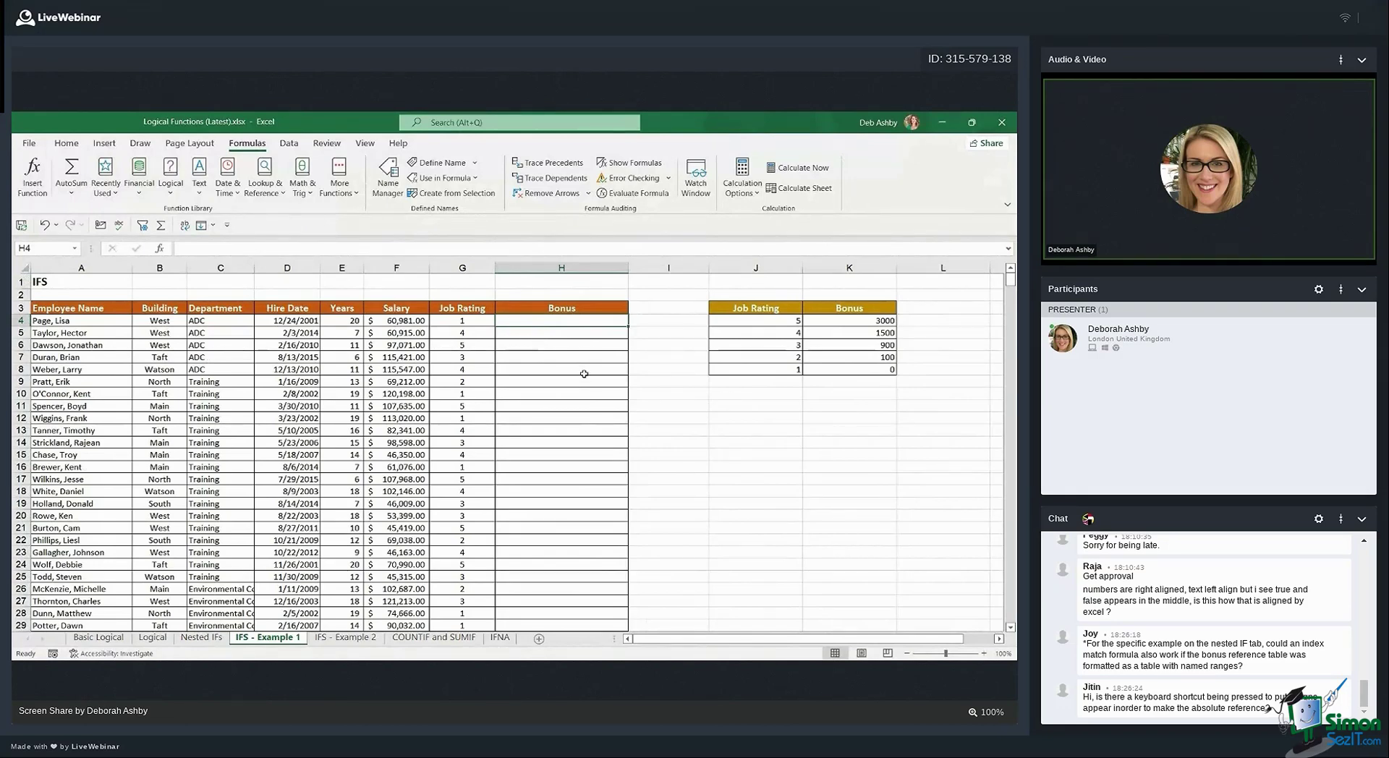
text(=)
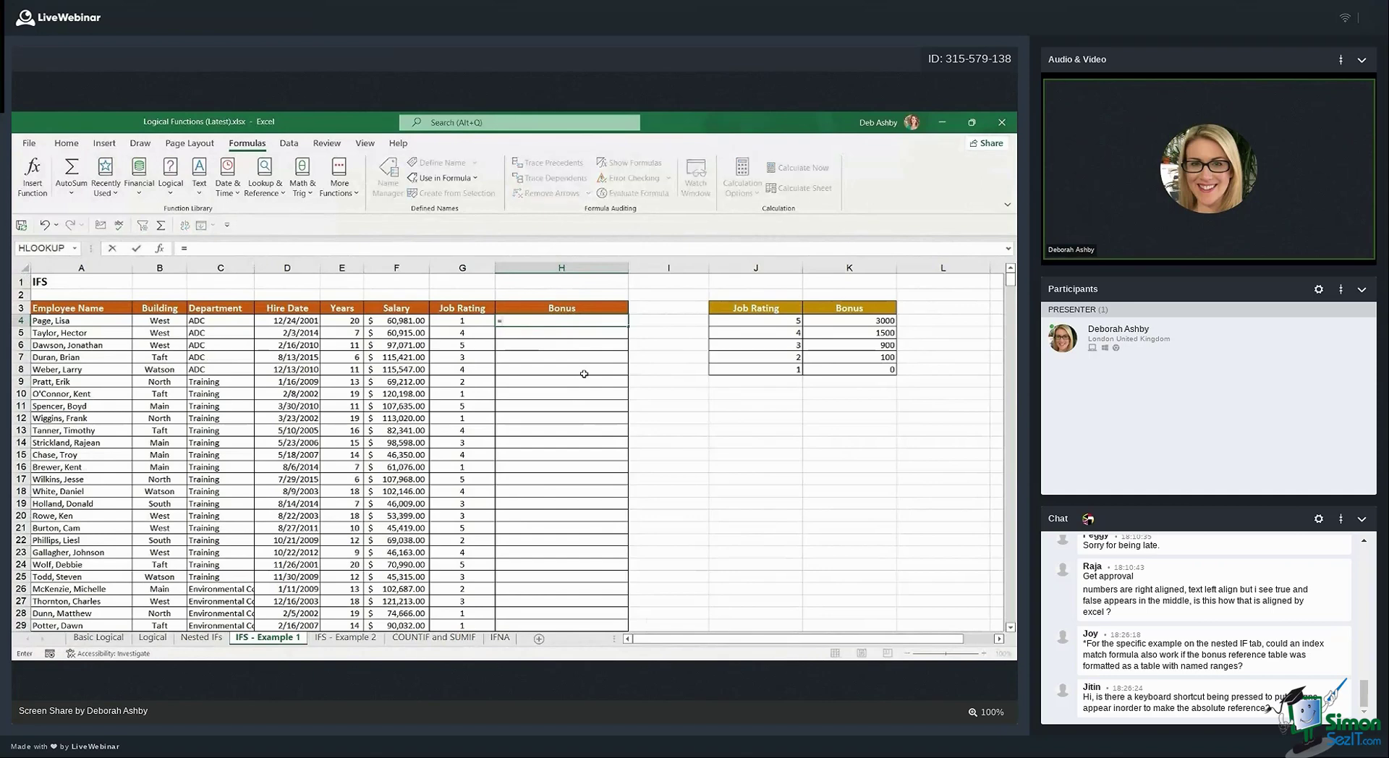
text(IFS)
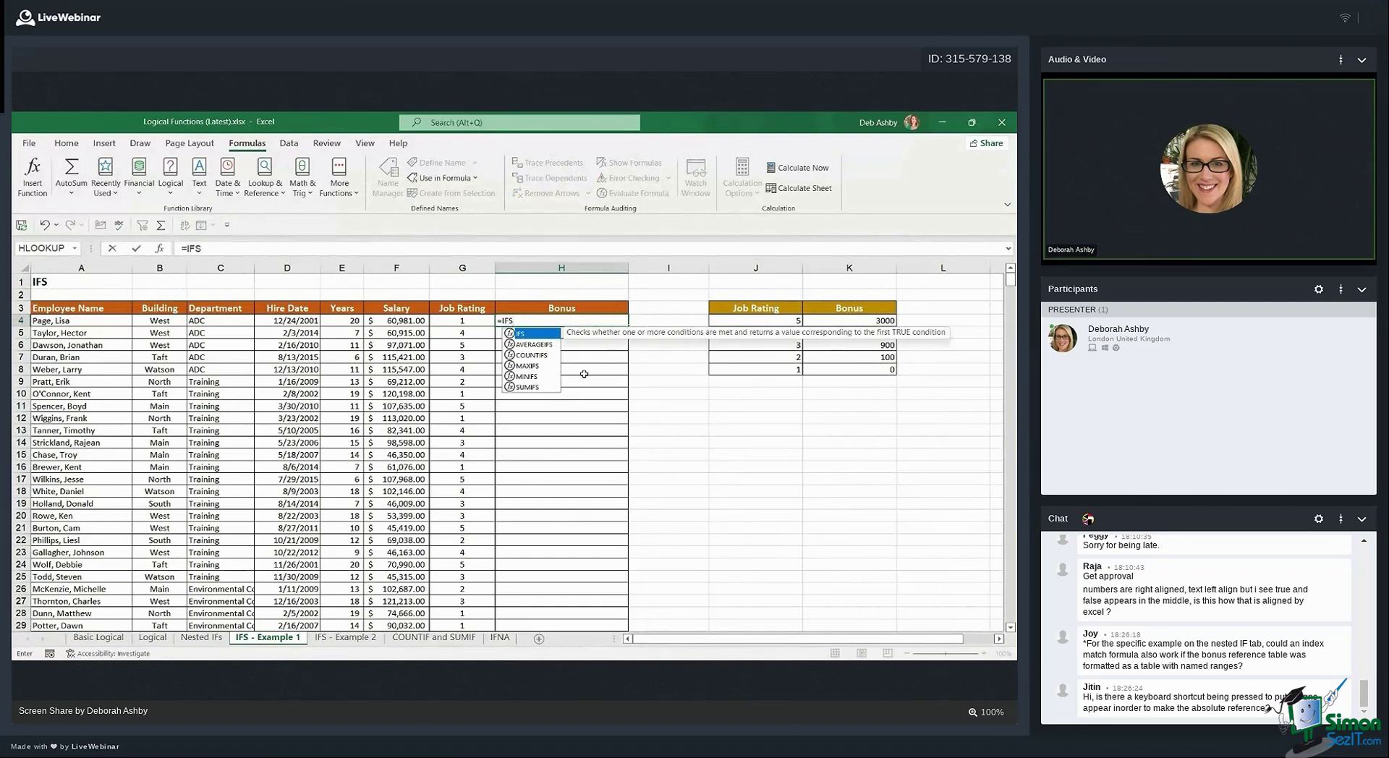
text(()
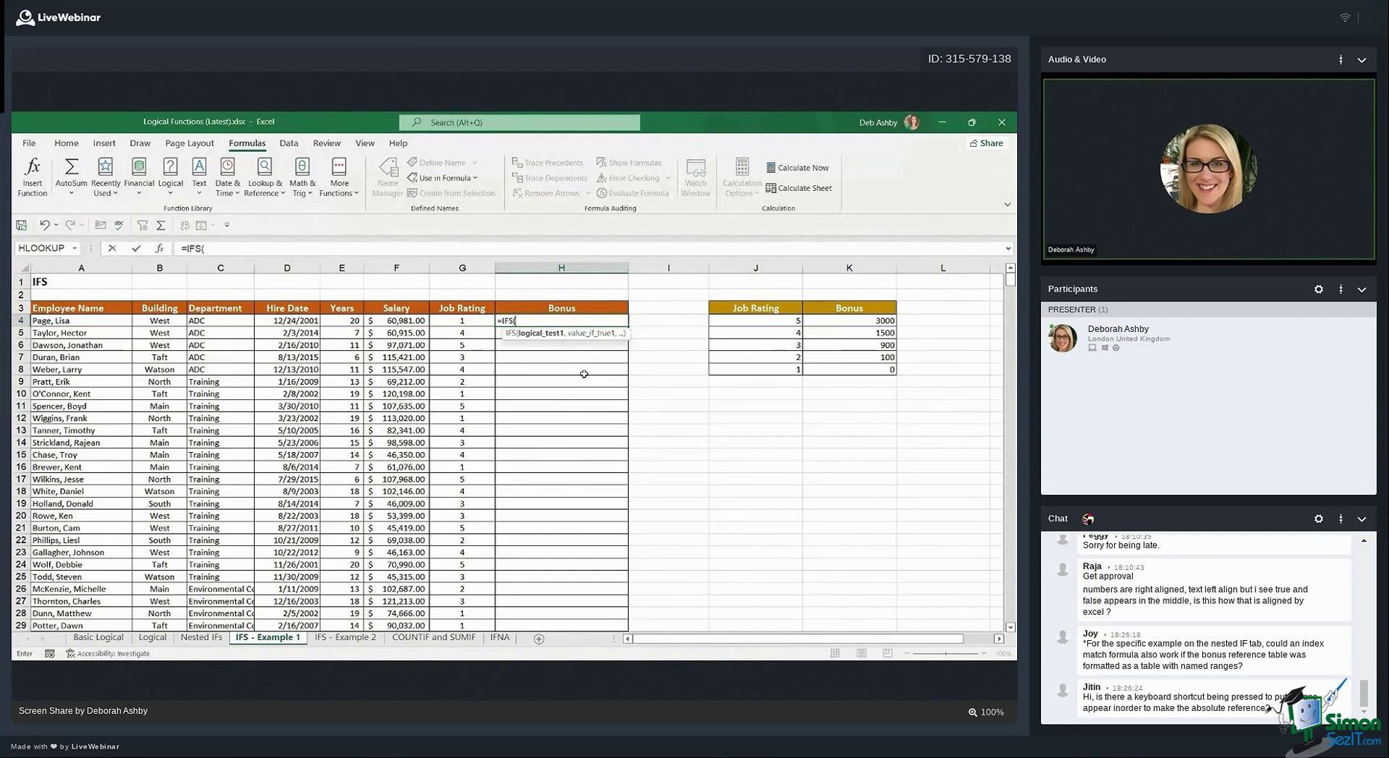
Enter the first IFS test as G4=$J$4 with $K$4 as its result, using absolute references to the rating table
click(470, 320)
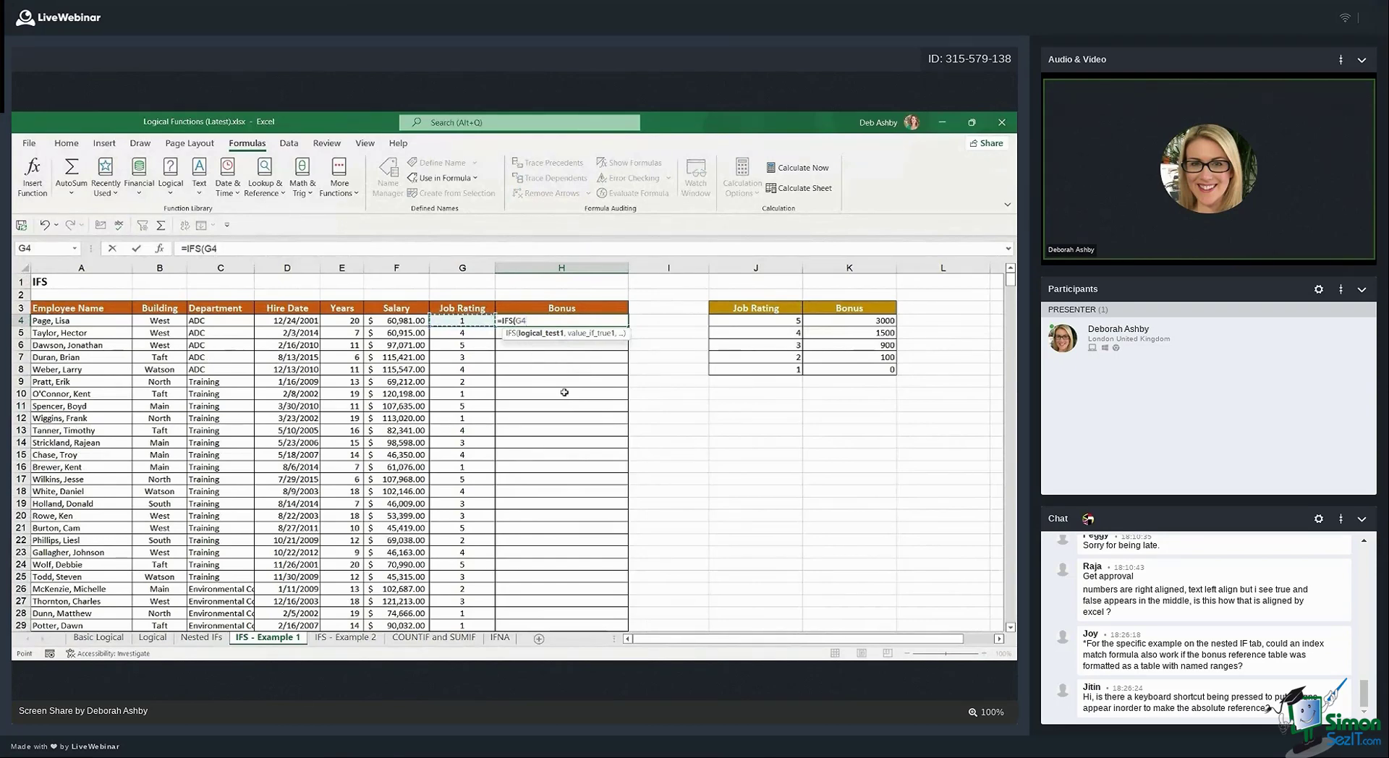
text(=)
click(788, 323)
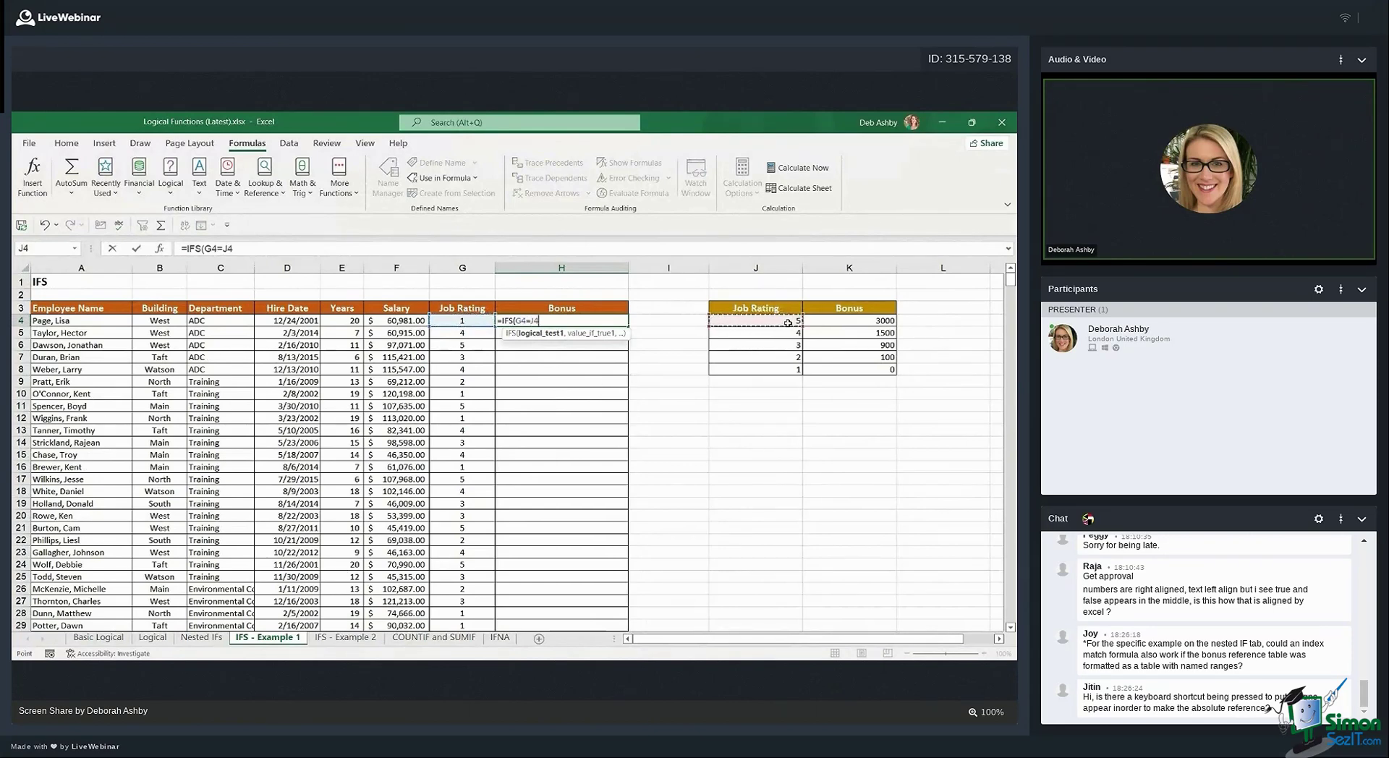
key(F4)
text(,)
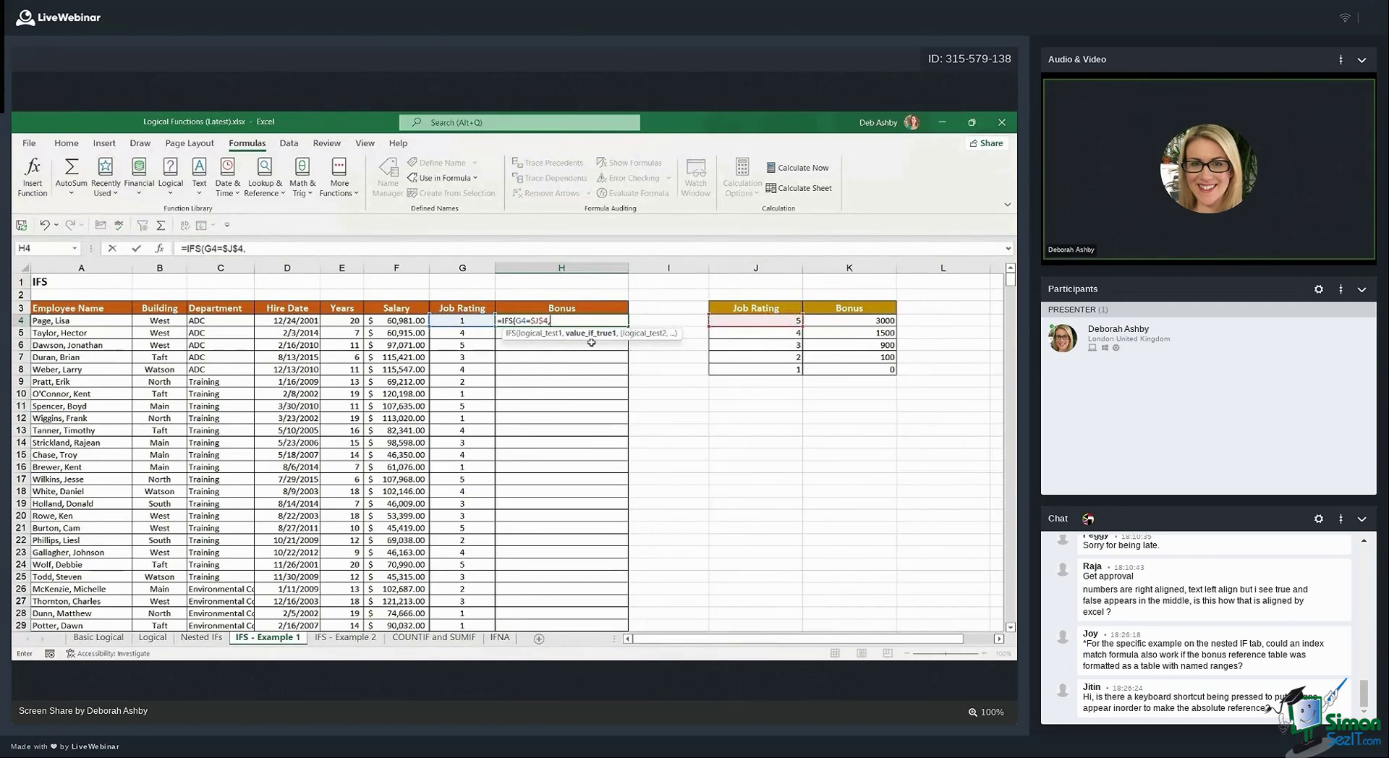
click(882, 323)
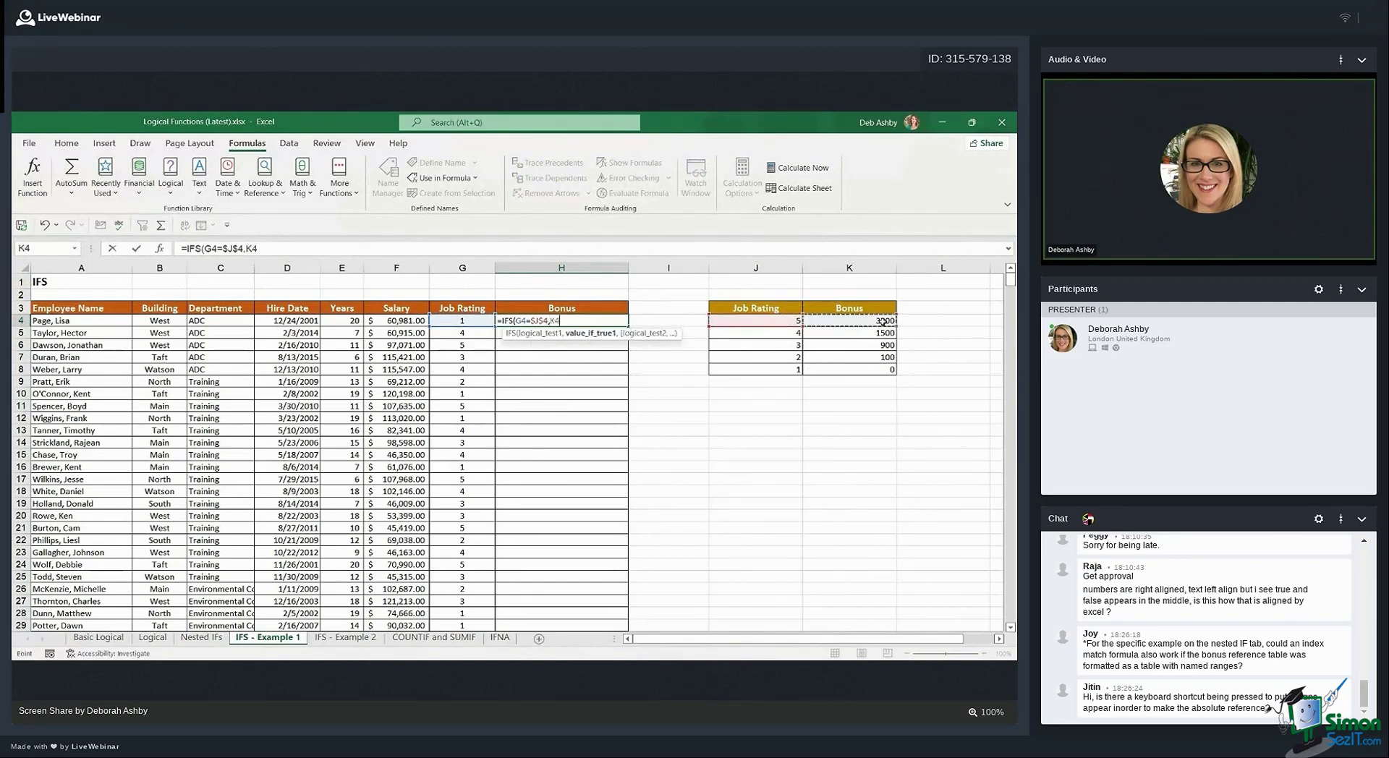
key(F4)
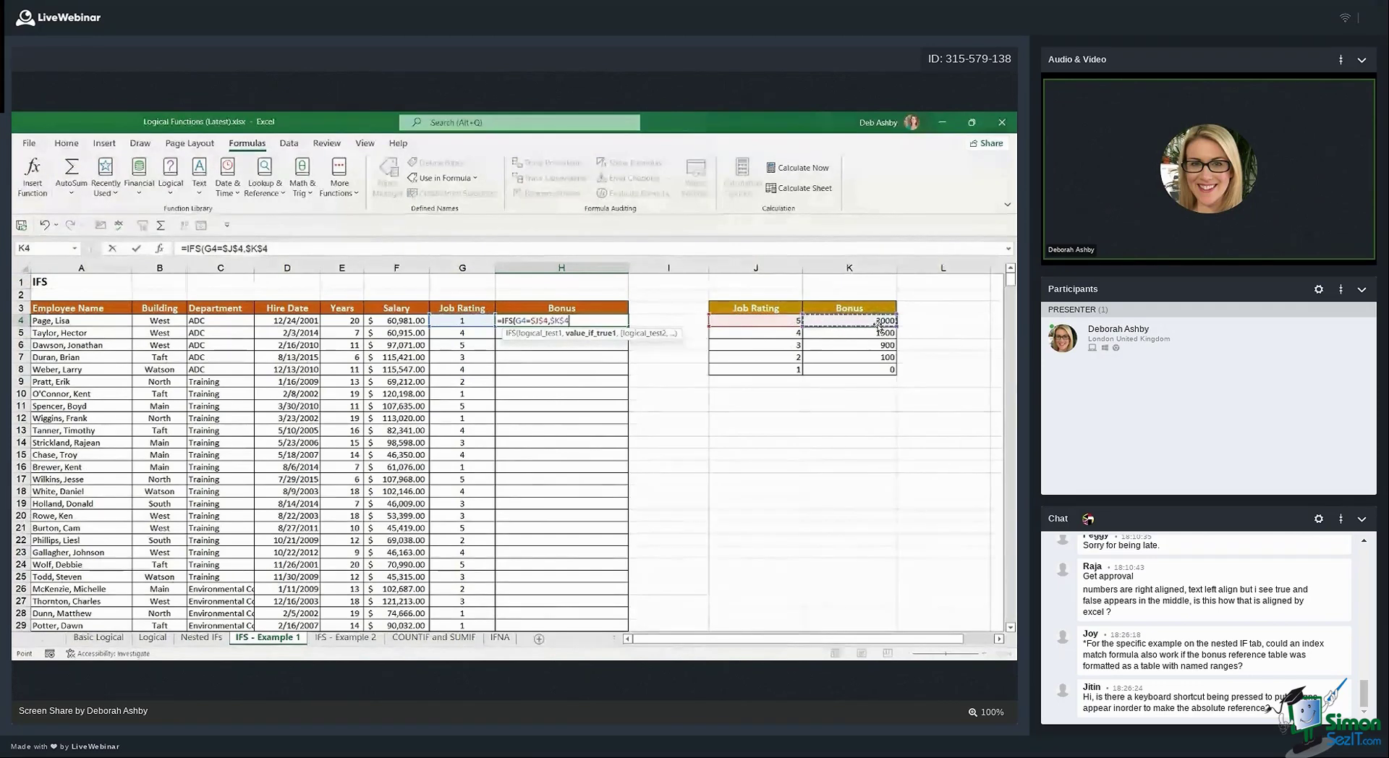
text(,)
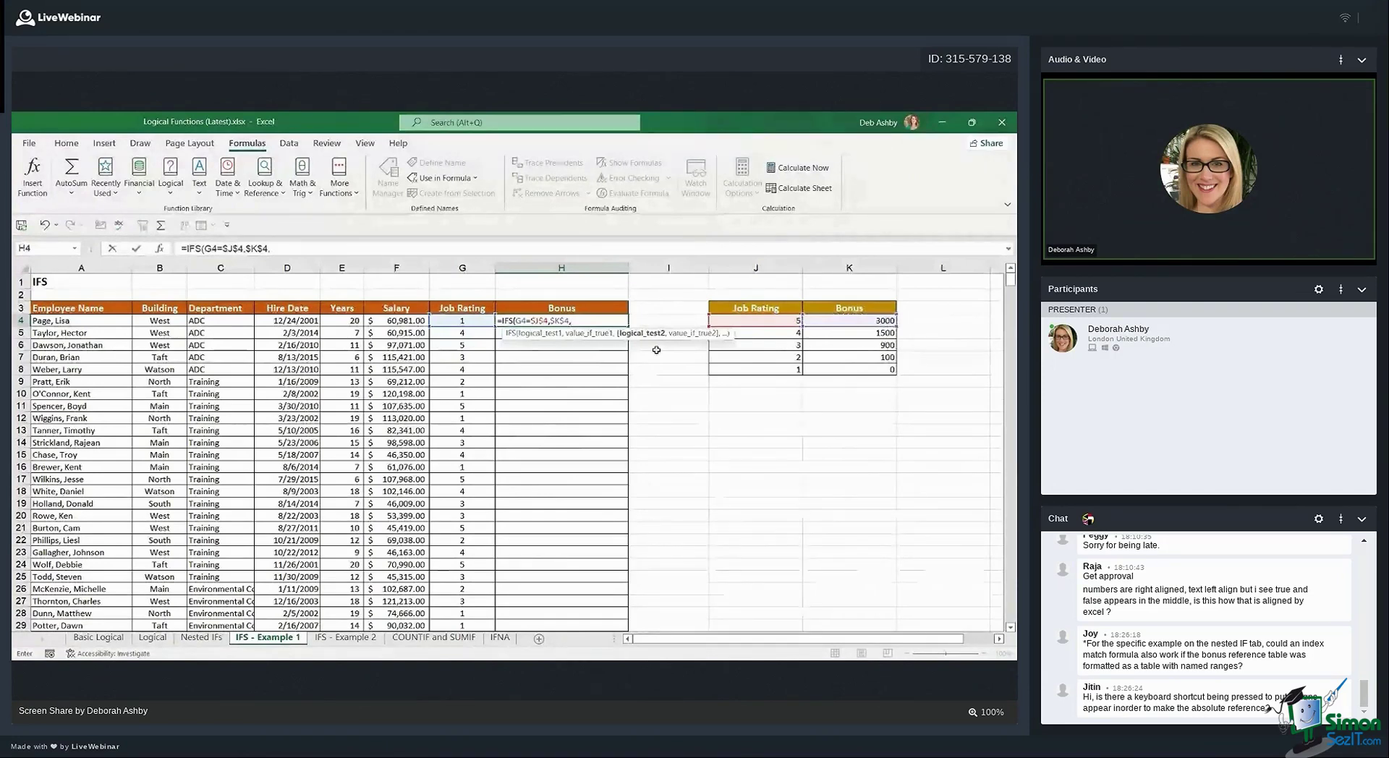
Add the second IFS test G4=$J$5 with the absolute reference $K$5 as its result
text(I)
key(BackSpace)
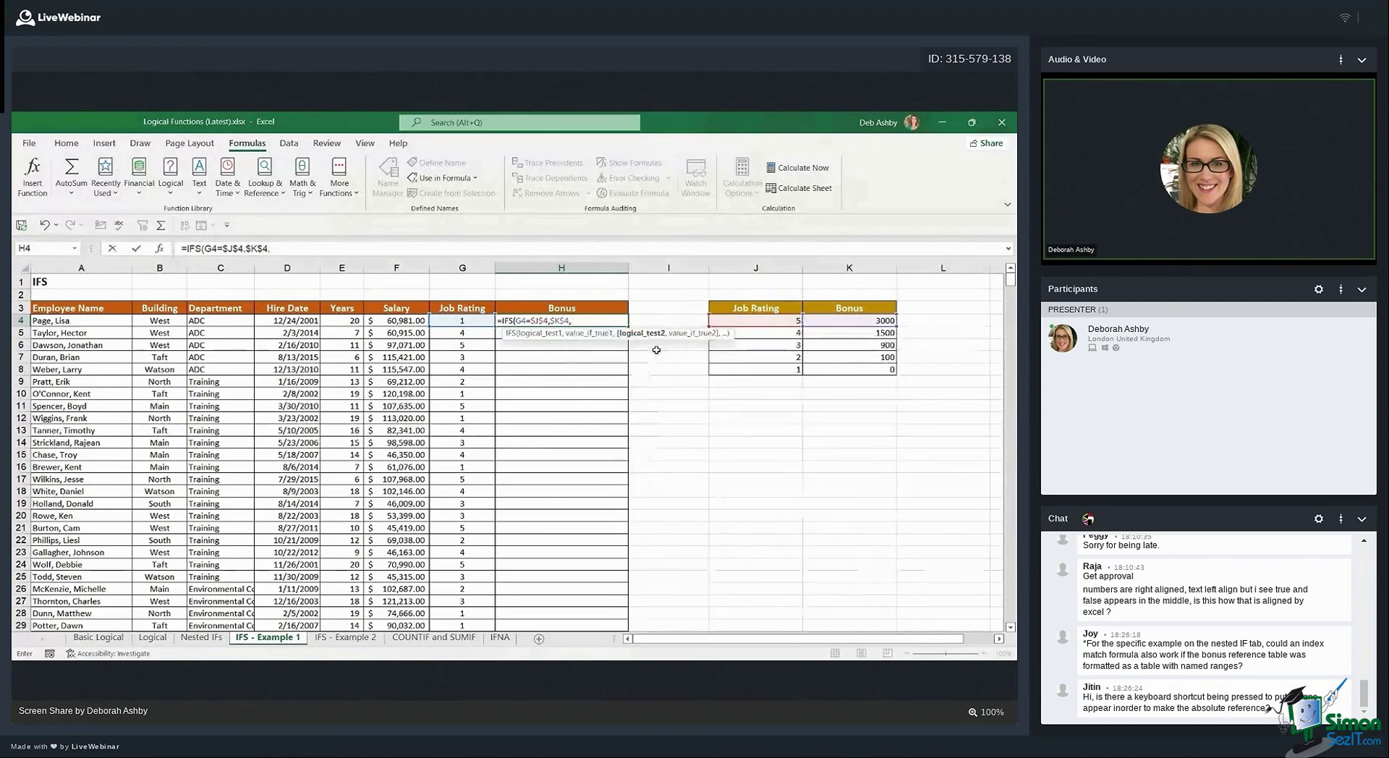
click(456, 322)
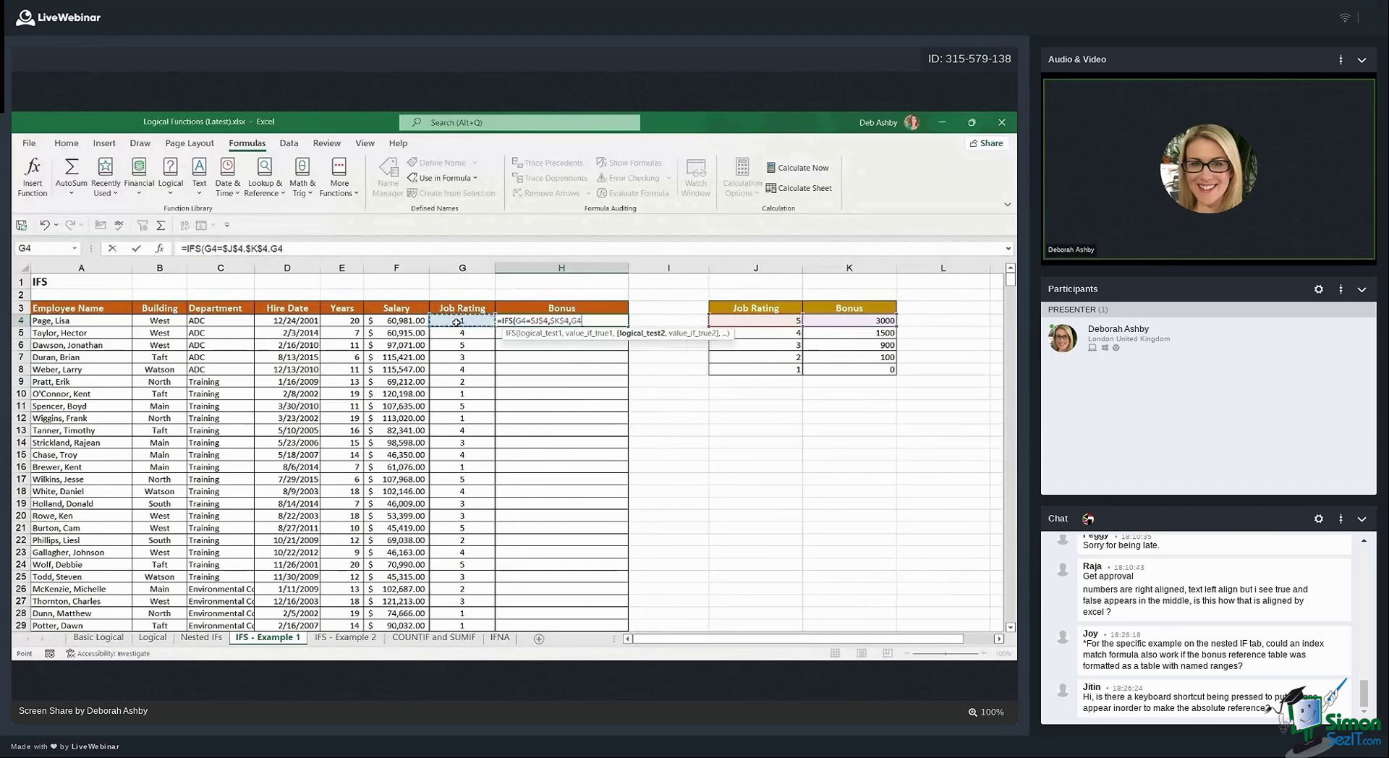
text(=)
click(781, 333)
key(F4)
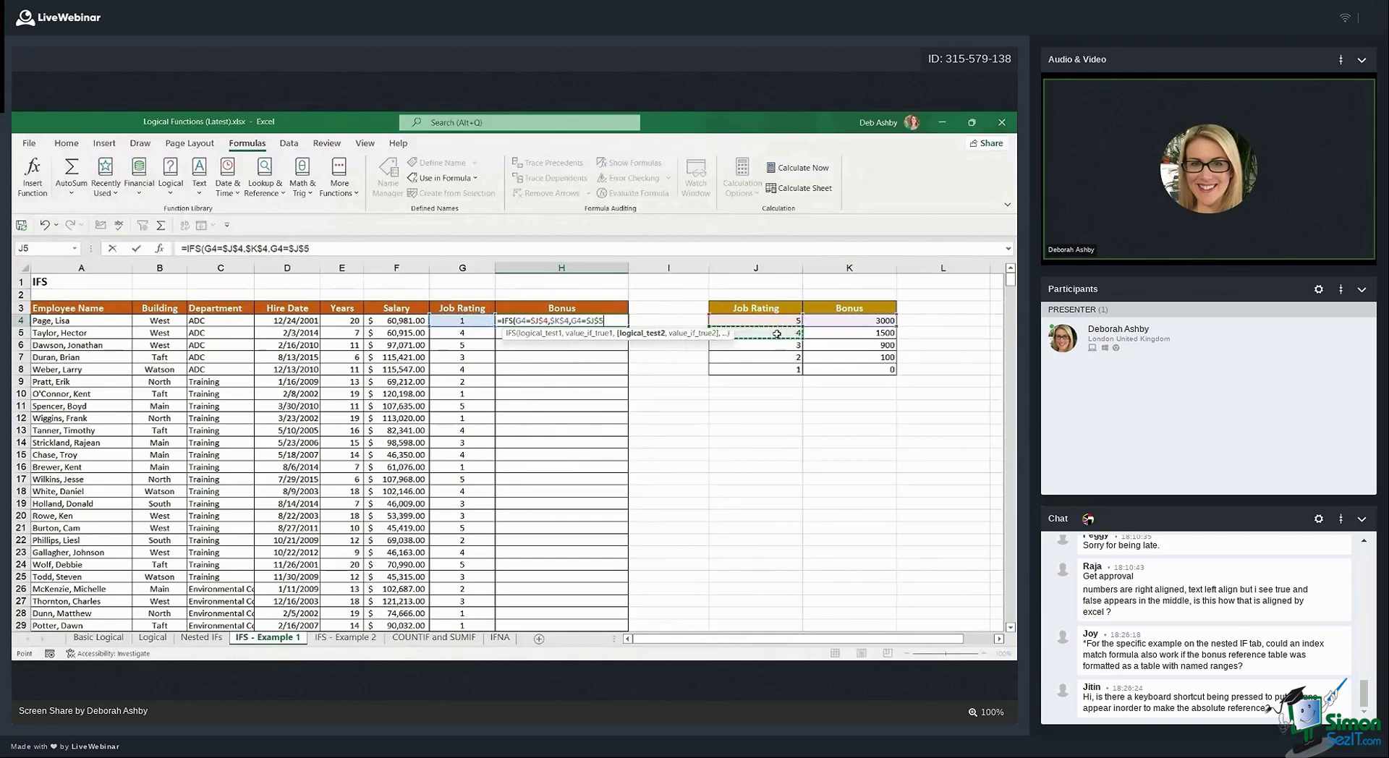
text(,)
click(888, 333)
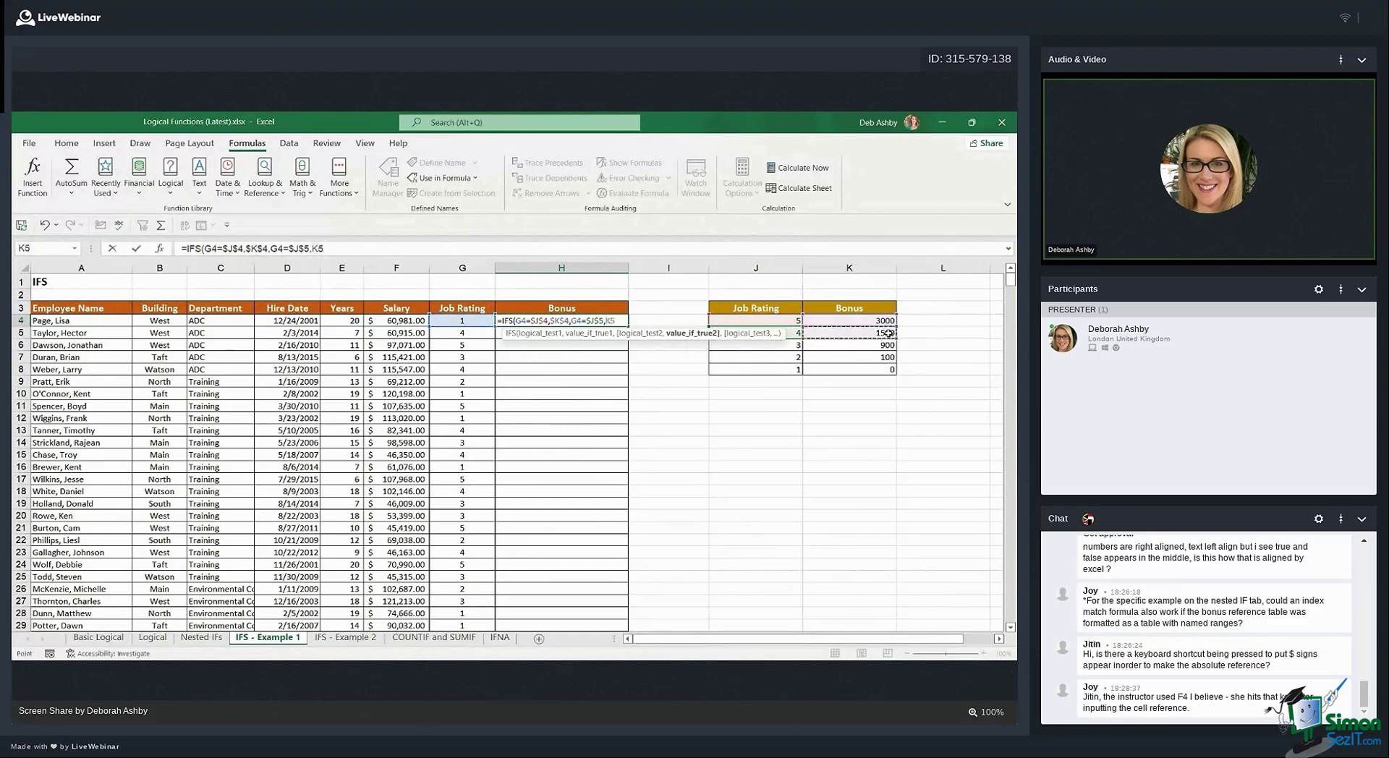
key(F4)
text(,)
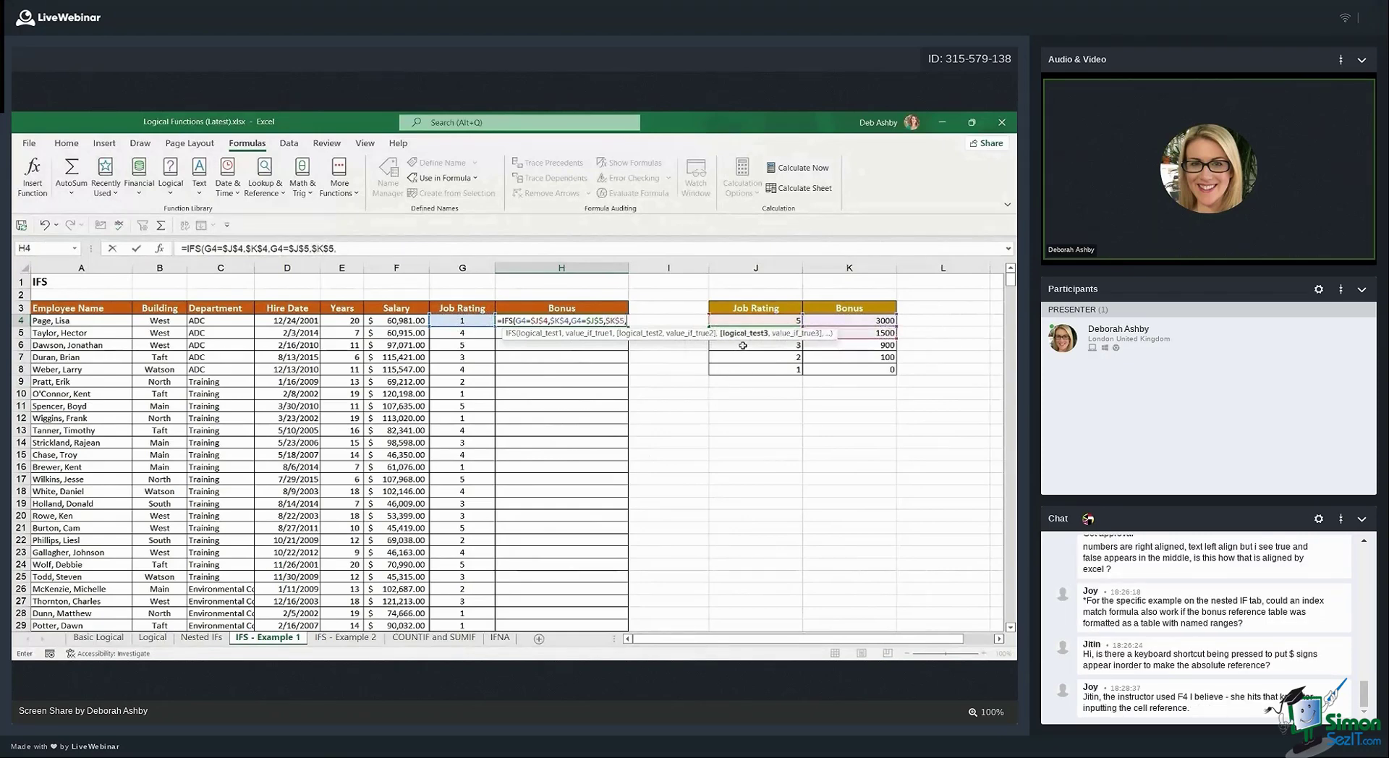
Add the third IFS test G4=$J$6 with the absolute reference $K$6 as its result
click(470, 323)
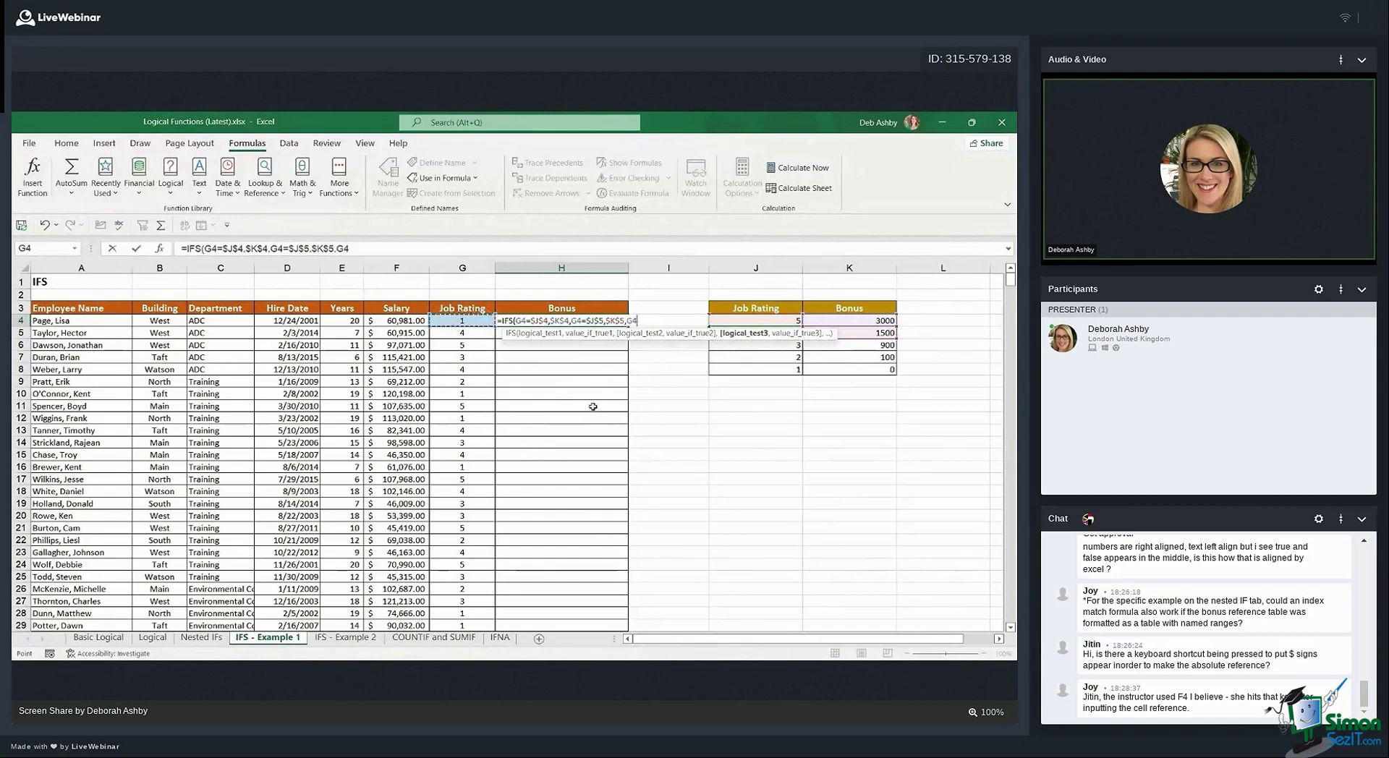
text(=)
click(786, 348)
key(F4)
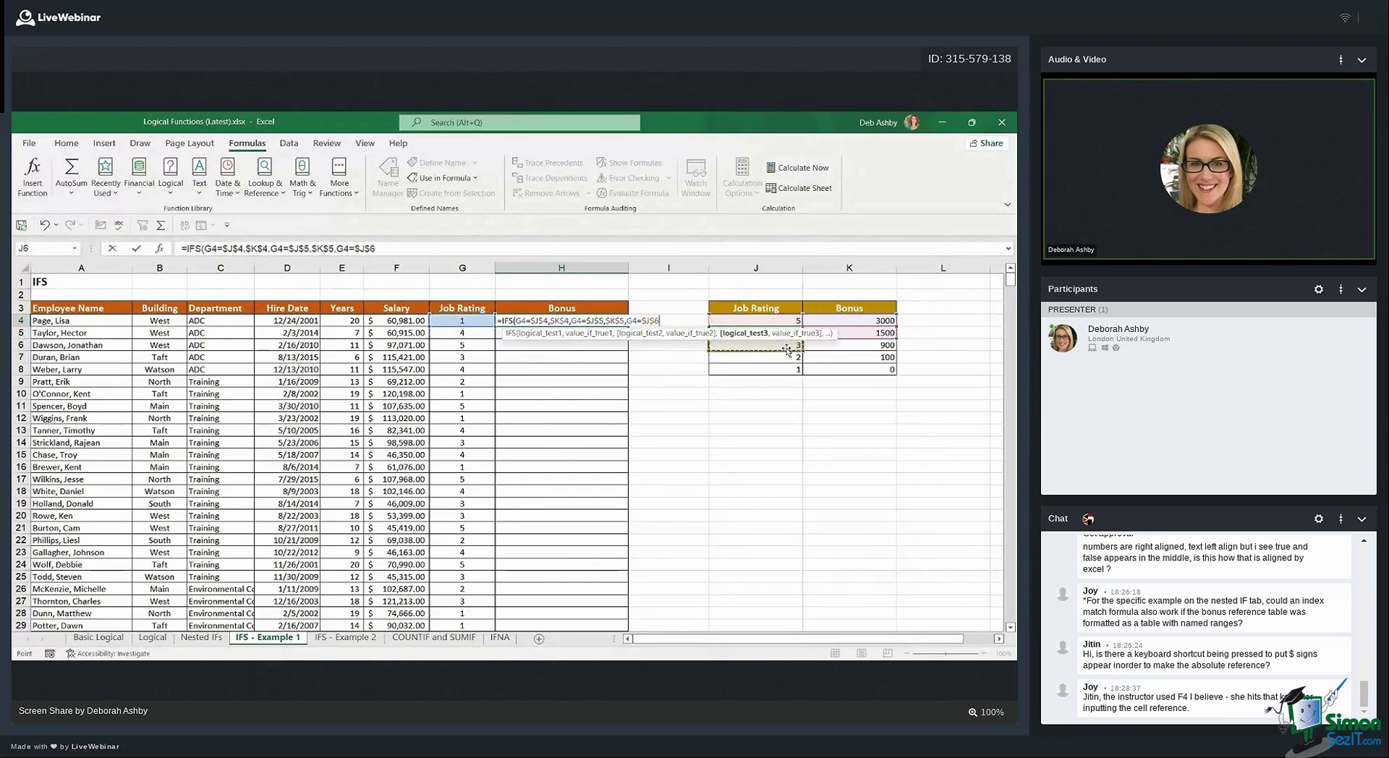
text(,)
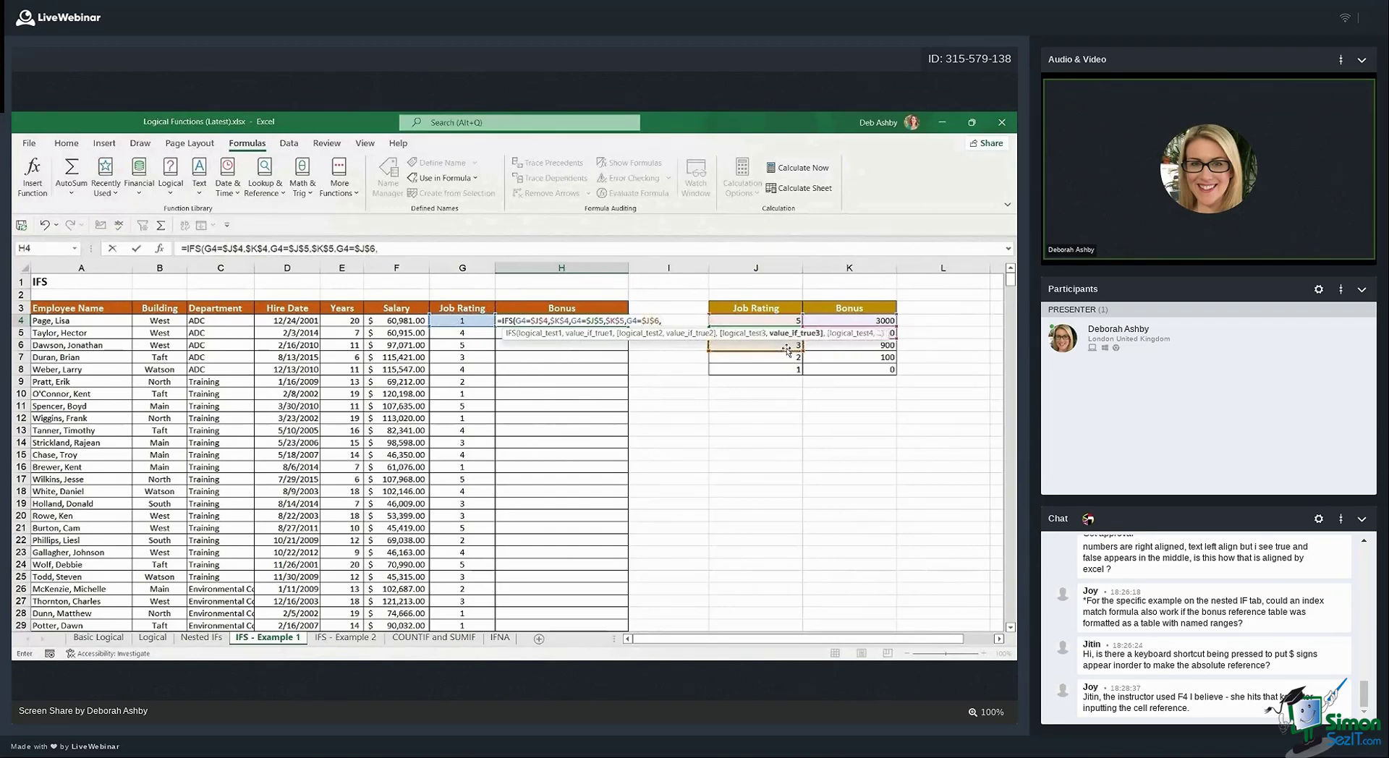
click(864, 348)
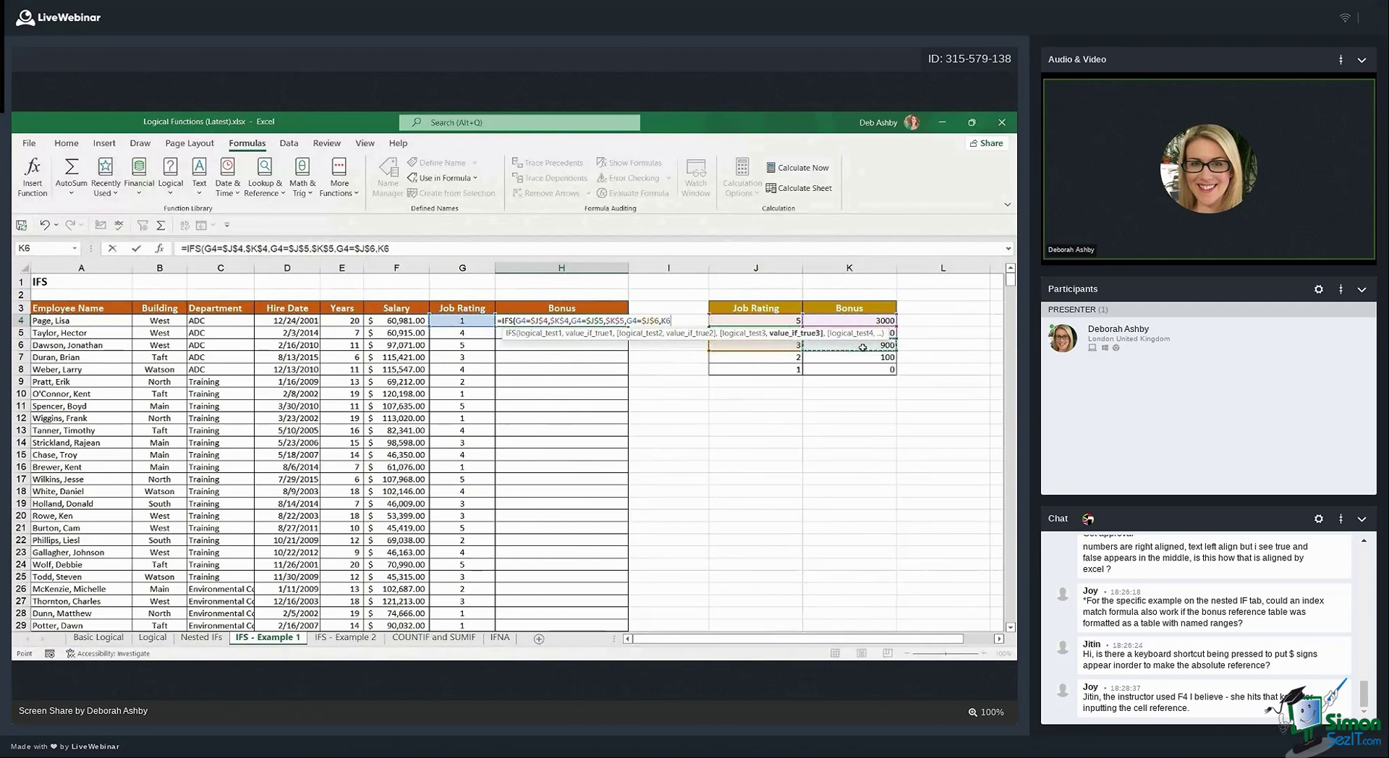
key(F4)
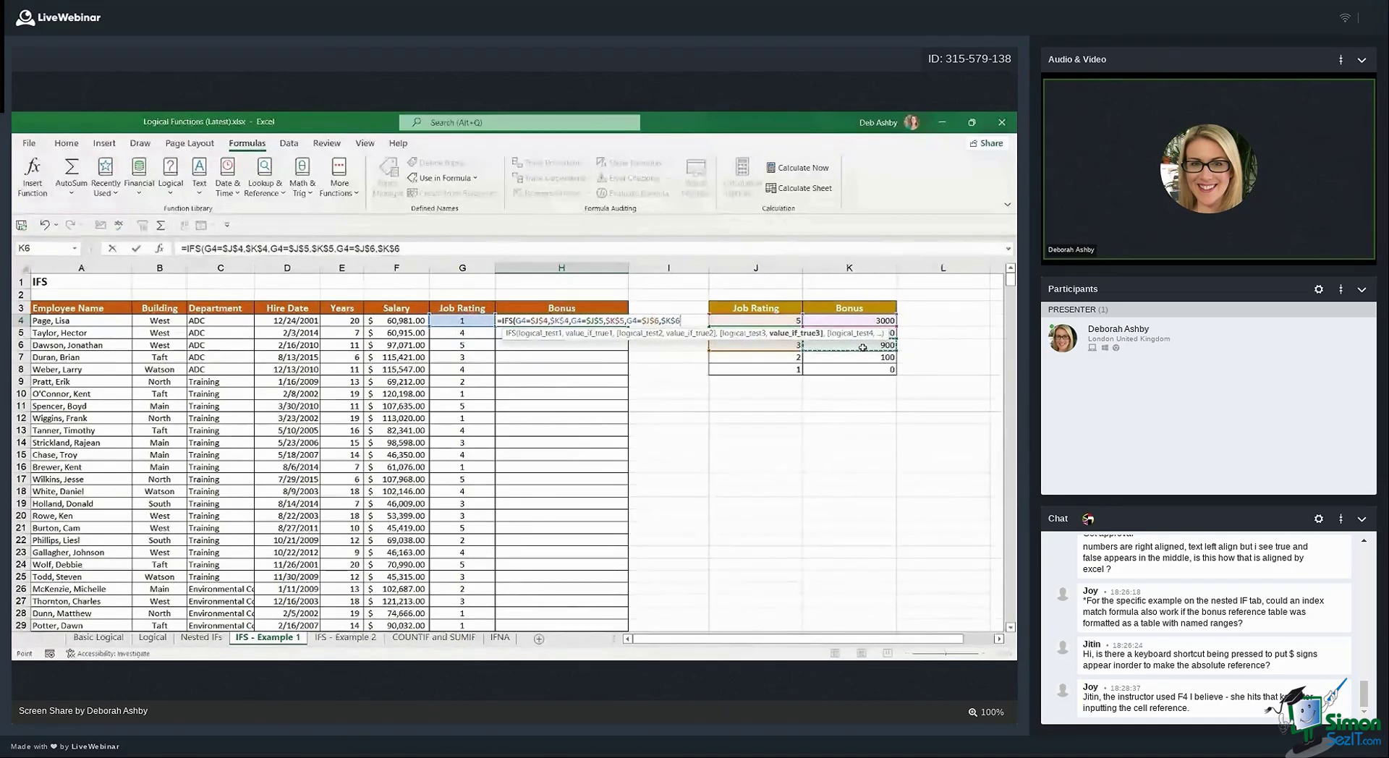
Close and commit the IFS formula in H4, and fill it down the whole Bonus column
text())
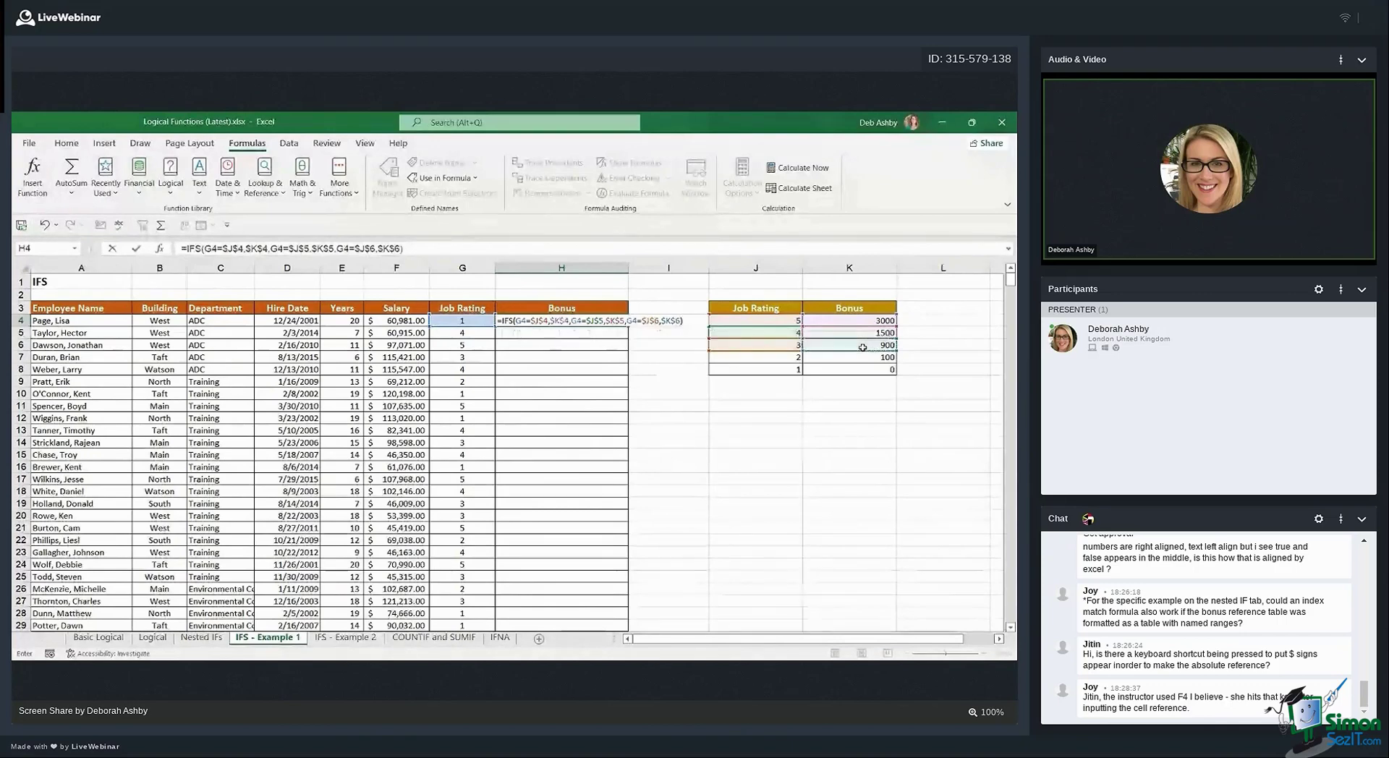
key(ctrl+Return)
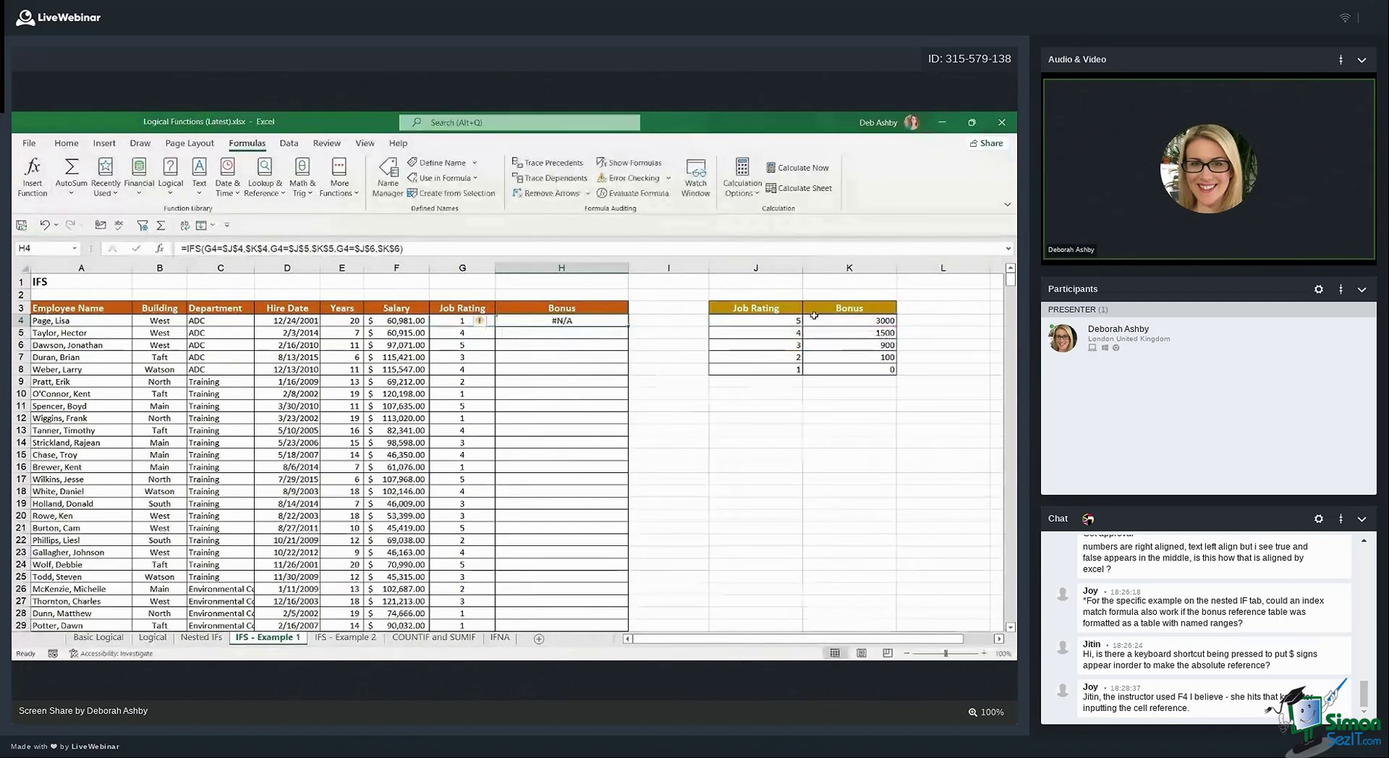
double_click(627, 326)
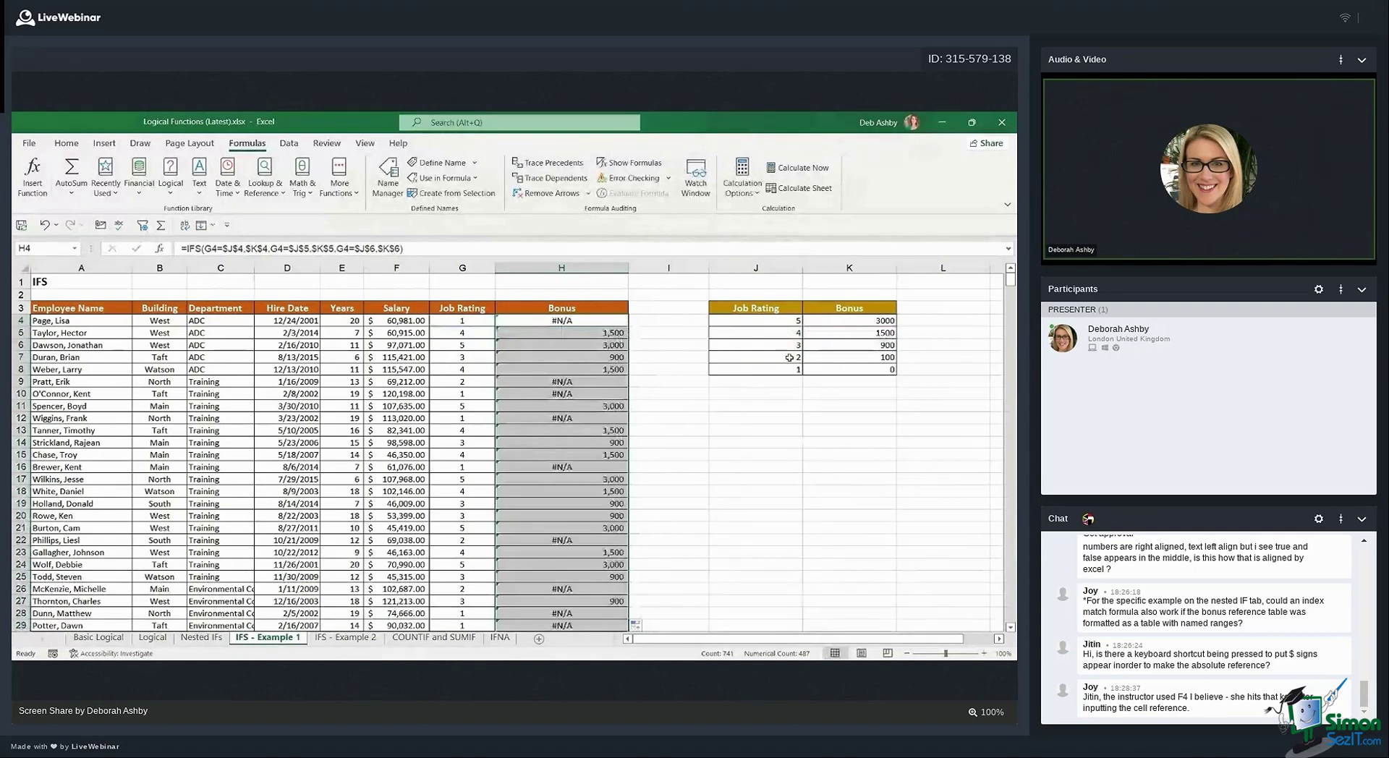
Compare the Bonus results in cells such as H4, H10, H12 and H16 with the rating table rows J7:K8 left out of the formula
drag(755, 356, 853, 369)
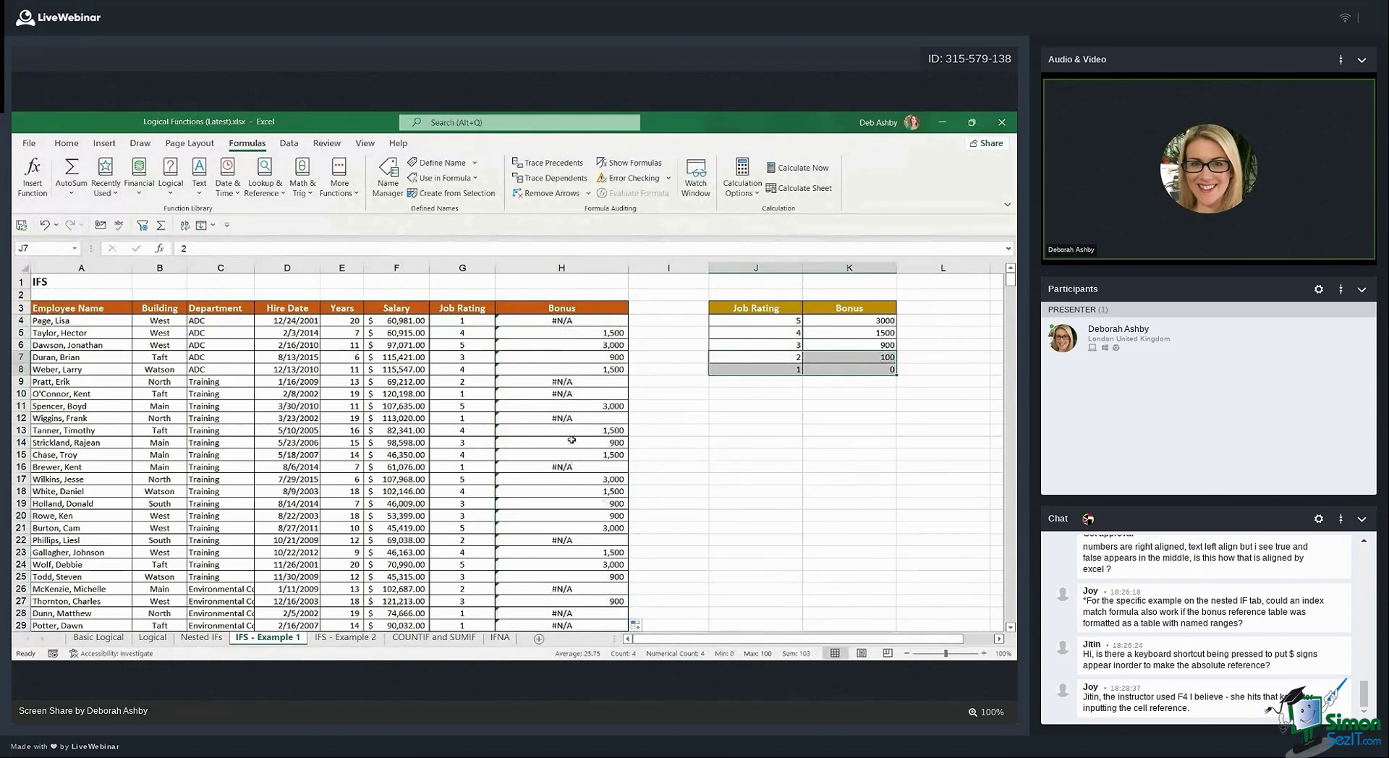
click(562, 321)
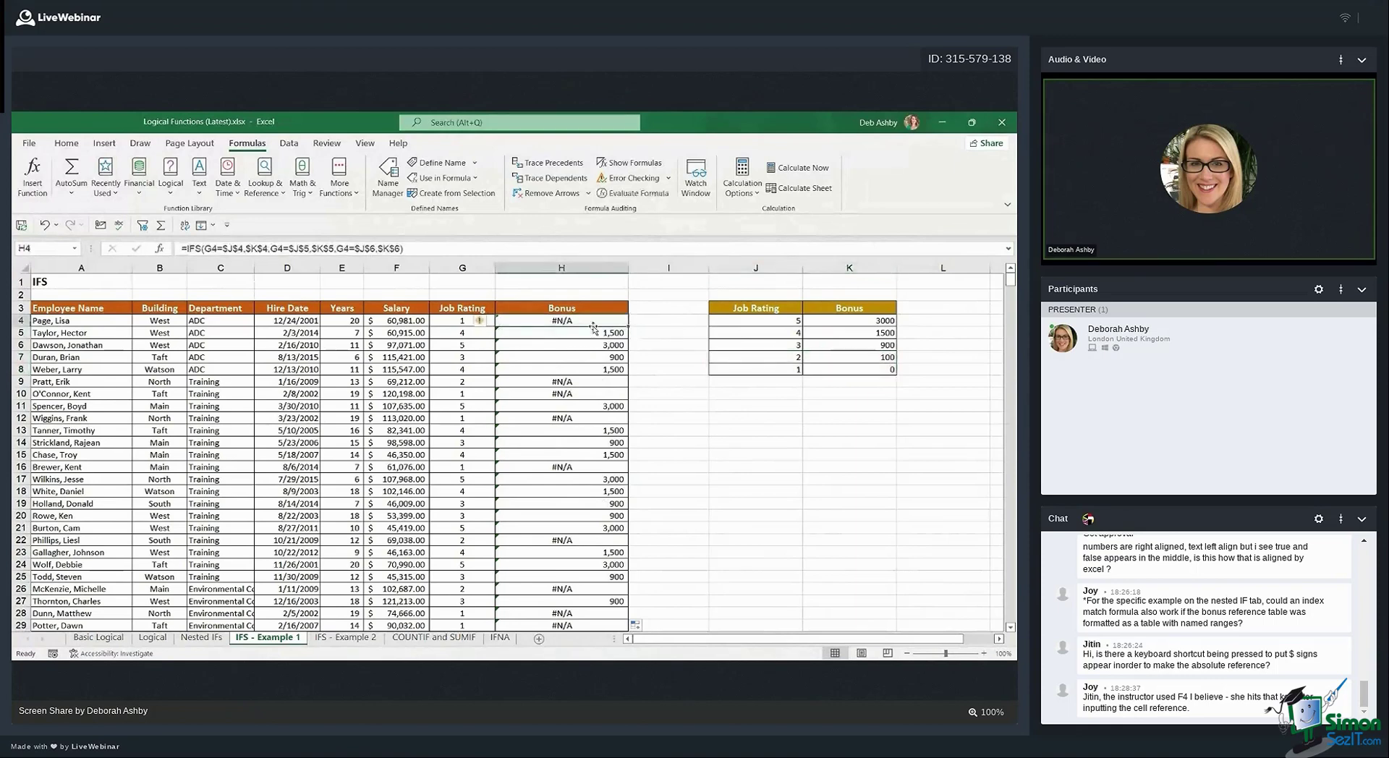
click(652, 318)
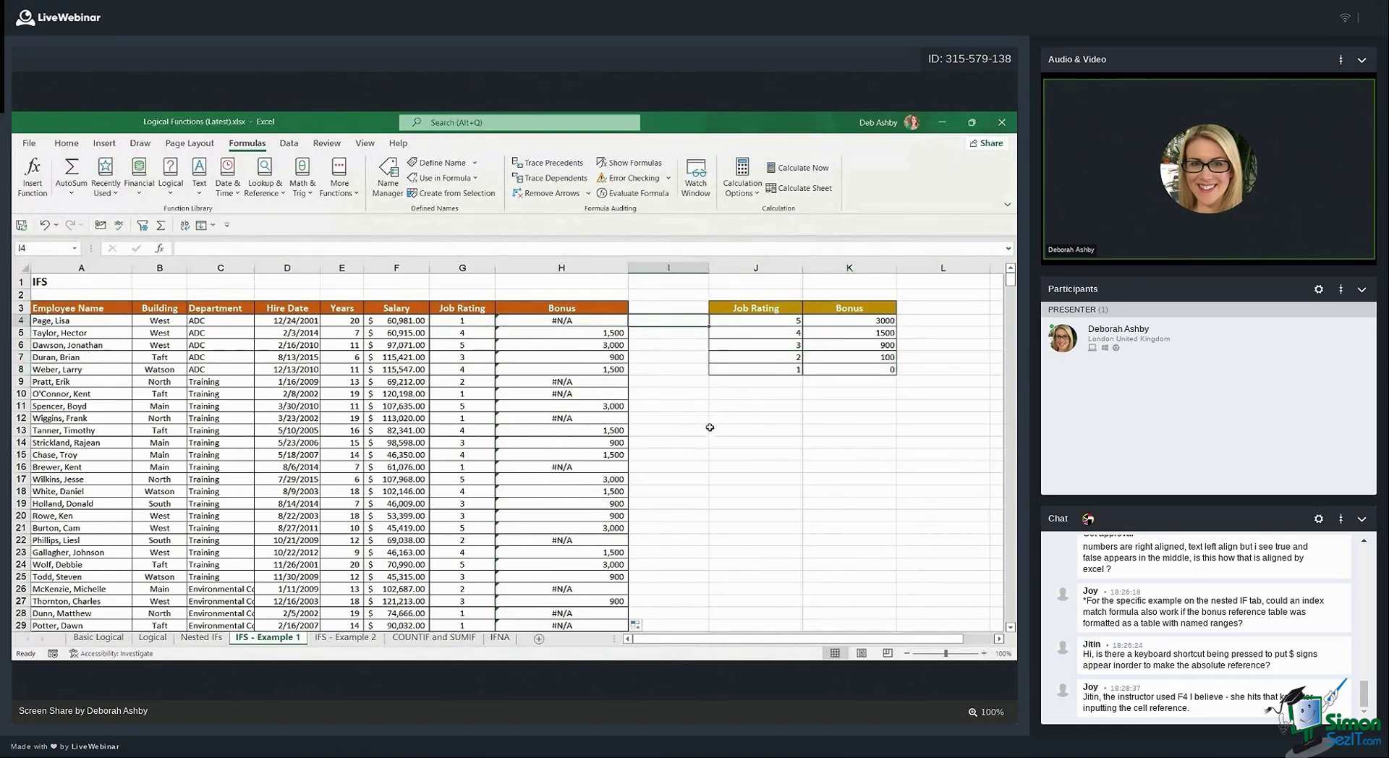
click(542, 322)
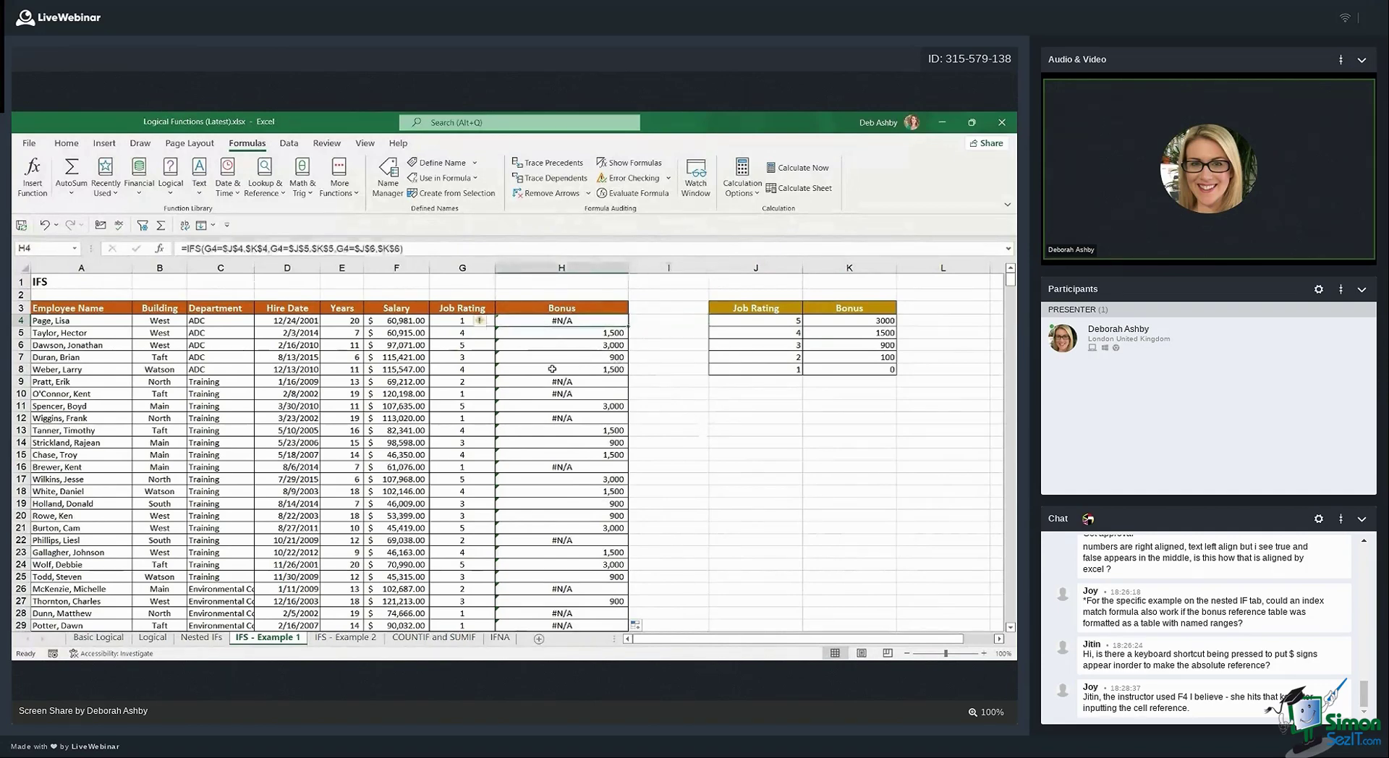
click(551, 392)
click(553, 421)
click(563, 467)
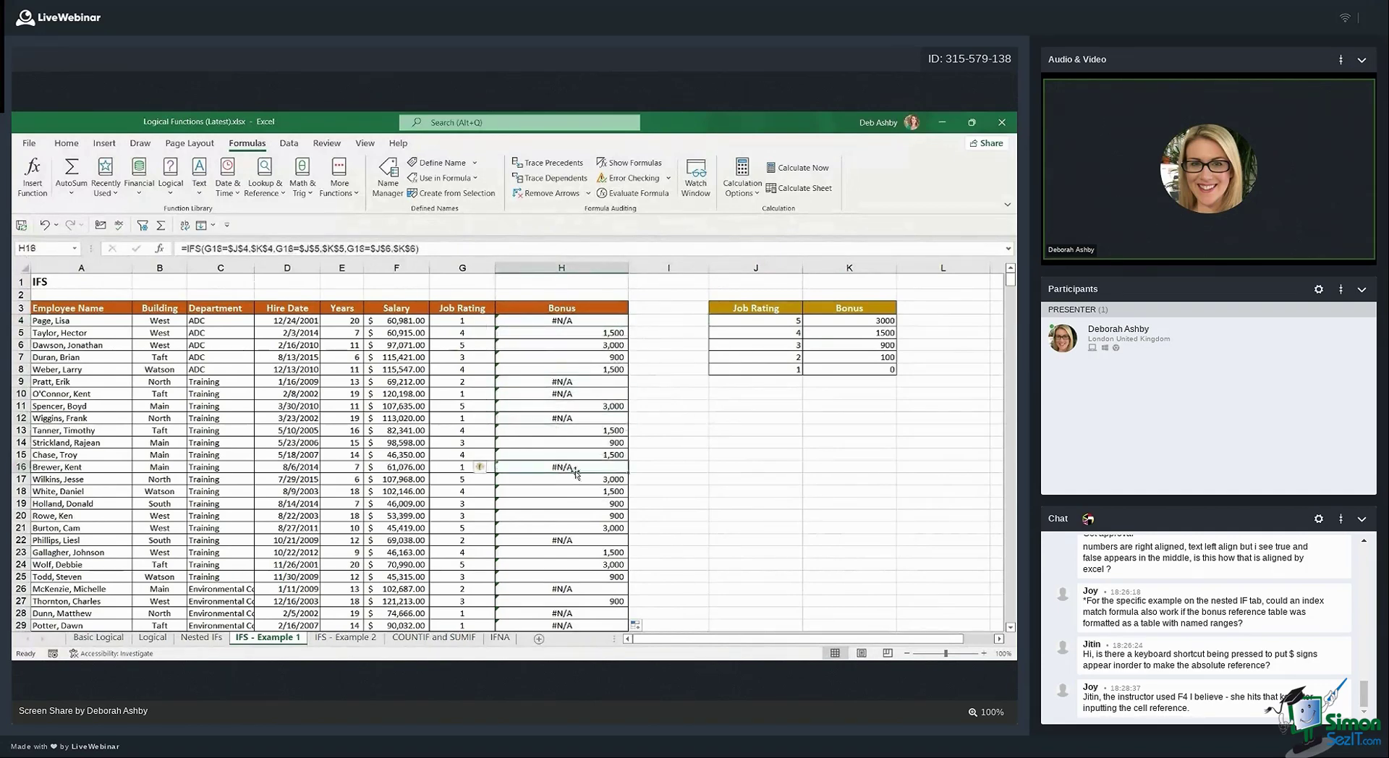
click(556, 321)
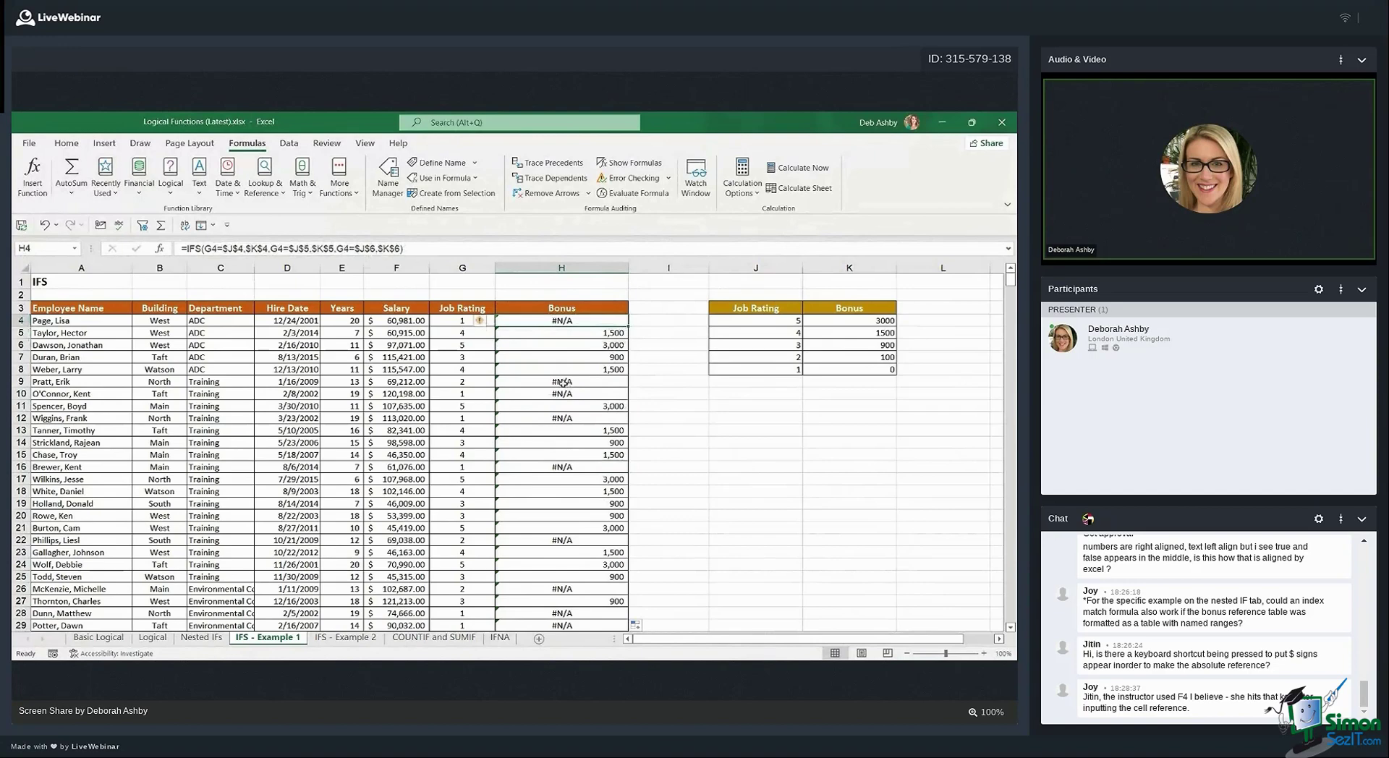
click(562, 393)
drag(752, 356, 842, 369)
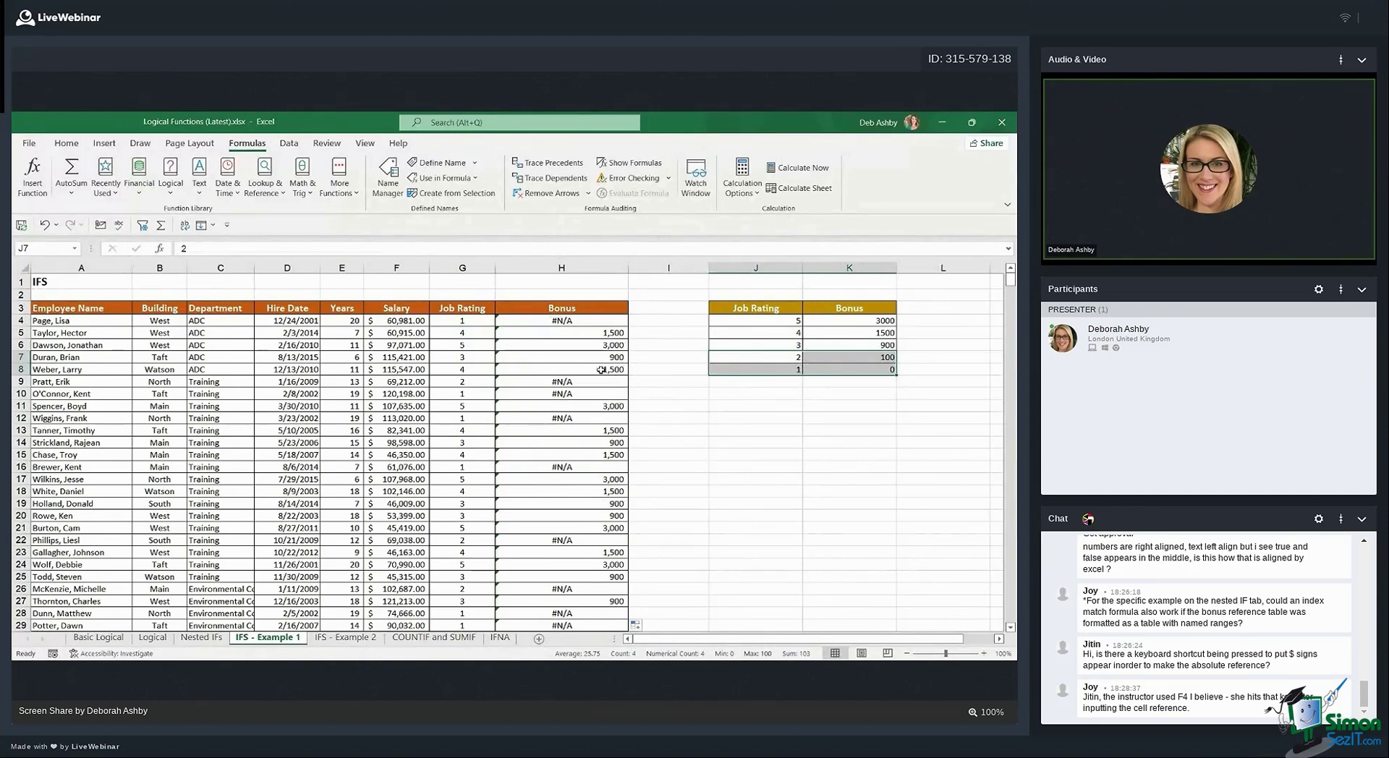
click(669, 343)
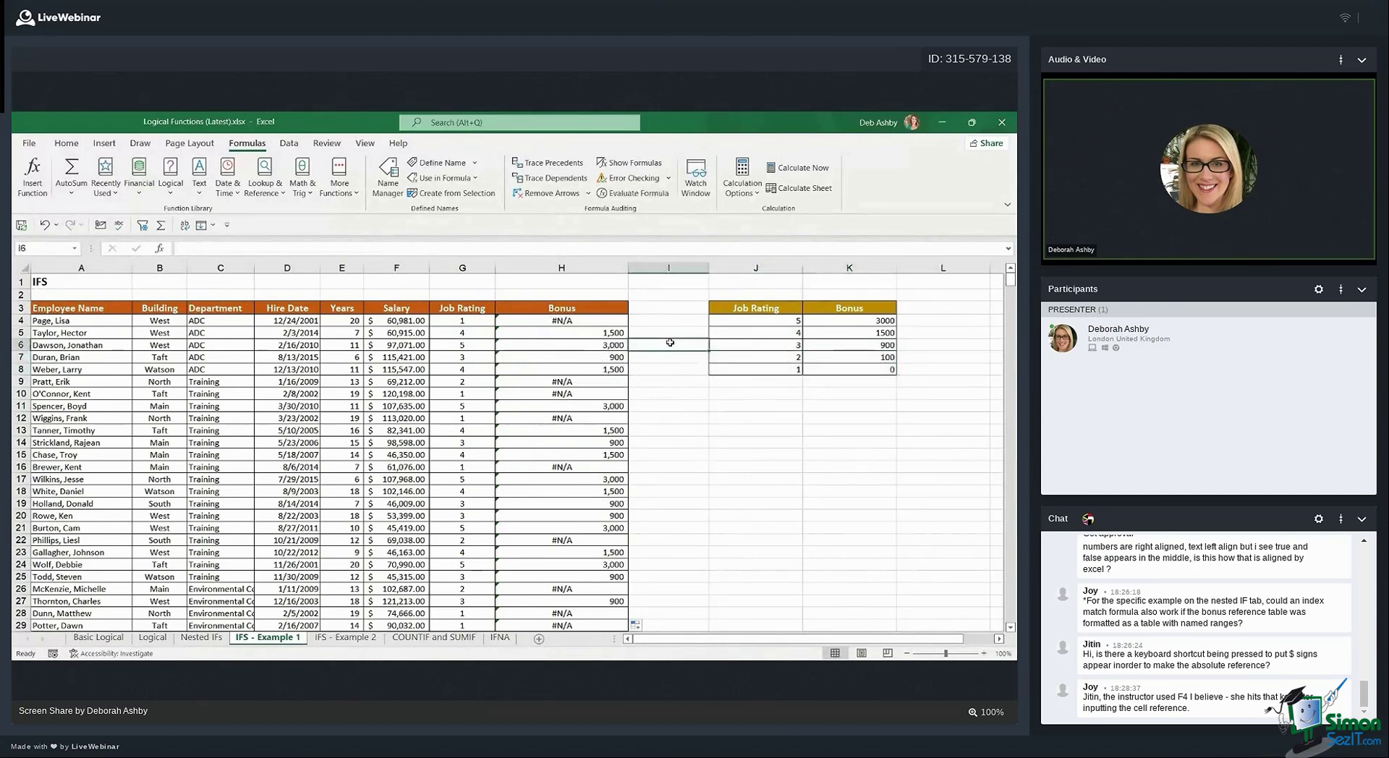
click(564, 333)
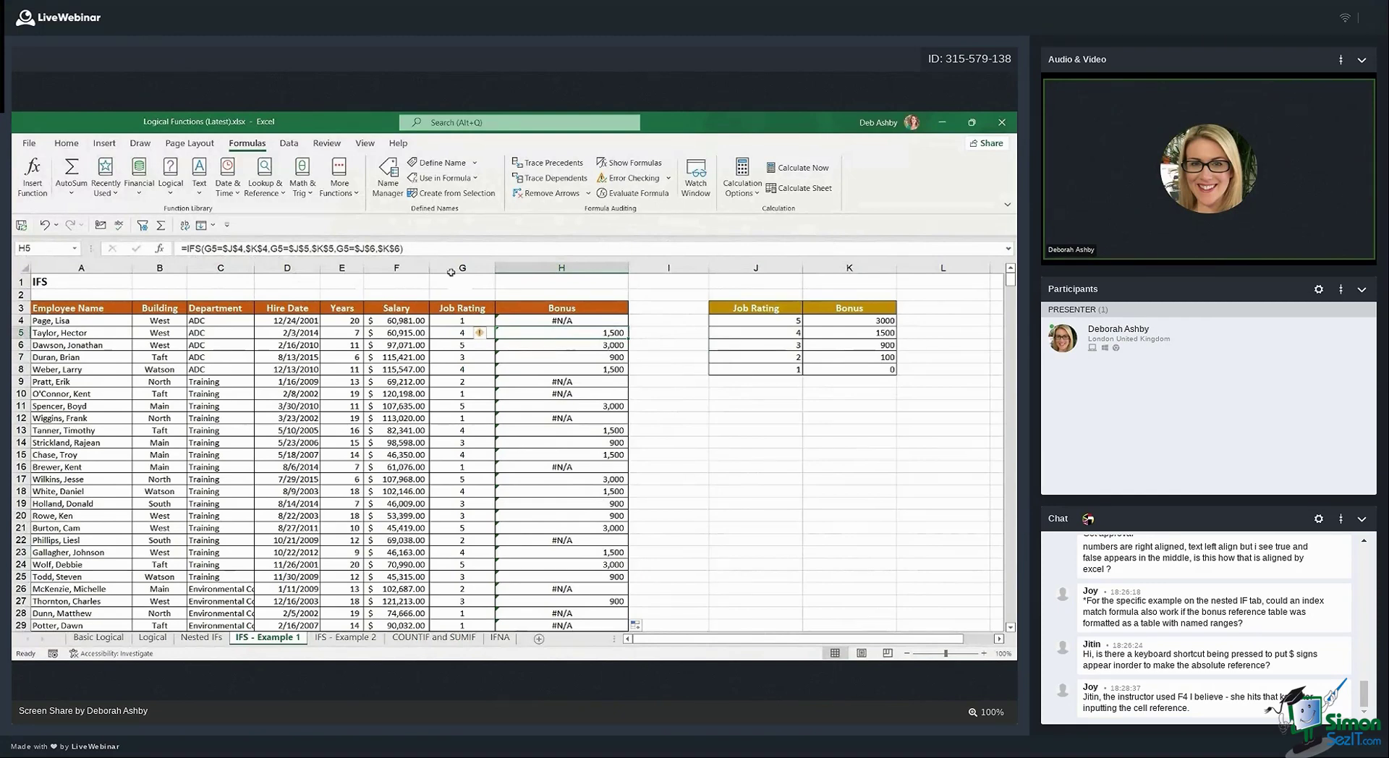
Open the IFS - Example 2 worksheet and select cell F10
click(351, 639)
click(419, 444)
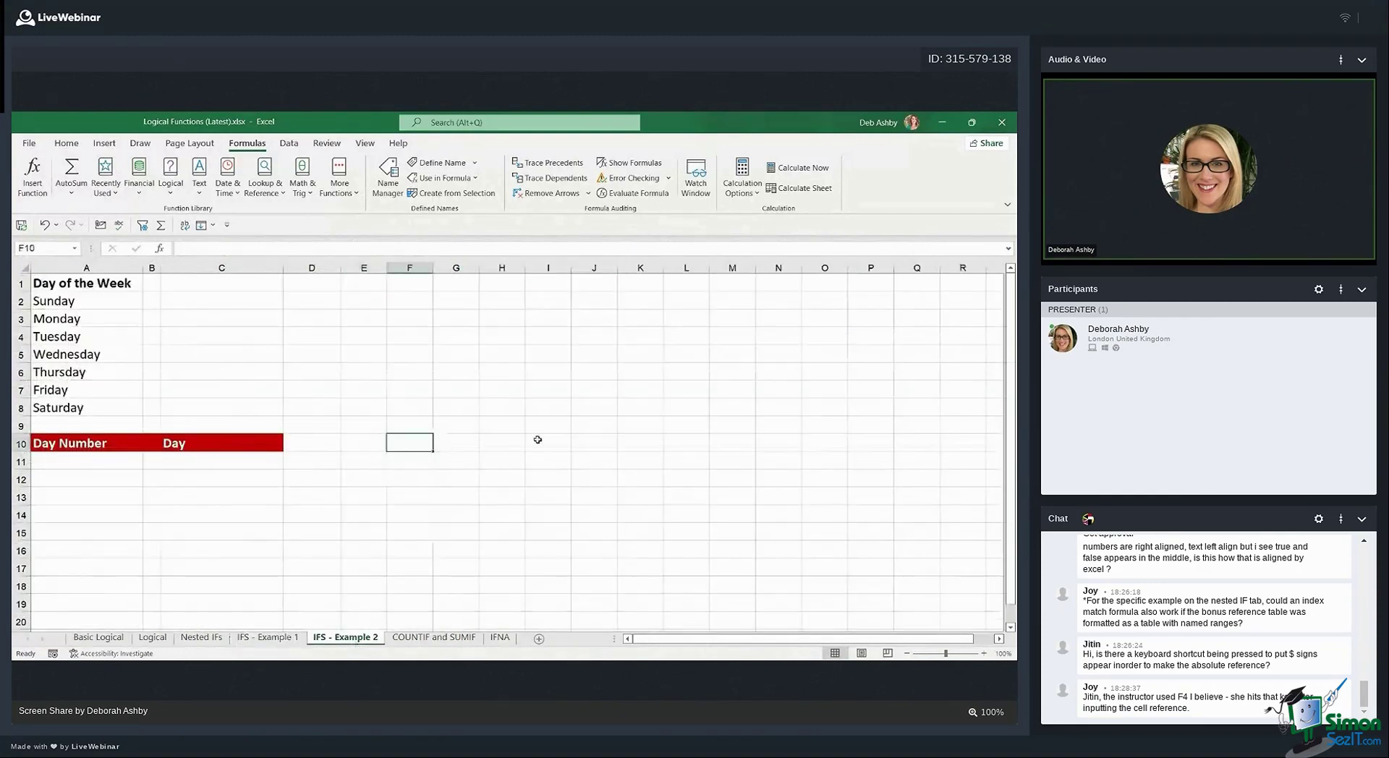
Try 5 as the day number in A11 against the weekday list A2:A8, and clear the cell again
click(508, 425)
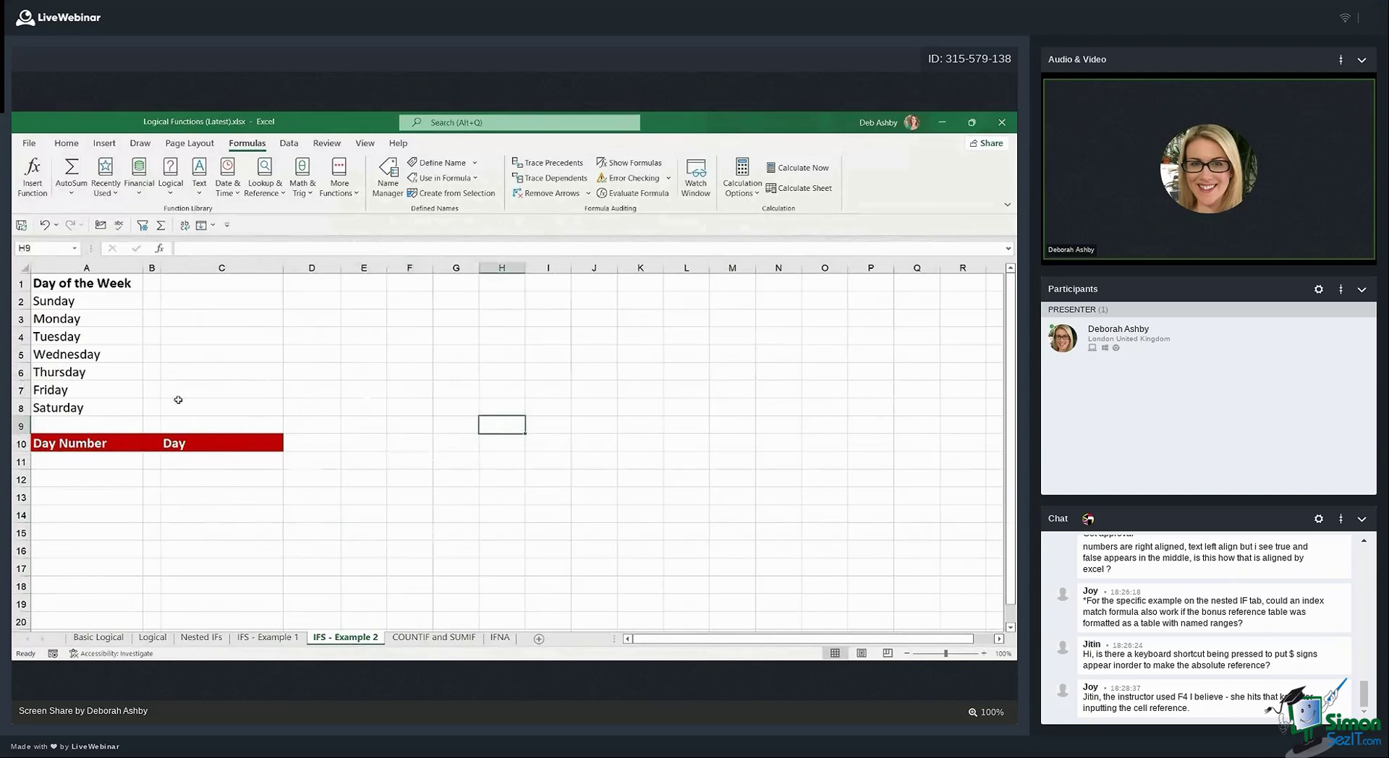
click(194, 464)
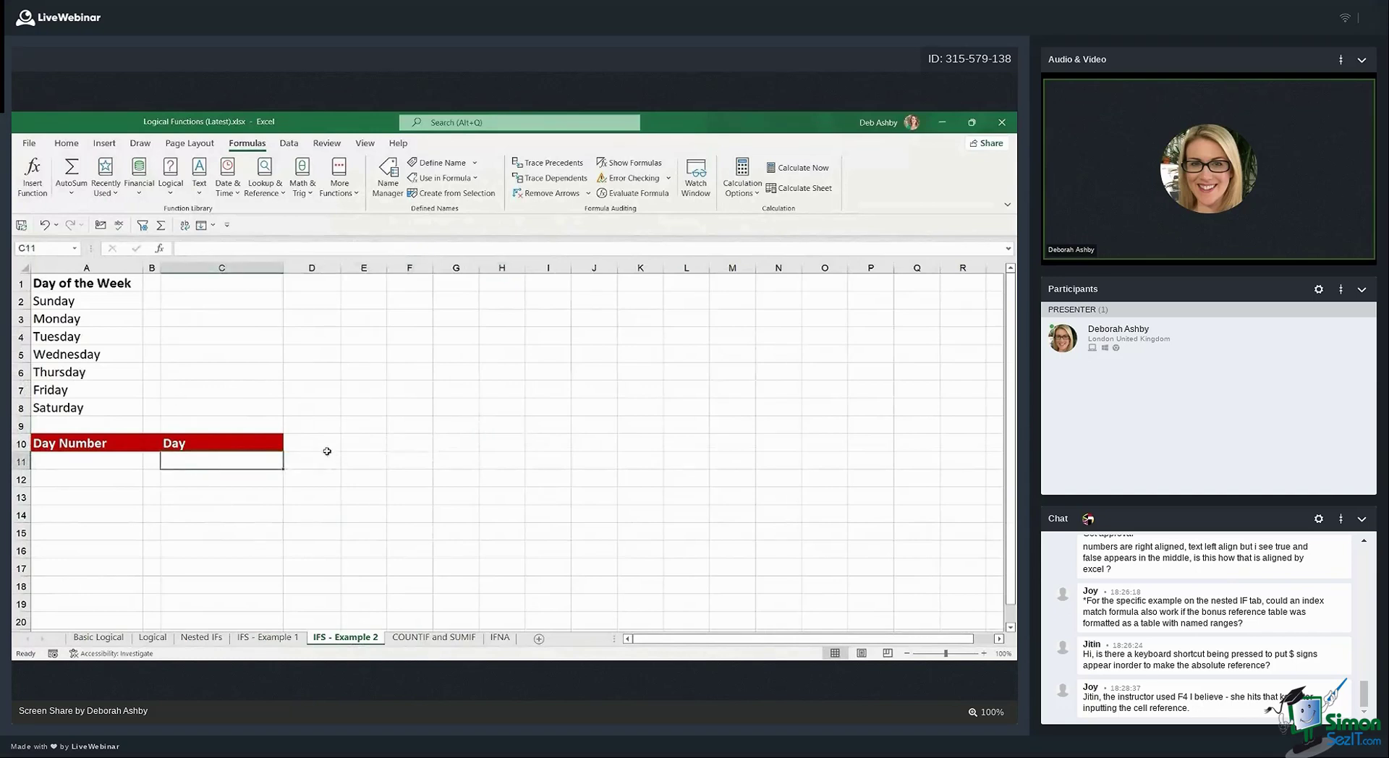
click(102, 463)
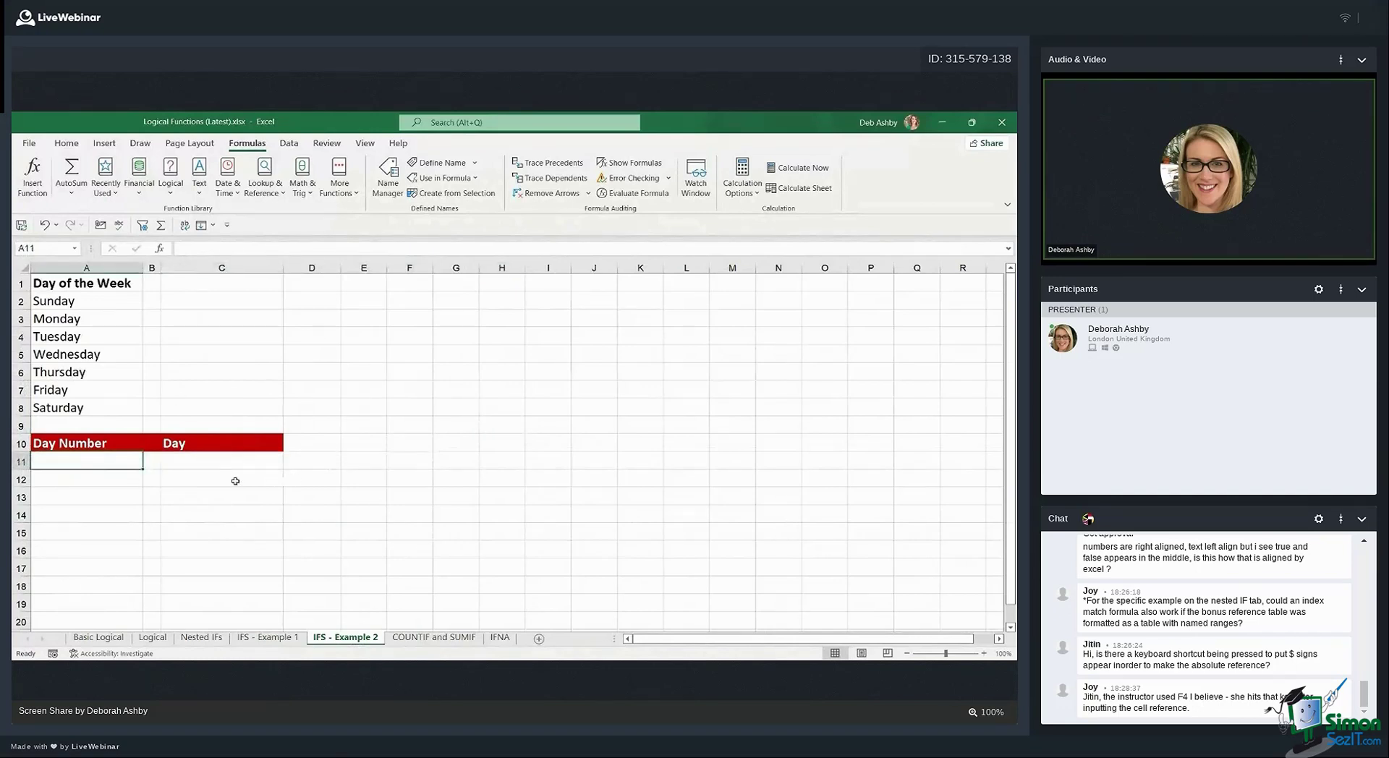
text(5)
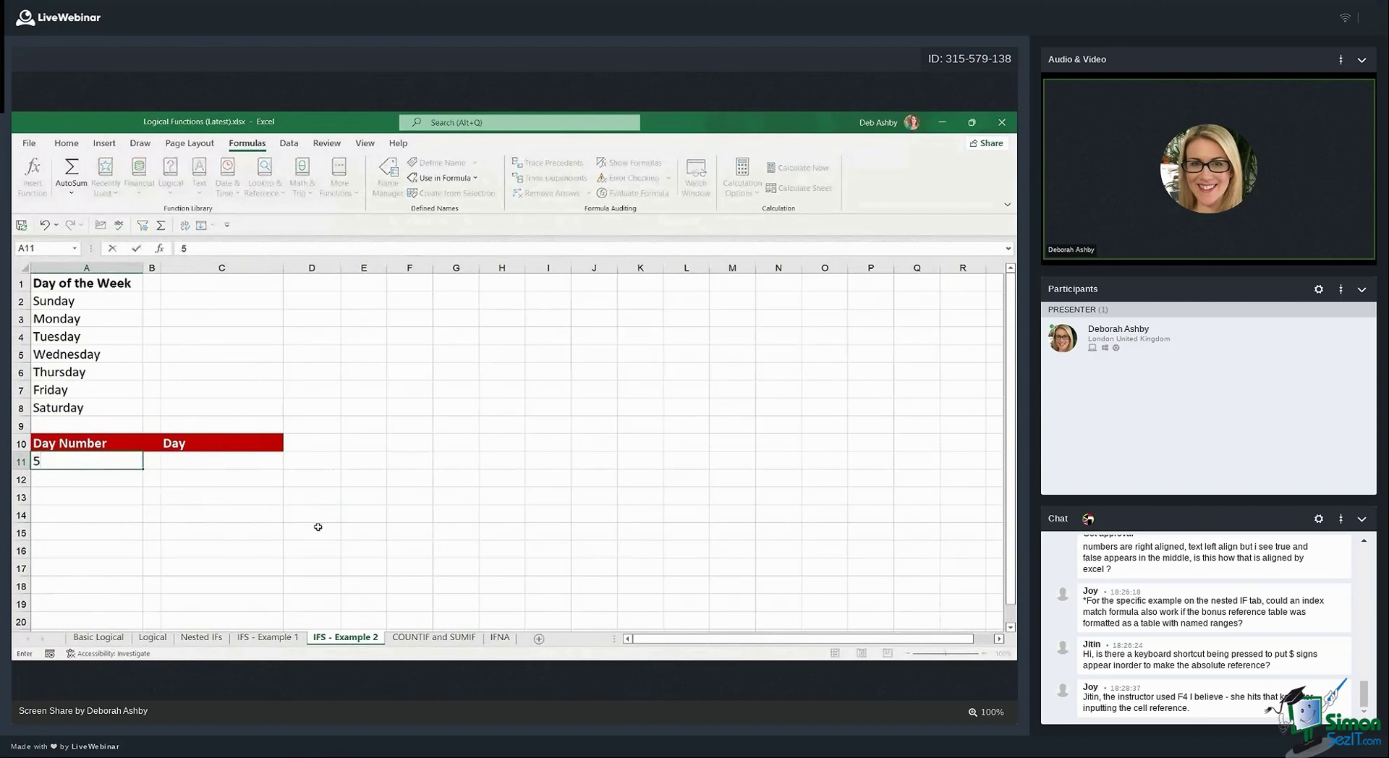
click(209, 461)
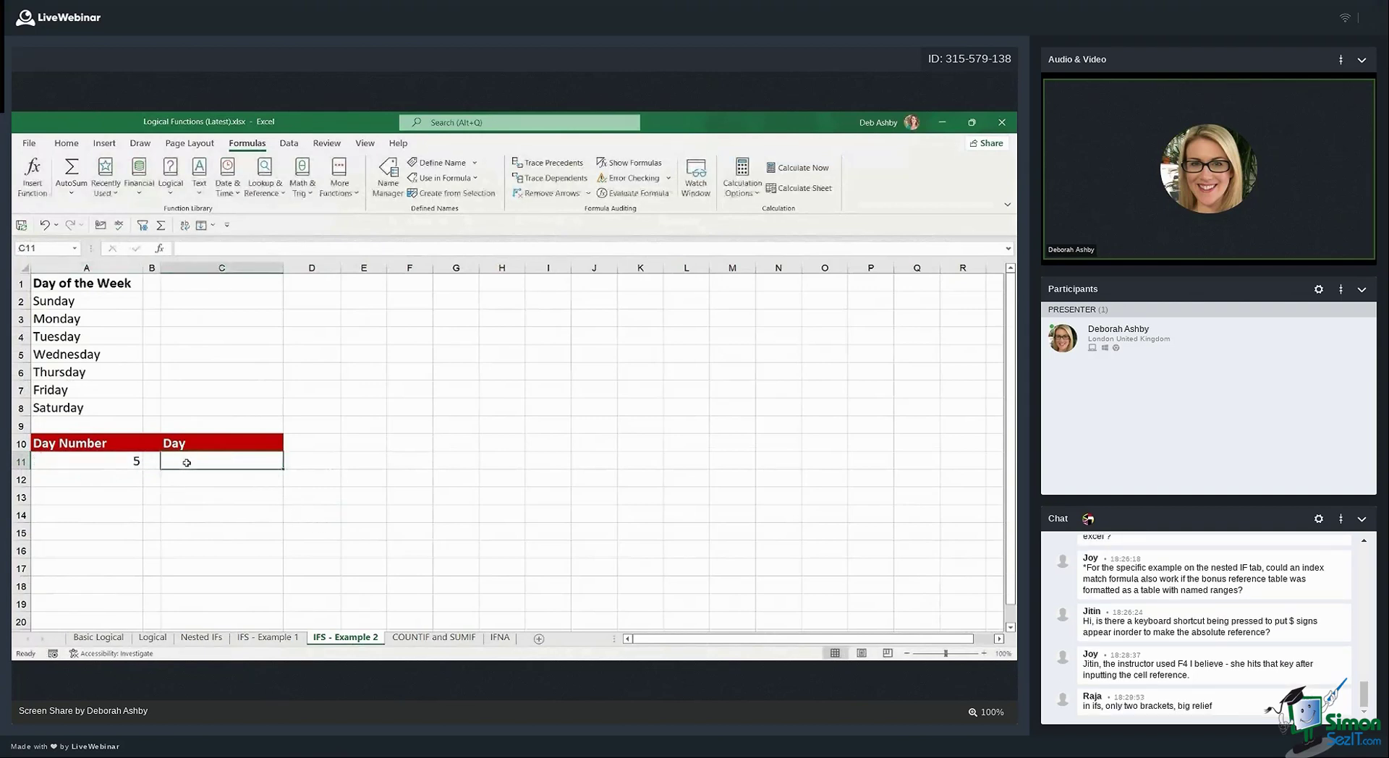
drag(80, 303, 81, 402)
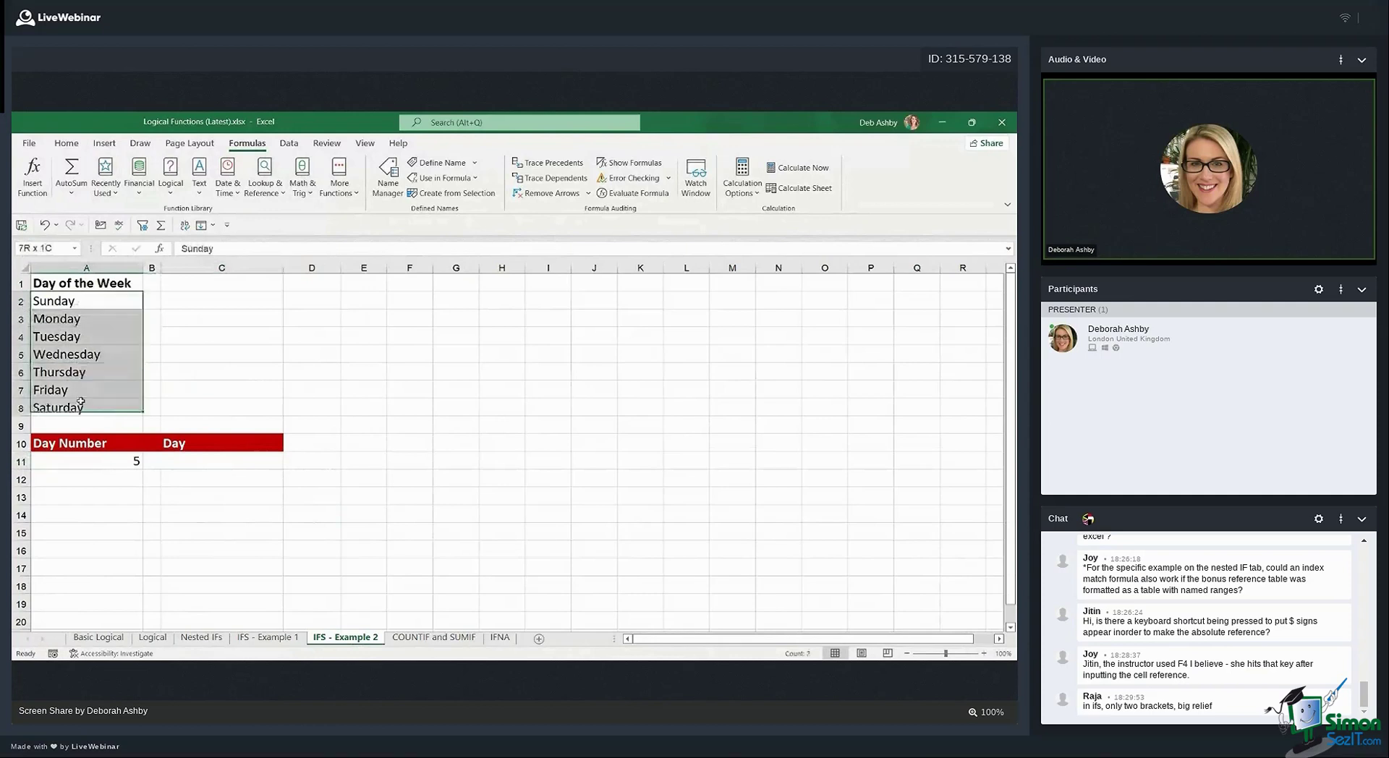
click(365, 406)
click(125, 460)
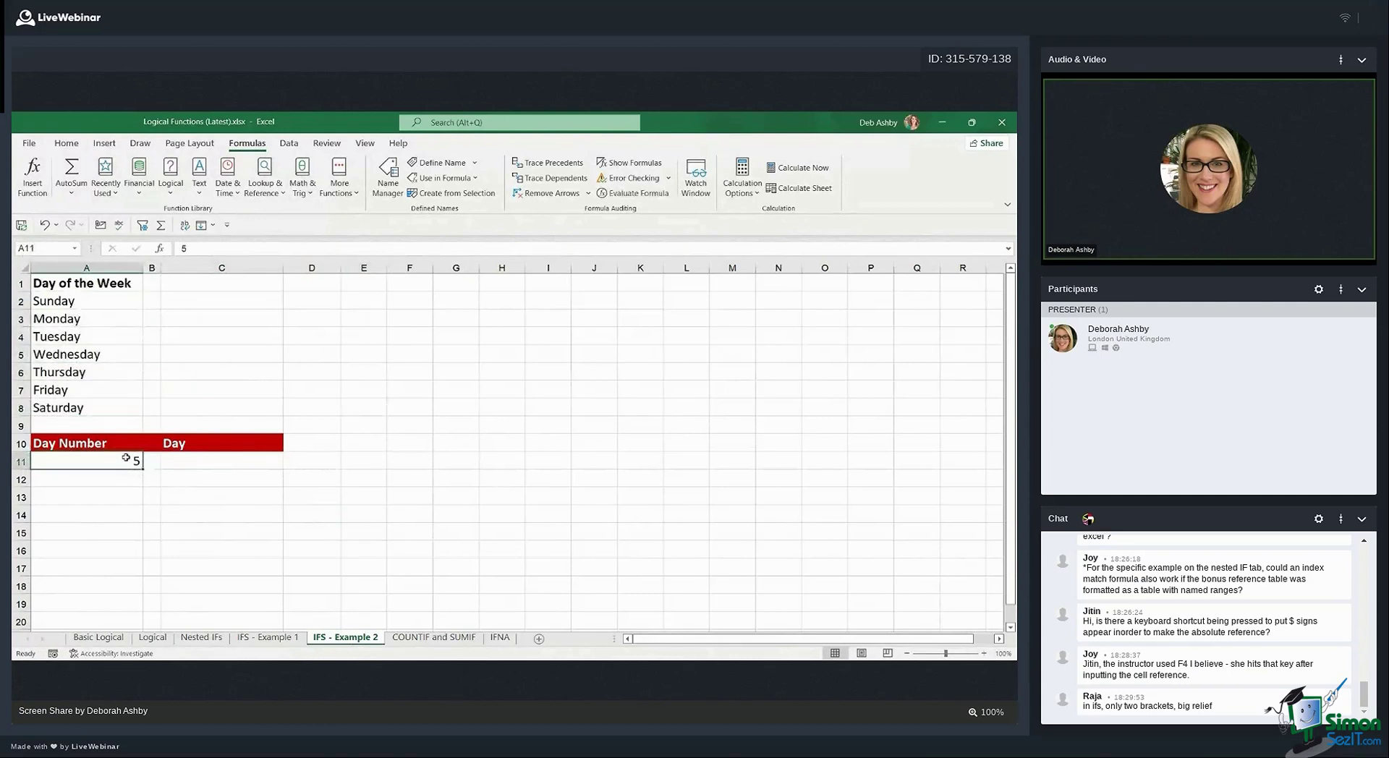
Go through the weekday cells A2 to A5 in order to relate each day to its number
click(77, 305)
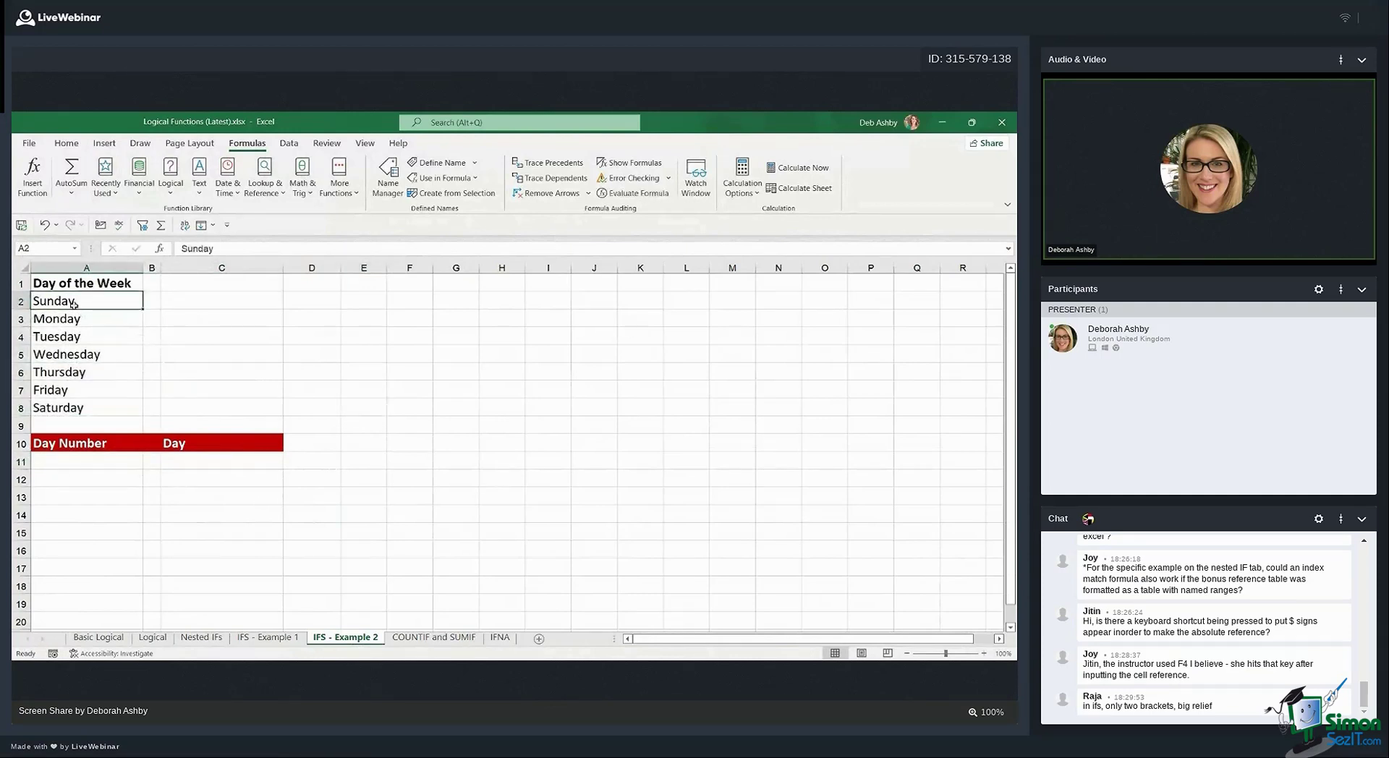
click(76, 318)
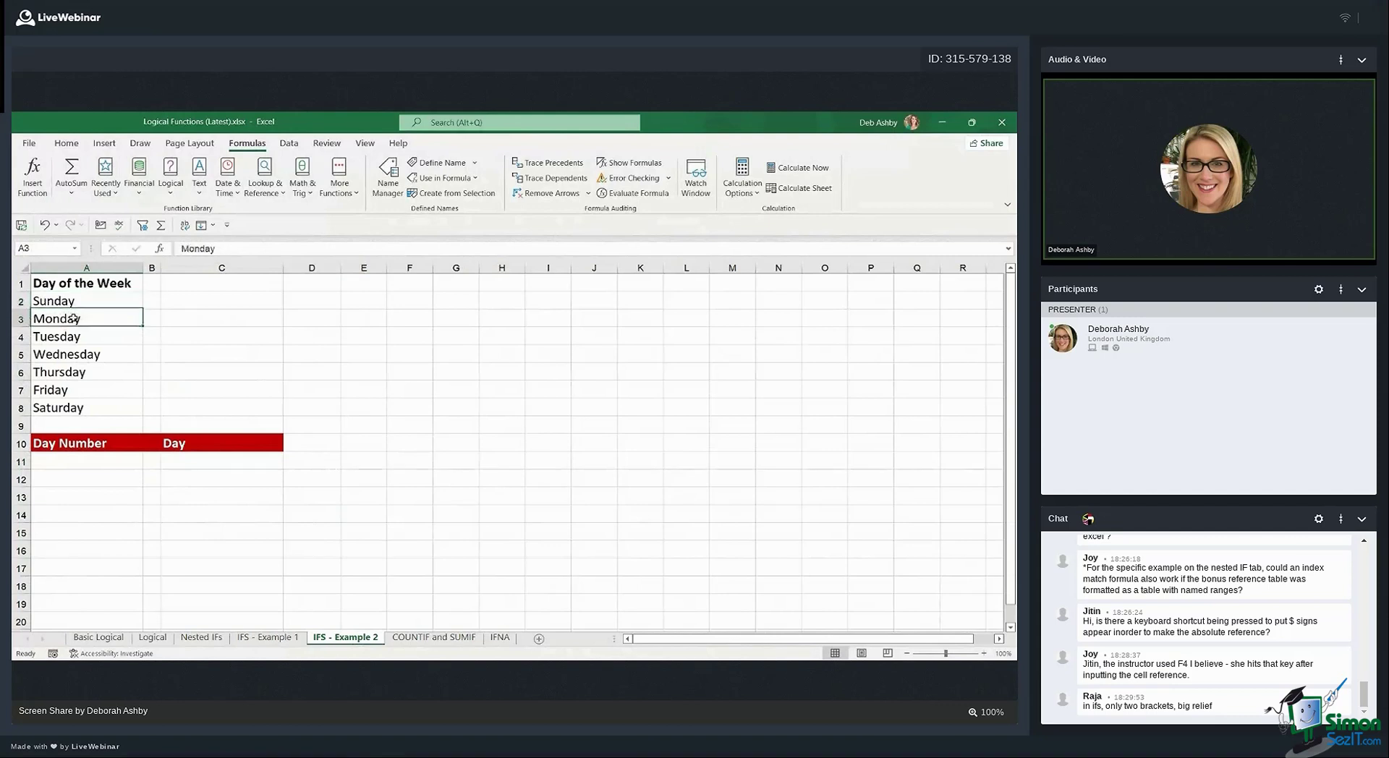
click(76, 337)
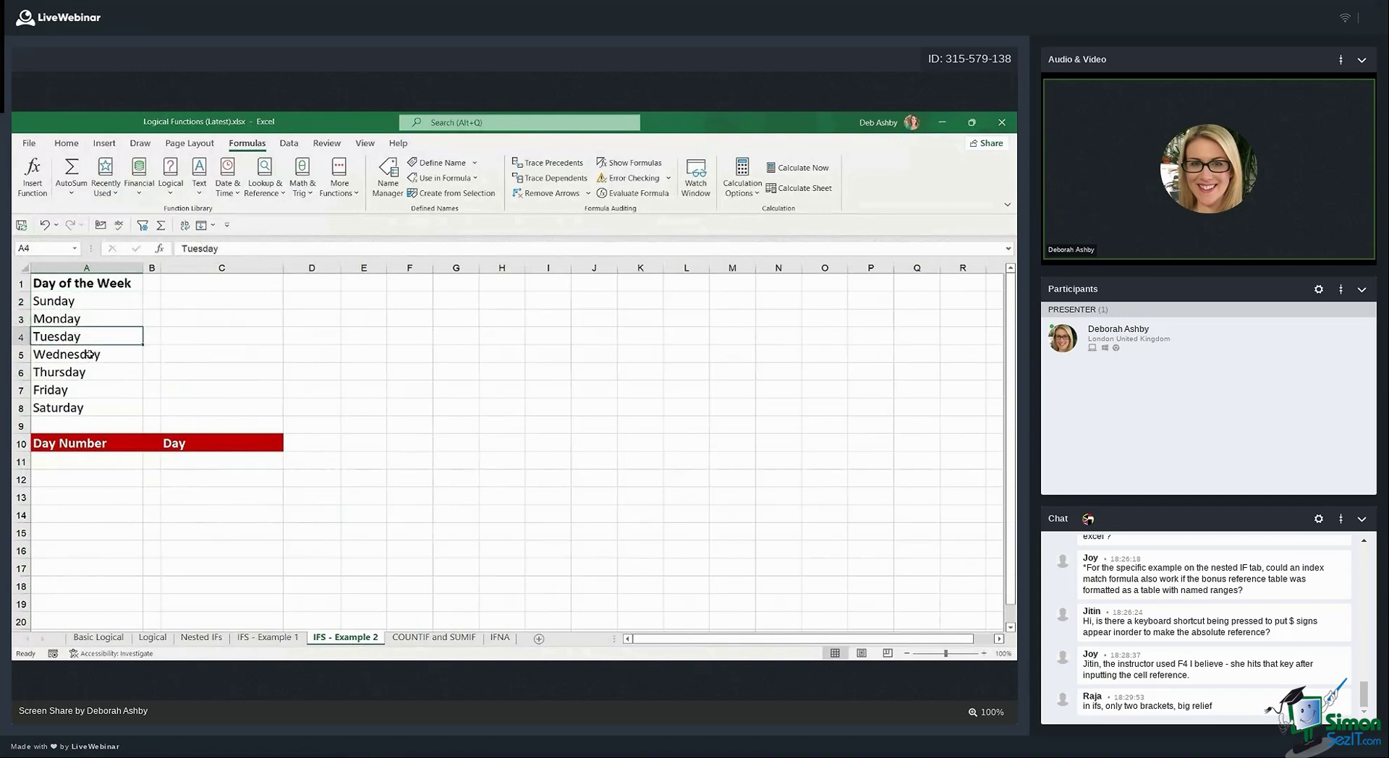
click(94, 353)
click(326, 371)
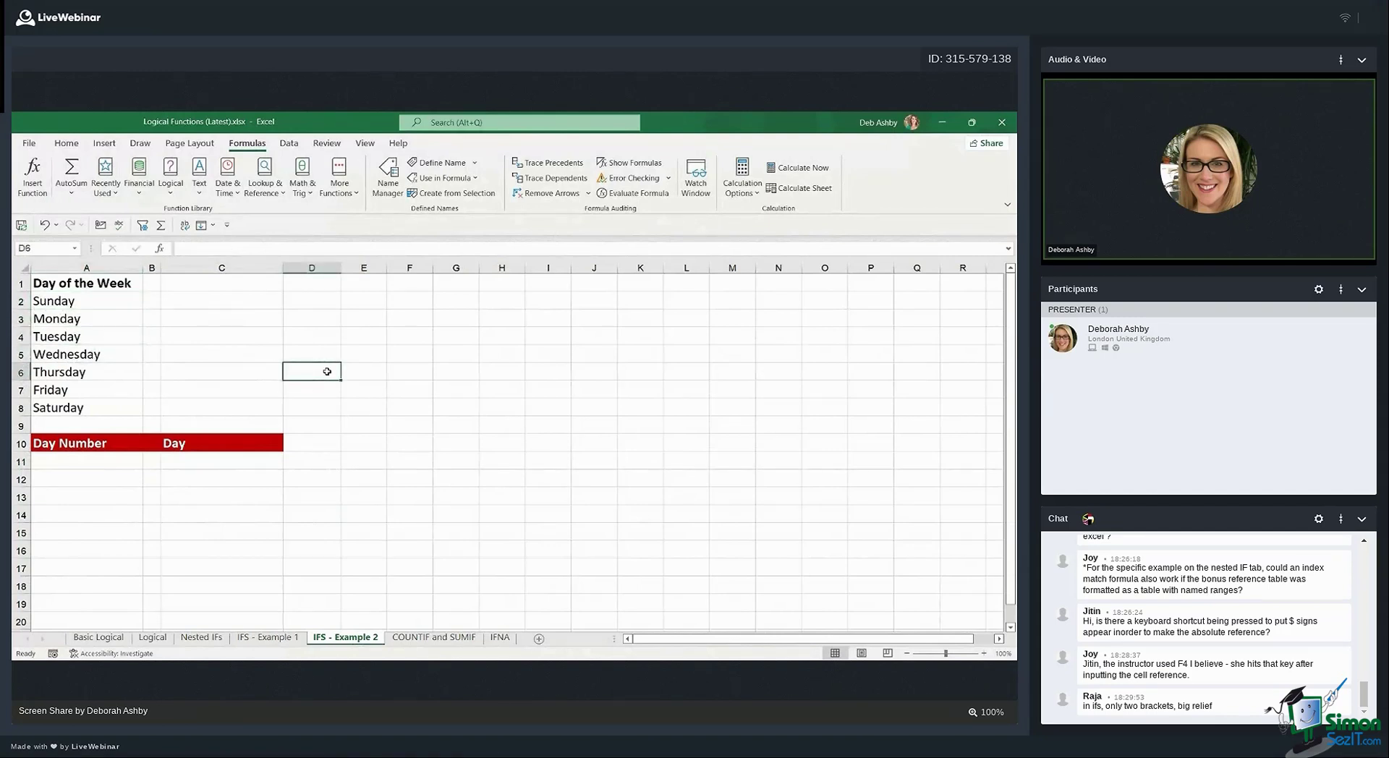
Start an IFS formula in C11 with the first test A11=1 and A2 (Sunday) as its result
click(213, 464)
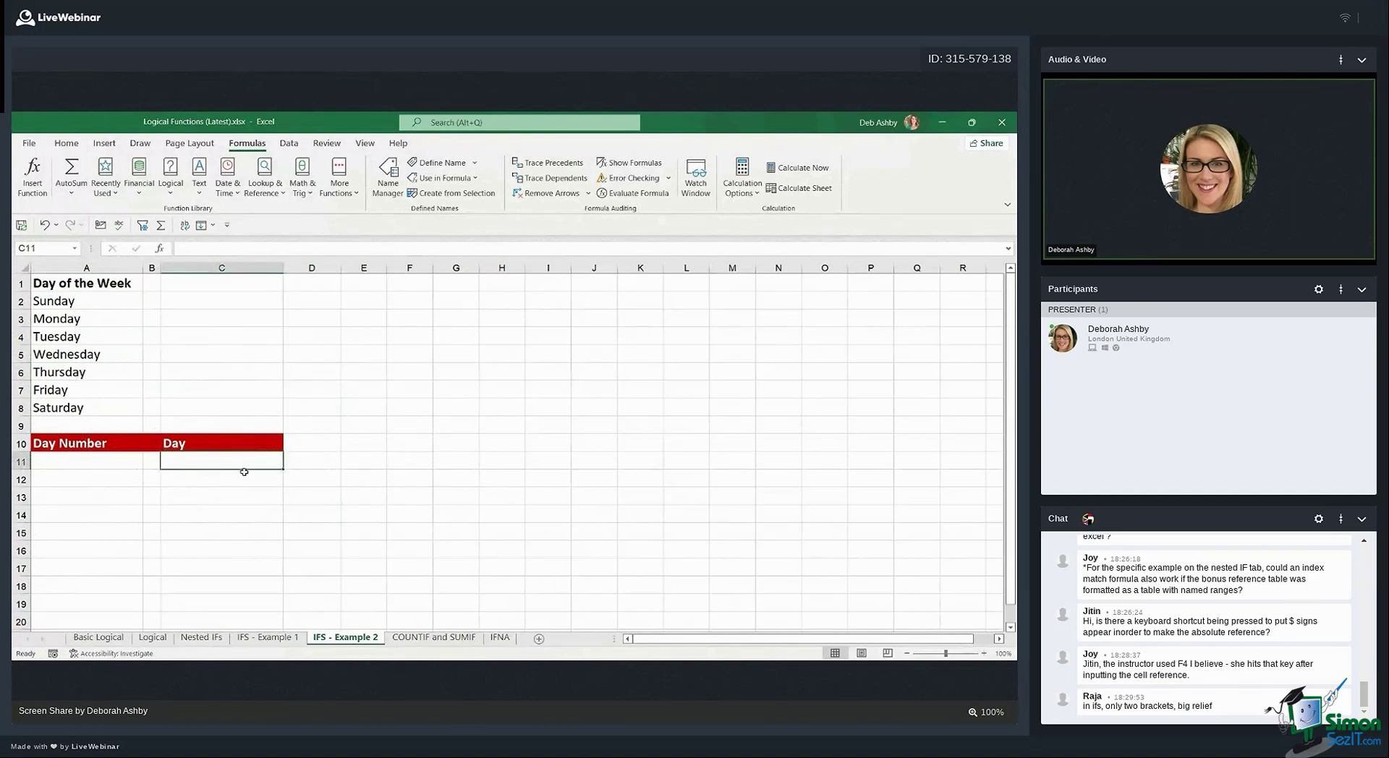
text(=IF)
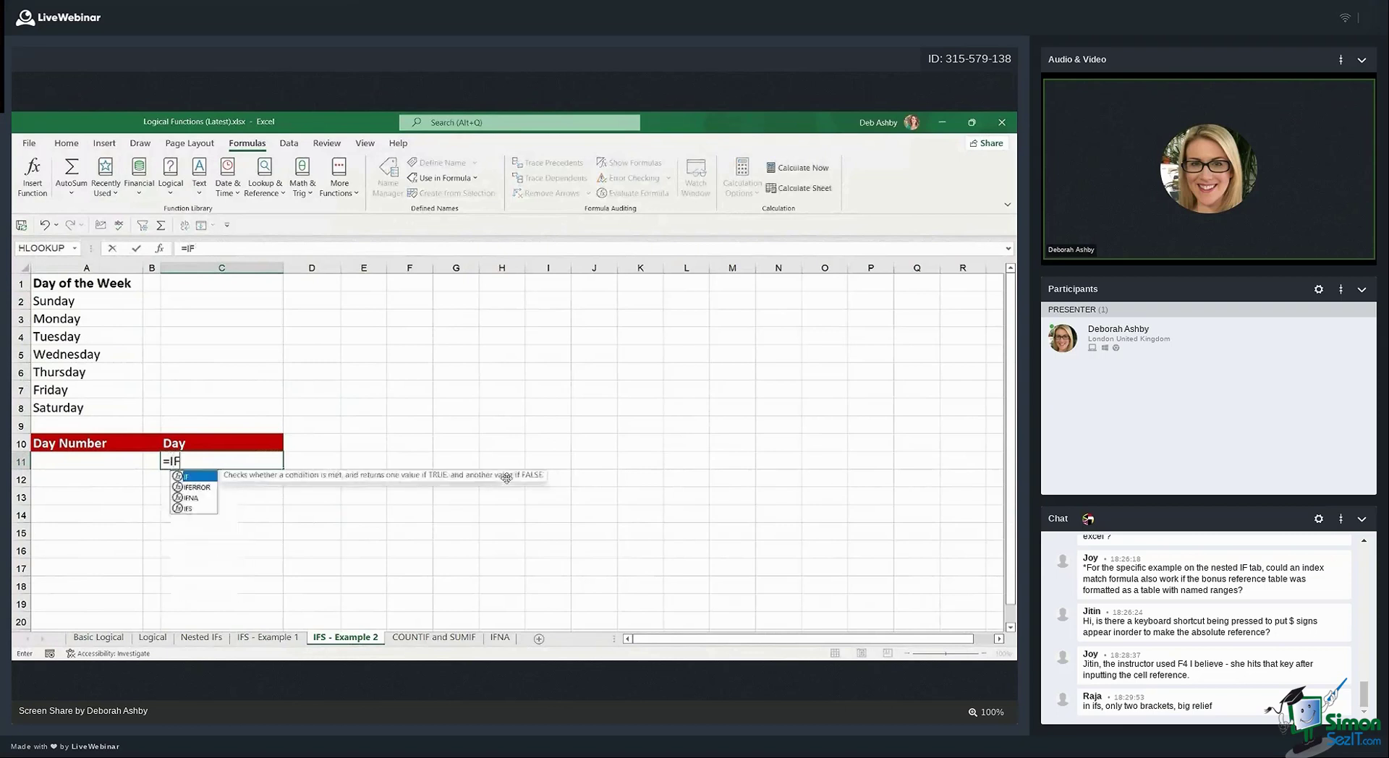
text(S()
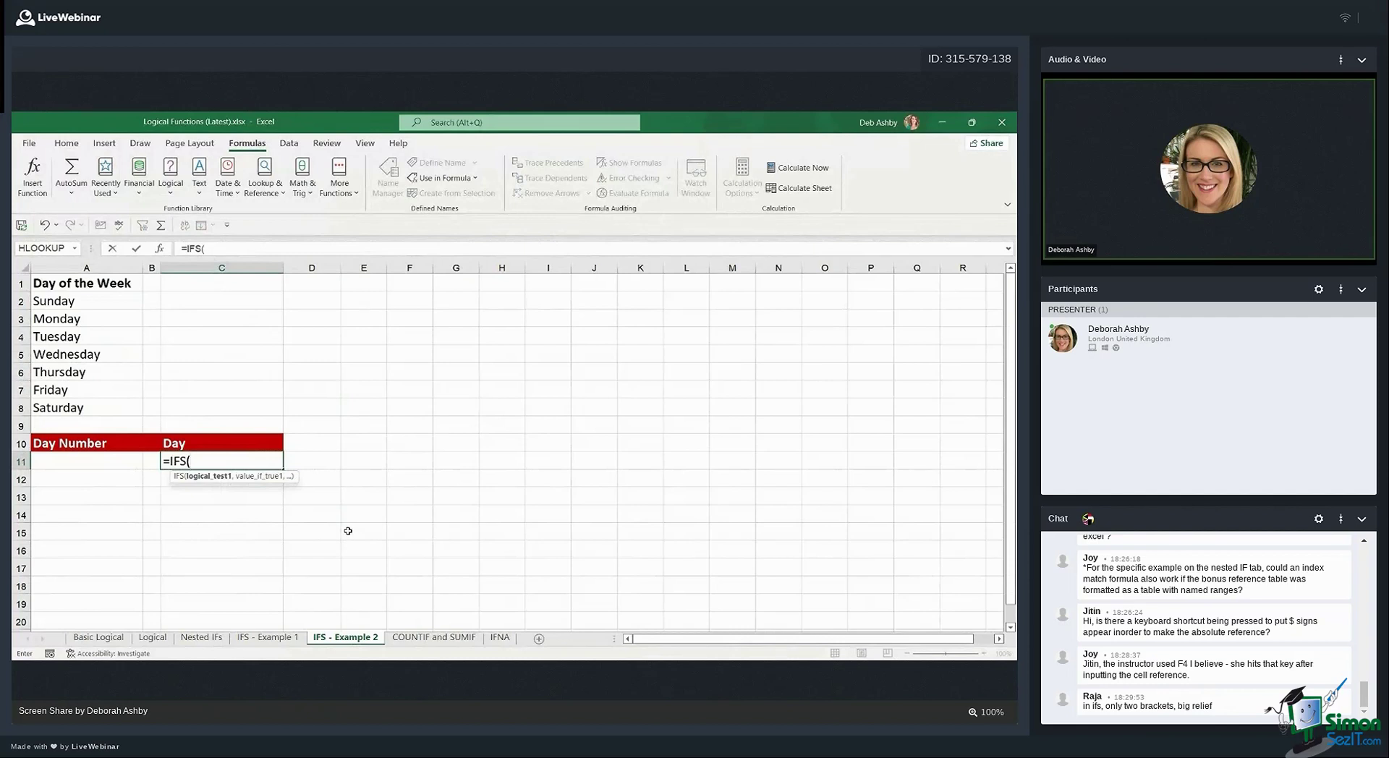
click(71, 463)
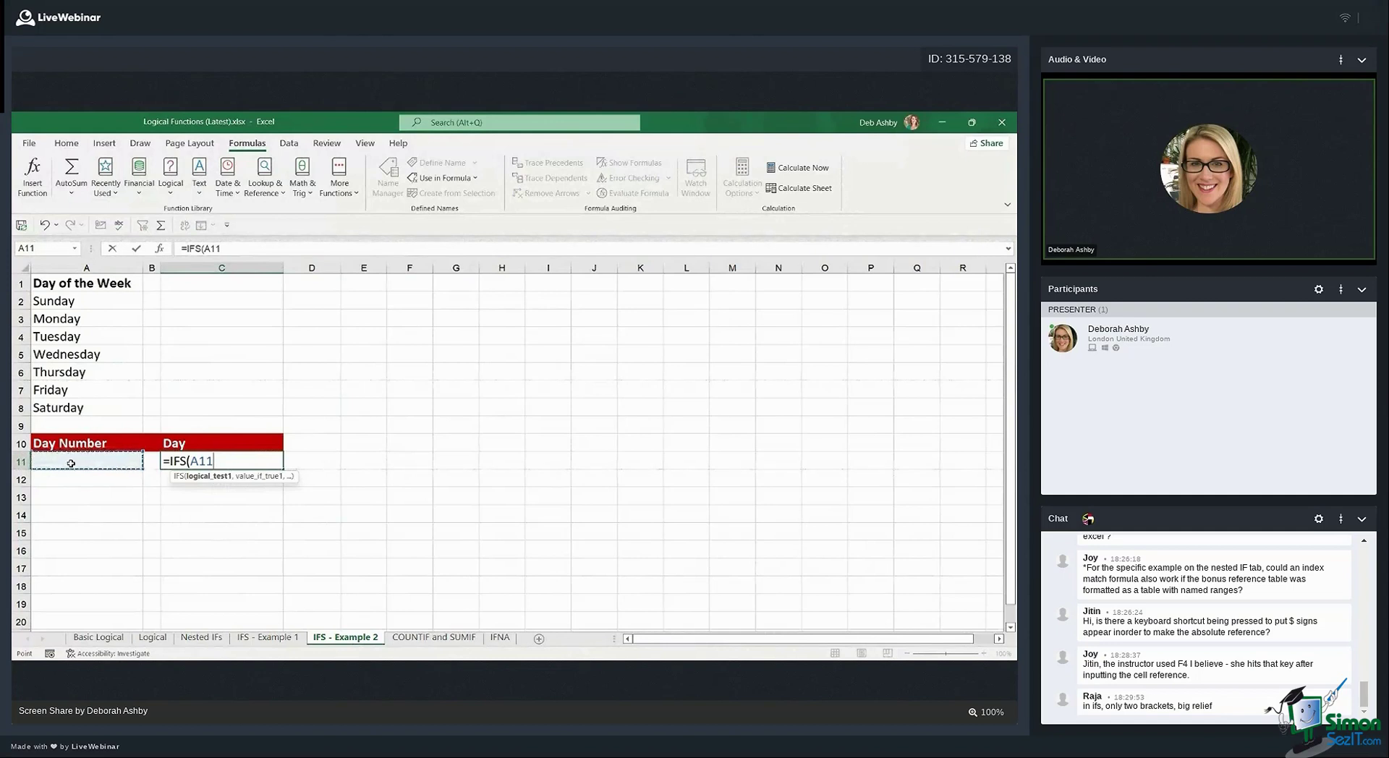
text(=1,)
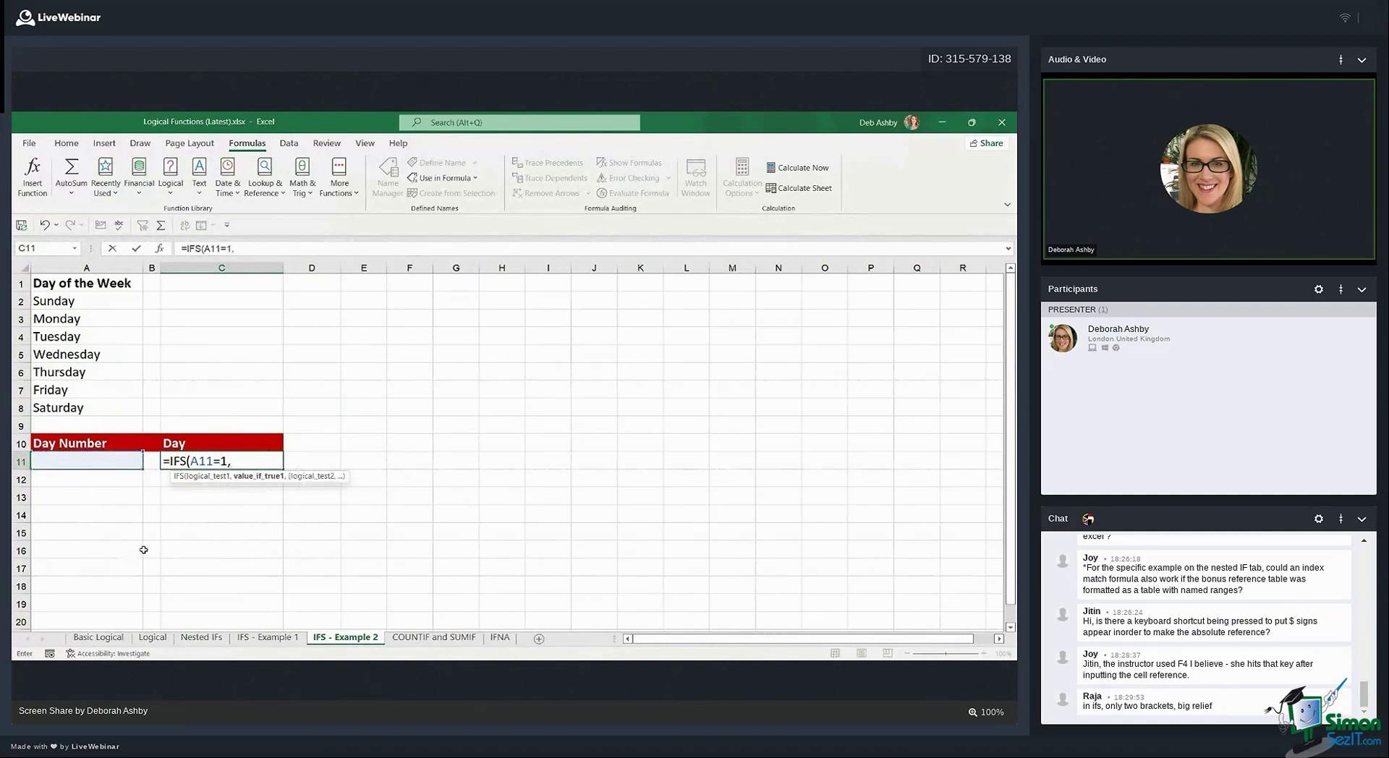
click(84, 304)
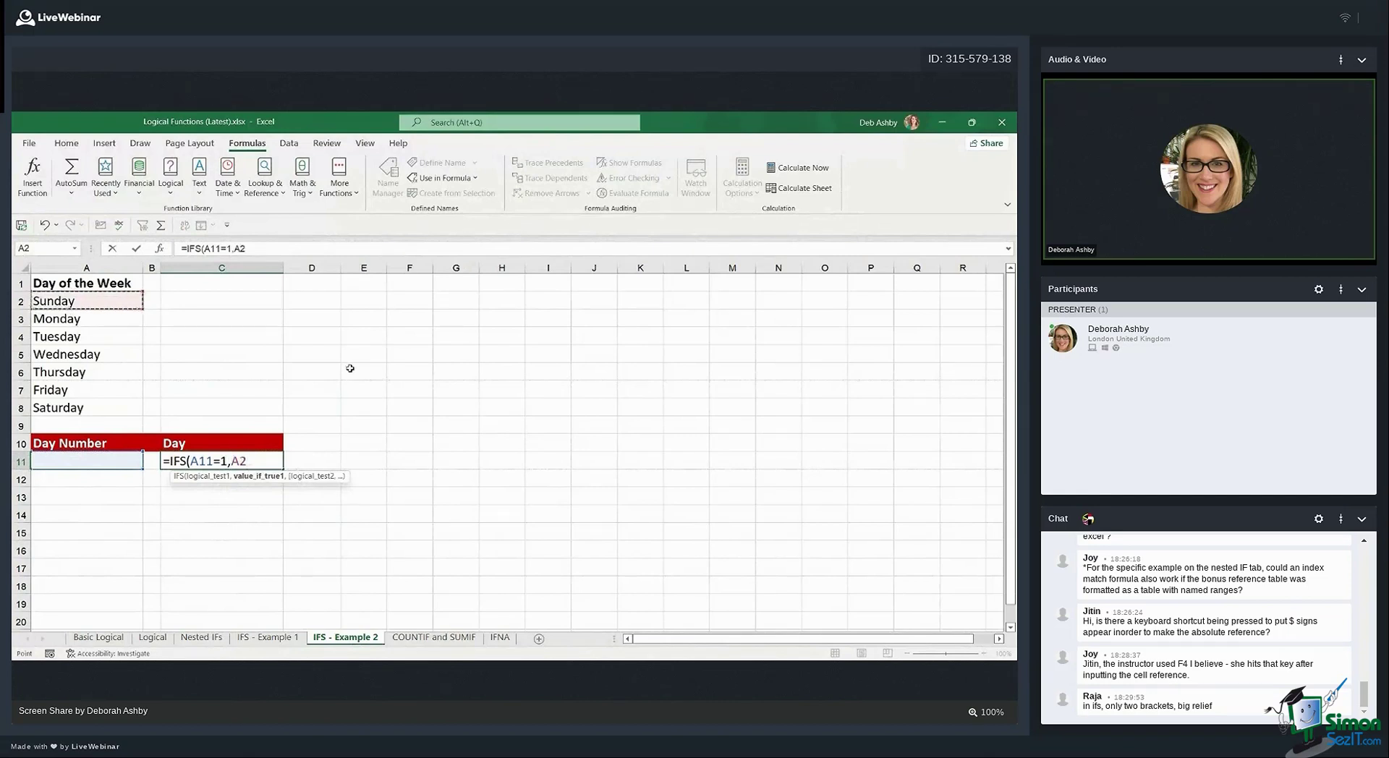
text(,)
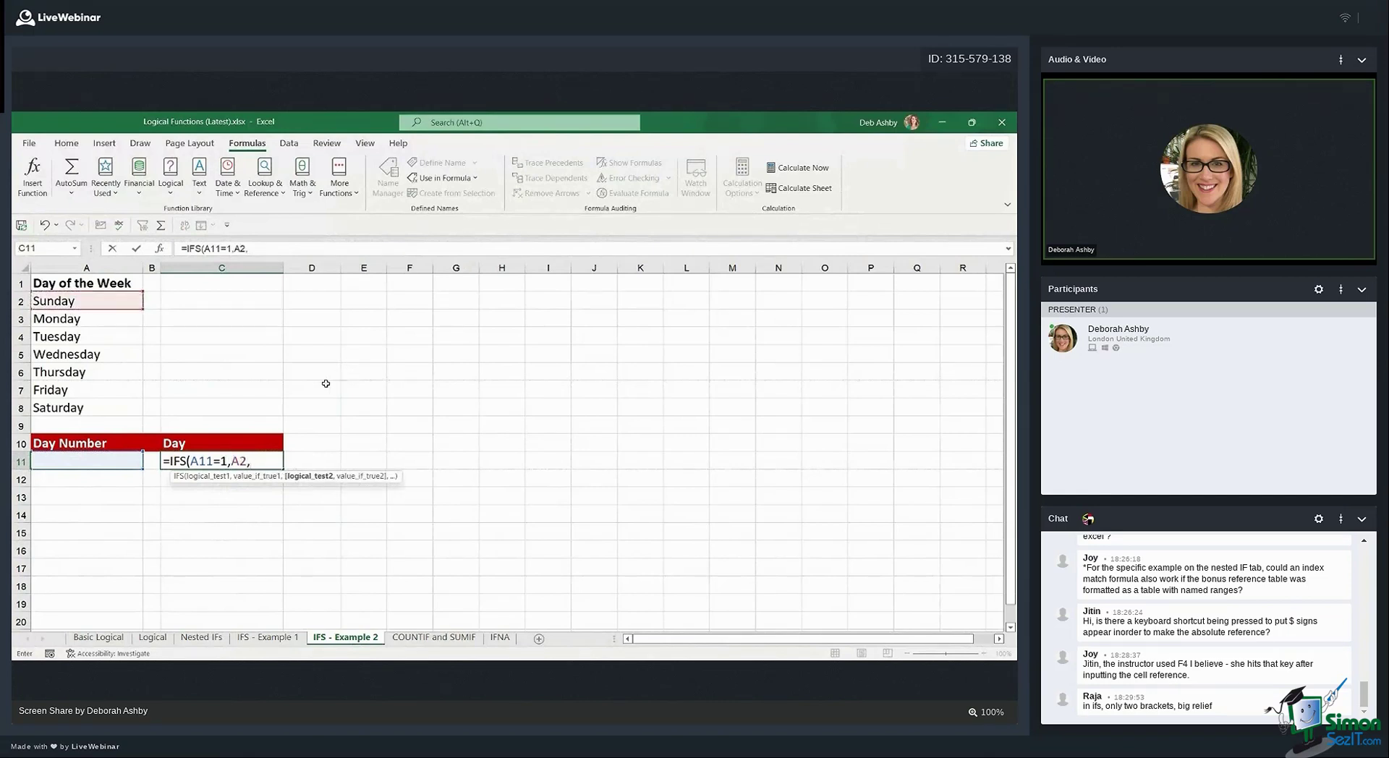
Add the second test A11=2 with result A3 and the third test A11=3 with result A4 to the IFS formula
click(93, 459)
text(=)
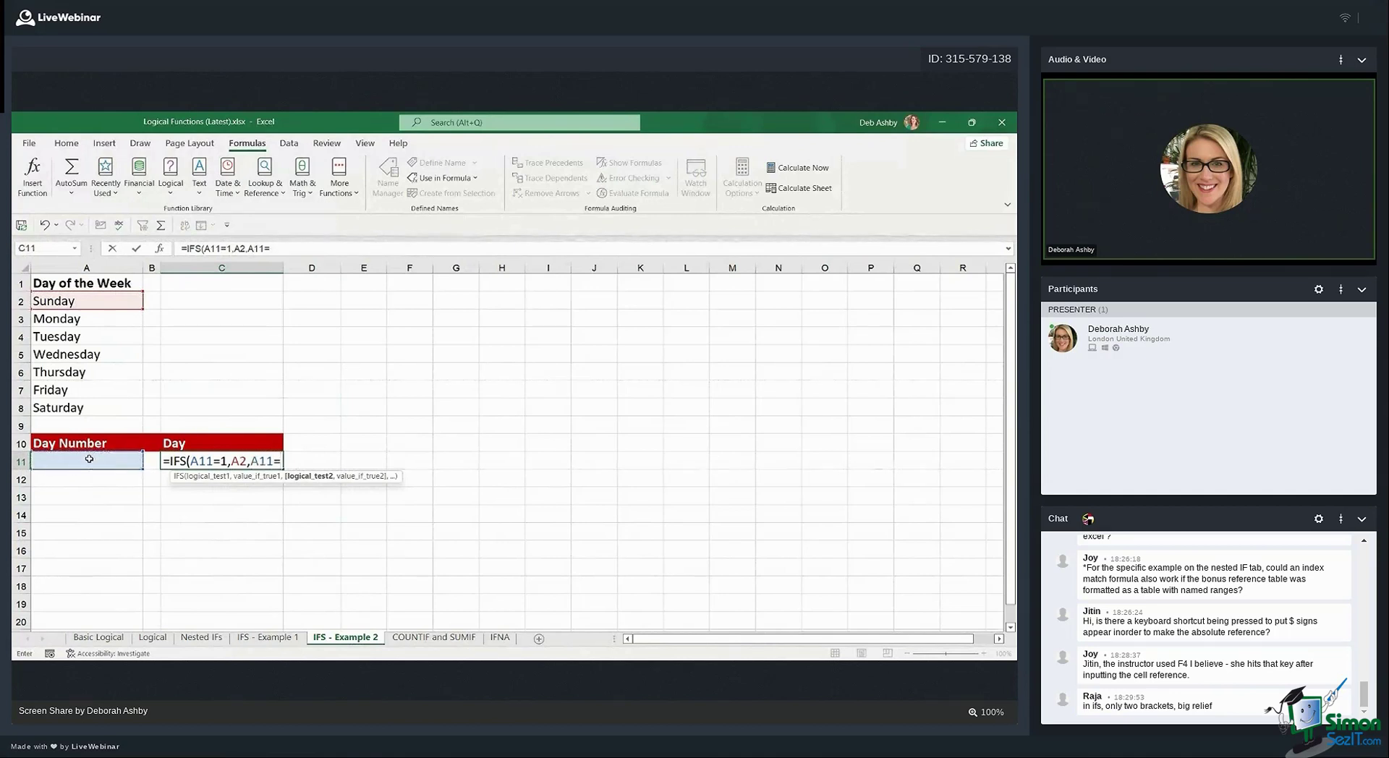
text(2,)
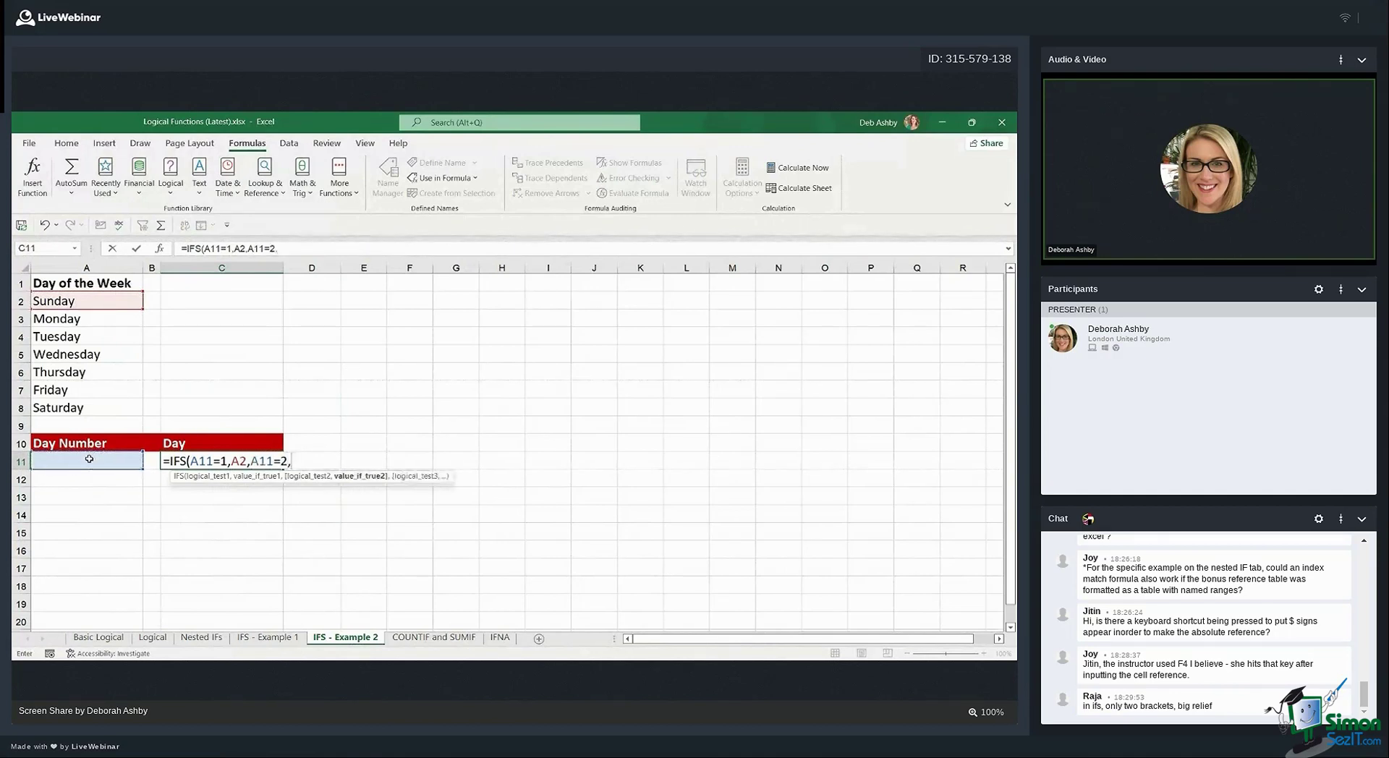
click(85, 319)
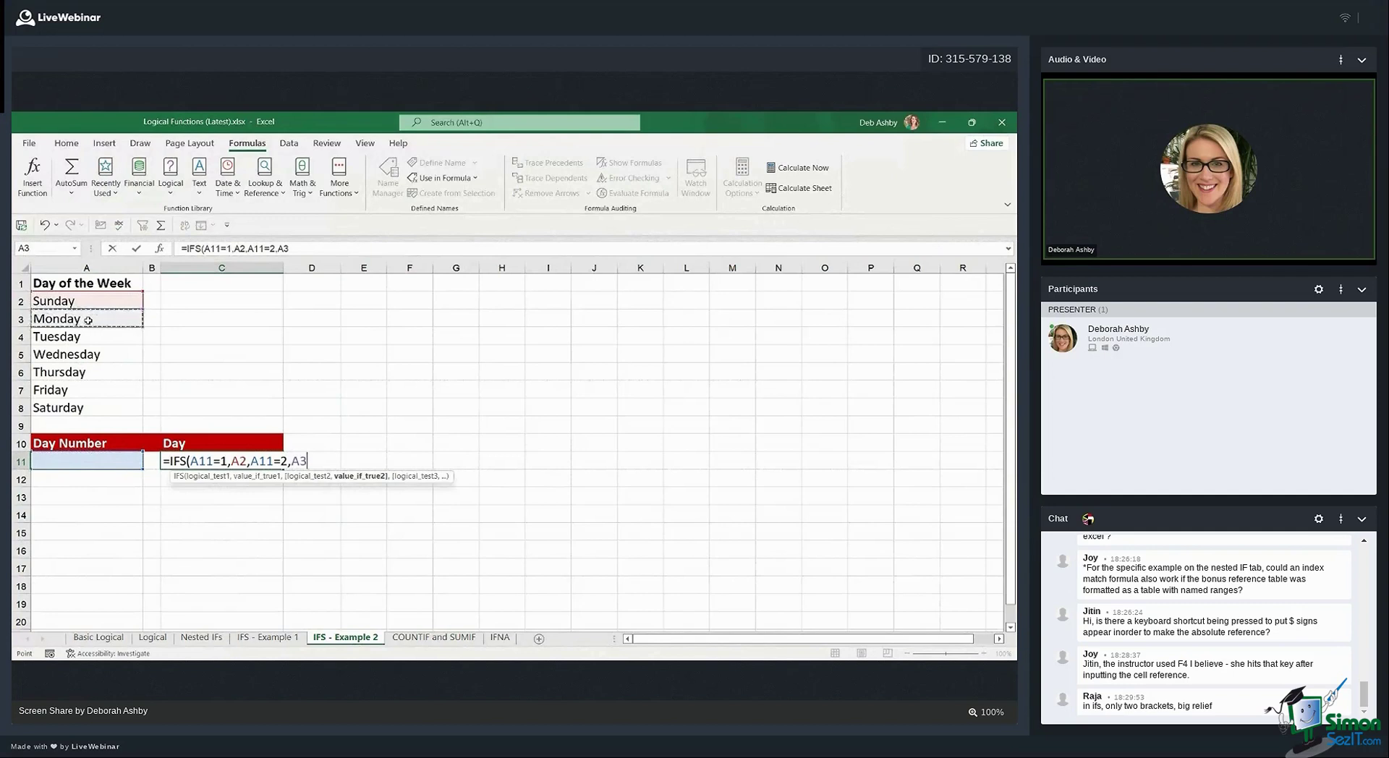
text(,)
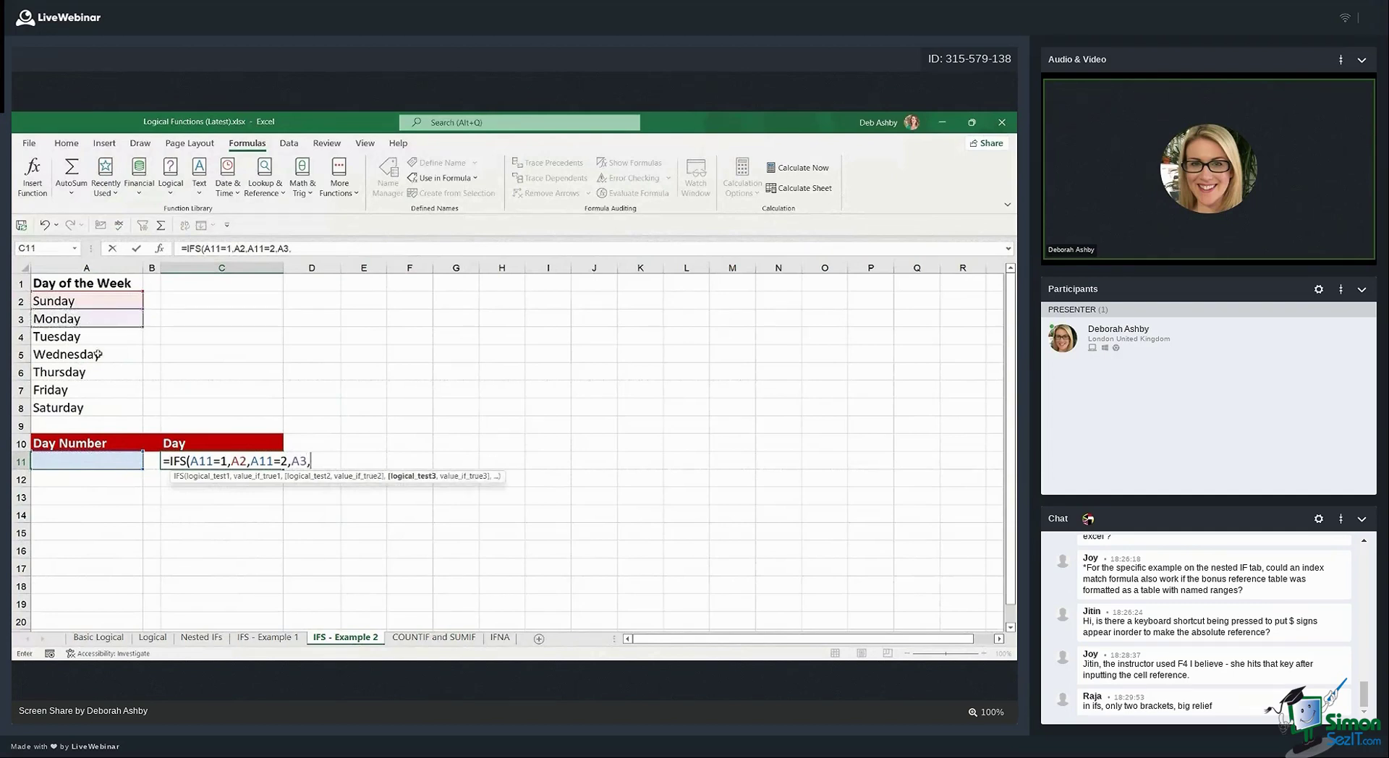
click(99, 463)
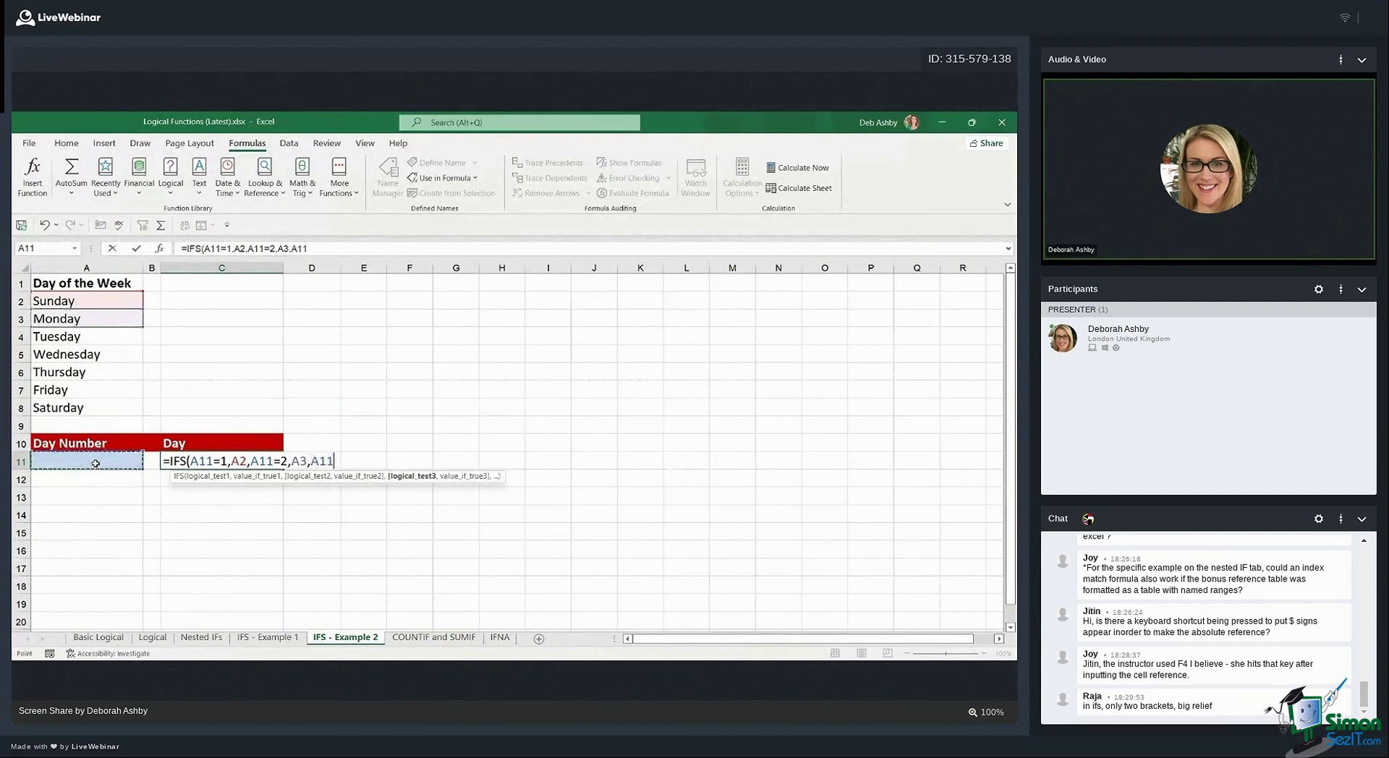
text(=3,)
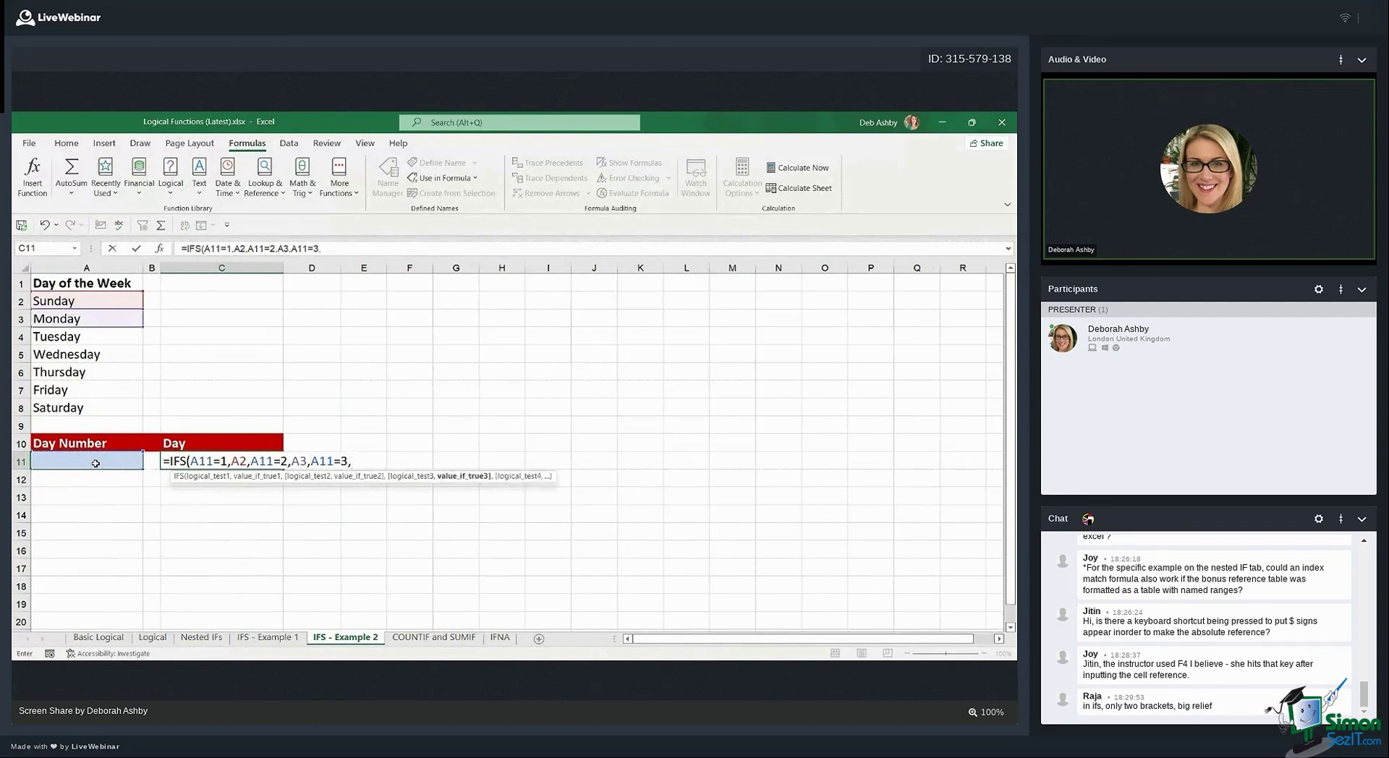
click(63, 338)
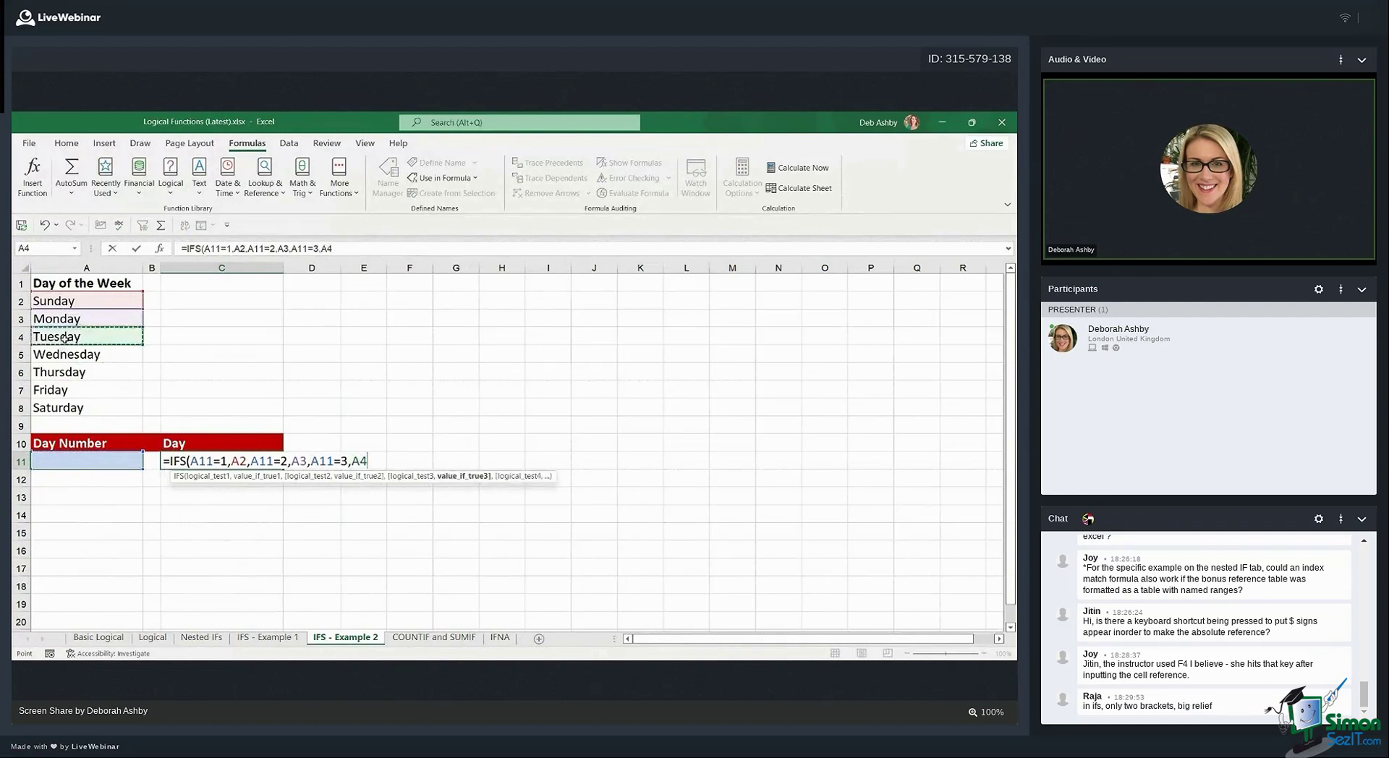
text(,)
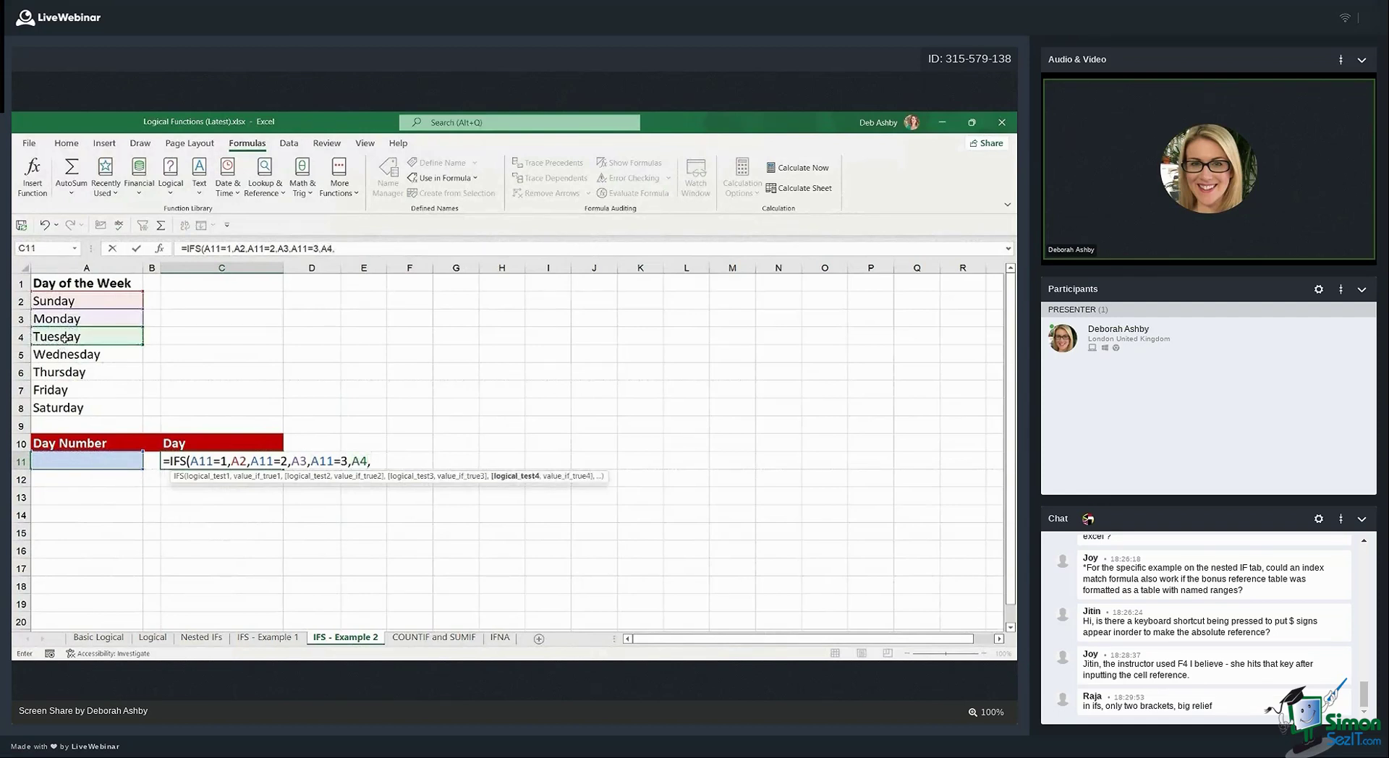
Extend the IFS formula with the tests A11=4 returning A5 and A11=5 returning A6
click(108, 462)
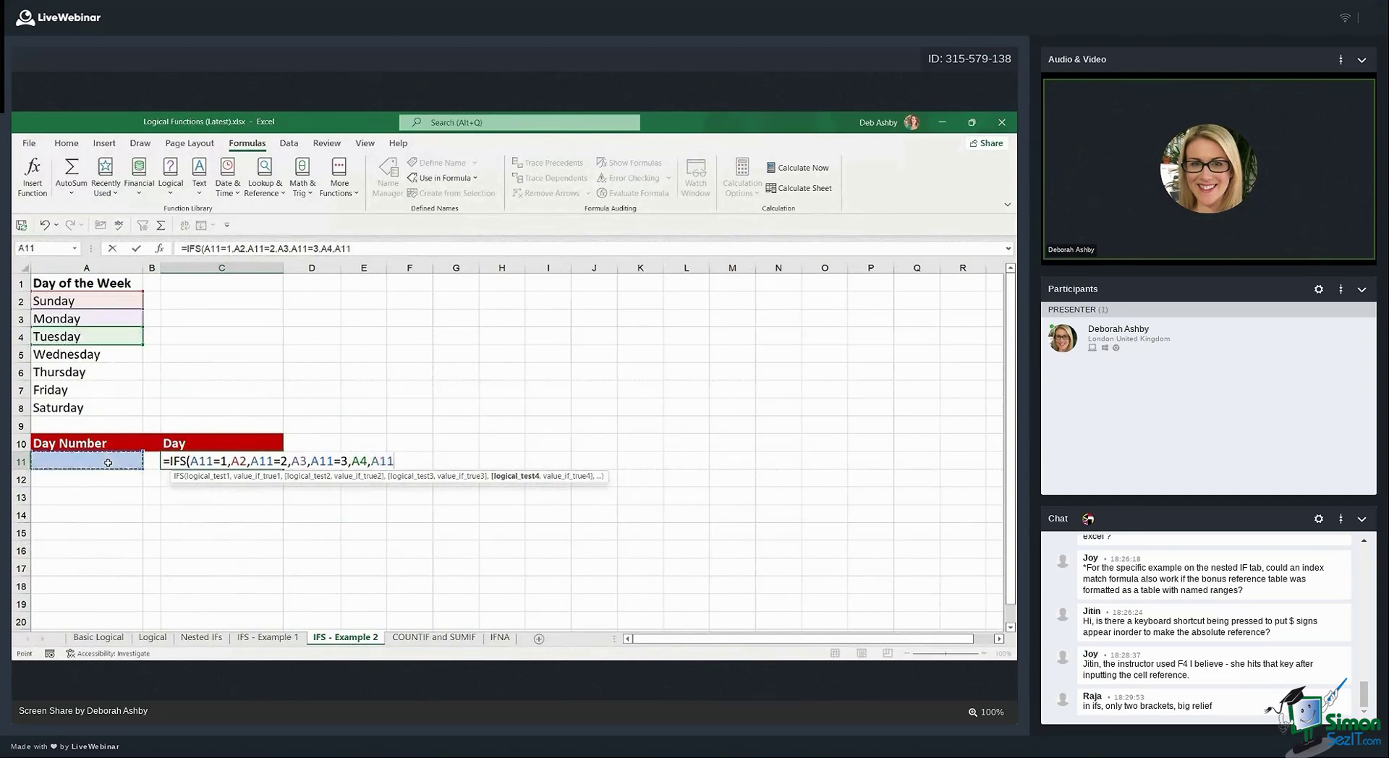
text(=4,)
click(75, 354)
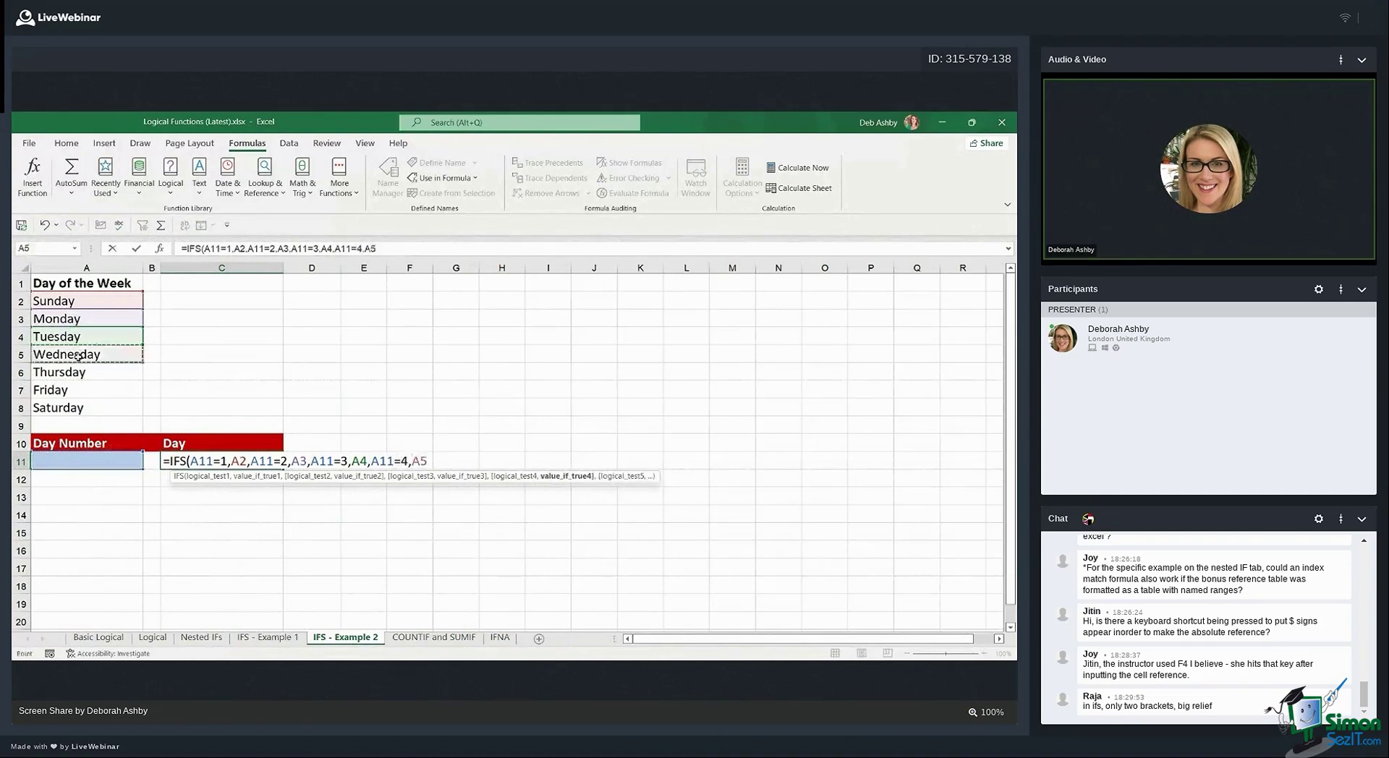
text(,)
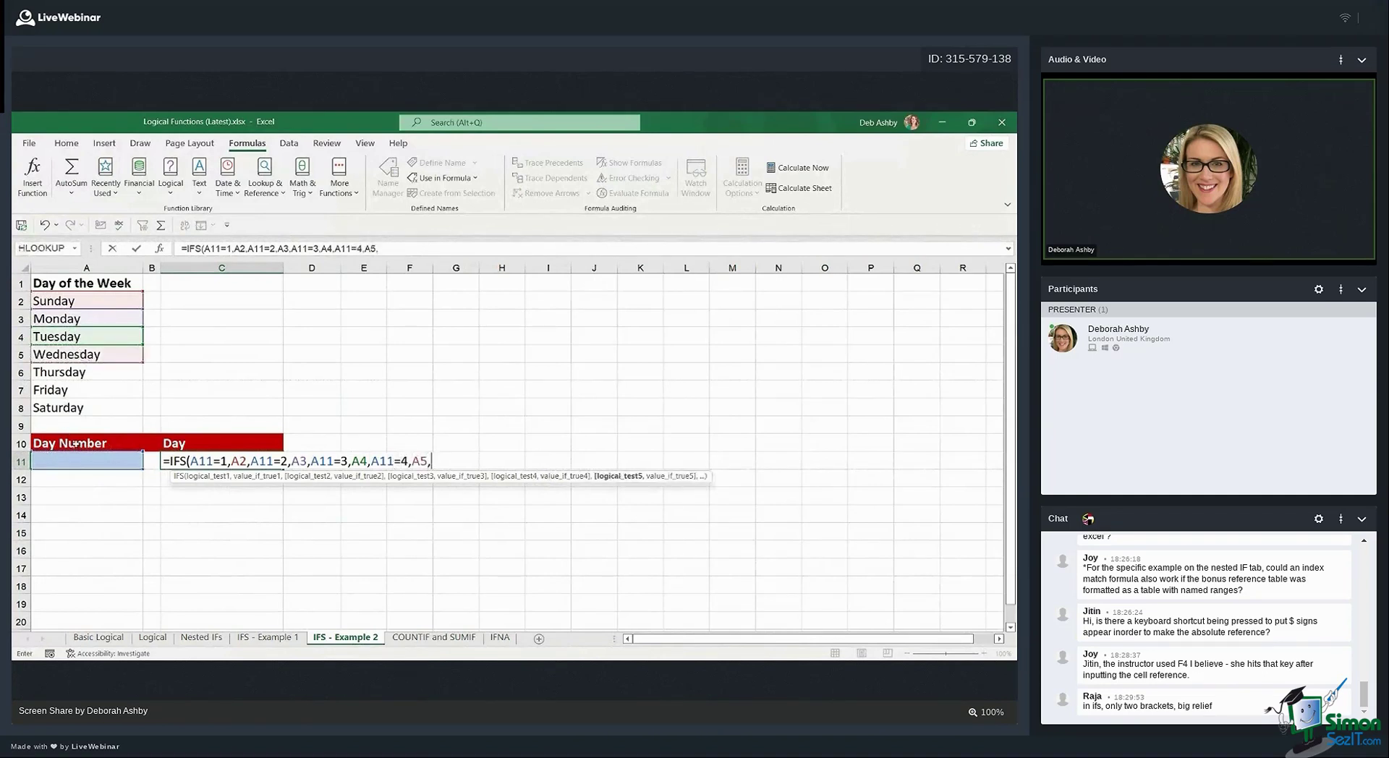
click(85, 463)
text(=5,)
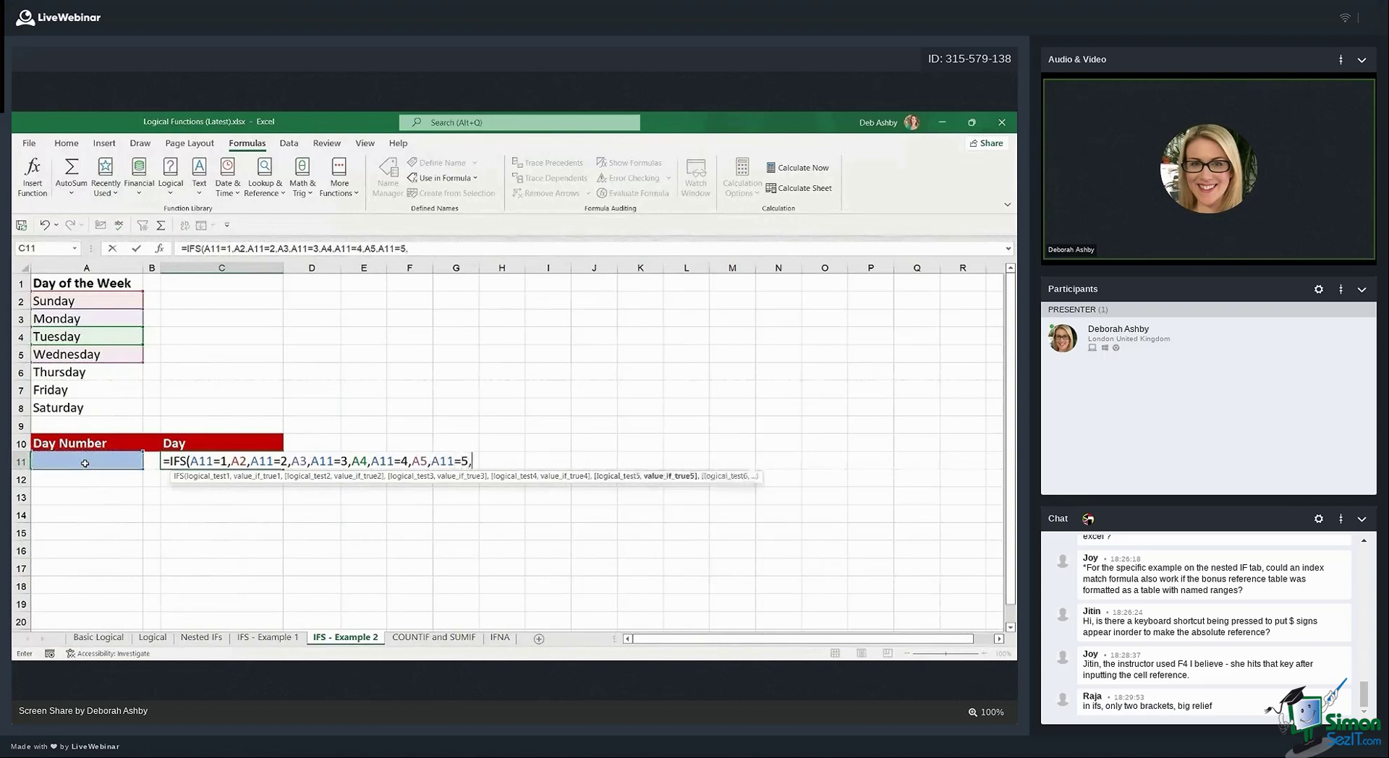
click(110, 377)
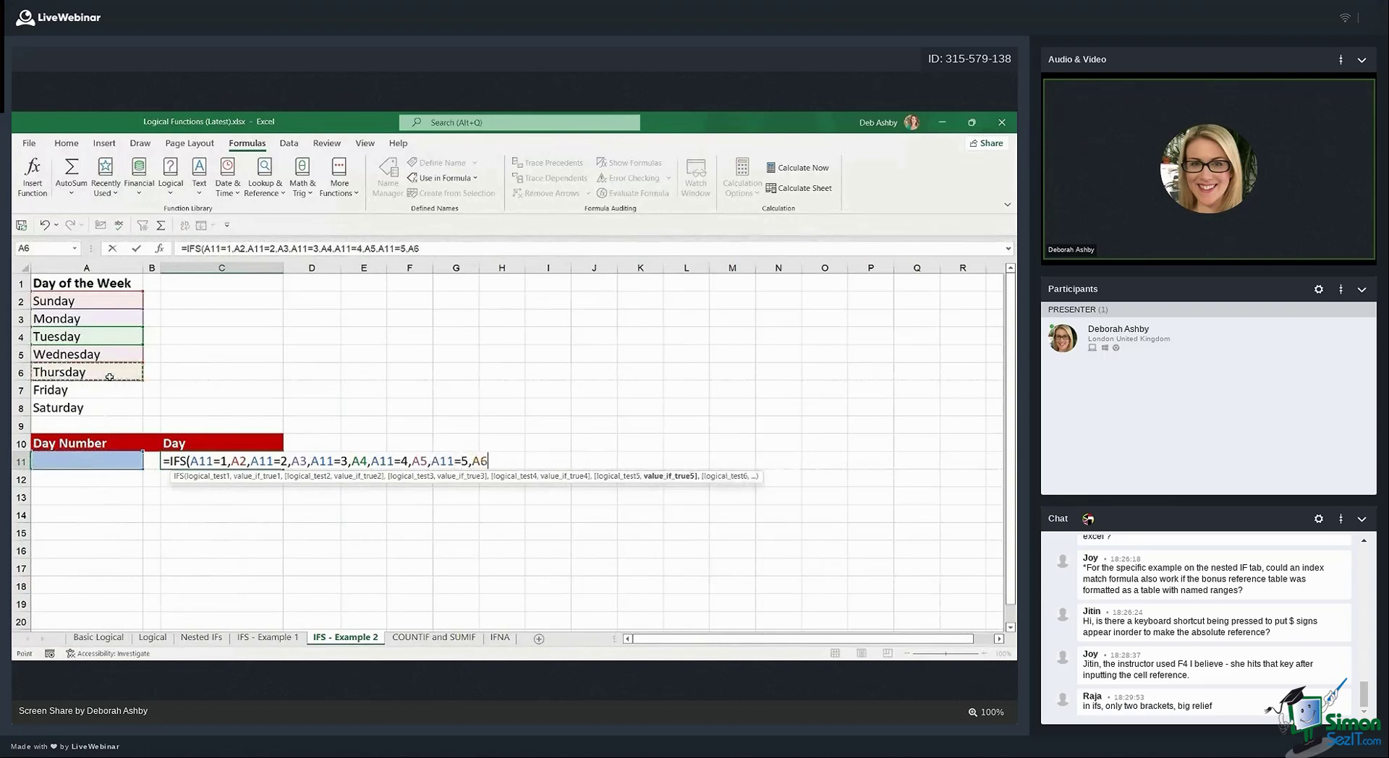
text(,)
Complete the IFS formula with the tests A11=6 returning A7 and A11=7 returning A8, and enter it in C11
click(106, 458)
text(=6,)
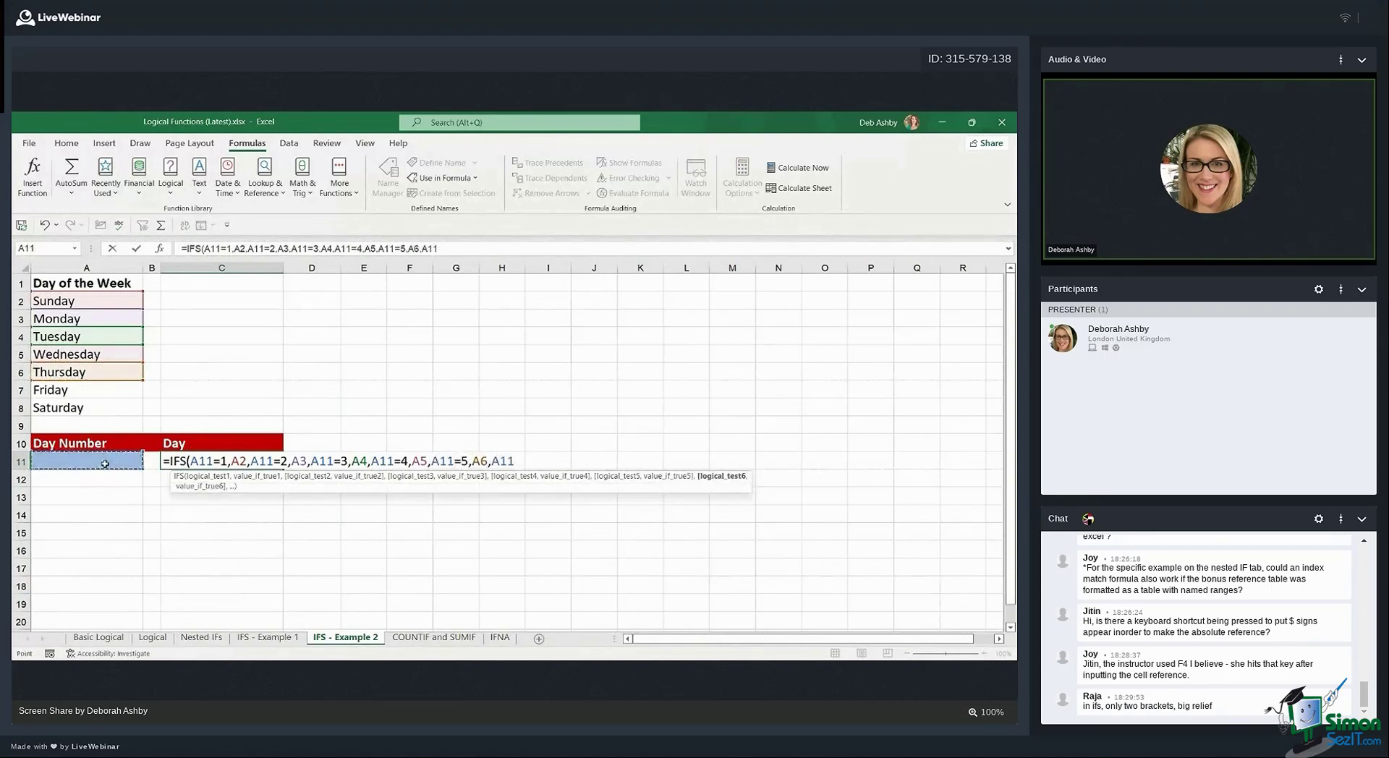
click(119, 389)
text(,)
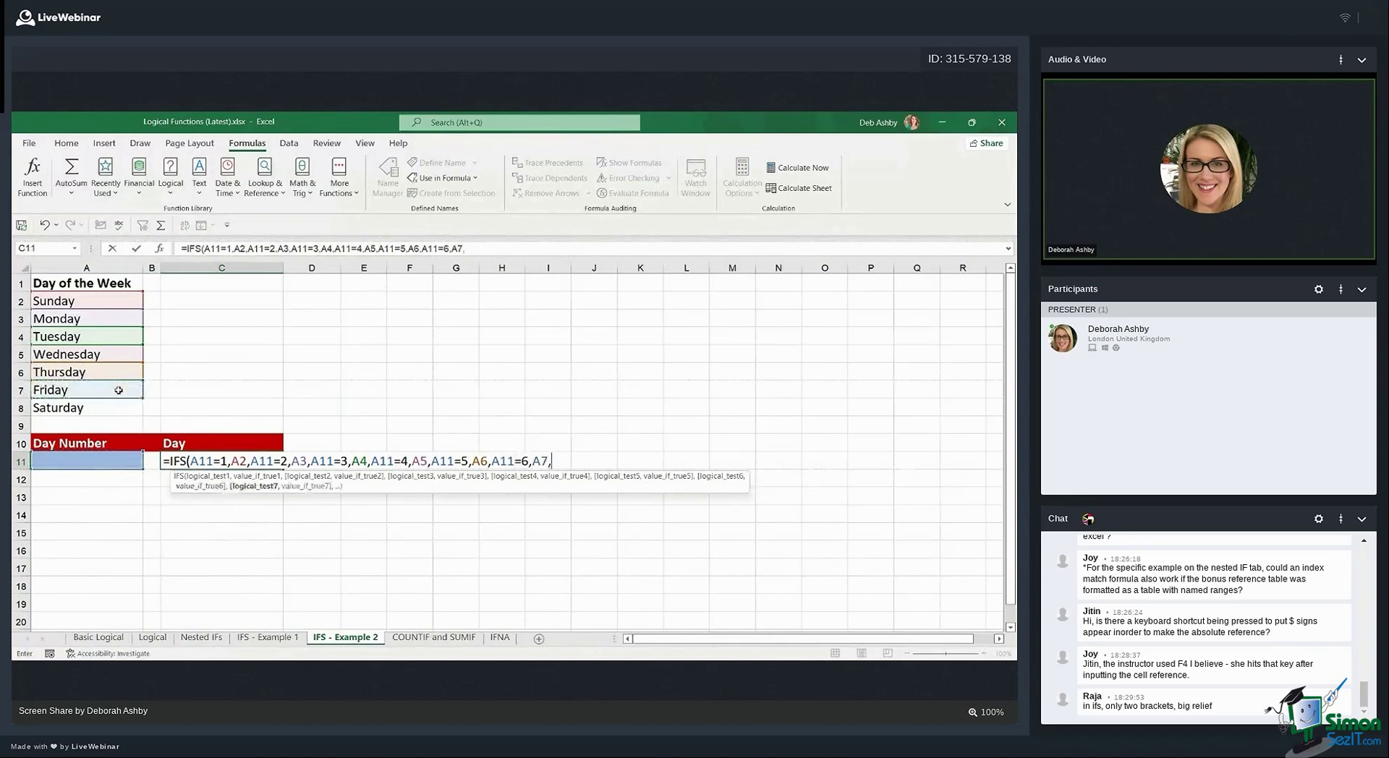
click(116, 461)
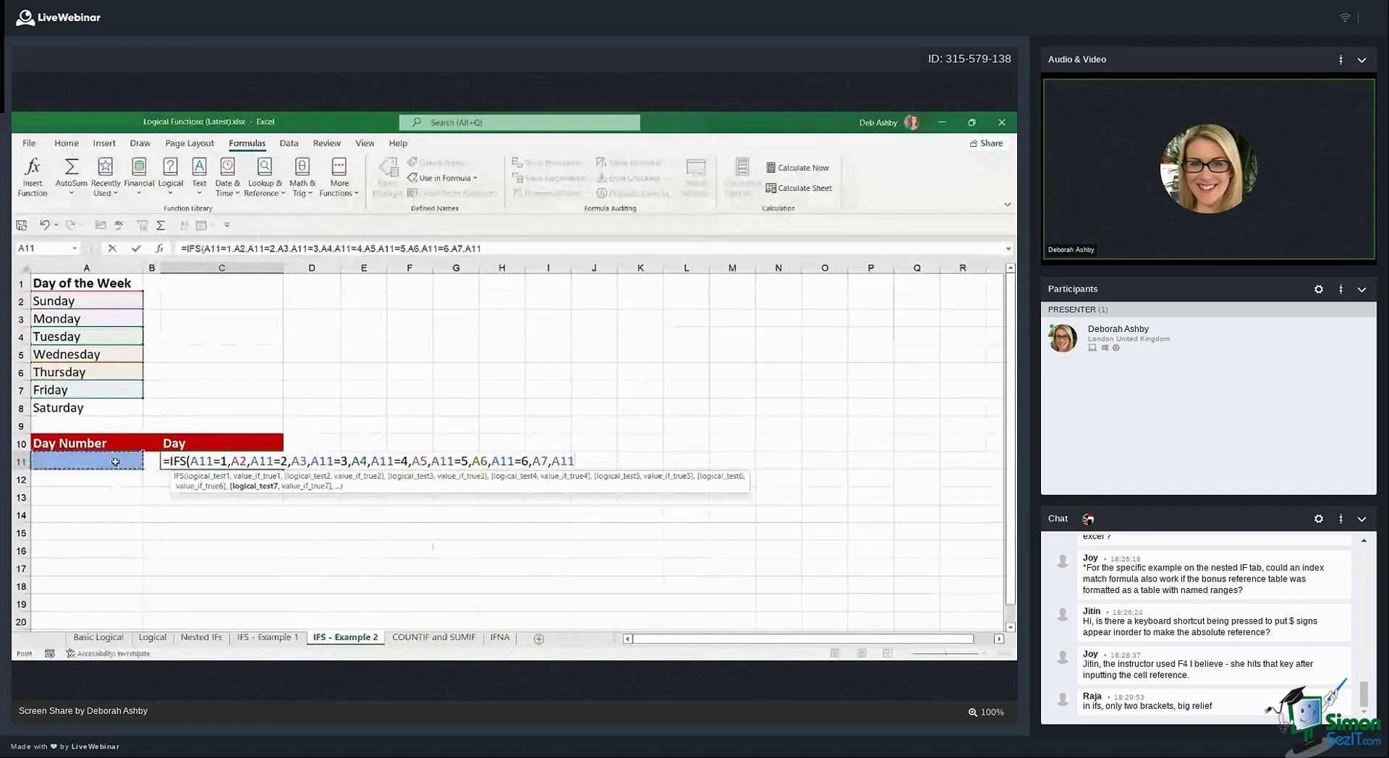
text(=7,)
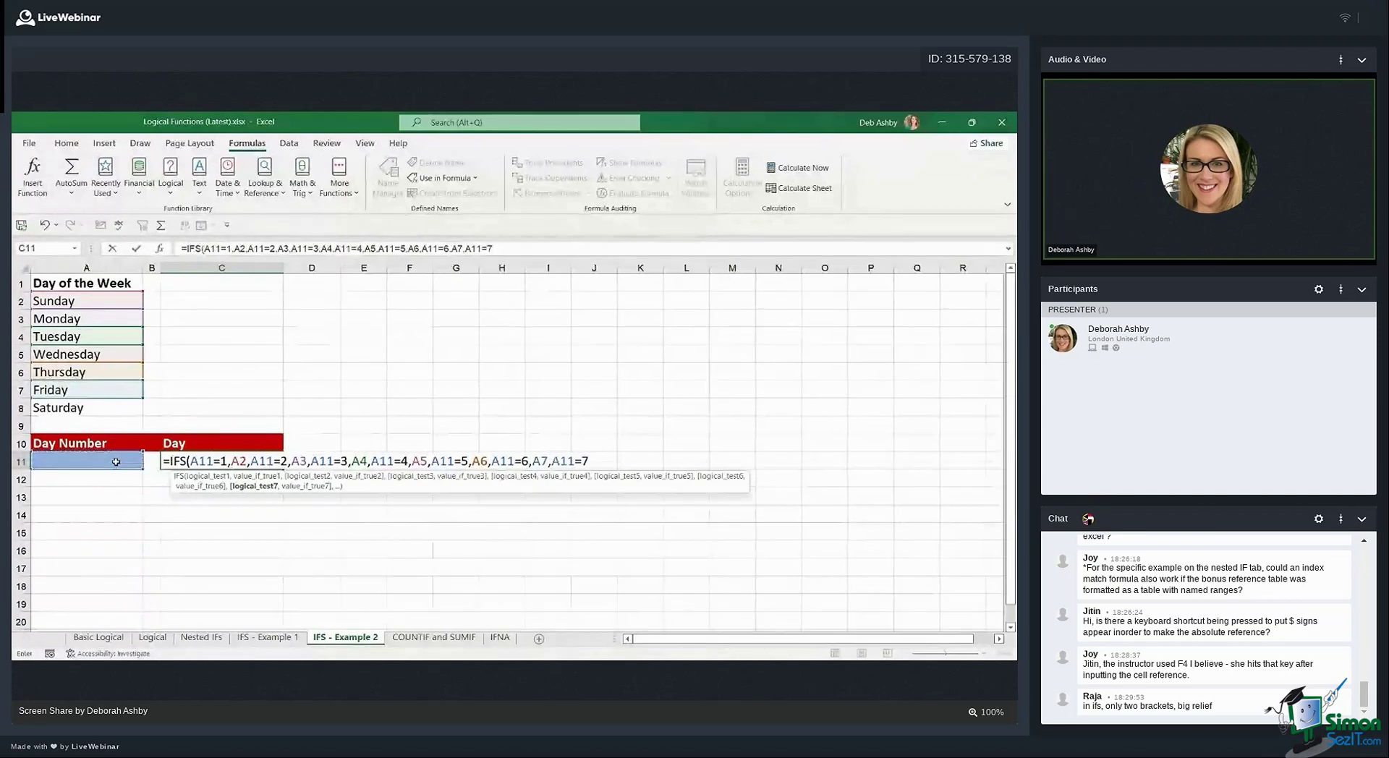
click(86, 407)
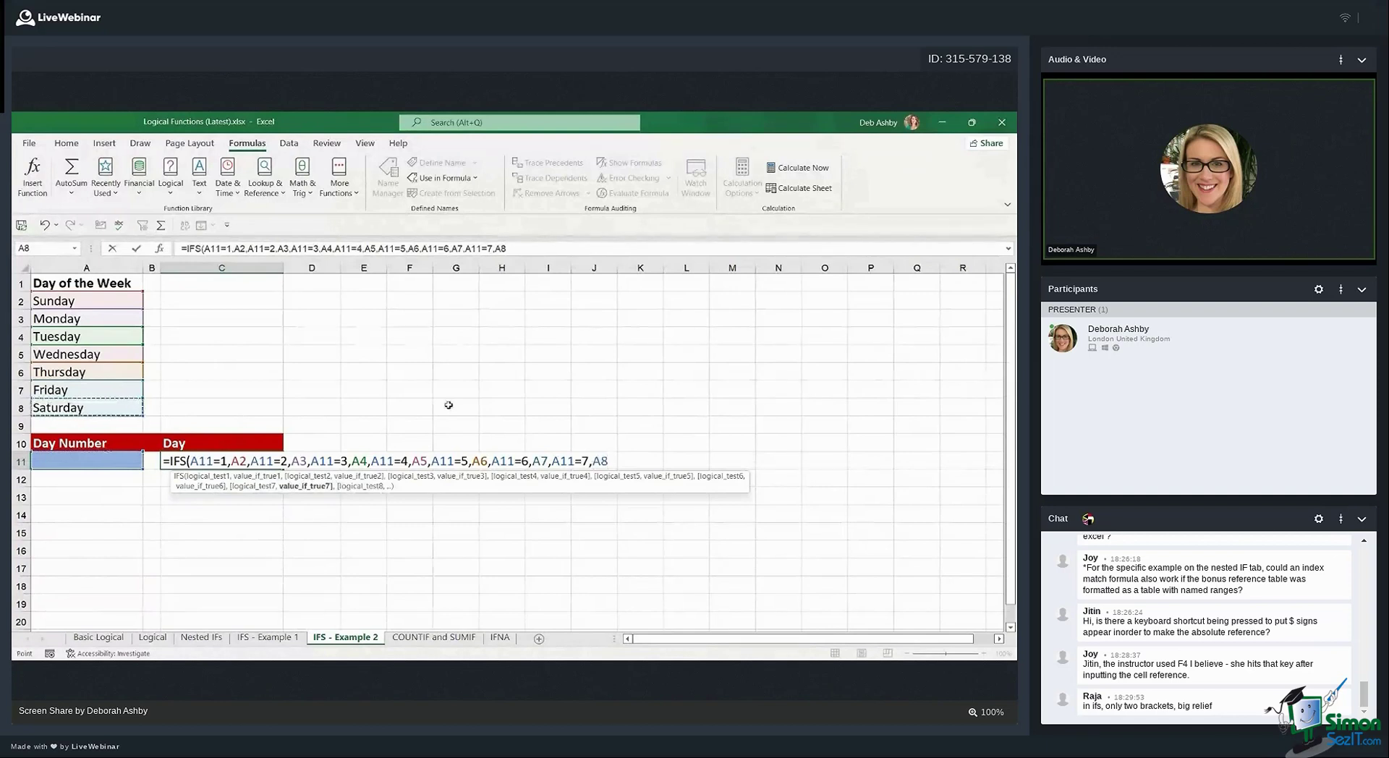
text())
key(Return)
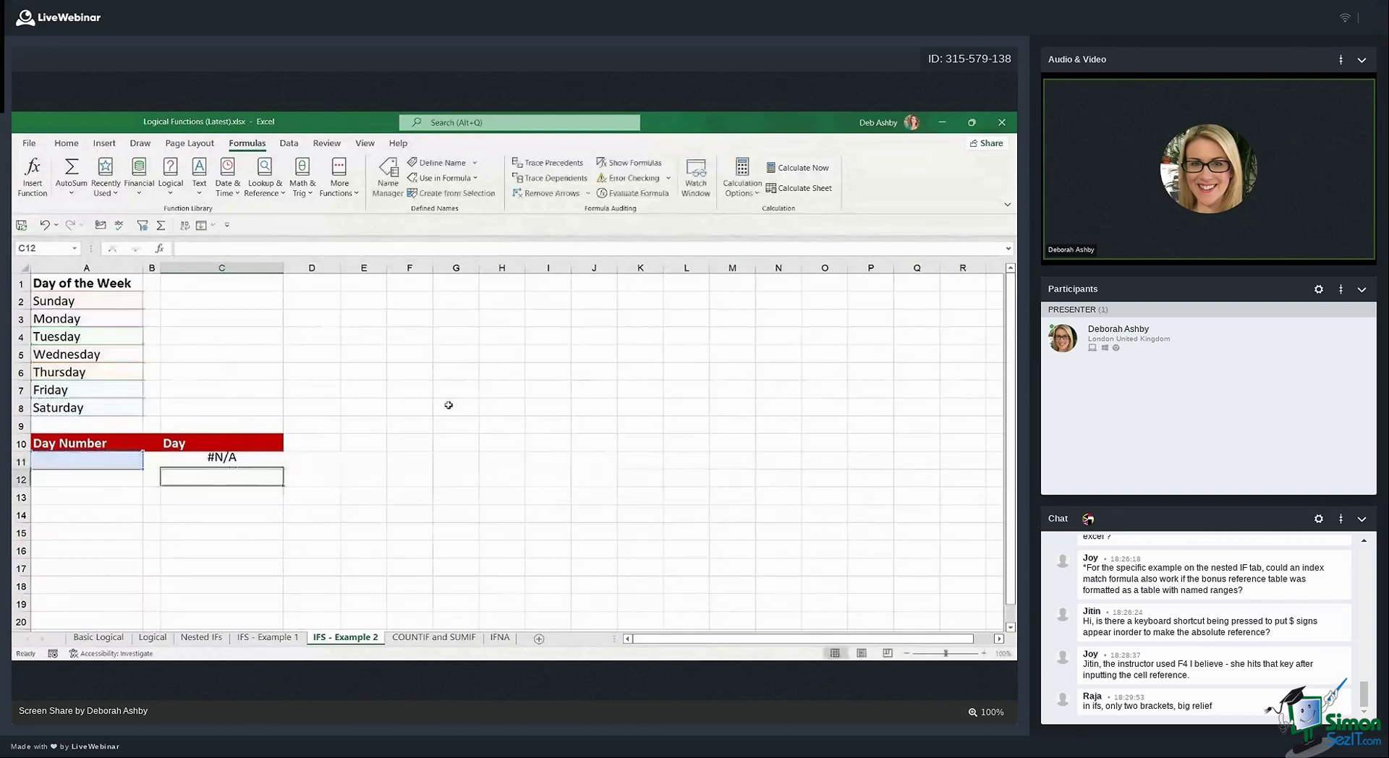
Test the IFS formula by entering day number 4 and then 1 in A11
click(218, 463)
click(107, 466)
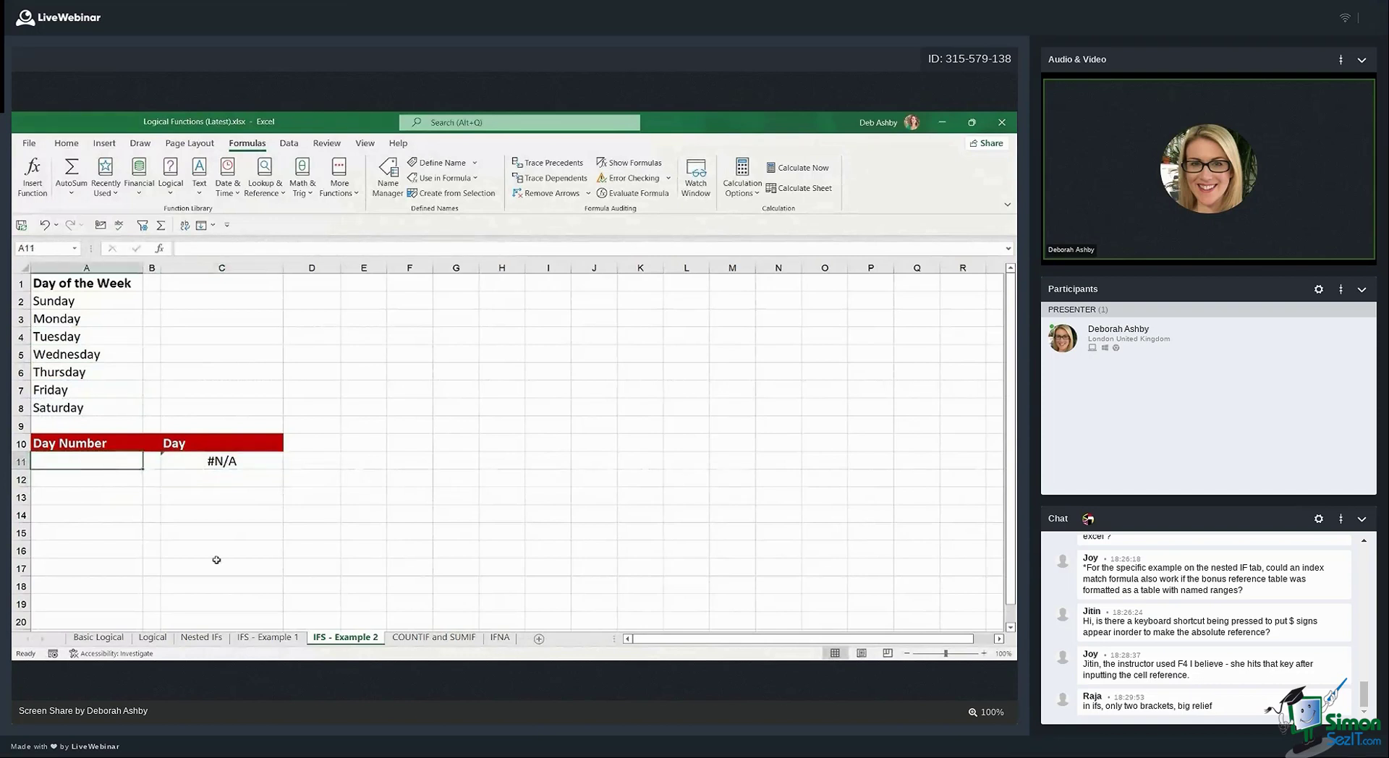
text(4)
key(Return)
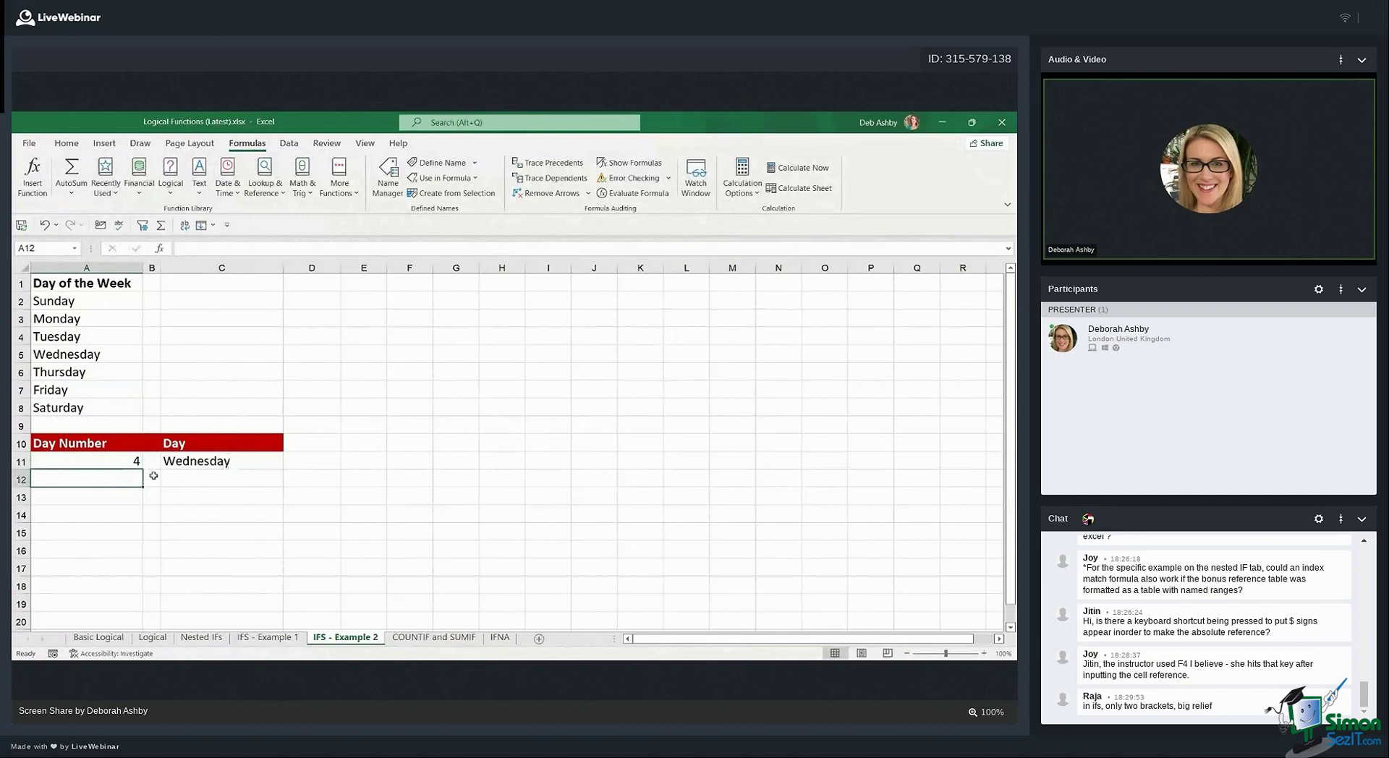
click(113, 460)
text(1)
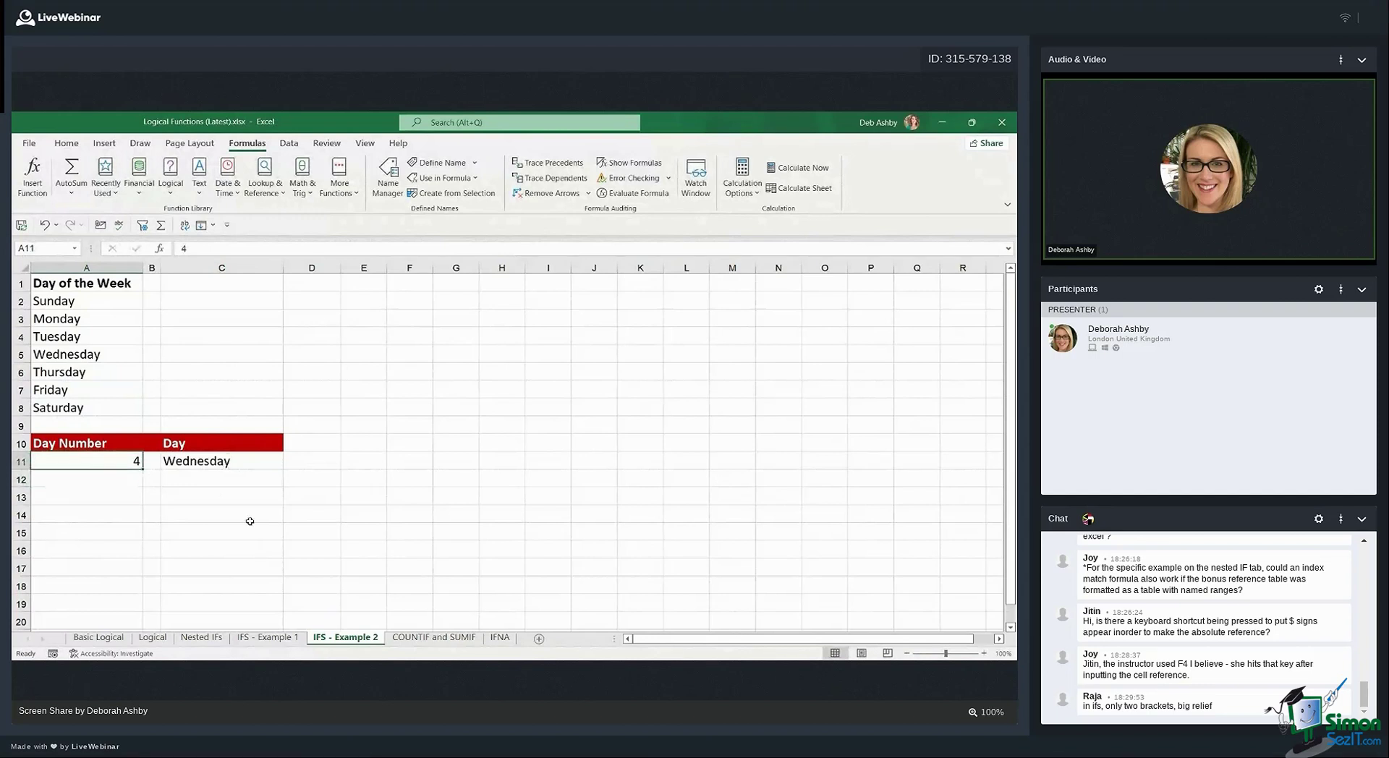
key(Return)
Enter the out-of-range day number 8 in A11 to test the IFS formula
key(Up)
text(8)
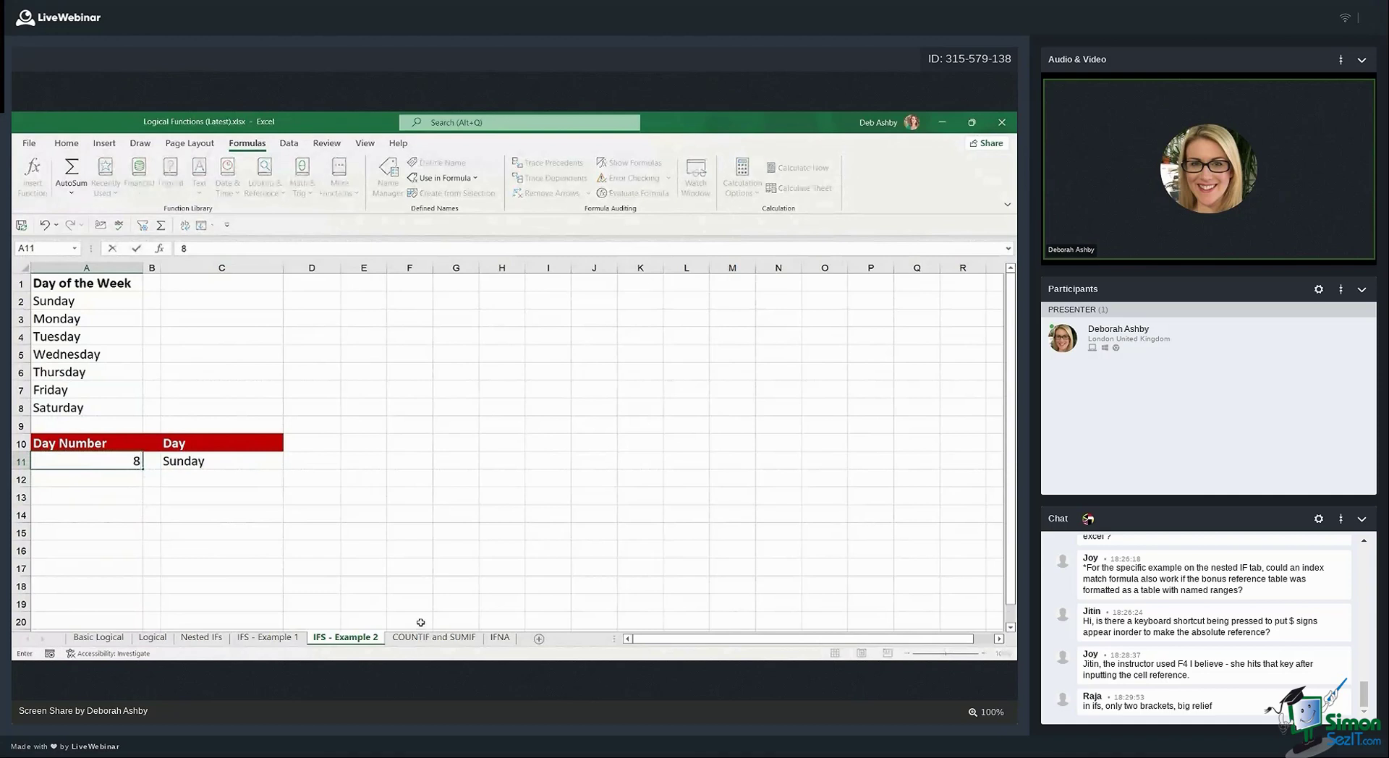
key(Return)
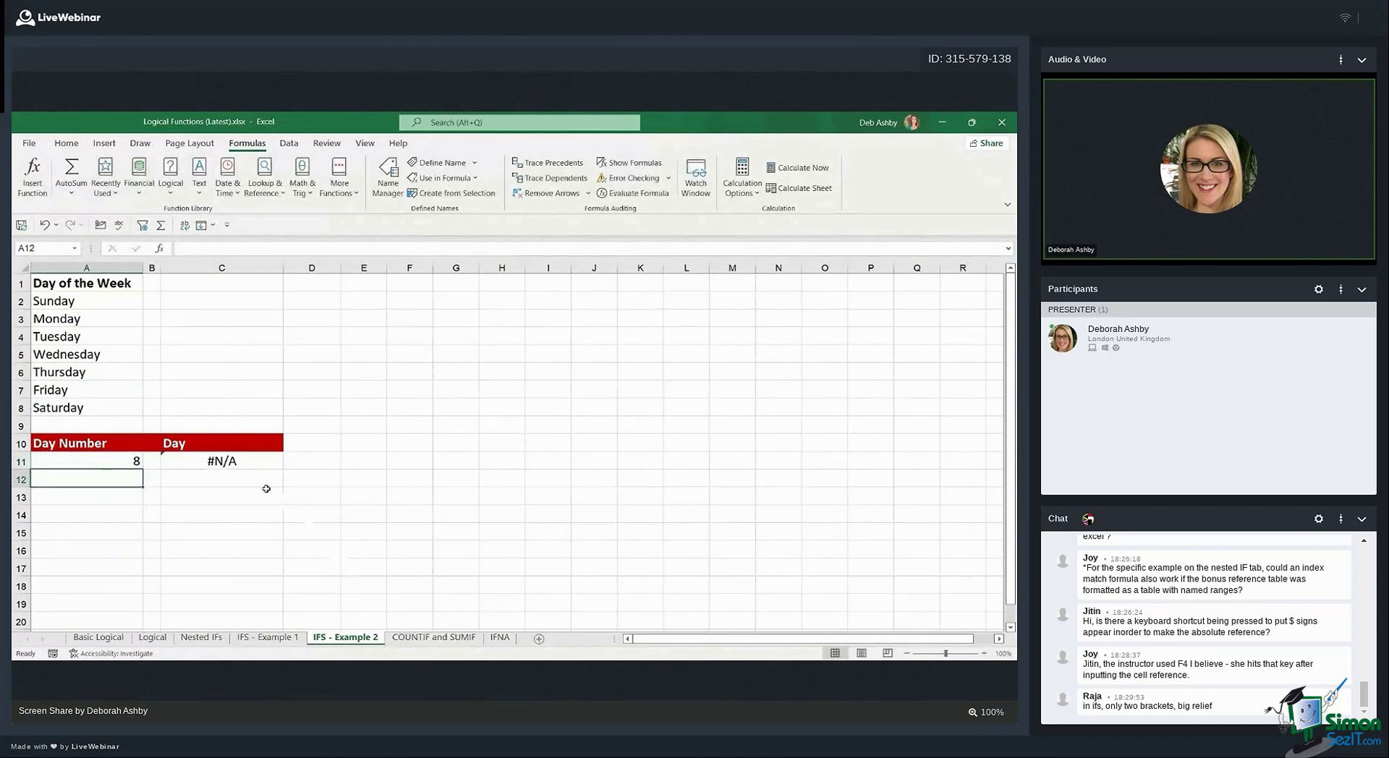
Check the IFS formula result in C11 against the weekday list in A2:A8
click(230, 461)
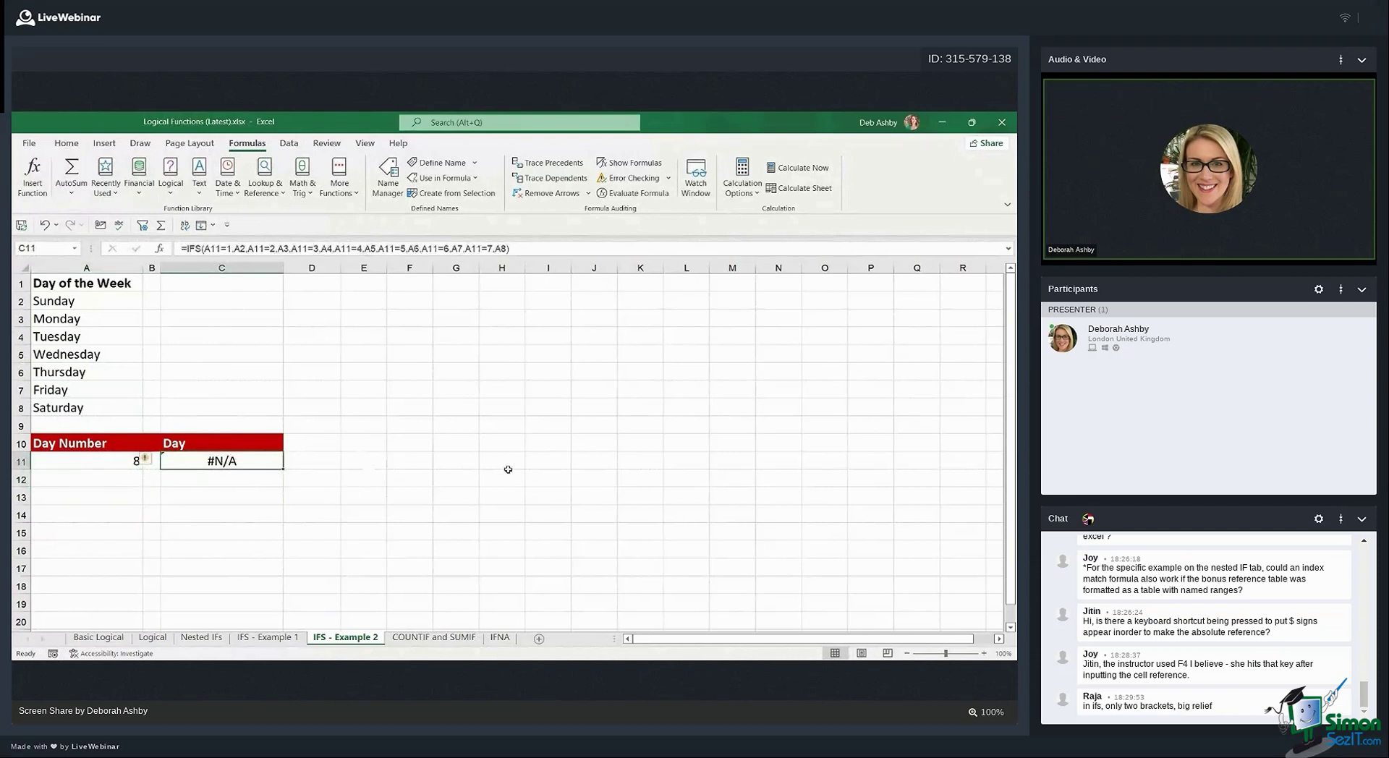
click(421, 369)
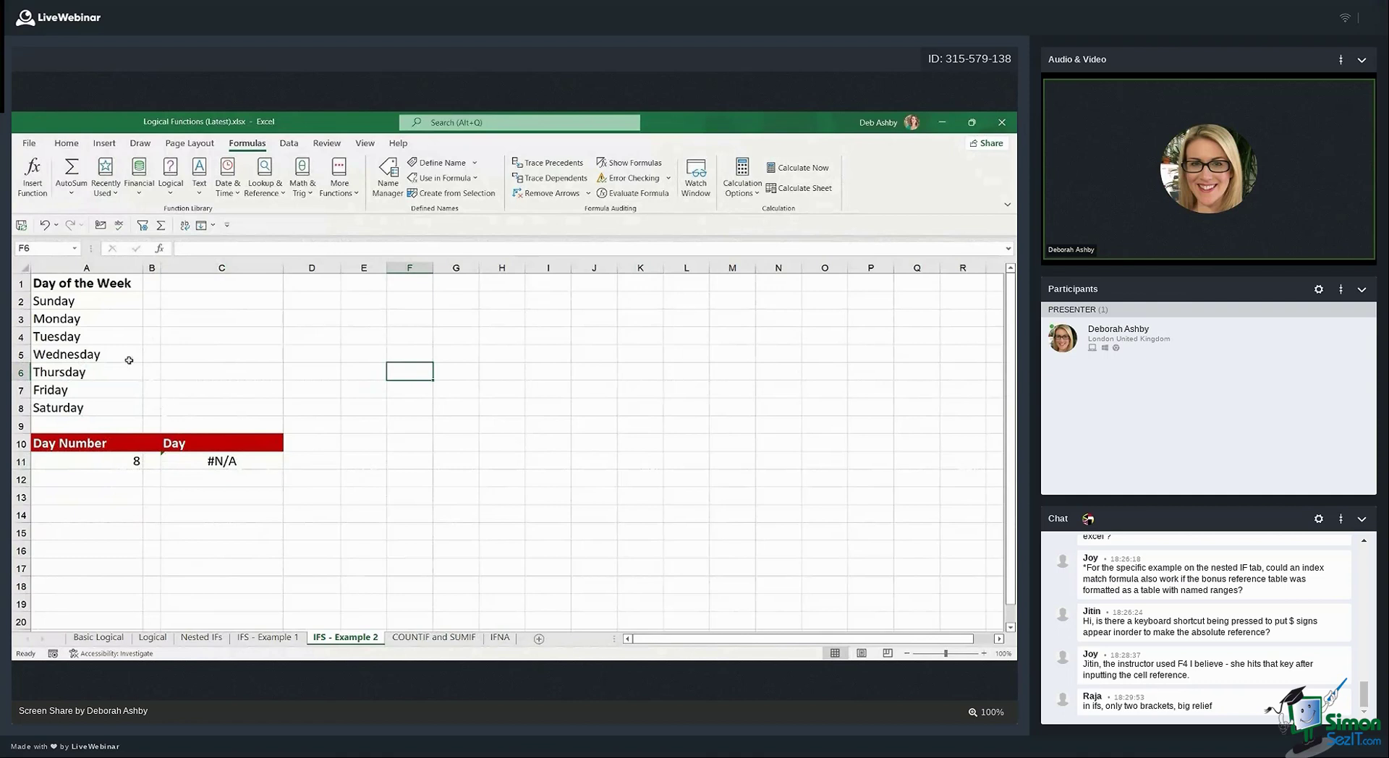
drag(80, 302, 84, 406)
click(311, 371)
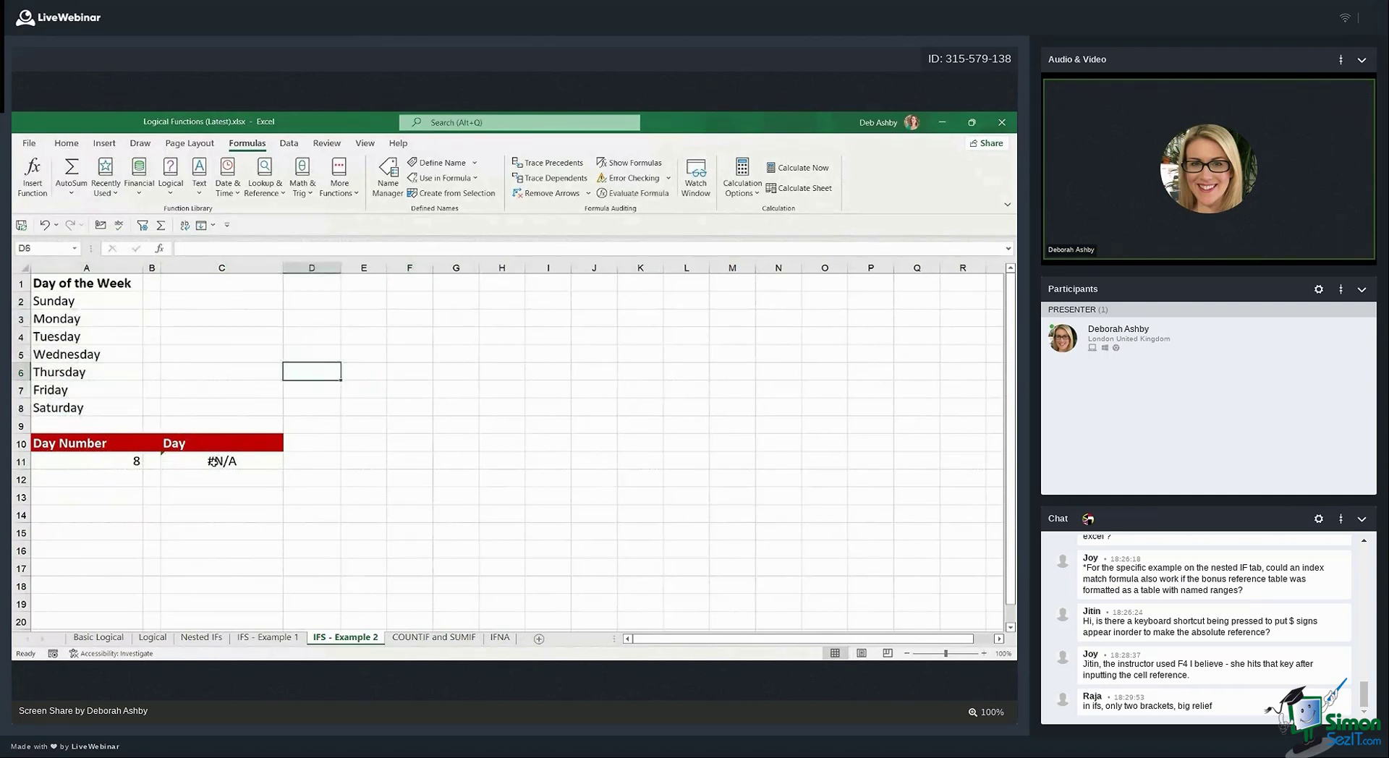
click(213, 461)
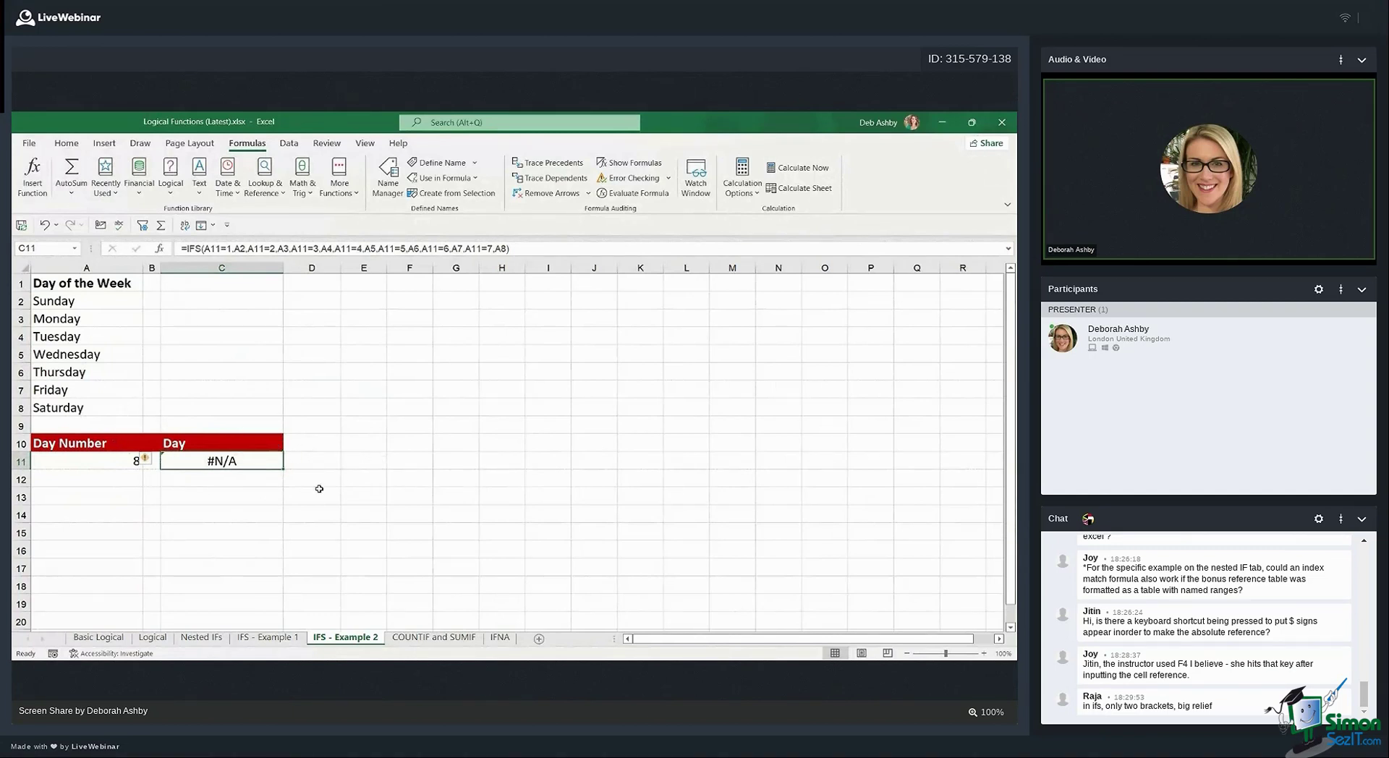
click(475, 421)
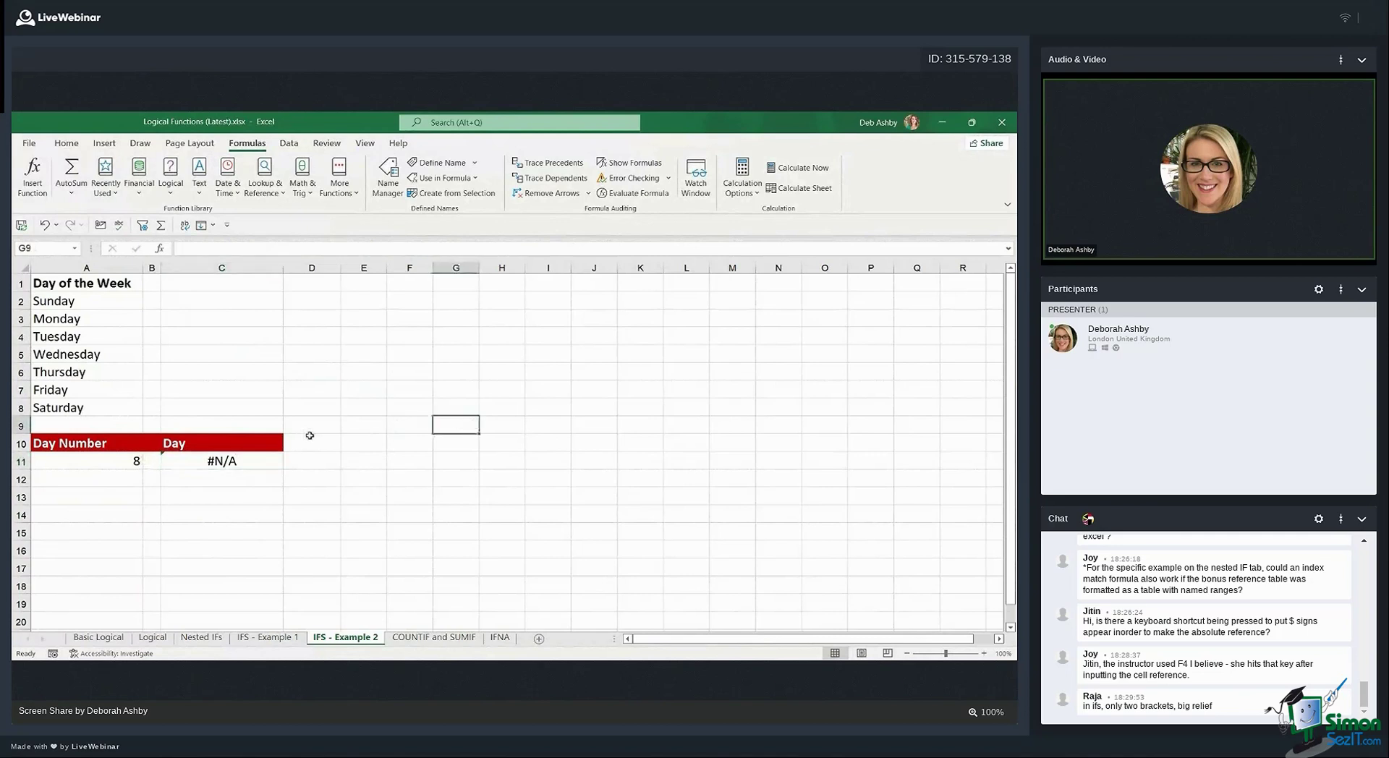
click(260, 460)
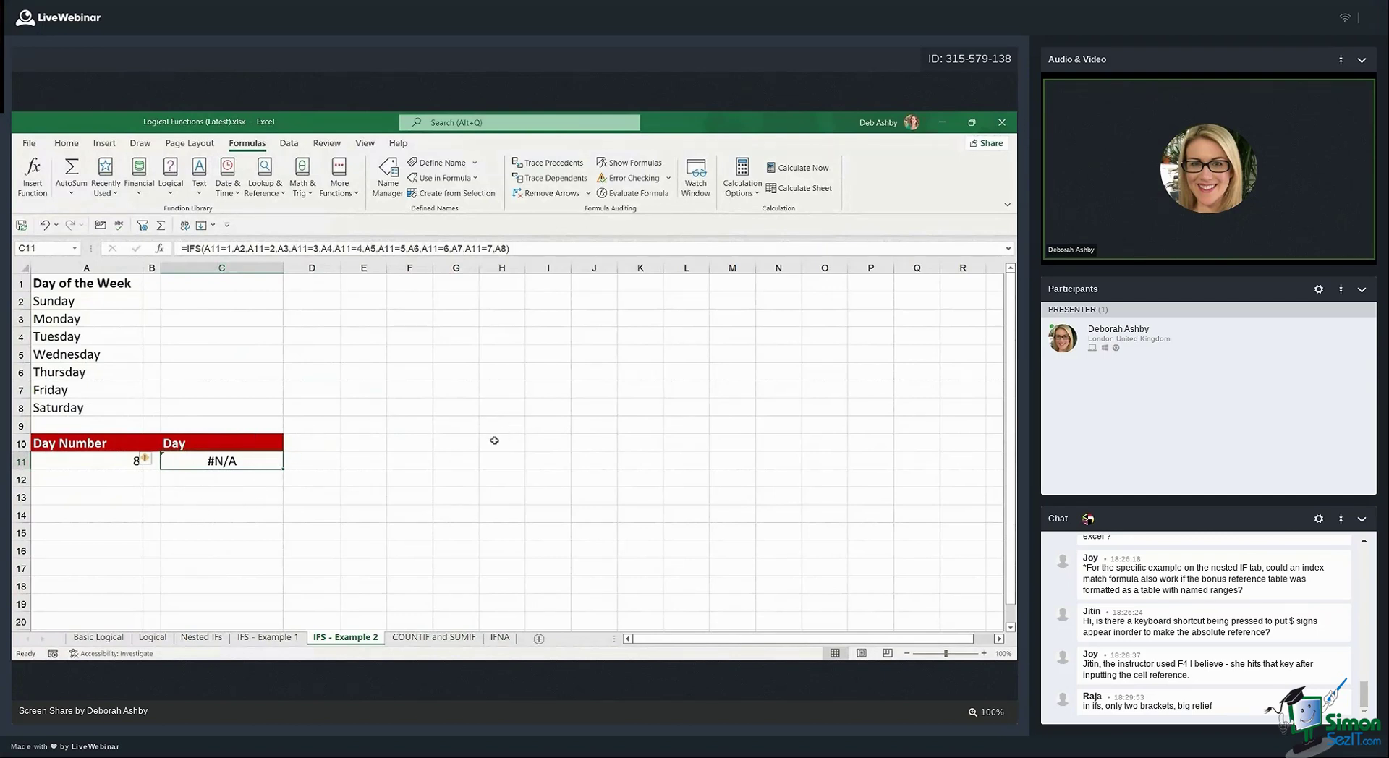
Switch to the COUNTIF and SUMIF worksheet and select the first SUMIF result cell, I6
click(447, 642)
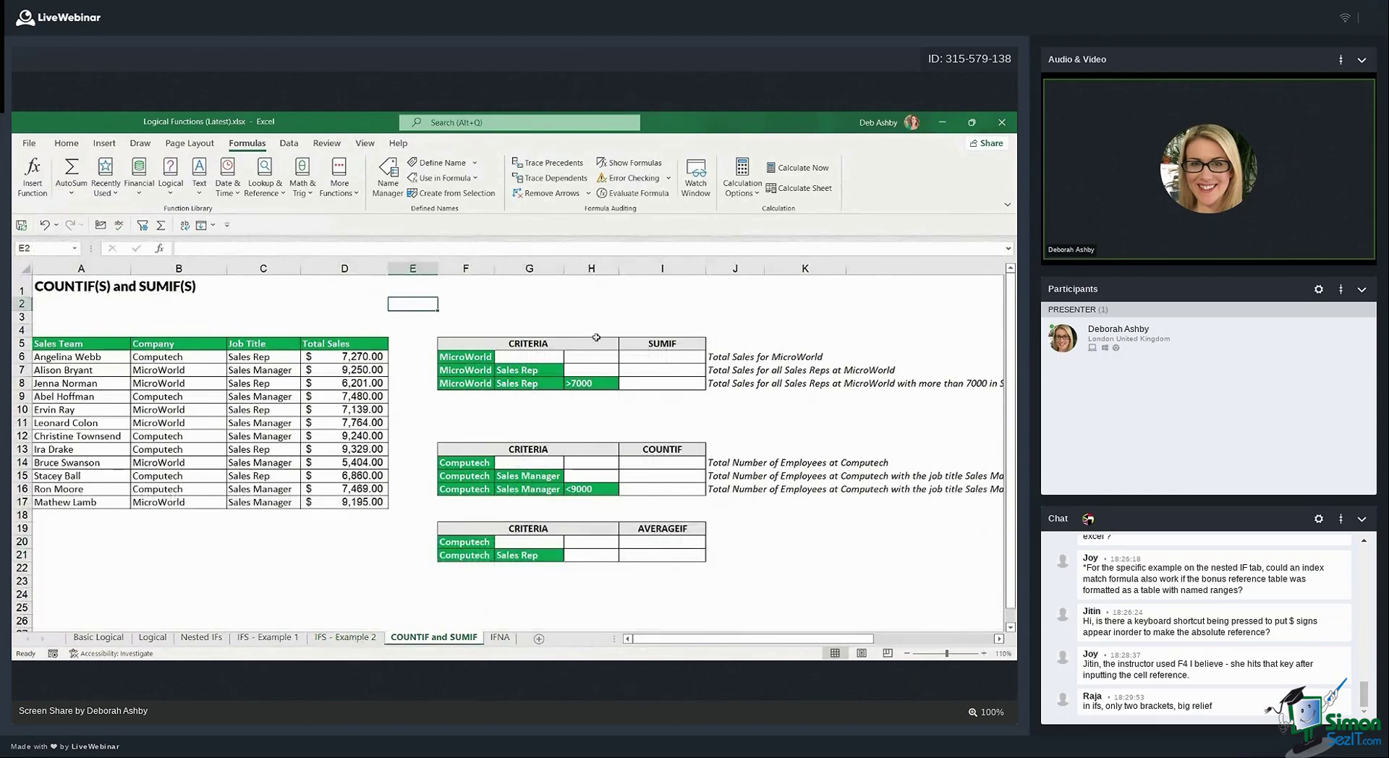
click(602, 314)
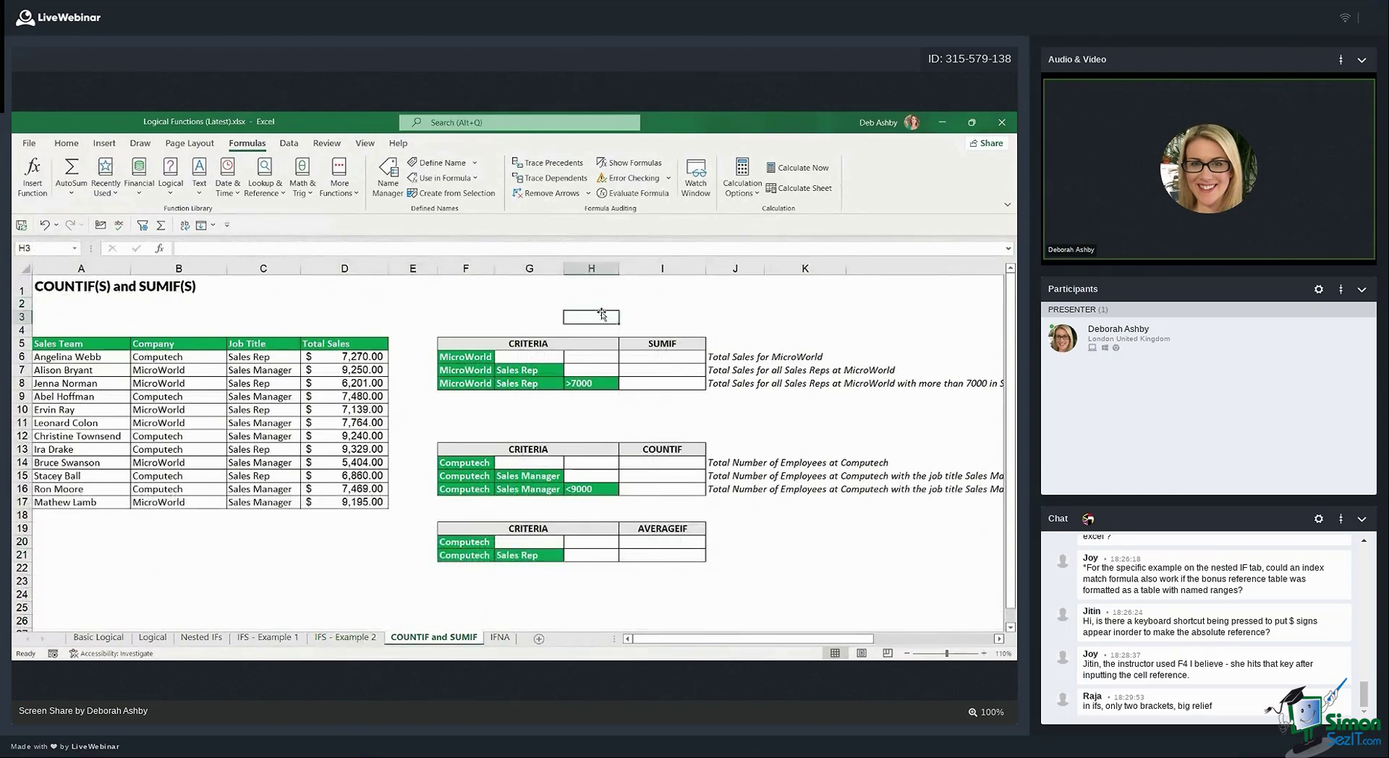
click(582, 302)
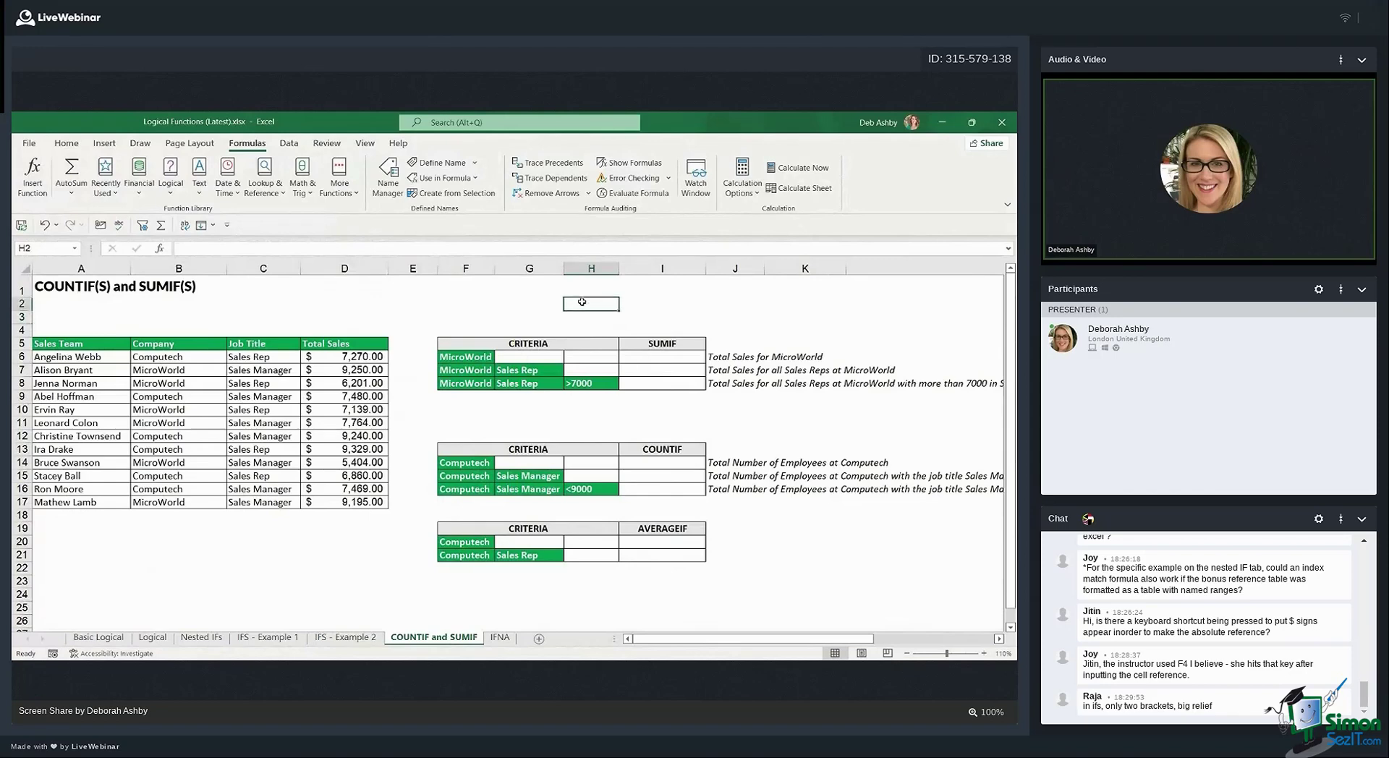
click(477, 303)
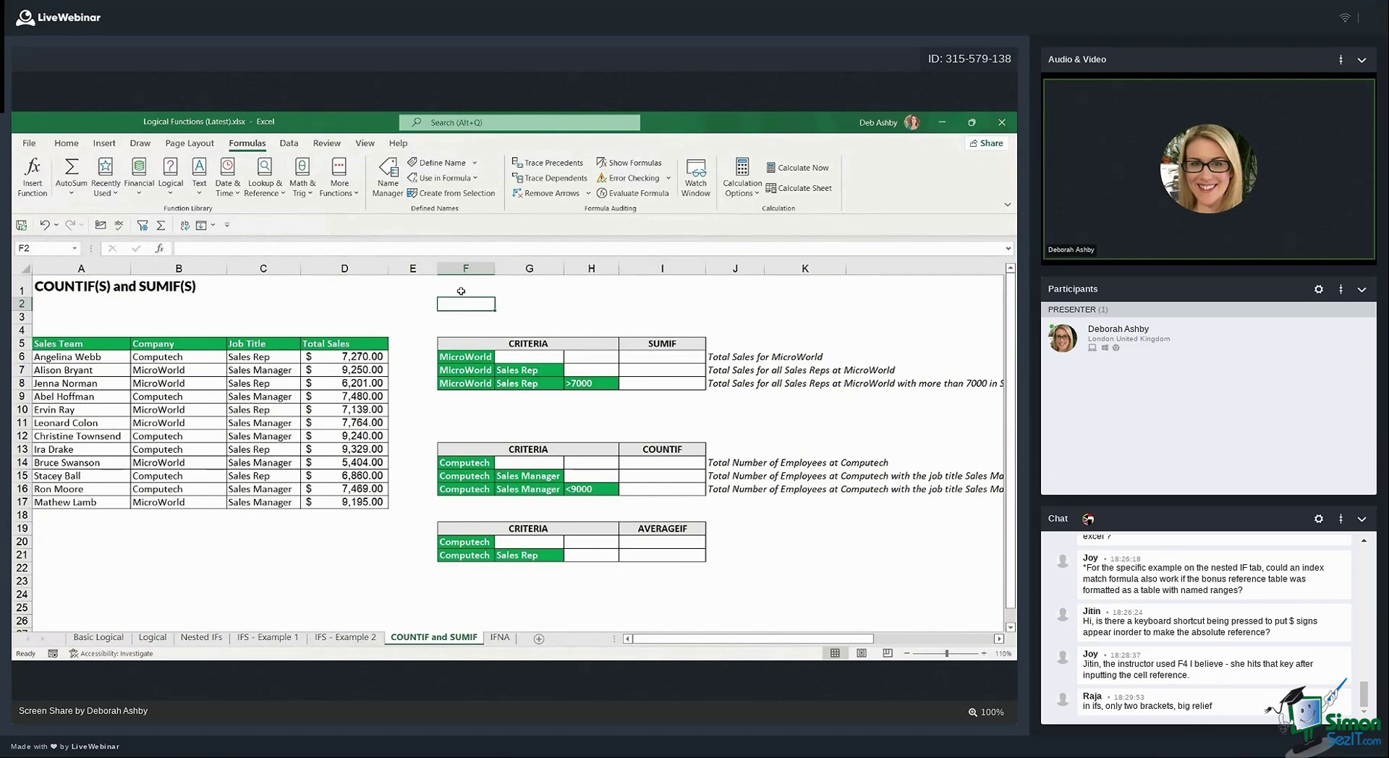
click(676, 356)
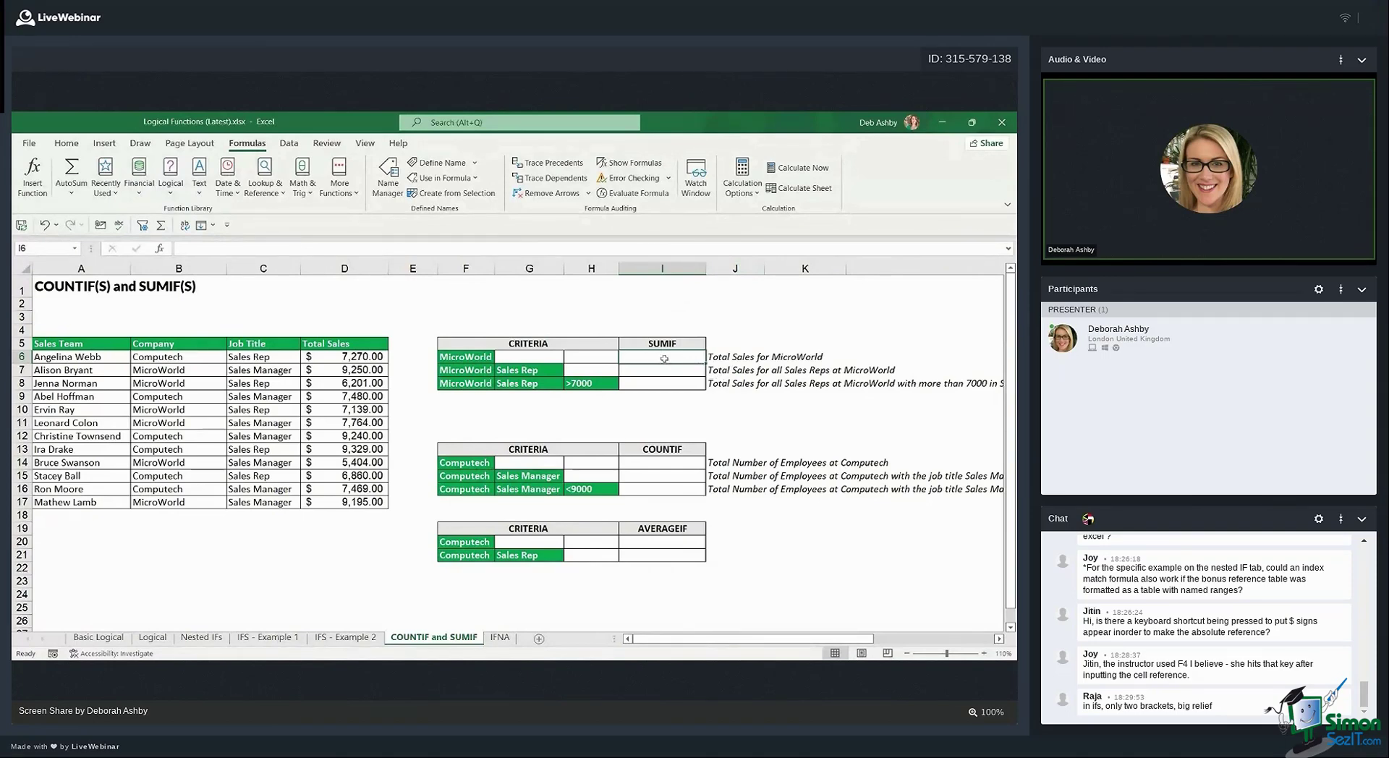
Review the Sales Team, Company, Job Title and Total Sales columns of the sales table
drag(79, 356, 81, 503)
drag(165, 356, 168, 499)
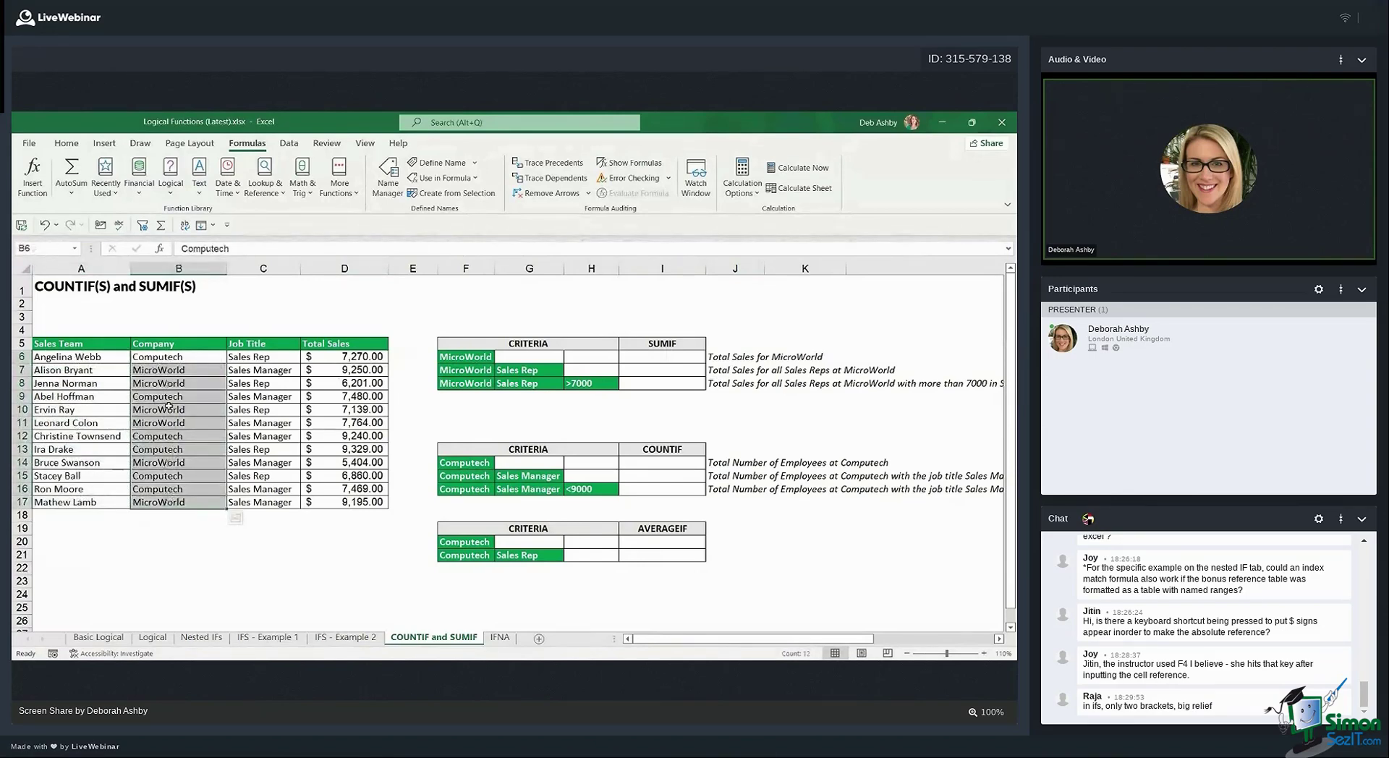
click(261, 359)
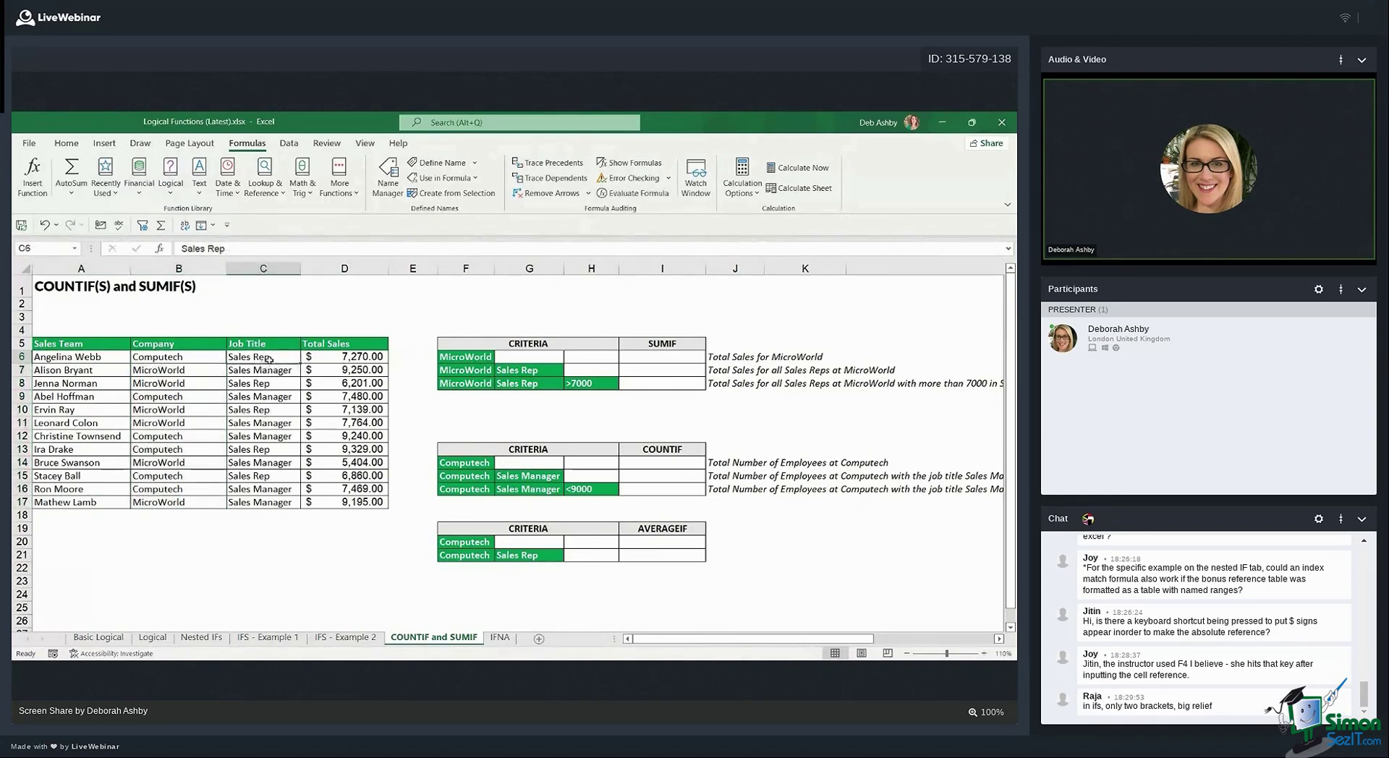
click(266, 370)
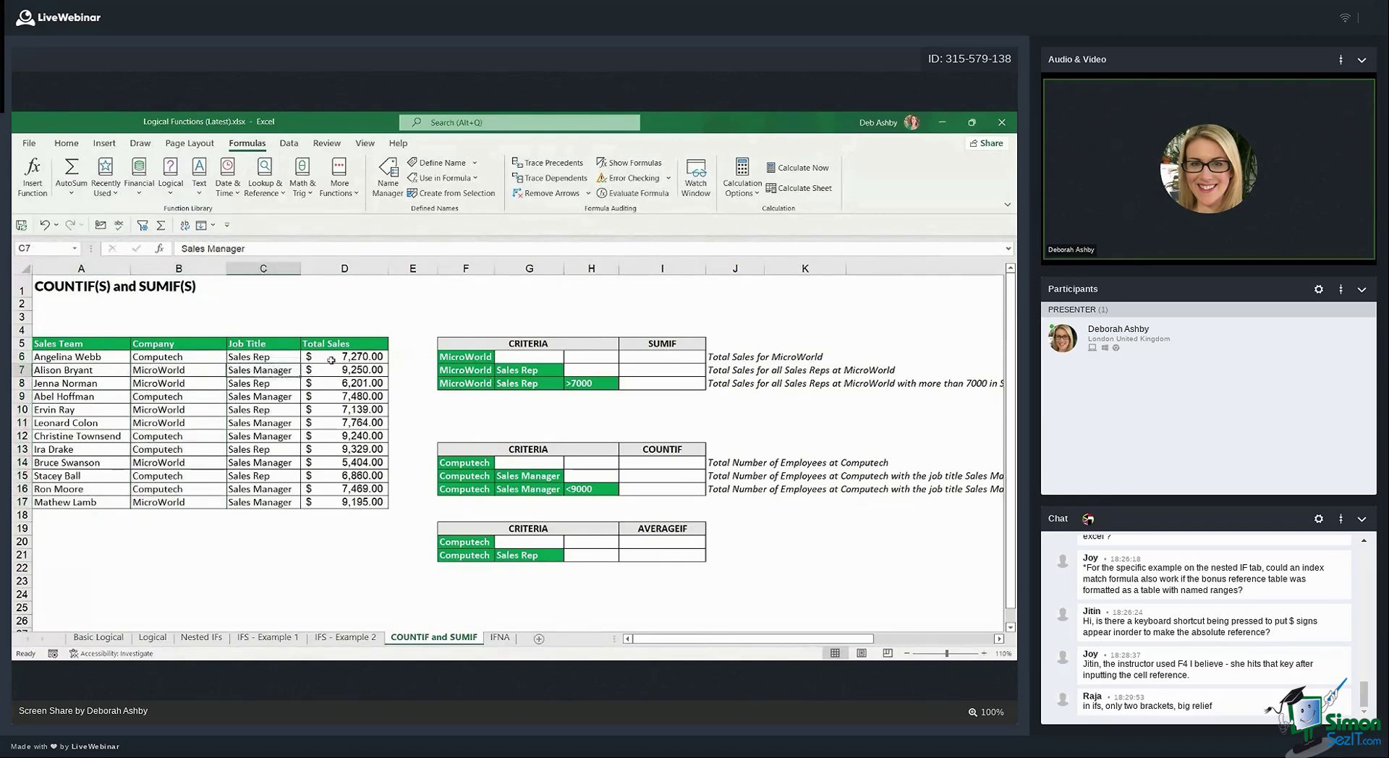
click(345, 359)
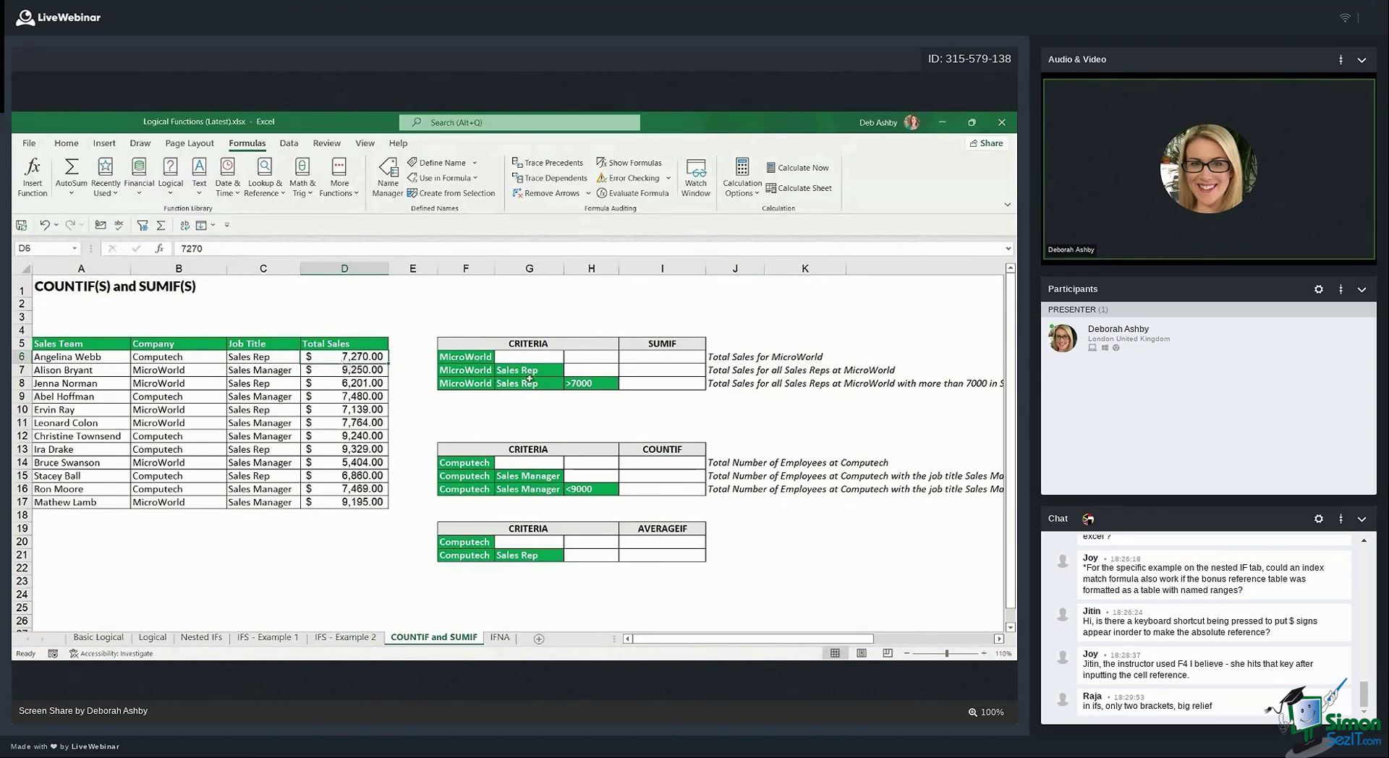
Relate the task in J6, total sales for MicroWorld, to the company range B6:B17 and the sales range D6:D17
click(662, 355)
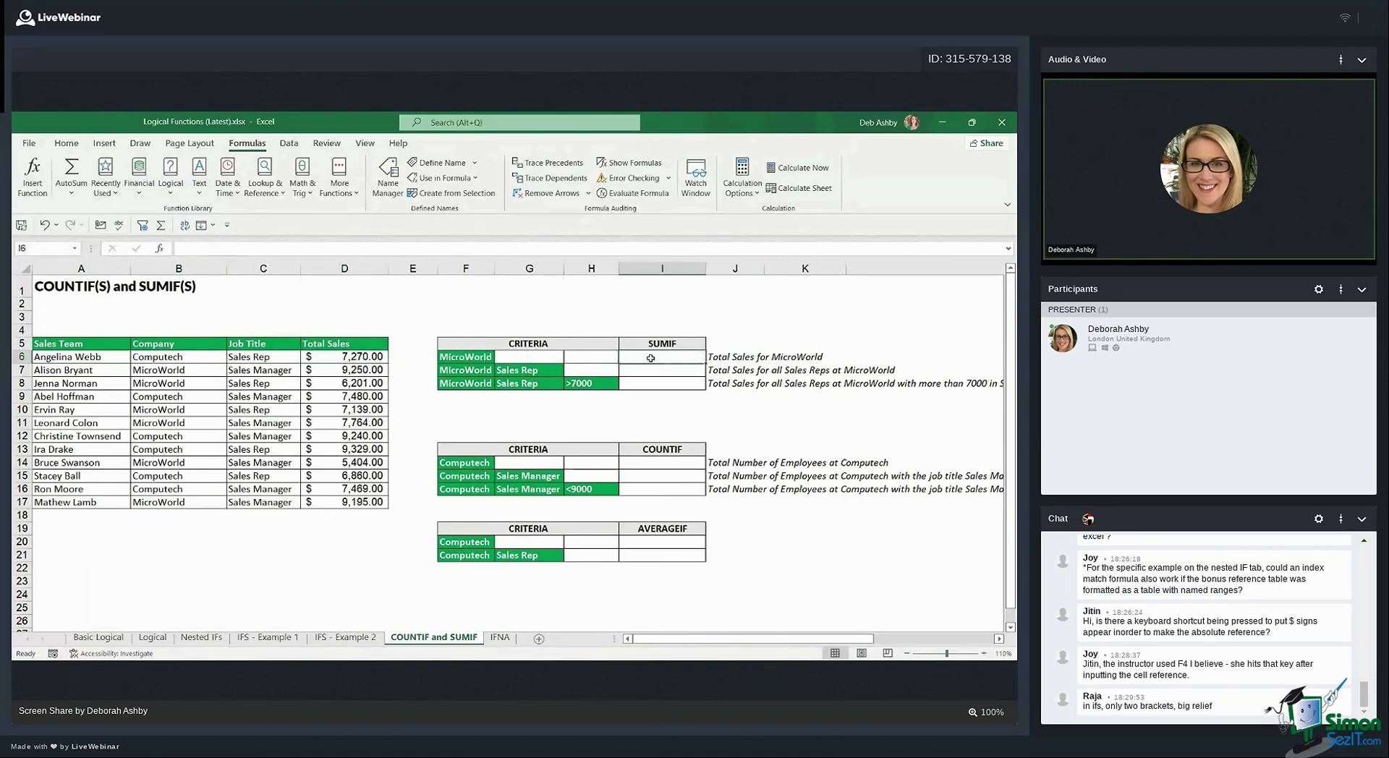
click(734, 360)
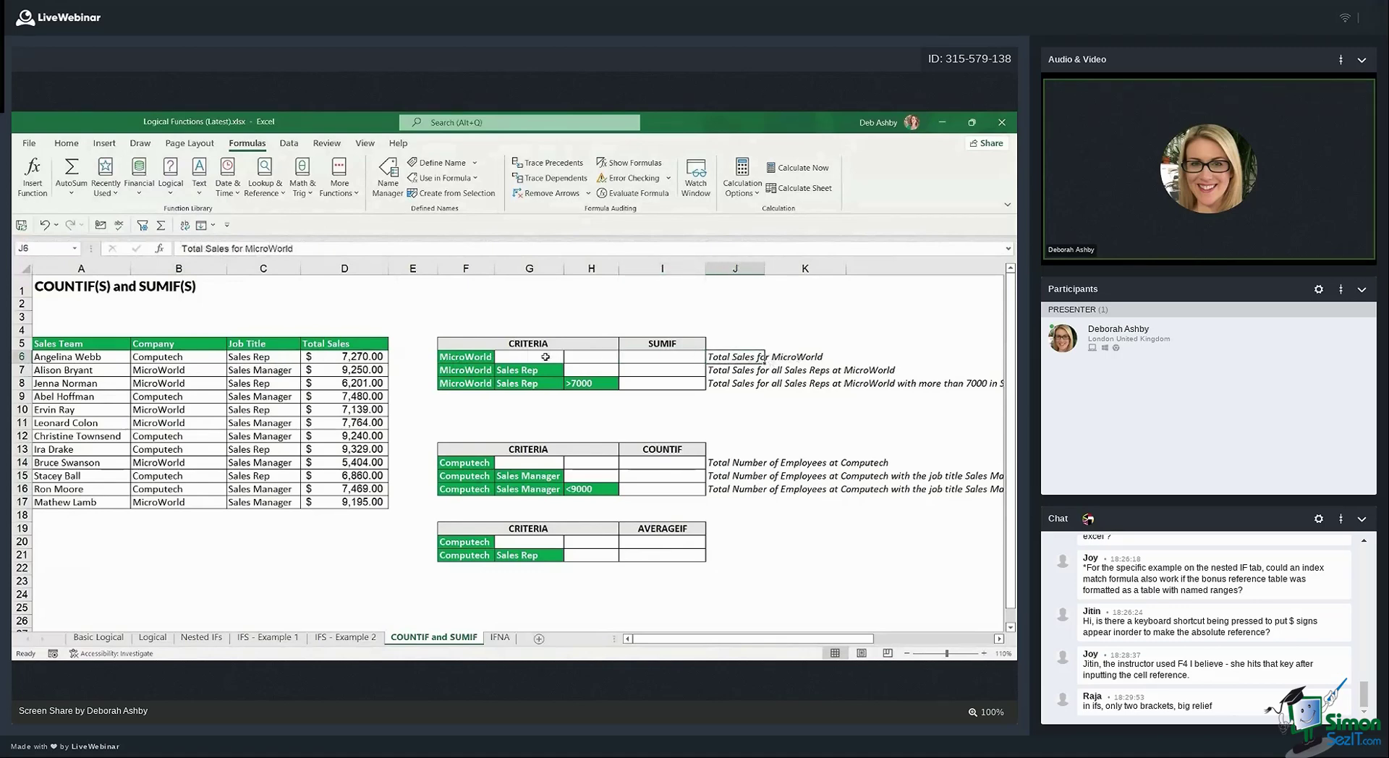
click(182, 359)
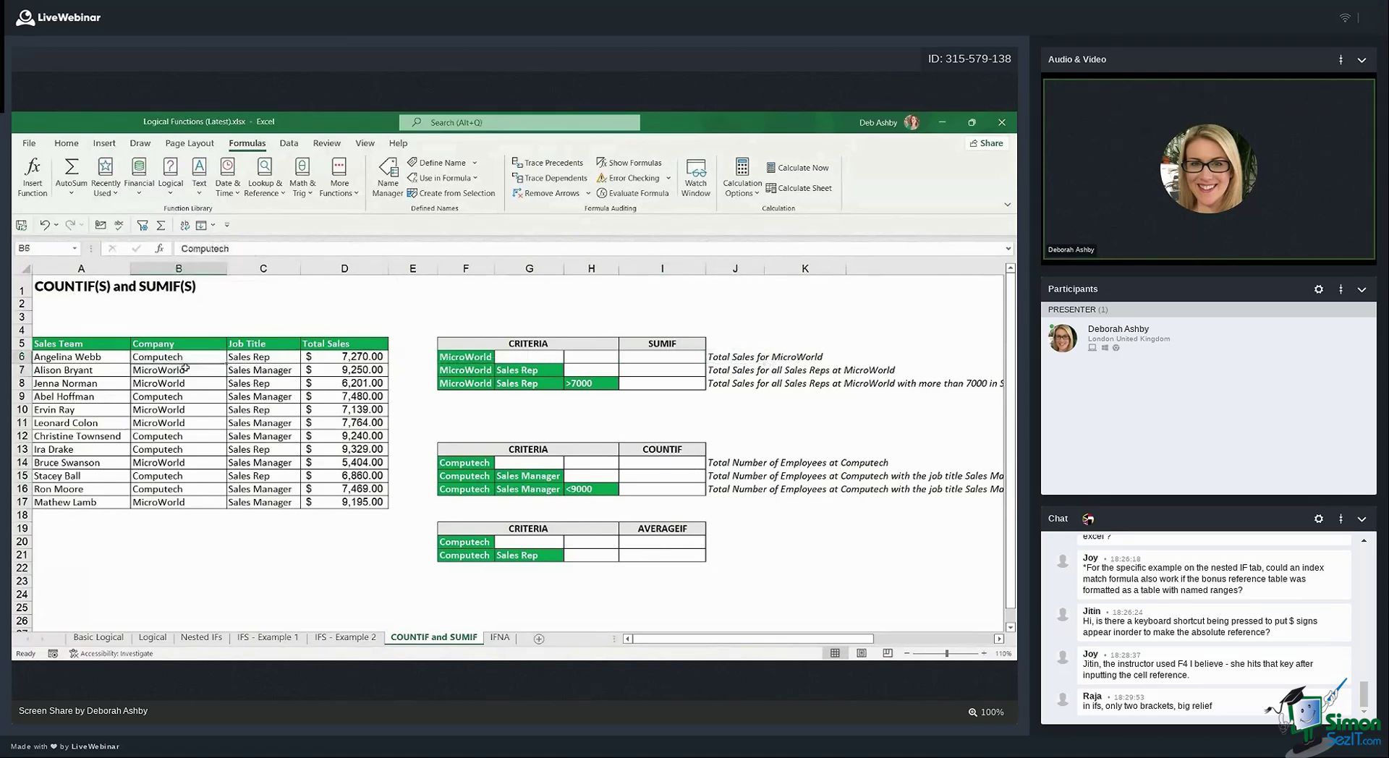
drag(185, 368, 181, 504)
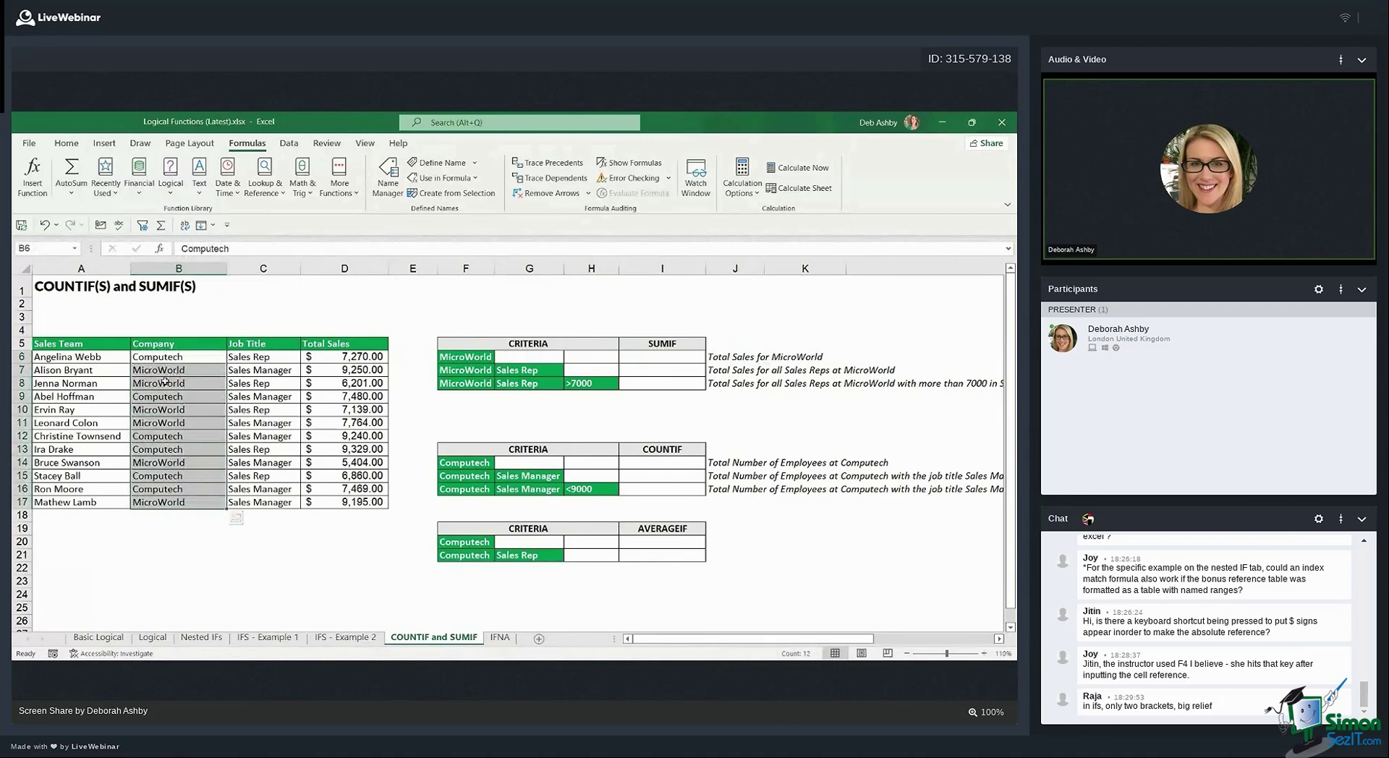
drag(373, 358, 358, 501)
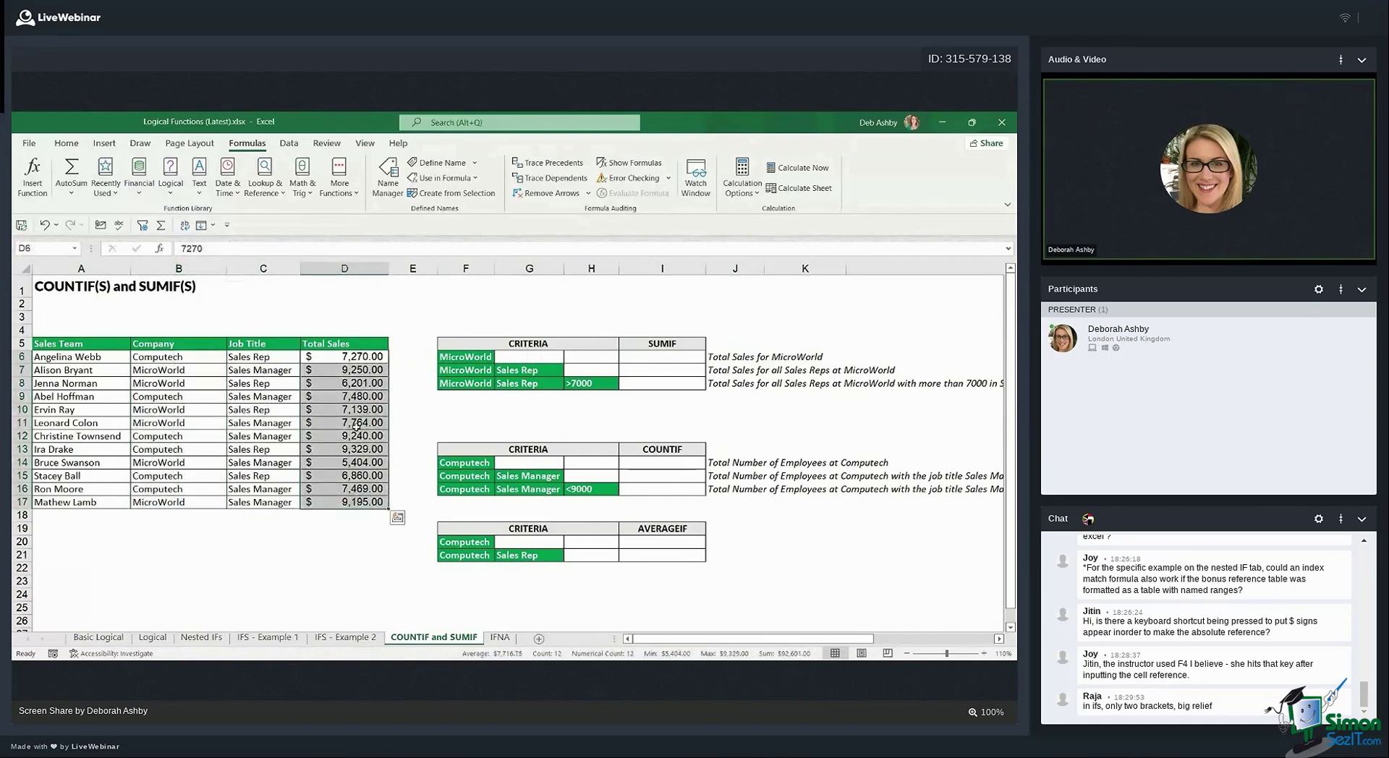
Enter =SUMIF(B6:B17,F6,D6:D17) in I6 to total the sales for MicroWorld
click(657, 360)
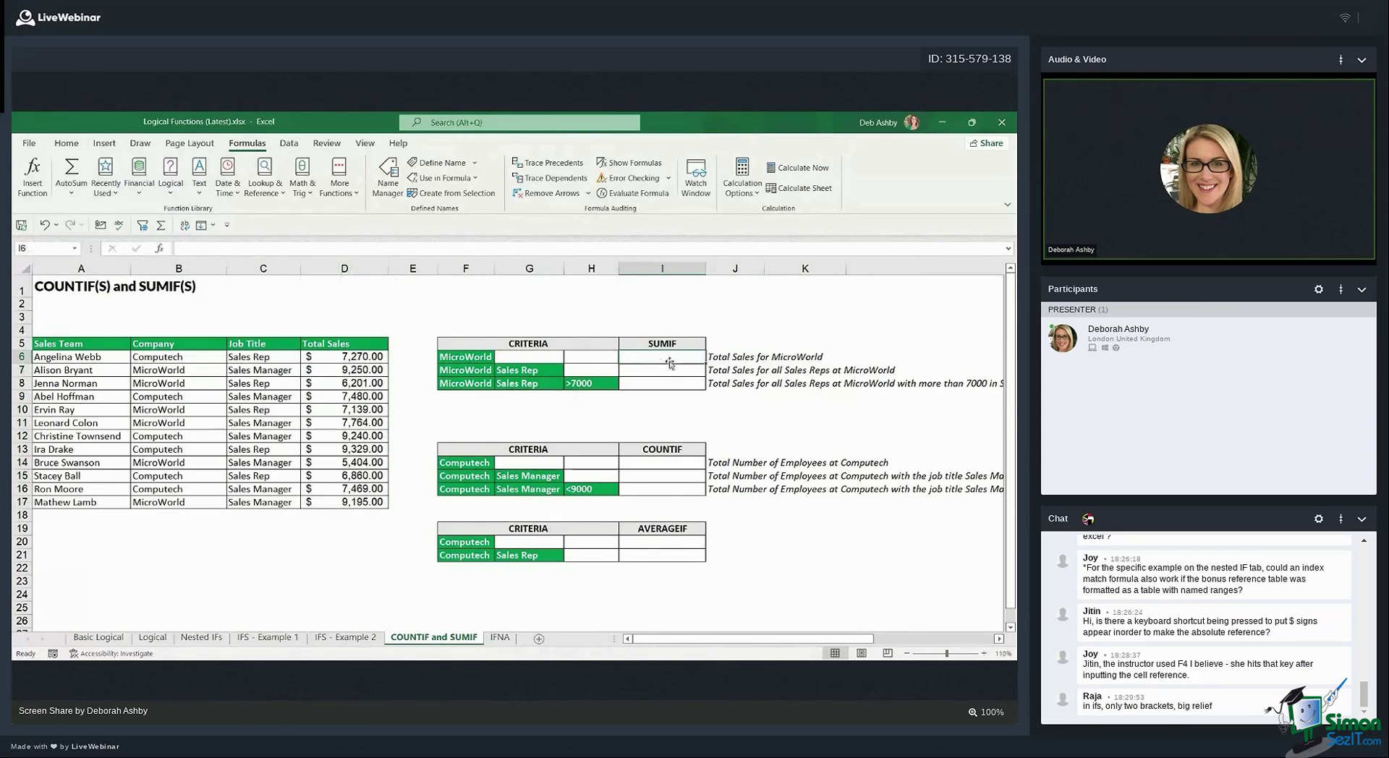
text(=)
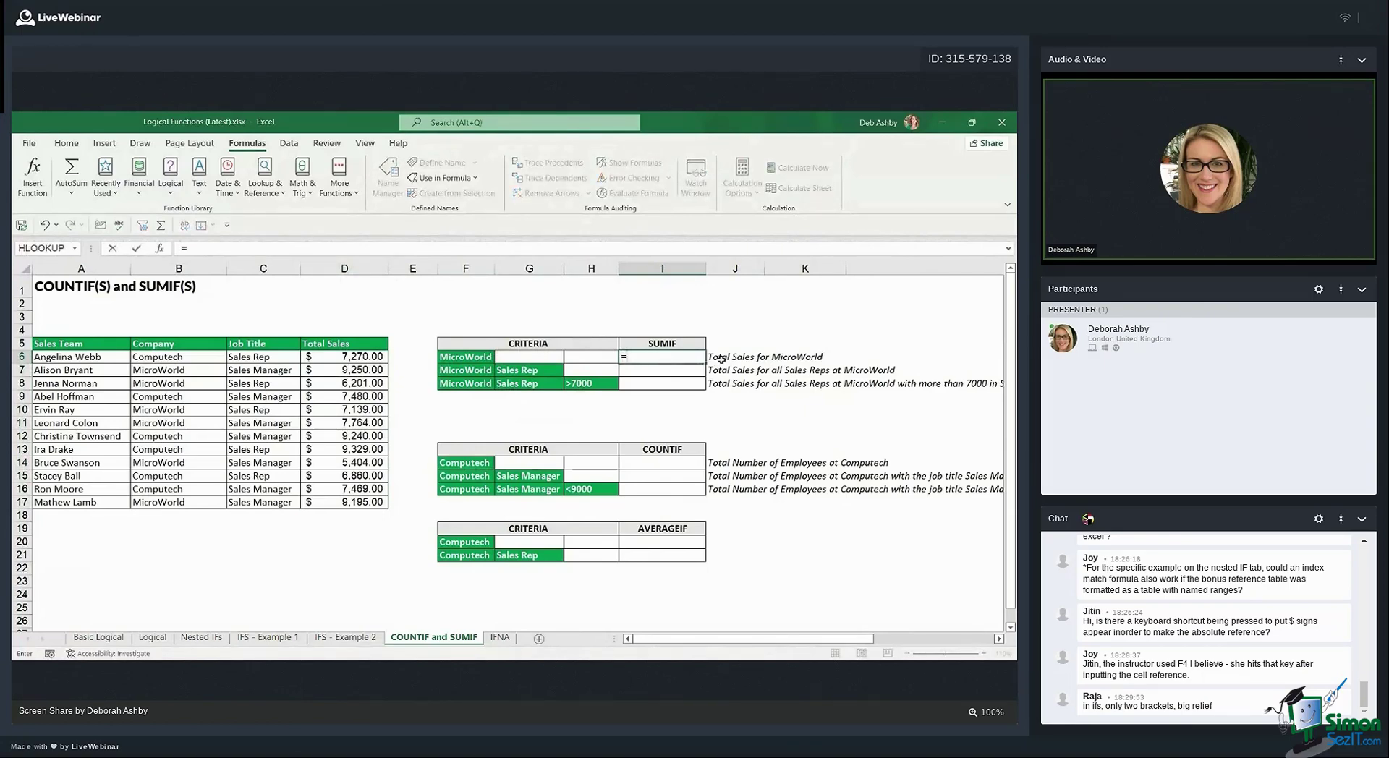
text(SUM)
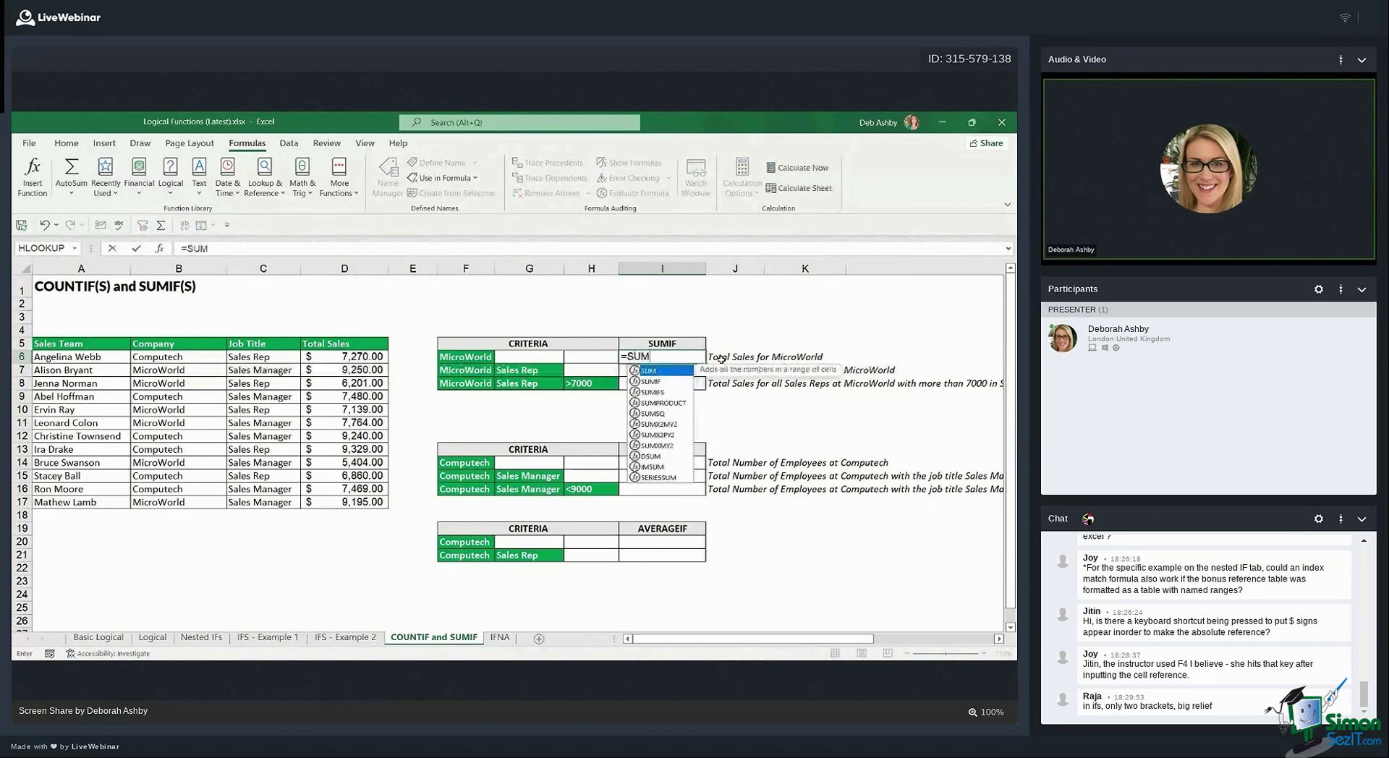
text(IF()
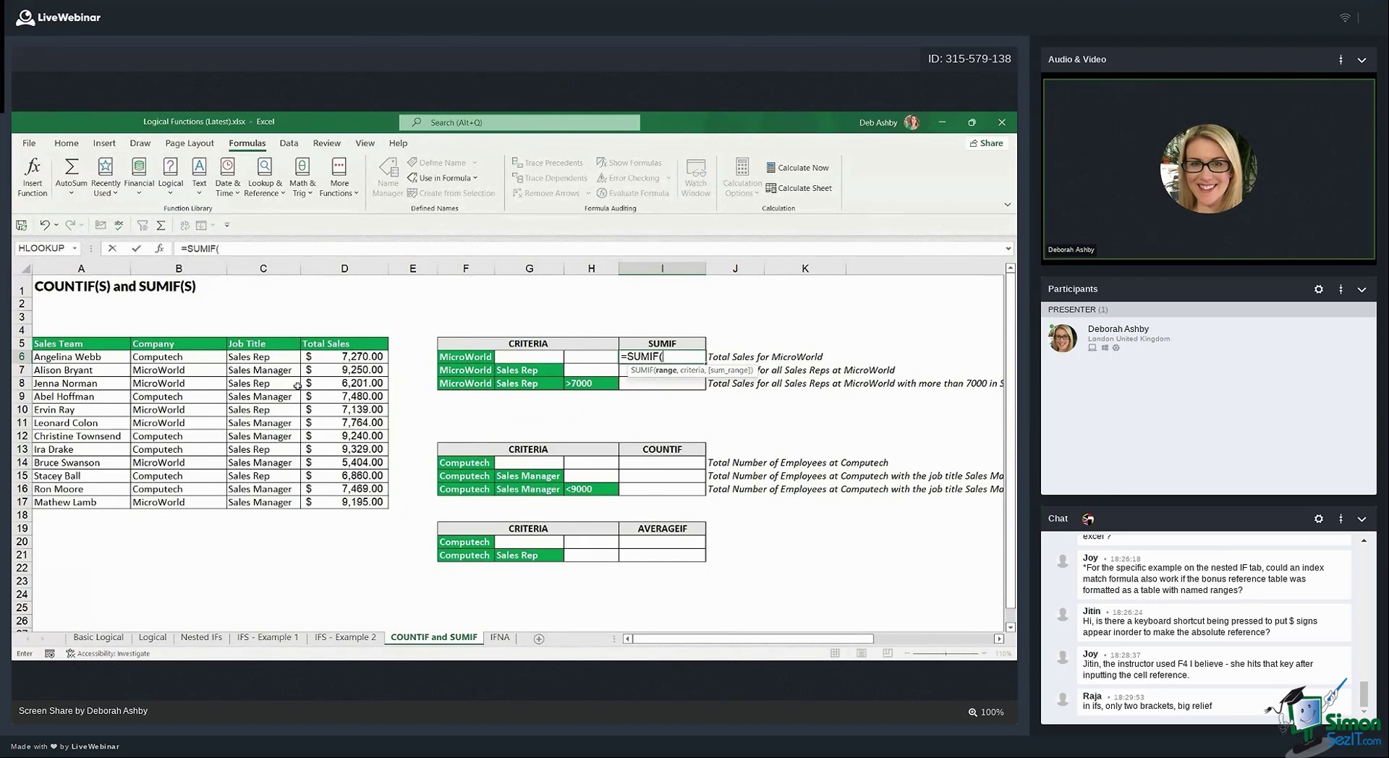
drag(194, 360, 195, 503)
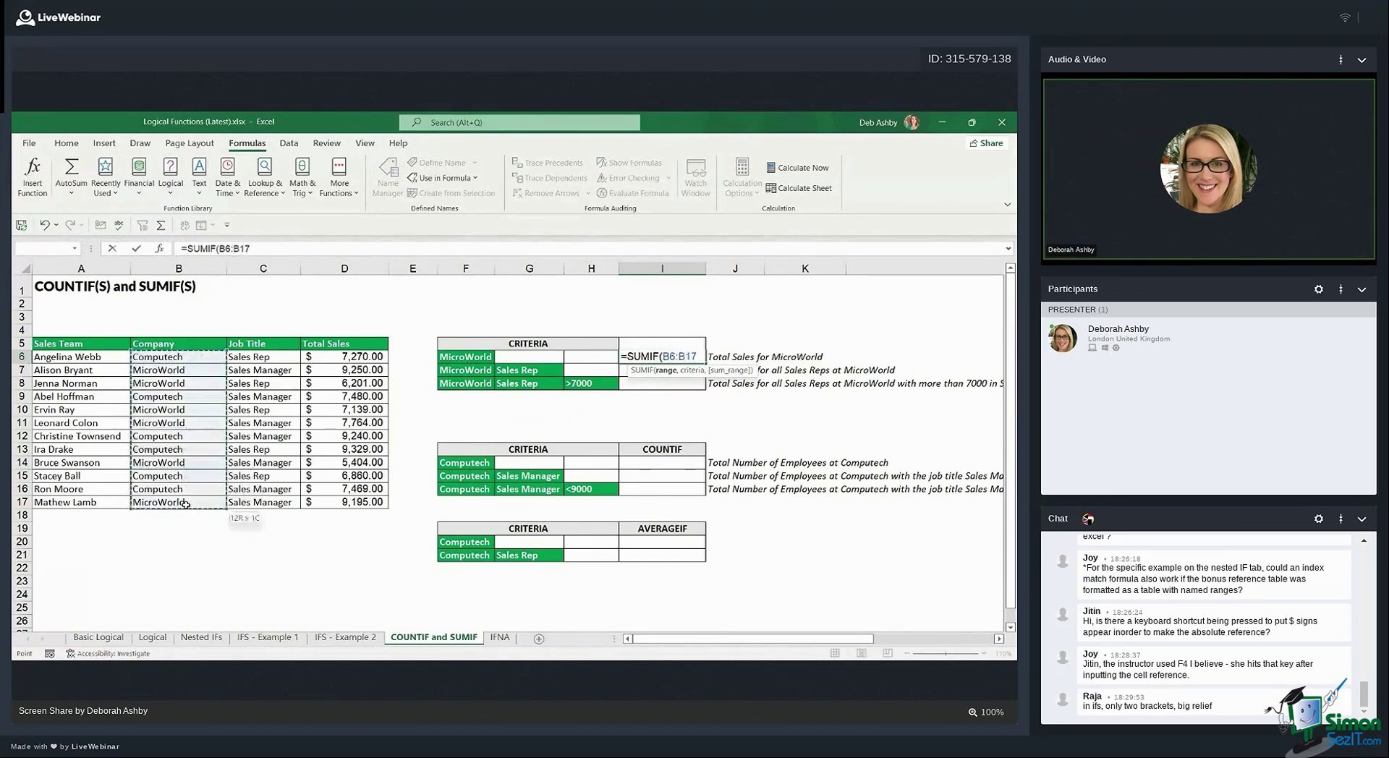
text(,)
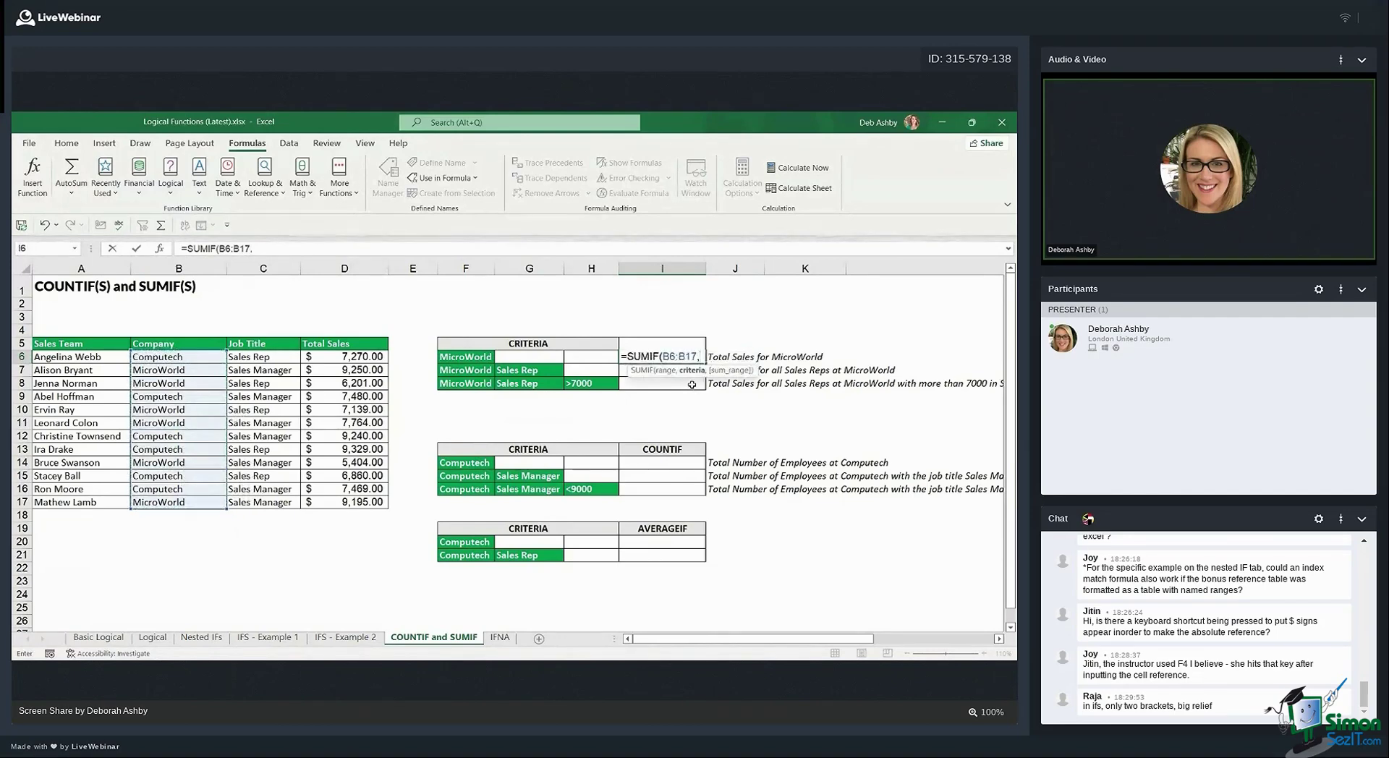
click(469, 357)
text(,)
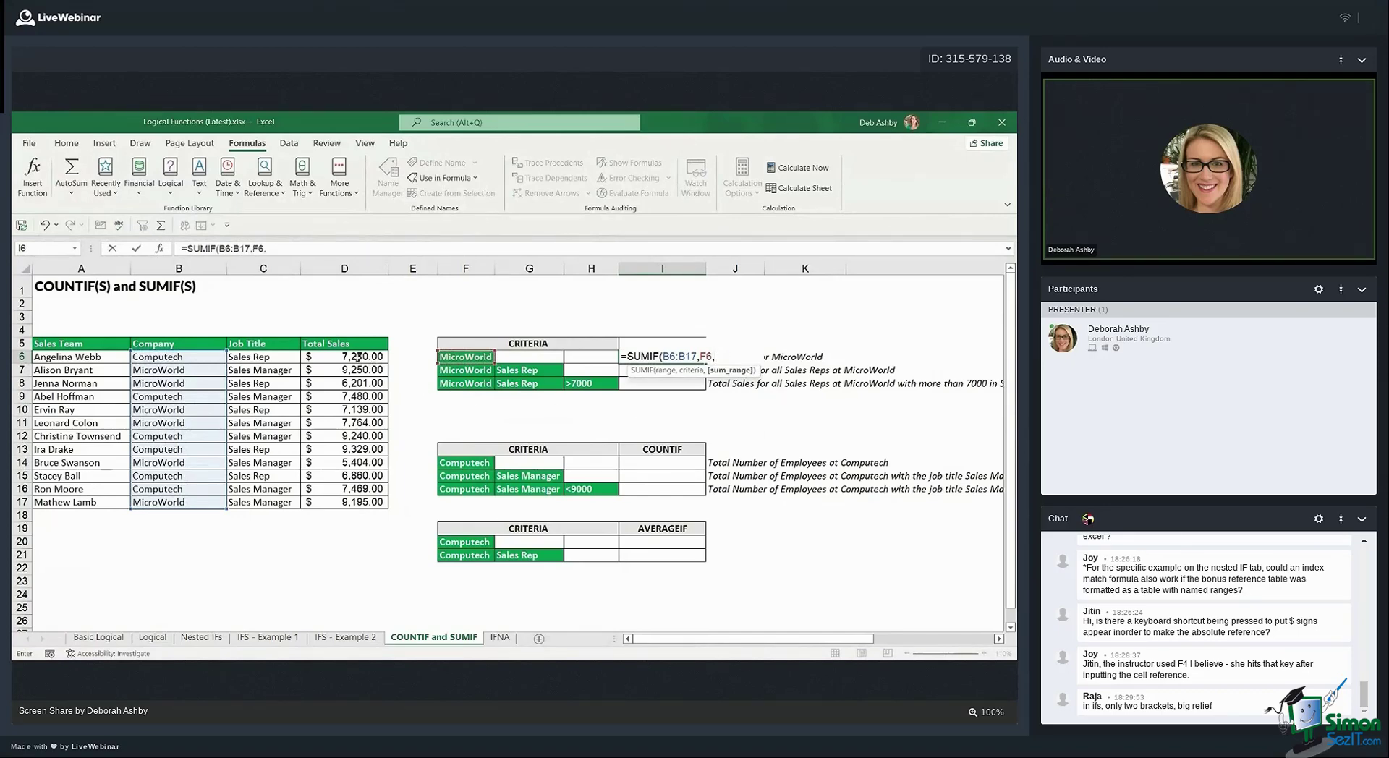
drag(362, 358, 361, 502)
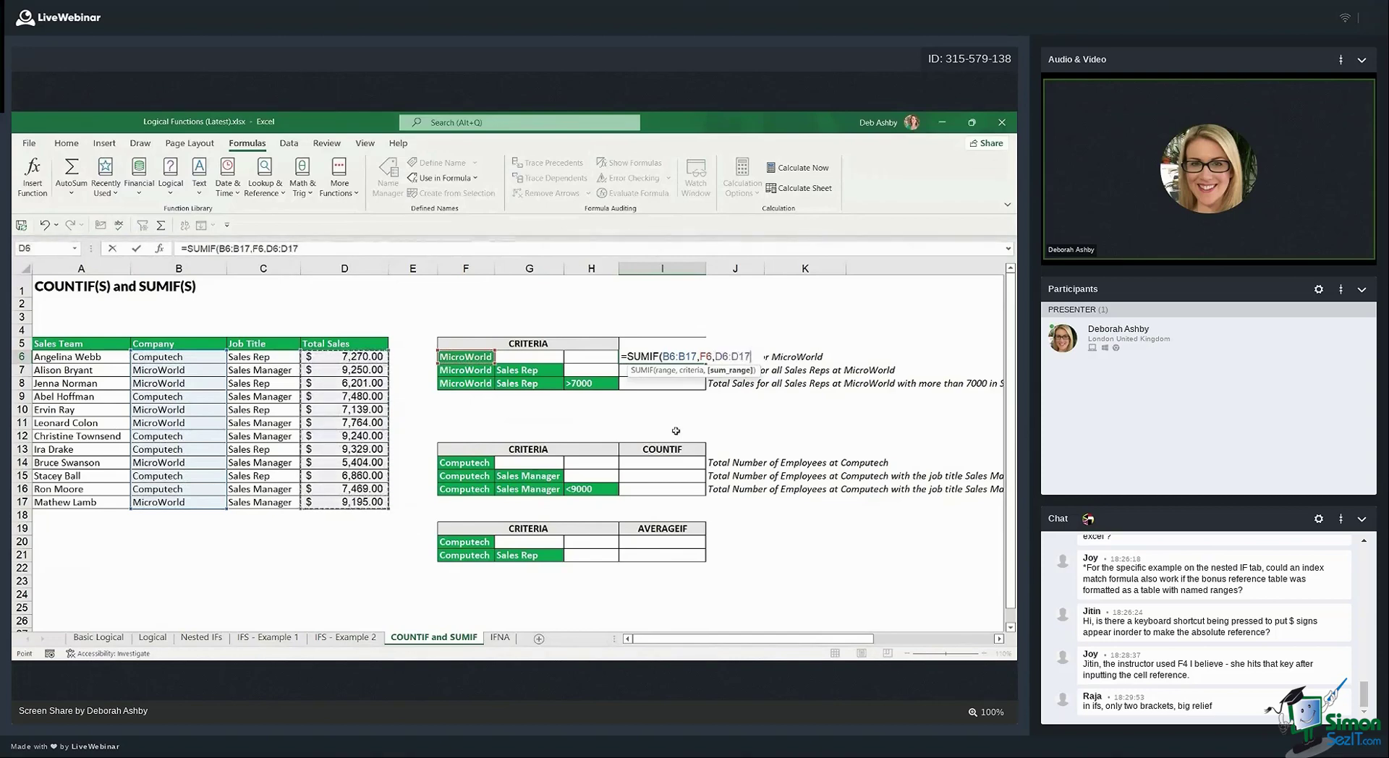
text())
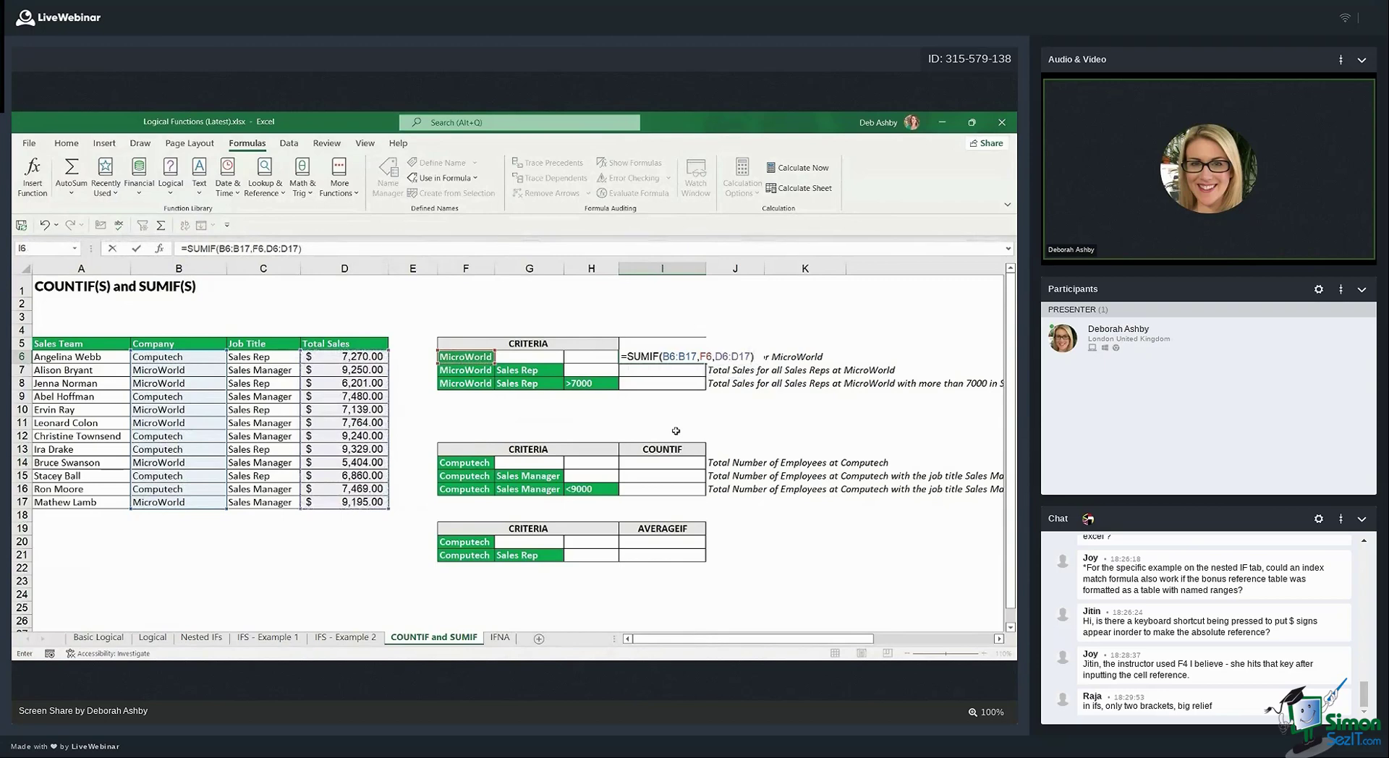
key(Return)
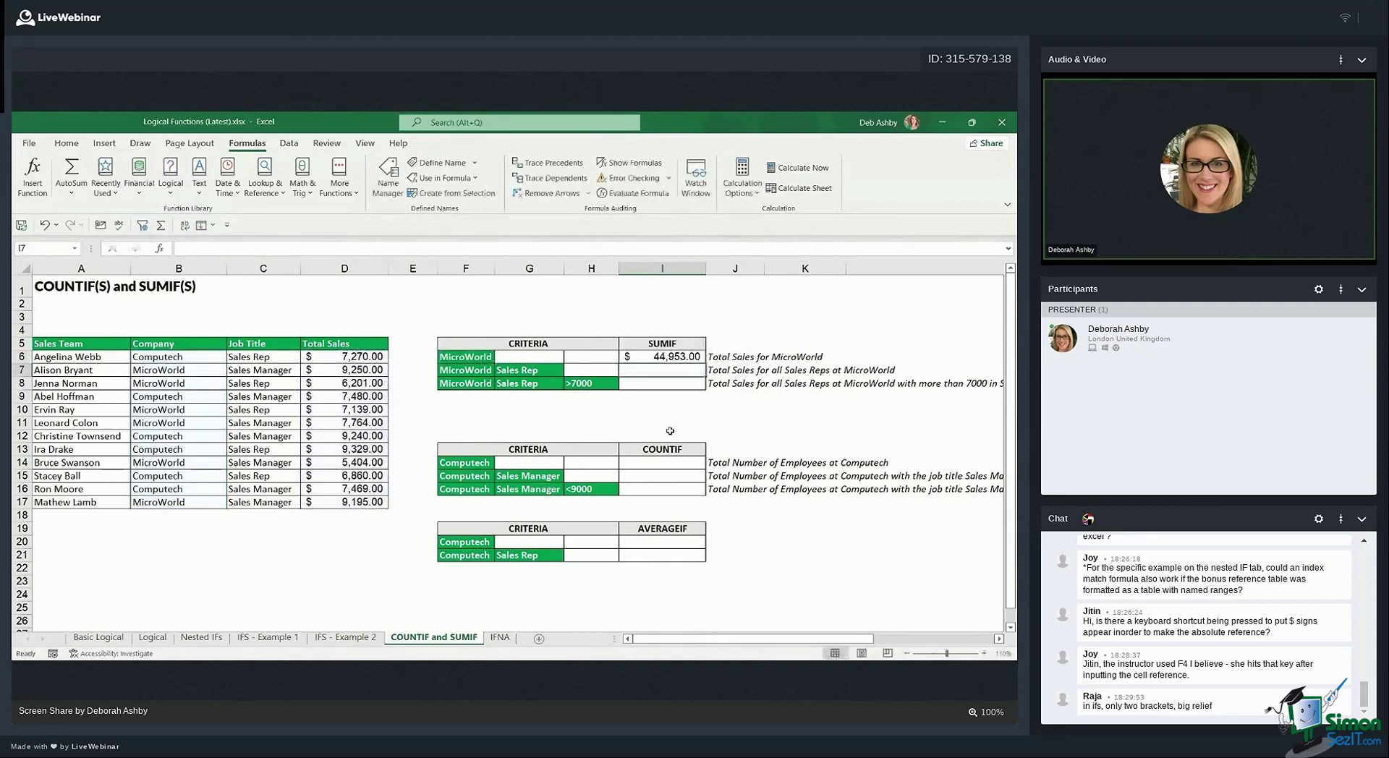
Cross-check the I6 total against the Sum of the selected MicroWorld rows 7, 8, 10, 11, 14 and 17, and review the status bar options
click(642, 357)
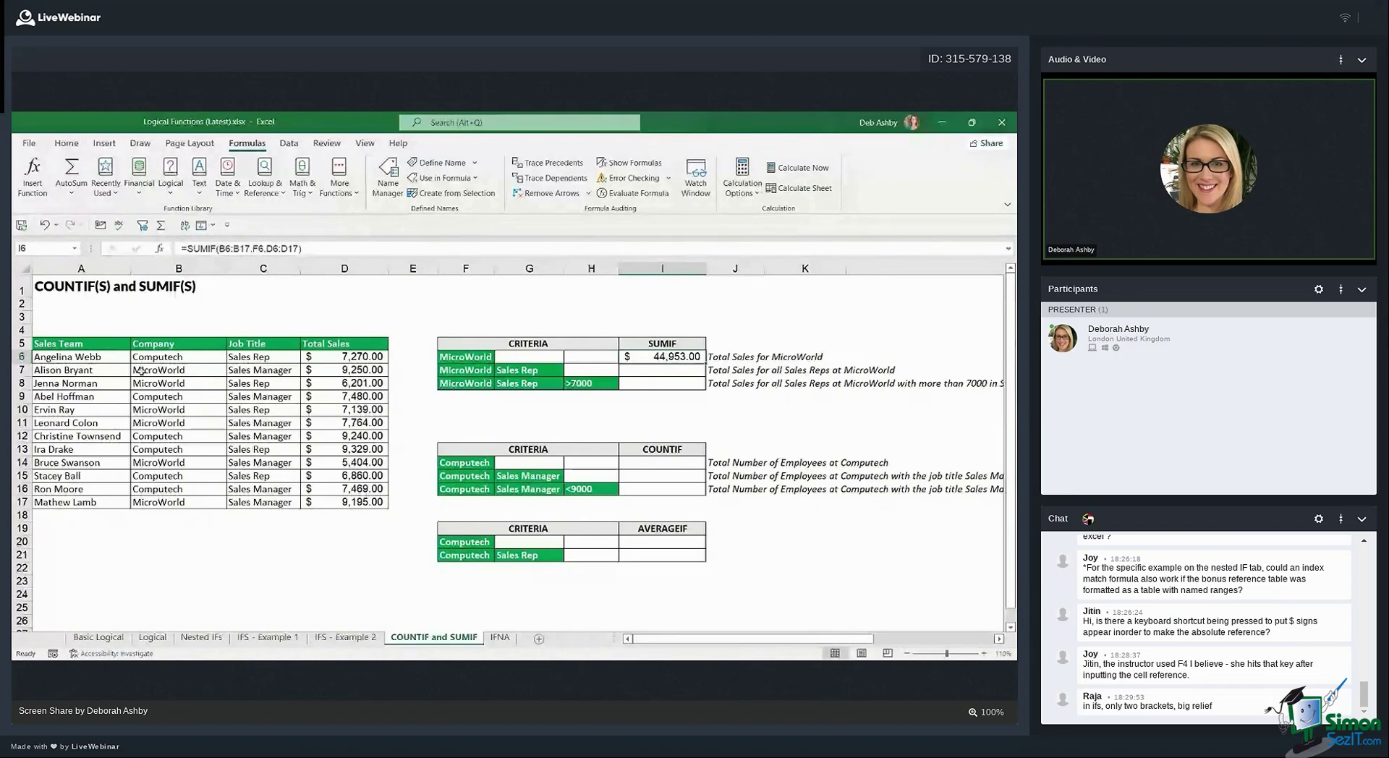
drag(141, 371, 334, 384)
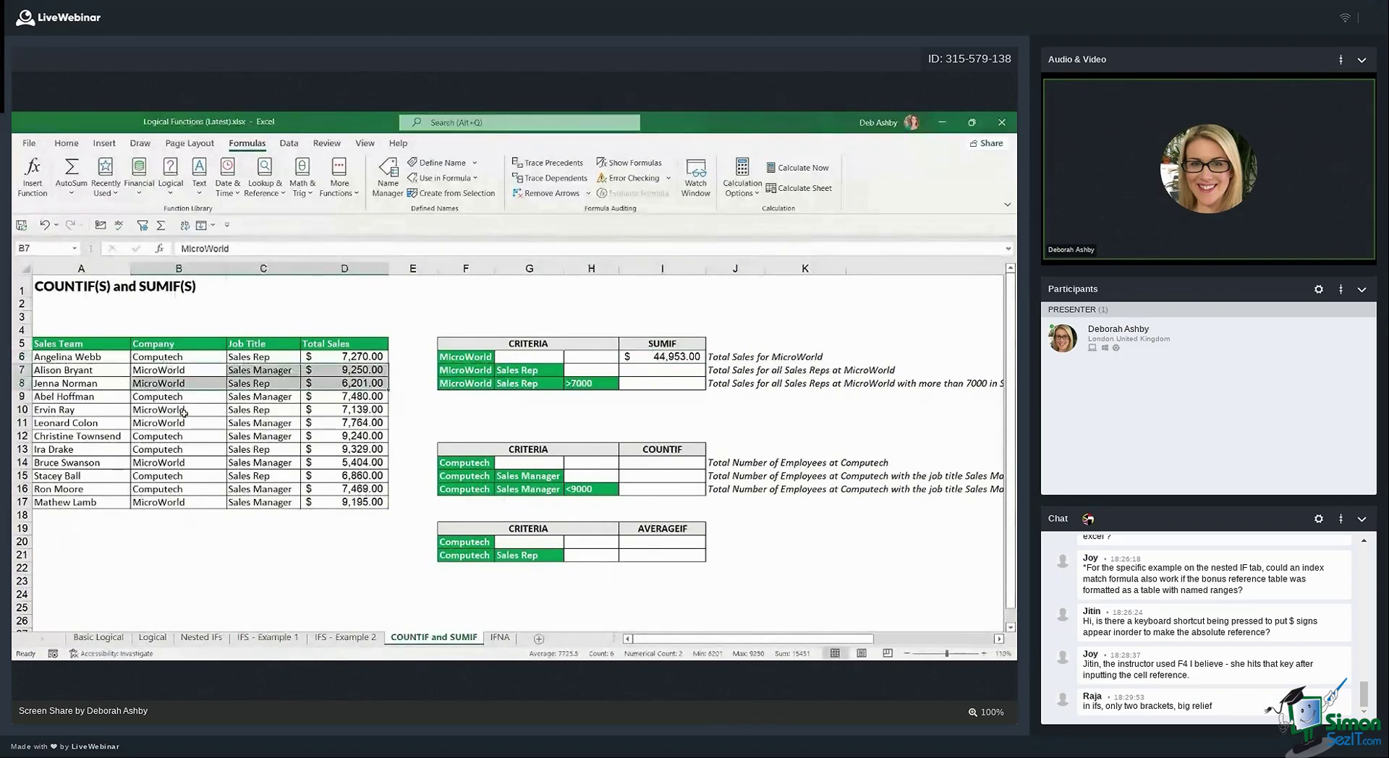
drag(156, 410, 360, 423)
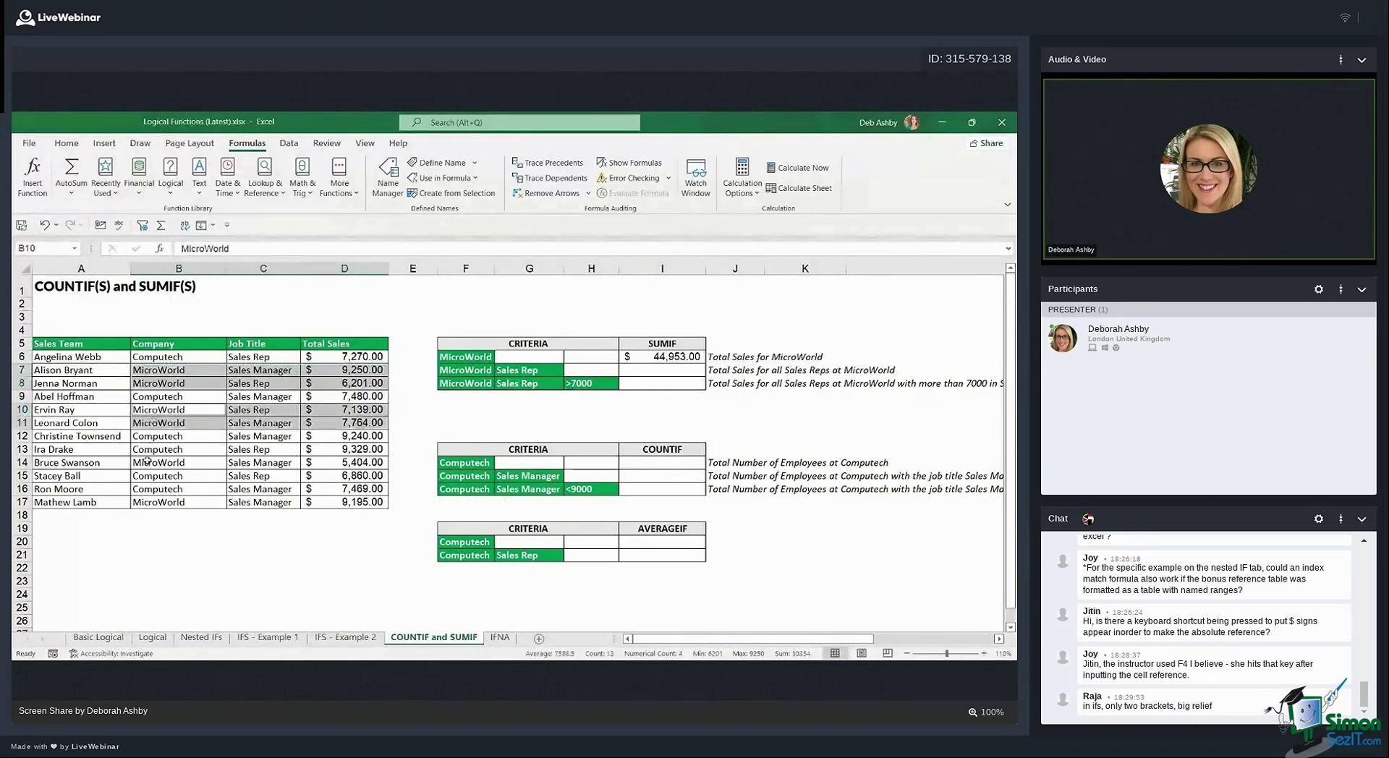
drag(148, 462, 347, 462)
drag(180, 502, 348, 503)
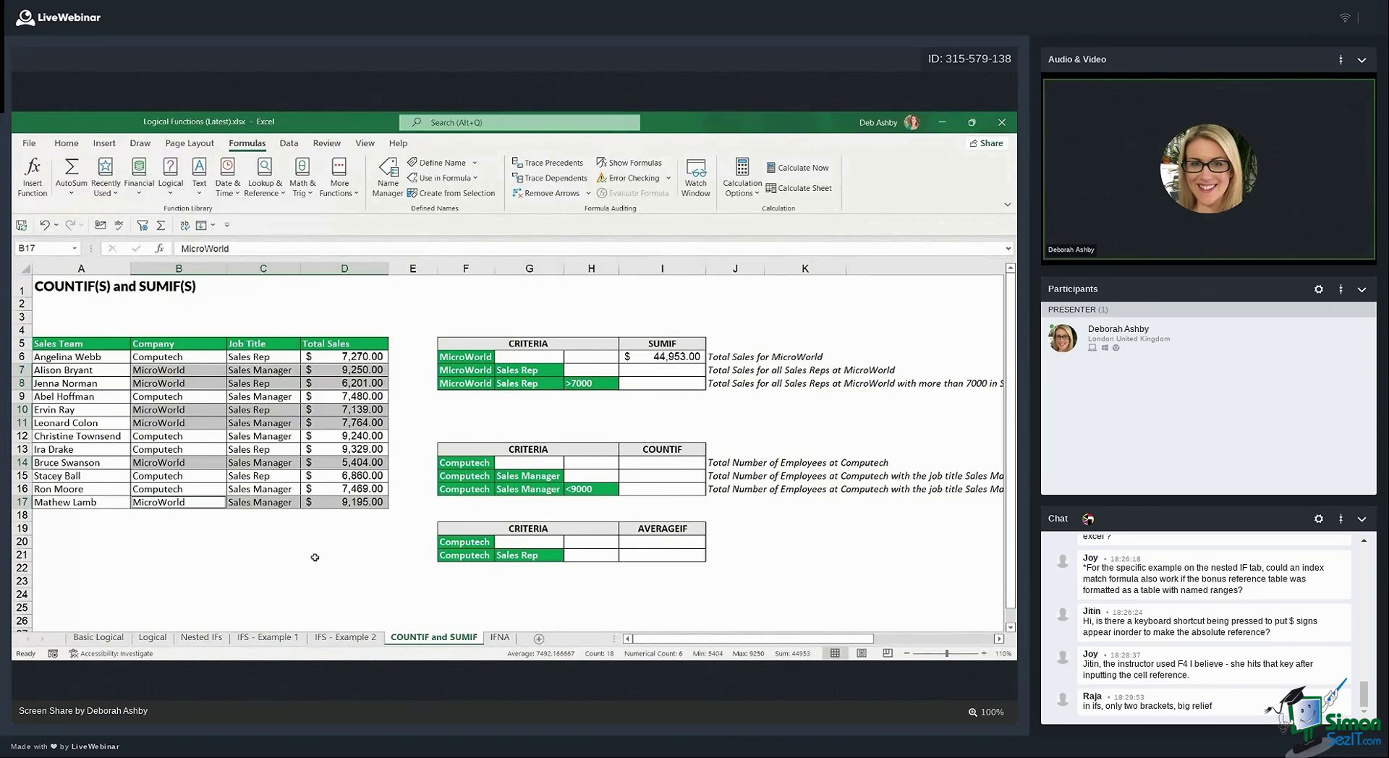
right_click(367, 656)
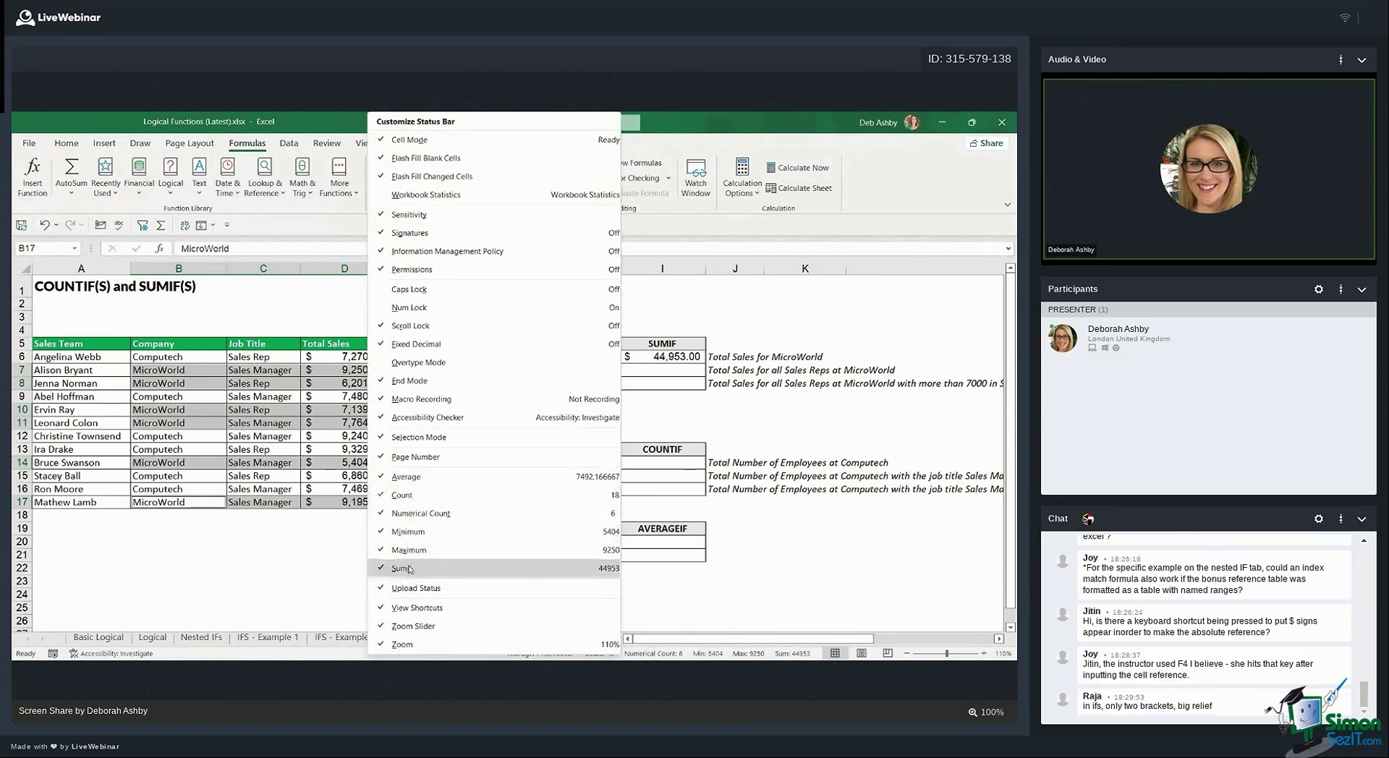
click(314, 573)
click(774, 426)
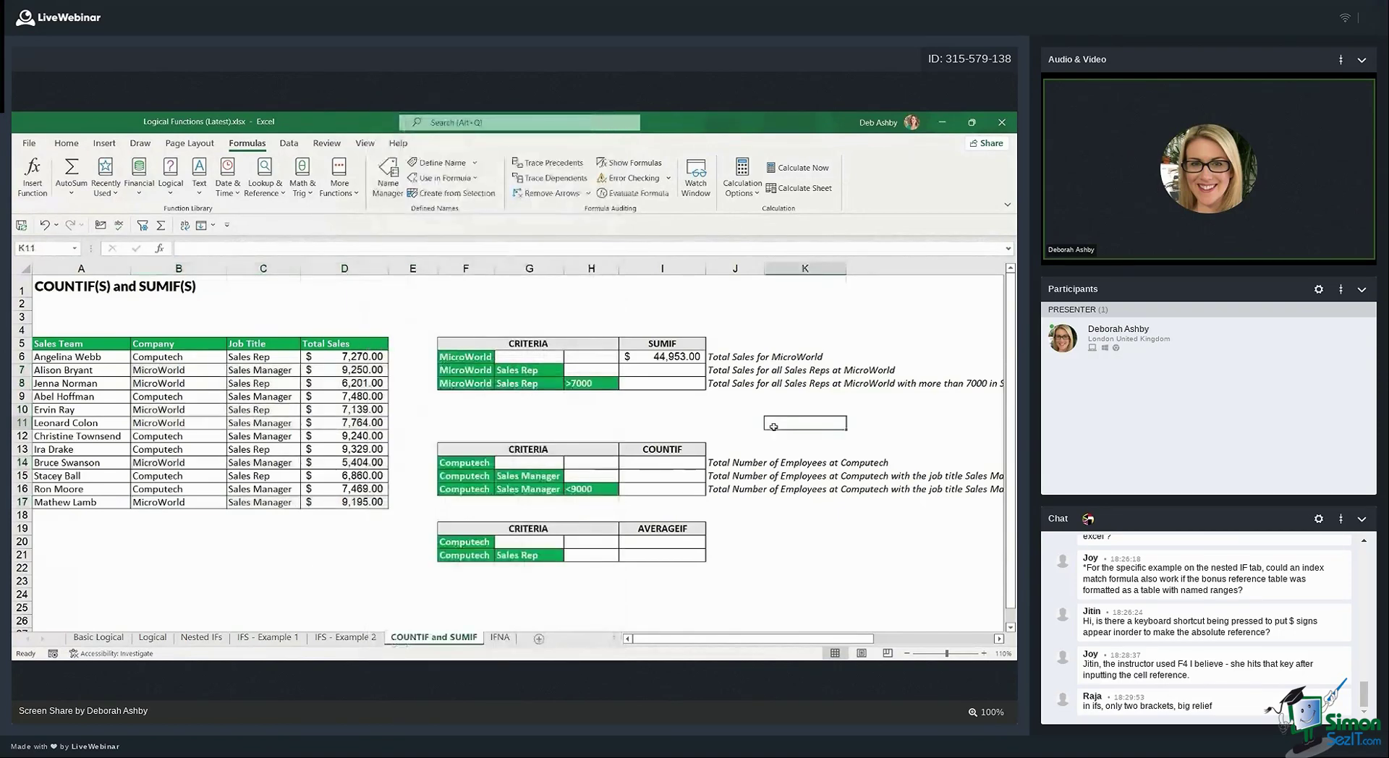
Compare the single criterion in F6 behind the SUMIF result with the two criteria in F7:G7
click(680, 362)
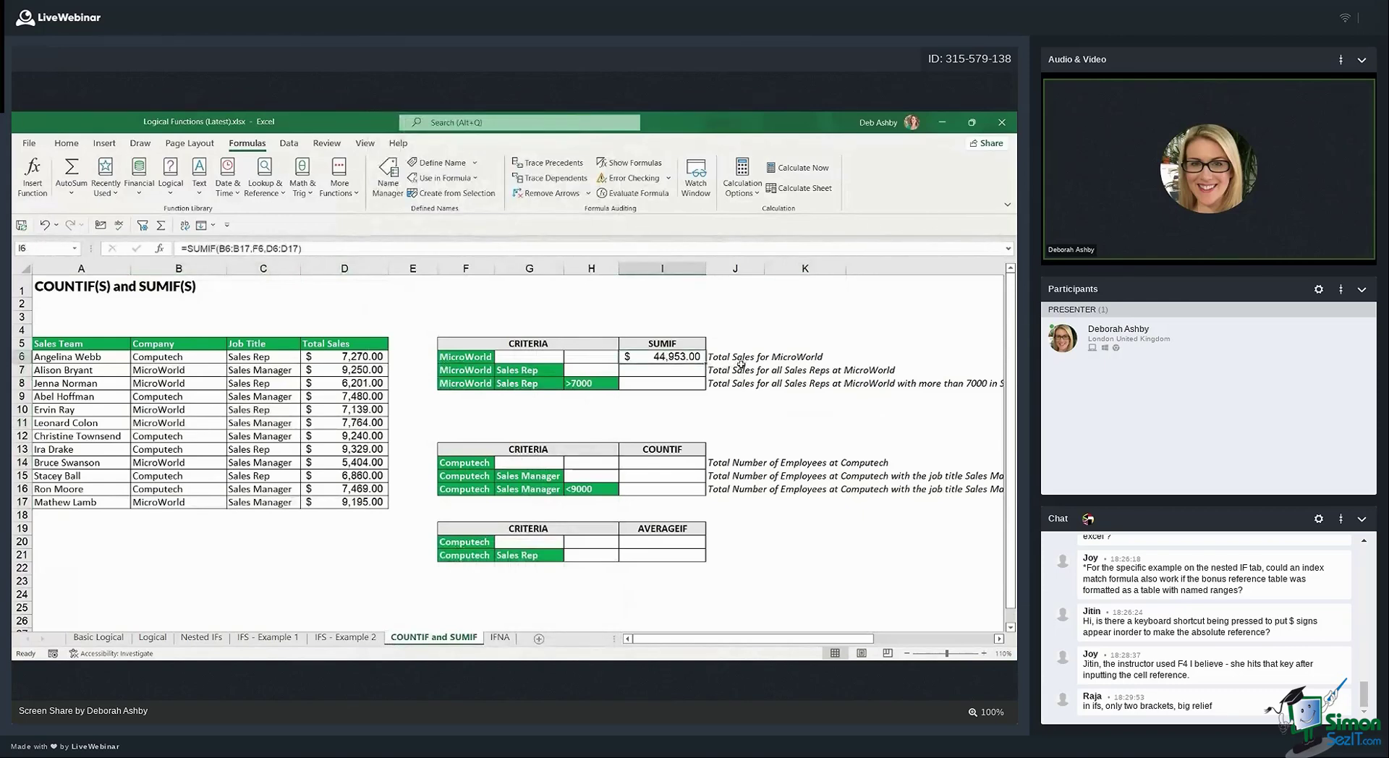
click(470, 359)
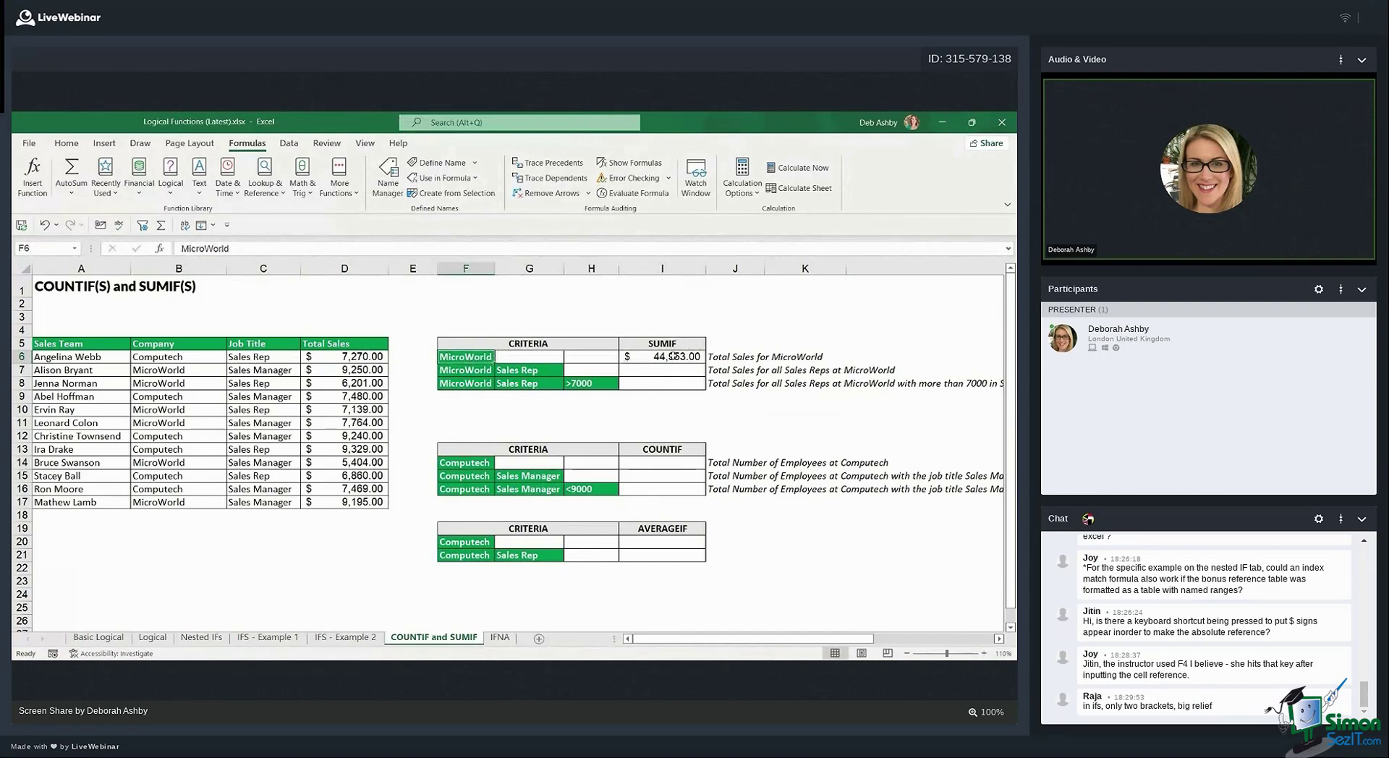
drag(452, 369, 521, 369)
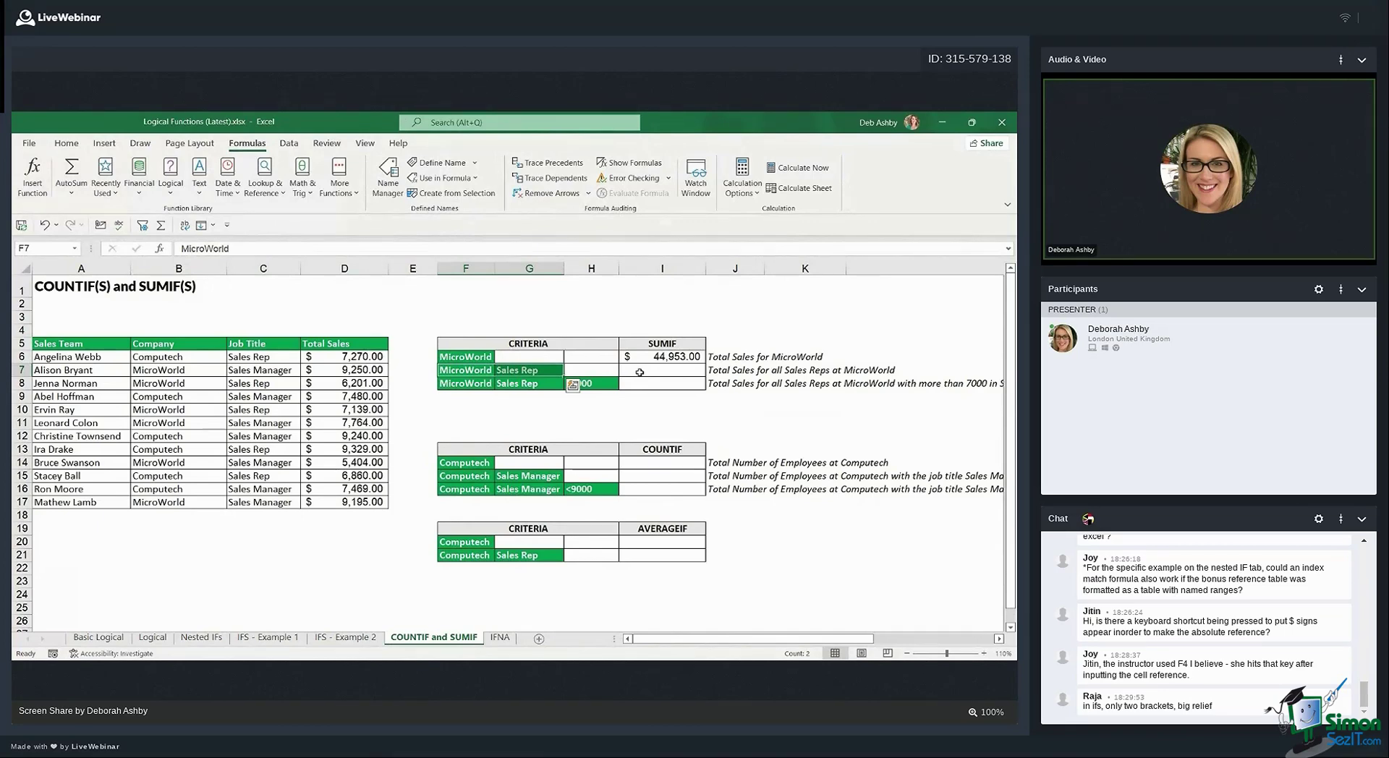
Enter =COUNTIF(B6:B17,F14) in I14 to count the employees at Computech, and check the formula
click(654, 464)
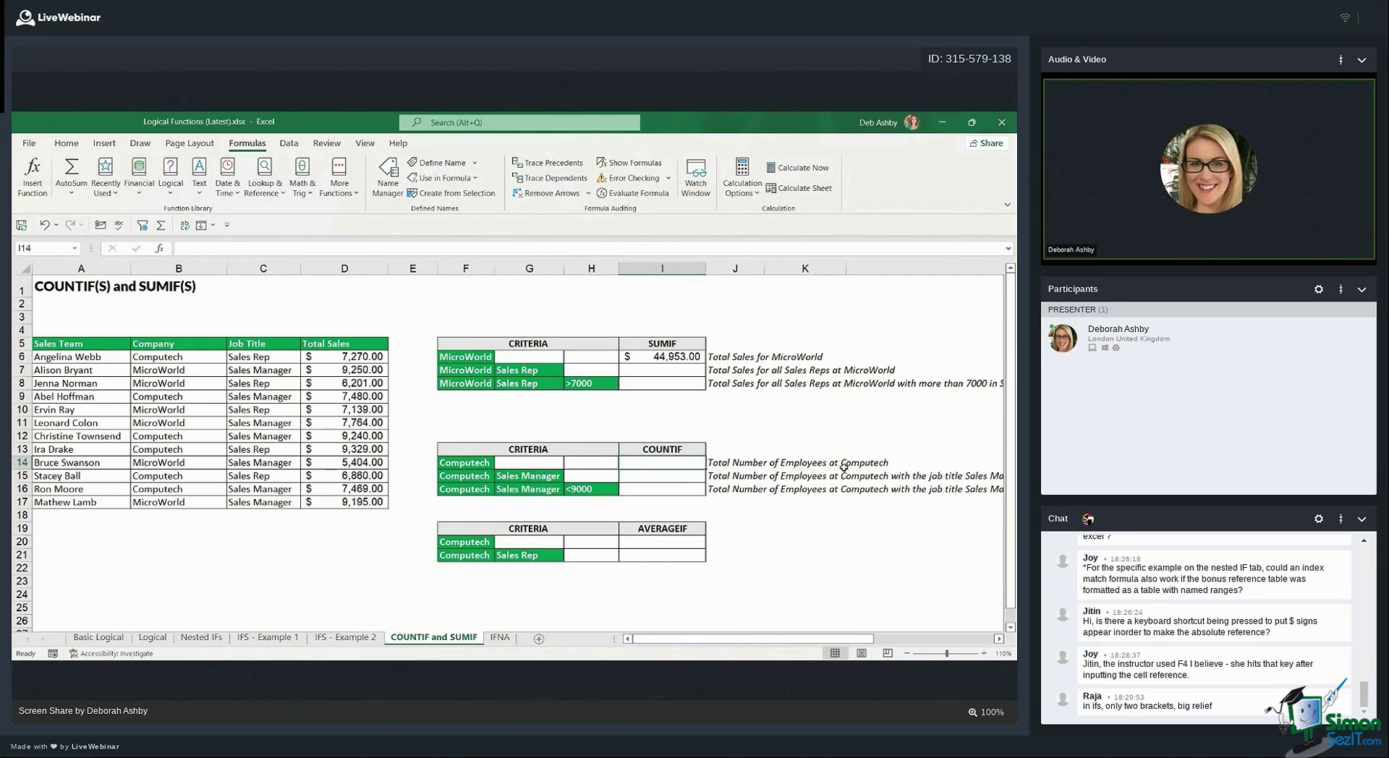
click(464, 465)
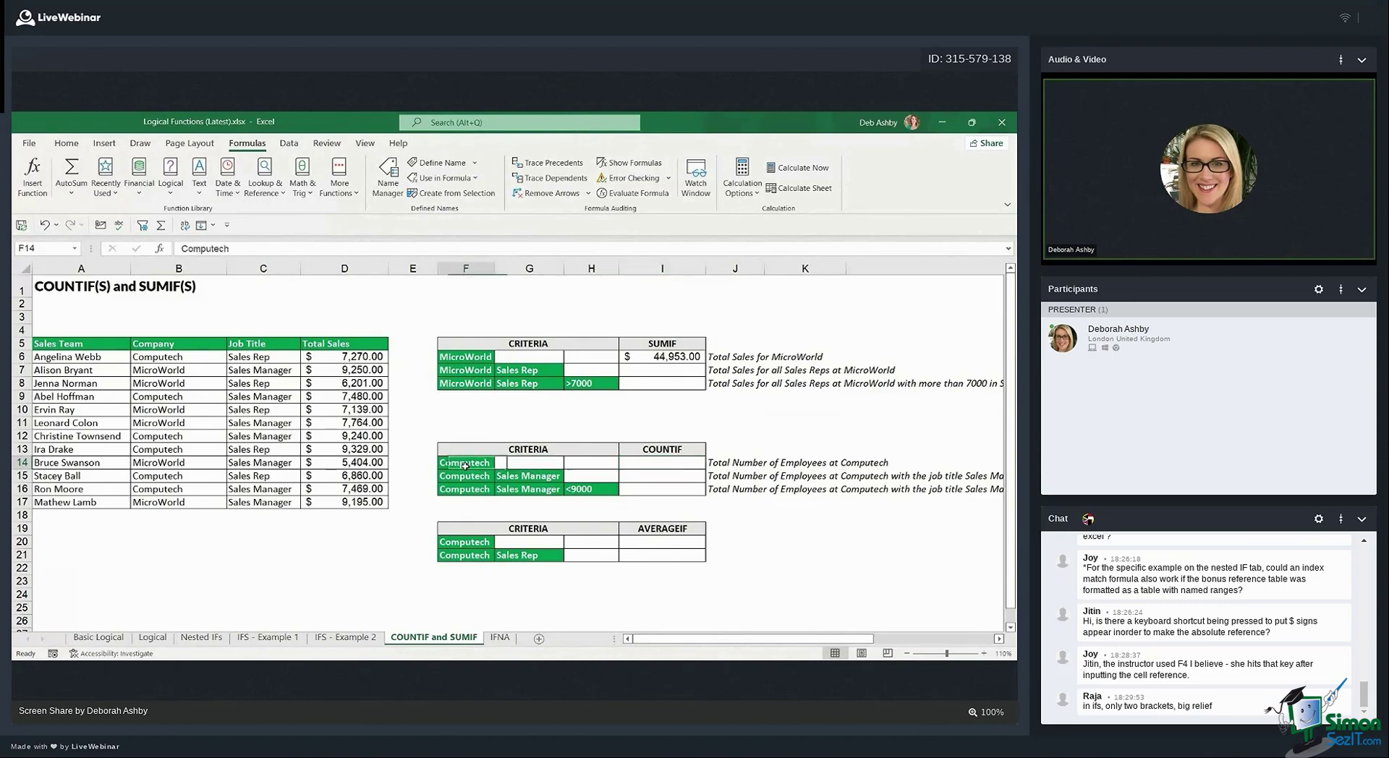
click(653, 465)
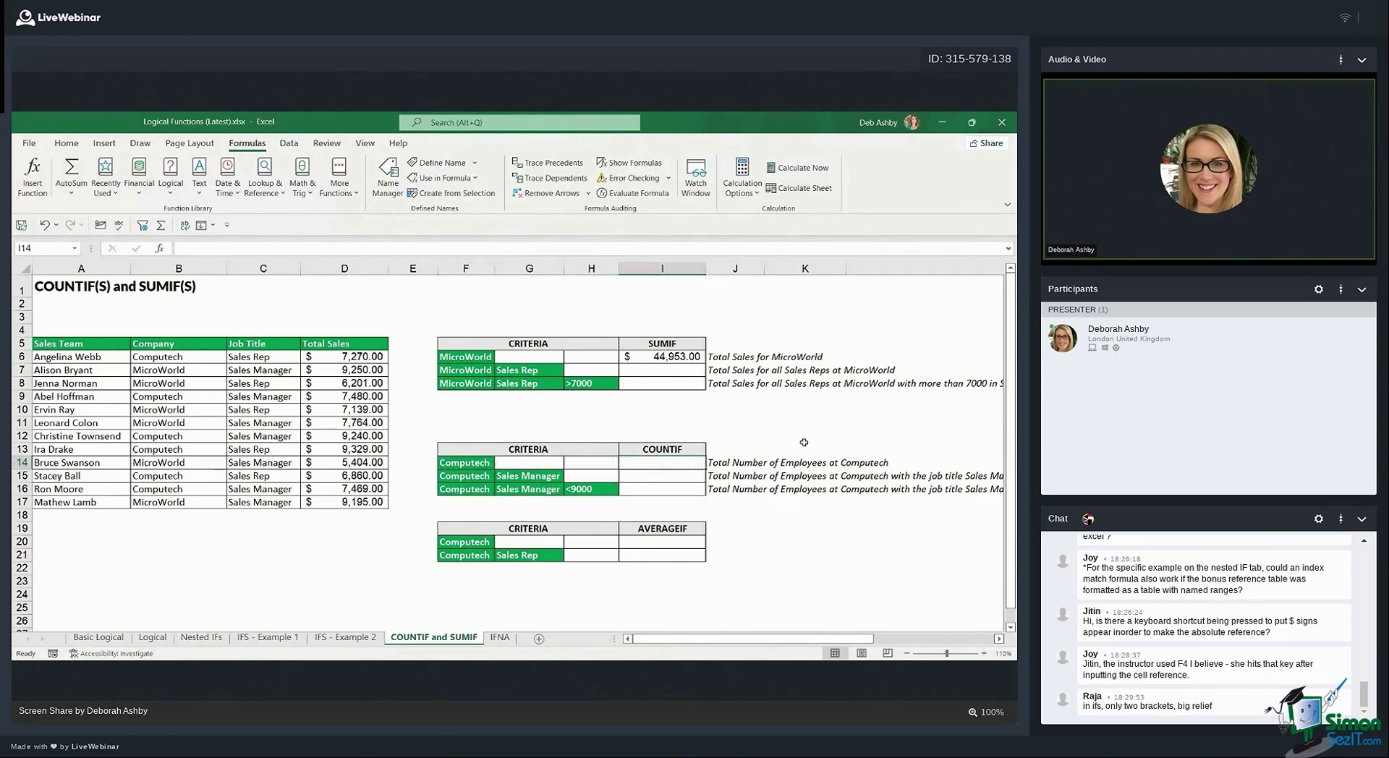
text(=C)
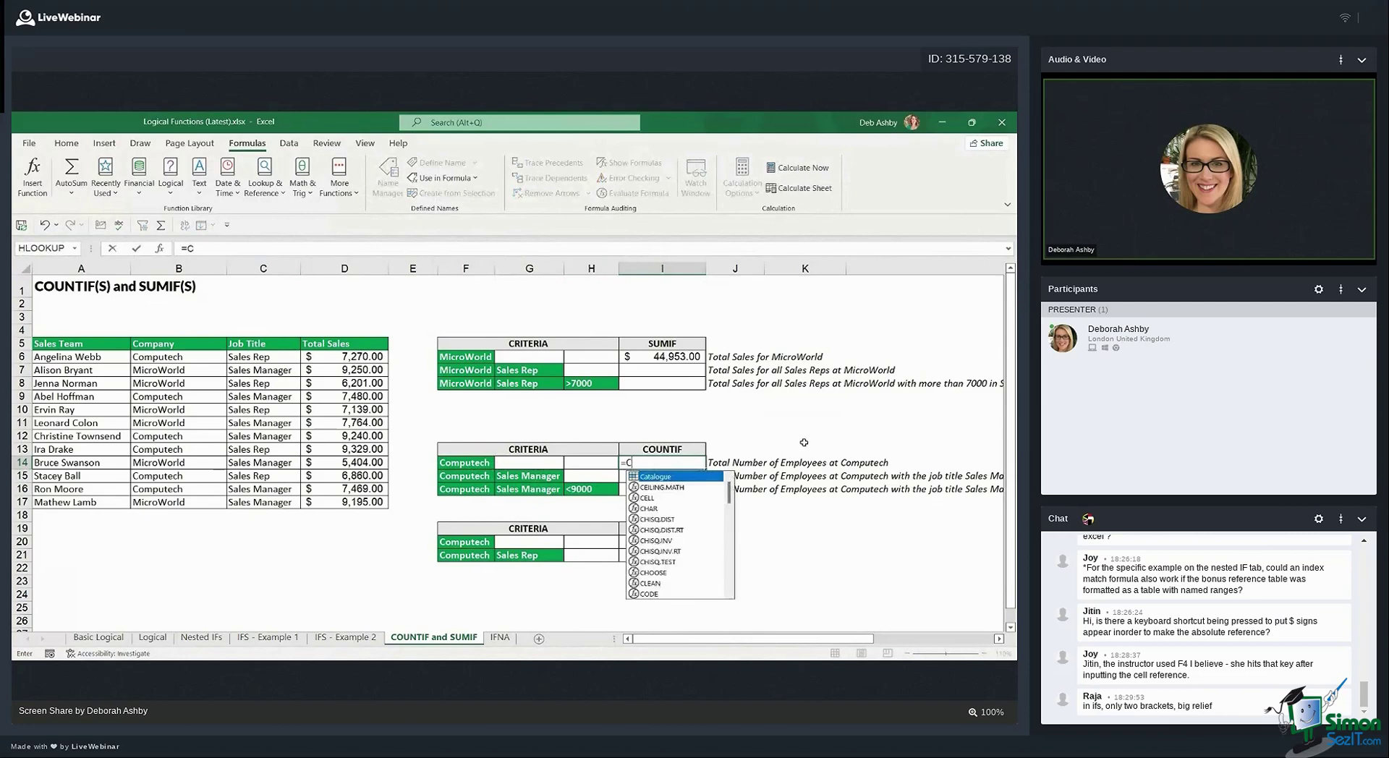
text(OUNTIF)
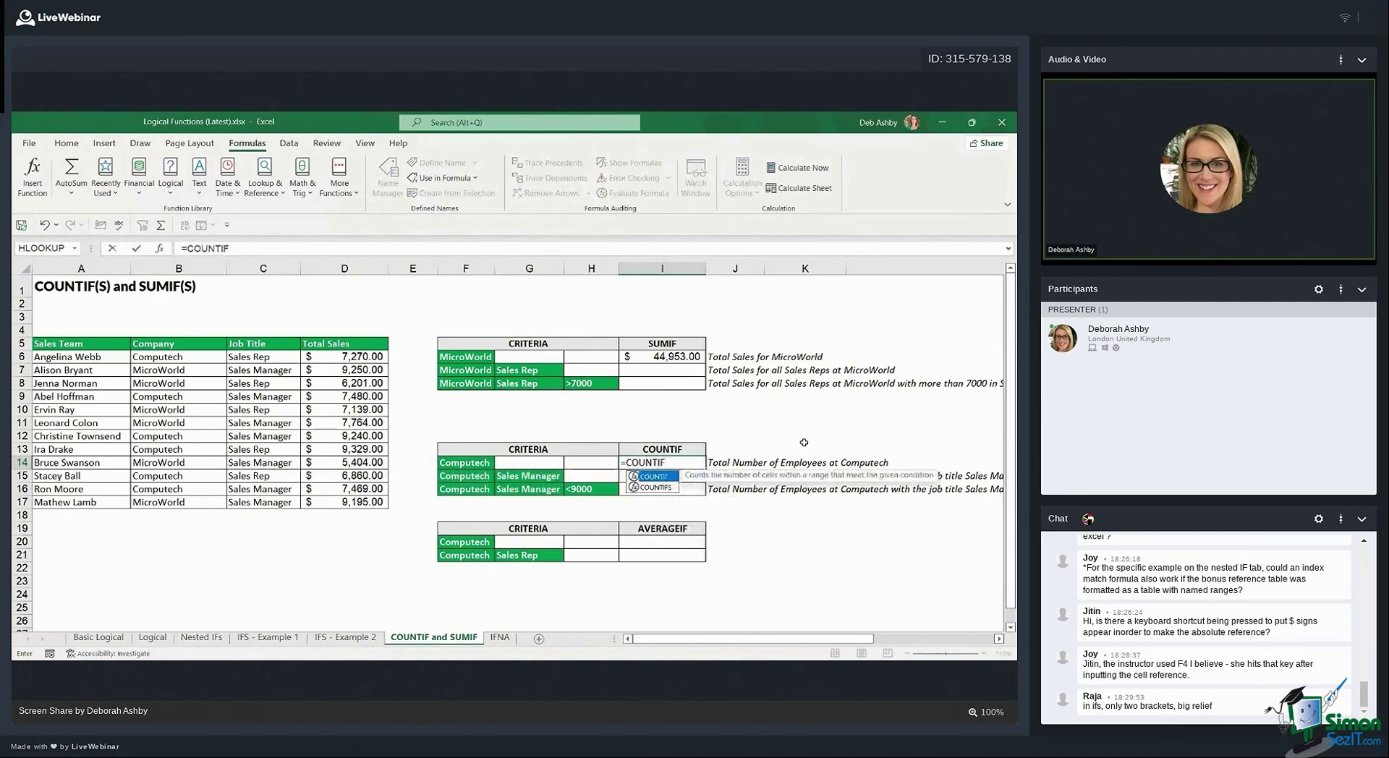
text(()
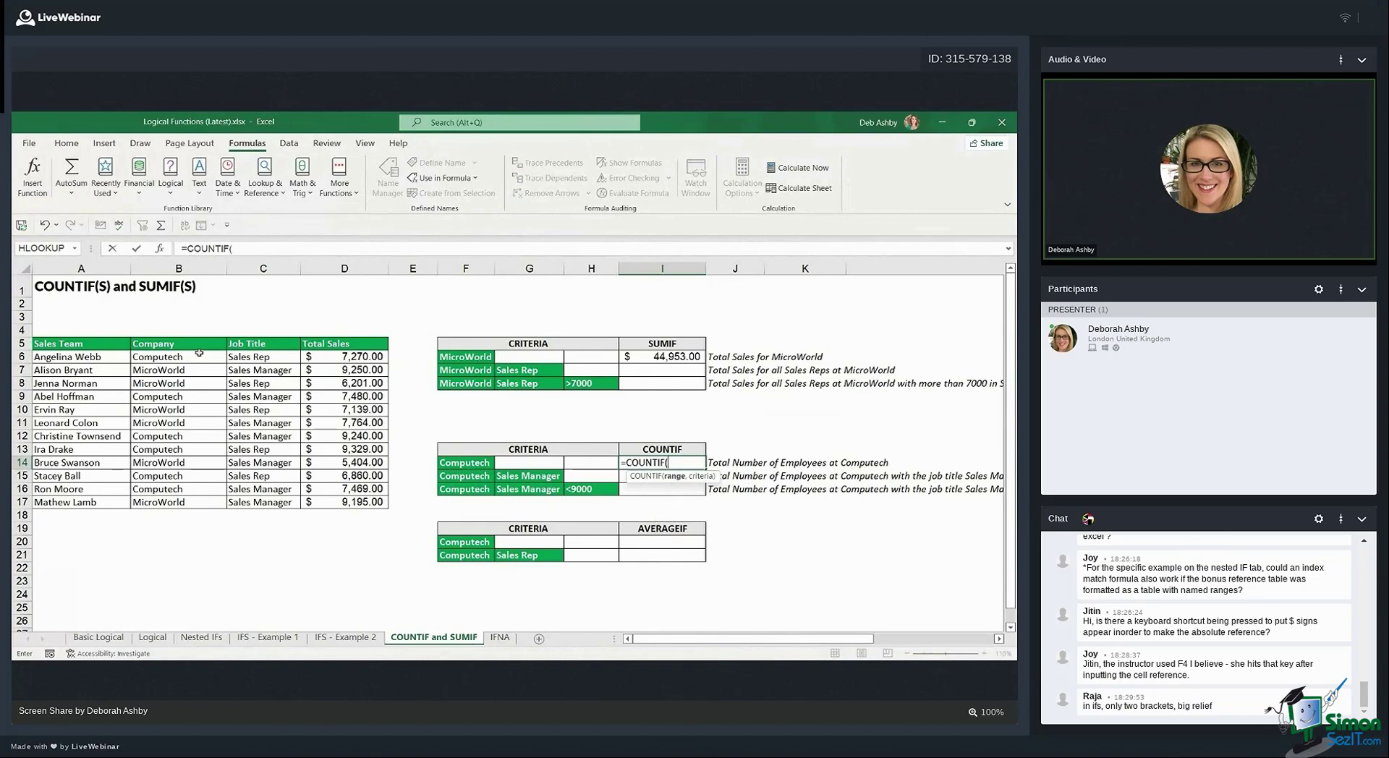
drag(197, 357, 205, 497)
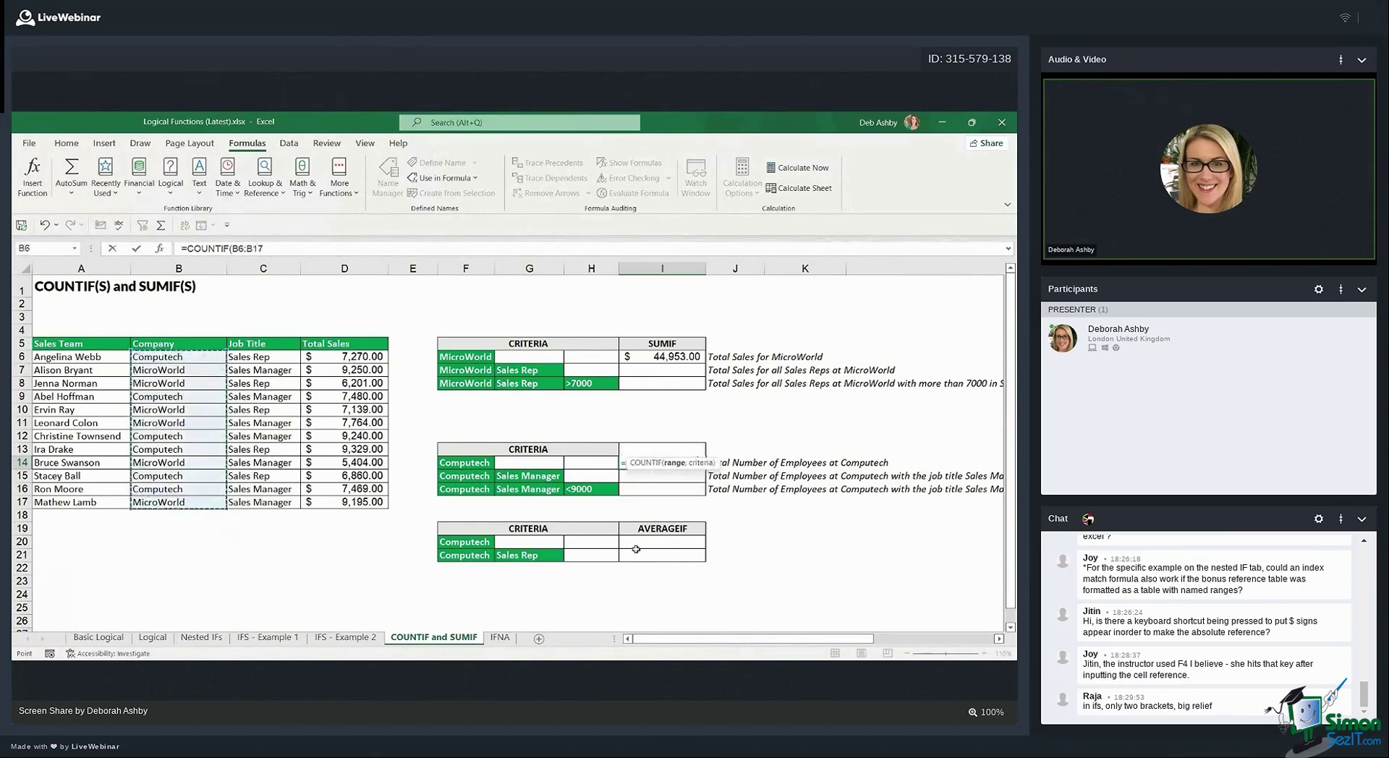
text(,)
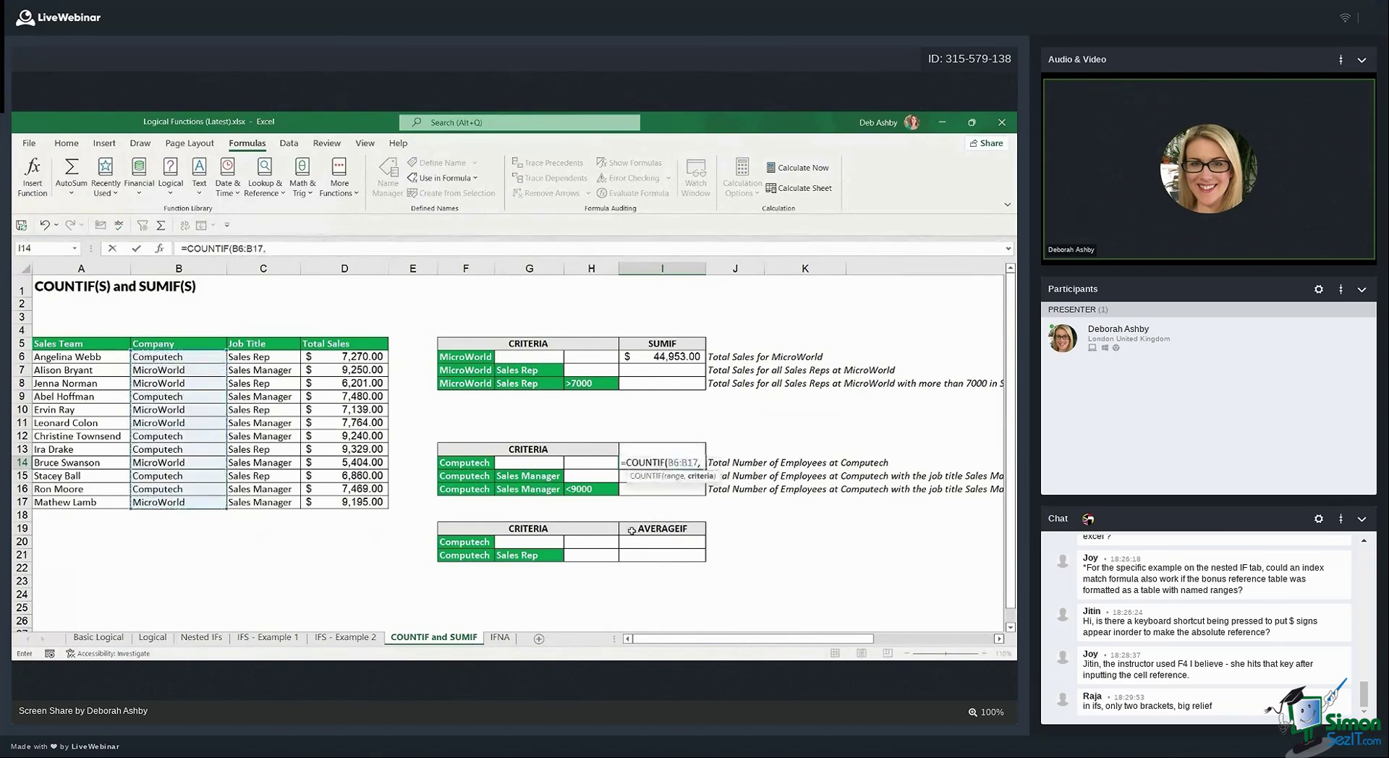
click(474, 463)
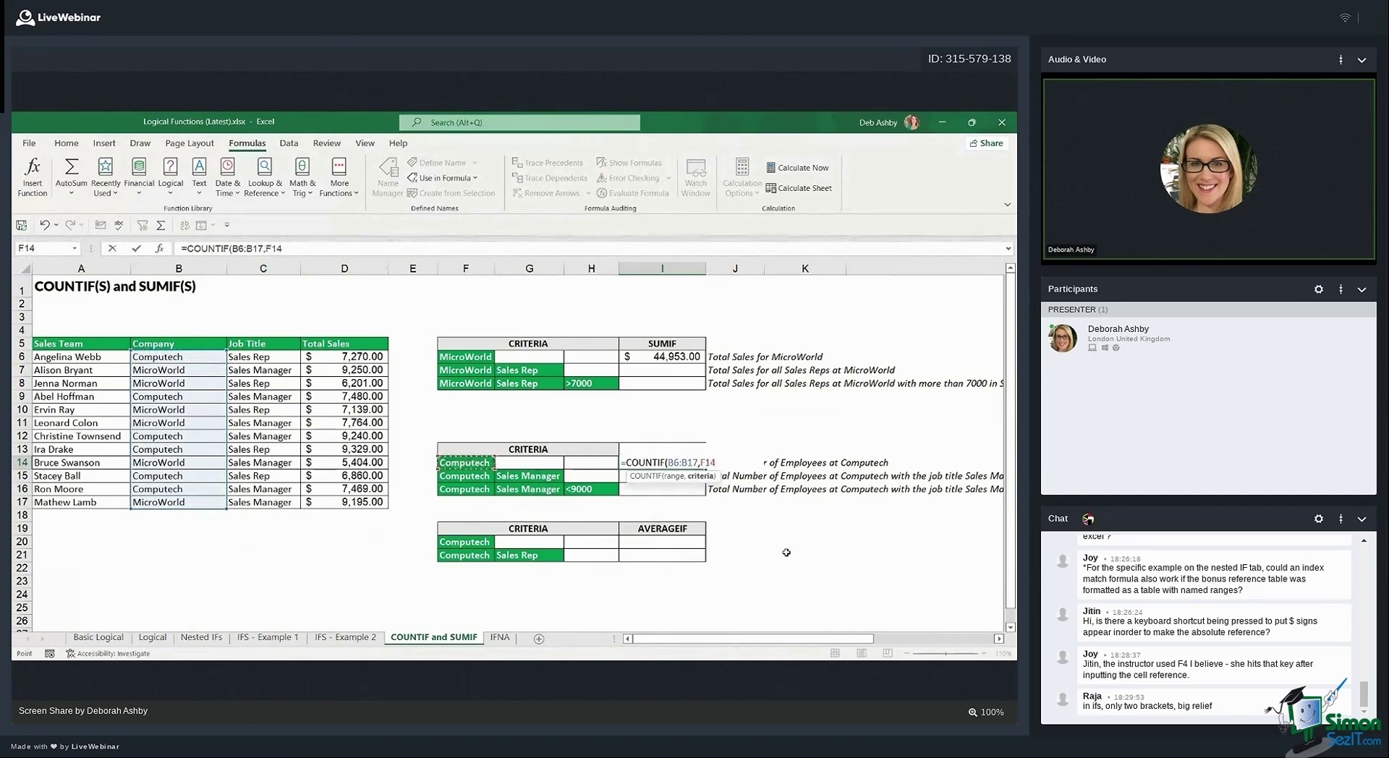
key(Return)
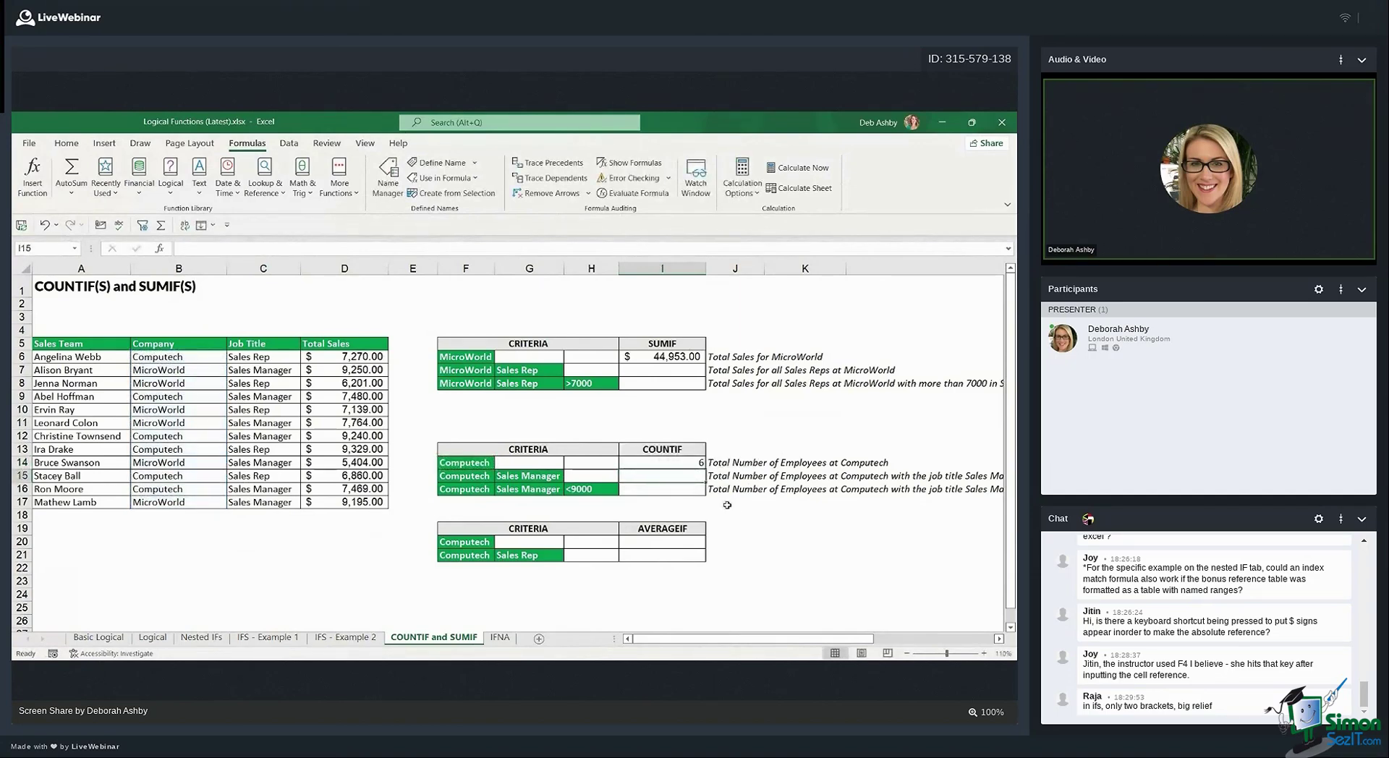
click(677, 463)
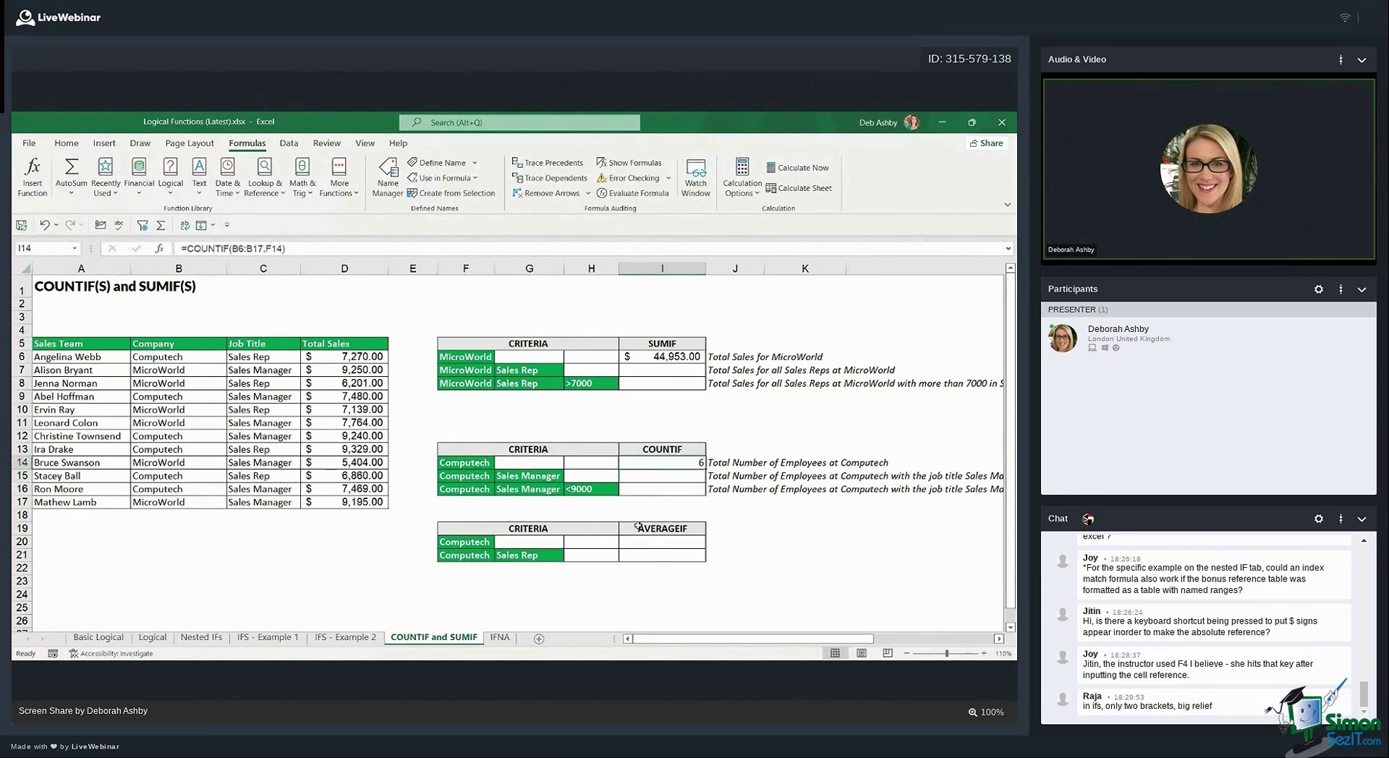
Enter =AVERAGEIF(B6:B17,F20,D6:D17) in I20 to average the total sales for Computech
click(651, 542)
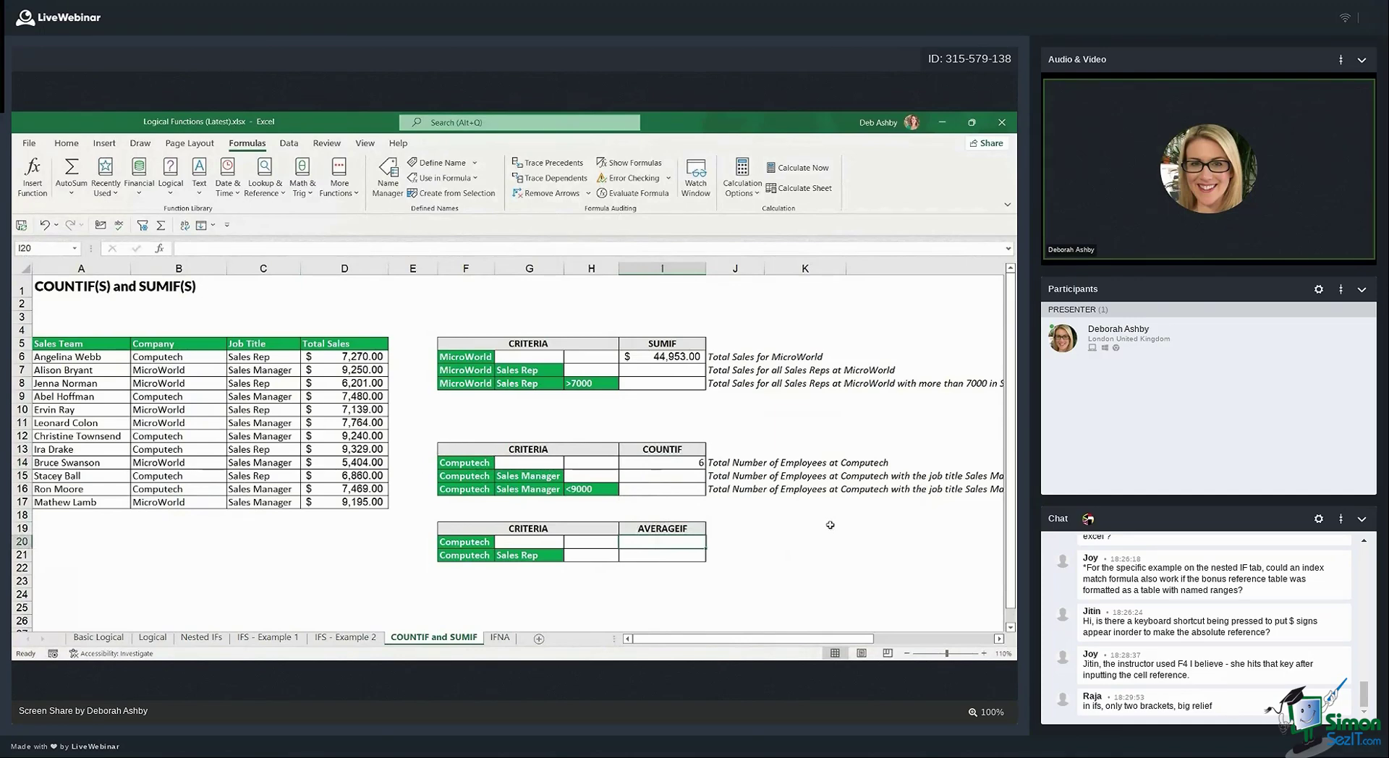
text(=AVER)
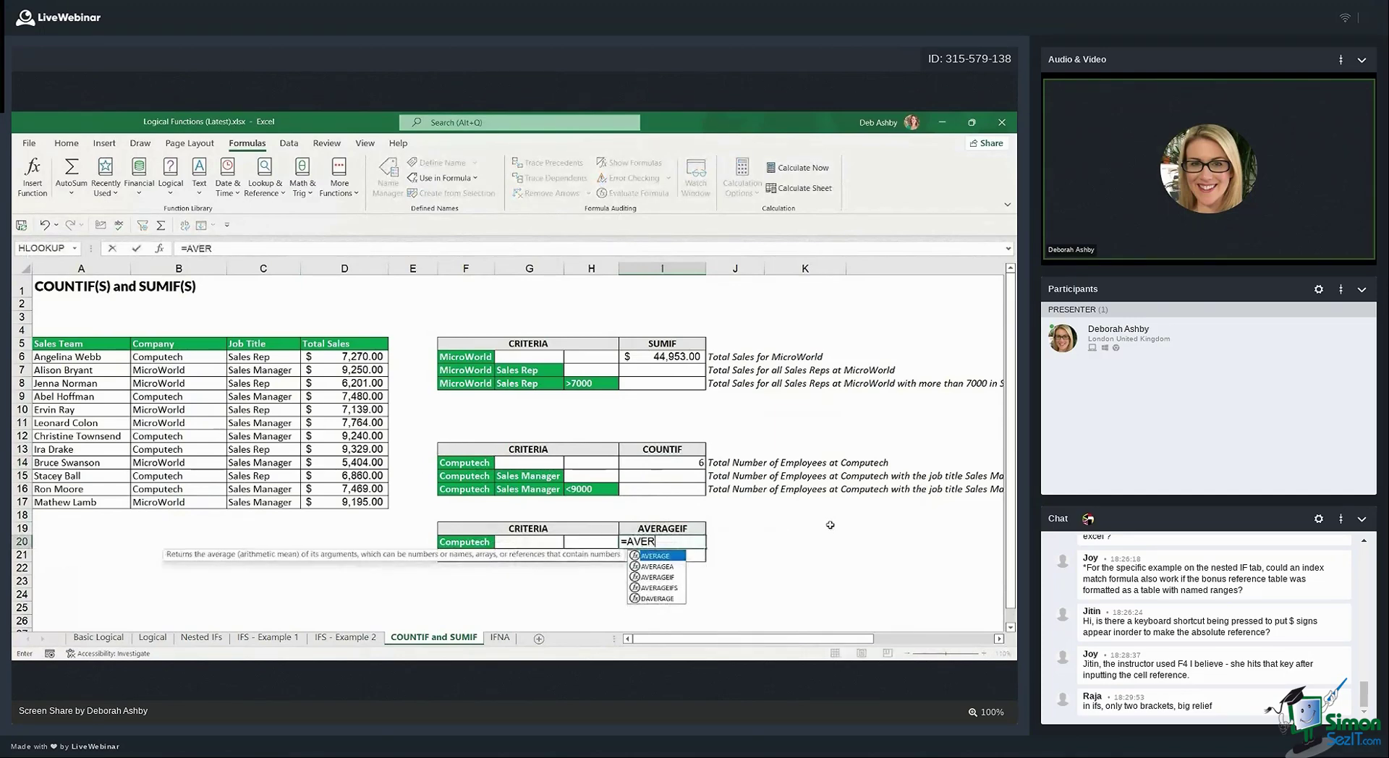
text(AGE)
key(Down)
key(Down)
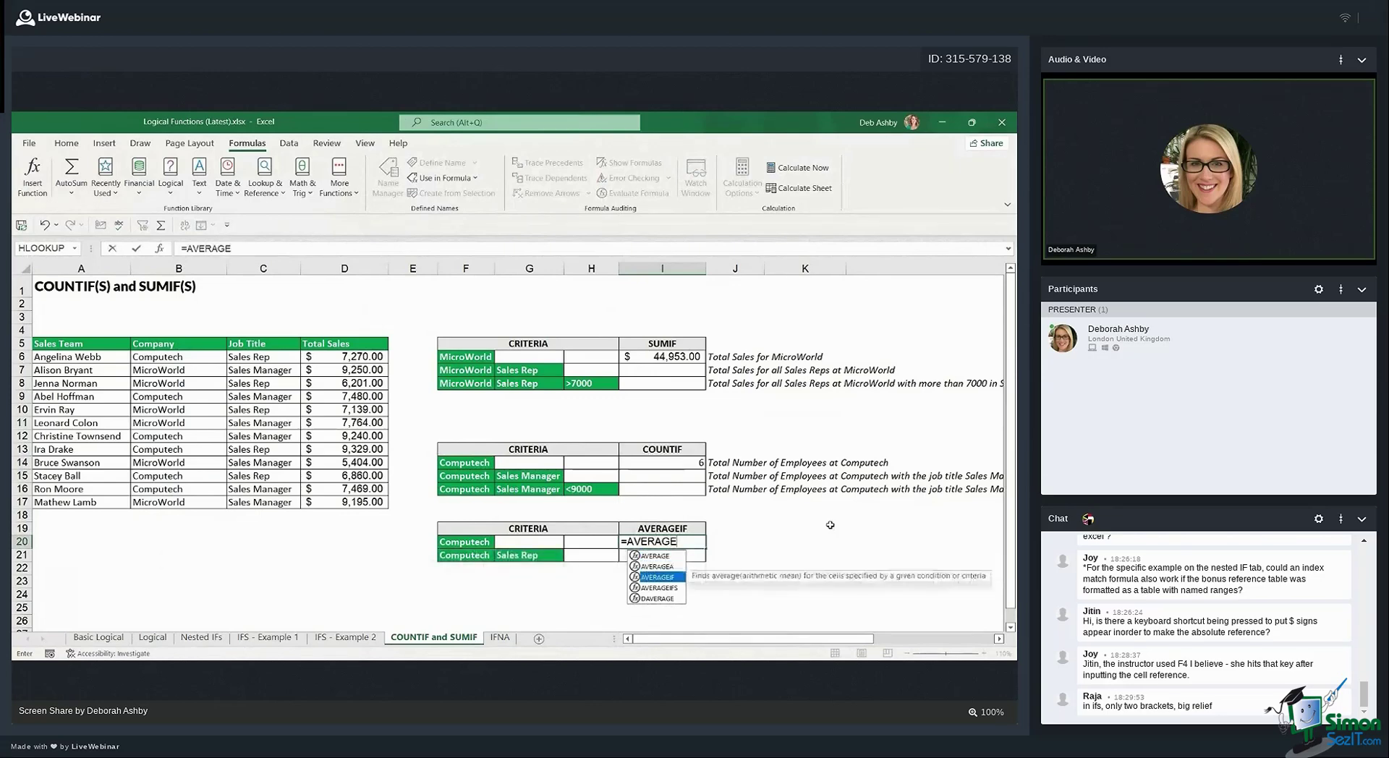
key(Tab)
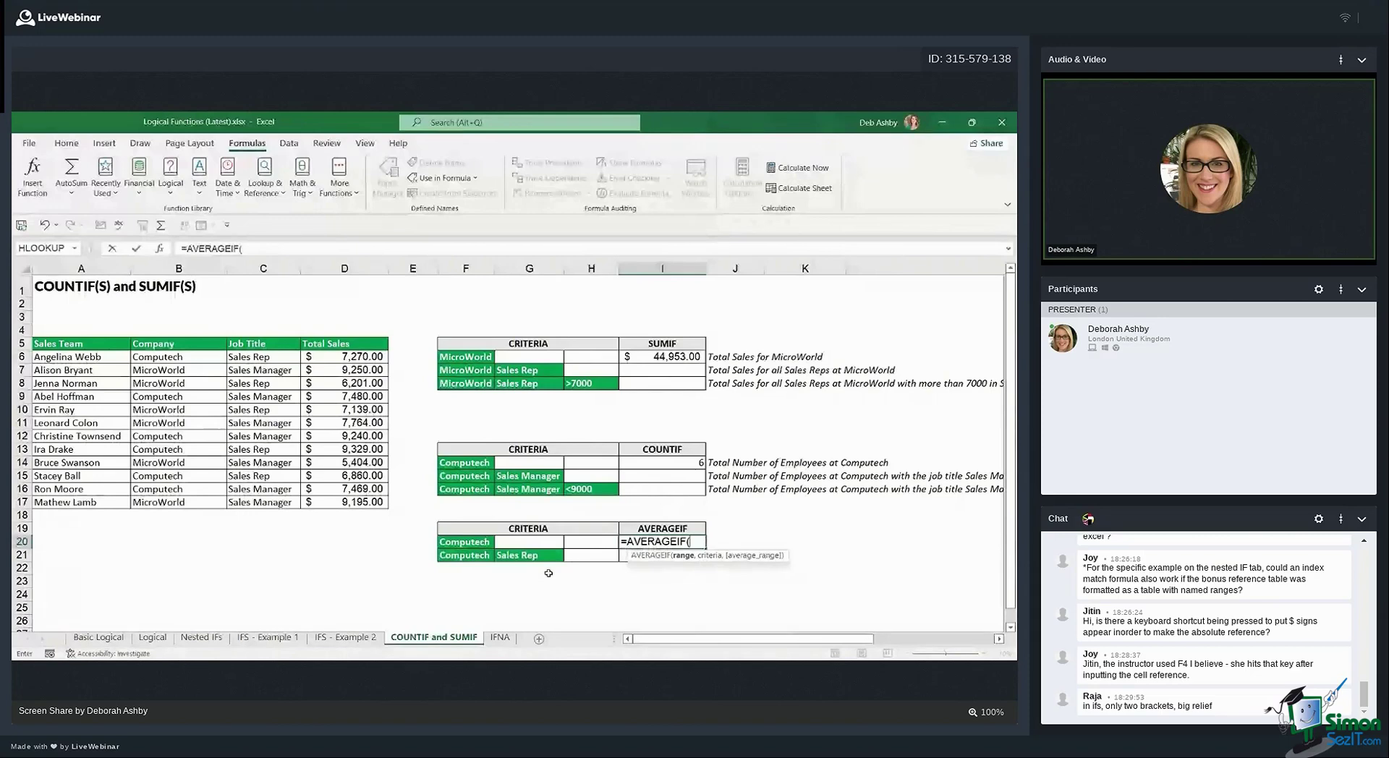
drag(197, 360, 197, 501)
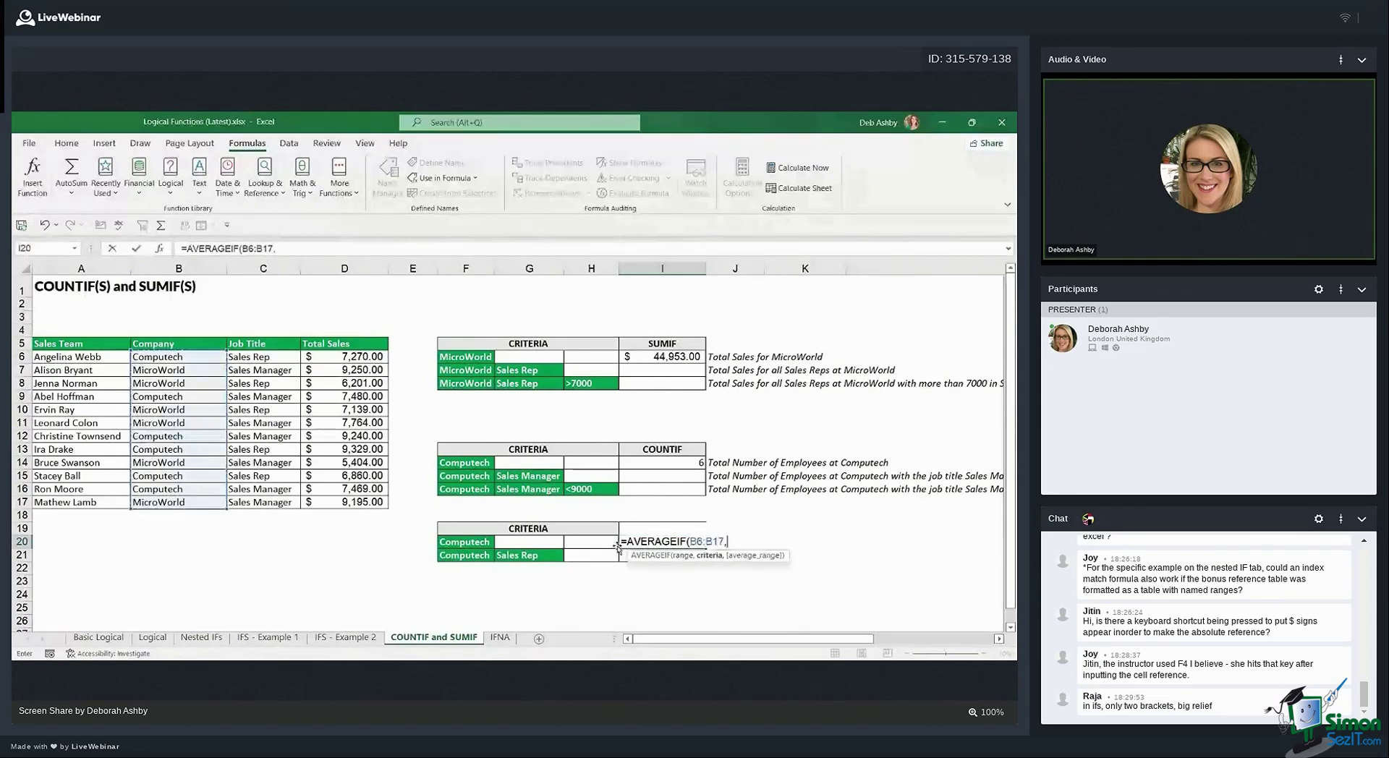
text(,)
click(484, 544)
text(,)
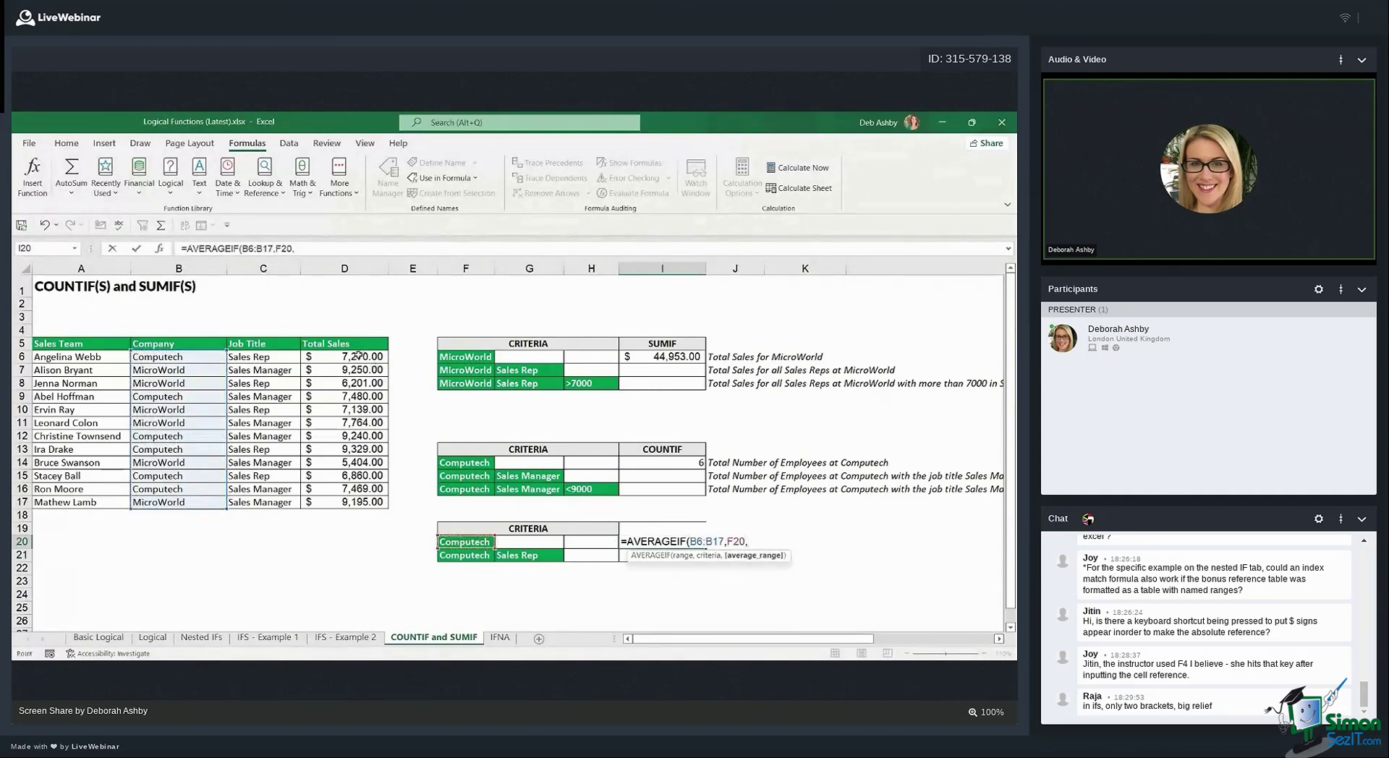
drag(358, 354, 356, 504)
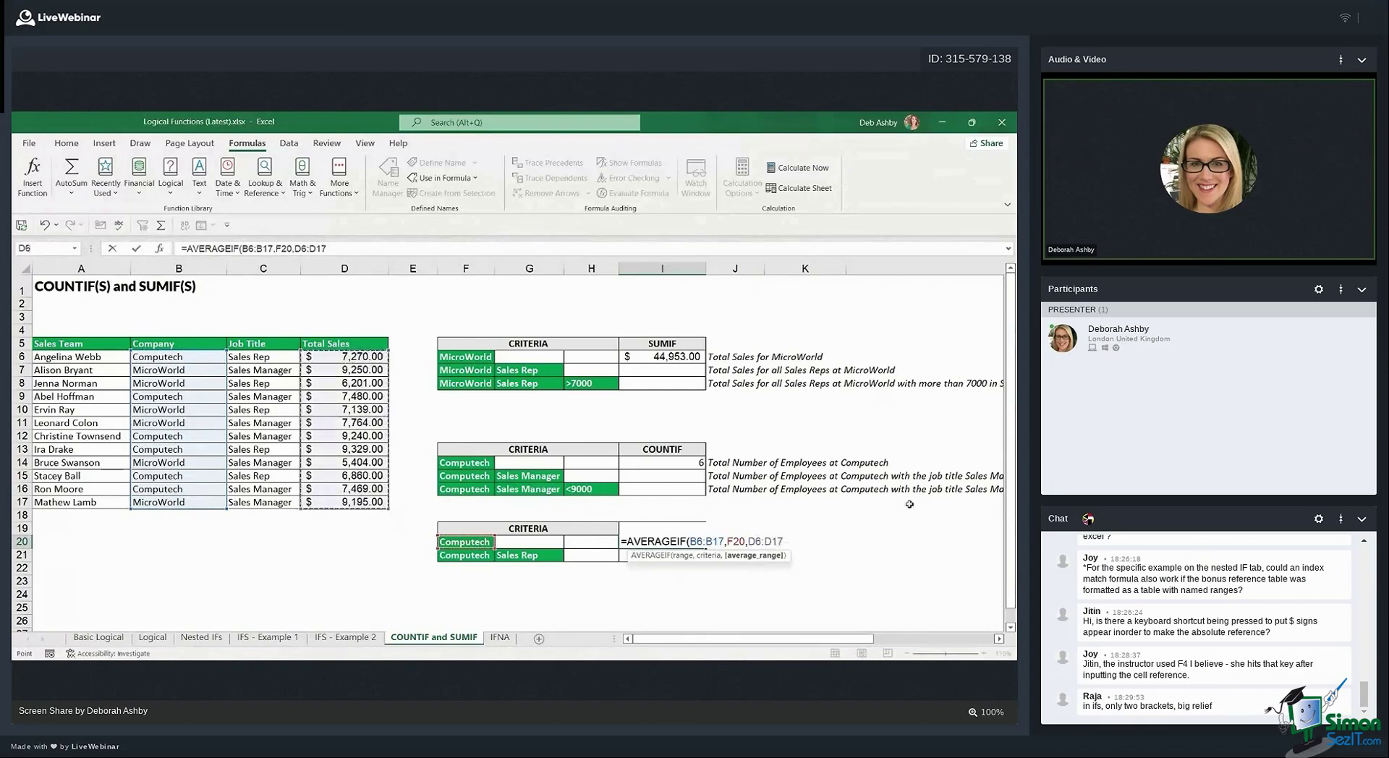
text())
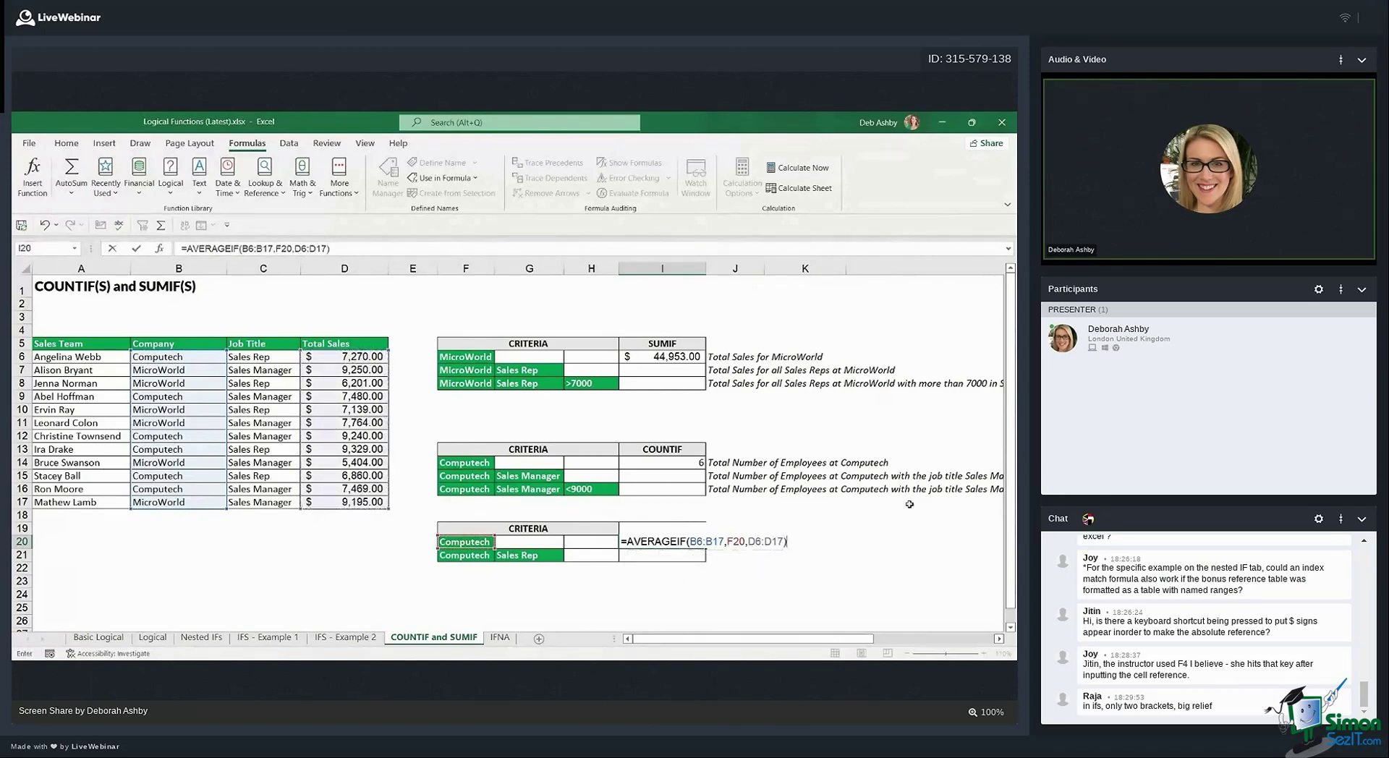
key(Return)
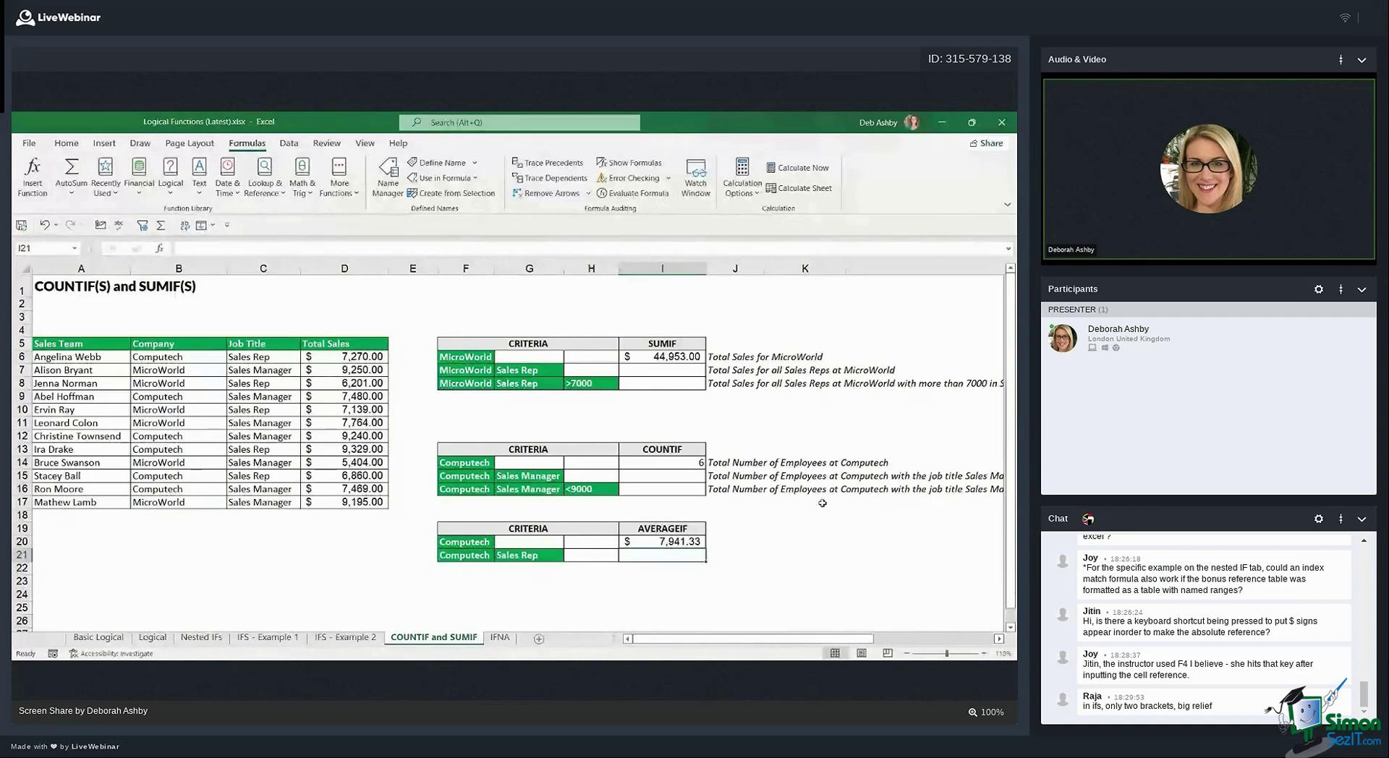
click(825, 529)
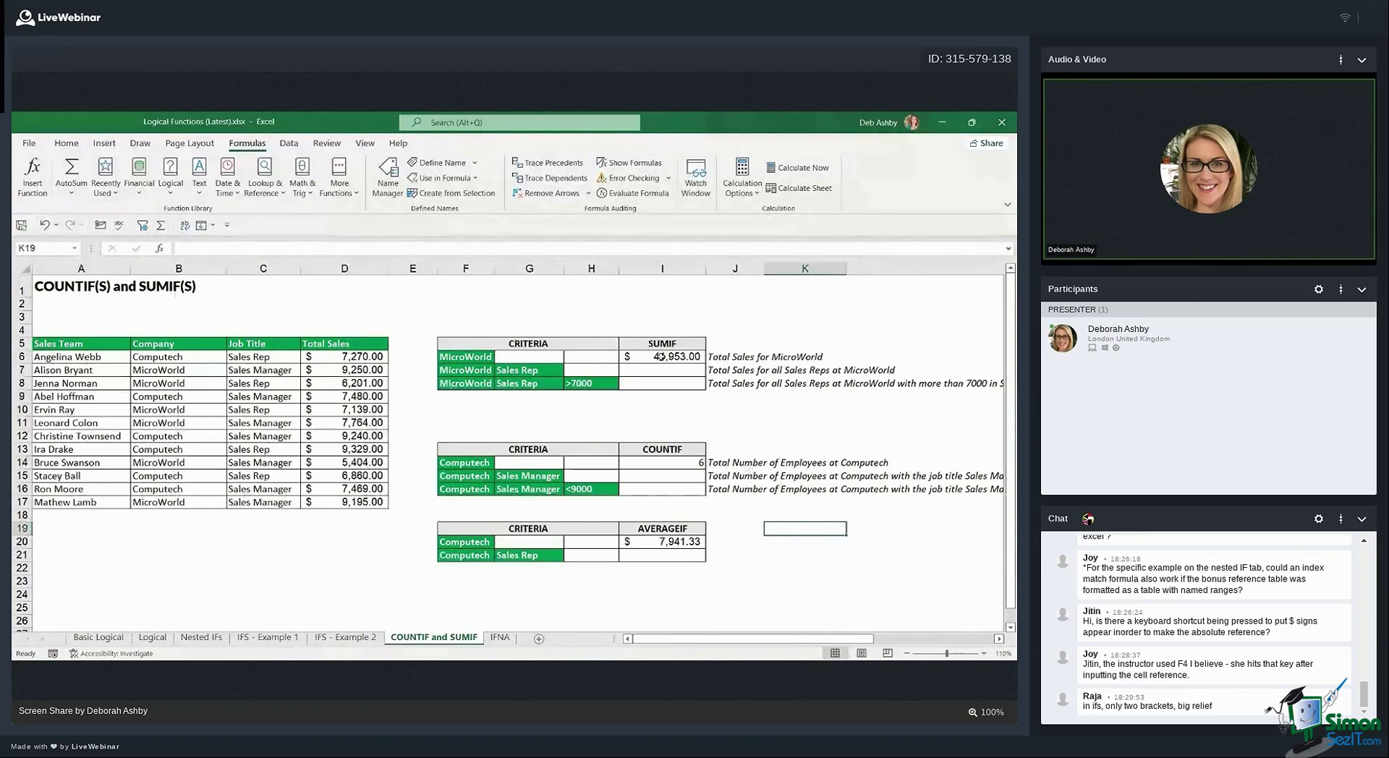
click(798, 449)
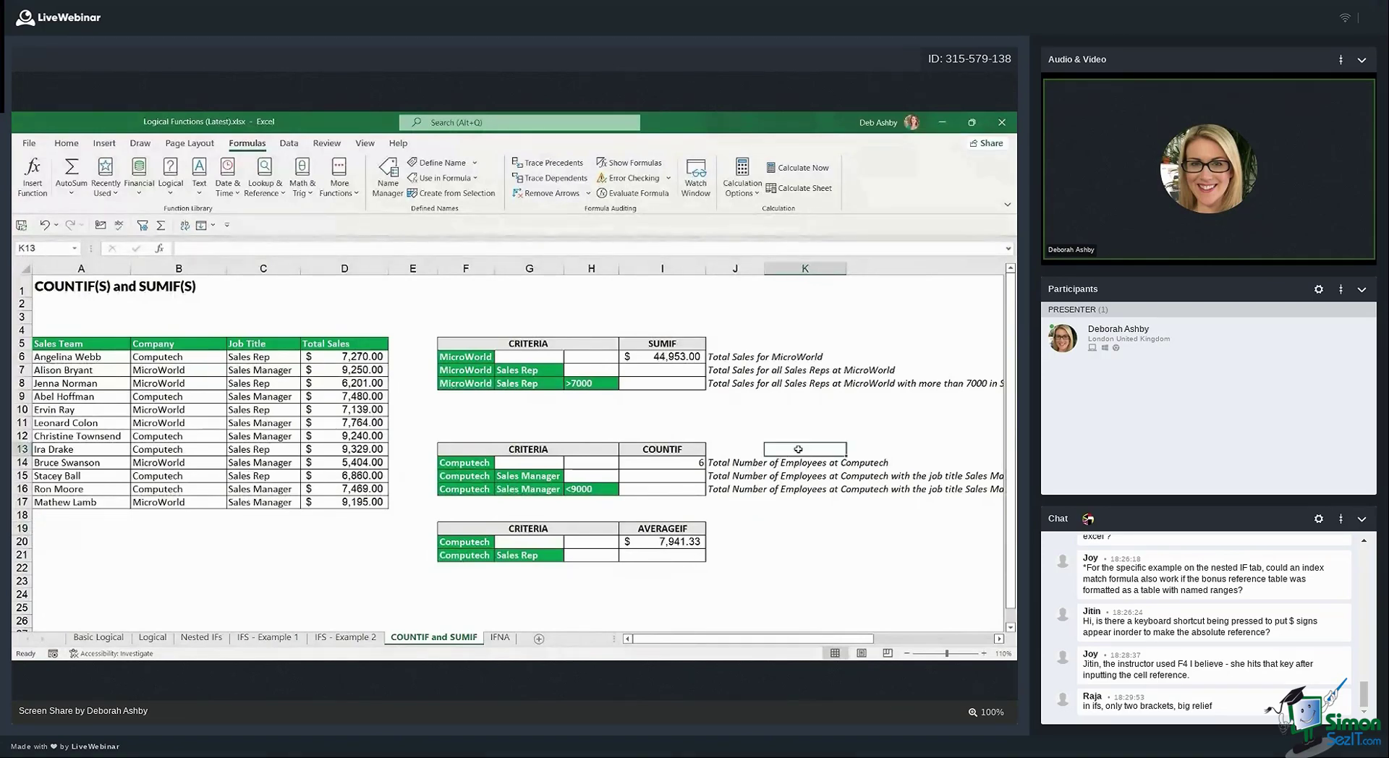
Start a SUMIFS formula in I7 for the MicroWorld Sales Rep criteria in F7:G7, using D6:D17 as the sum range
click(665, 371)
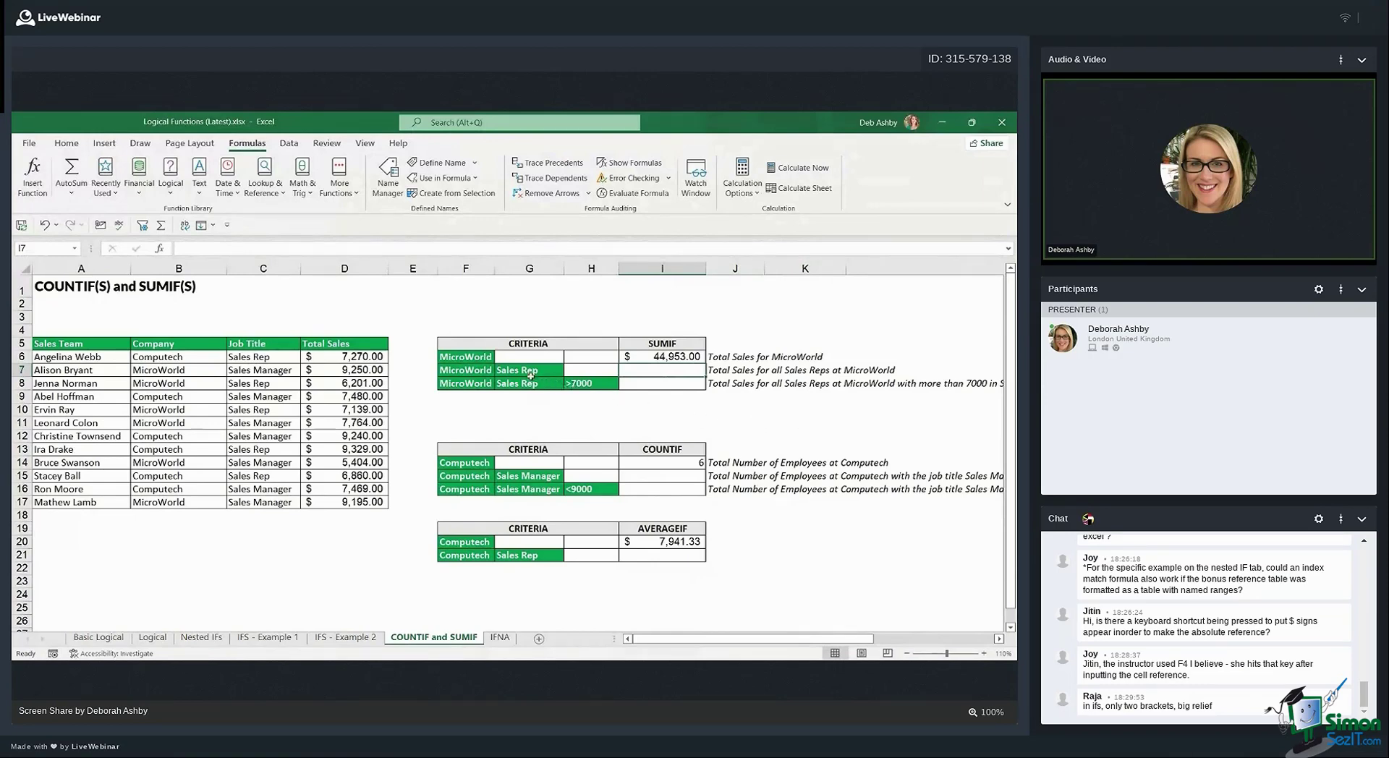
drag(463, 369, 517, 369)
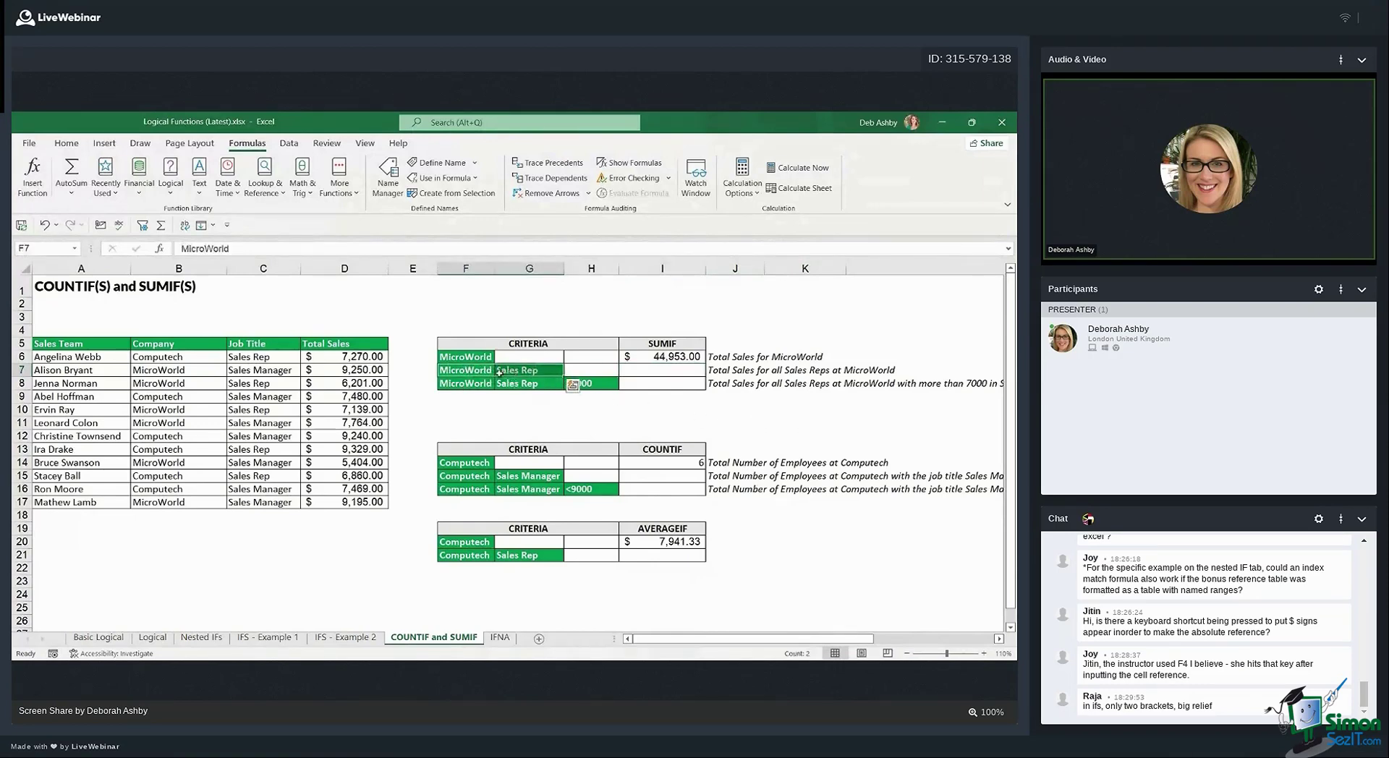
click(661, 370)
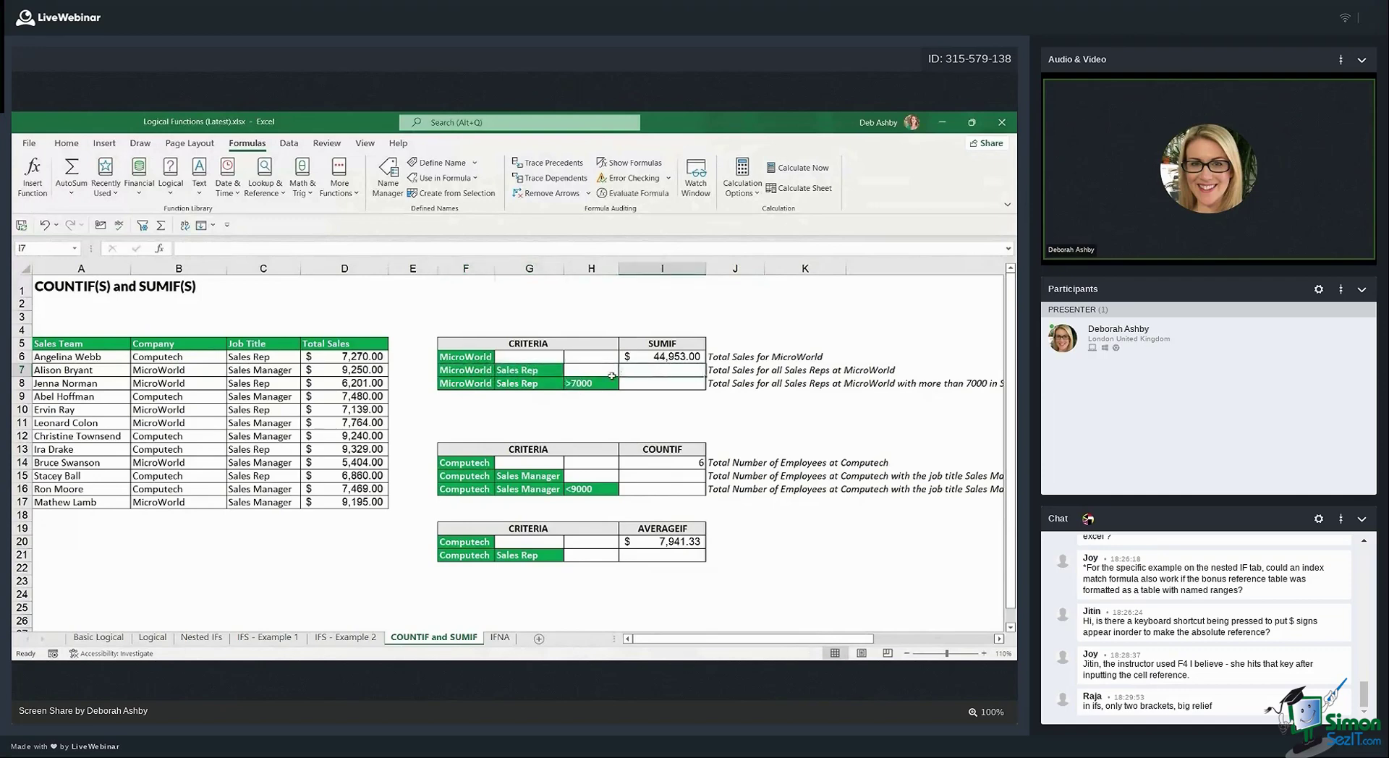
text(=)
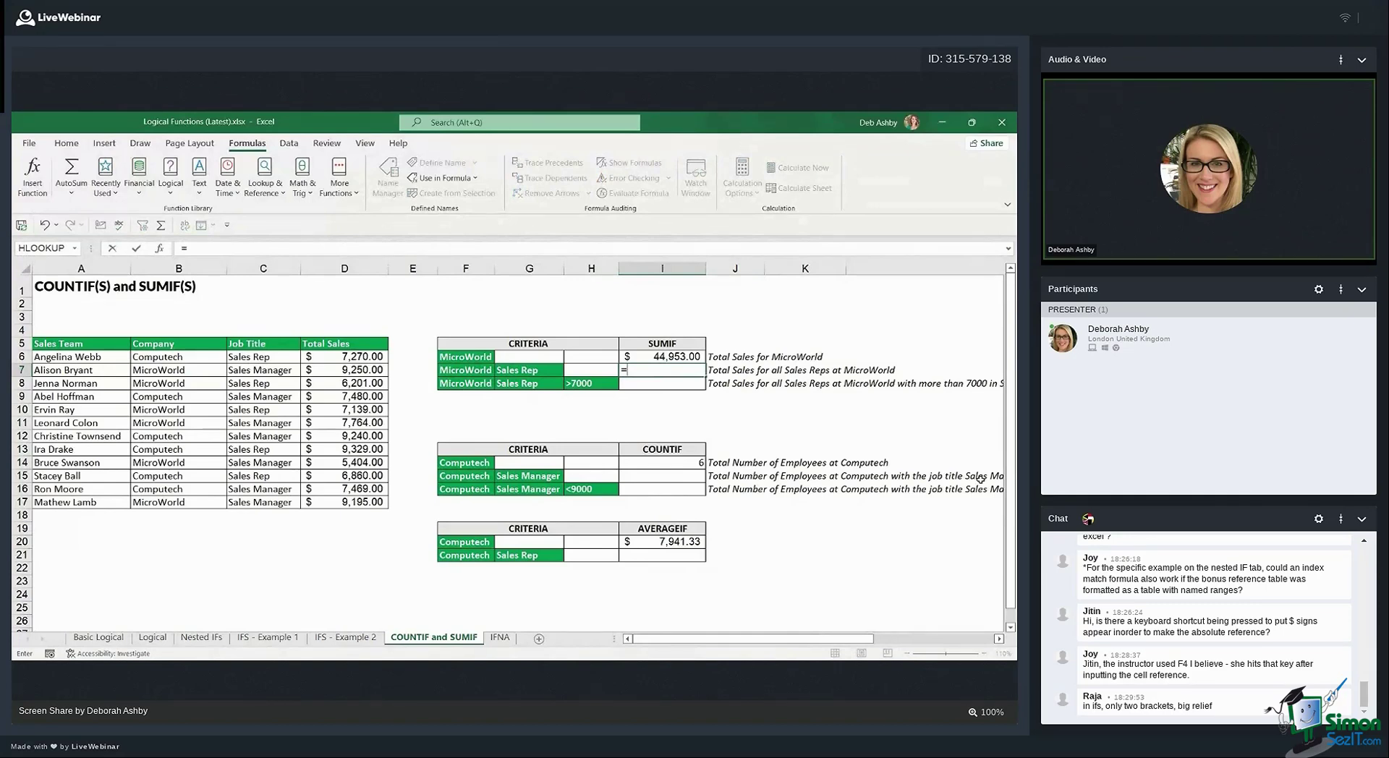
text(S)
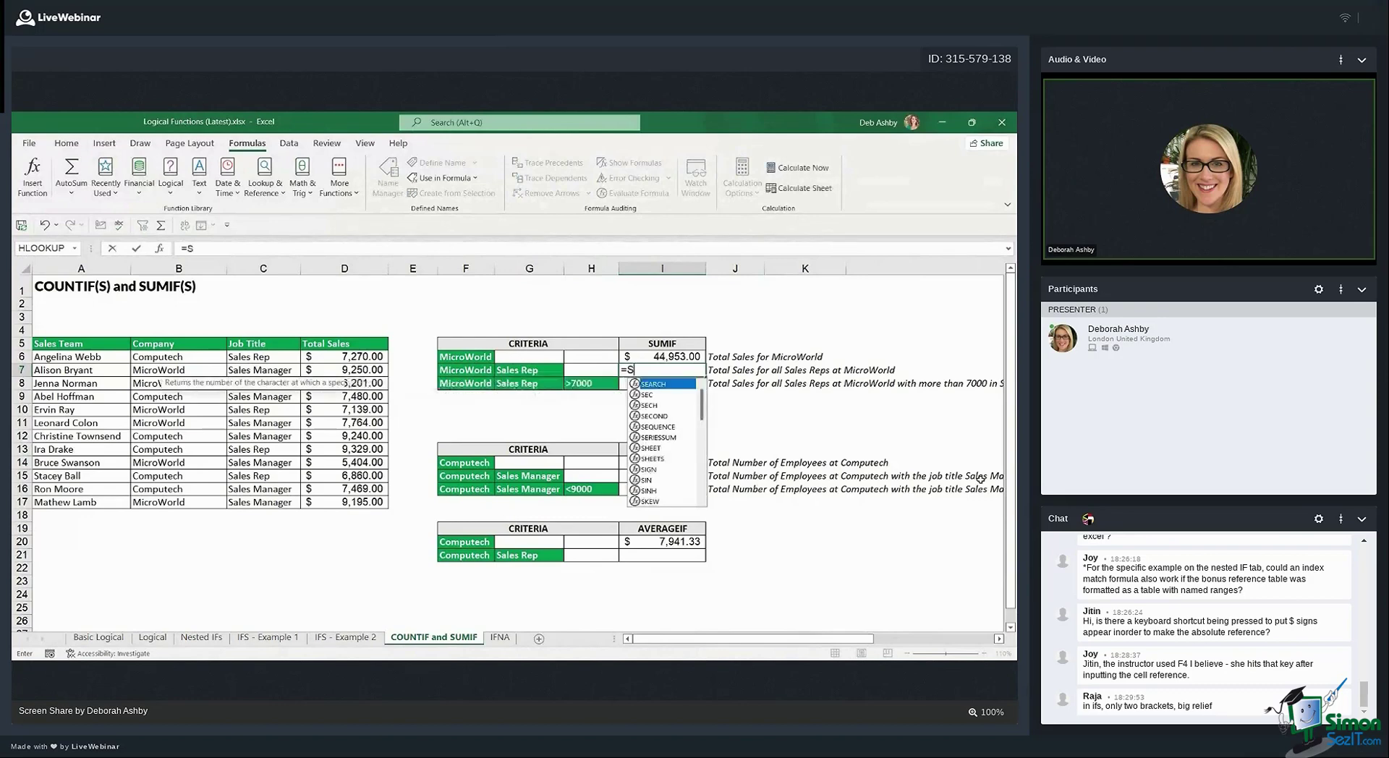
text(UMIFS)
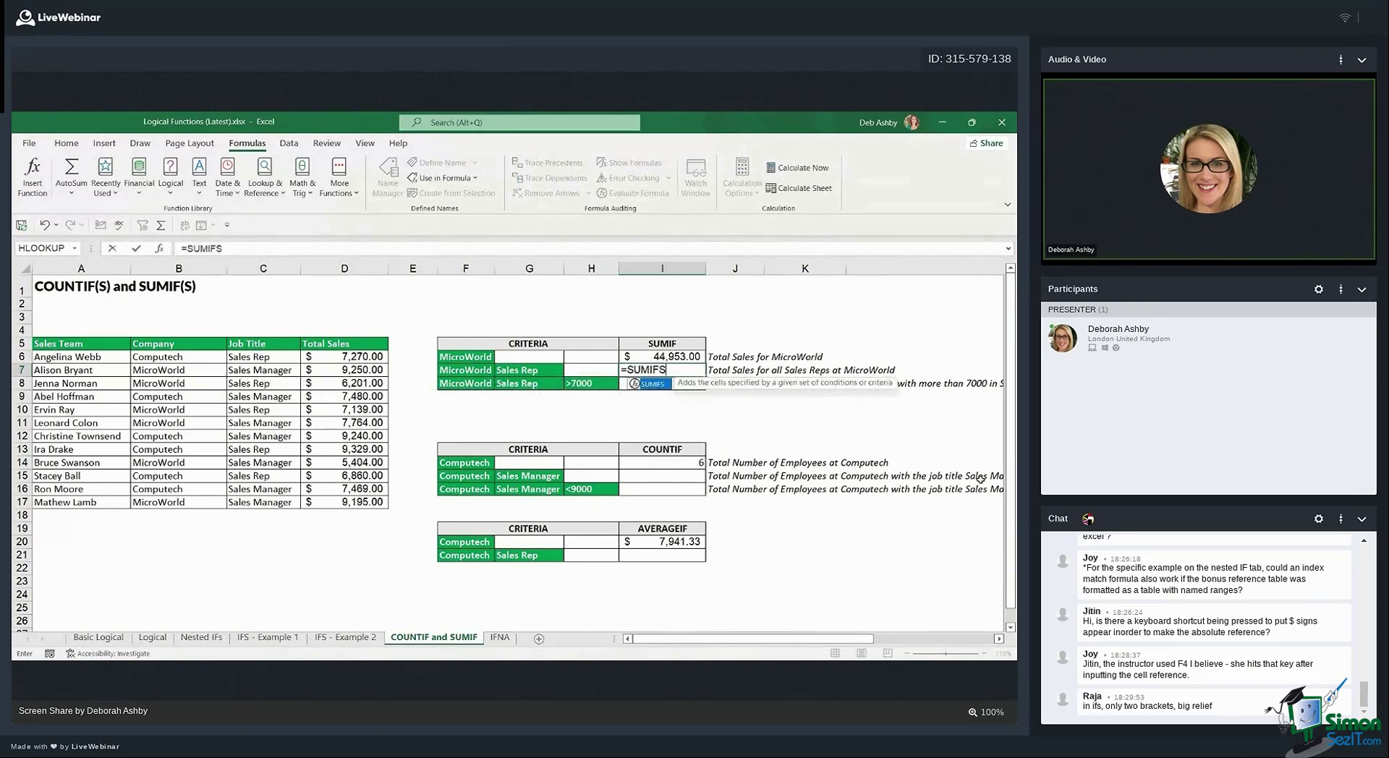
text(()
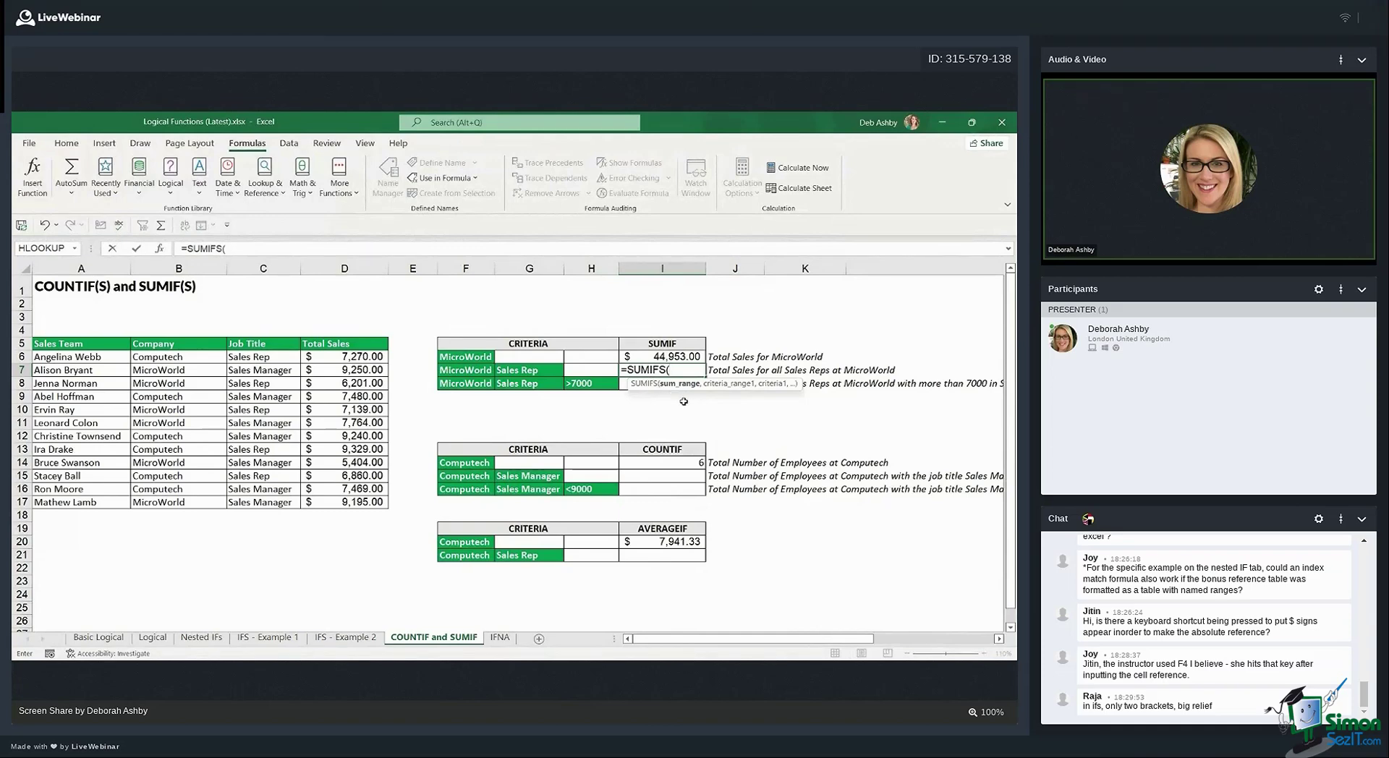
drag(346, 355, 345, 502)
text(,)
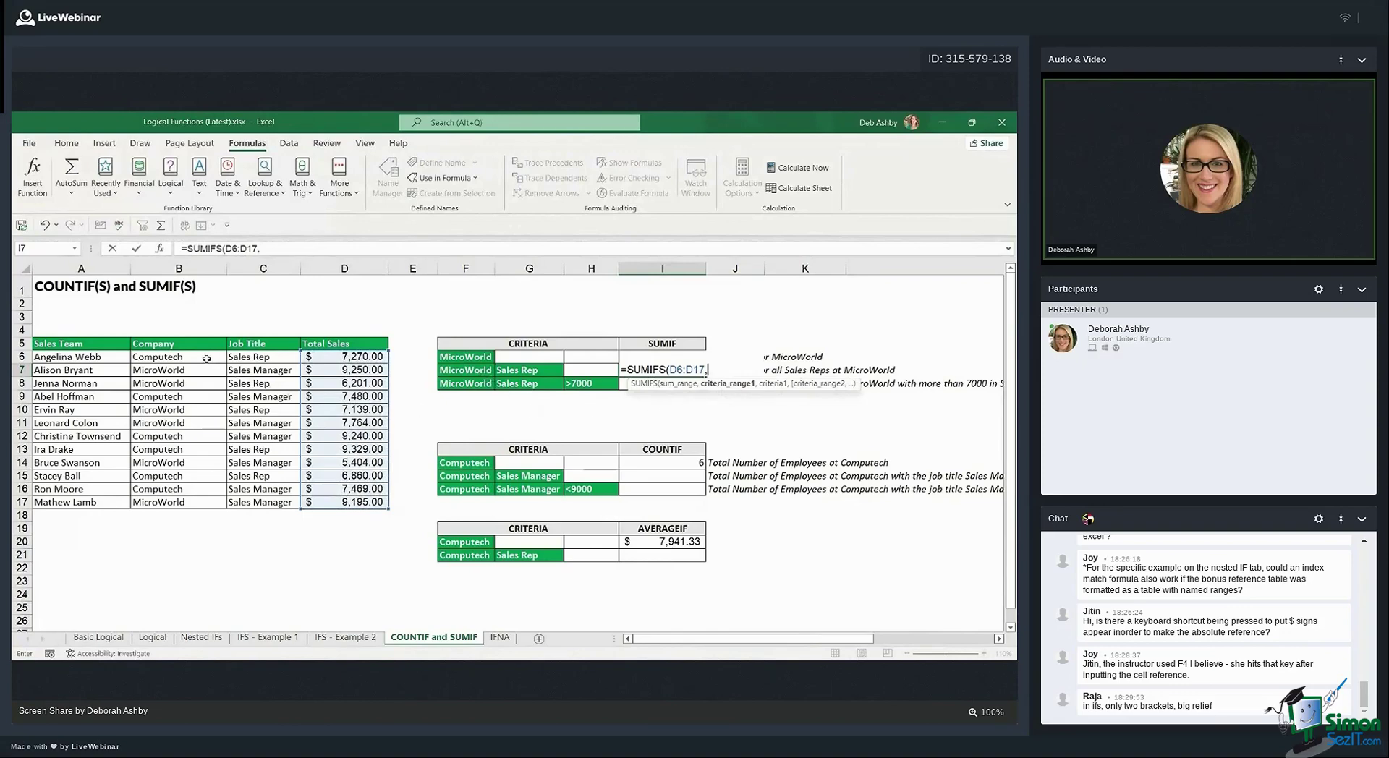
Complete the I7 SUMIFS formula with the company criterion B6:B17,F7 and the job title criterion C6:C17,G7
drag(206, 359, 212, 504)
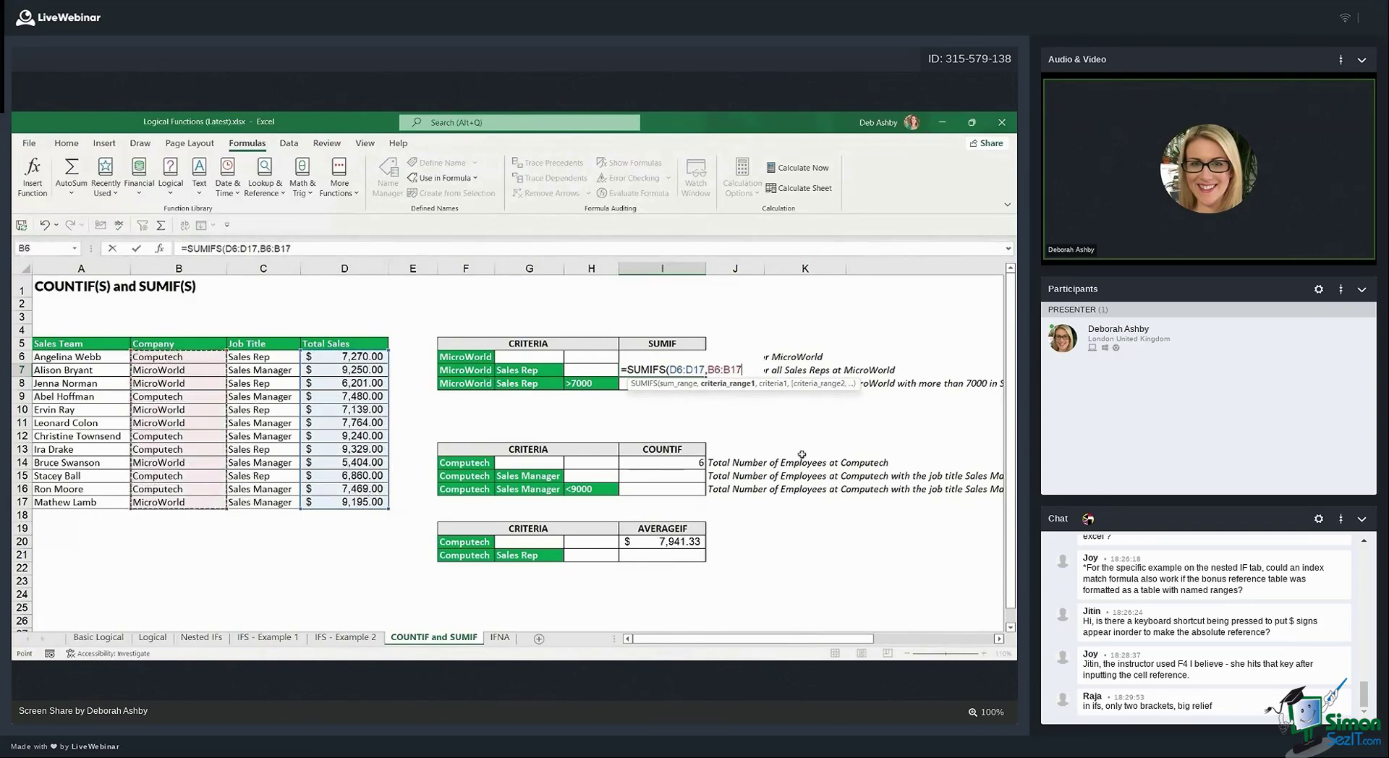
text(,)
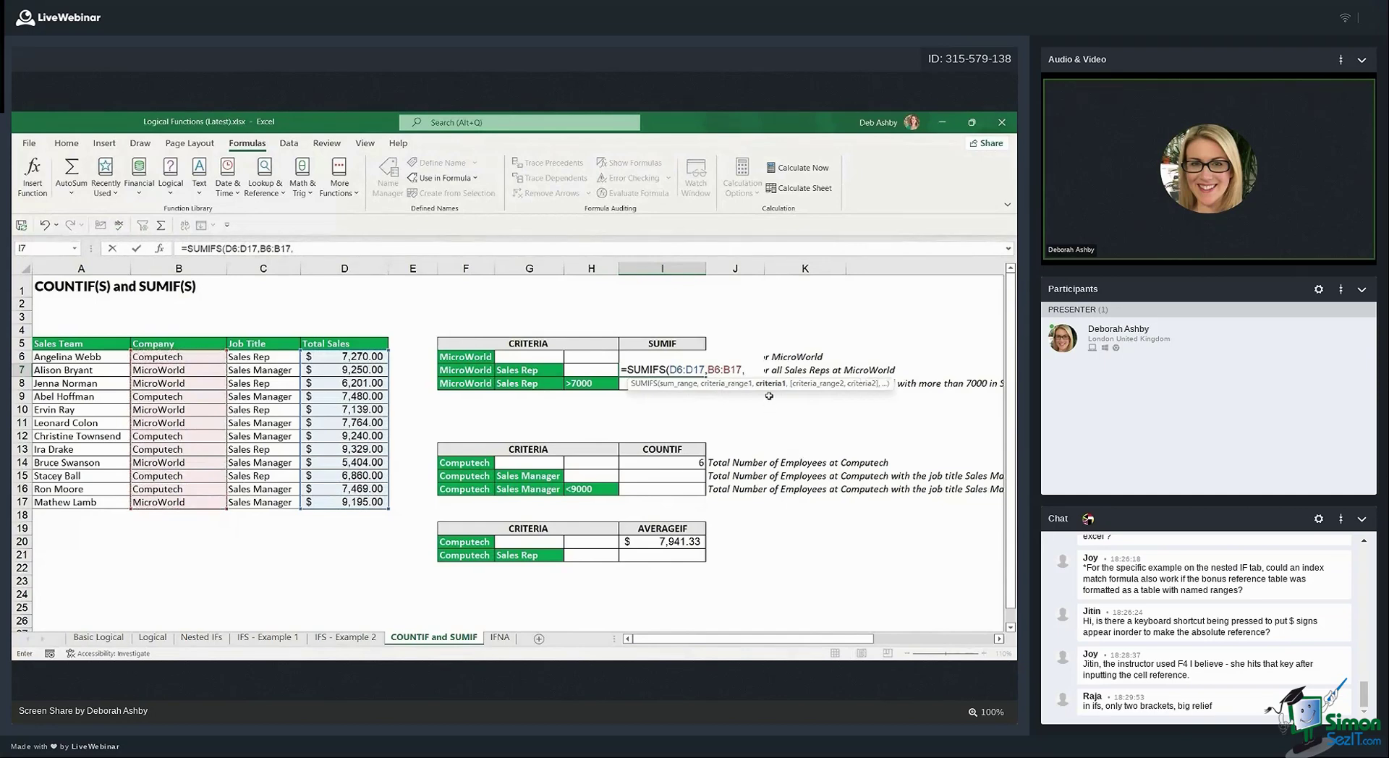
click(466, 369)
text(,)
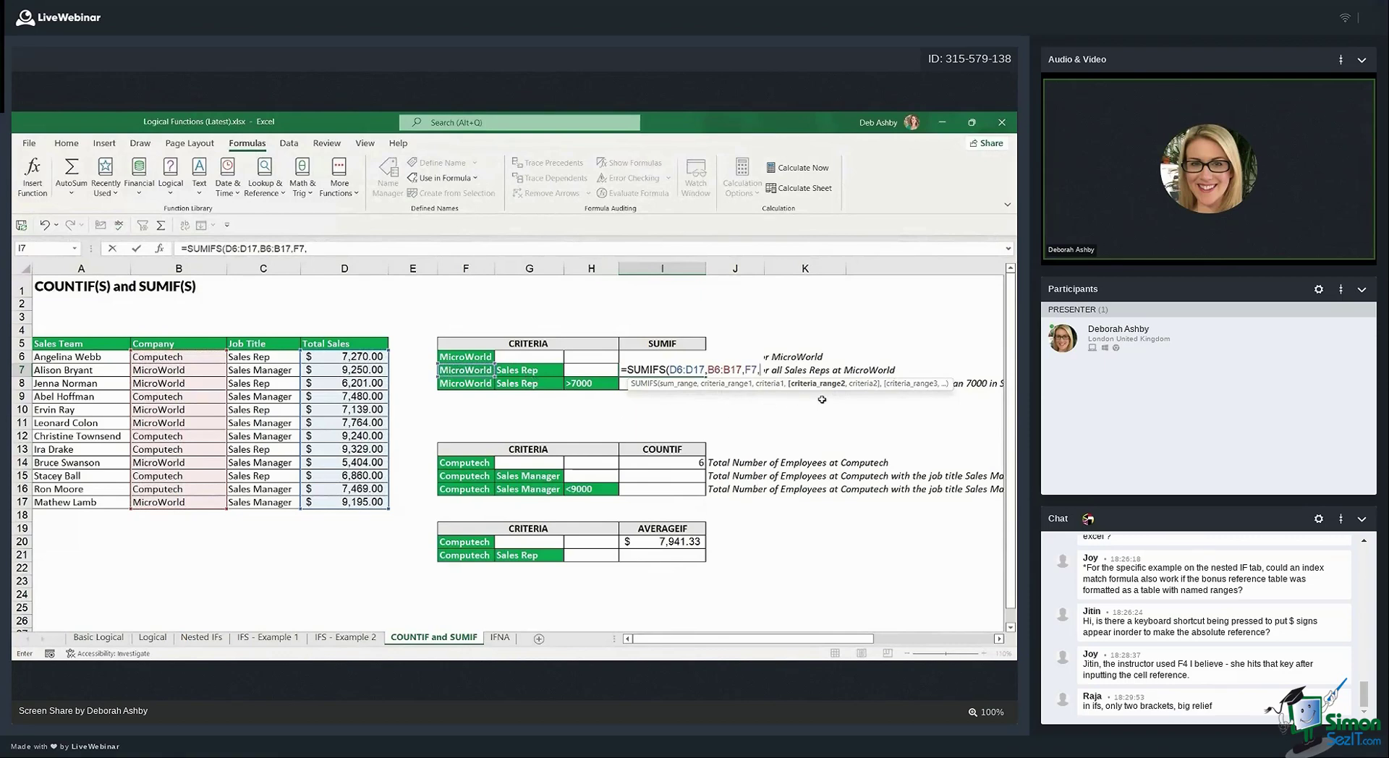
drag(259, 356, 265, 499)
text(,)
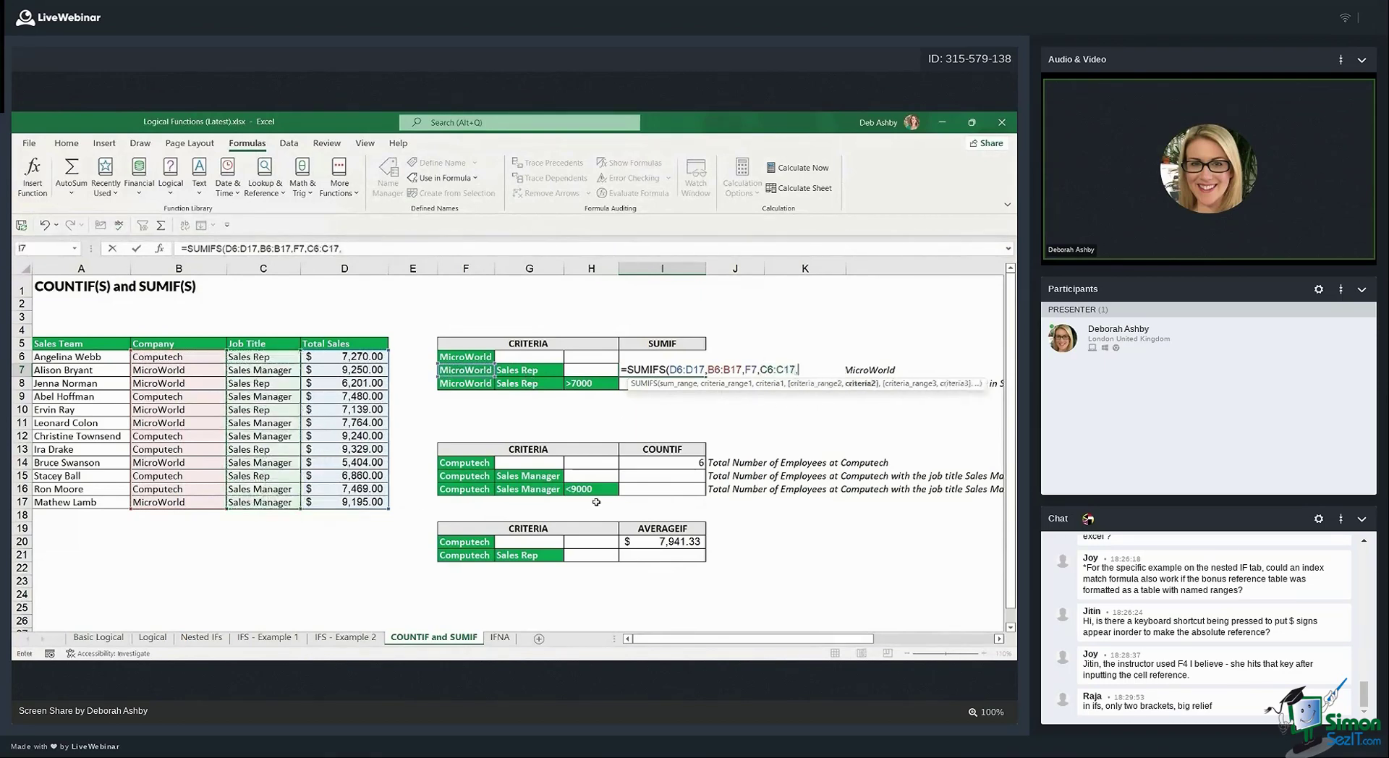
click(527, 372)
text())
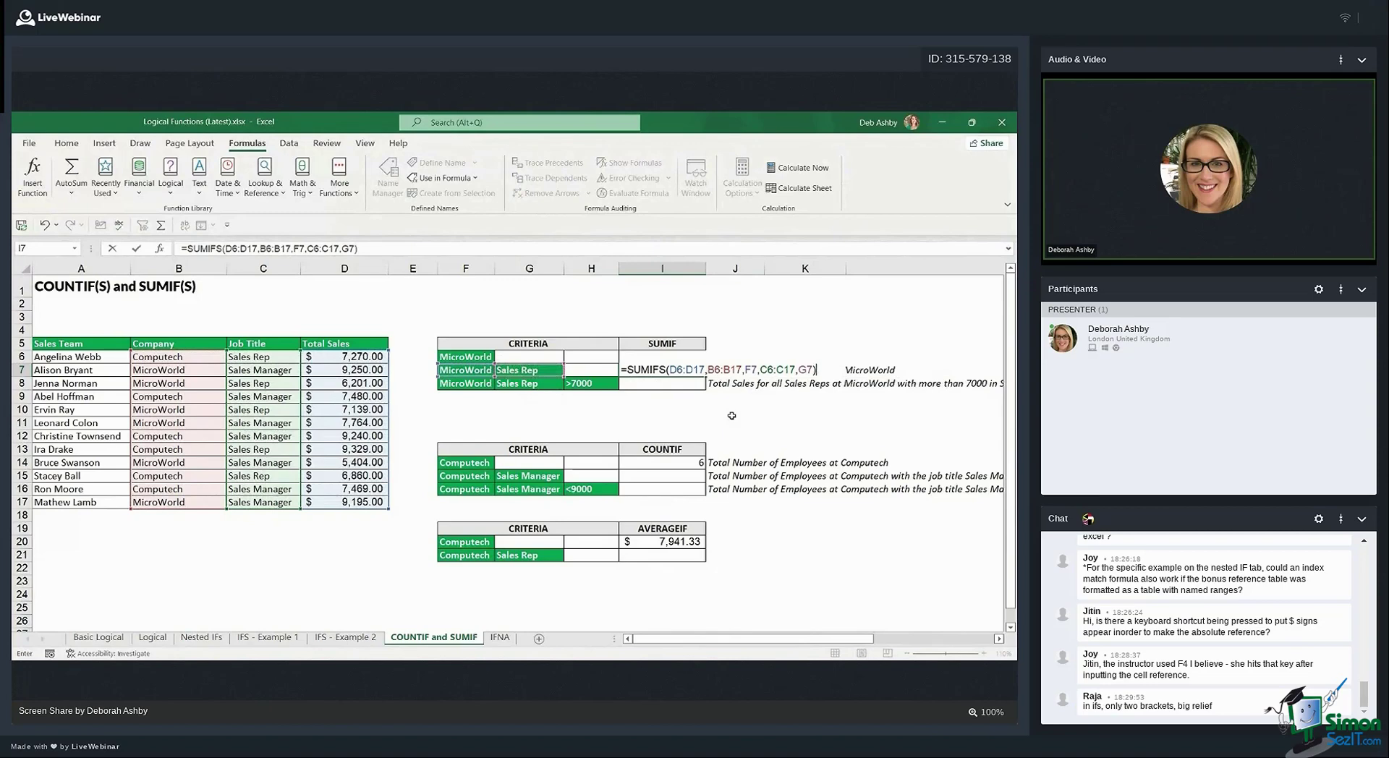
key(Return)
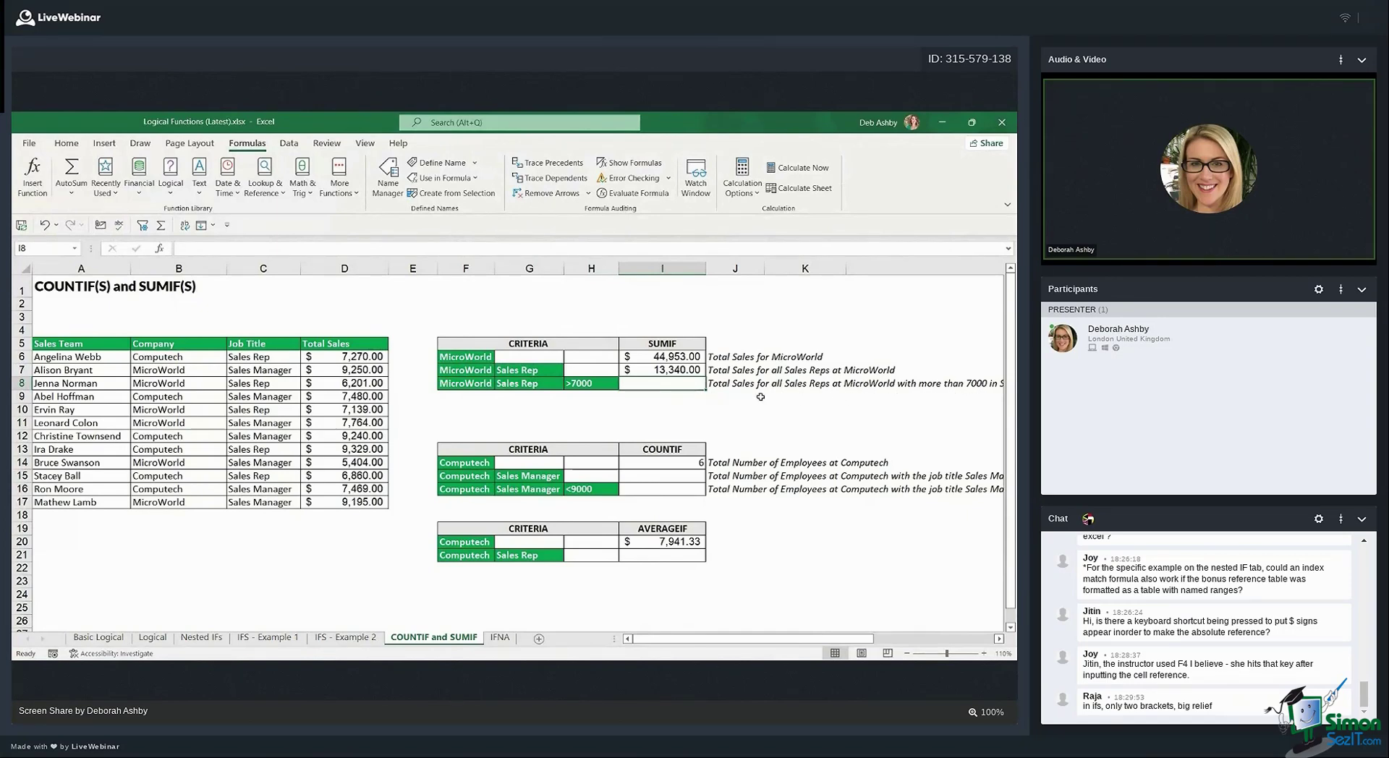
Start a SUMIFS formula in I8 with sum range D6:D17 and the company criterion B6:B17,F8
text(=SUMIFS)
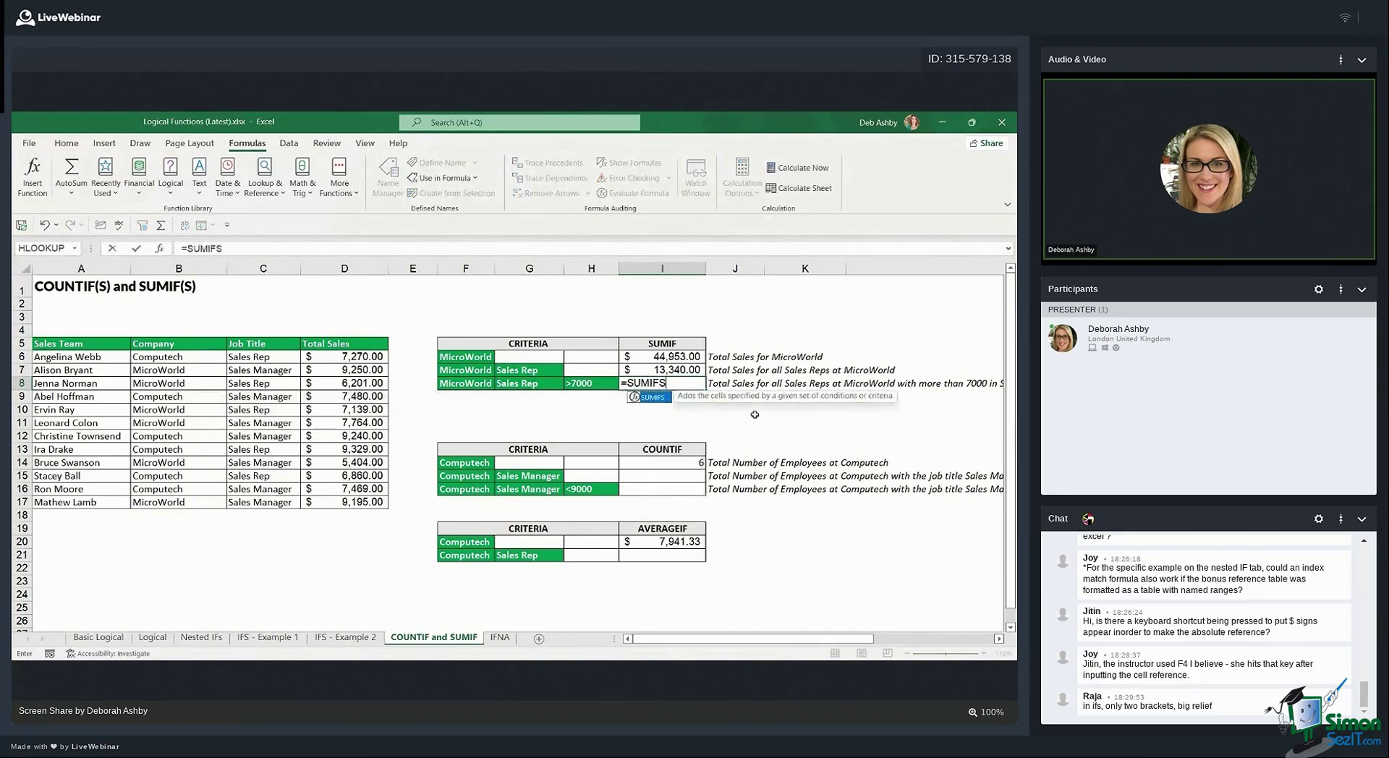
text(()
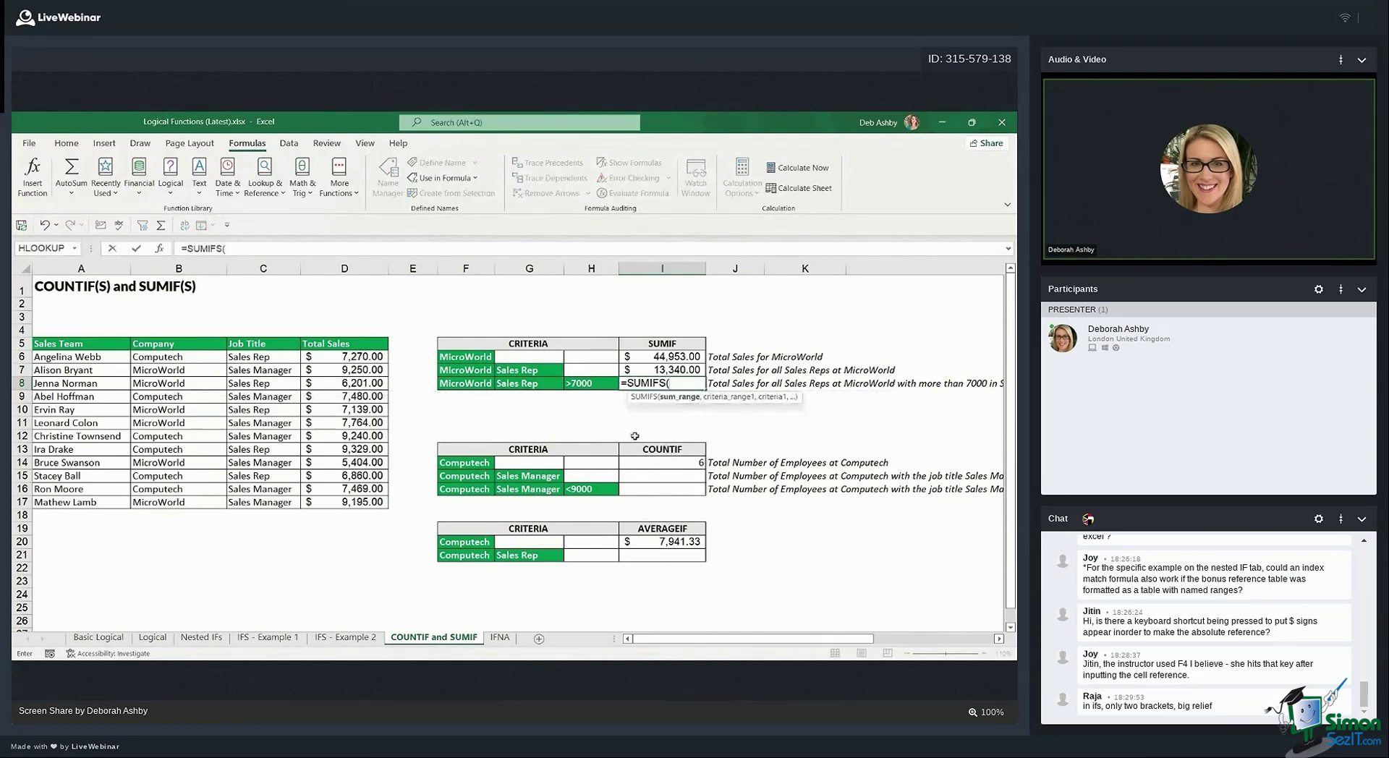
drag(341, 359, 348, 502)
text(,)
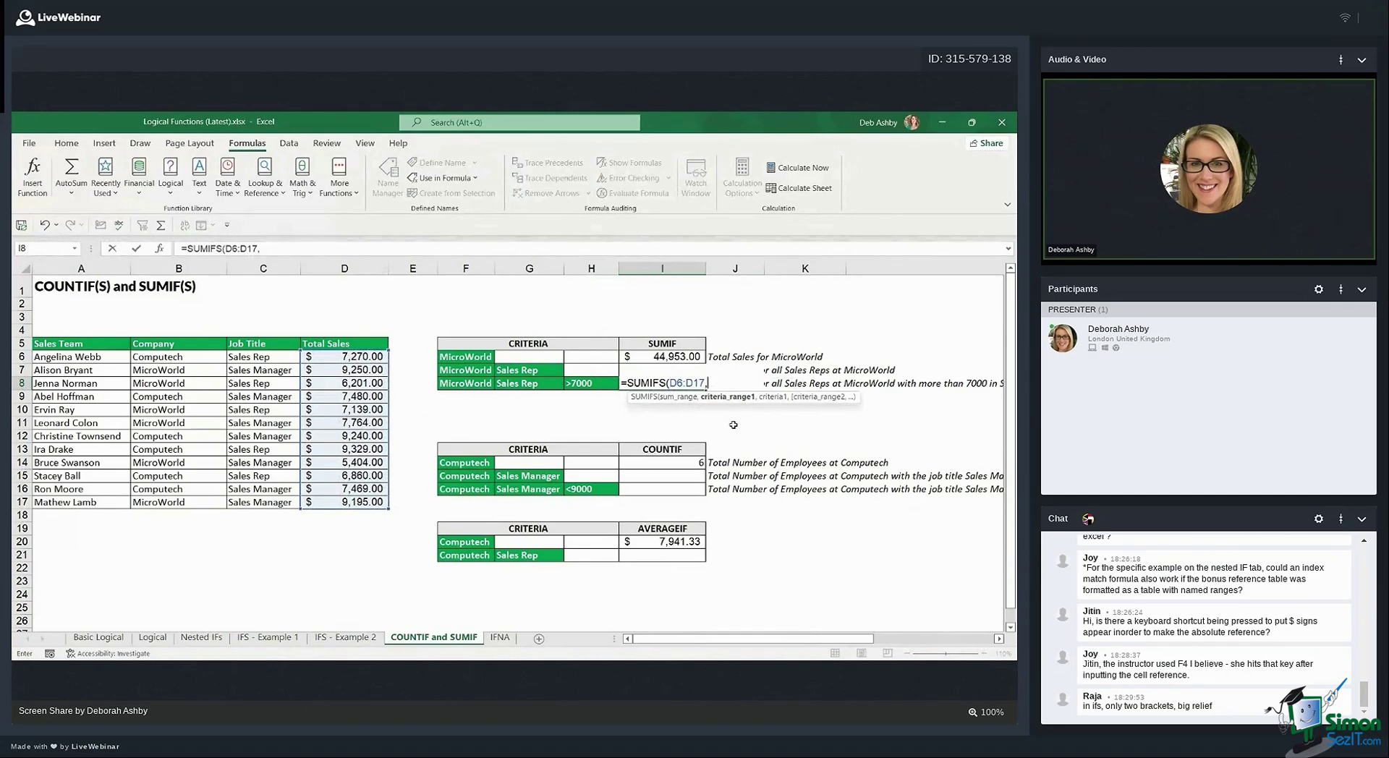
drag(159, 357, 161, 502)
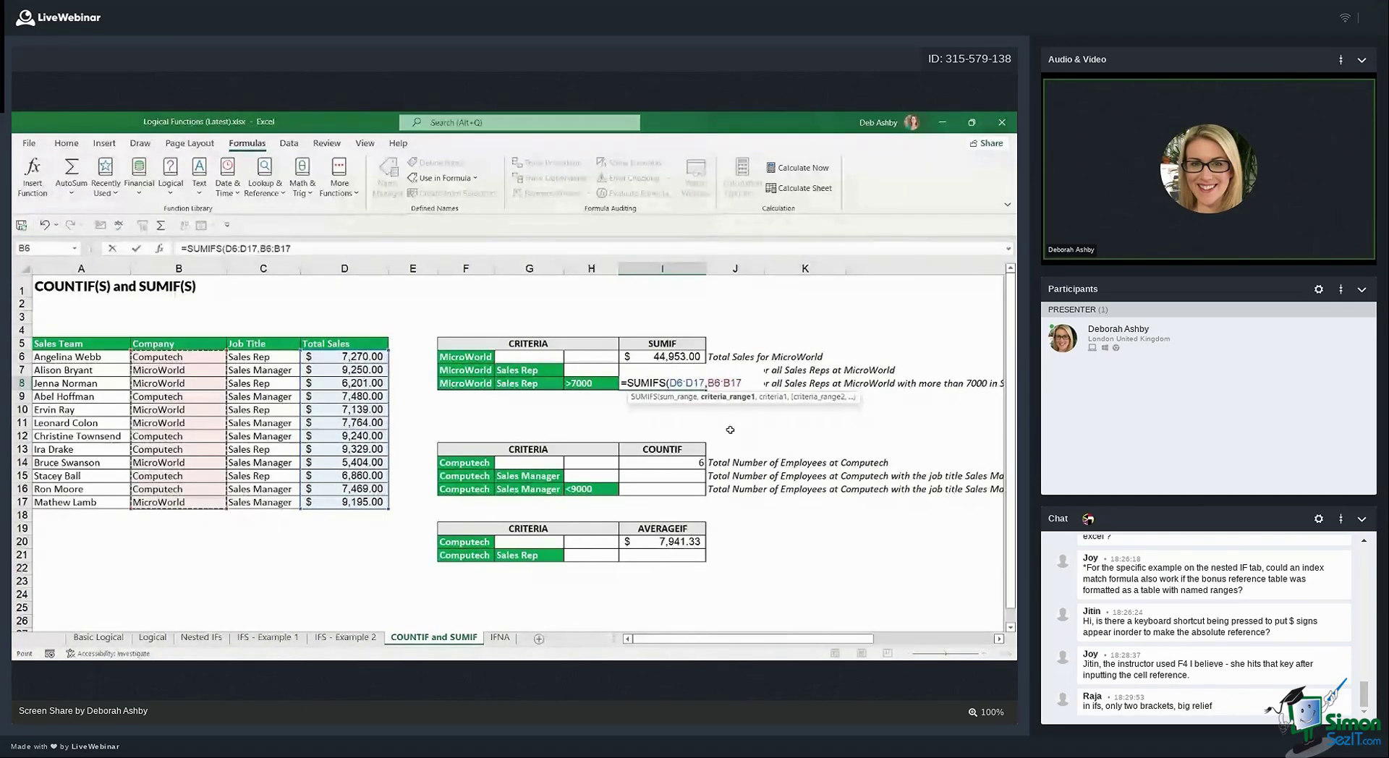
text(,)
click(490, 390)
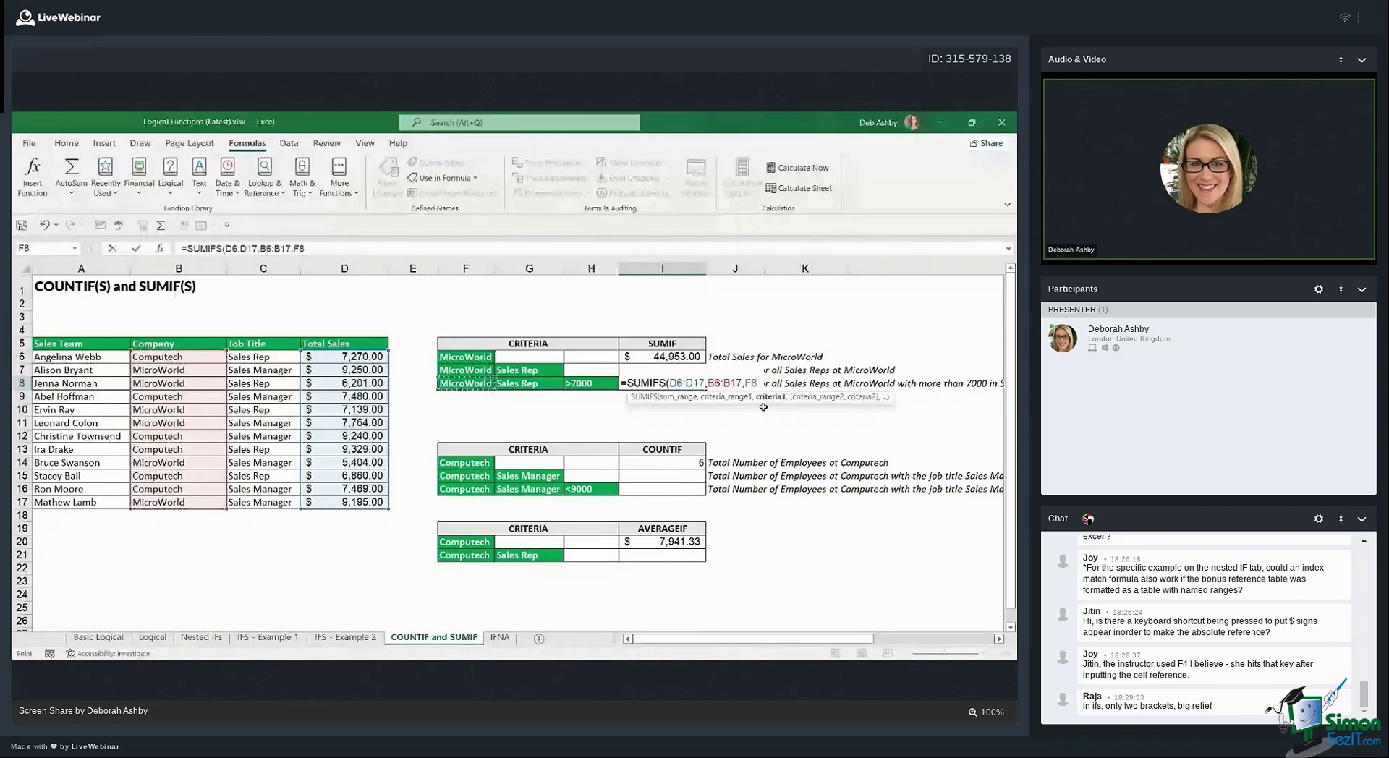
text(,)
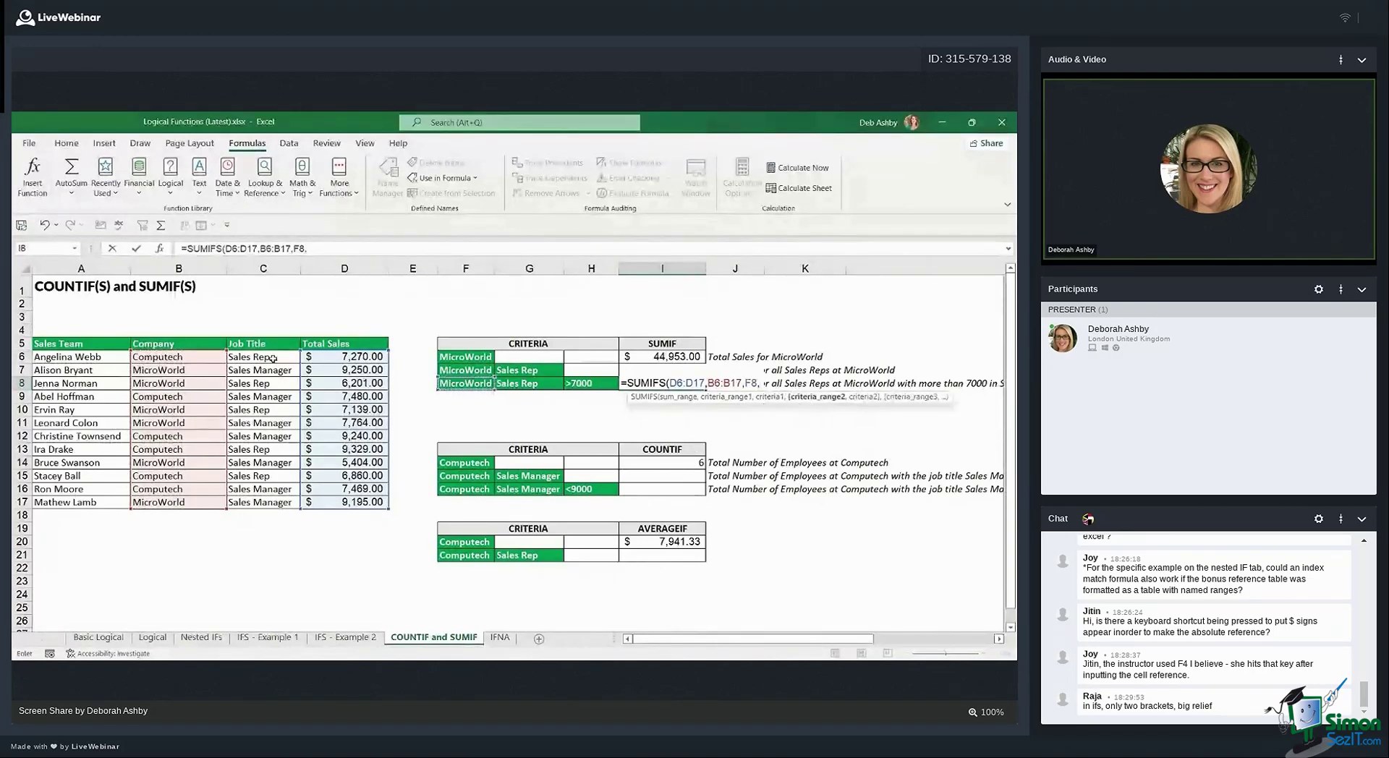
Add the job title criterion C6:C17,G8 and the third criteria range D6:D17 to the SUMIFS formula in I8
drag(273, 357, 263, 502)
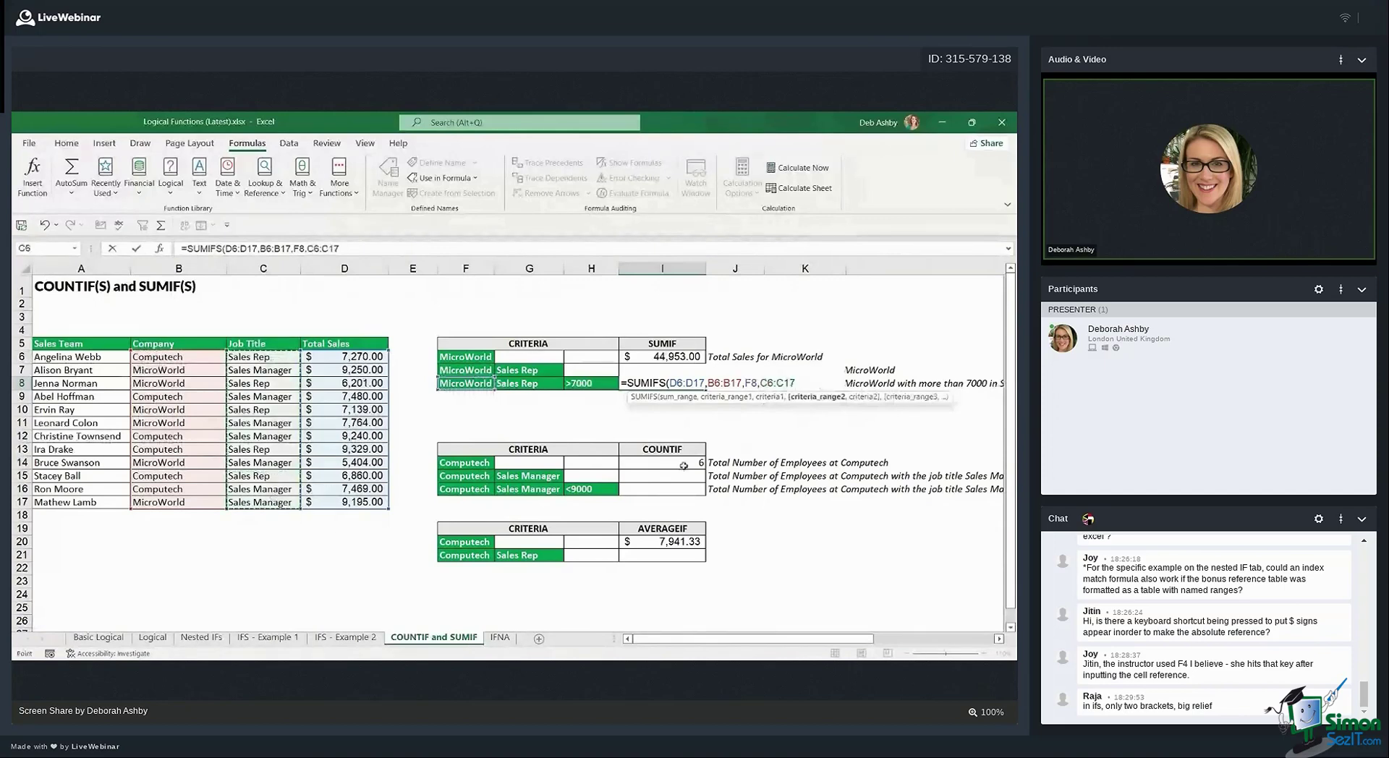
text(,)
click(525, 383)
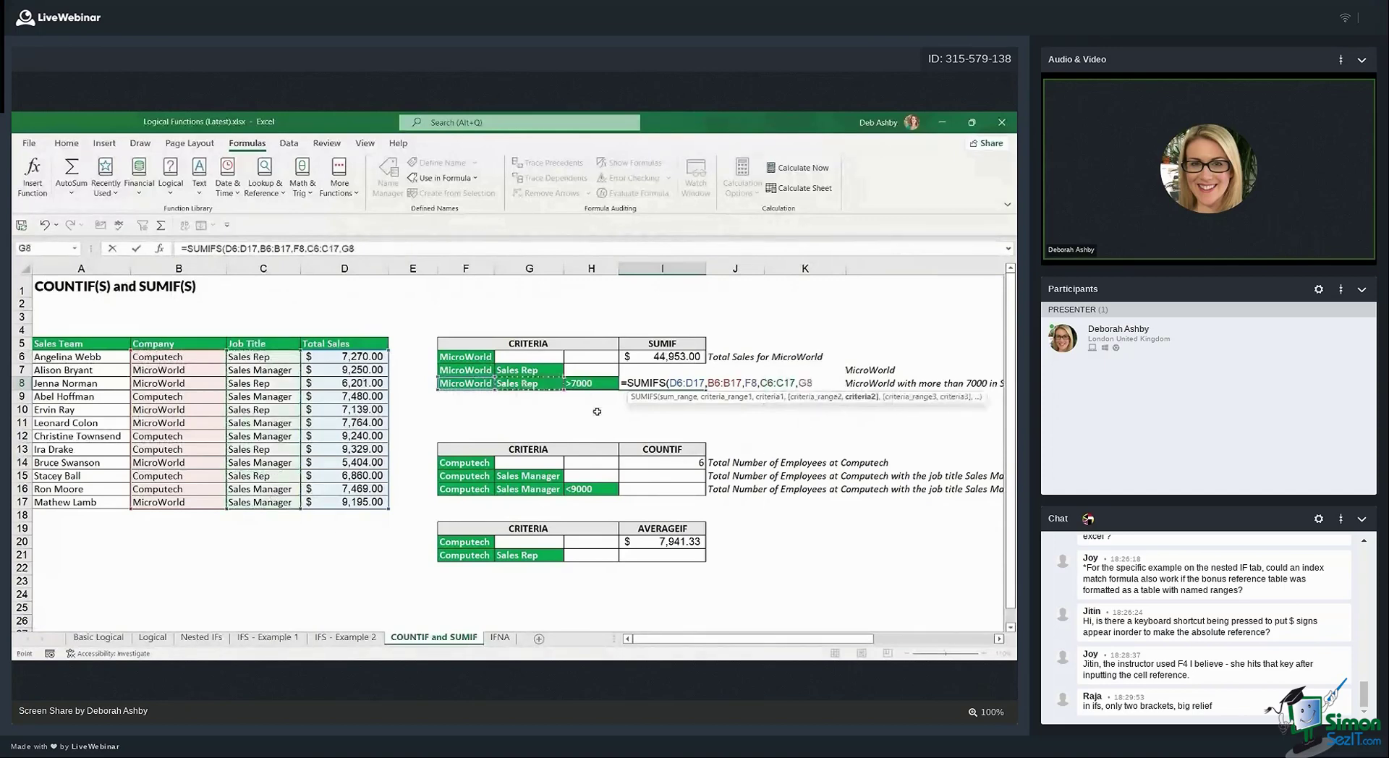
text(,)
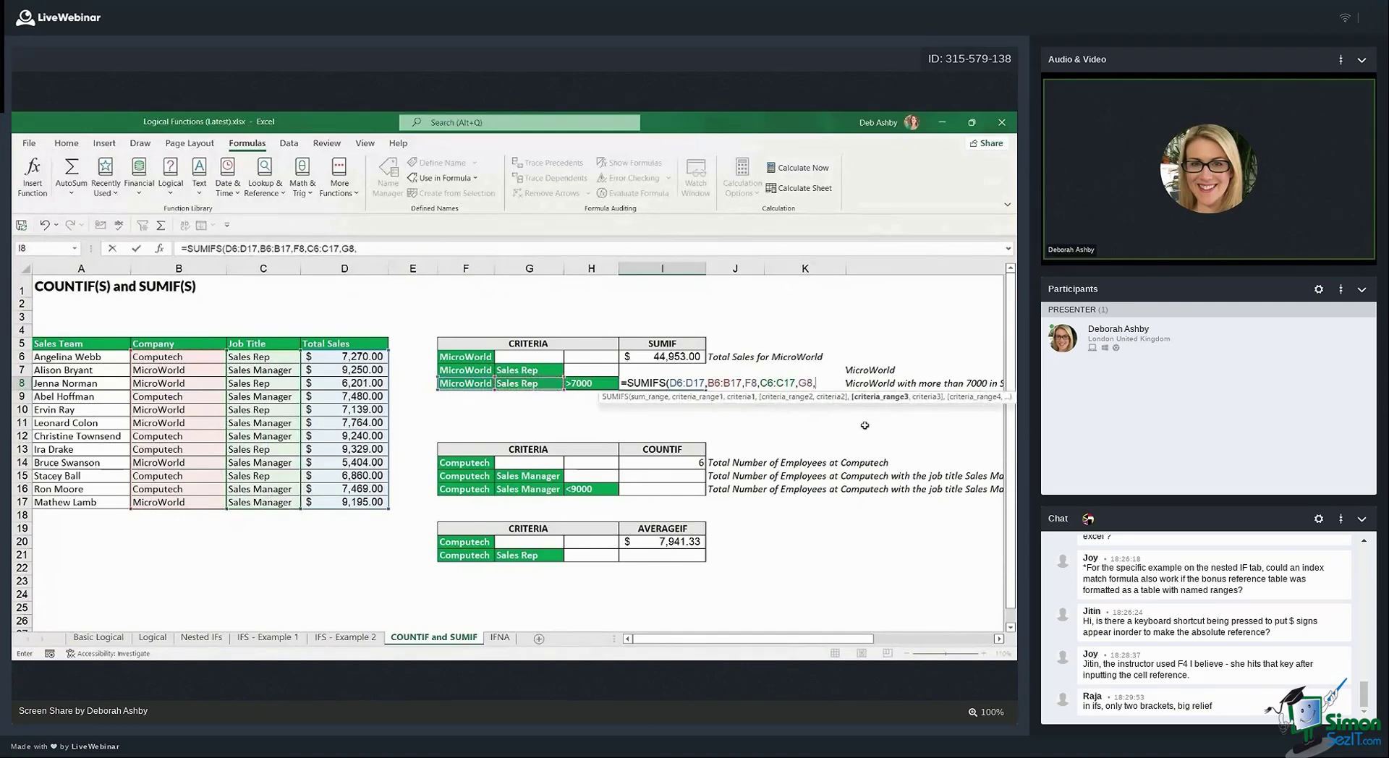
drag(361, 358, 362, 504)
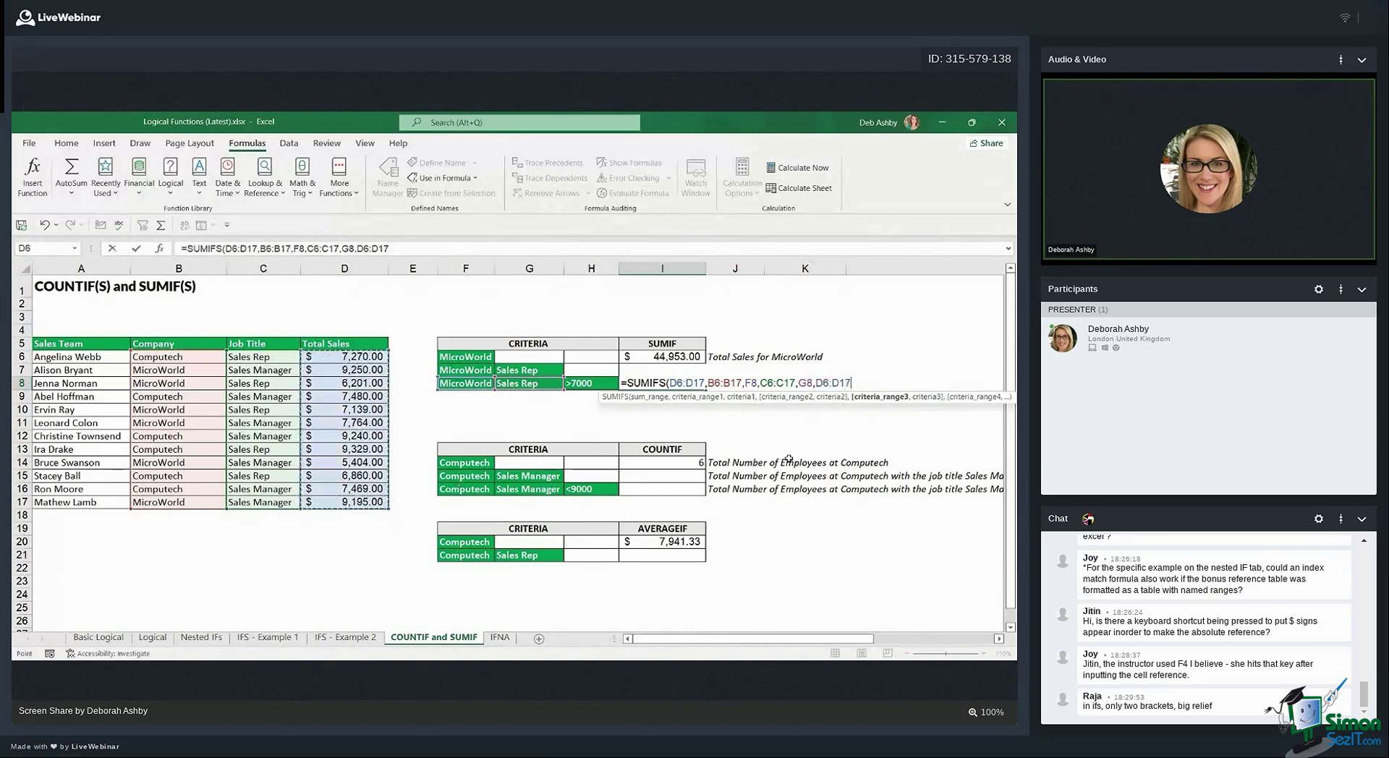
text(,)
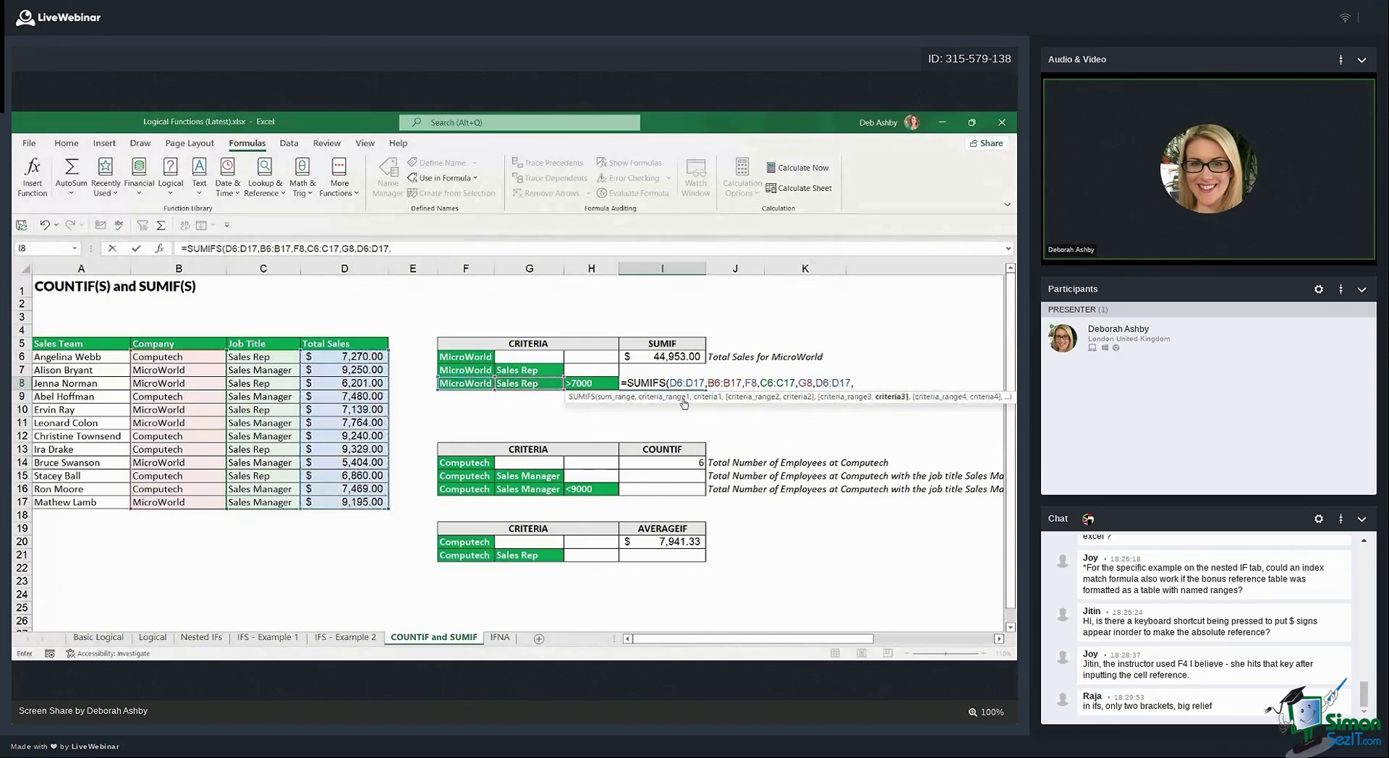
Try the literal value >7000 instead of a cell reference as the third criterion in the I8 SUMIFS formula
click(576, 383)
key(BackSpace)
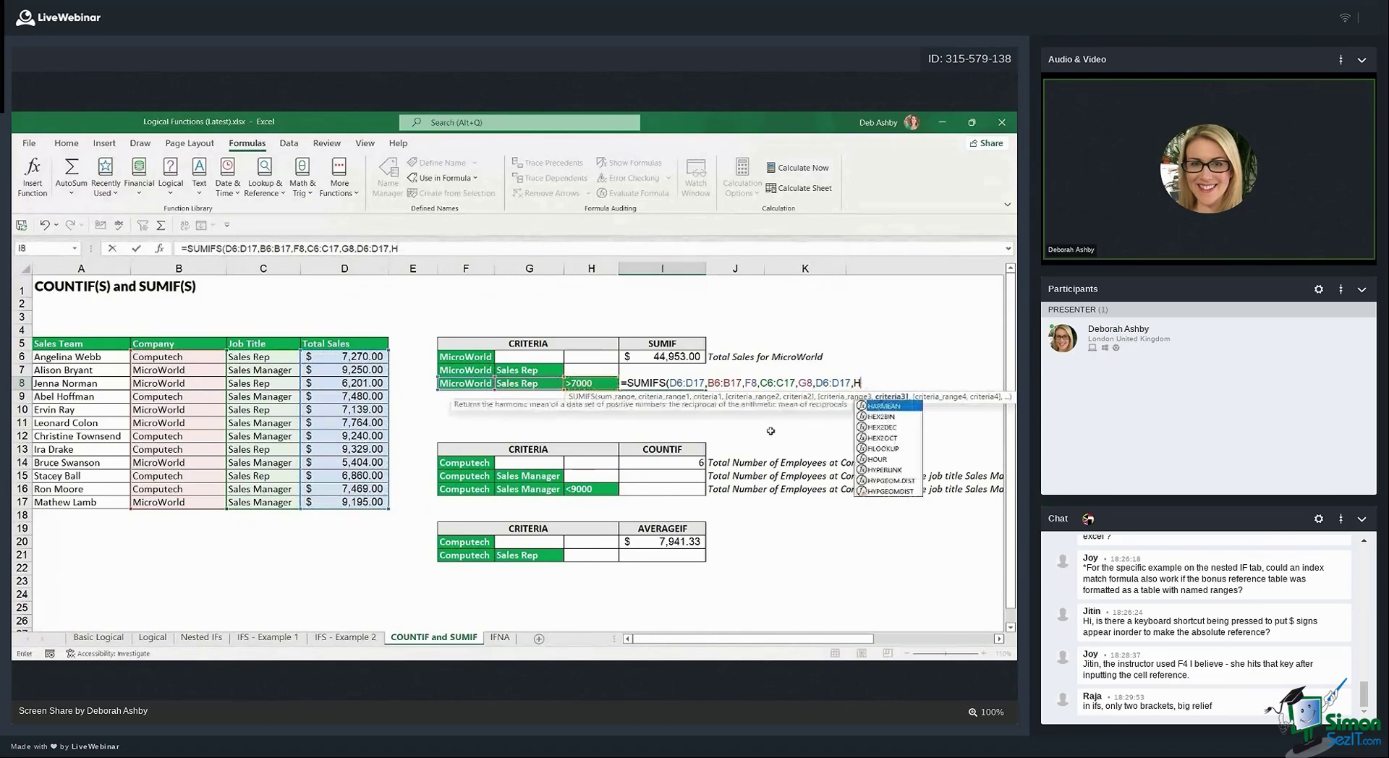
key(BackSpace)
text(>700)
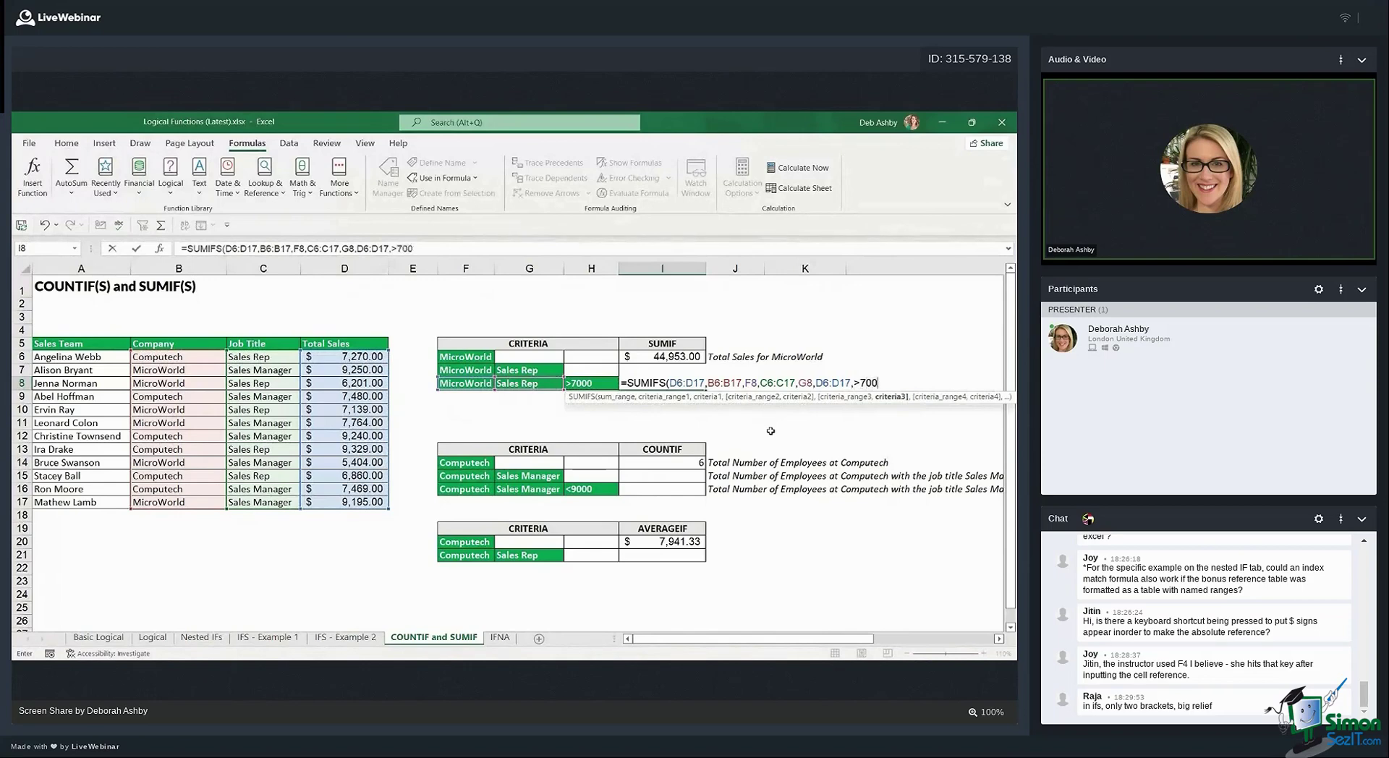
text(0)
key(BackSpace)
key(BackSpace)
key(BackSpace)
key(BackSpace)
key(BackSpace)
Complete the I8 SUMIFS formula with H8 as the third criterion and review the entered formula
click(599, 384)
key(Return)
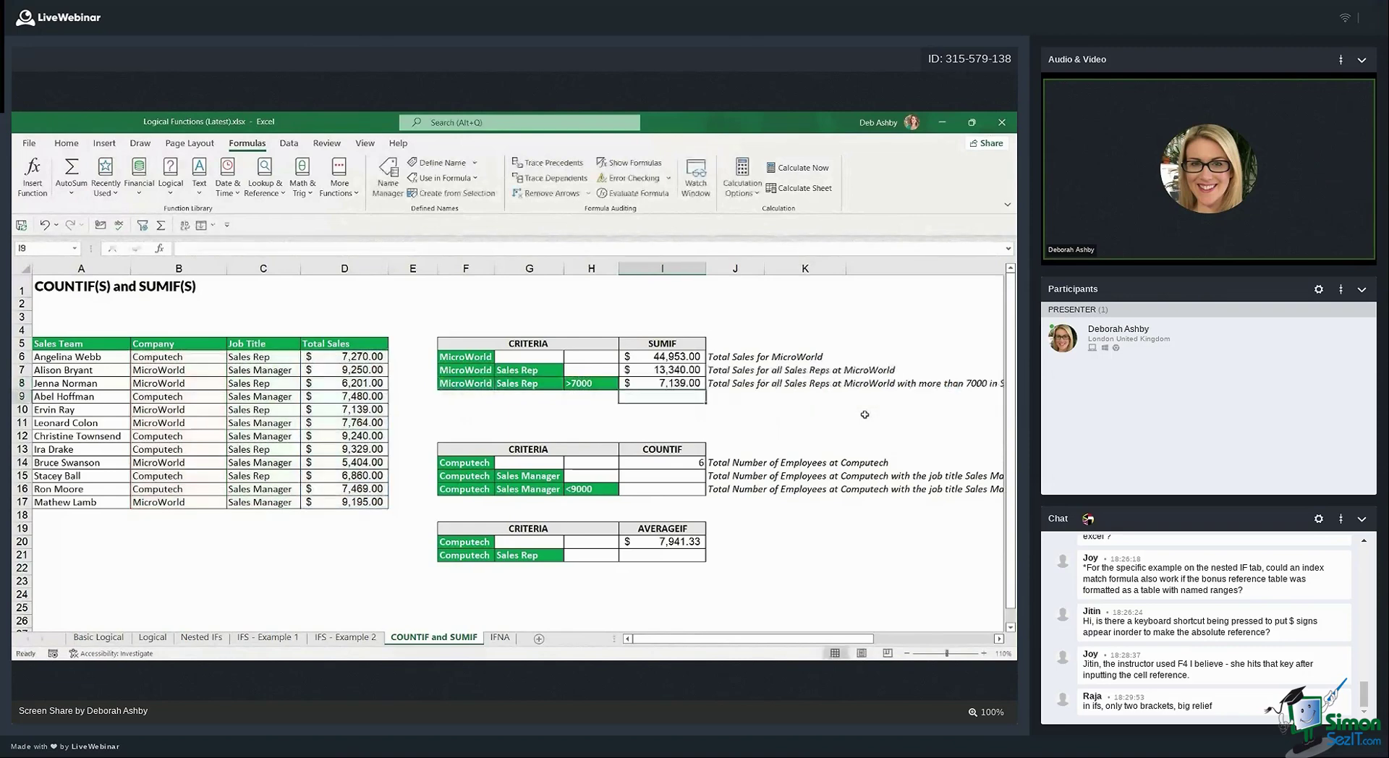
click(683, 383)
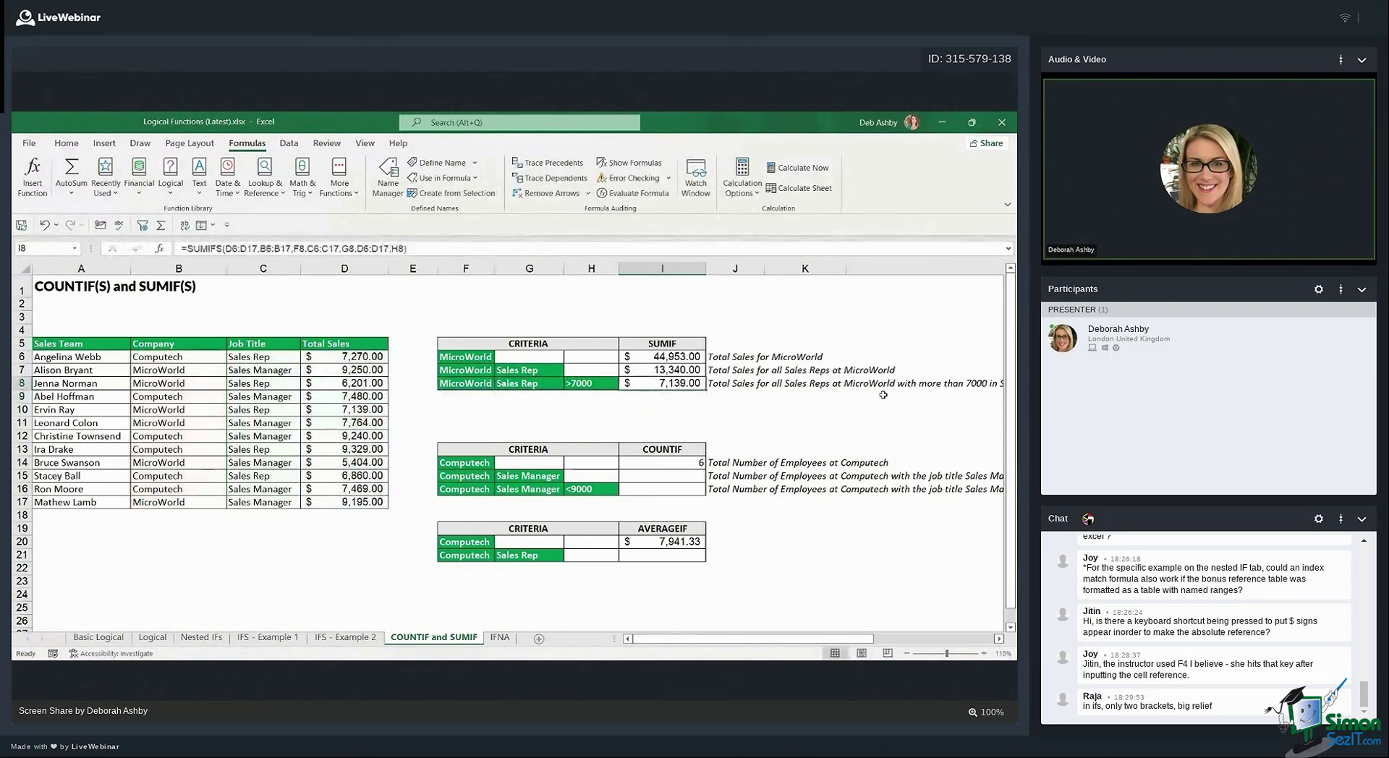
click(891, 461)
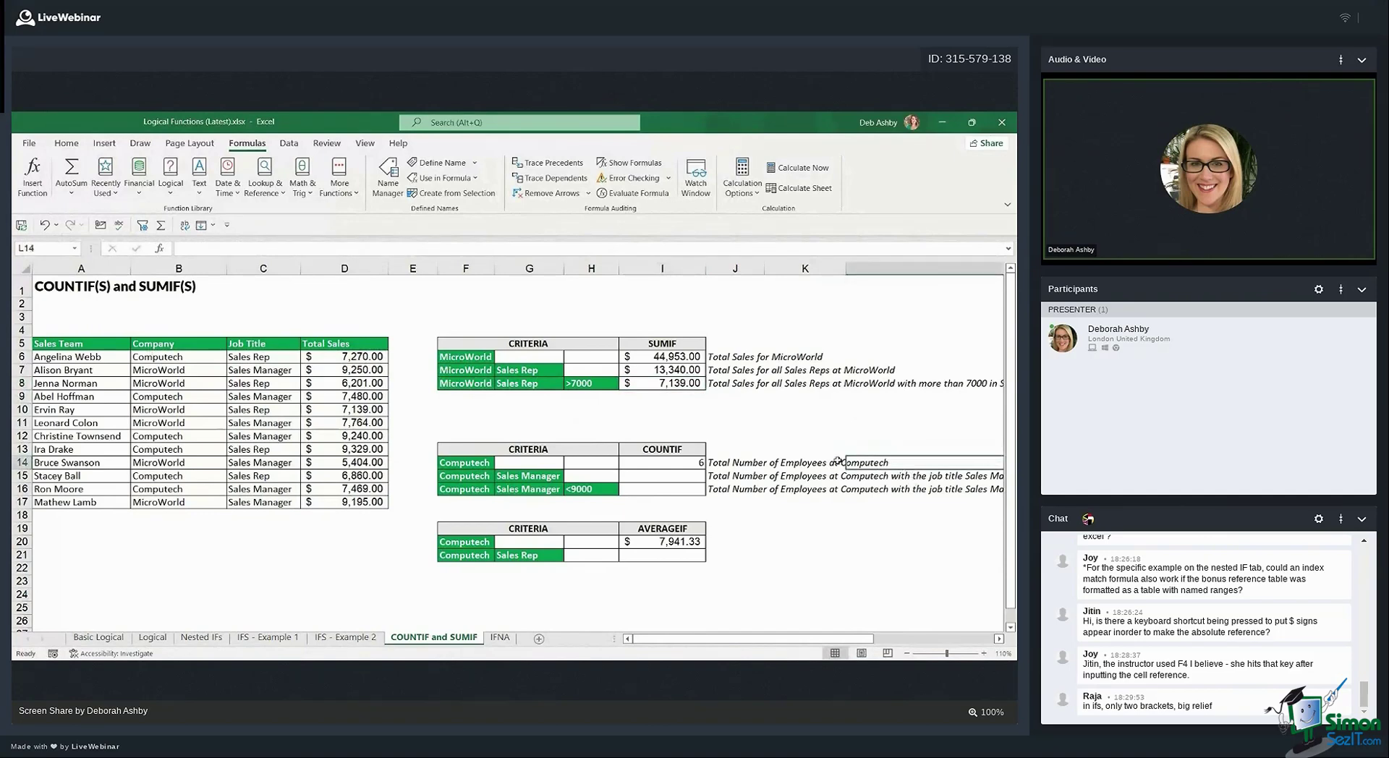
Start a COUNTIFS formula in I15 with the company criterion B6:B17,F15
scroll(837, 461, down, 1)
scroll(837, 460, down, 2)
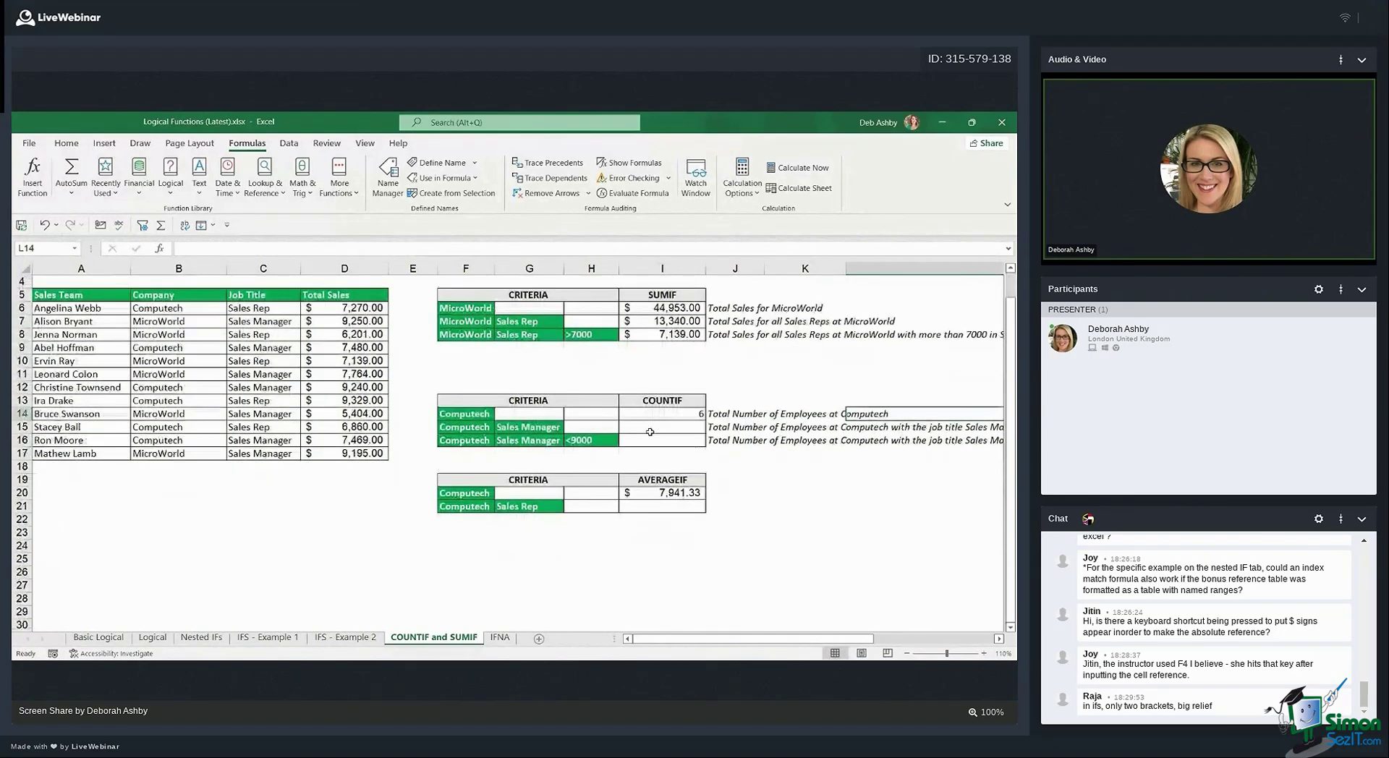
click(662, 427)
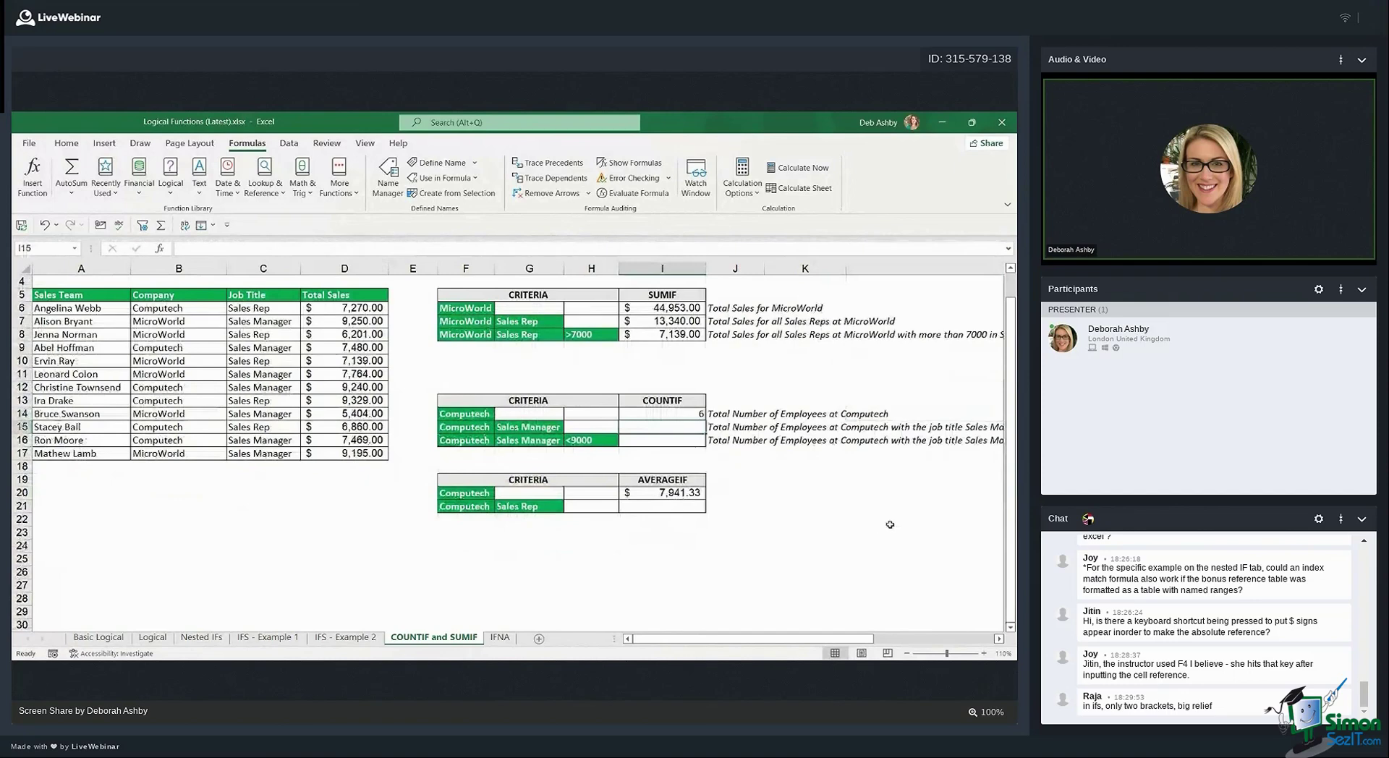
text(=C)
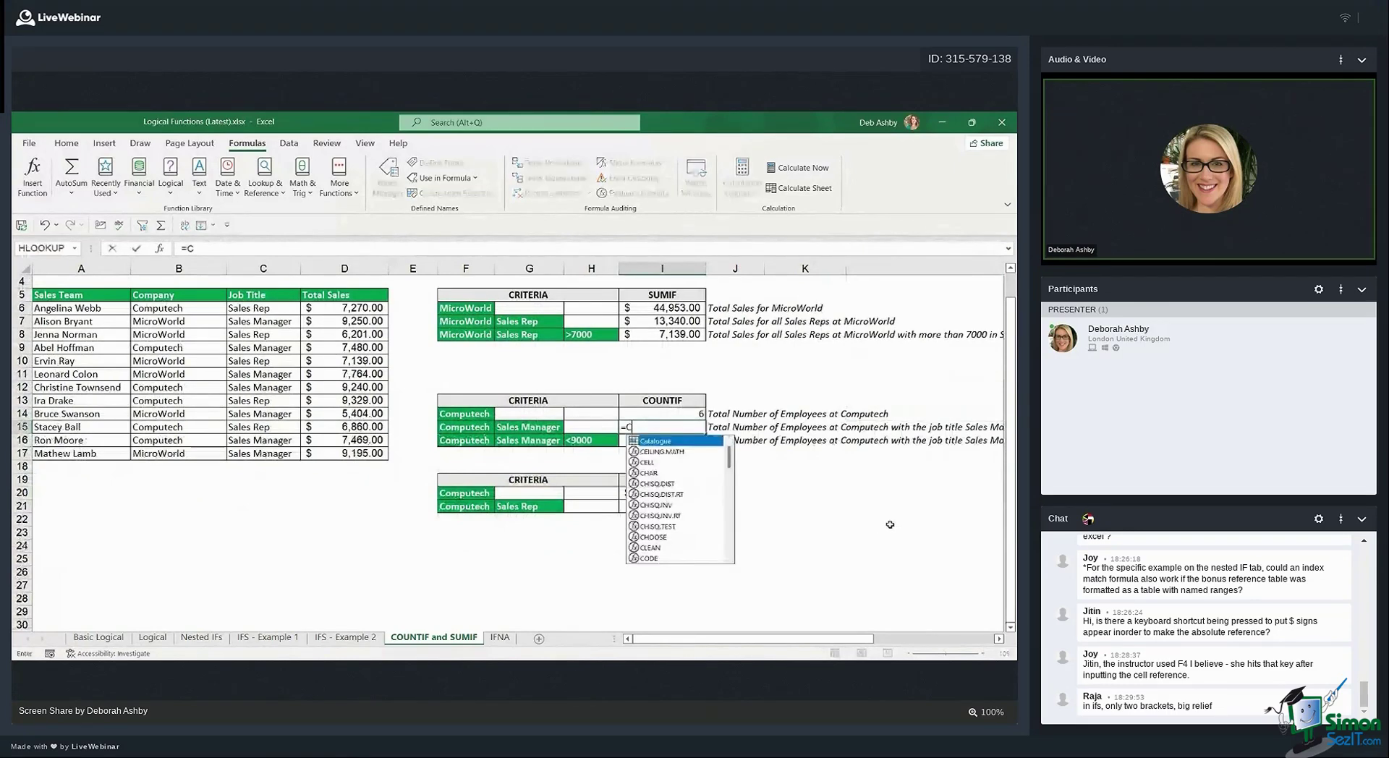
text(OUNTIFS()
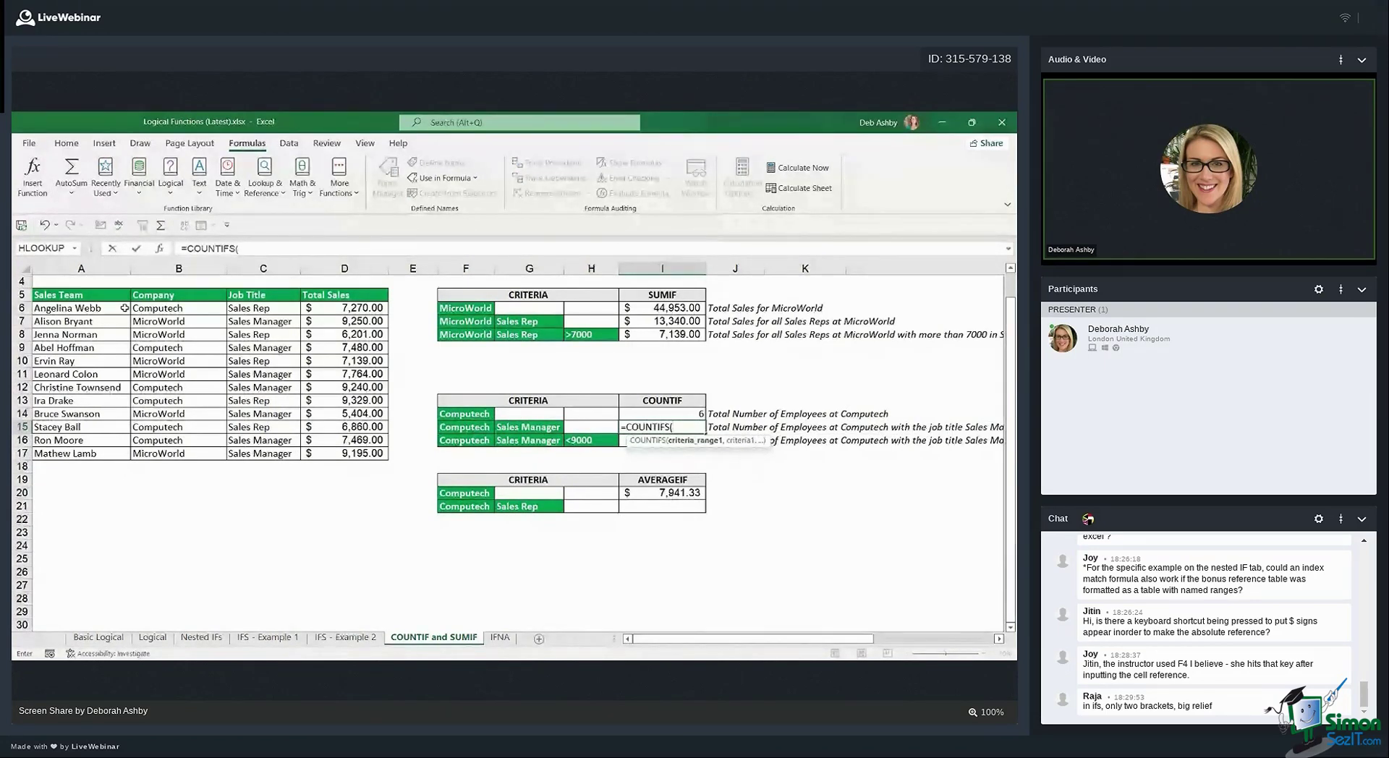
drag(133, 308, 169, 447)
text(,)
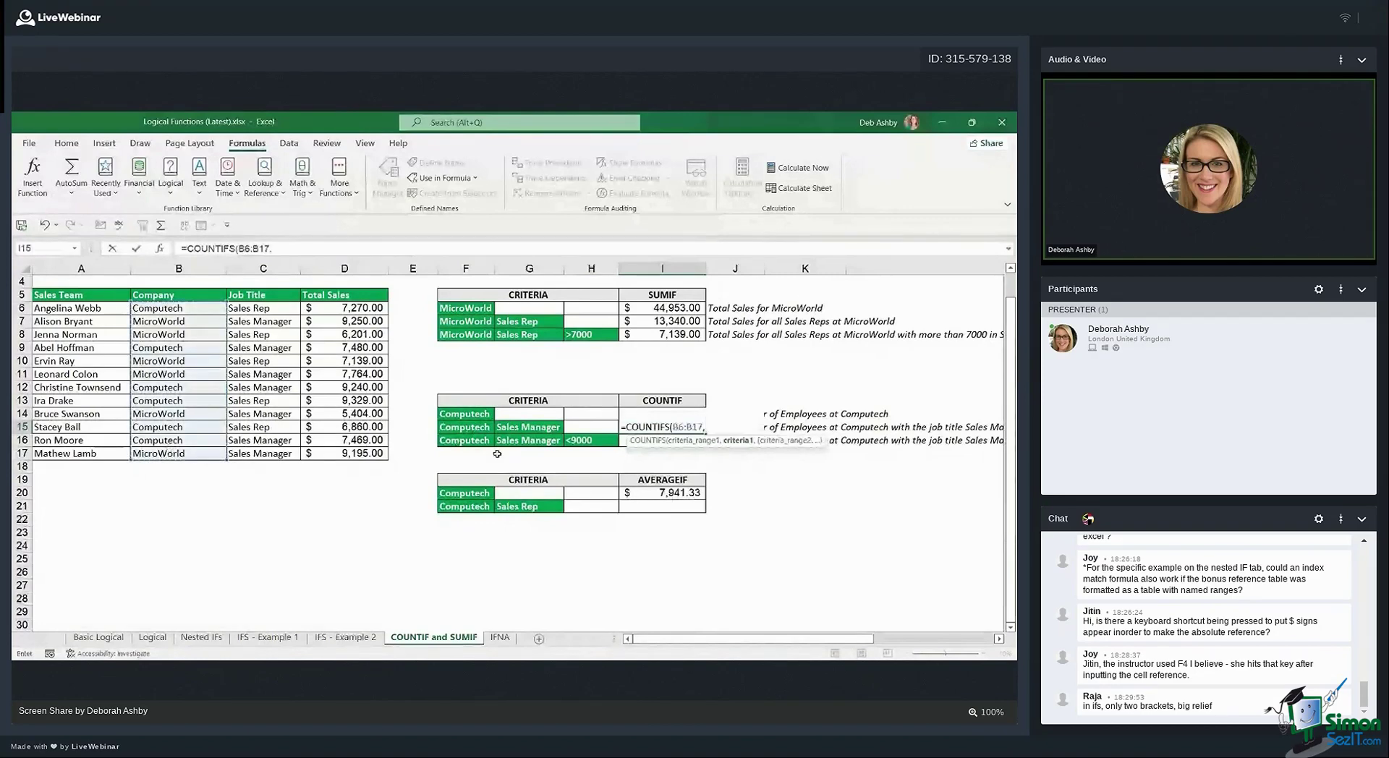
click(460, 429)
text(,)
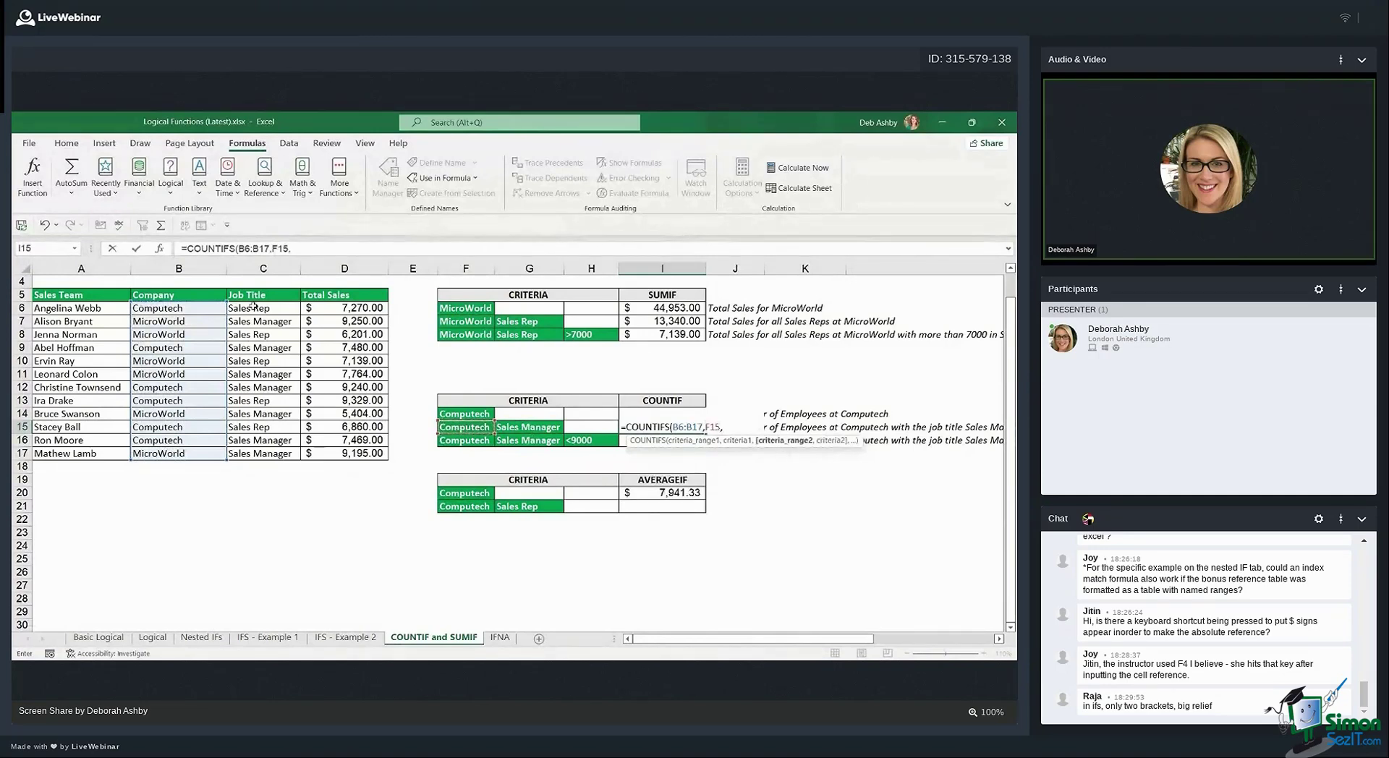
Complete the I15 COUNTIFS formula with the job title criterion C6:C17,G15
drag(254, 305, 260, 453)
text(,)
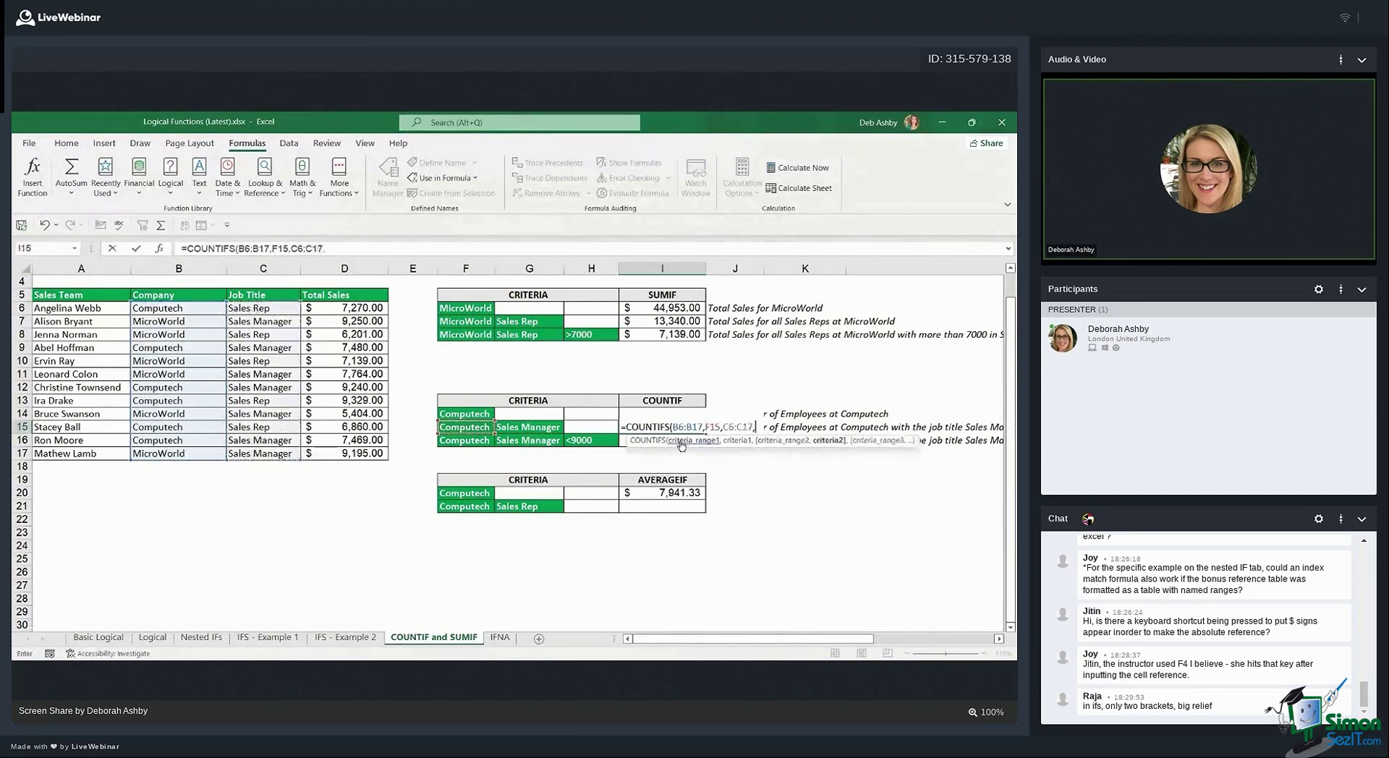
click(528, 427)
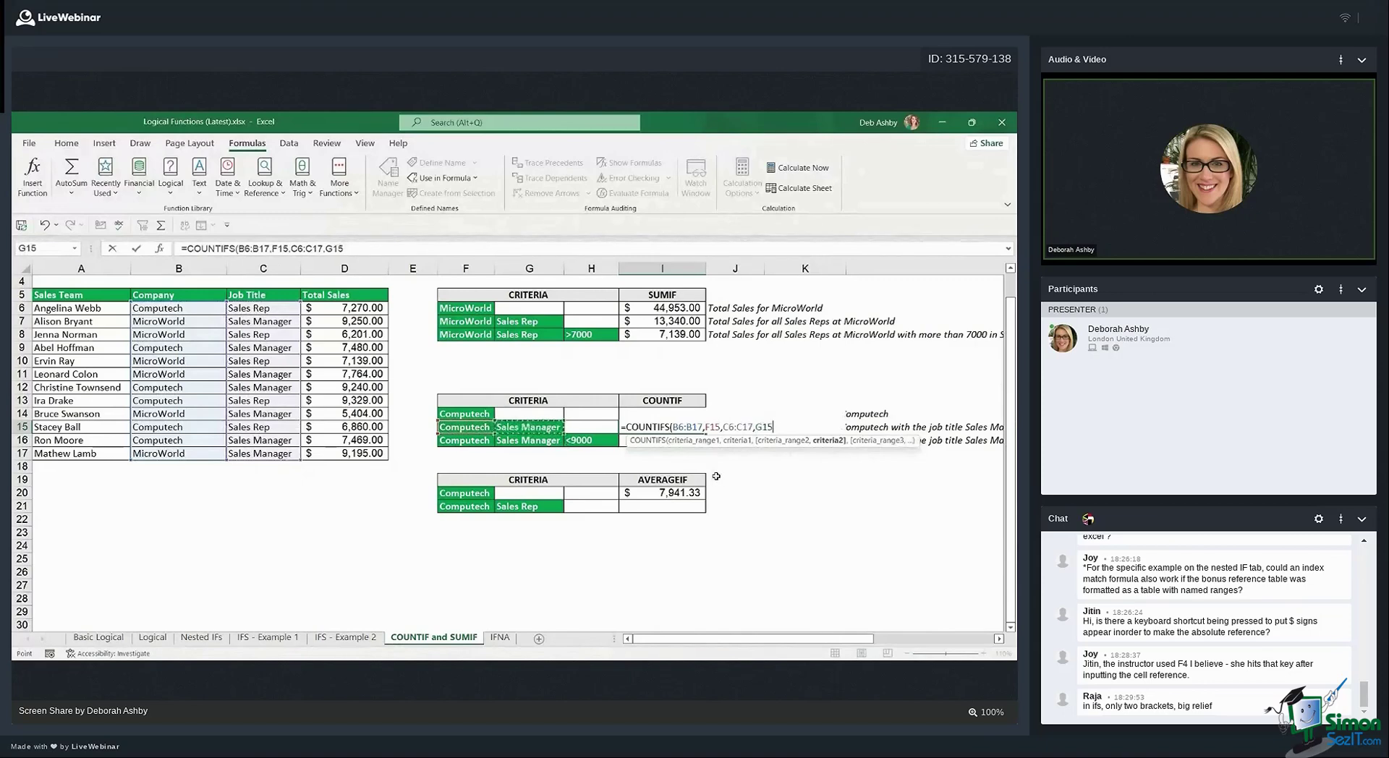
text())
key(Return)
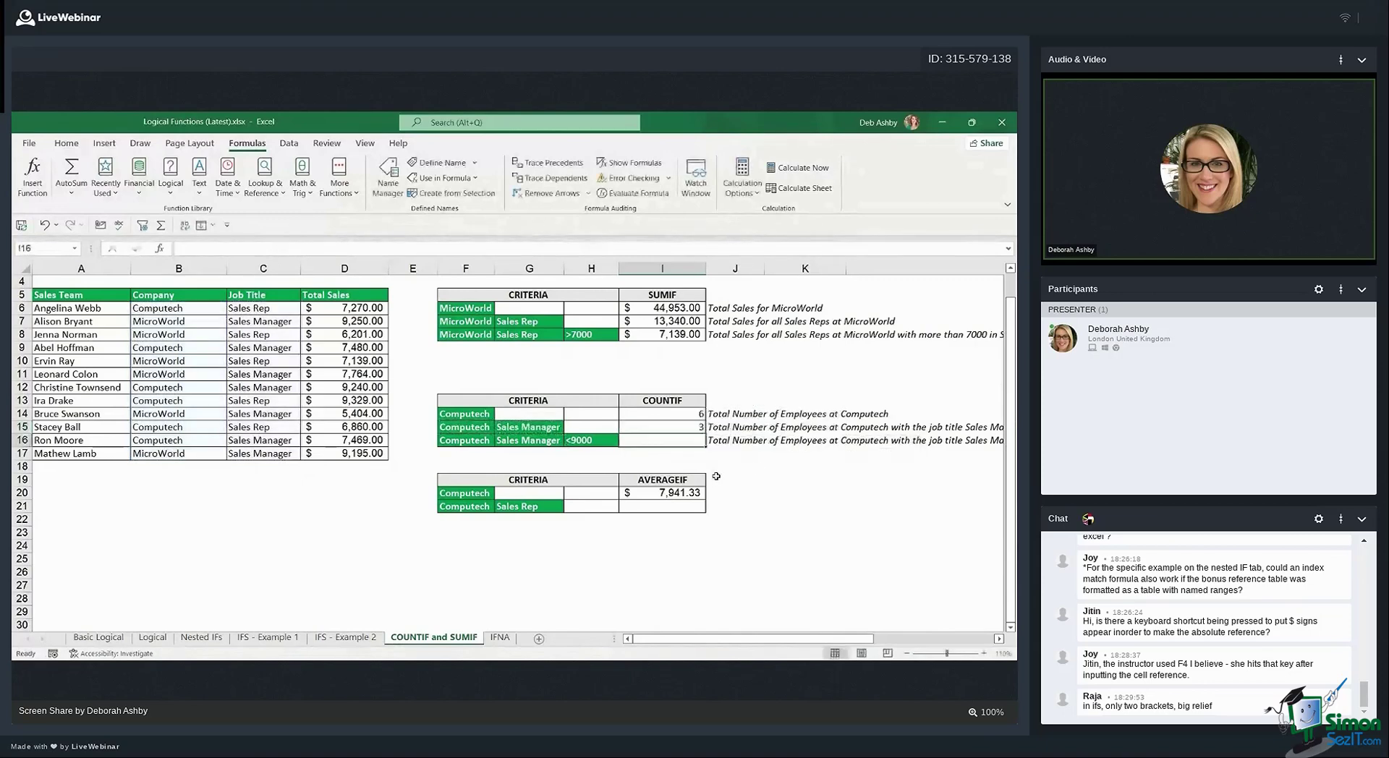
click(753, 466)
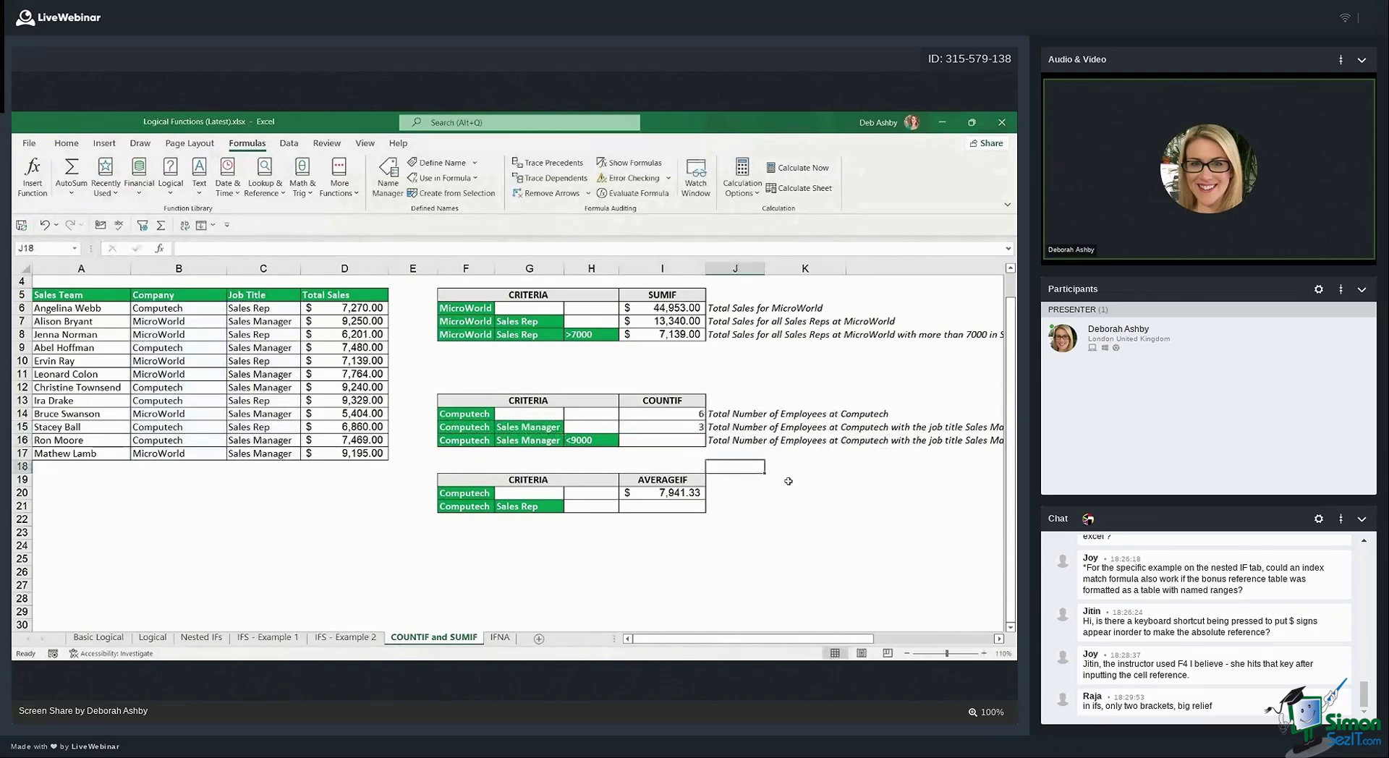
click(789, 481)
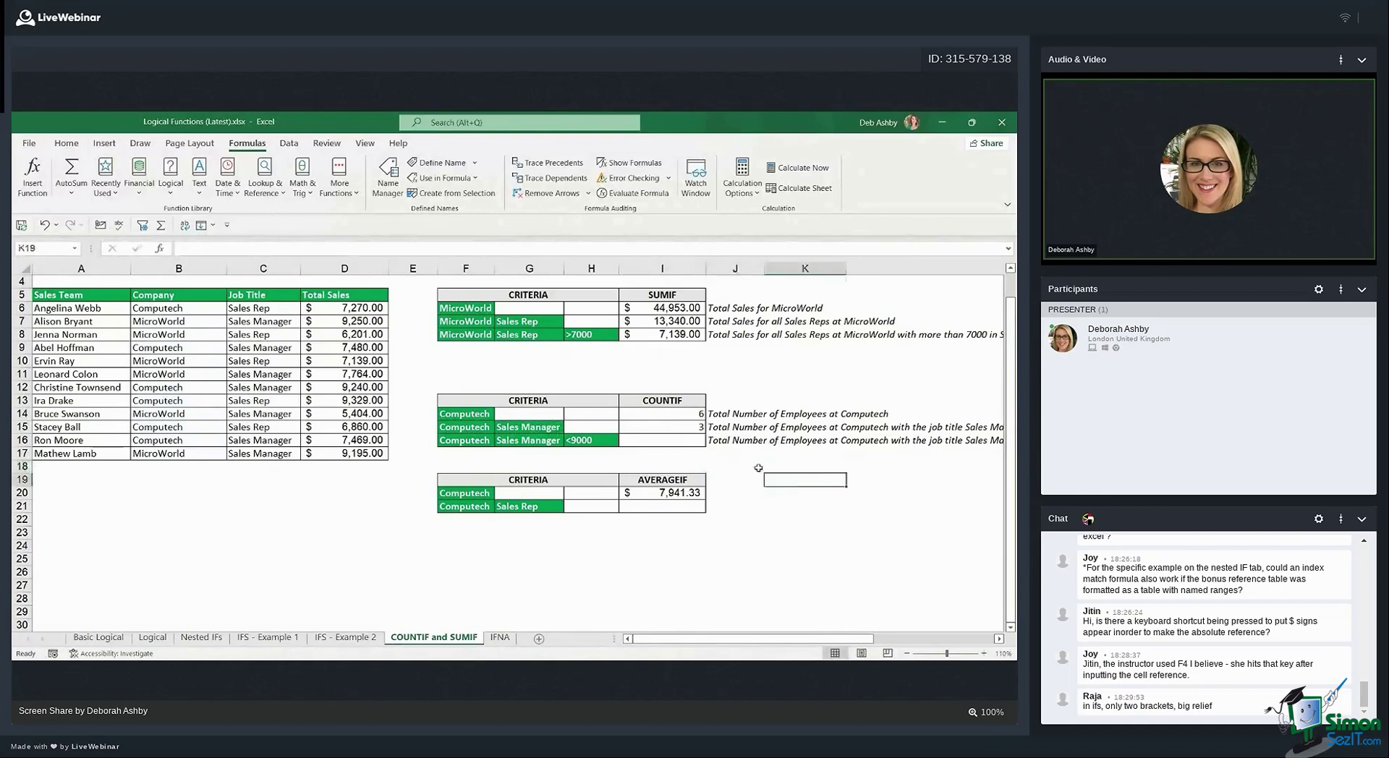
Start an AVERAGEIFS formula in I21 for the Computech Sales Rep criteria, using D6:D17 as the average range
click(678, 443)
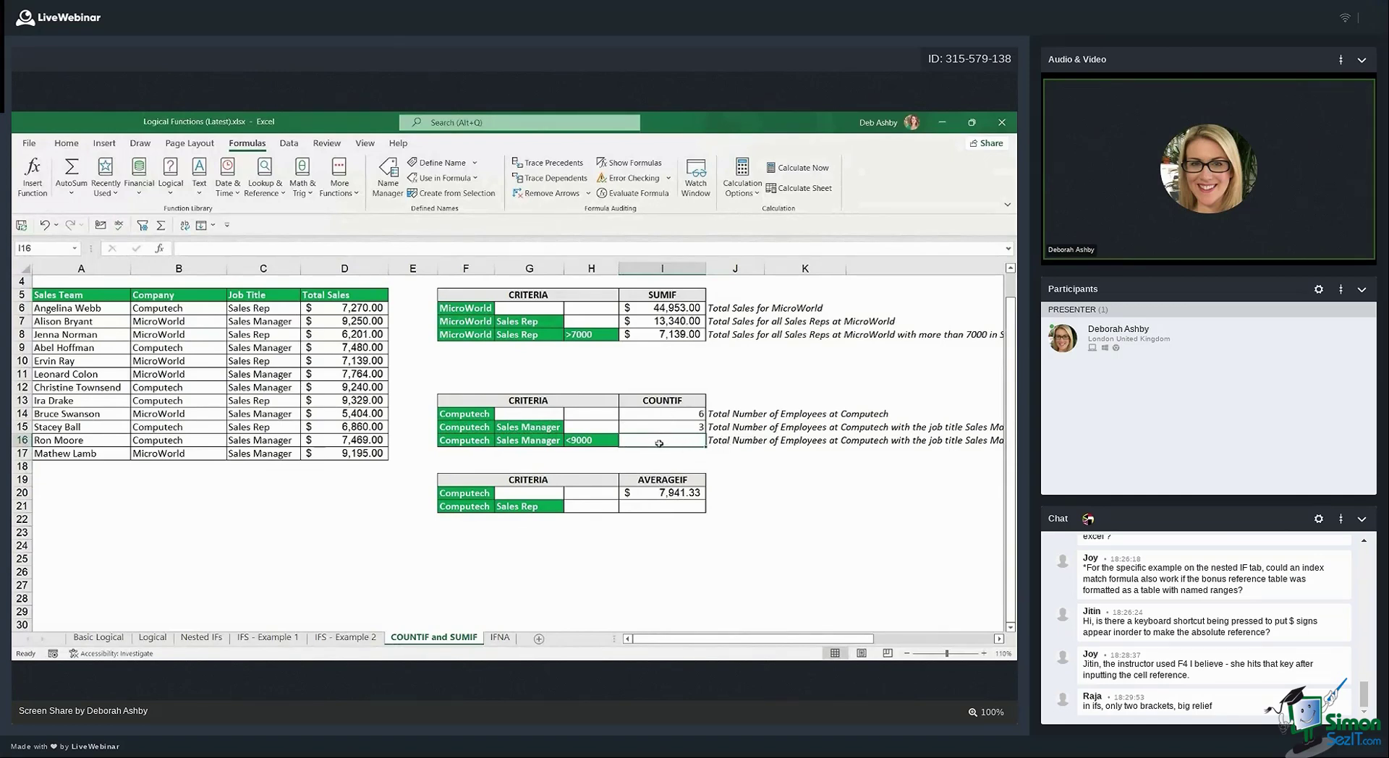
click(665, 506)
text(=)
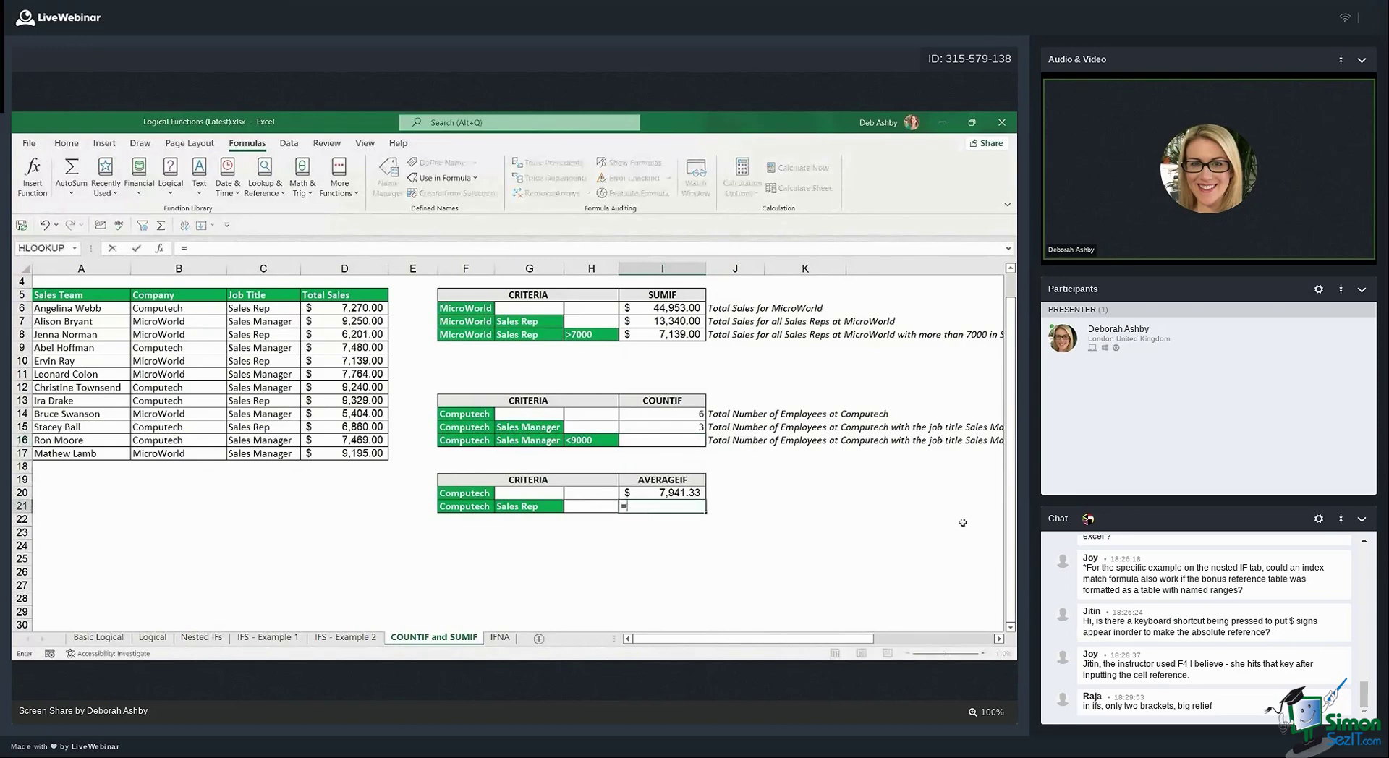
text(AVER)
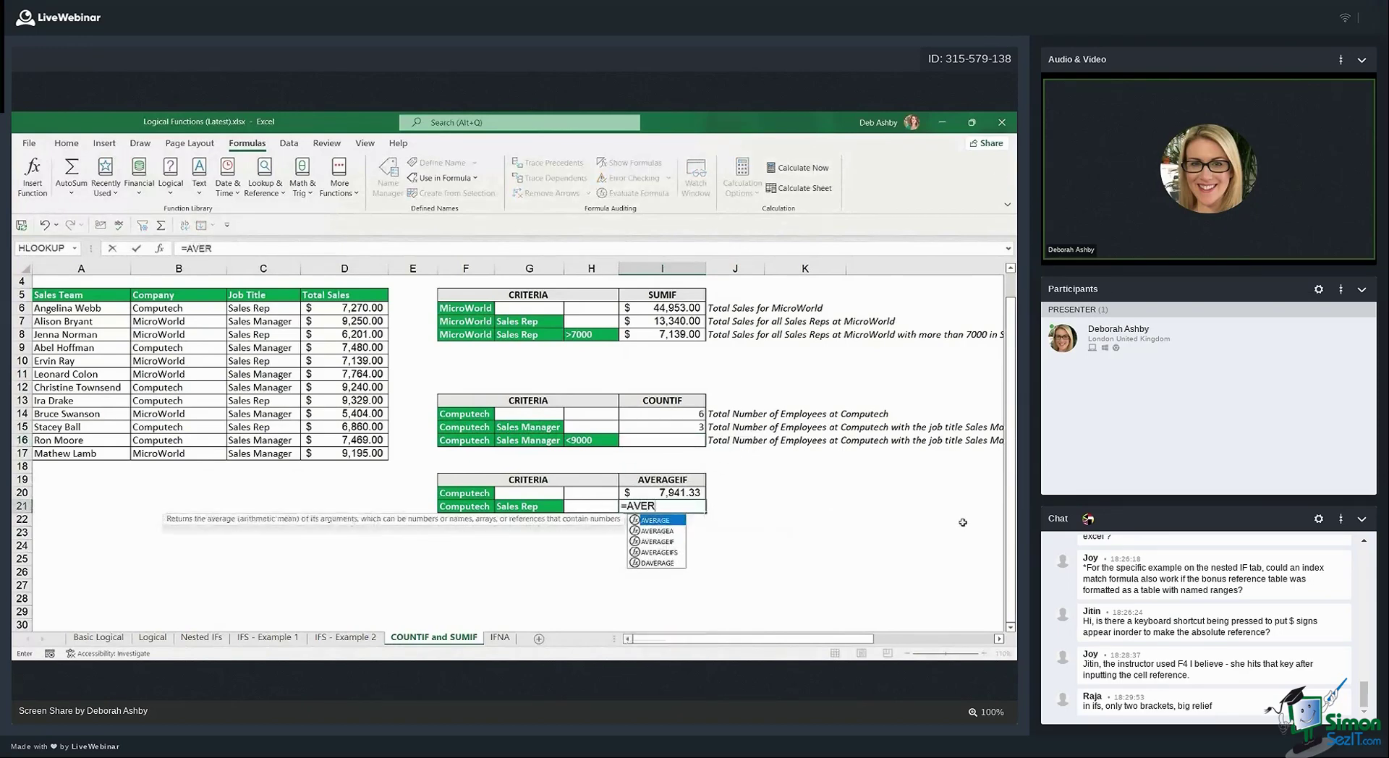
text(AGEIF)
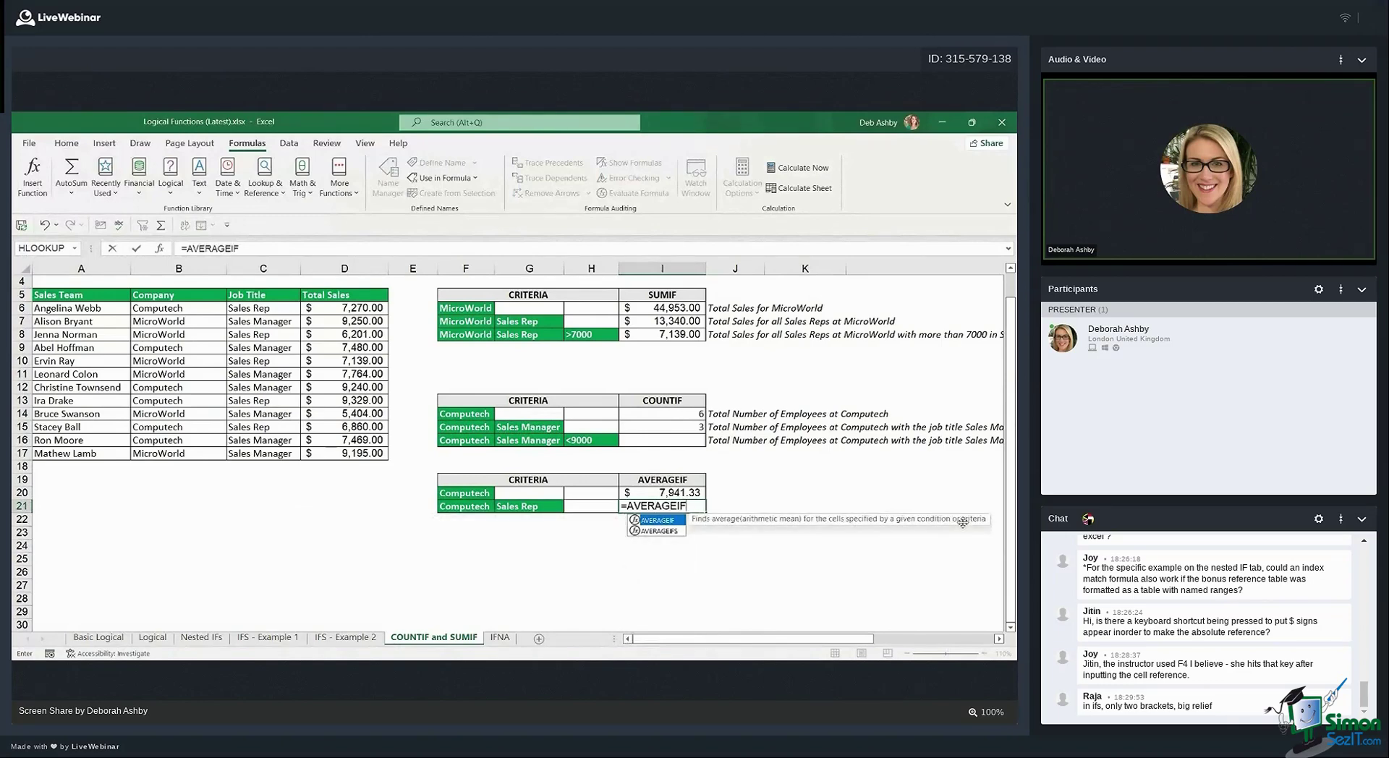
key(Down)
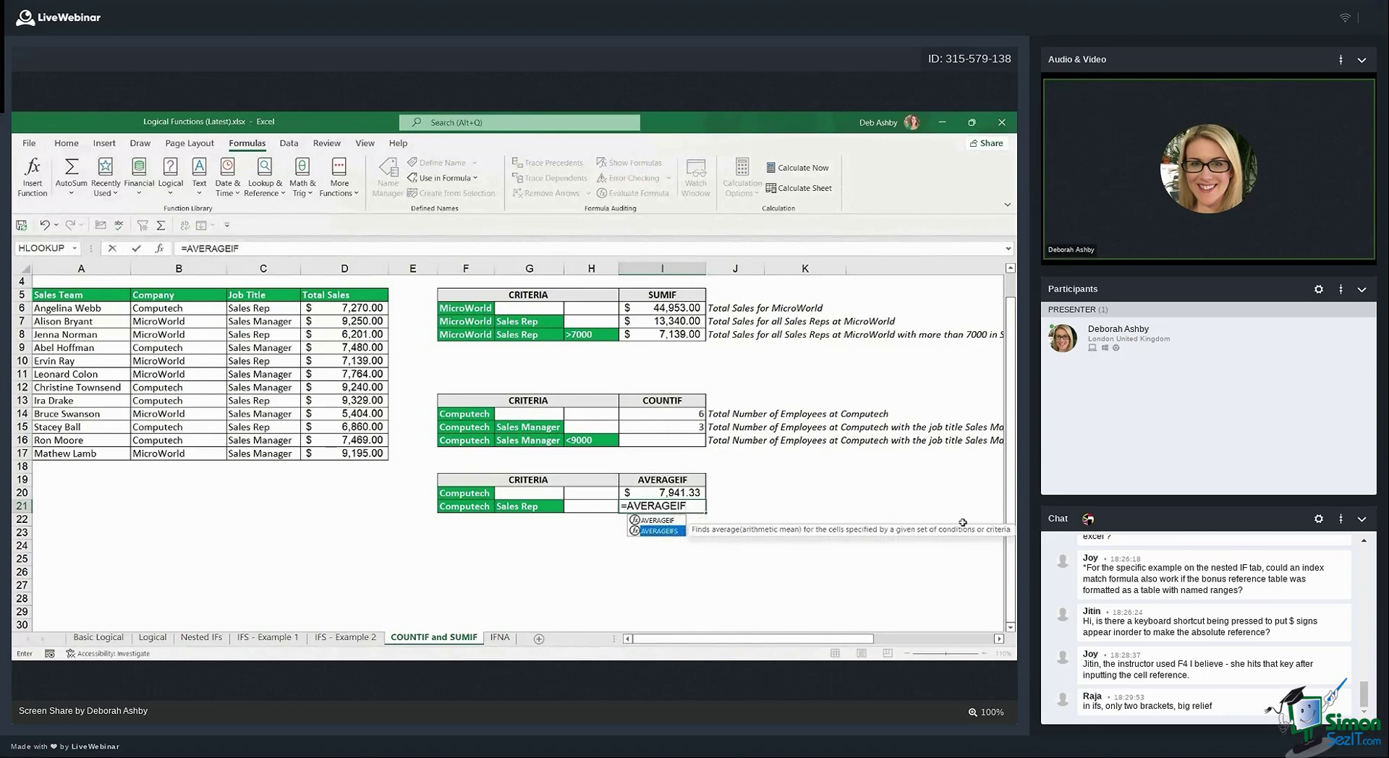
key(Tab)
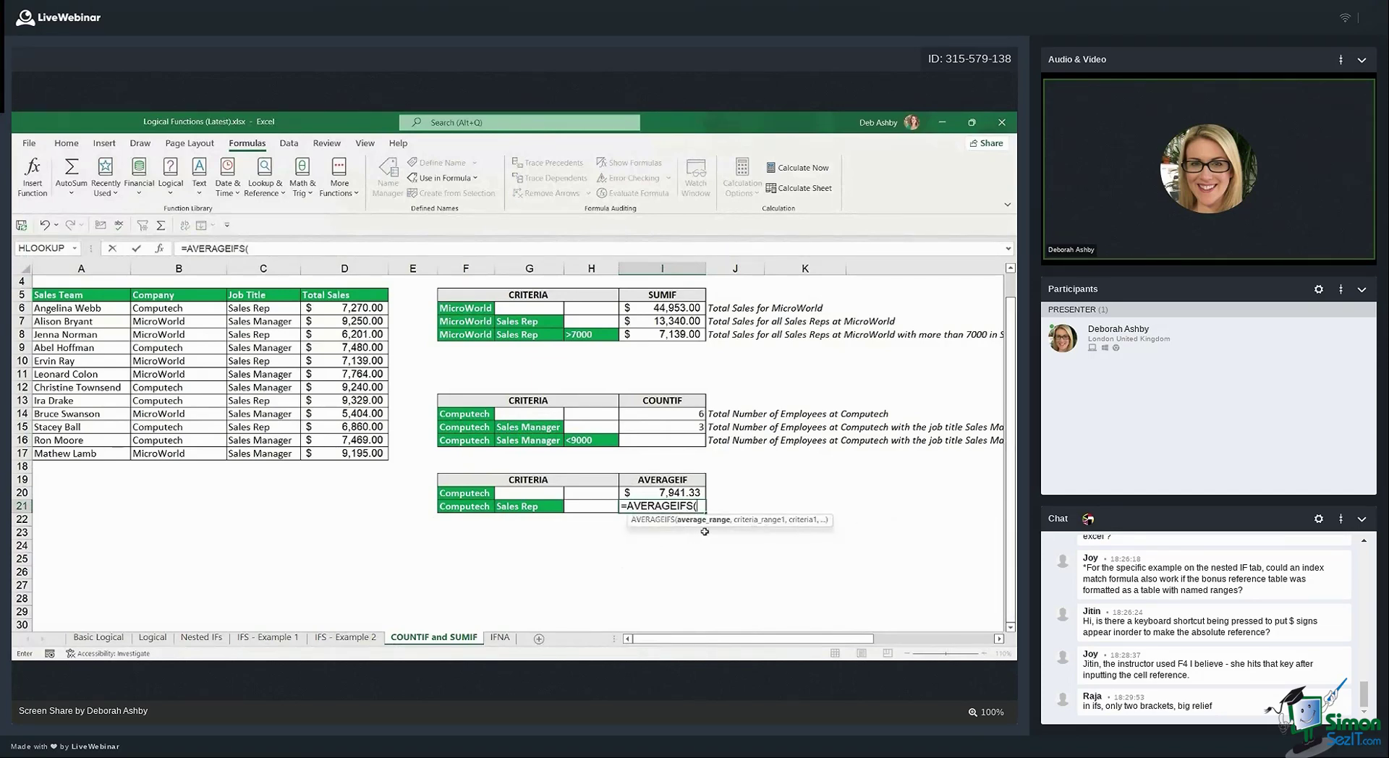
drag(339, 310, 339, 454)
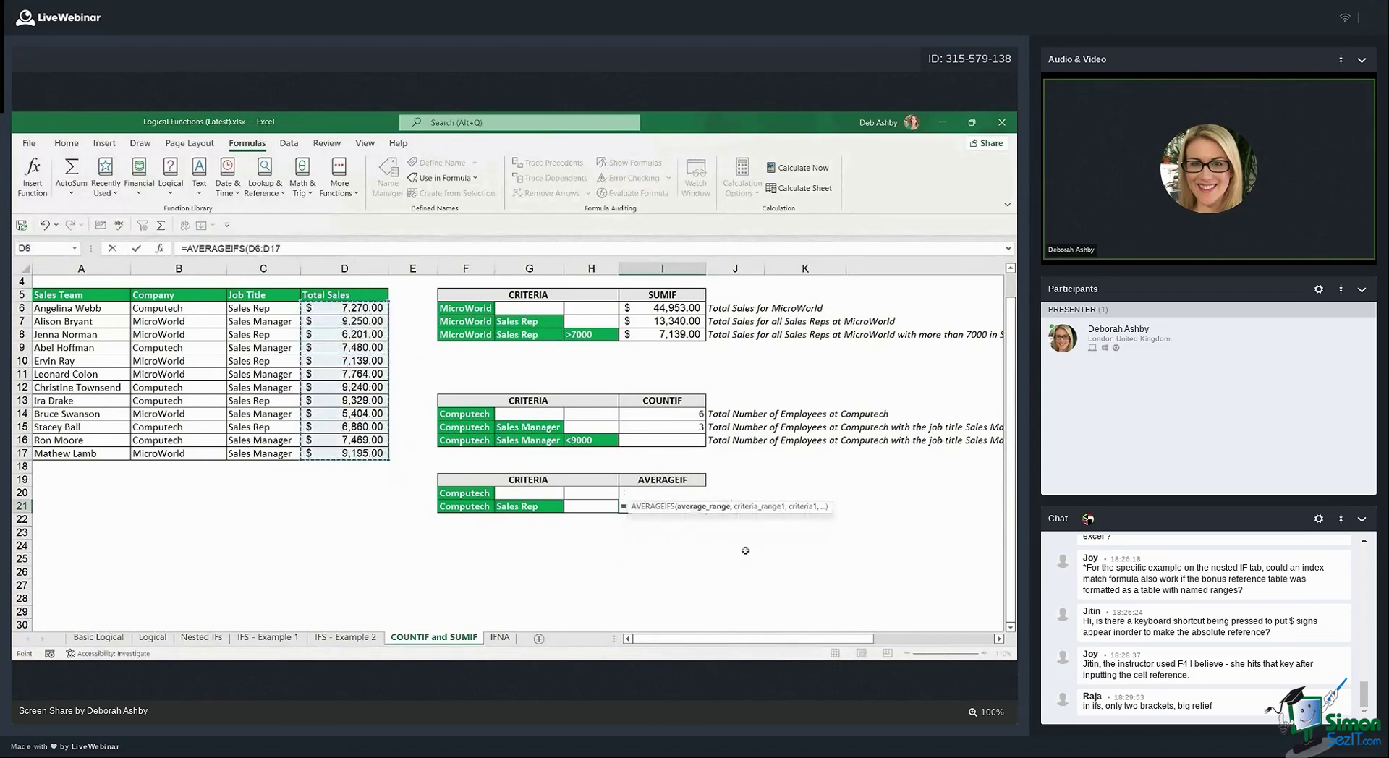
text(,)
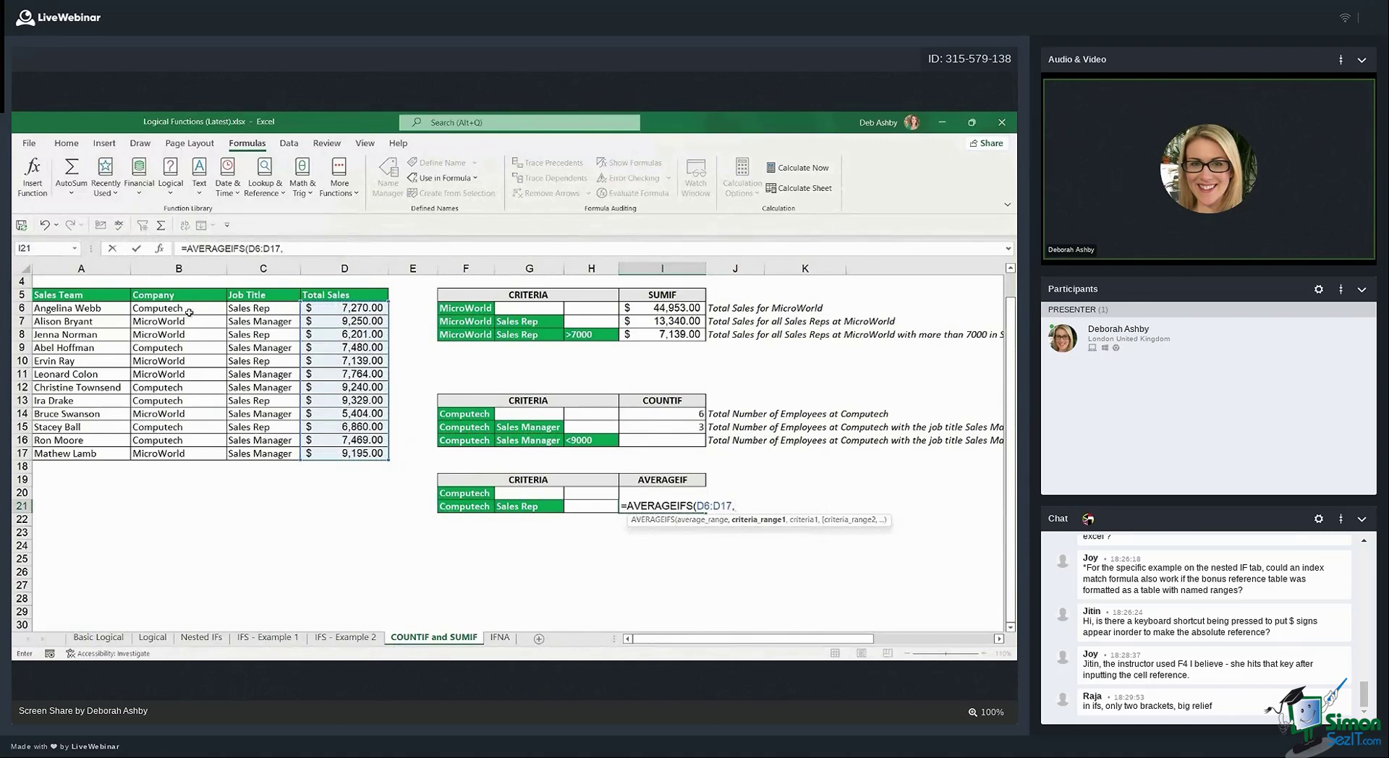
Complete the I21 AVERAGEIFS formula with the company criterion B6:B17,F21 and the job title criterion C6:C17,G21
drag(190, 311, 192, 454)
text(,)
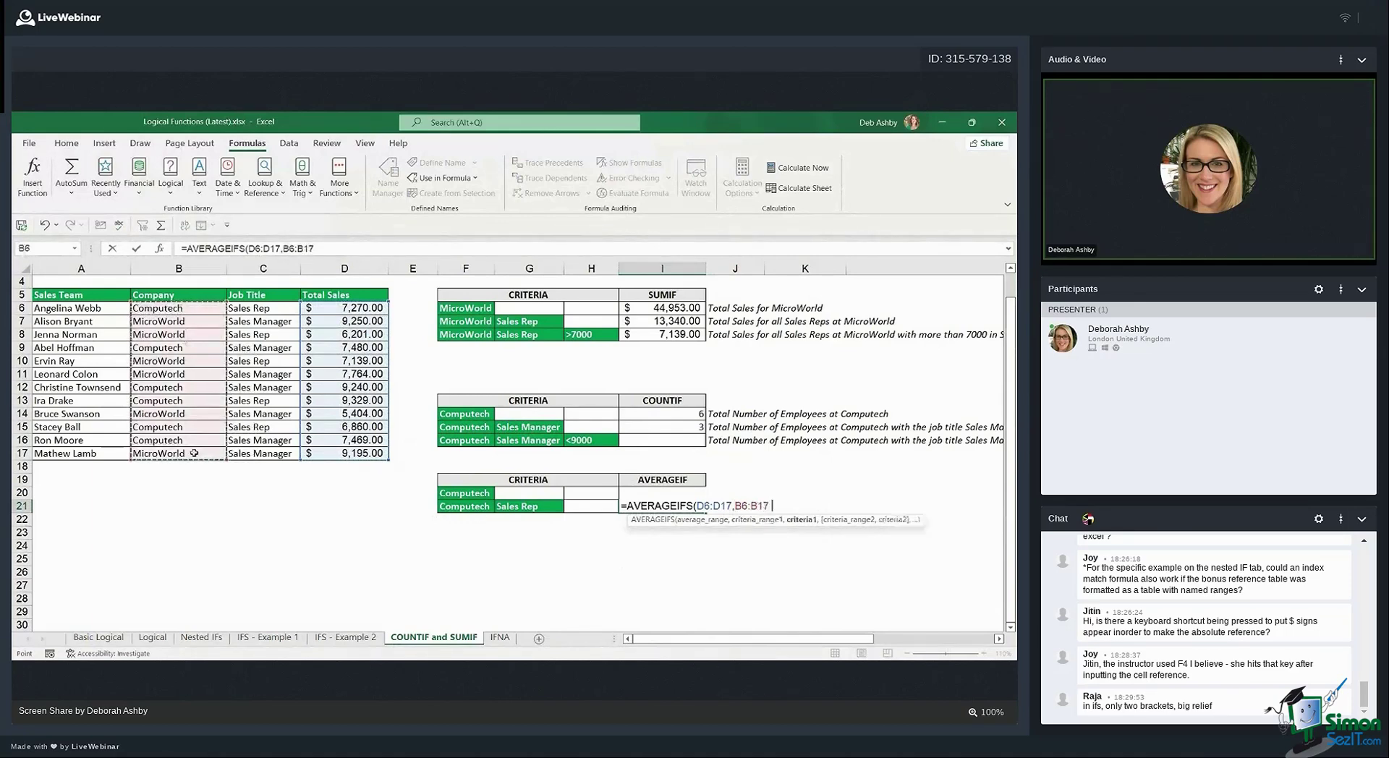
click(473, 506)
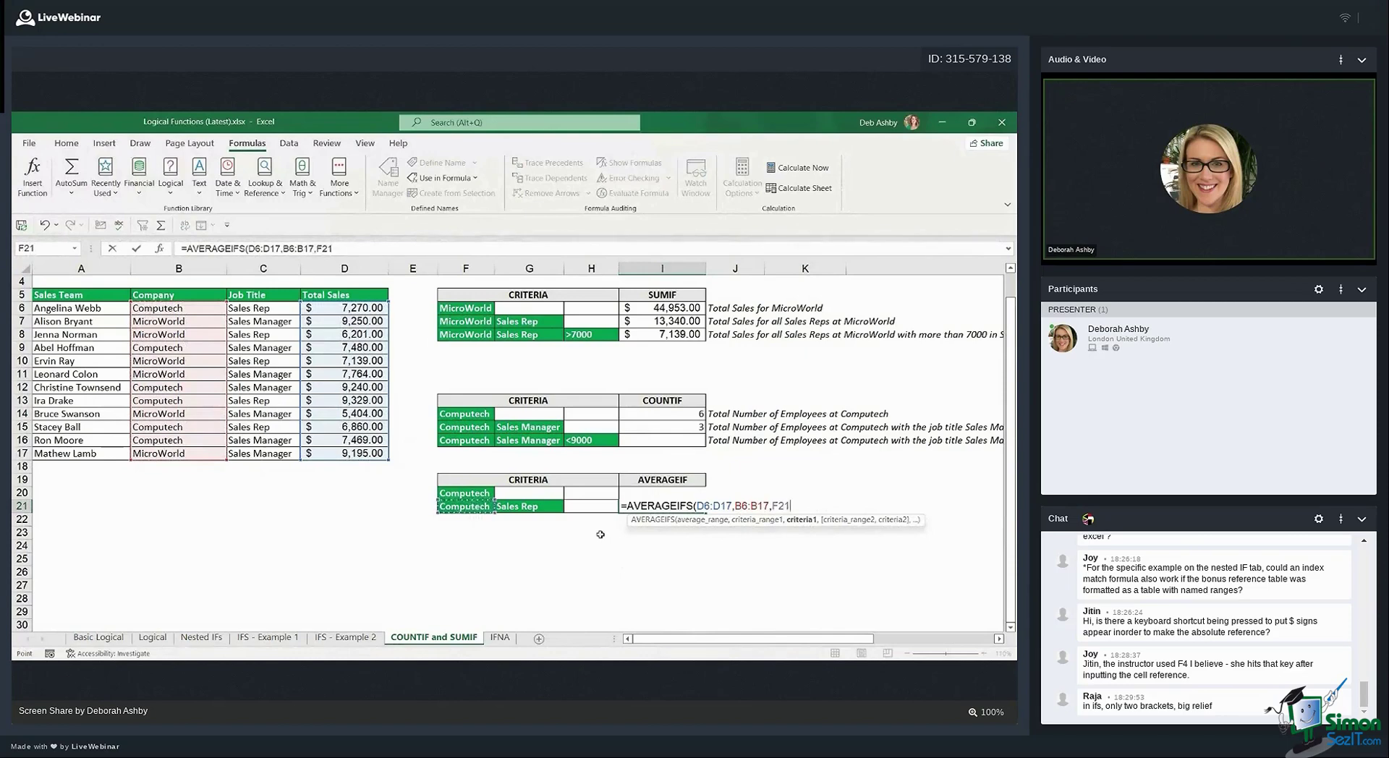
text(,)
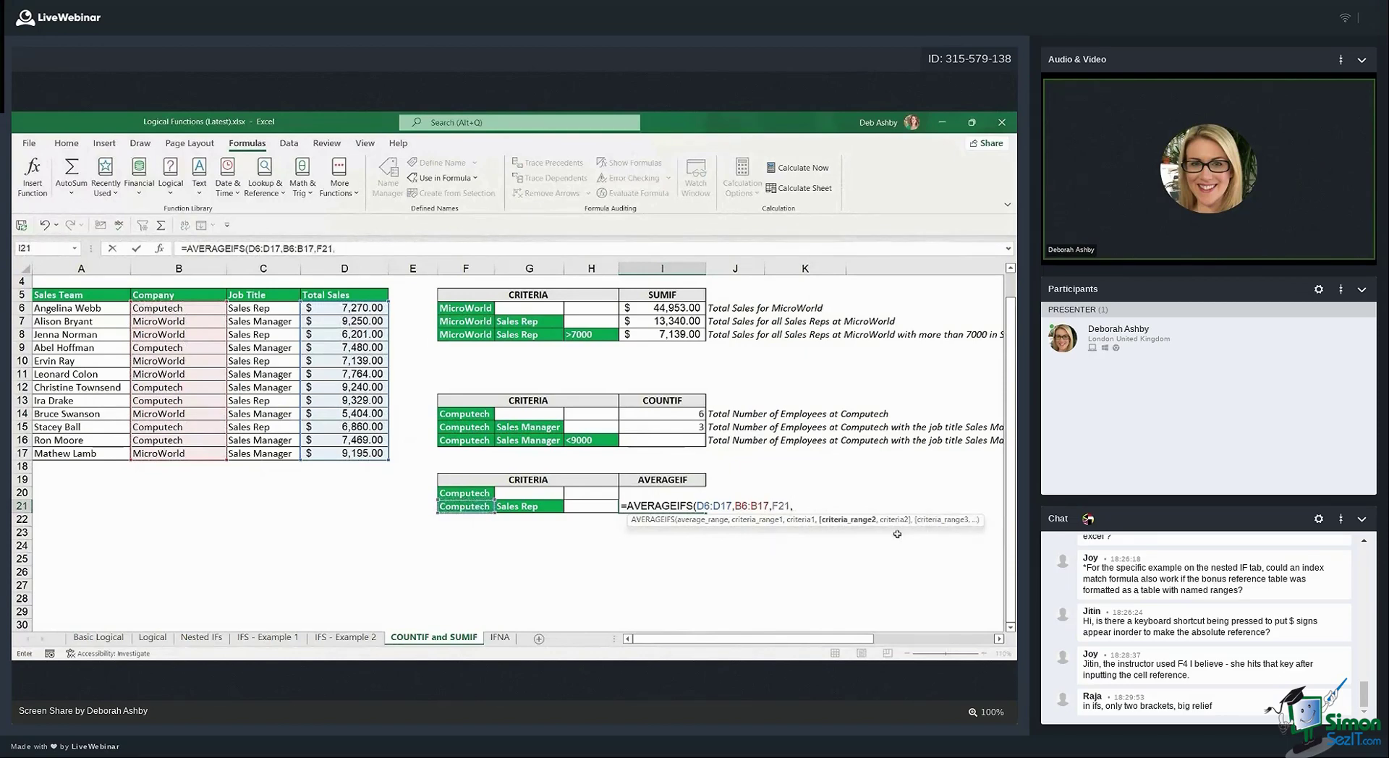
drag(275, 311, 274, 453)
text(,)
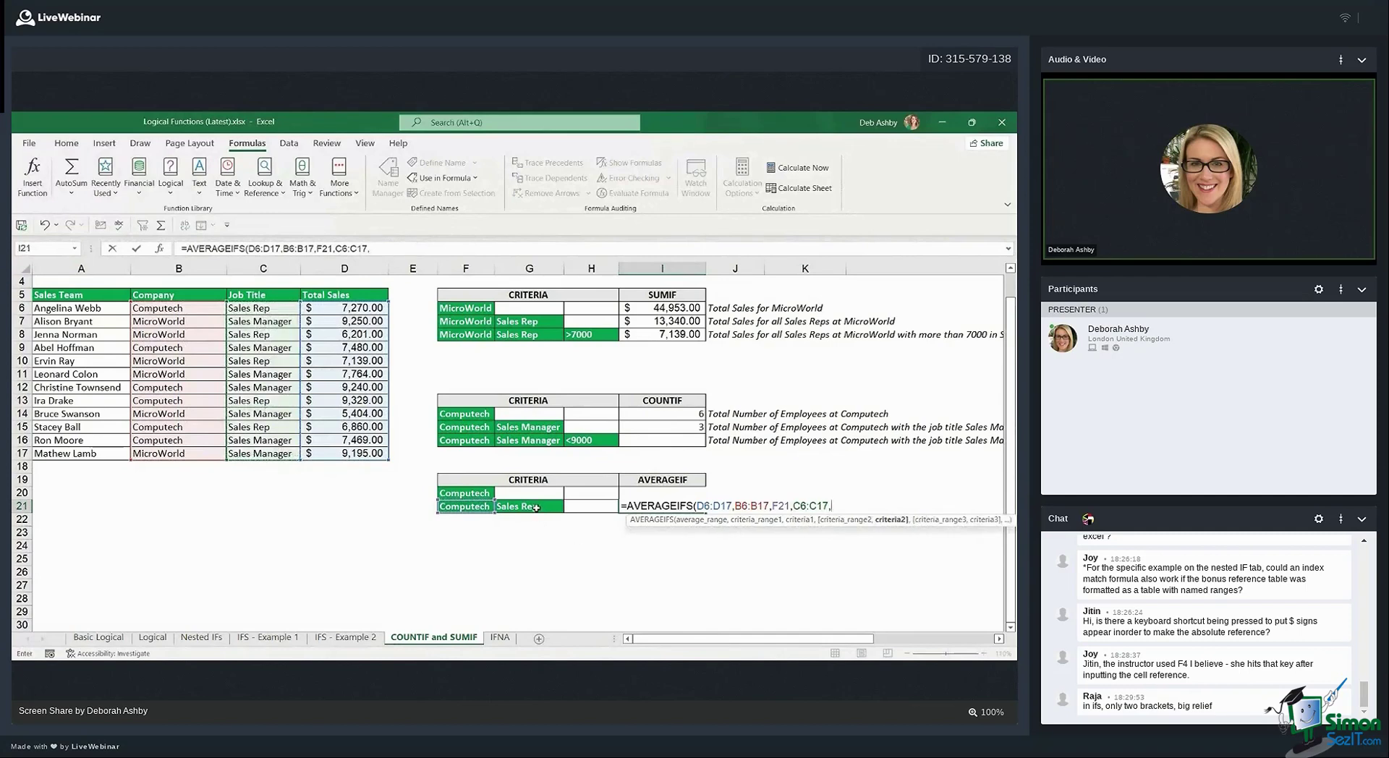
click(538, 507)
text())
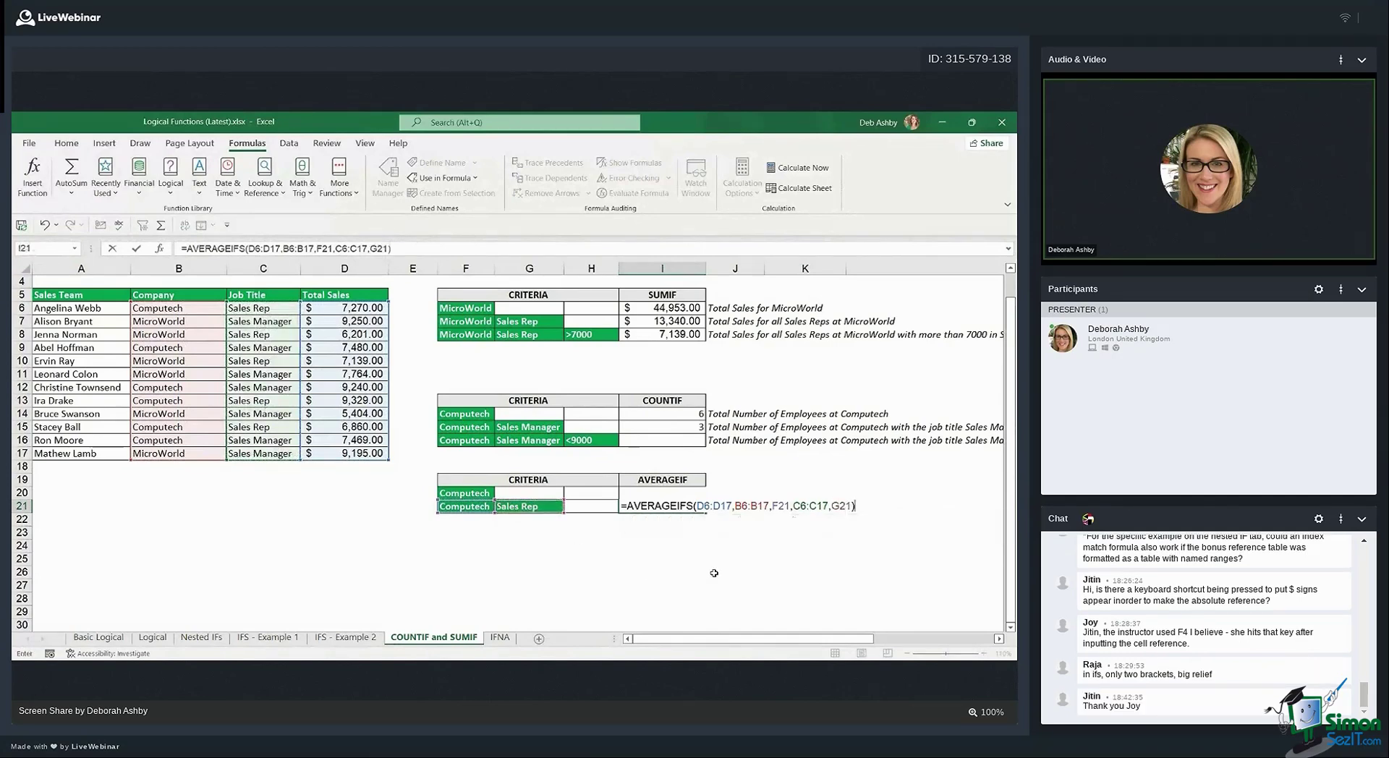
key(Return)
click(768, 533)
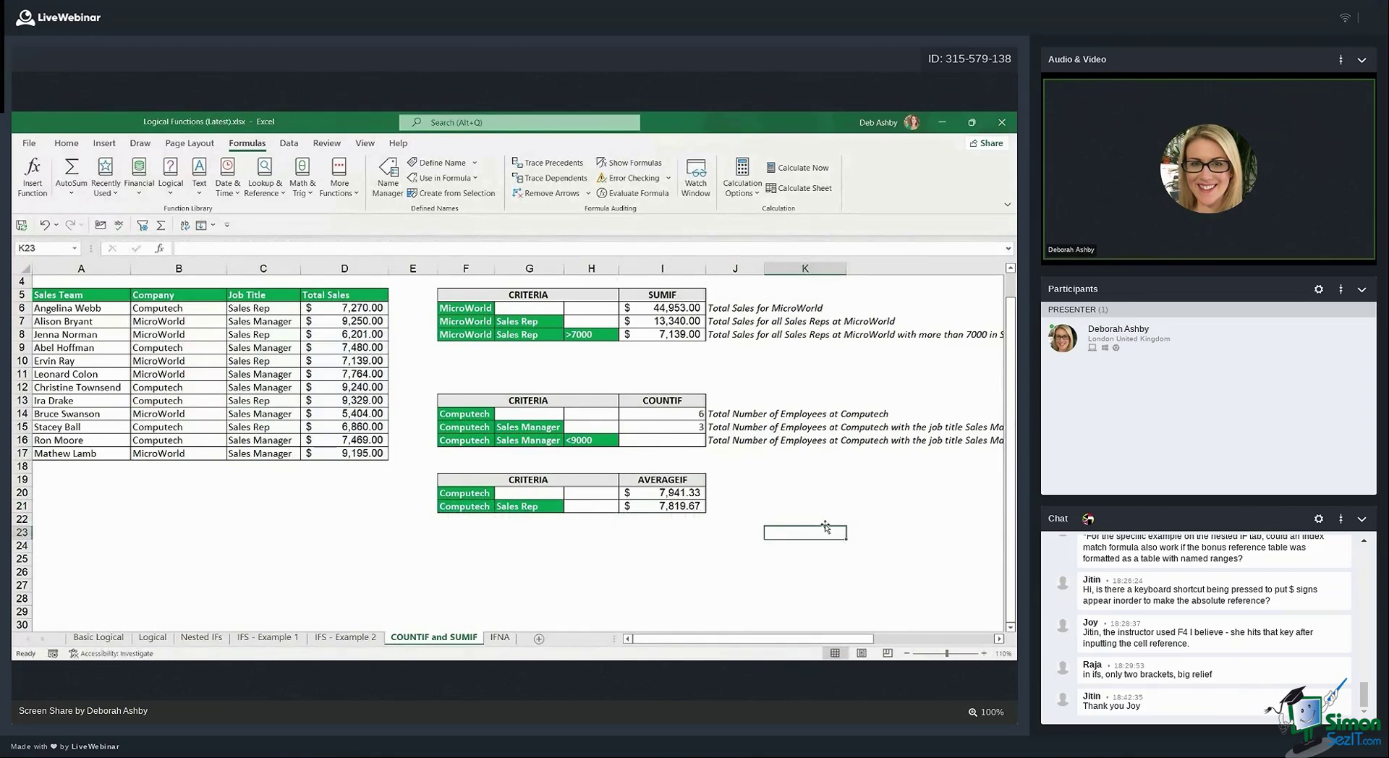
click(801, 494)
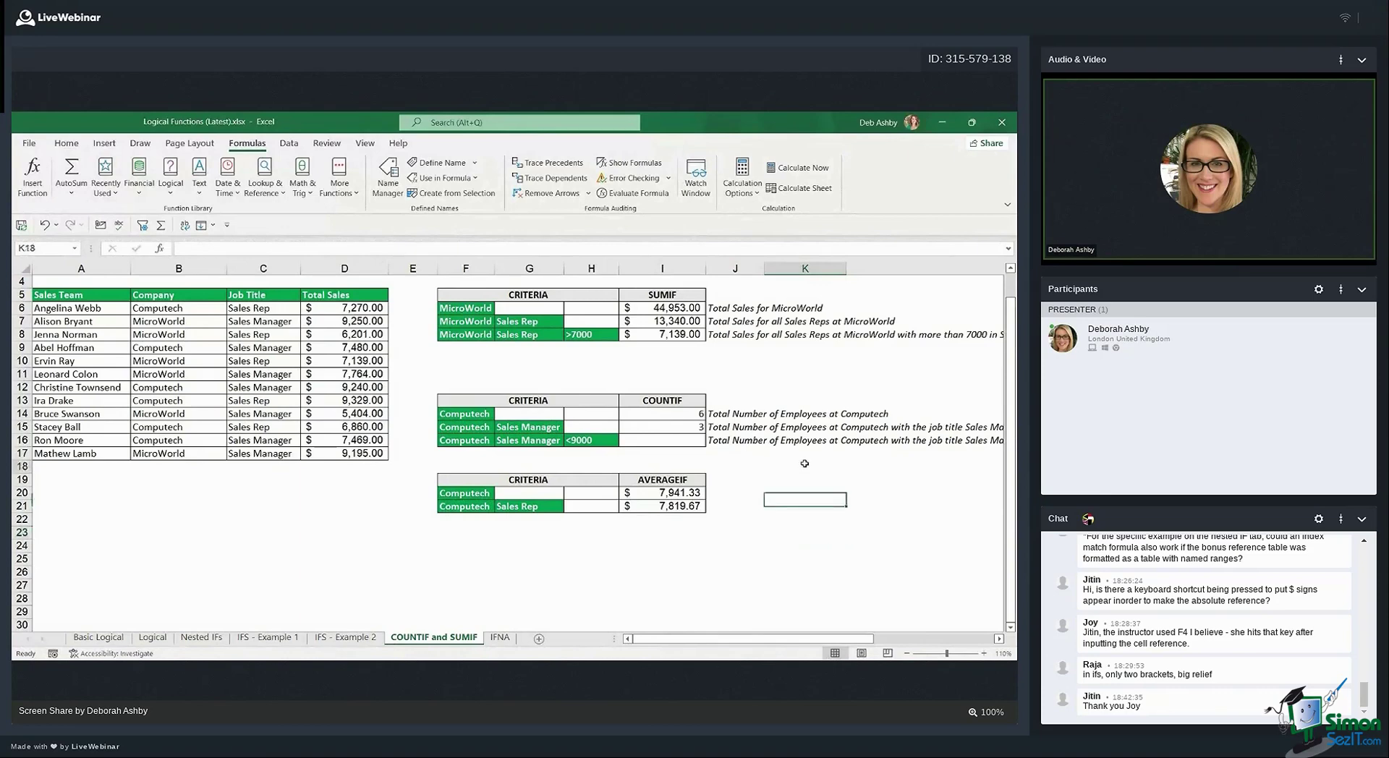
click(799, 461)
click(786, 377)
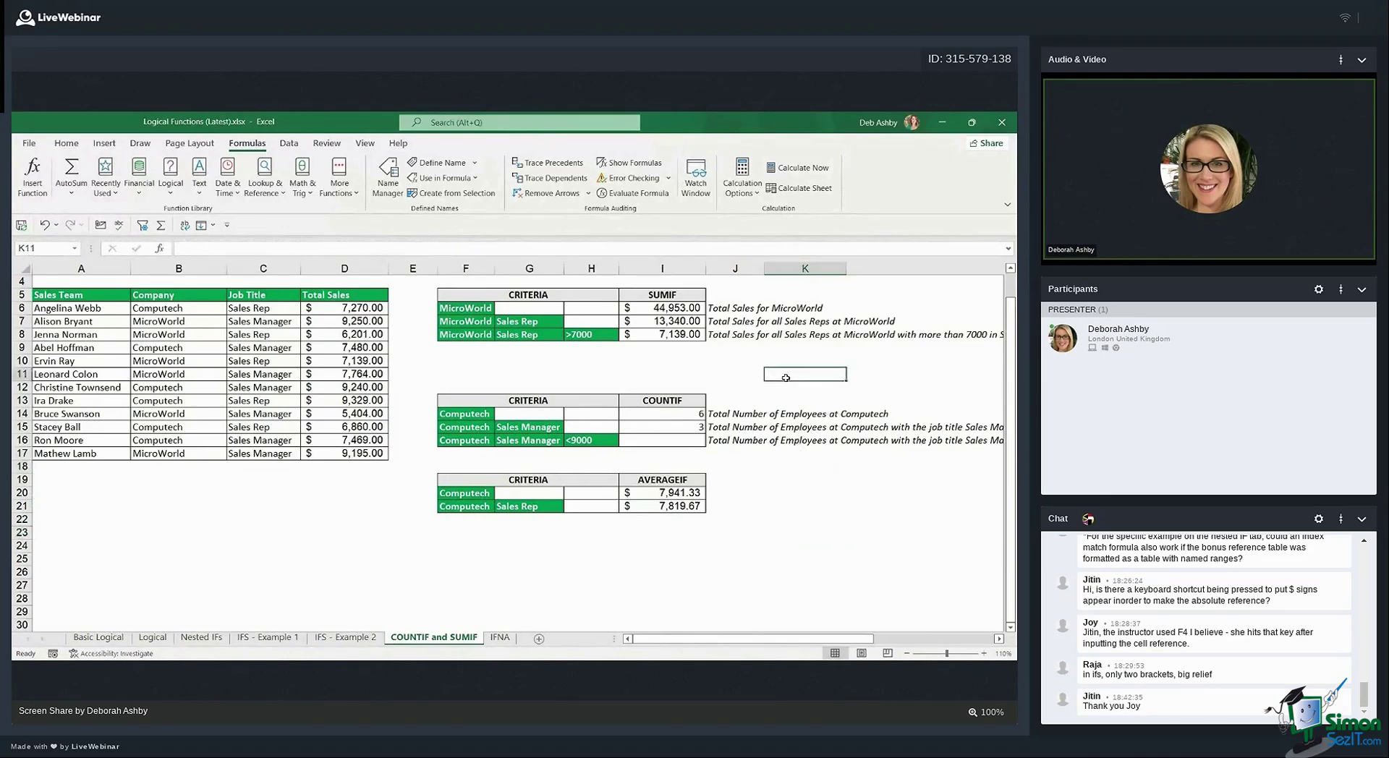
click(785, 348)
click(774, 376)
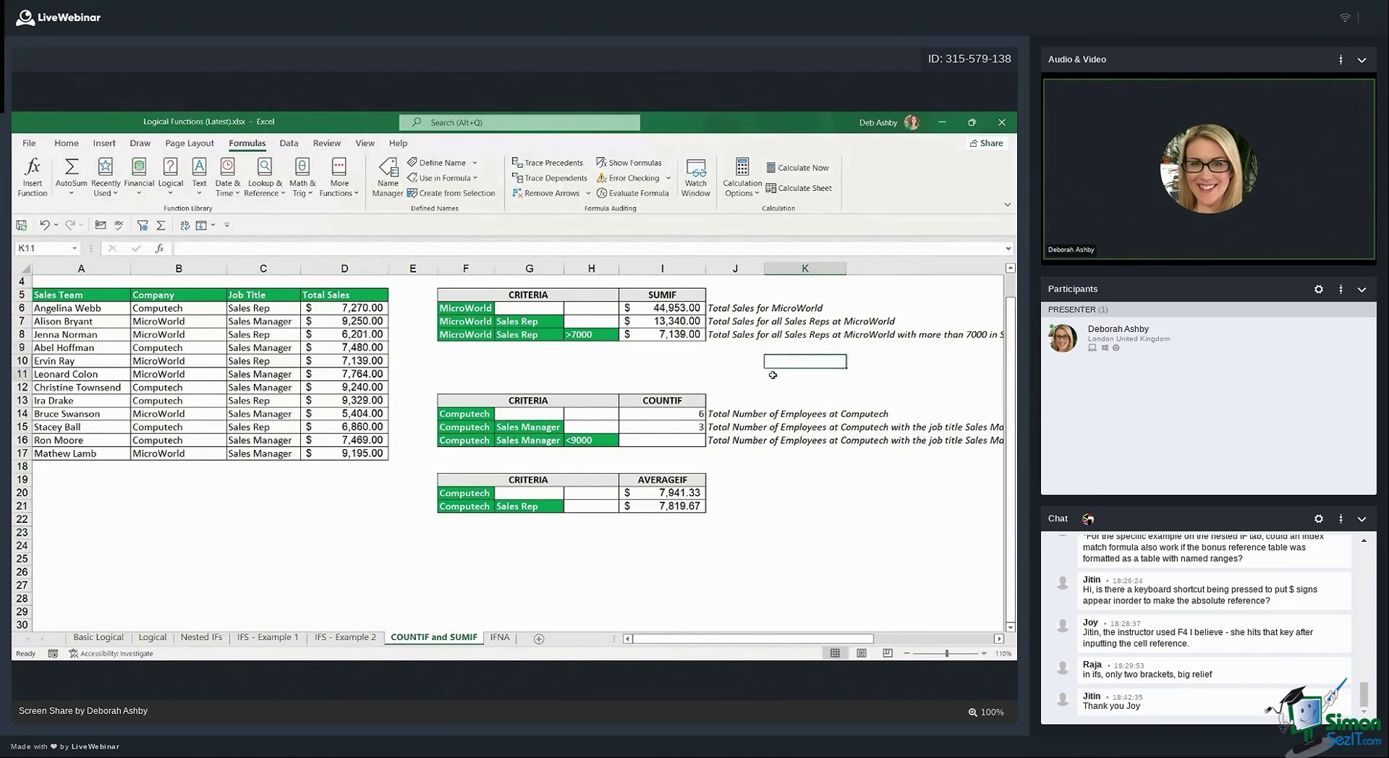
click(726, 363)
click(730, 336)
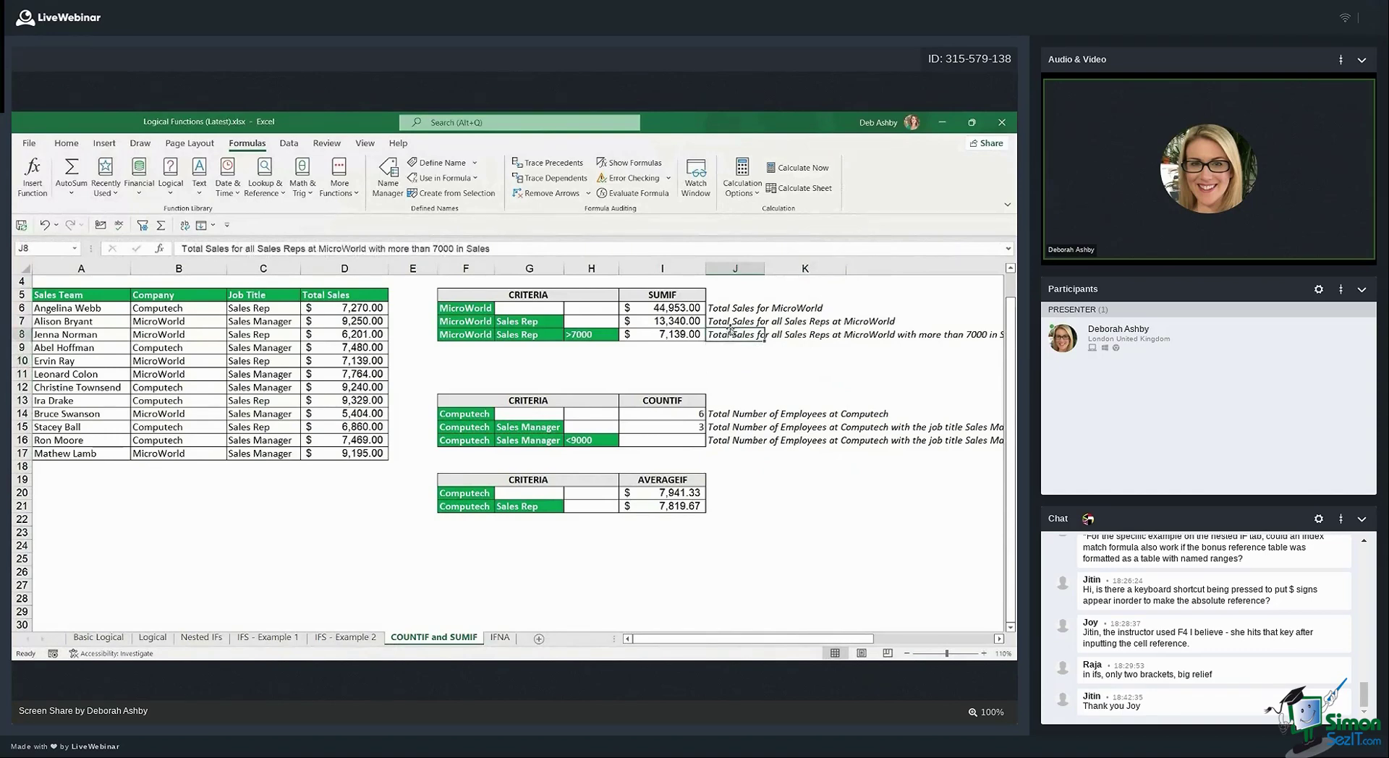
click(730, 322)
click(732, 308)
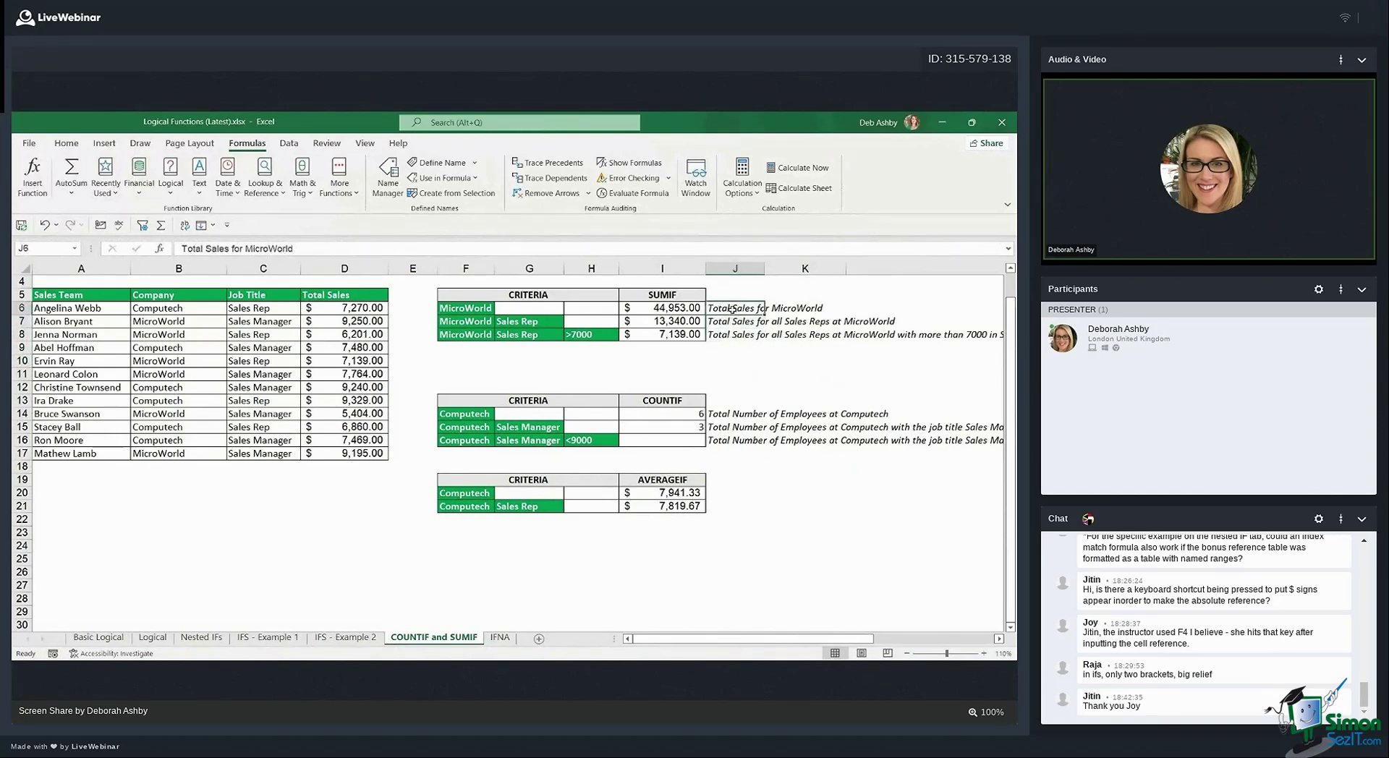
click(732, 321)
click(732, 334)
click(755, 359)
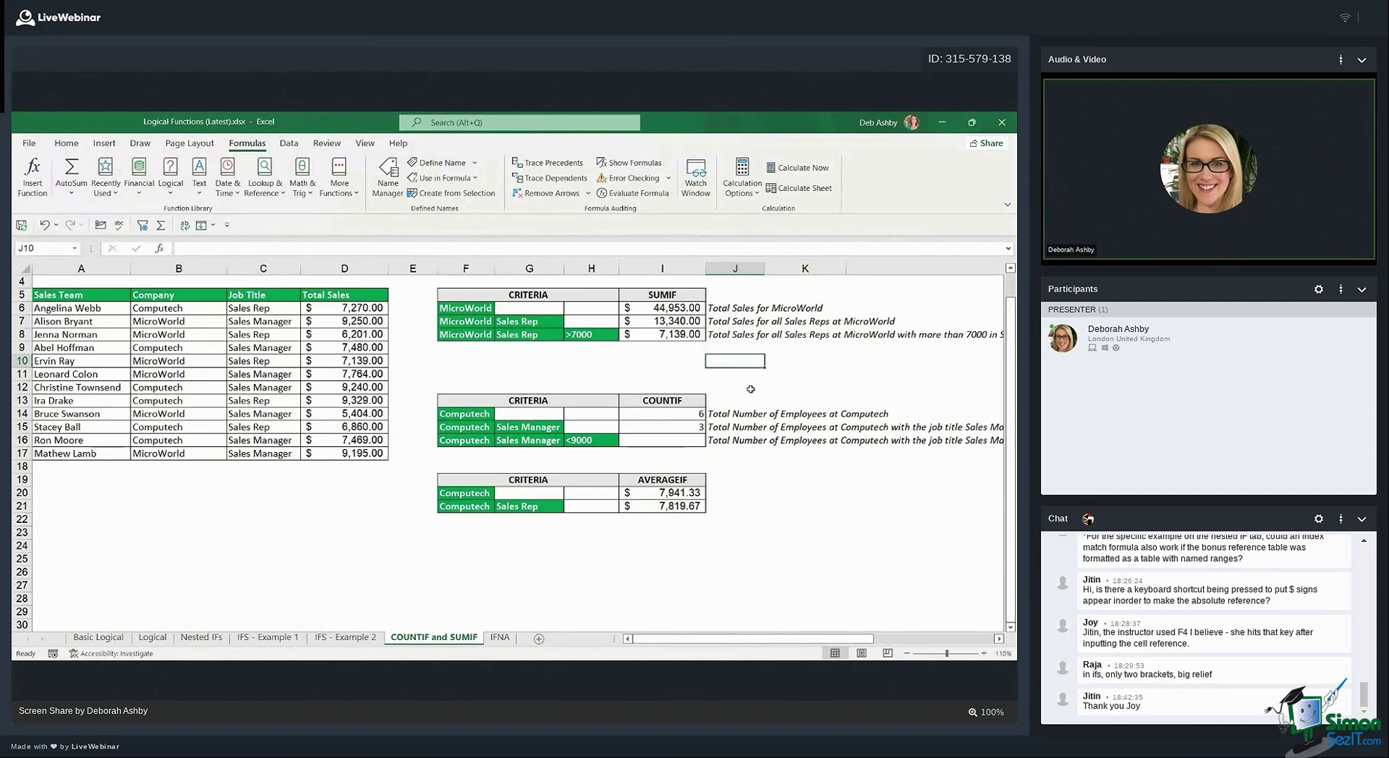
click(750, 389)
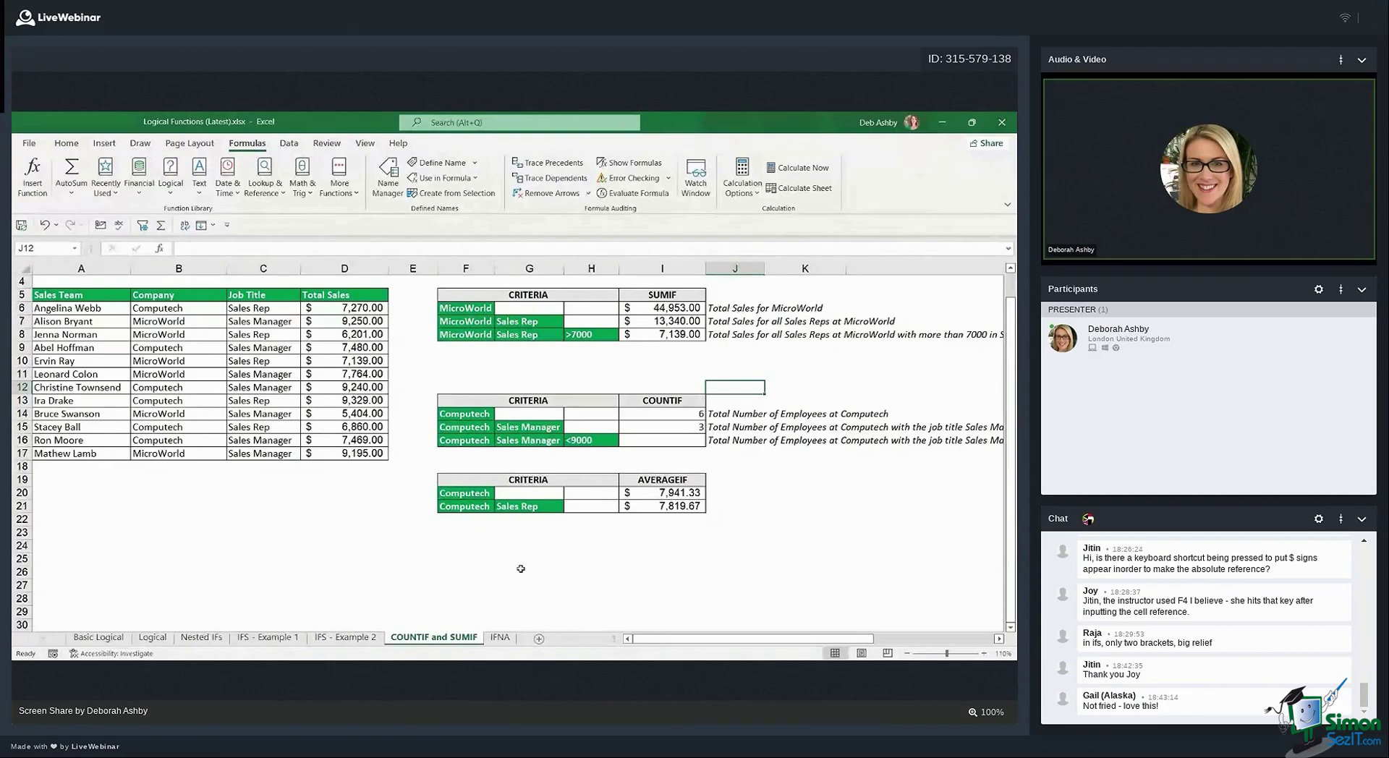
Open the IFNA worksheet
click(500, 637)
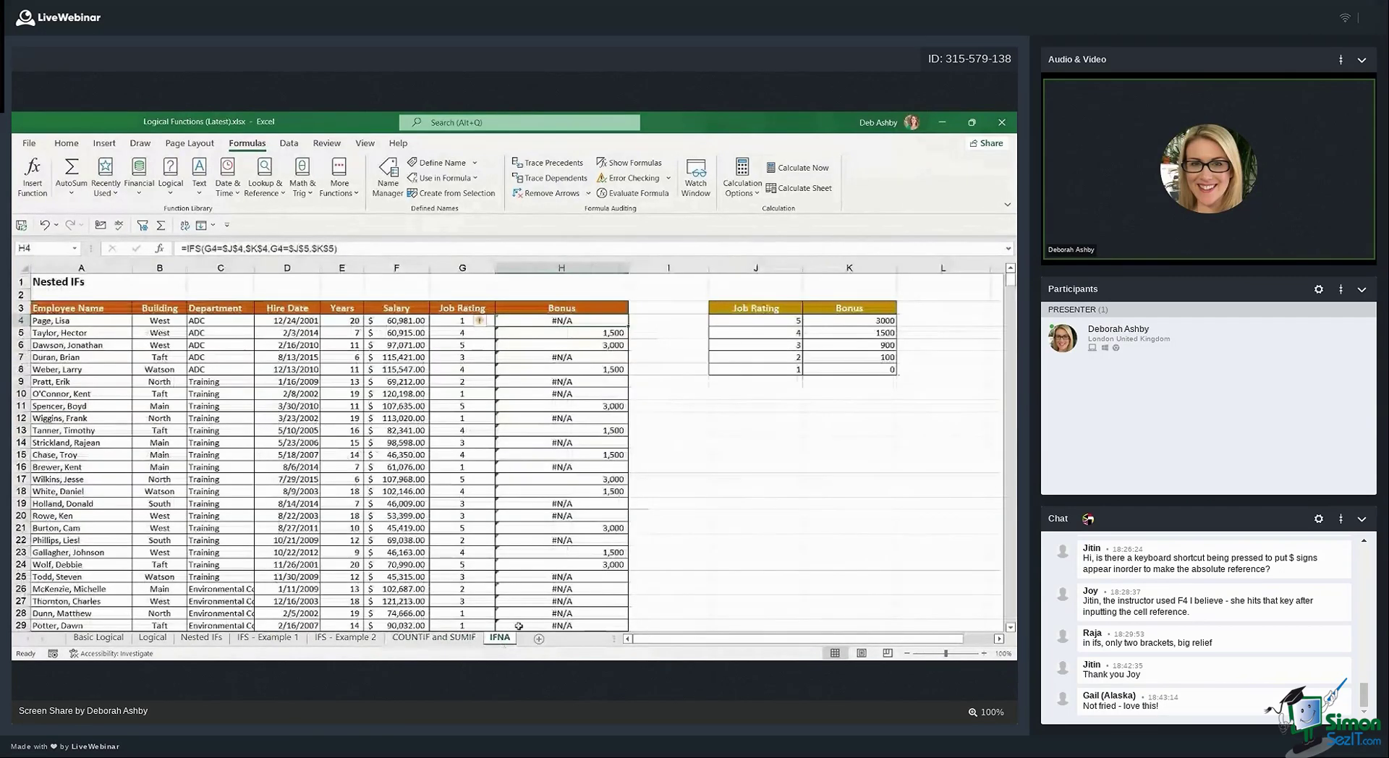
click(754, 434)
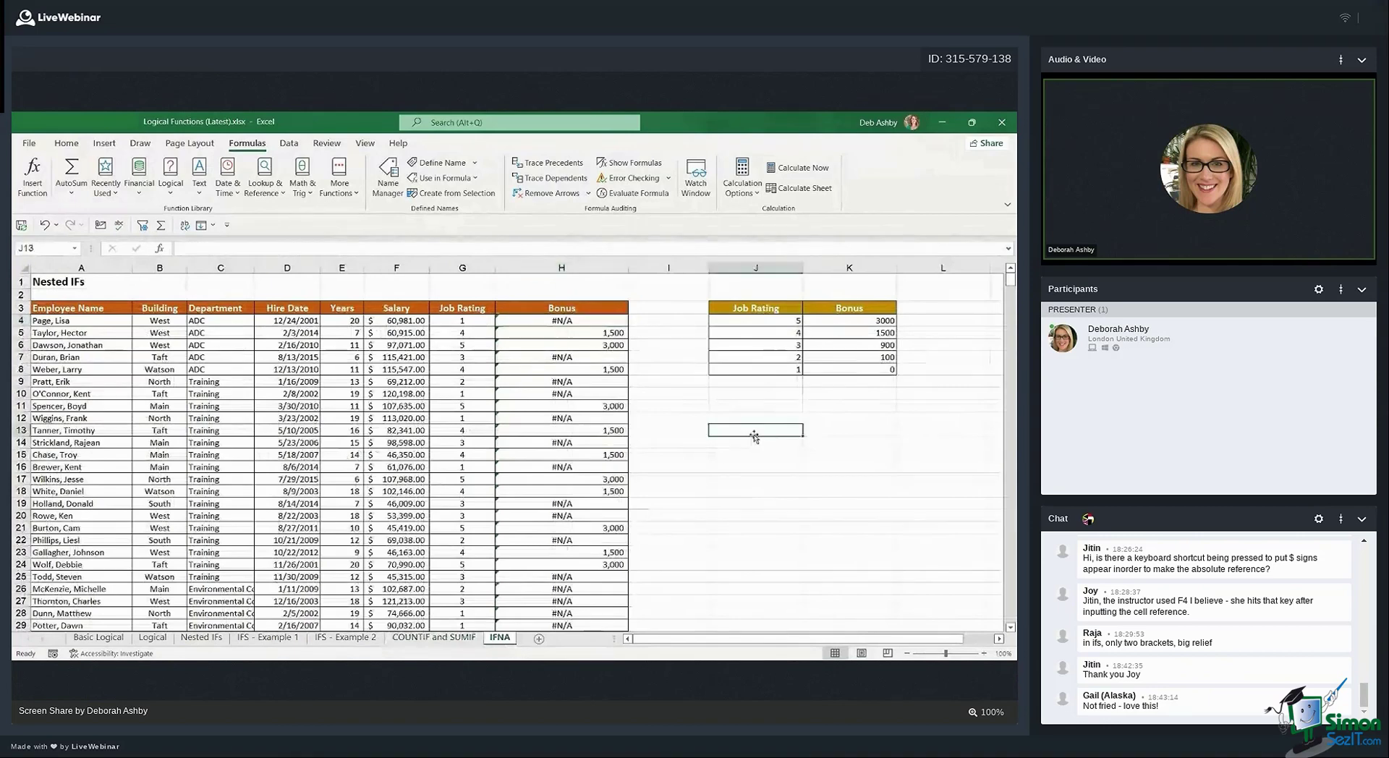
click(758, 417)
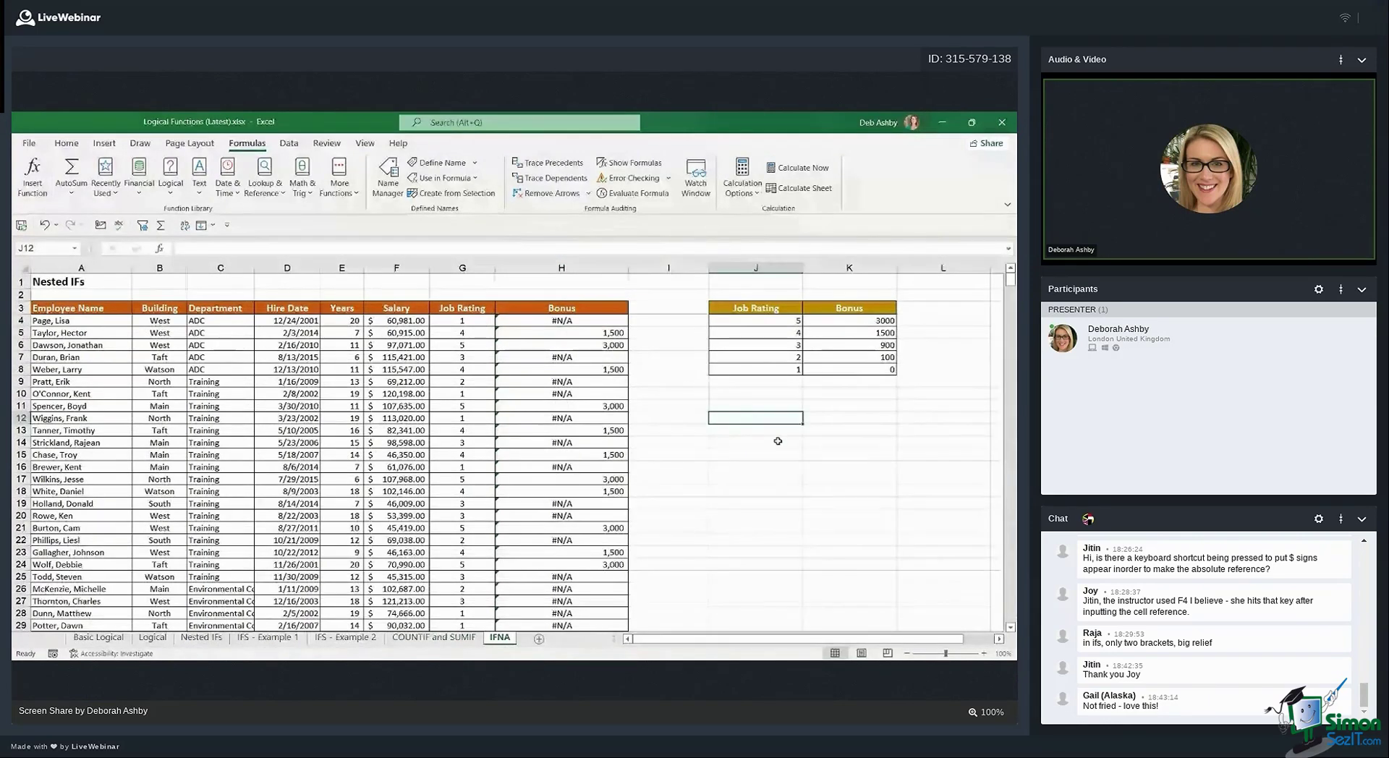
click(777, 440)
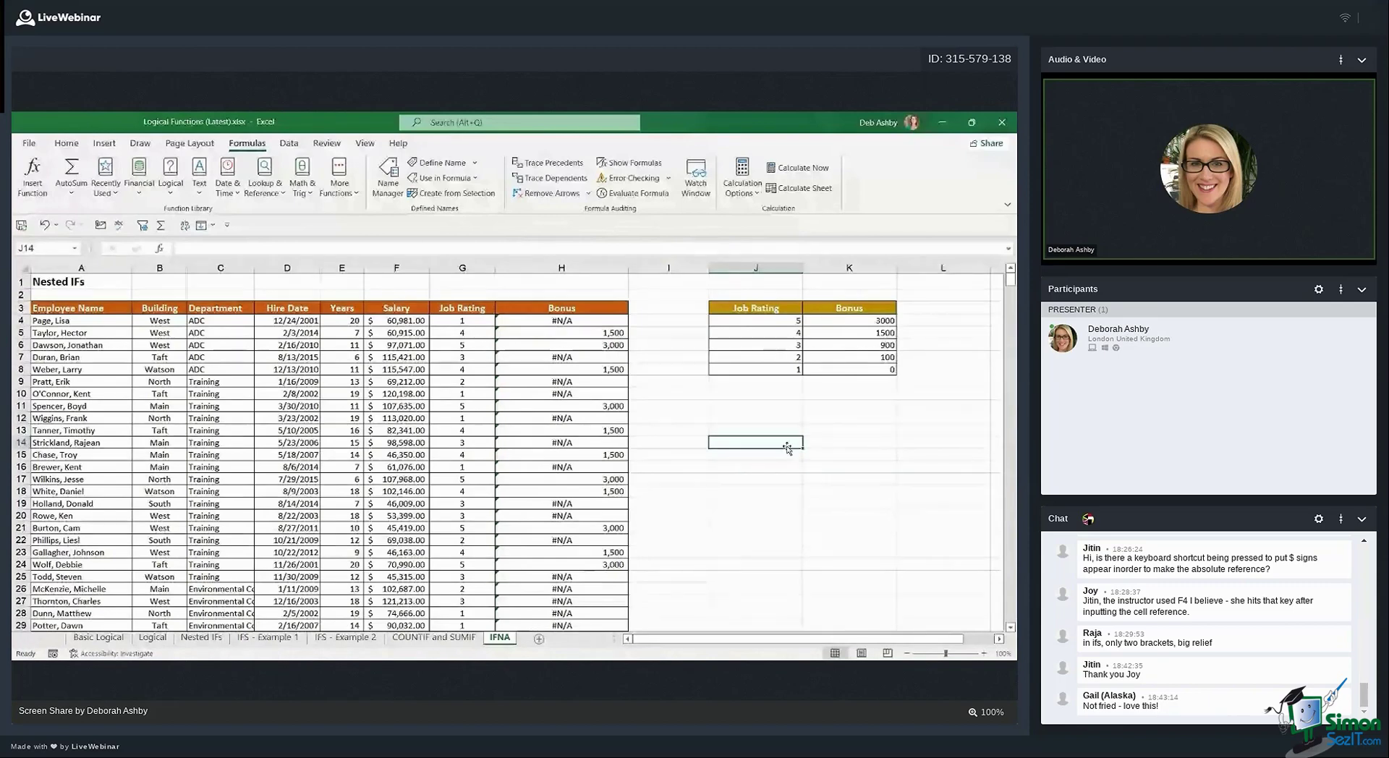
click(741, 420)
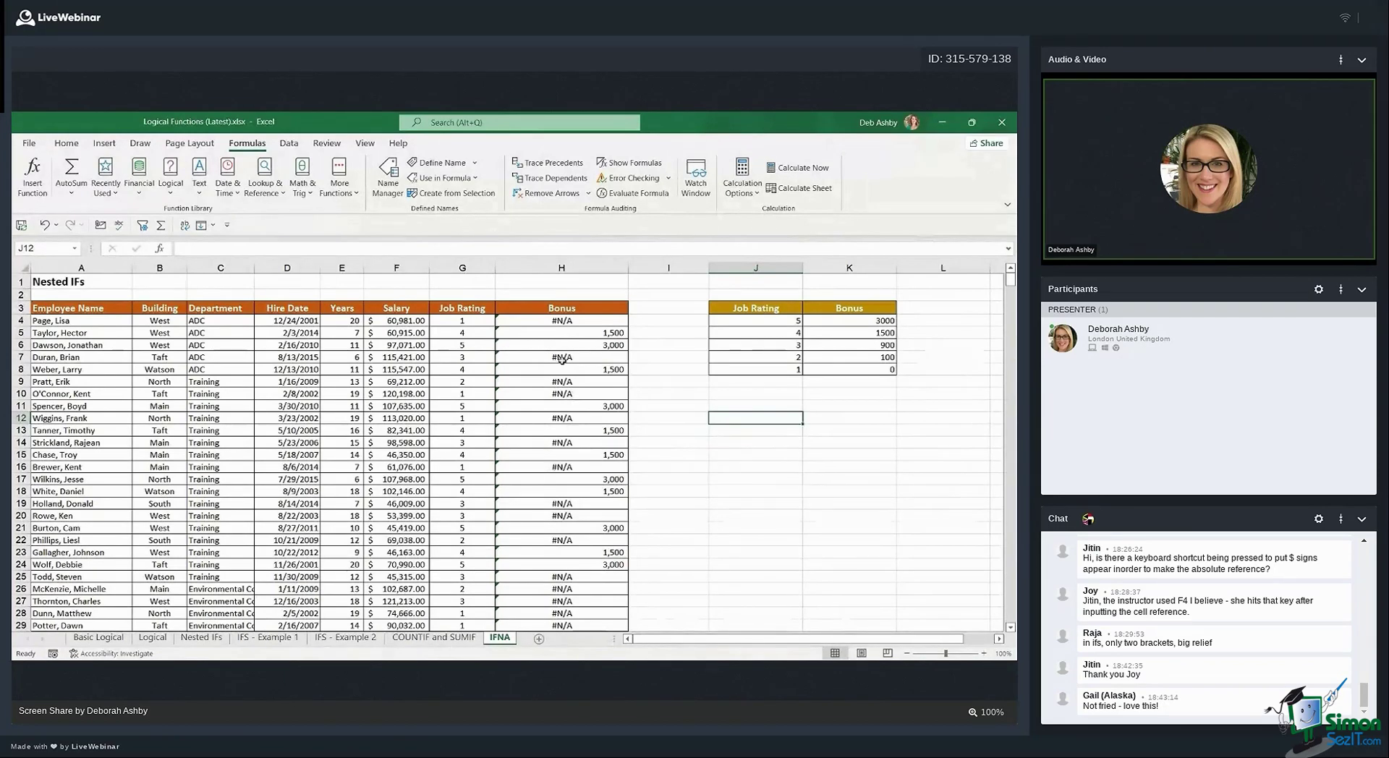
Examine the IFS formulas behind the #N/A cells in the Bonus column against the job ratings and the rating-to-bonus table
click(561, 320)
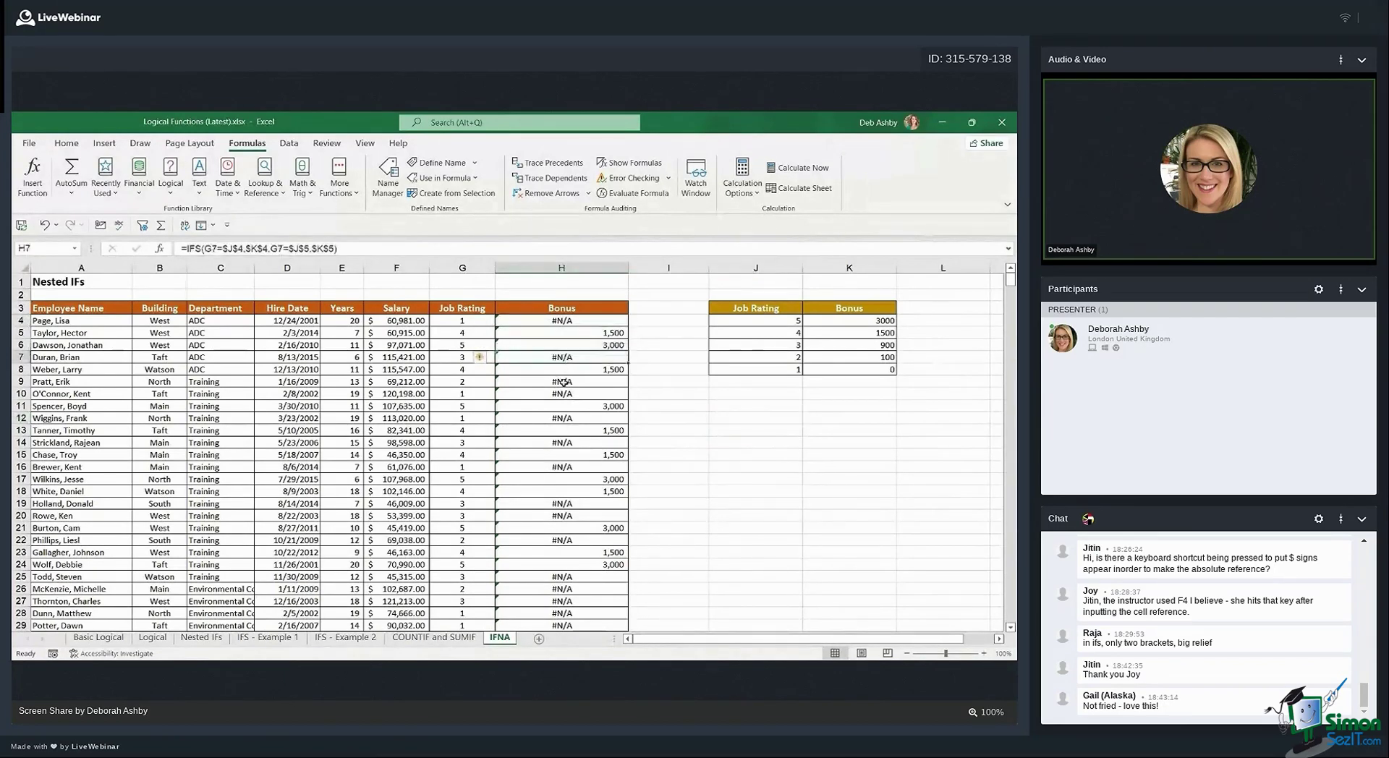
click(564, 418)
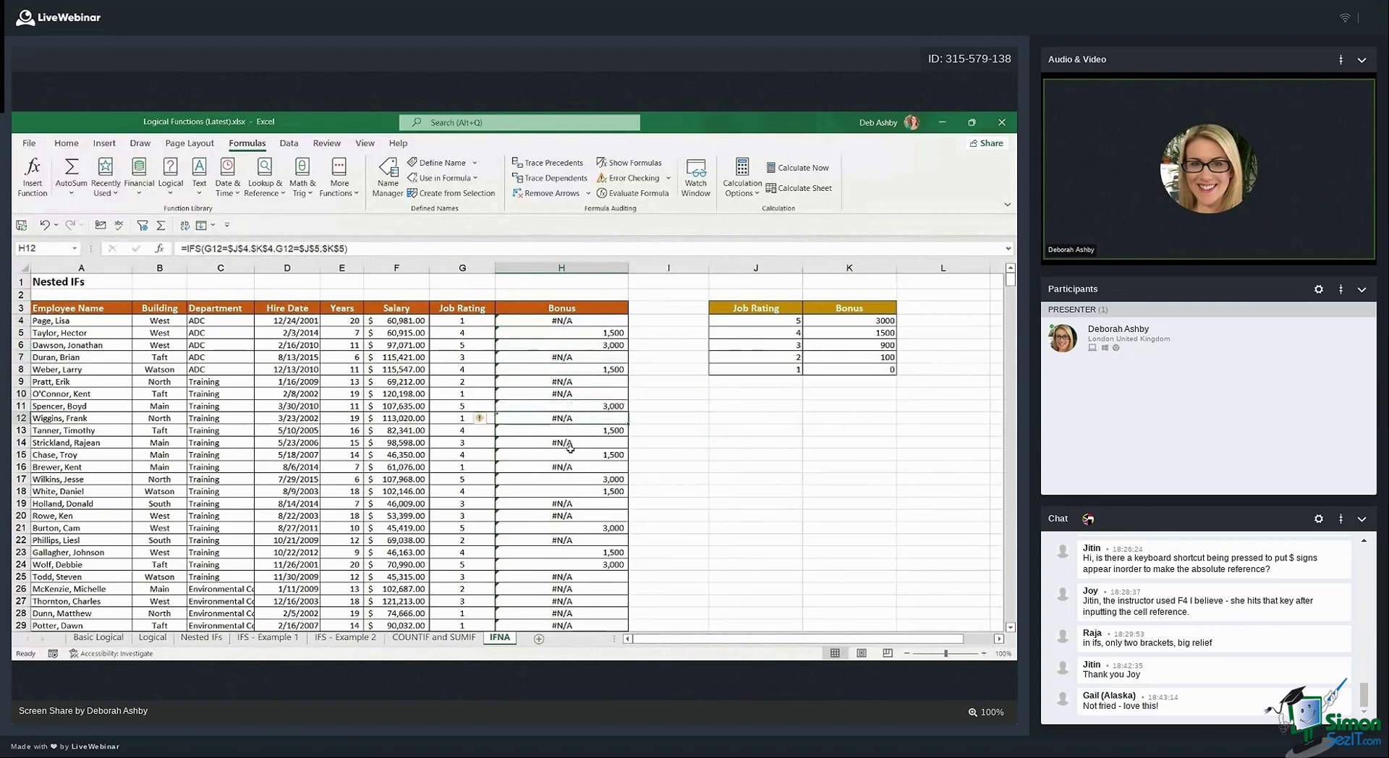
click(562, 479)
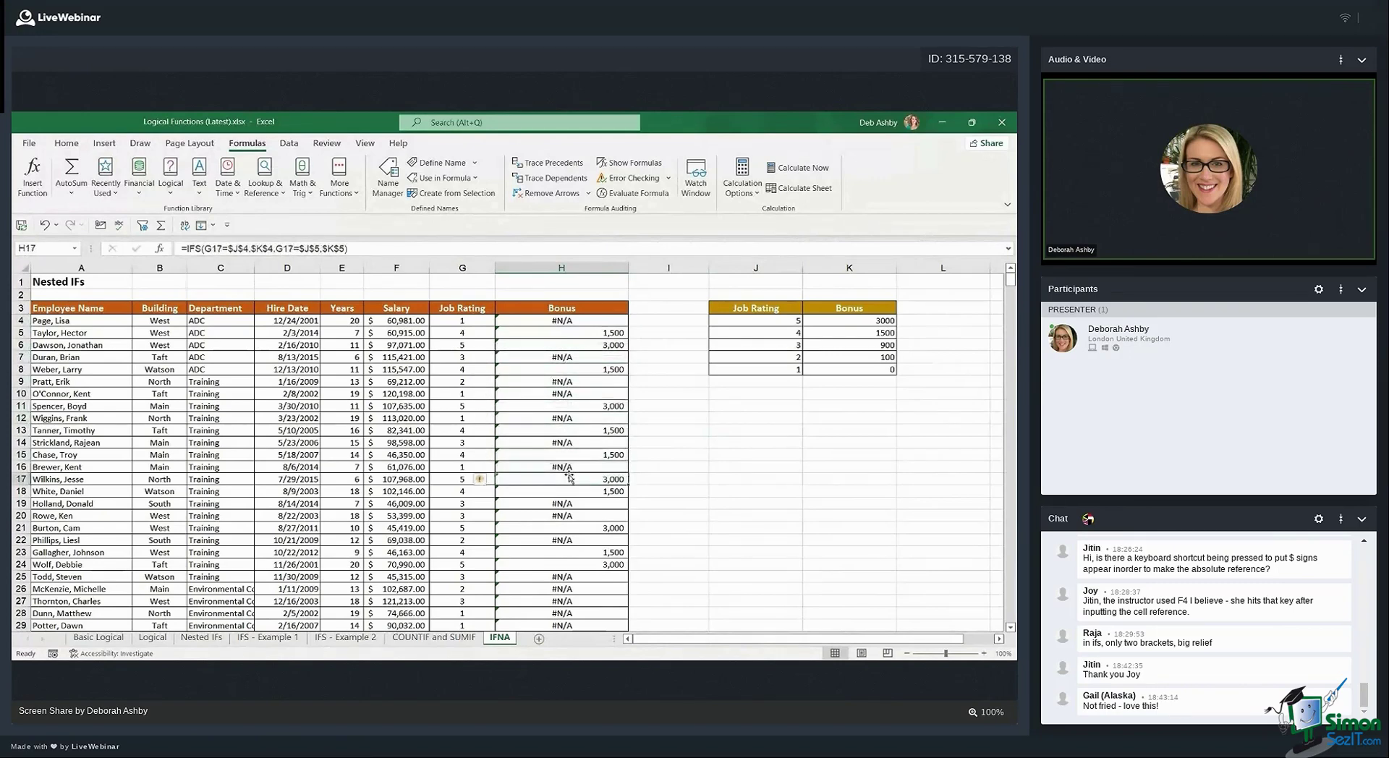
click(562, 321)
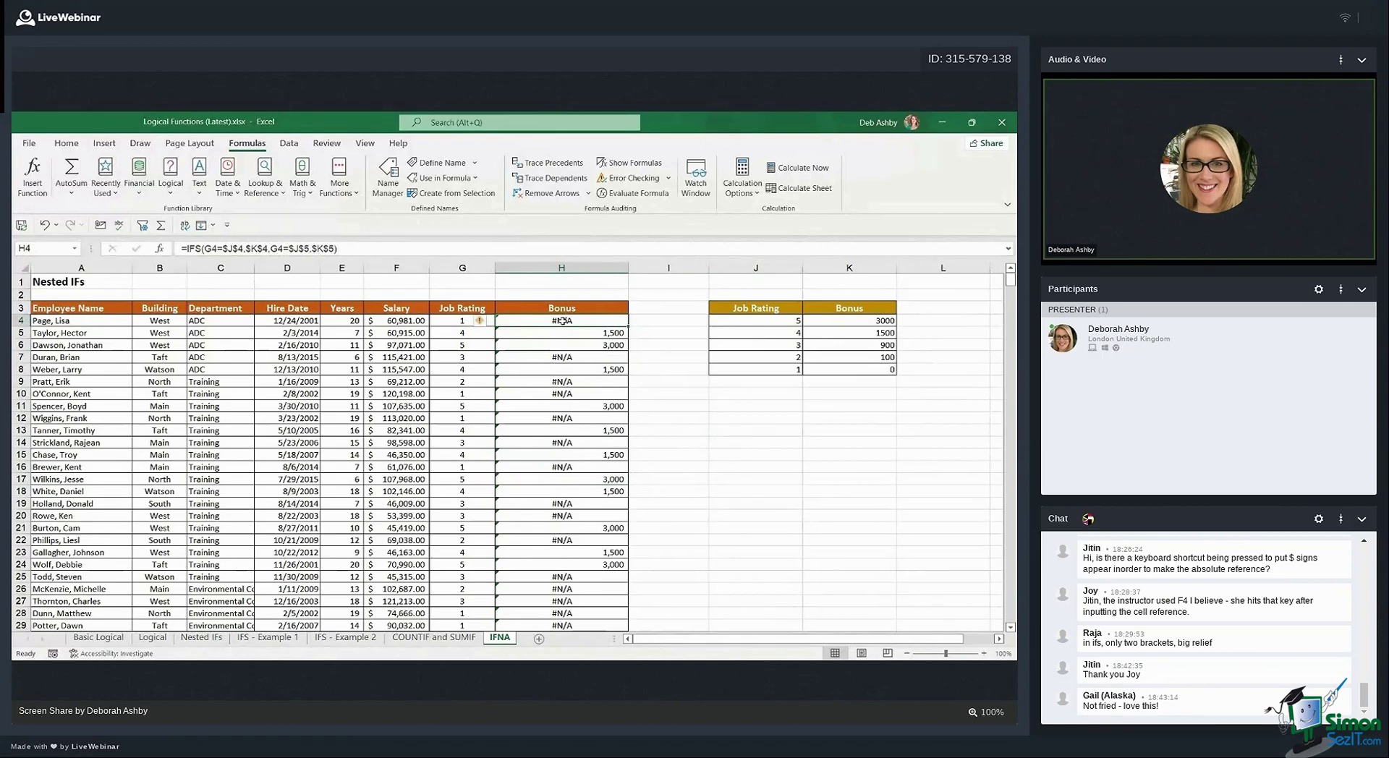
drag(755, 356, 848, 372)
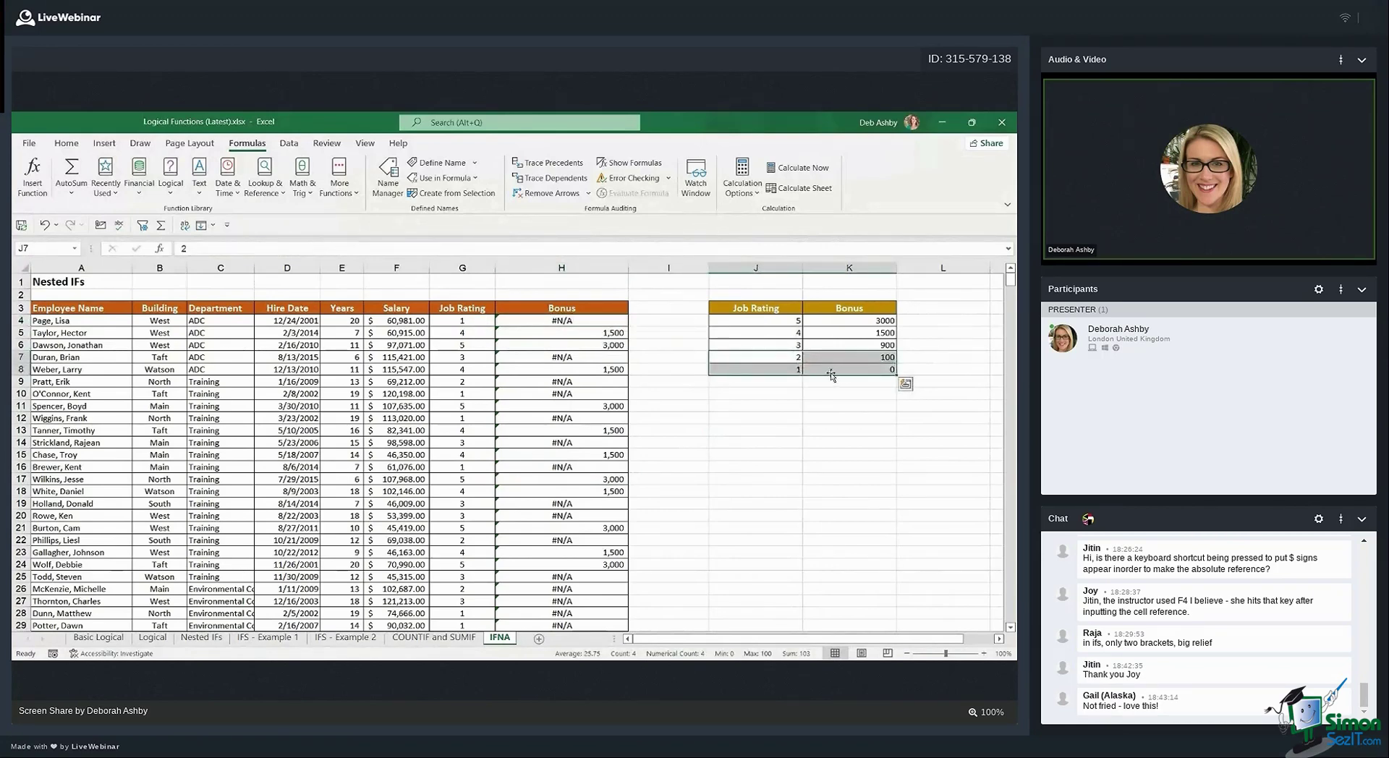
click(571, 320)
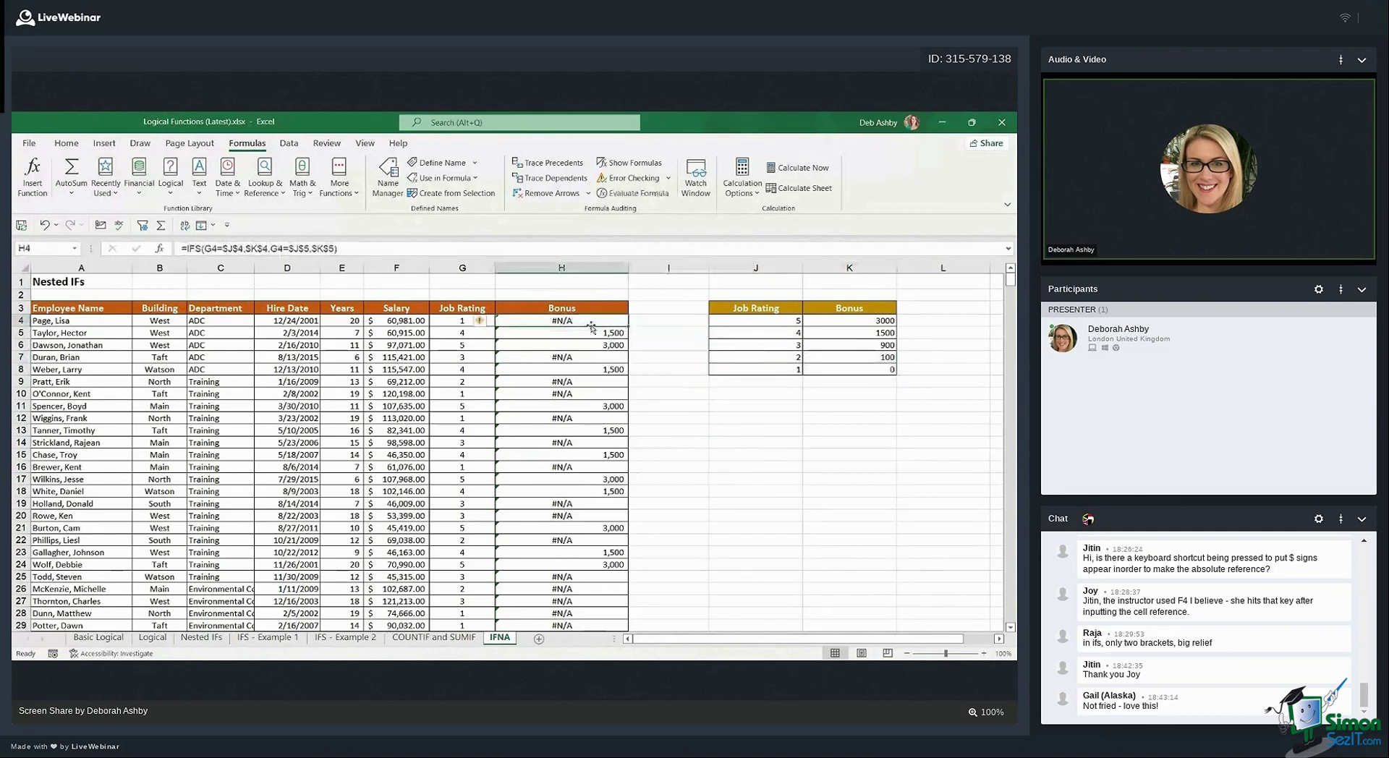
click(462, 323)
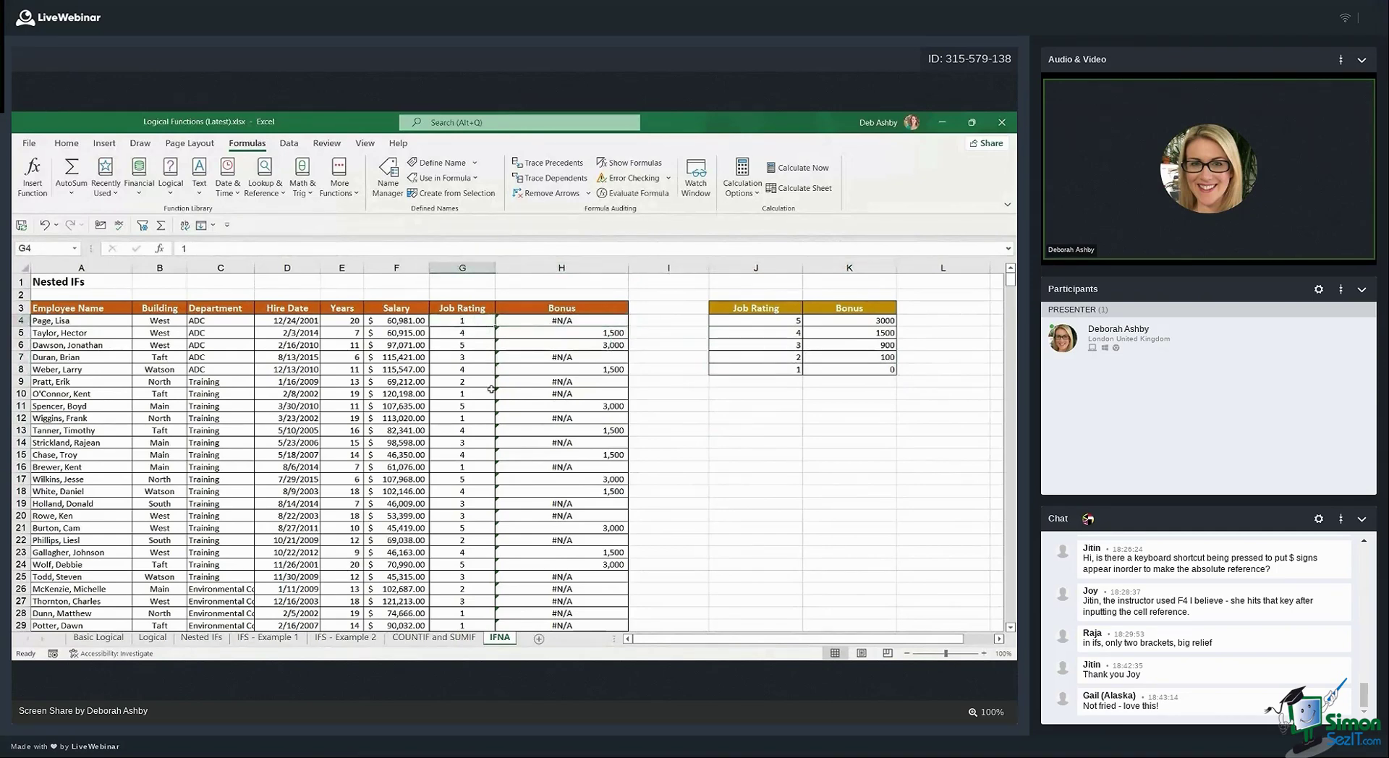
click(466, 384)
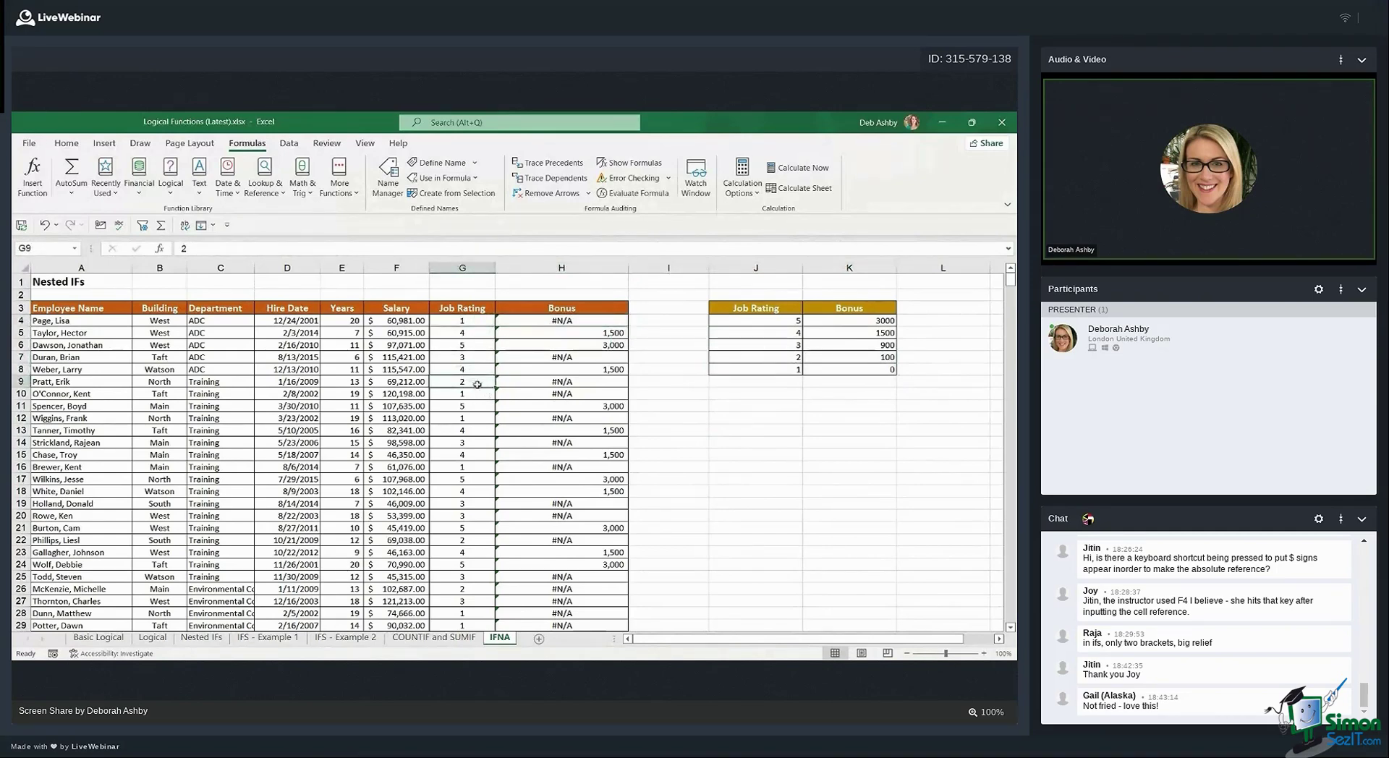
click(547, 384)
click(547, 394)
click(566, 325)
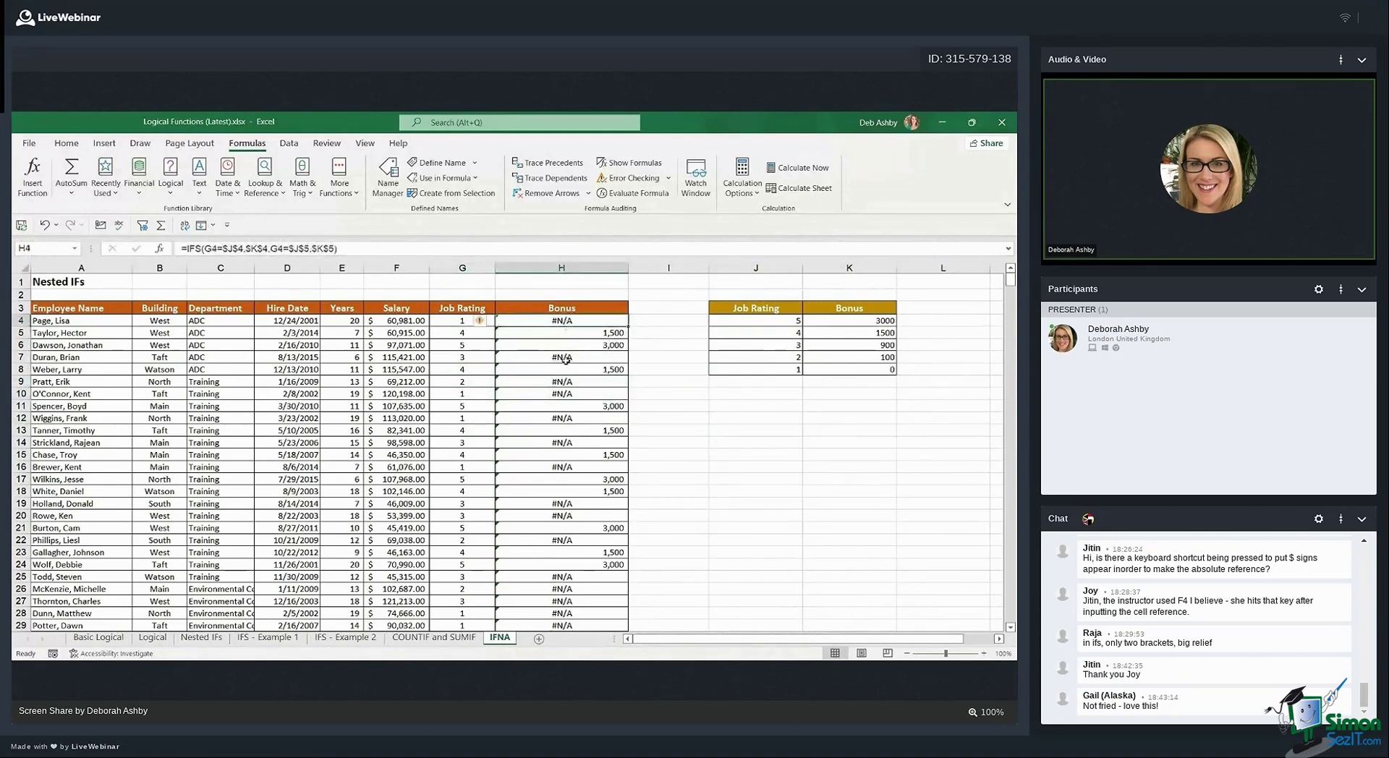
click(565, 360)
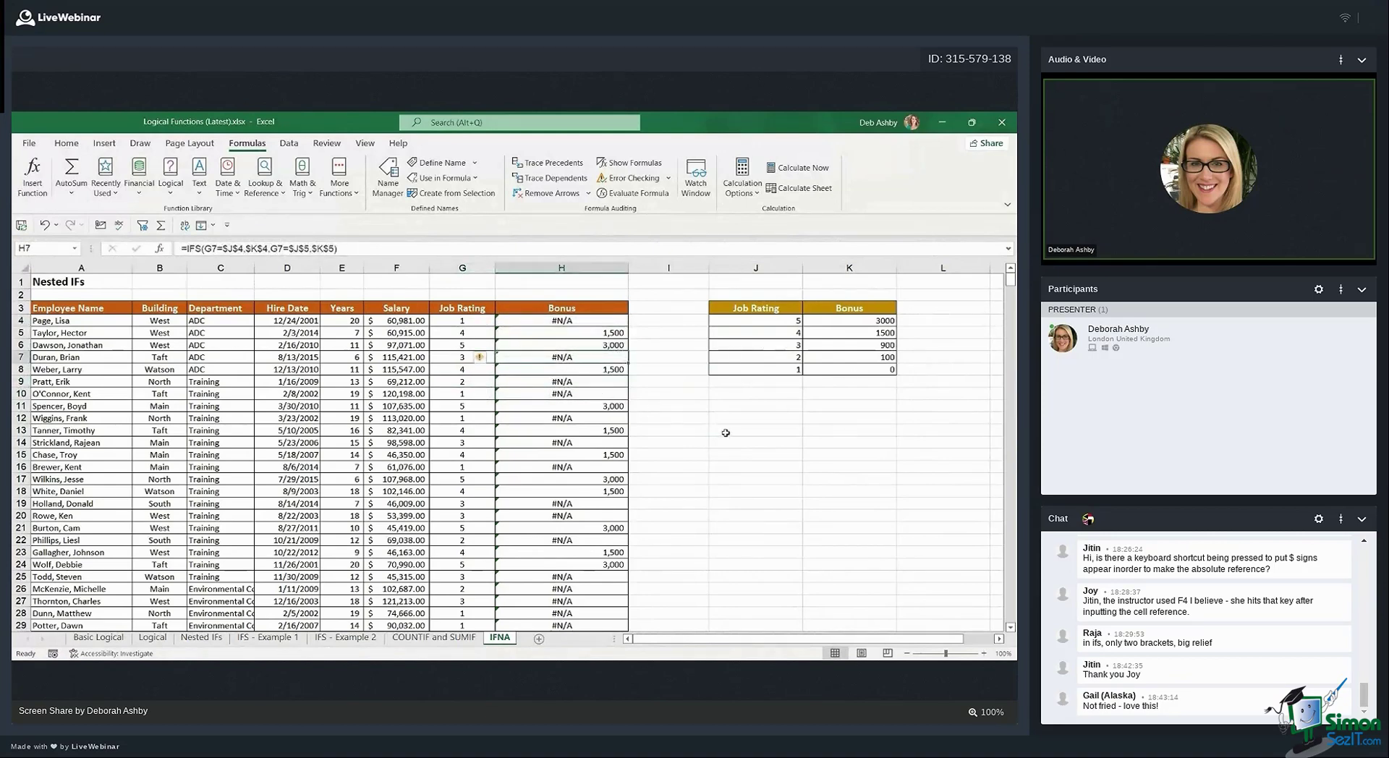
click(756, 426)
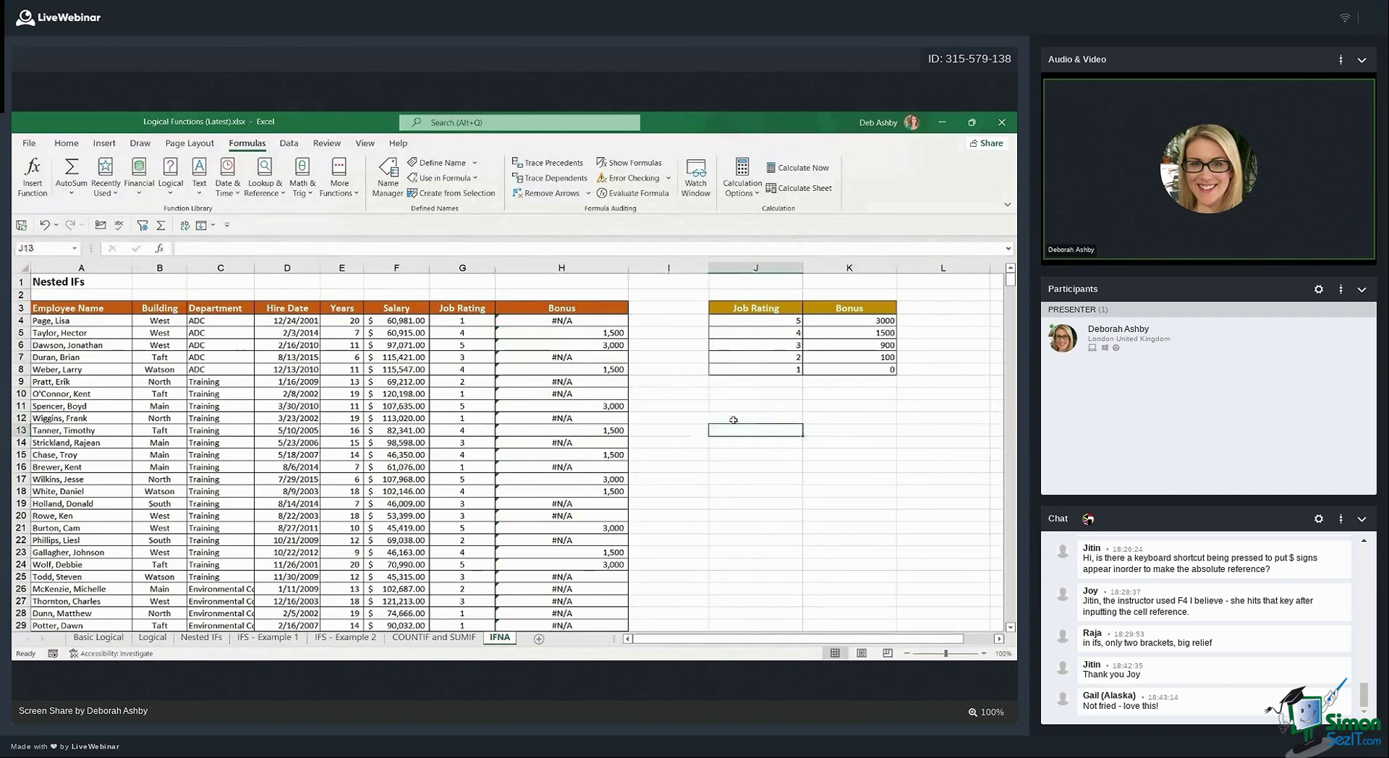
click(582, 321)
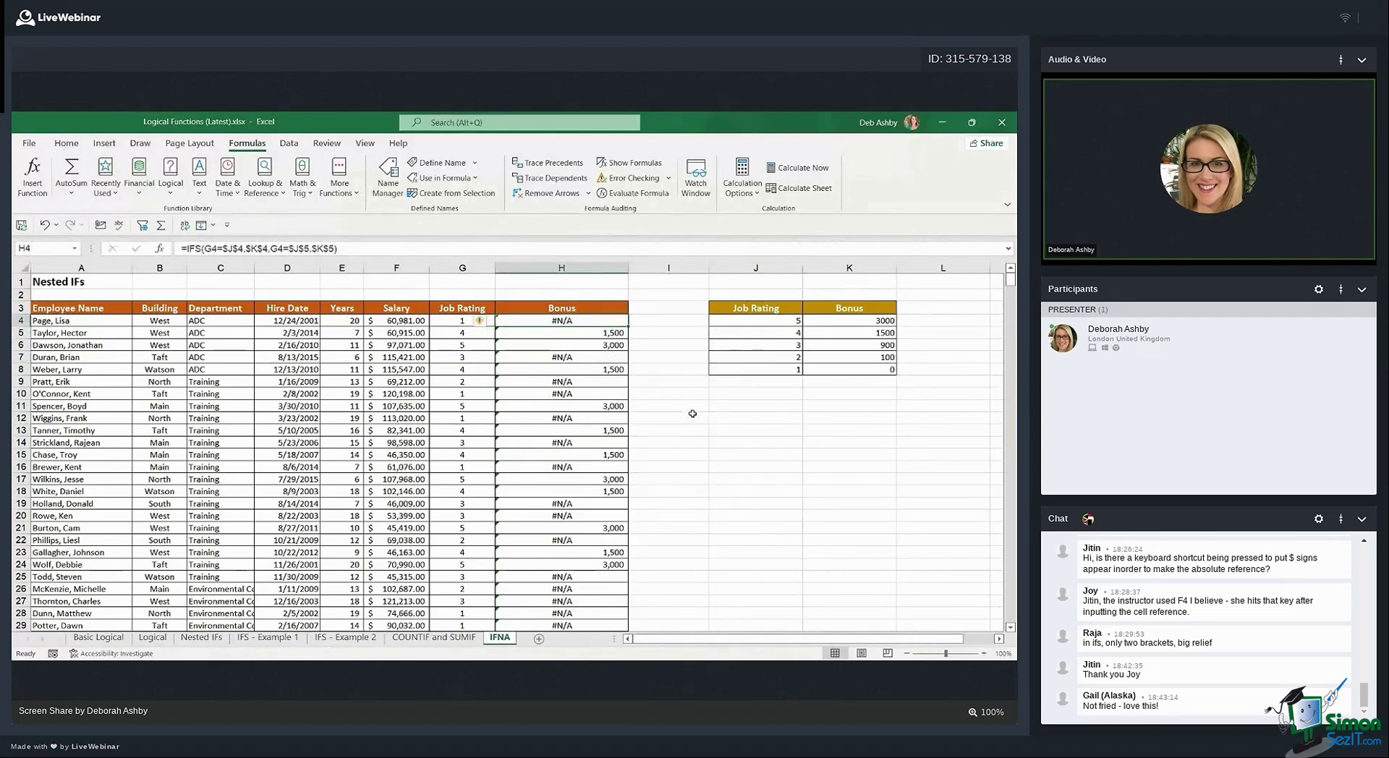
click(750, 417)
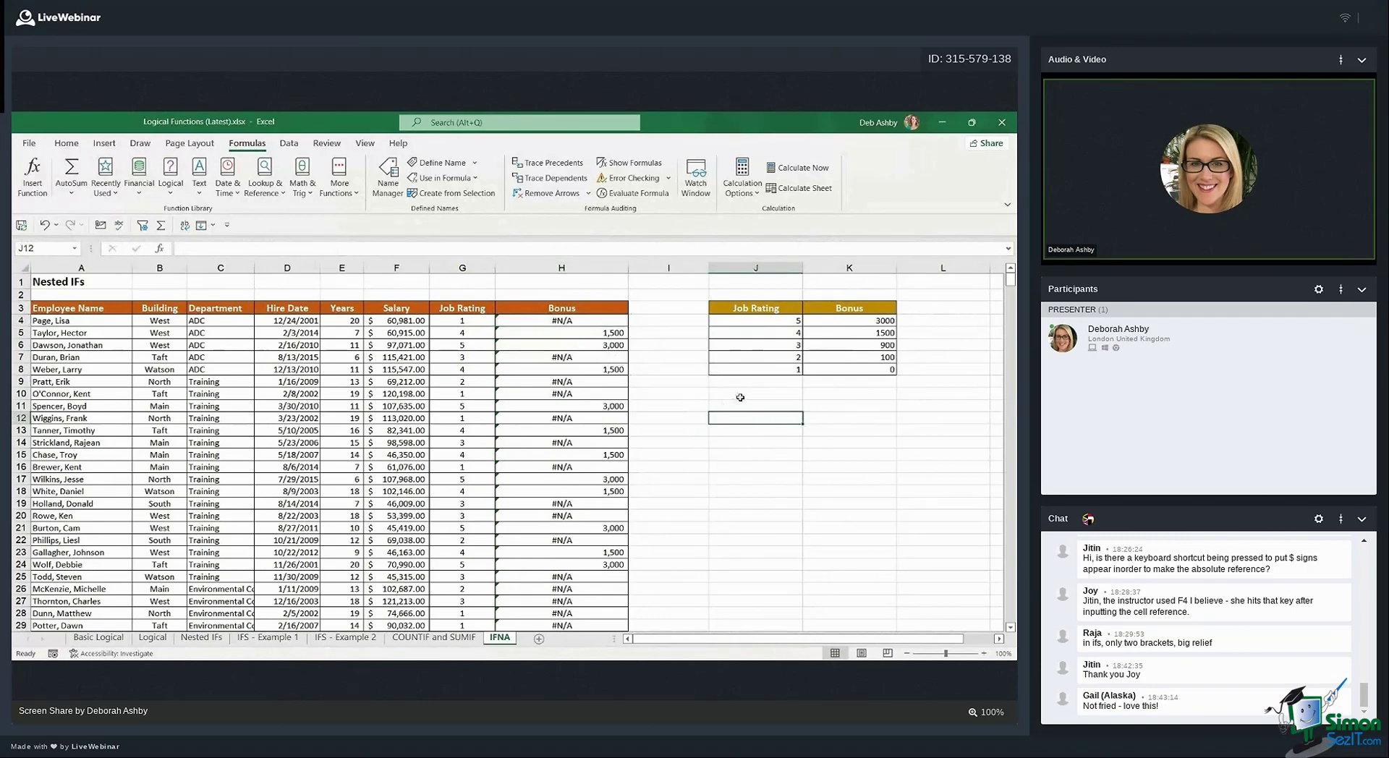
click(738, 396)
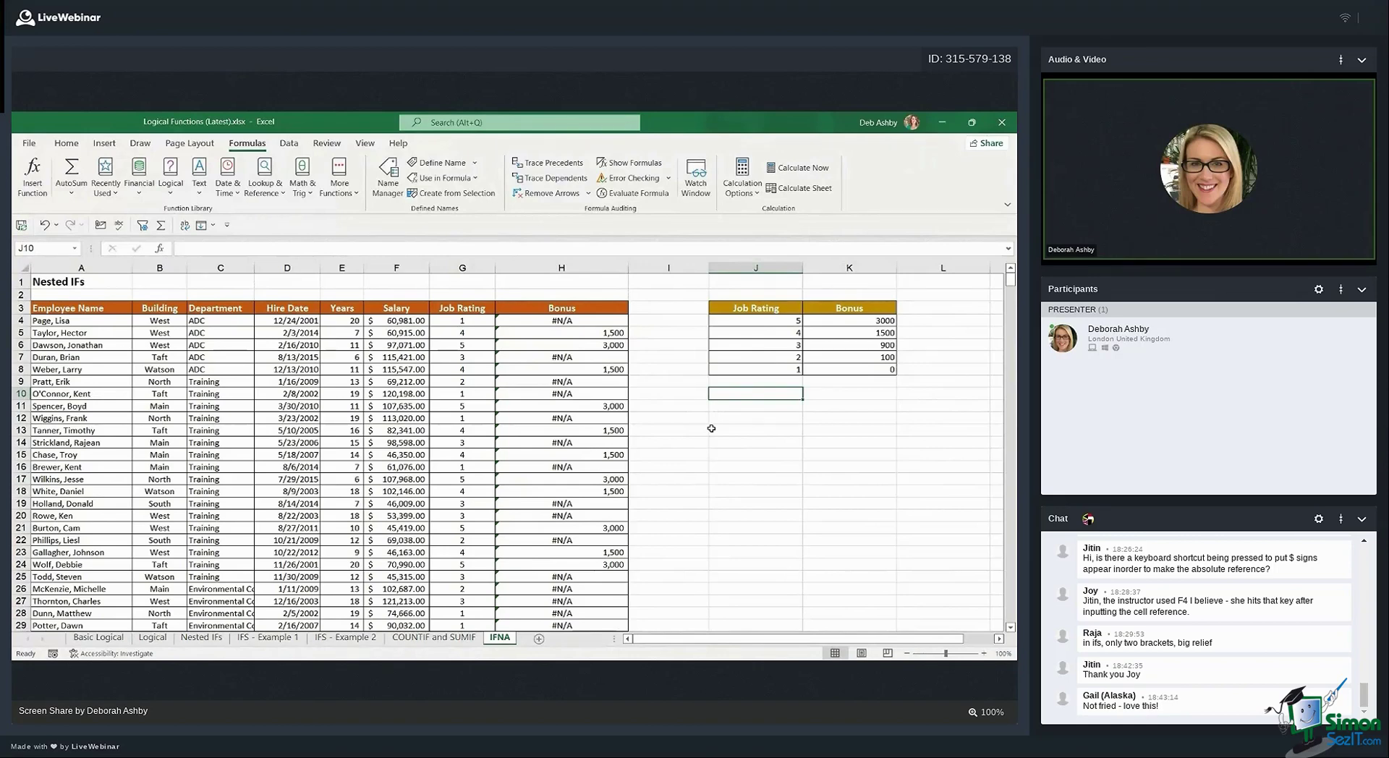
Enter the function names IFNA in J12 and IFERROR in J13 as notes below the bonus table
click(715, 419)
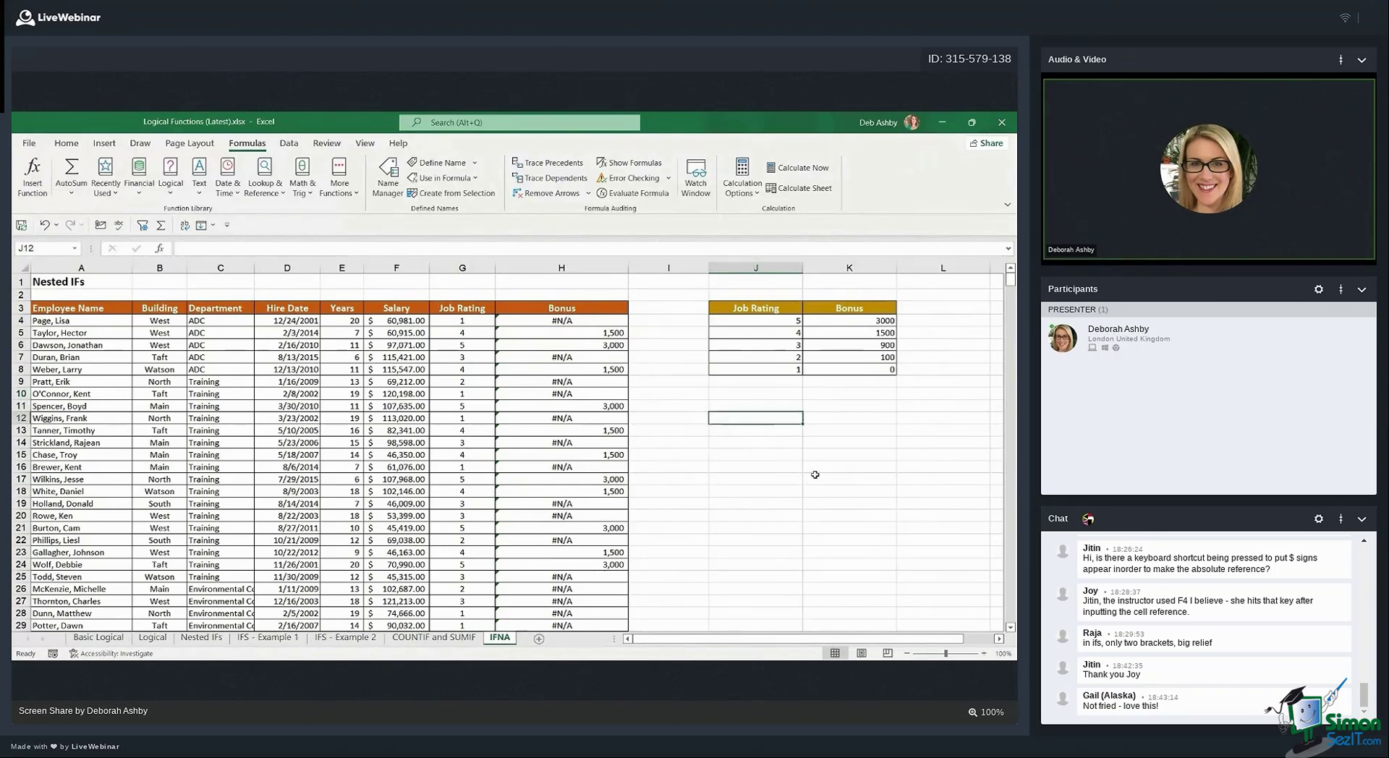
text(IFN)
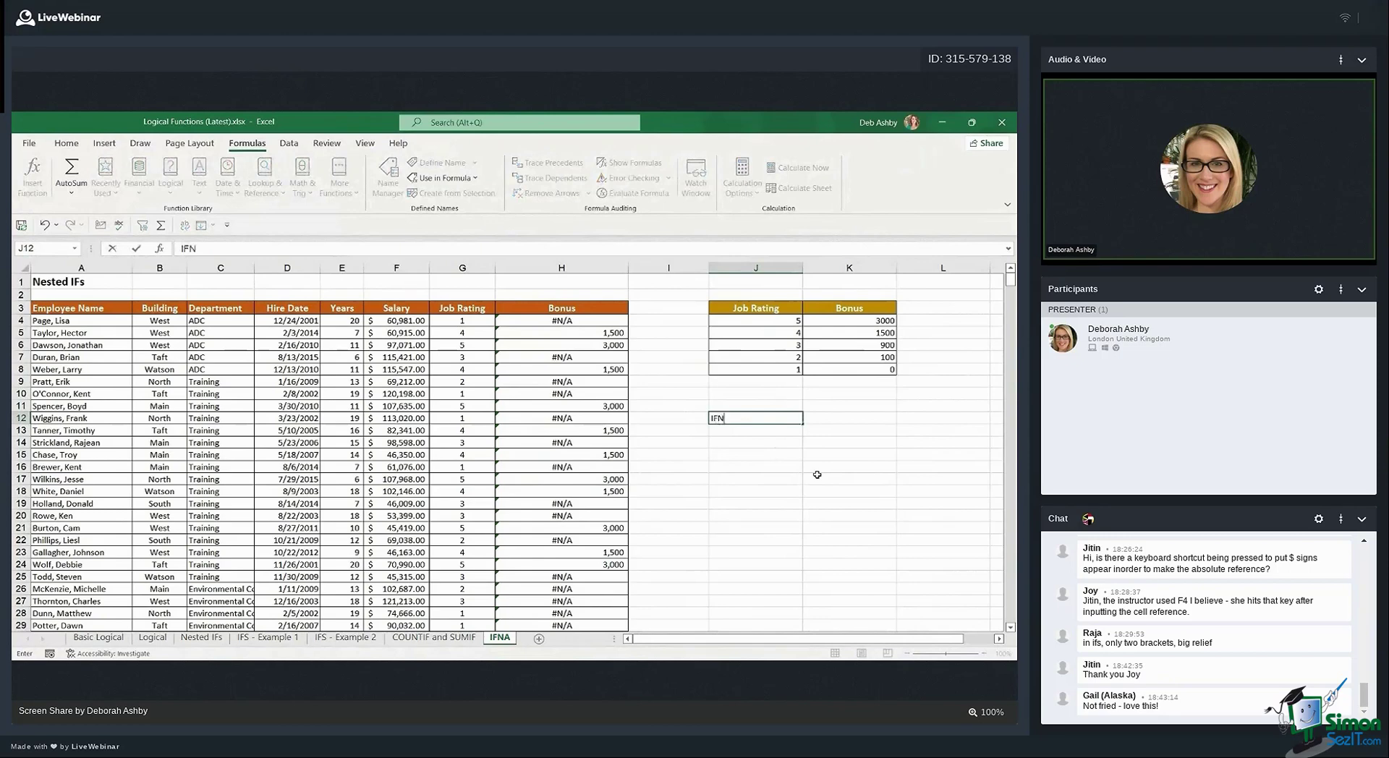
text(A)
key(Return)
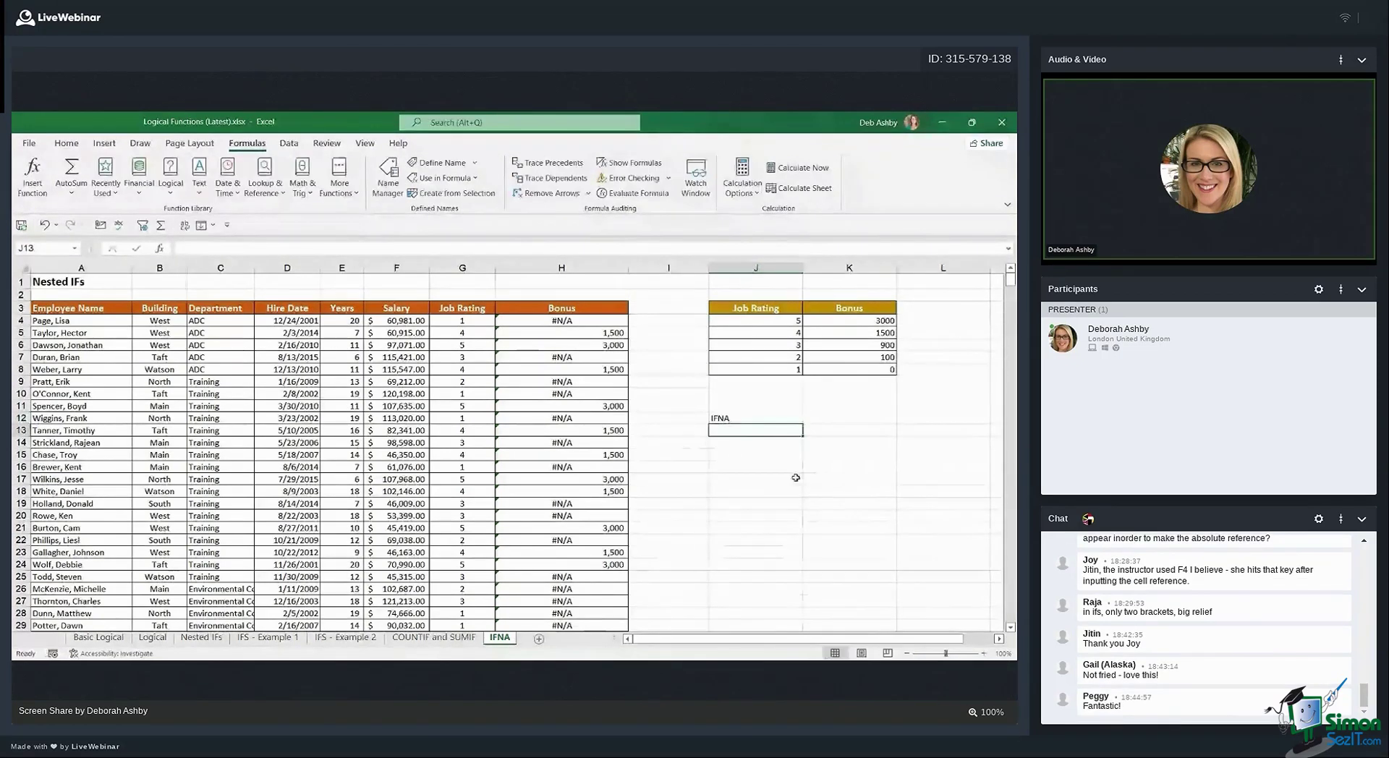
text(I)
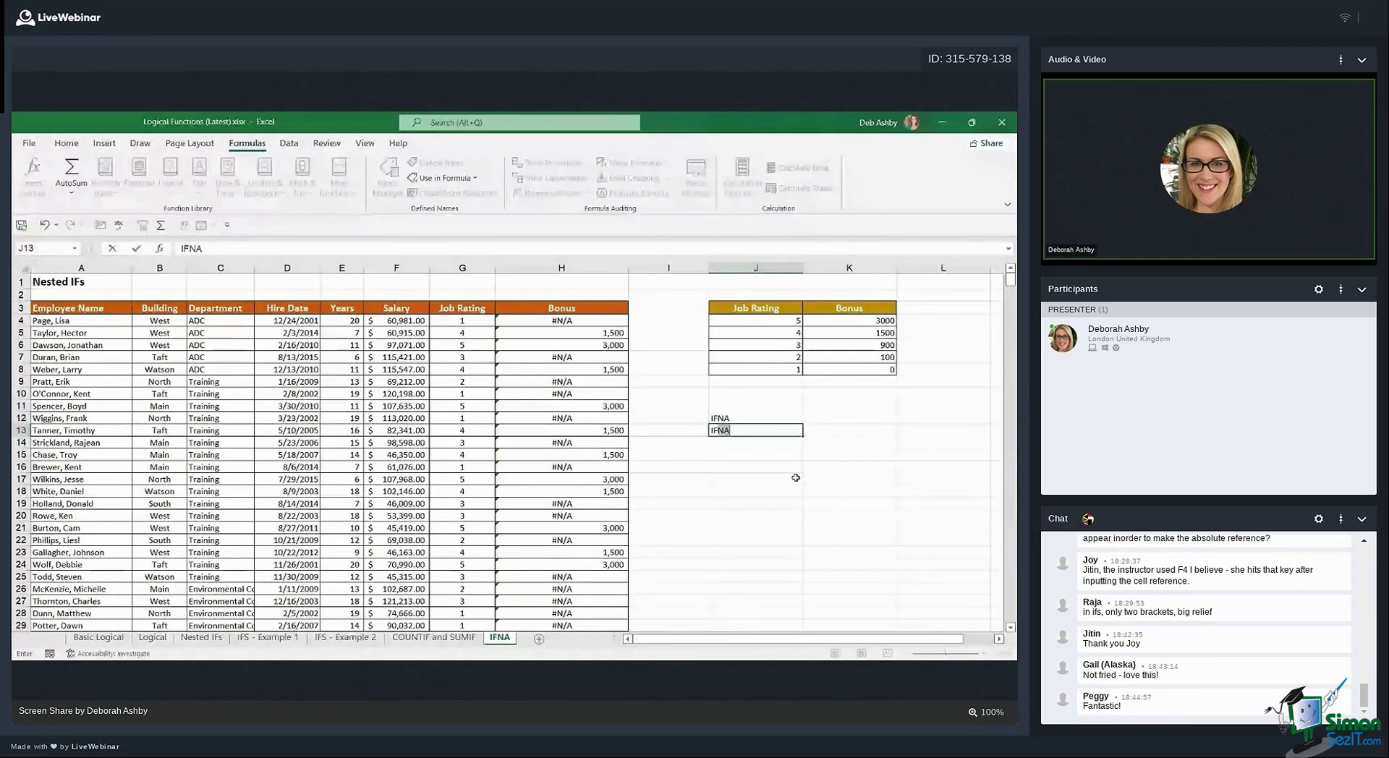
text(FERROR)
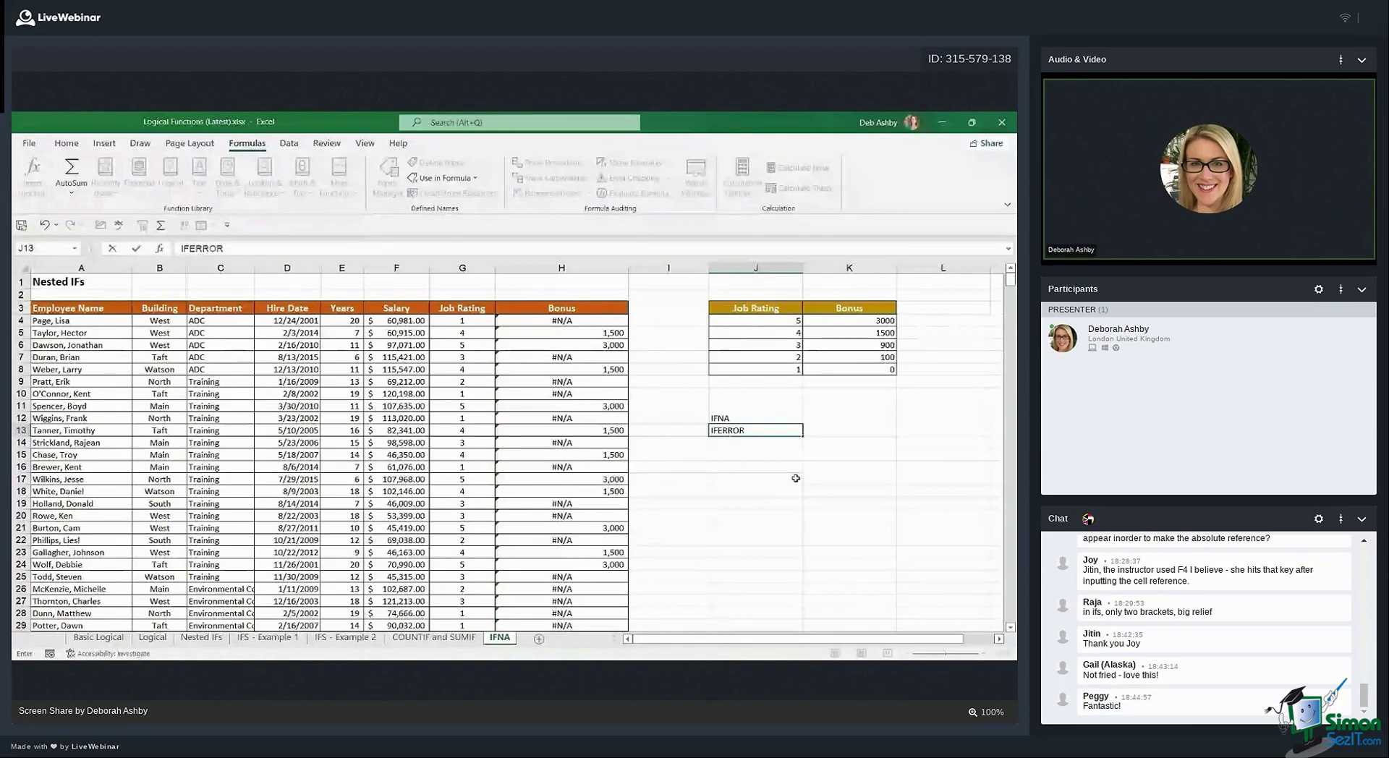
key(Up)
click(735, 429)
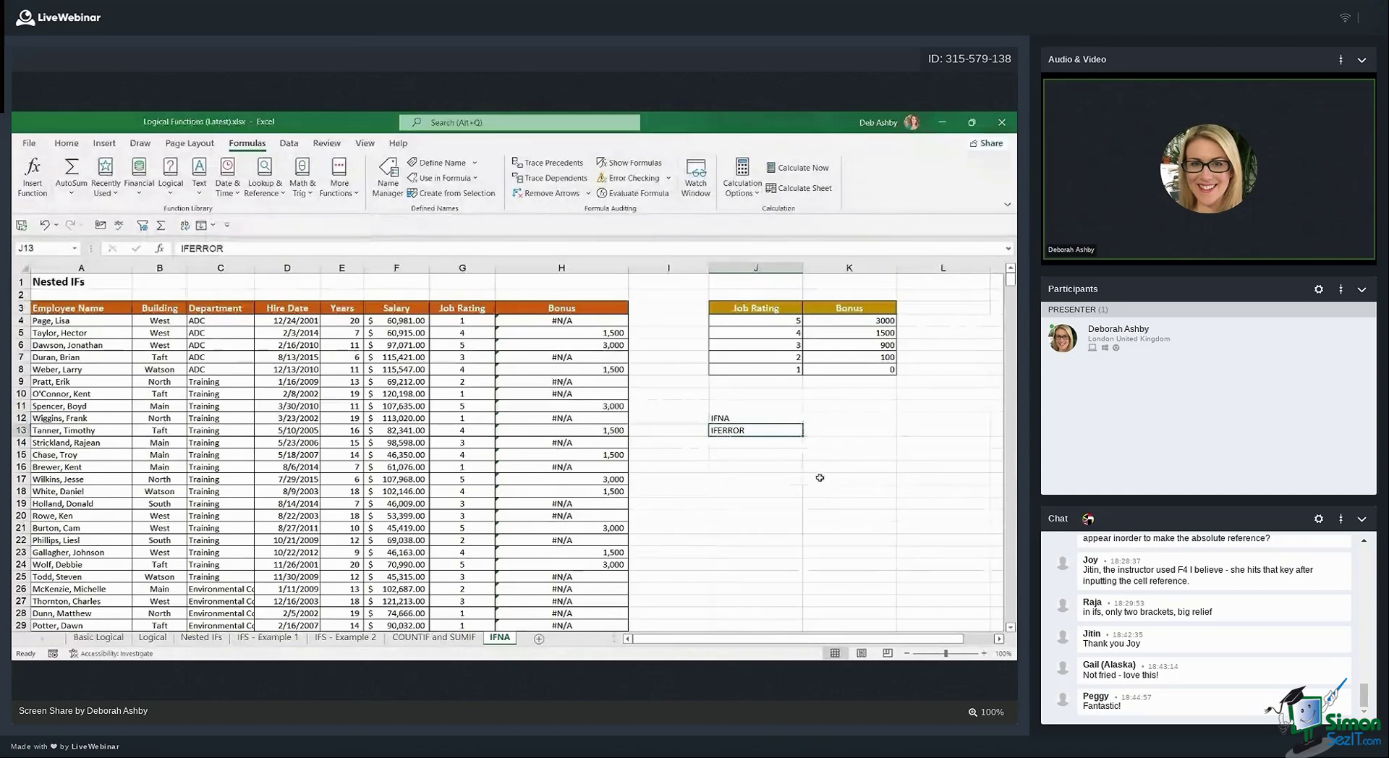
key(Up)
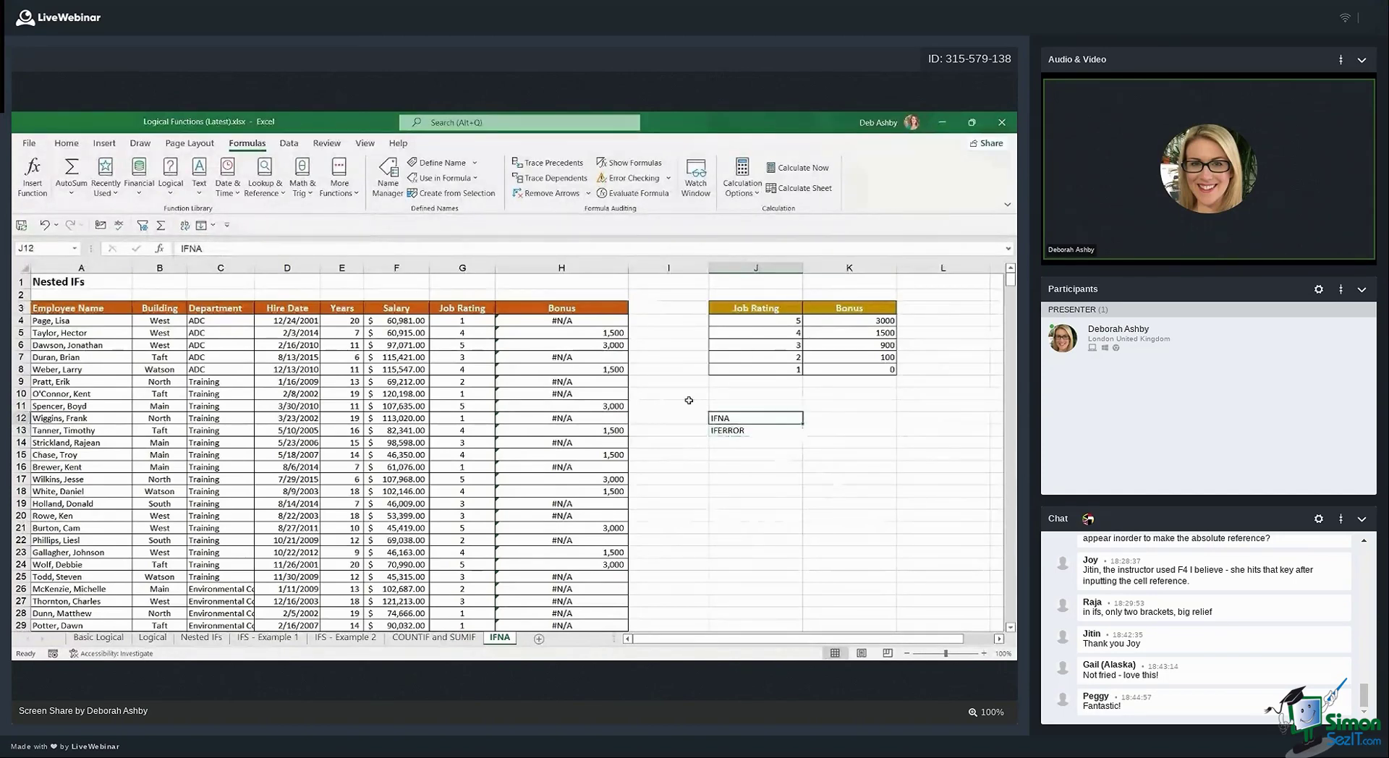
Review the IFS formula in the first Bonus cell, H4
click(556, 322)
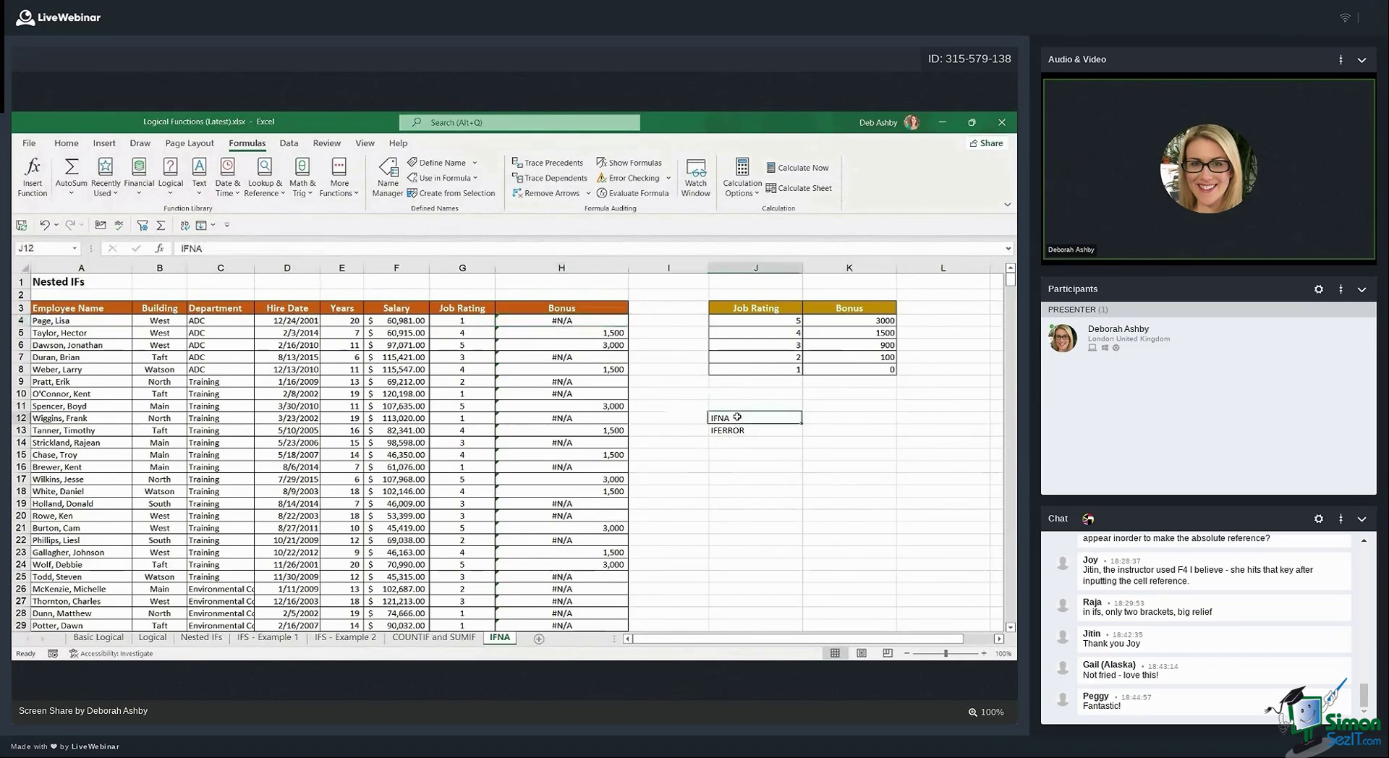
click(737, 417)
click(550, 321)
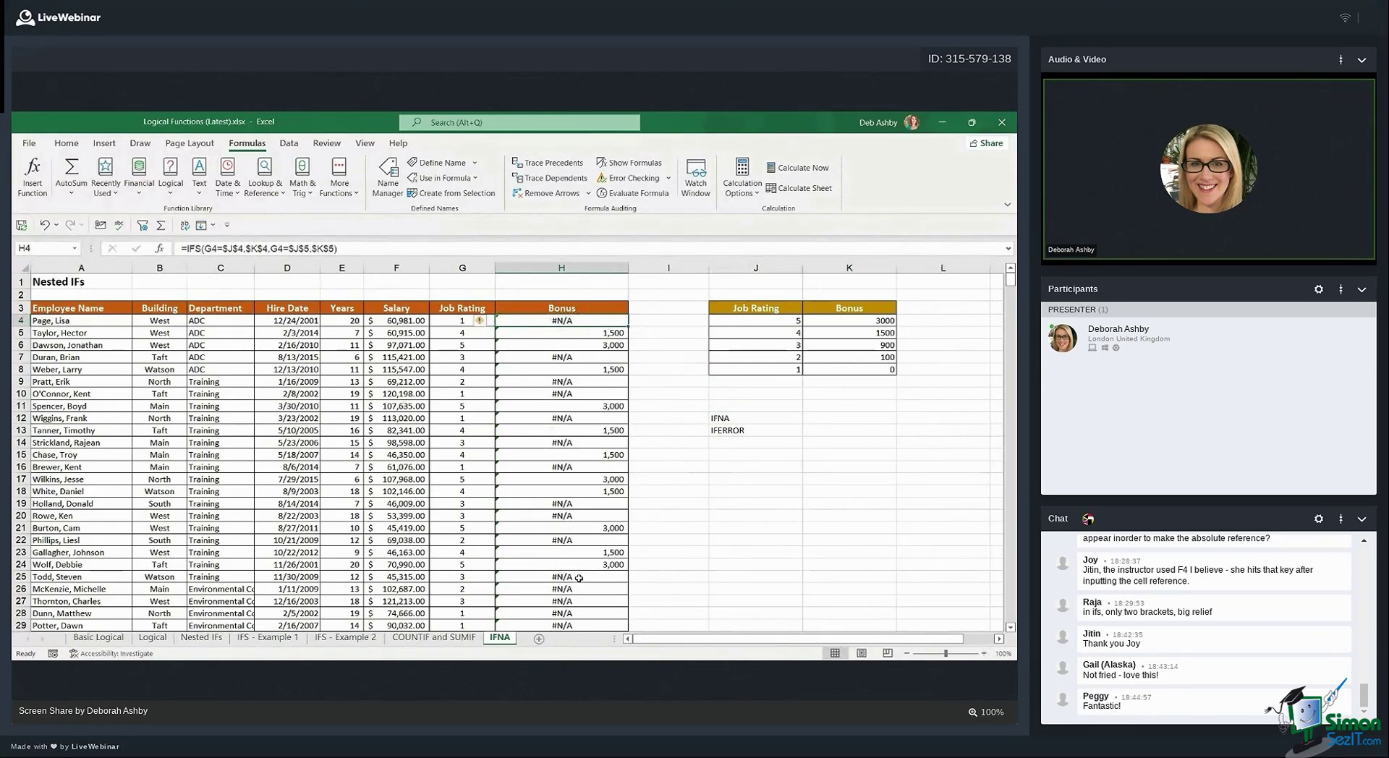
Delete the IFNA and IFERROR notes from J12:J13 below the bonus table
click(758, 429)
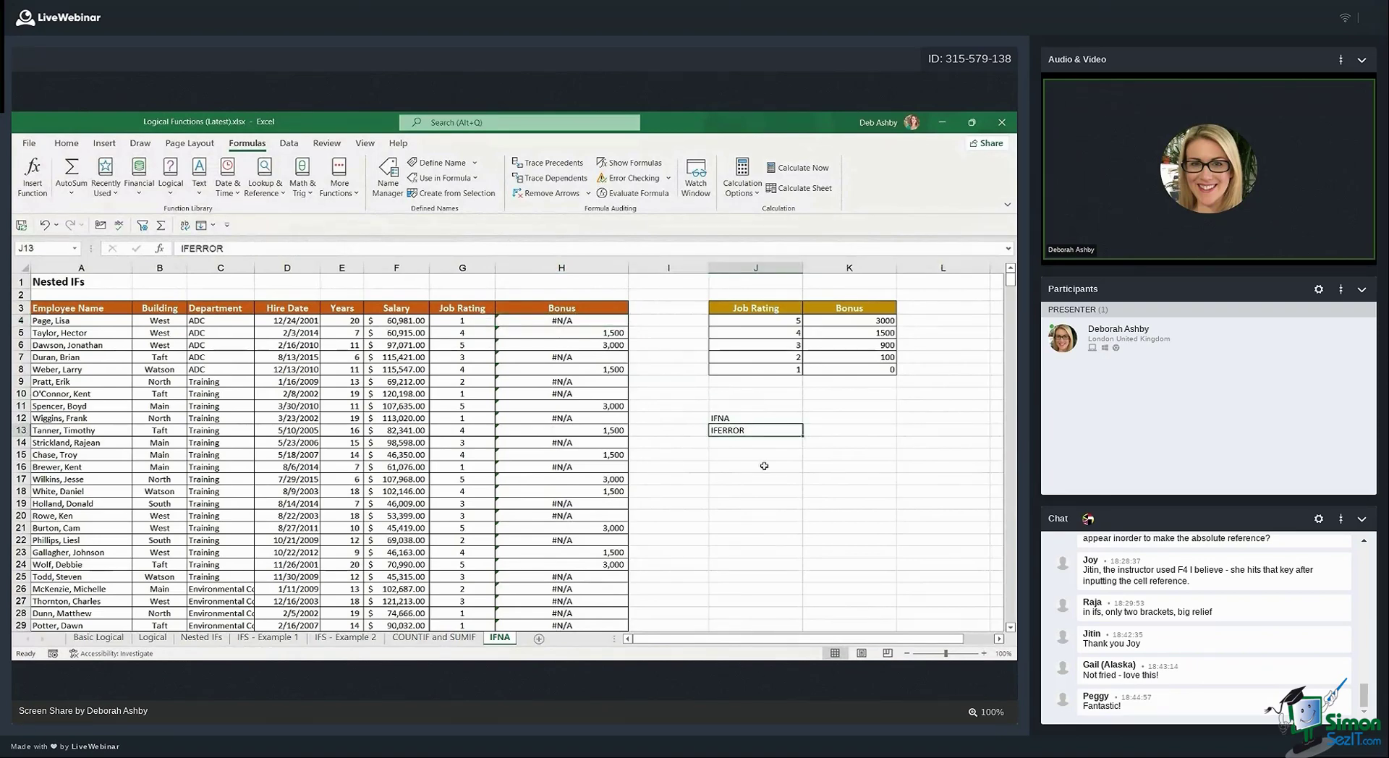
click(741, 417)
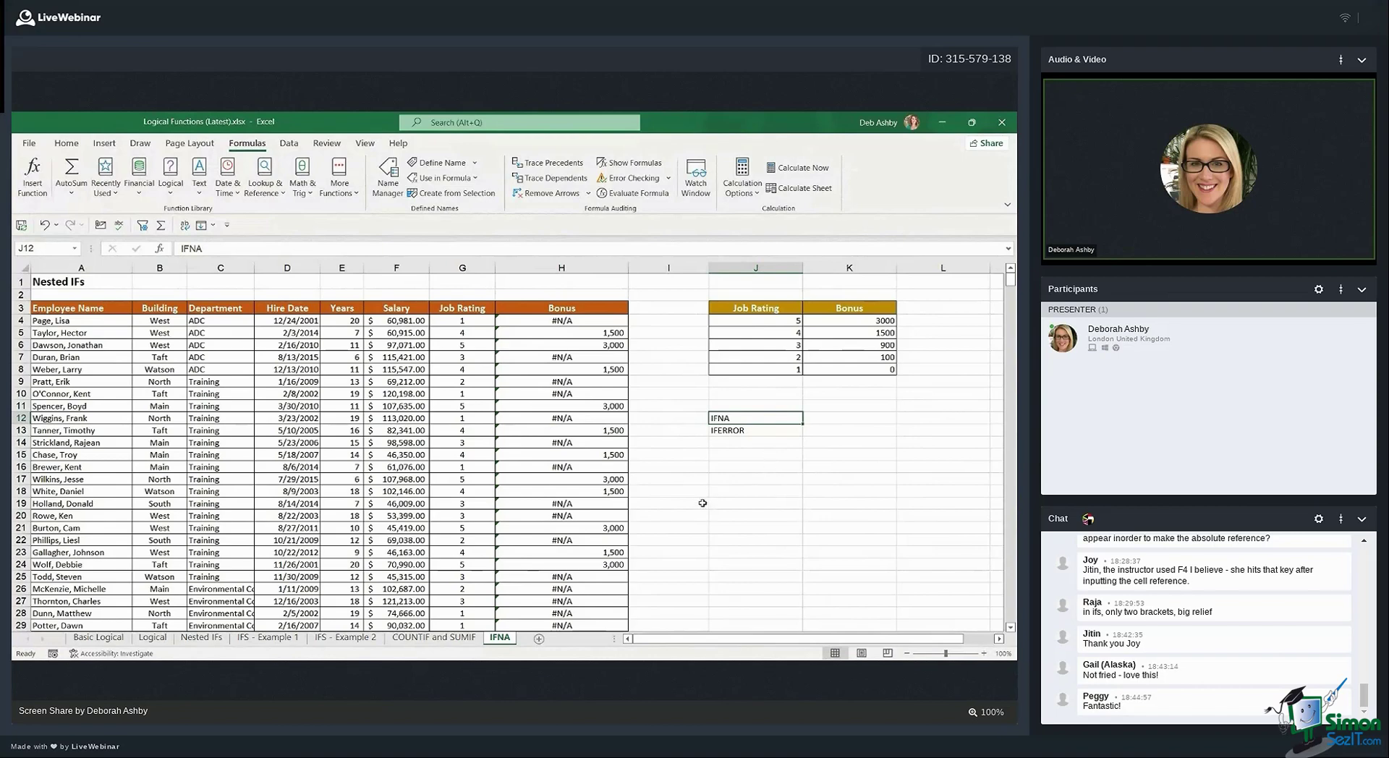
drag(726, 418, 726, 428)
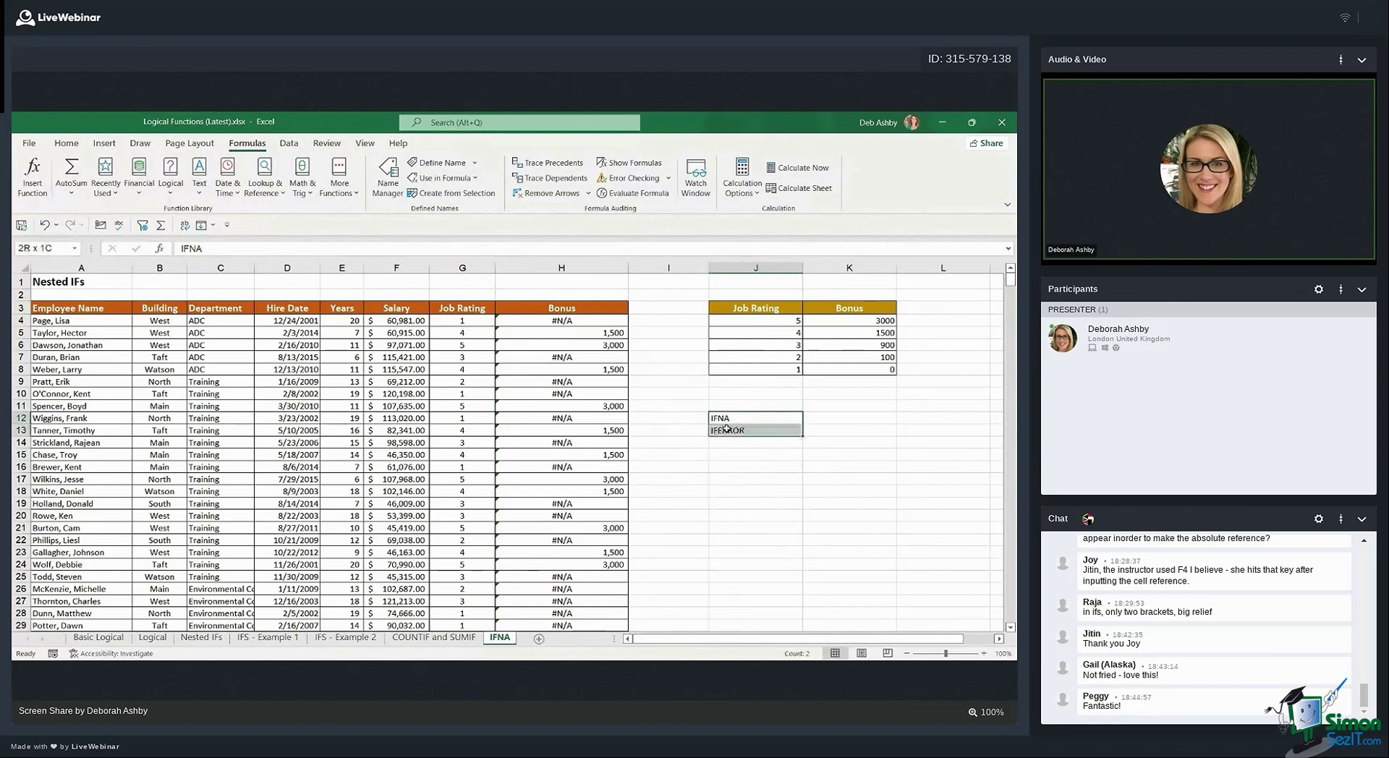
key(Delete)
Wrap the IFS formula in H4 in IFNA with "No Bonus" as the value if #N/A, and fill it down the Bonus column
click(568, 322)
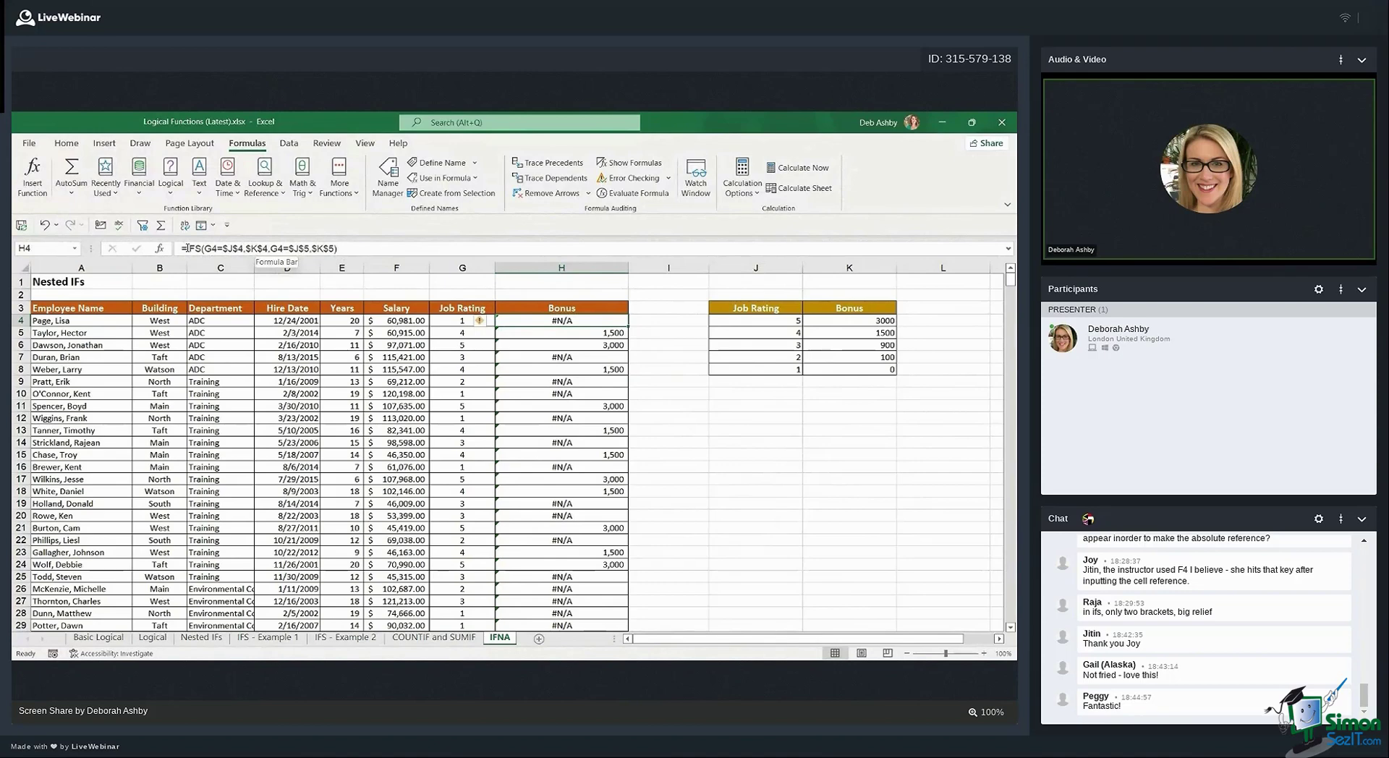
click(184, 248)
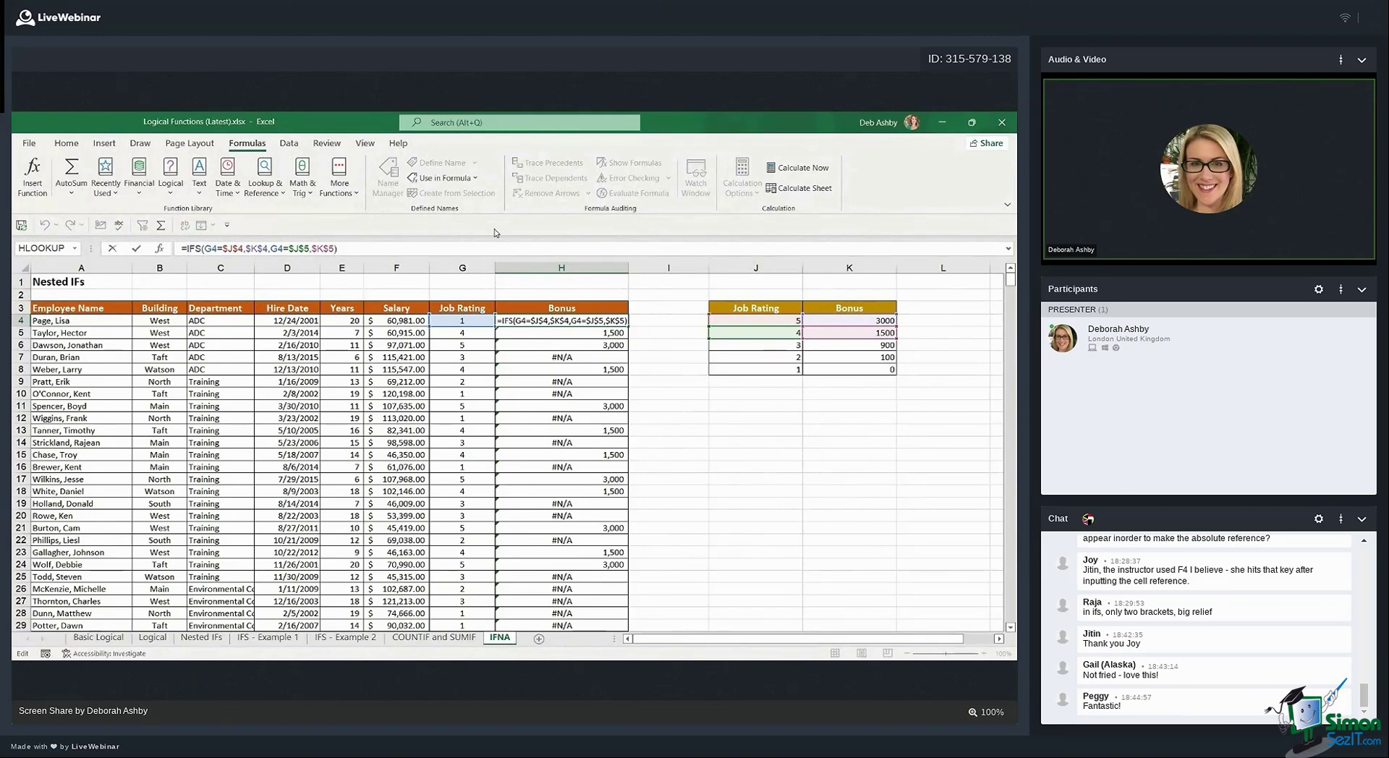
text(IFNA)
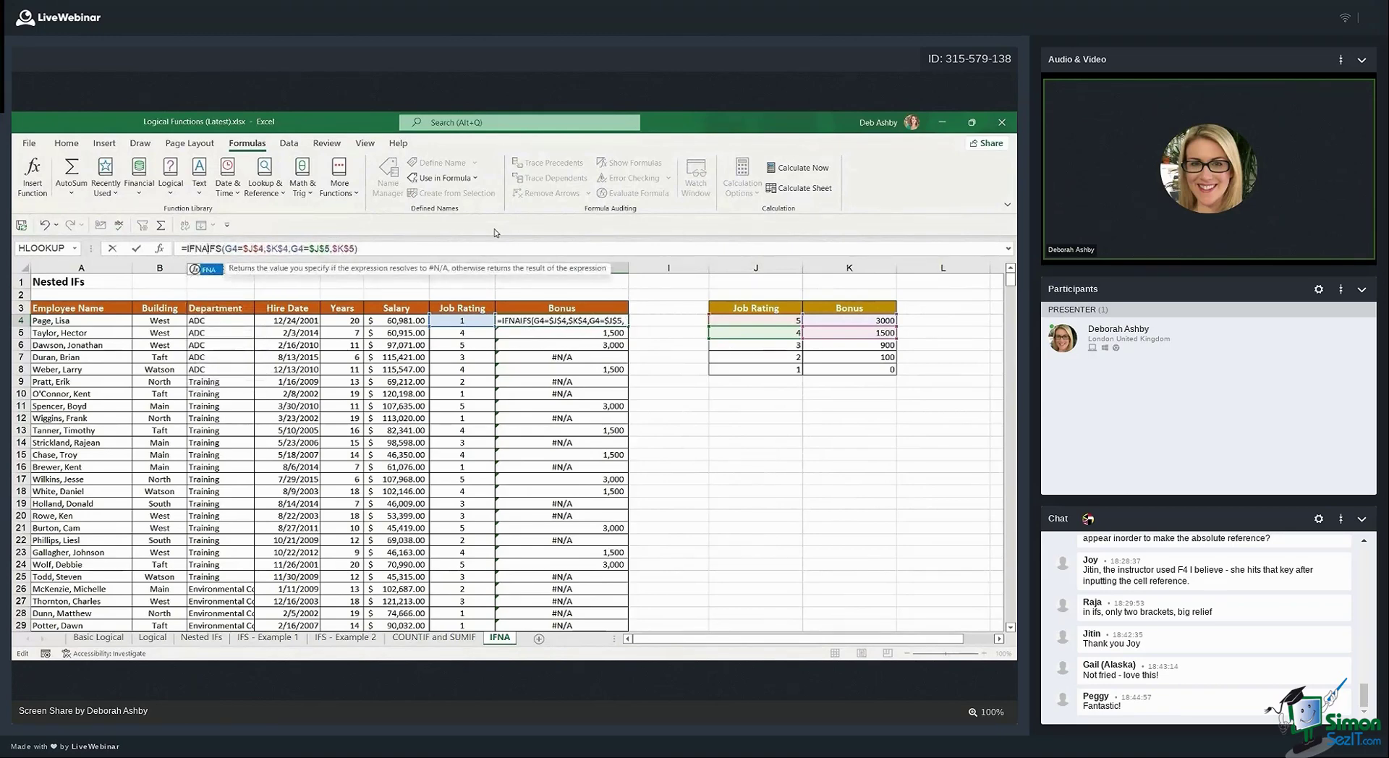
text(()
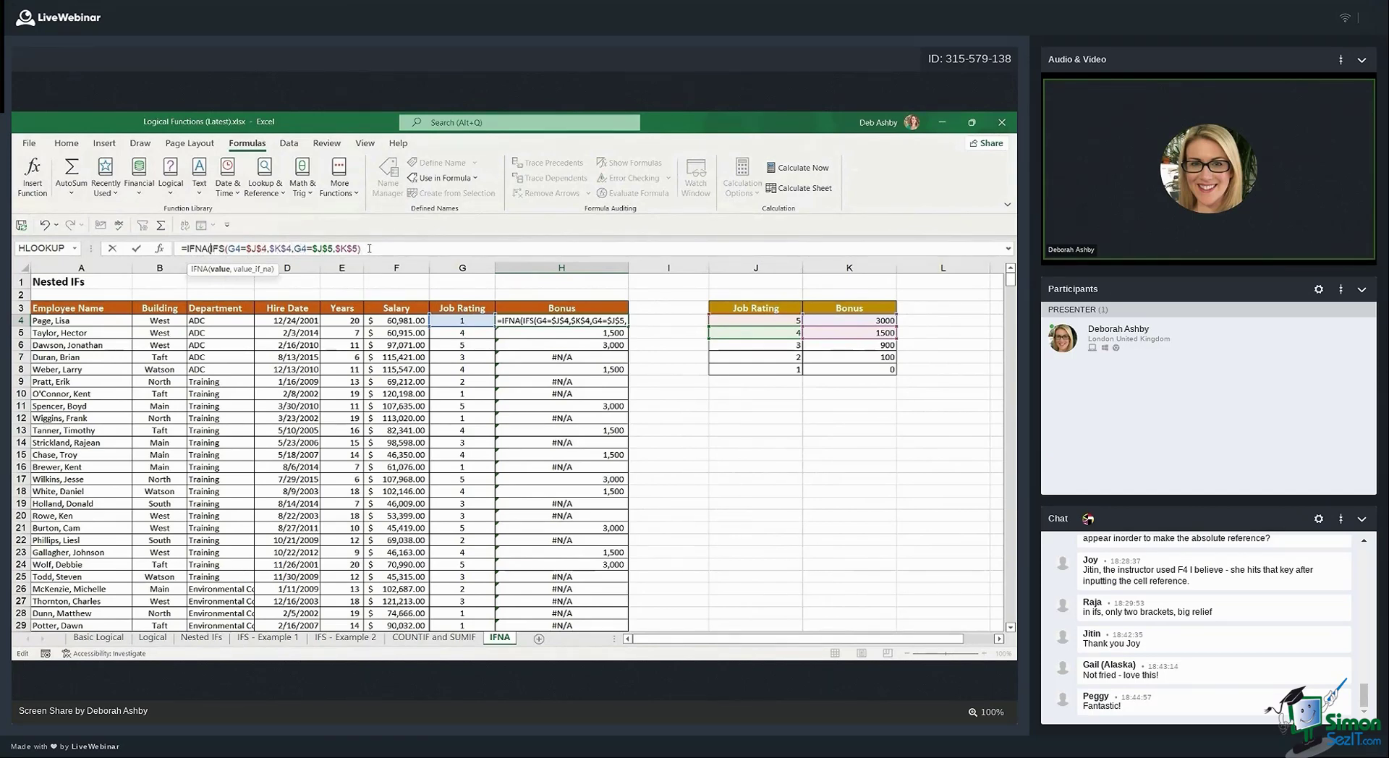
click(444, 248)
text(,)
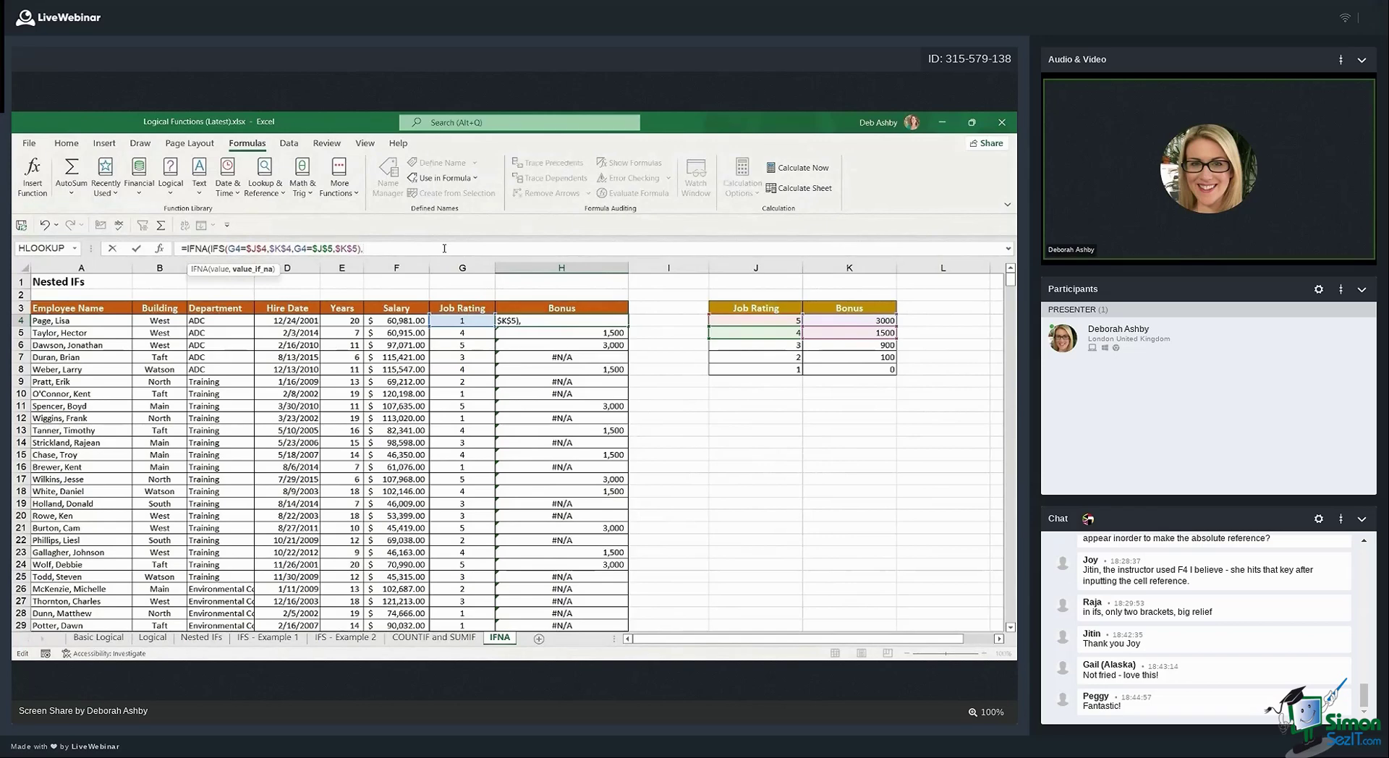
text(")
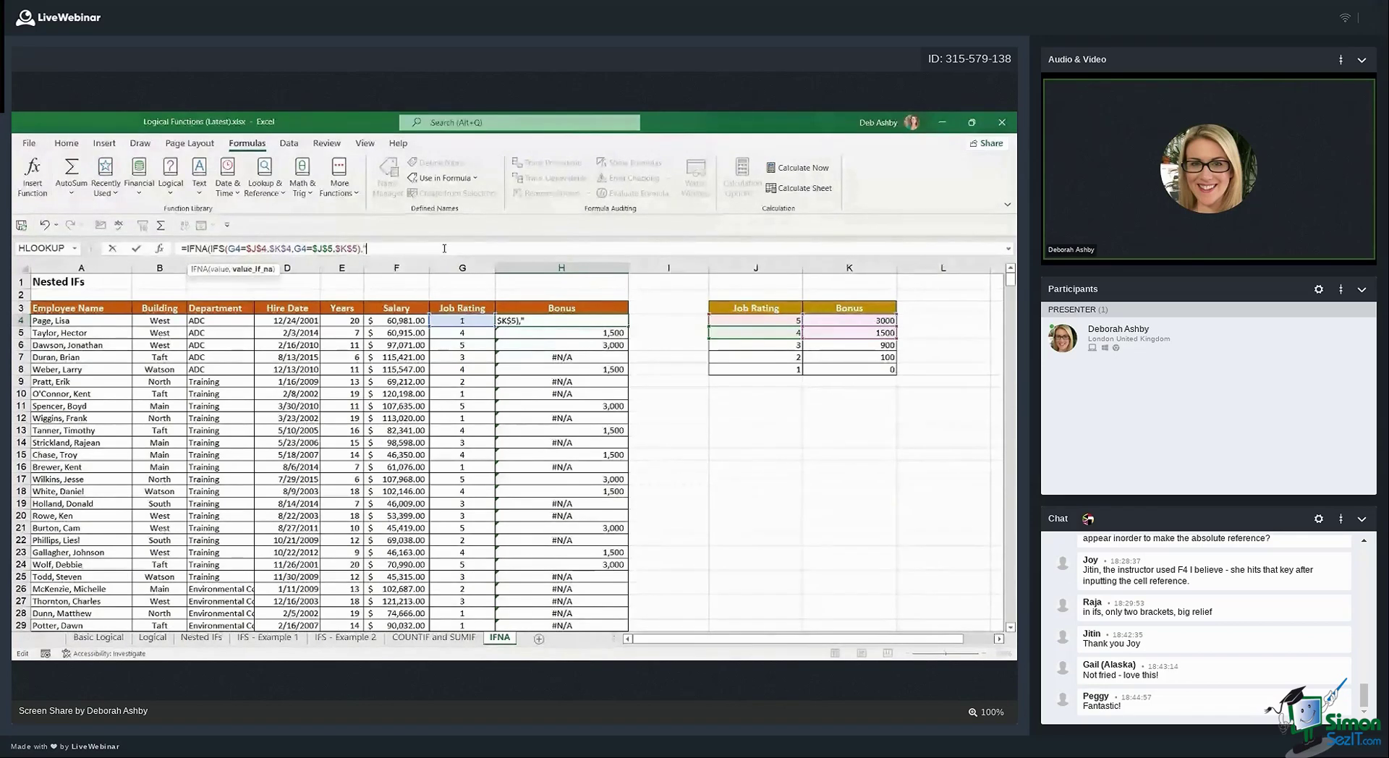
text(No Bonus)
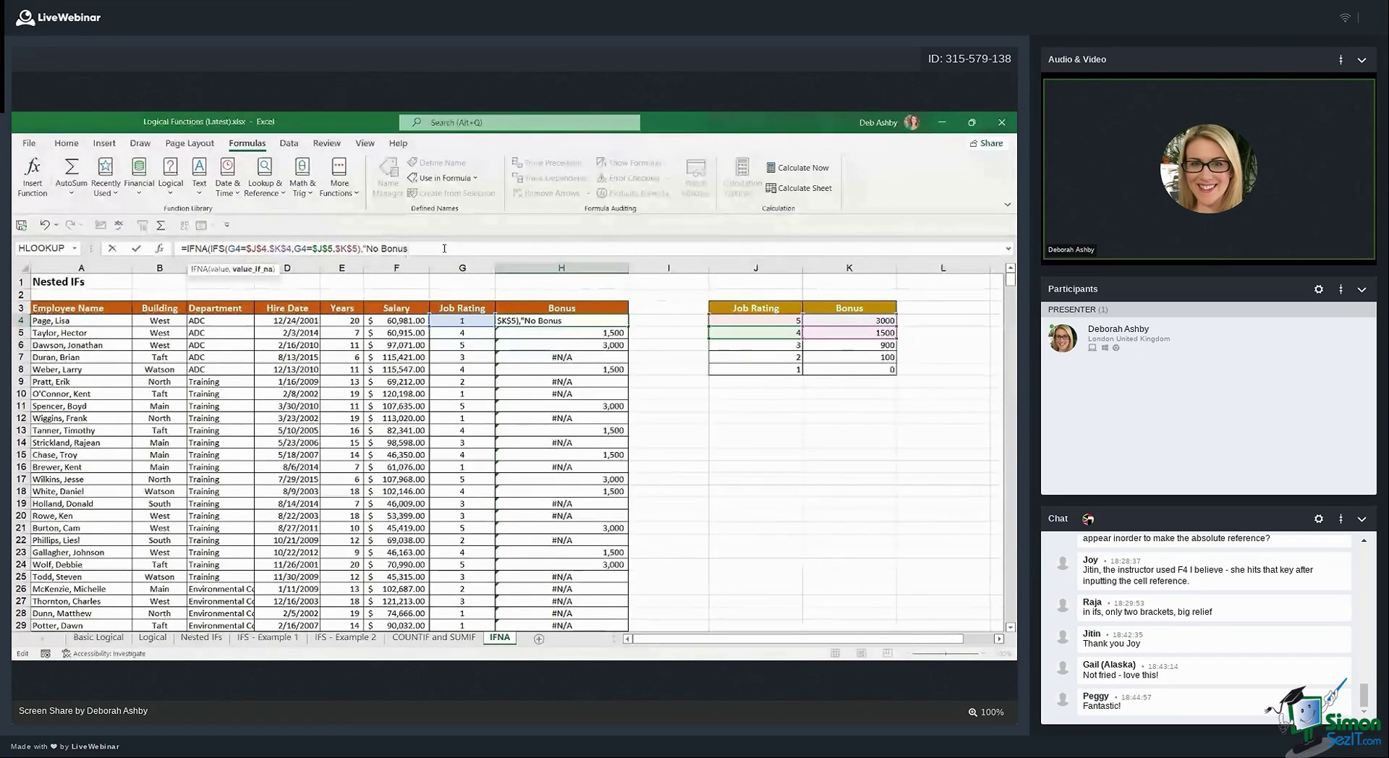
text(")
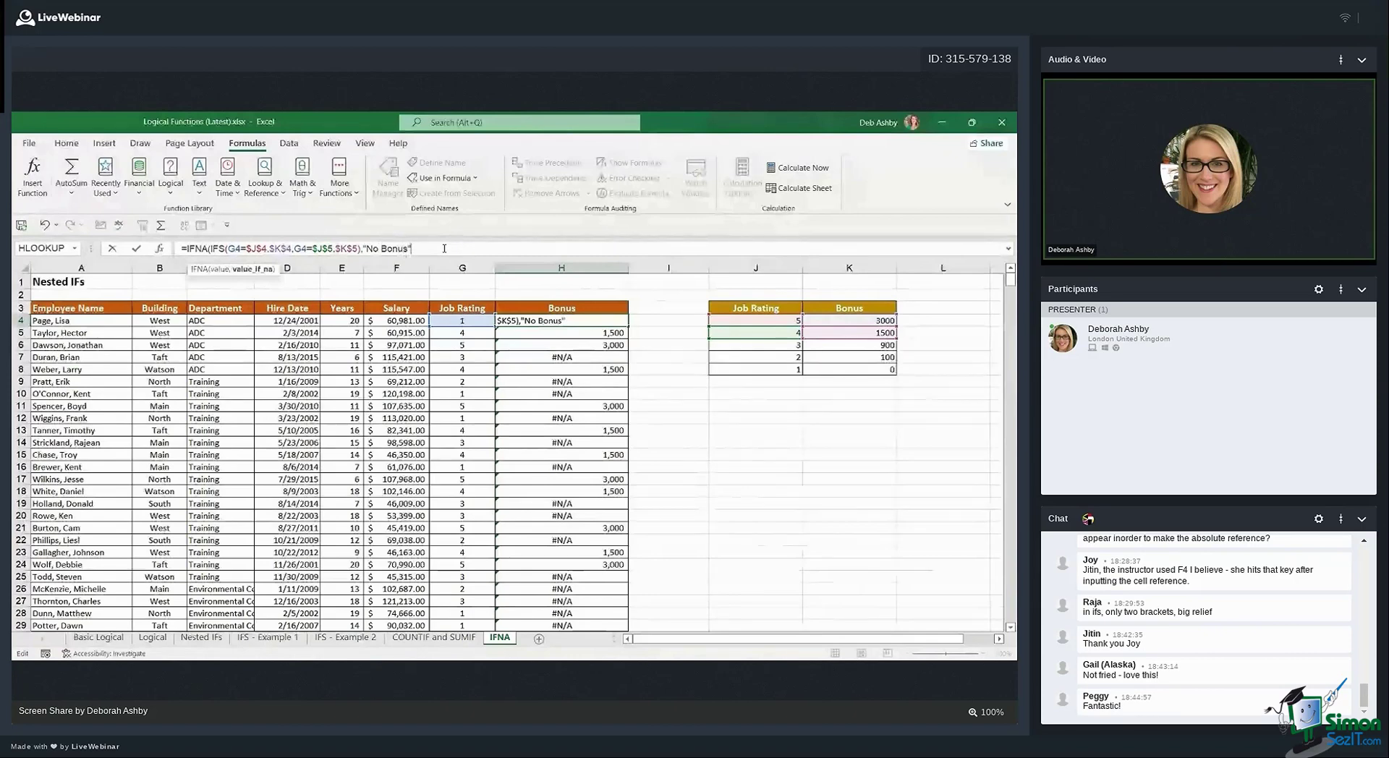
text())
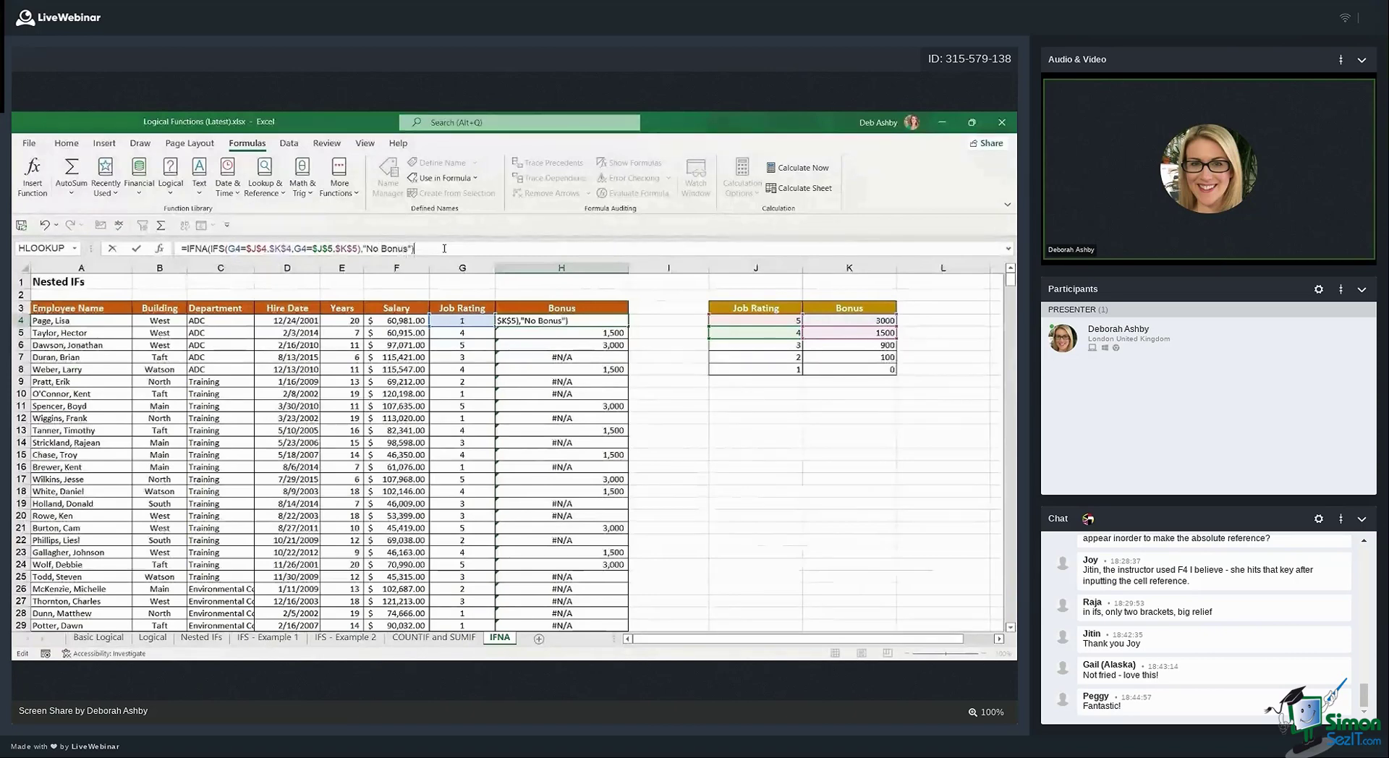
key(Return)
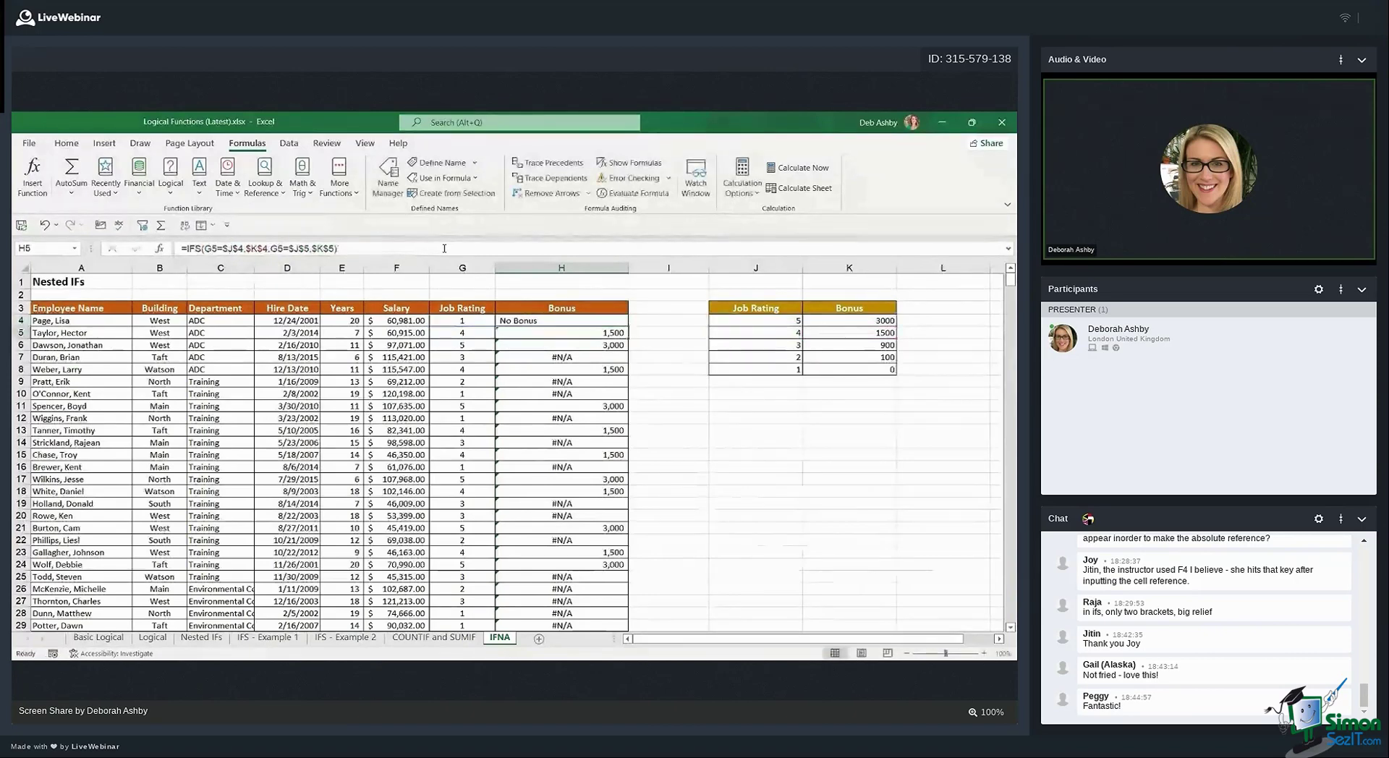
click(622, 321)
double_click(628, 326)
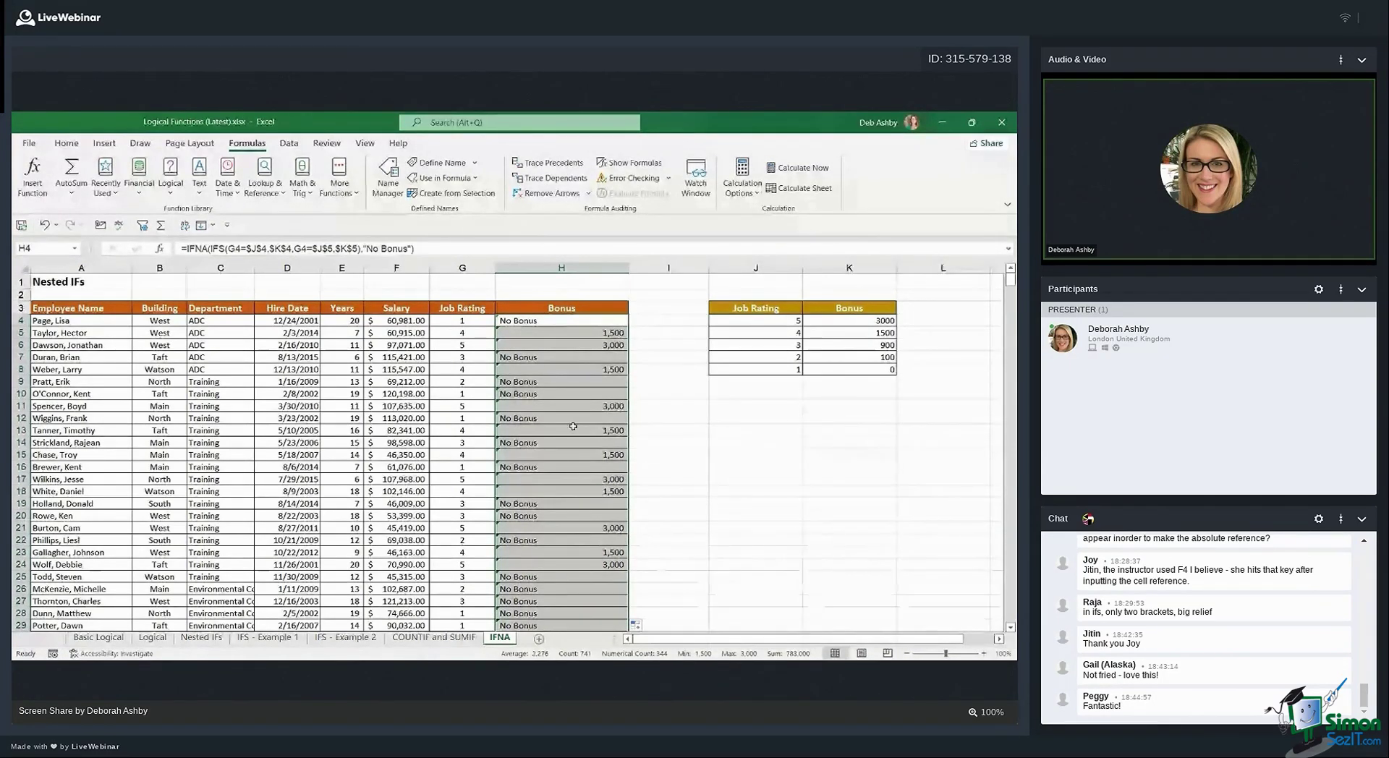
Examine the IFNA formulas in the first rows of the Bonus column against the job ratings and the rating-to-bonus table
click(542, 321)
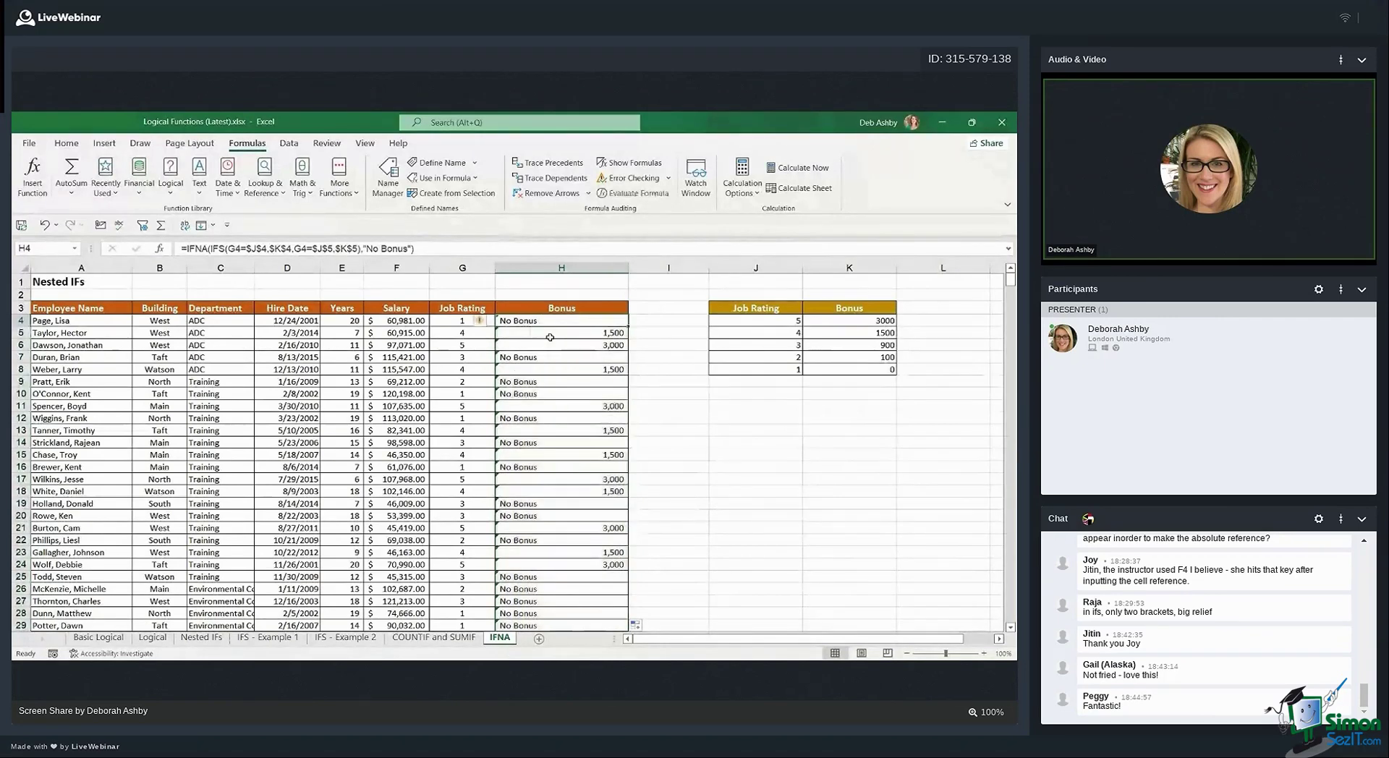
scroll(550, 338, down, 1)
scroll(550, 332, up, 1)
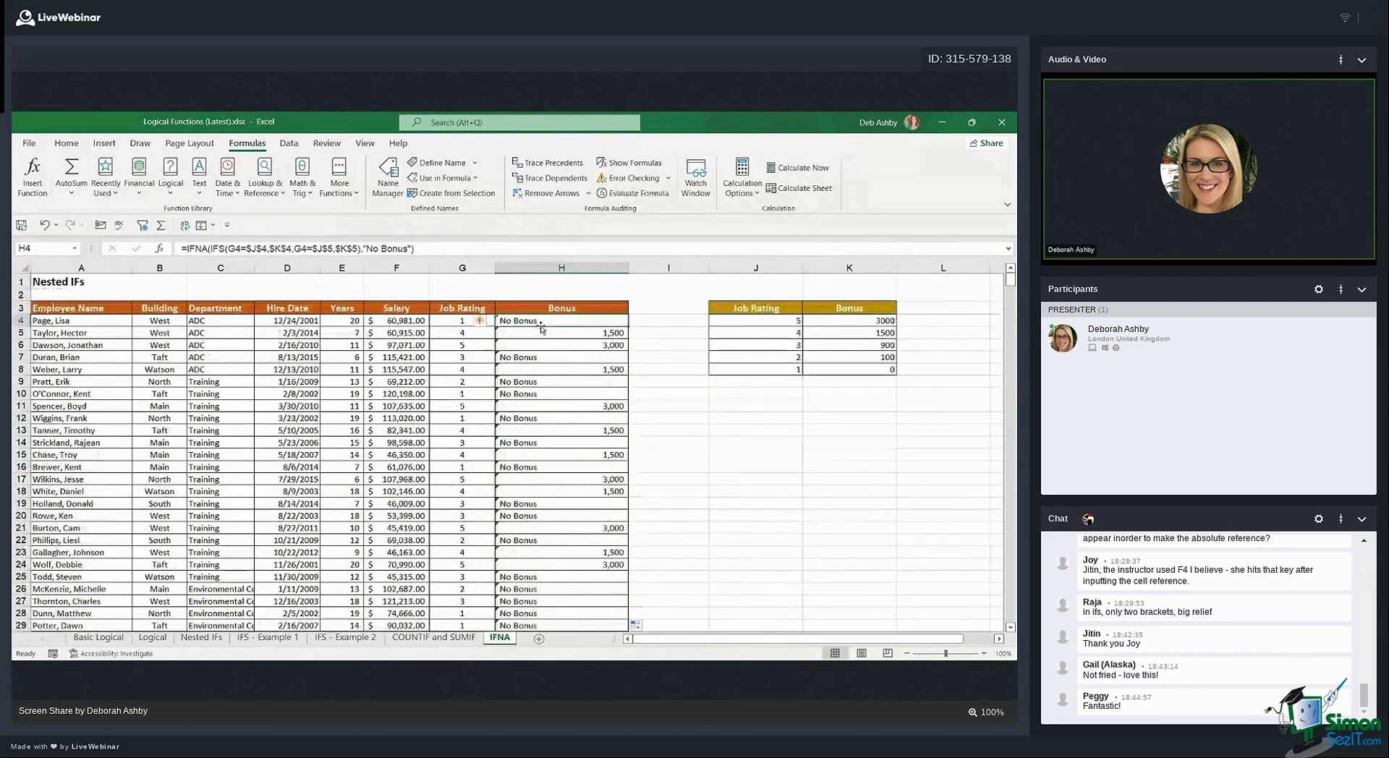
key(Down)
key(Down)
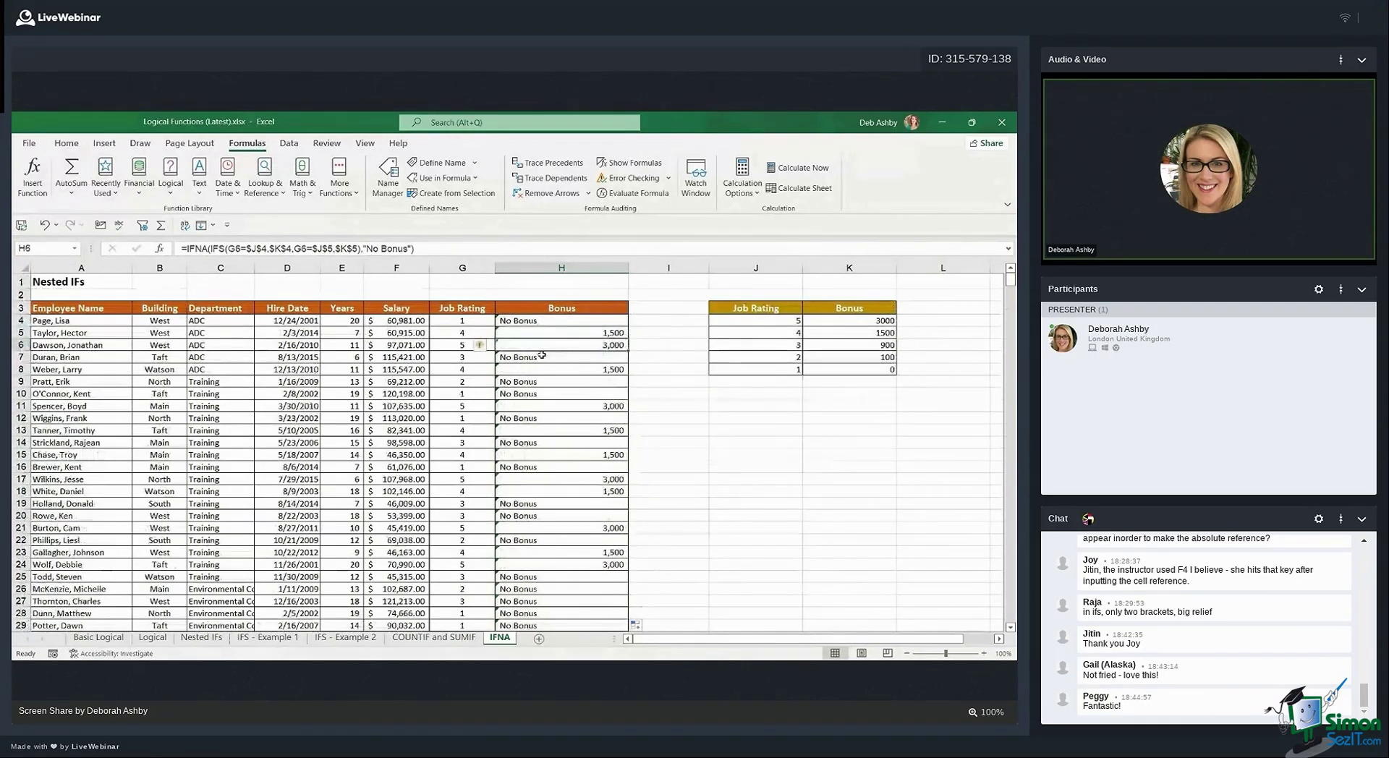
click(541, 356)
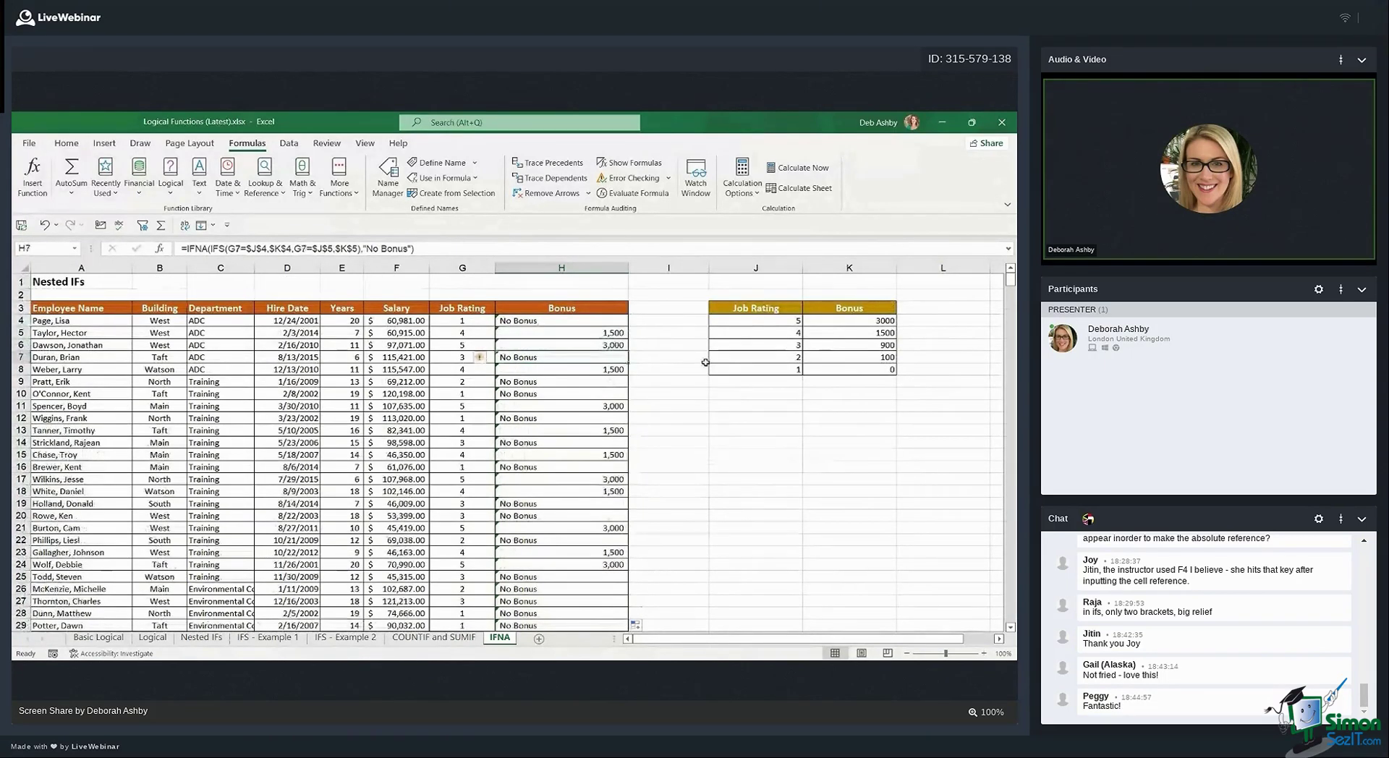
click(536, 324)
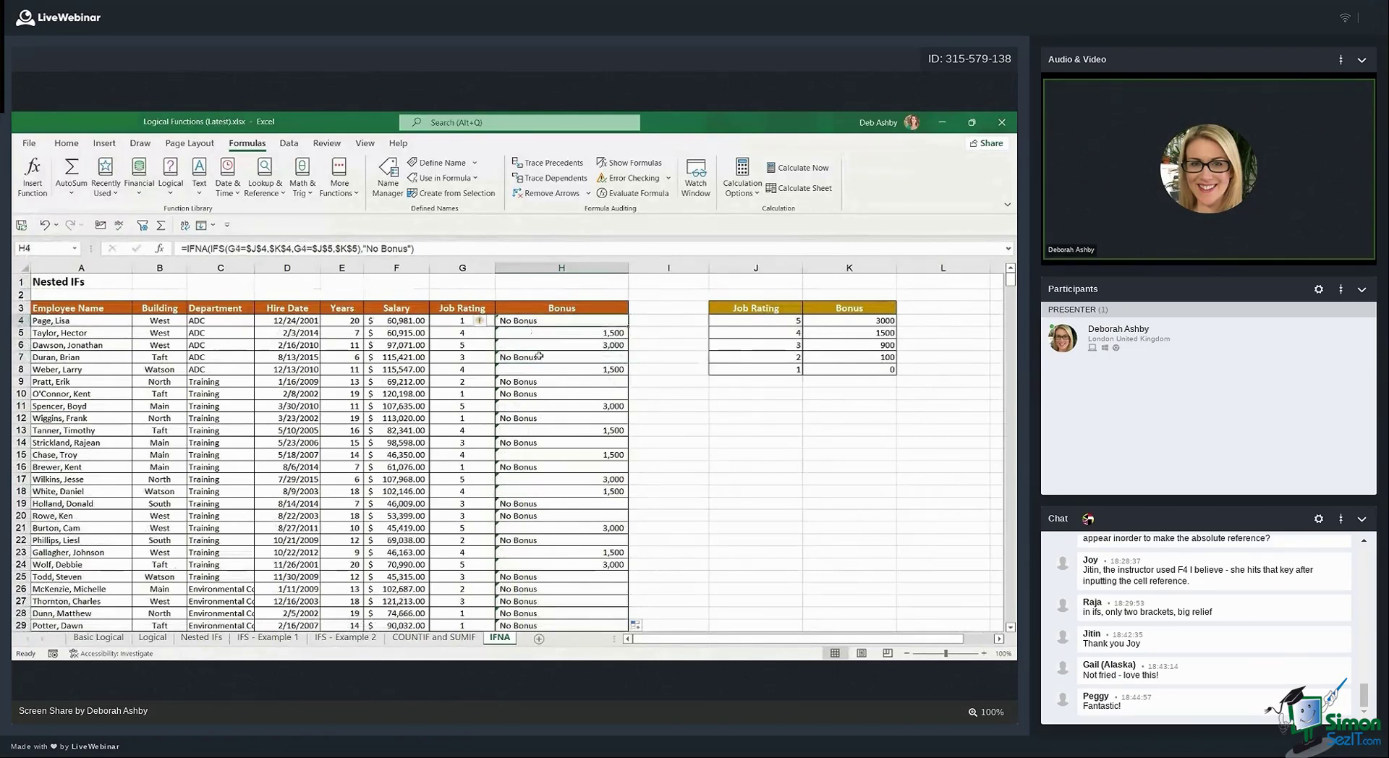
click(579, 394)
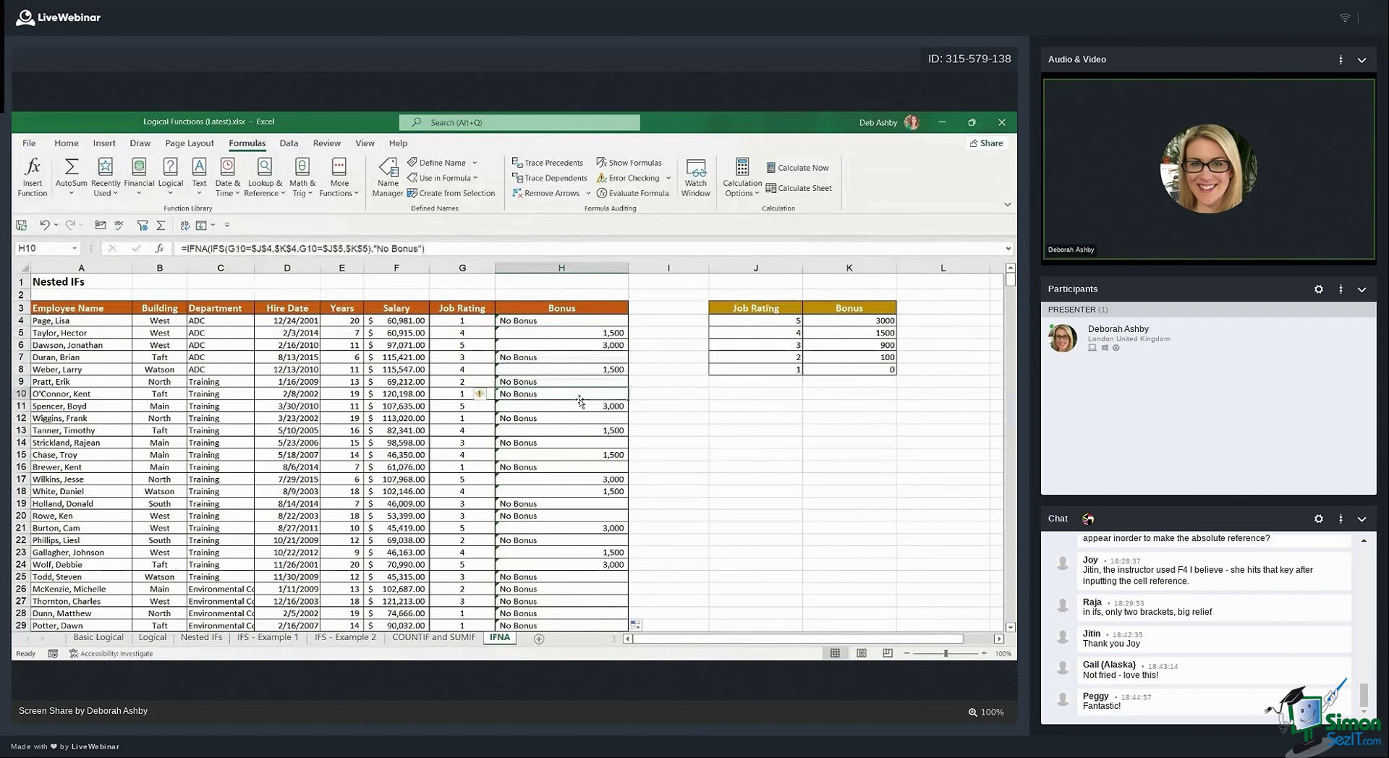
click(667, 372)
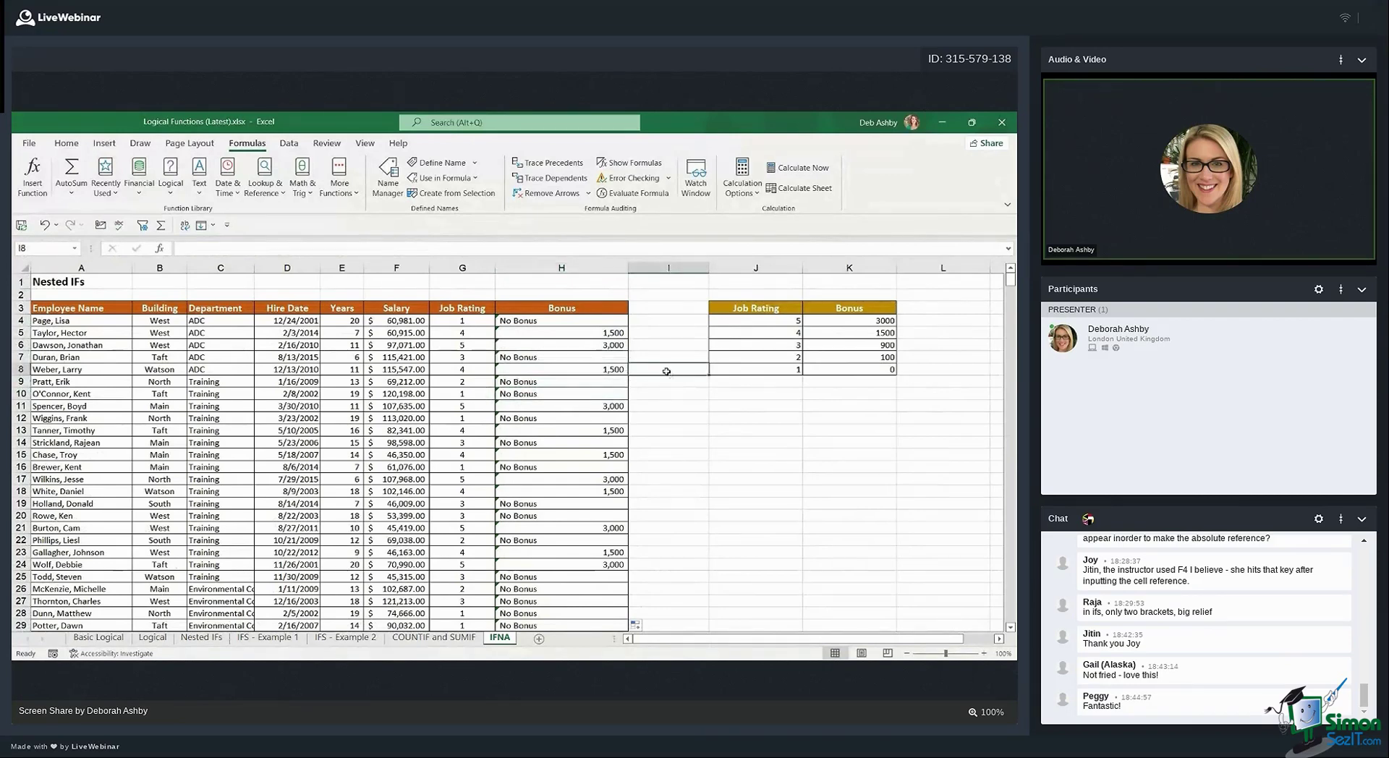
click(661, 354)
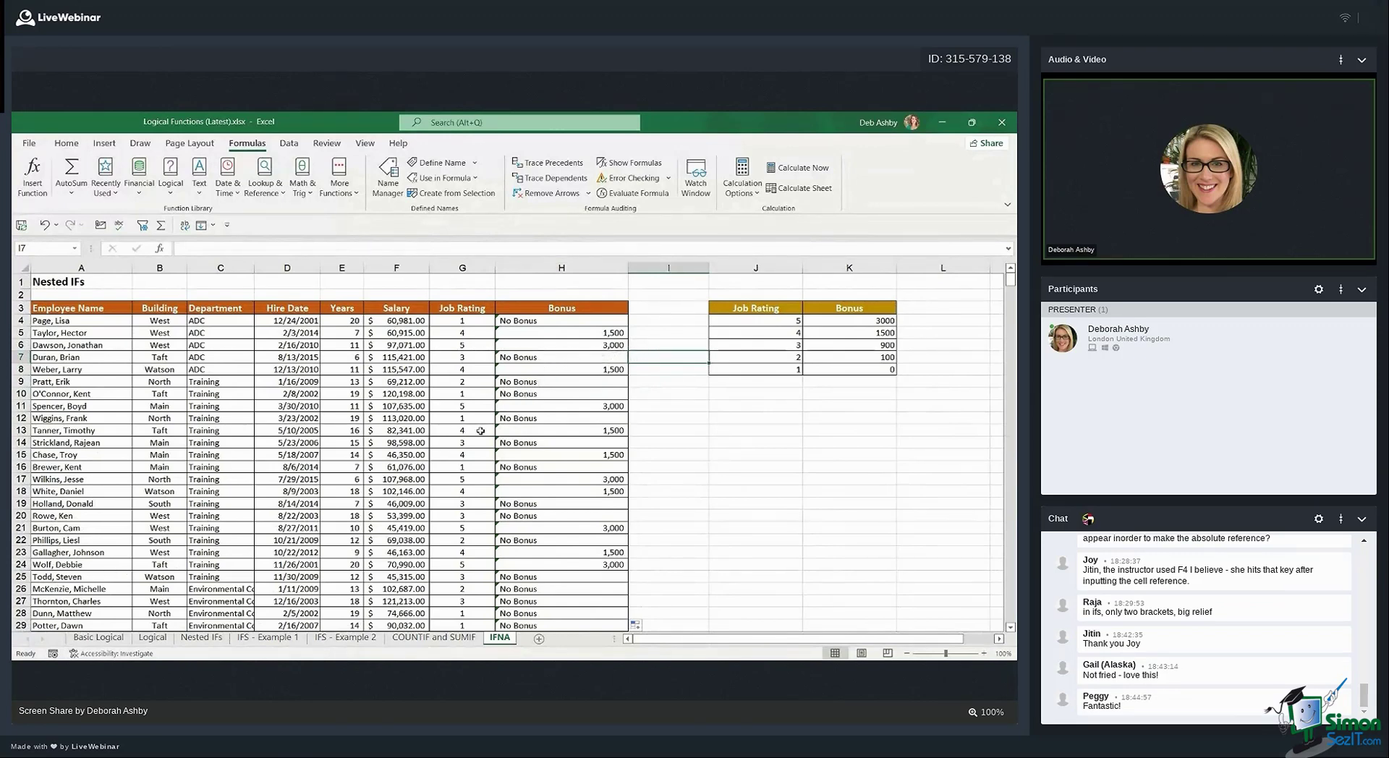
On the IFS - Example 2 worksheet, wrap the Day formula in C11 in IFERROR with the message "Please enter a value between 1 and 7"
click(345, 638)
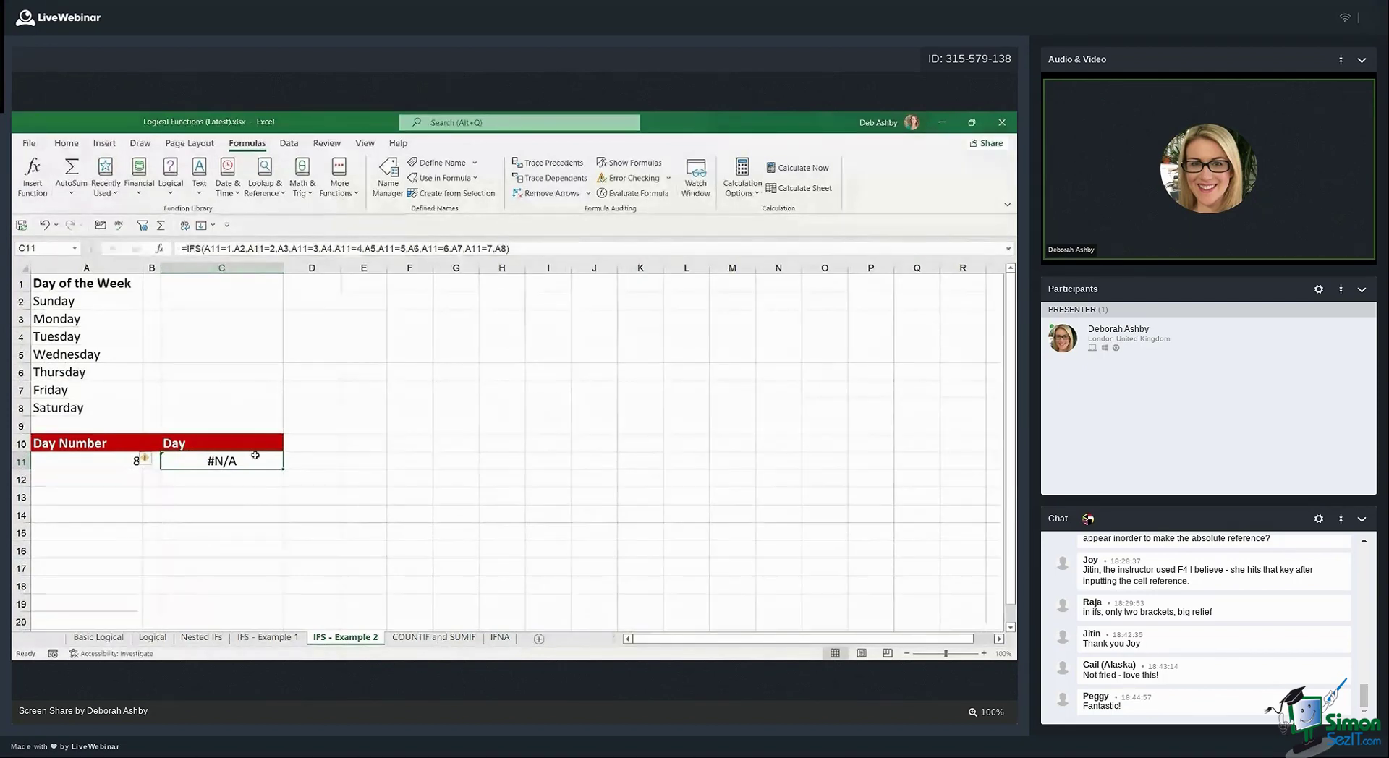
click(184, 248)
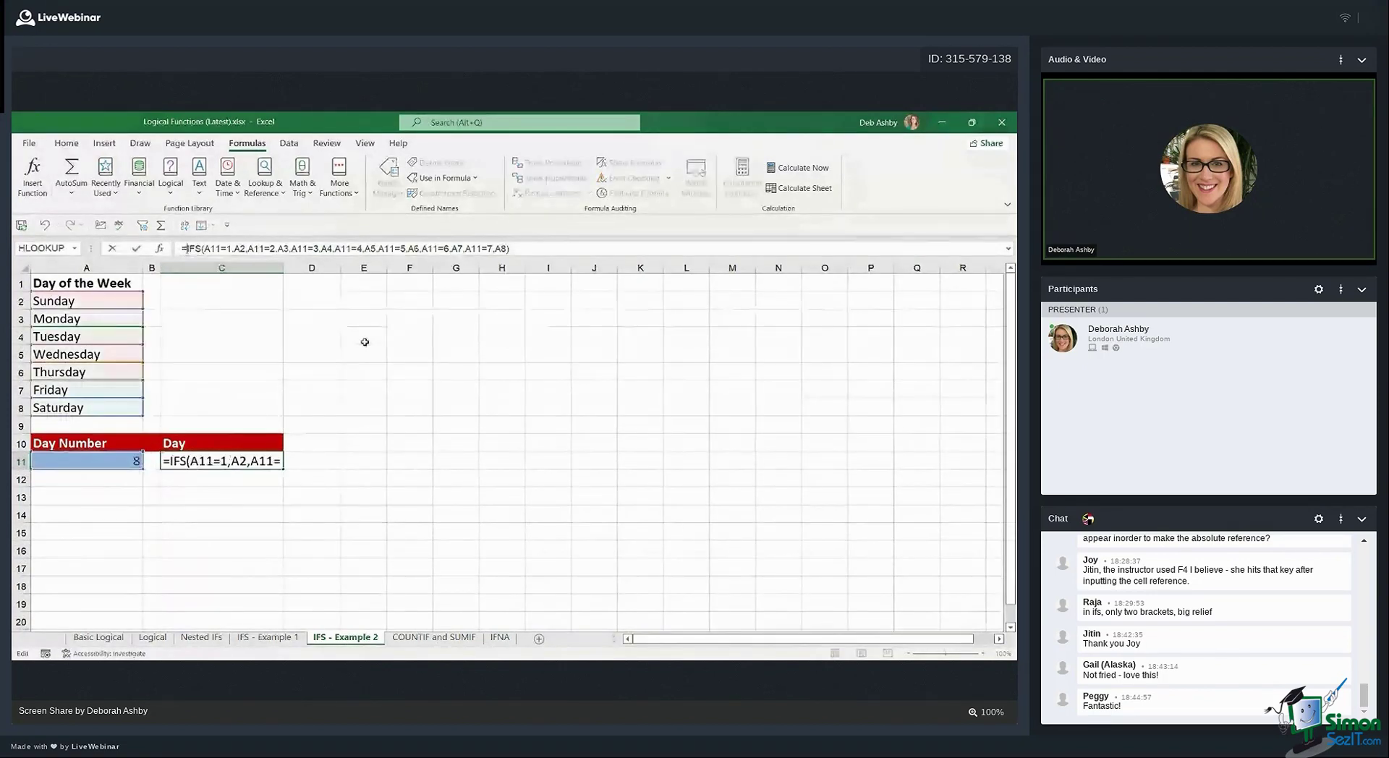
text(IF)
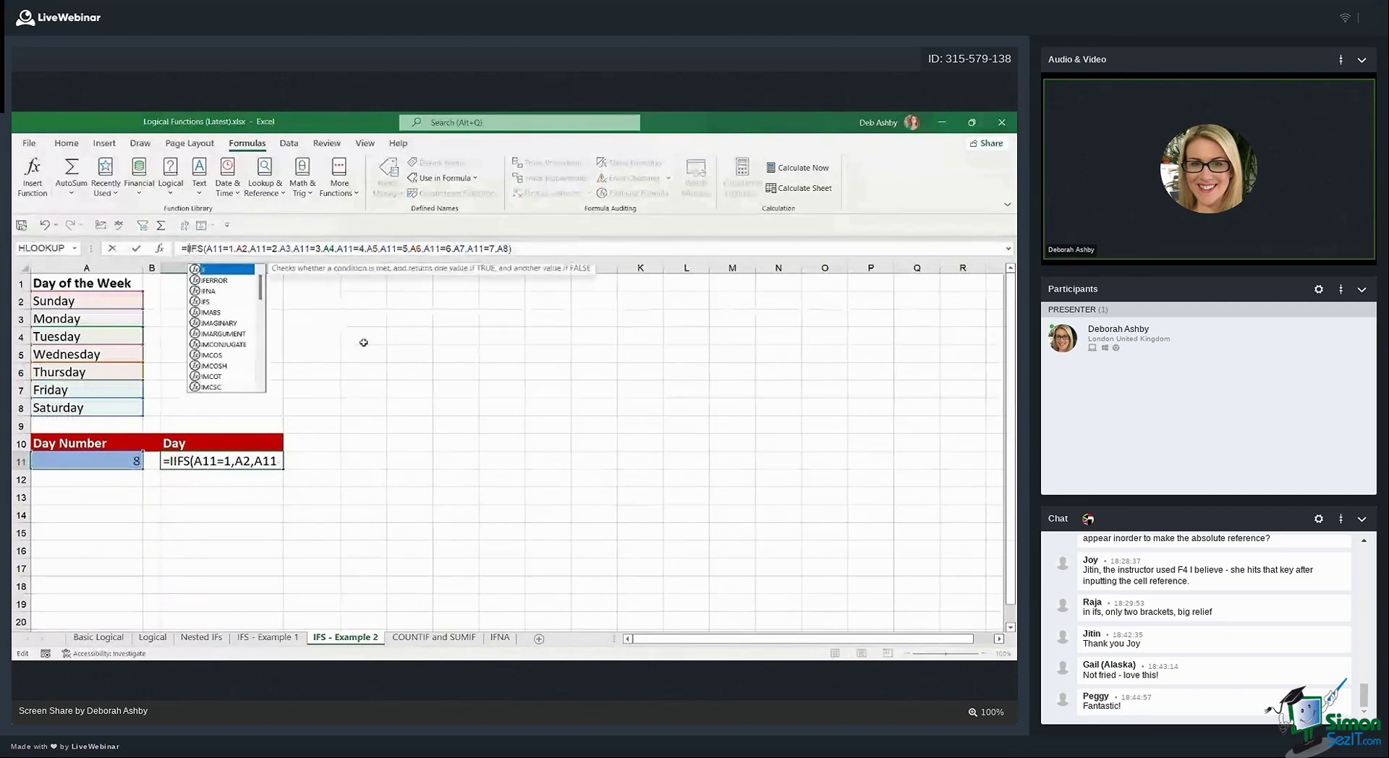
text(ERR)
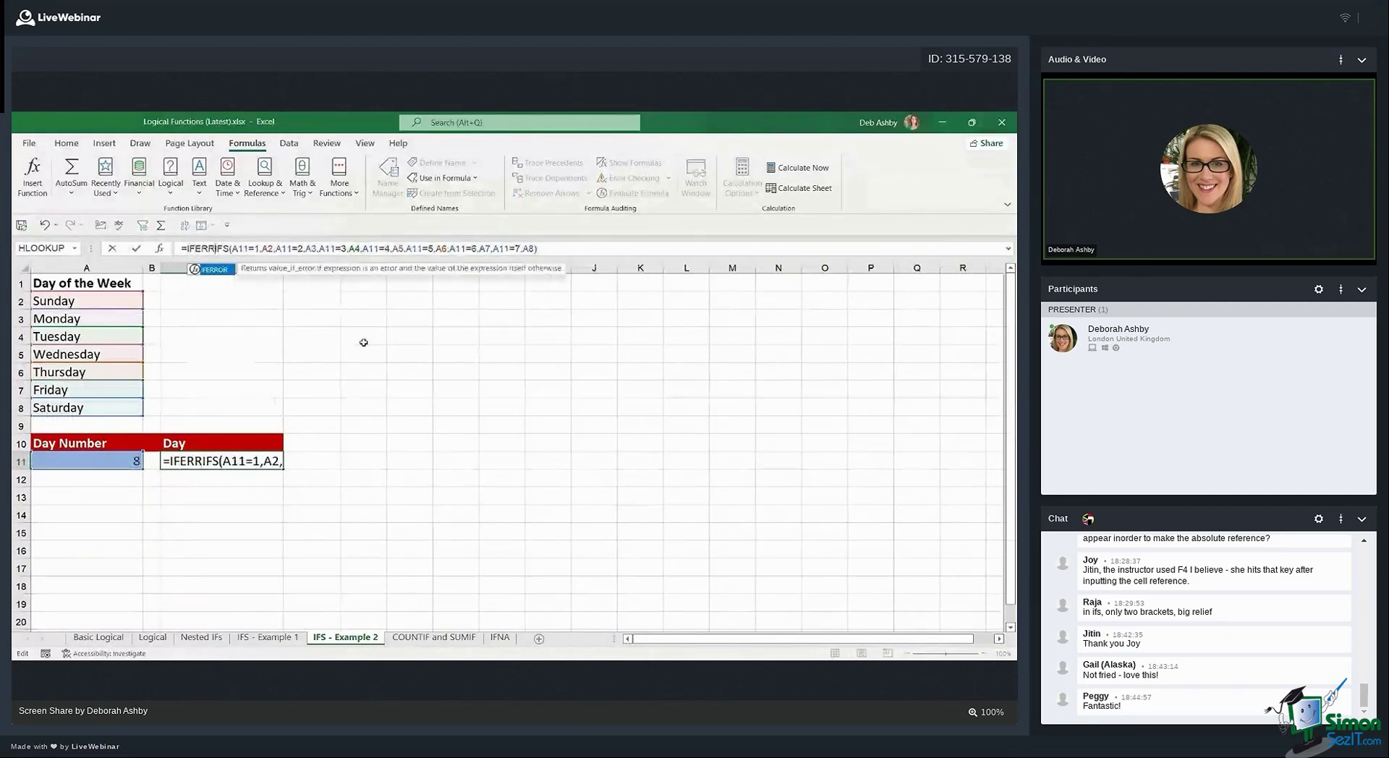
text(OR()
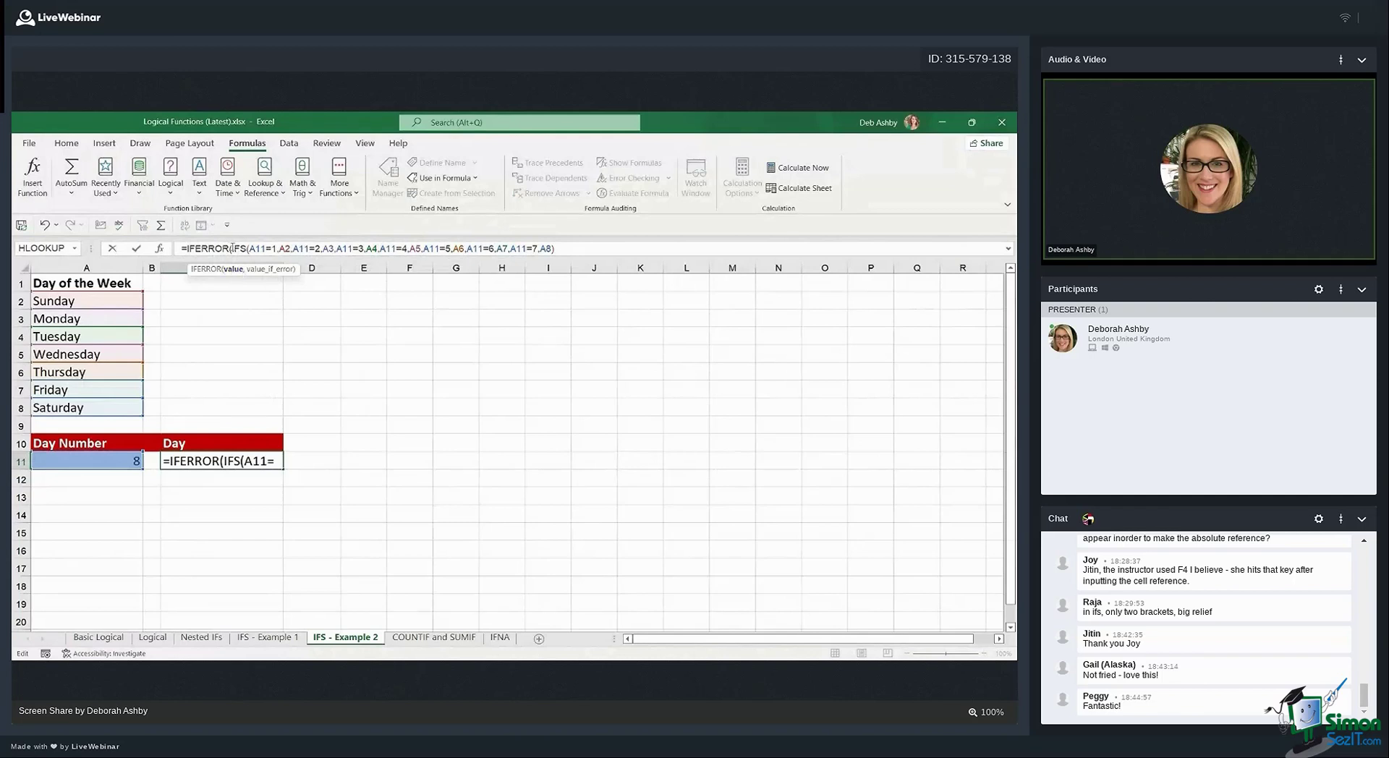
click(579, 253)
text(,)
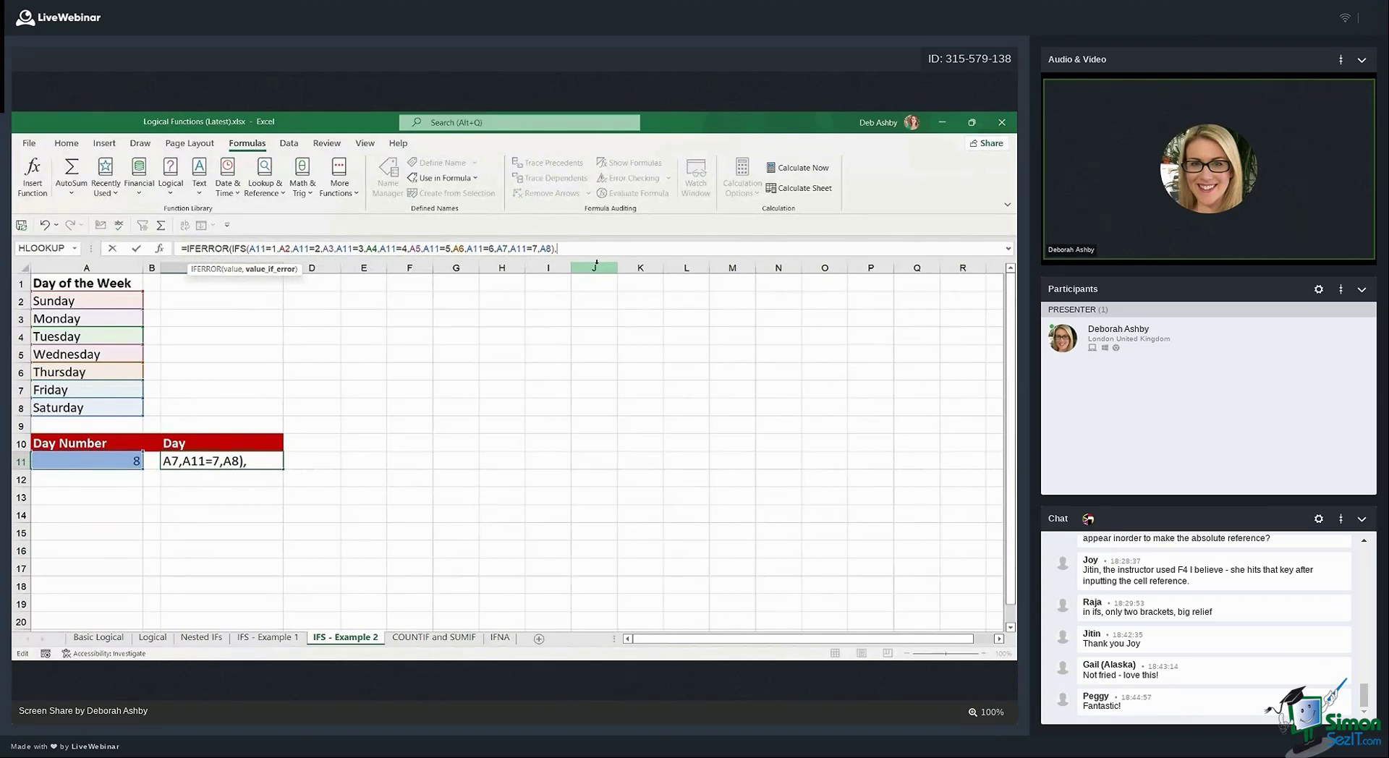
text("Please enter a val)
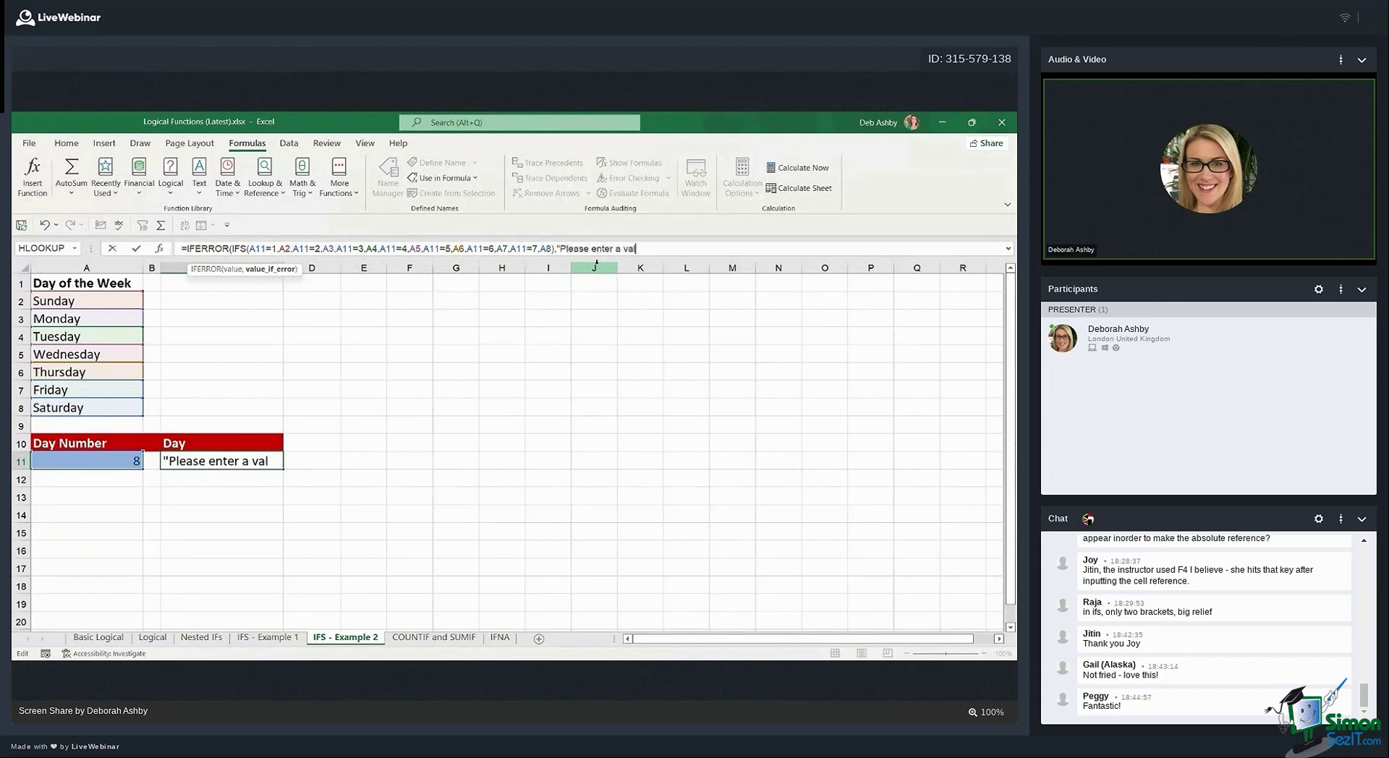
text(ue betwee)
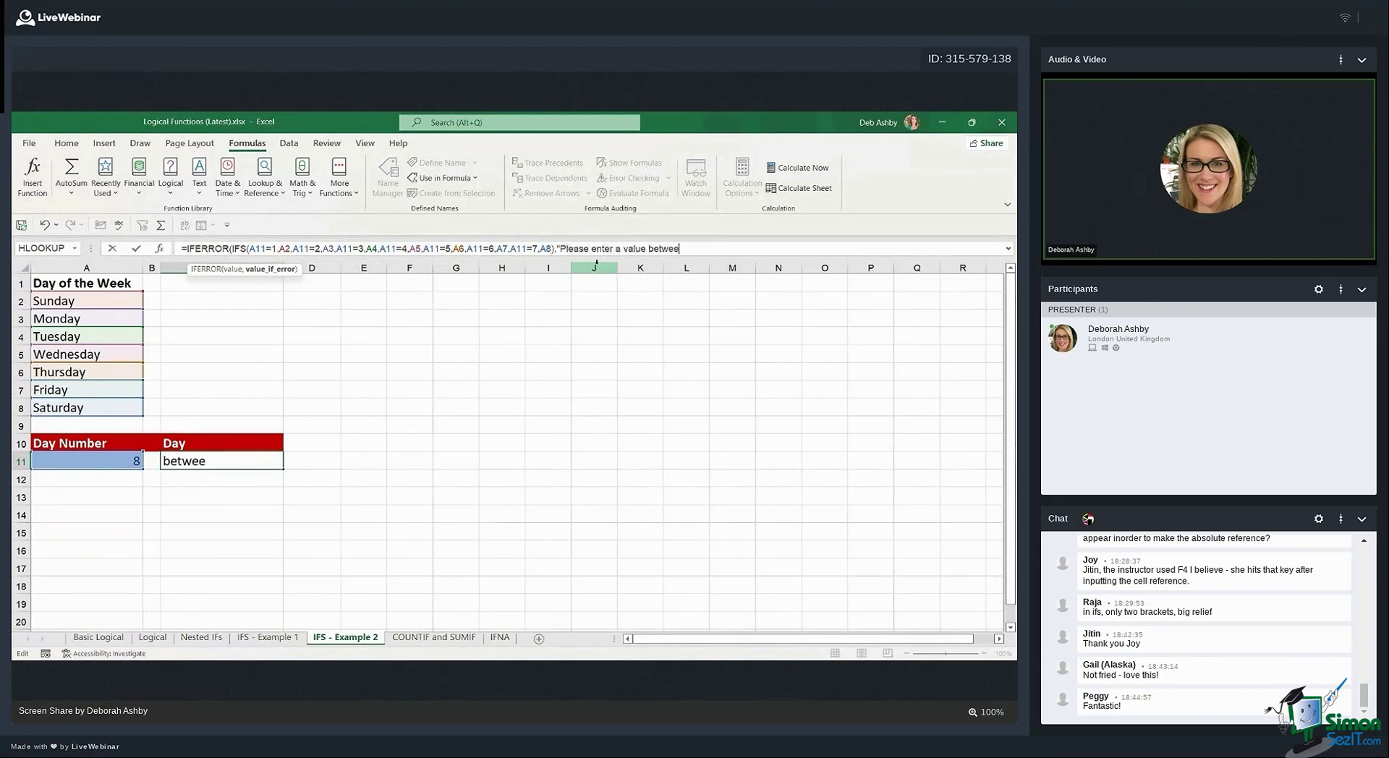
text(n 1 and 7"))
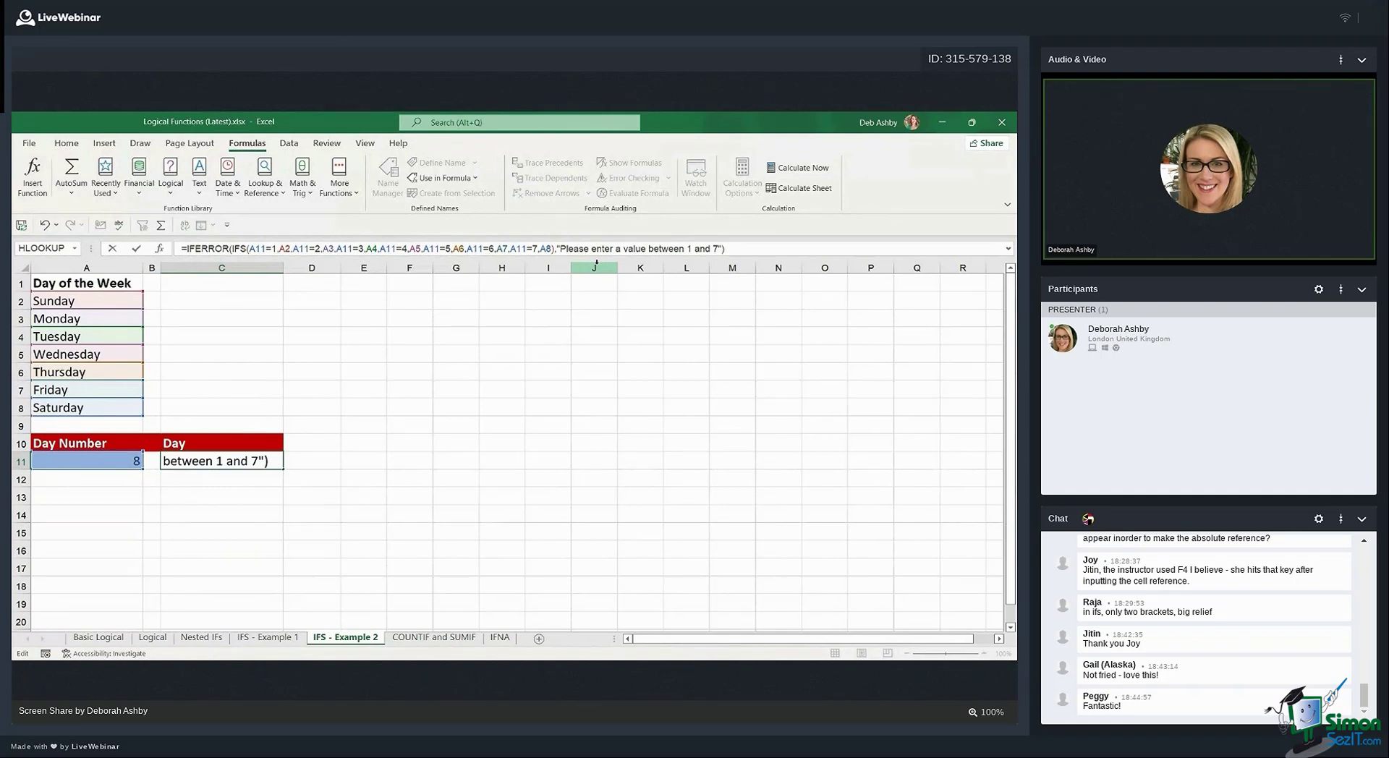
key(Return)
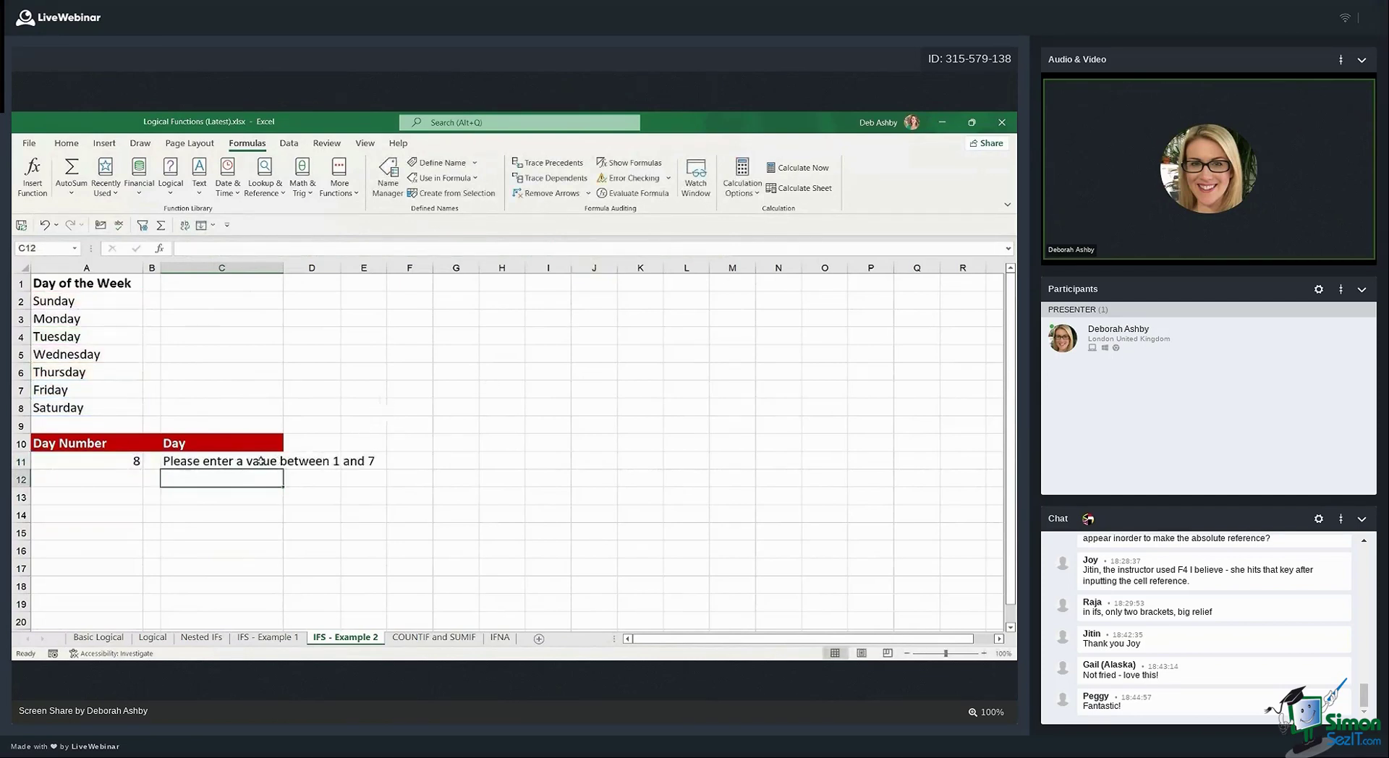
Test the IFERROR formula by setting the Day Number in A11 to 6
click(99, 460)
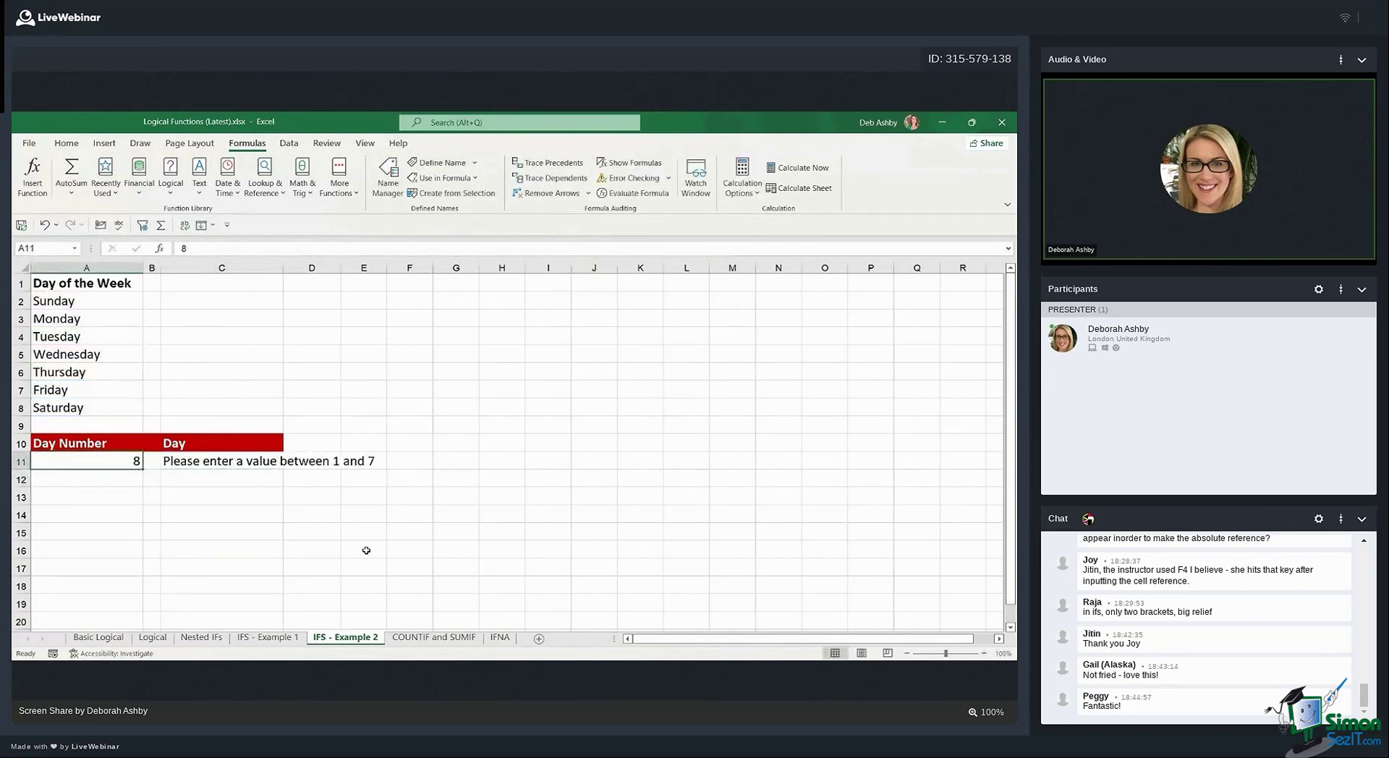
text(6)
key(Return)
click(416, 463)
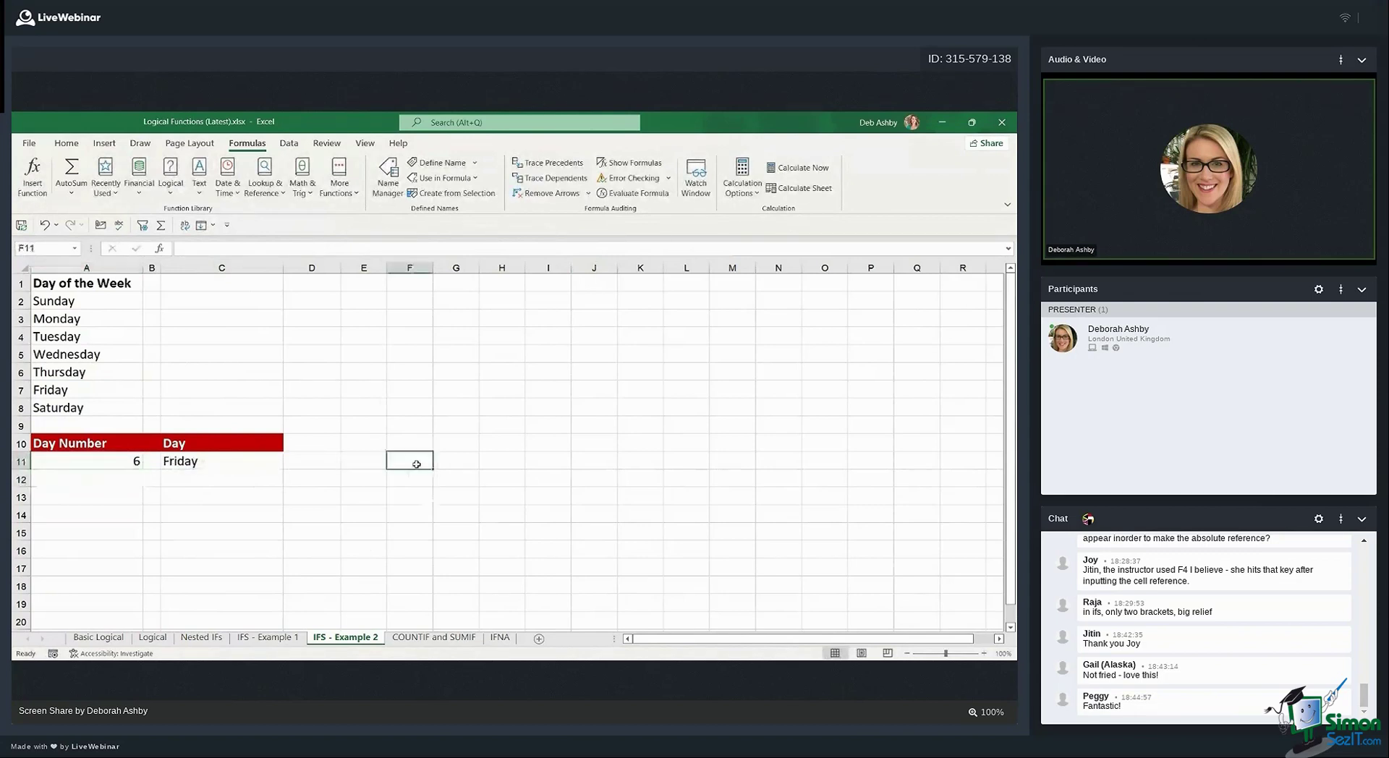
click(402, 318)
click(413, 338)
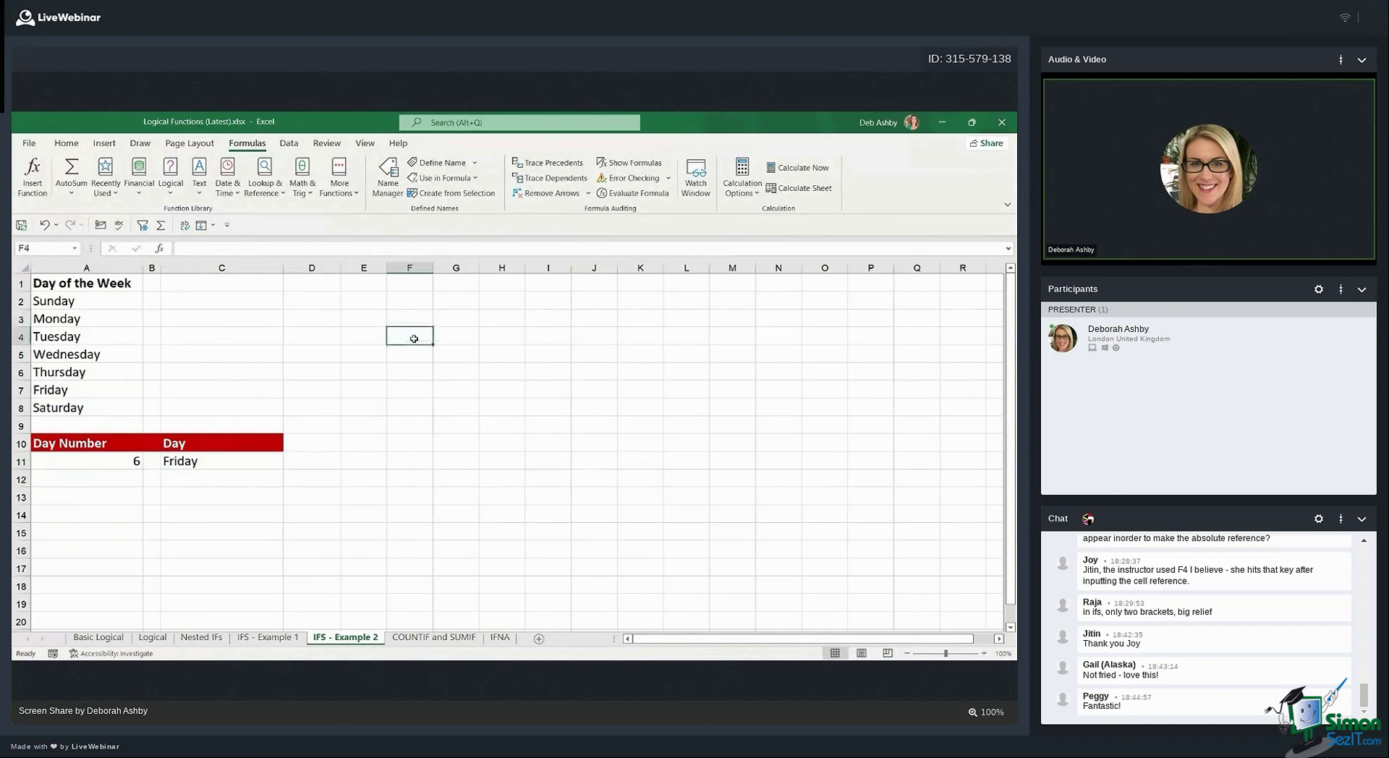
click(458, 320)
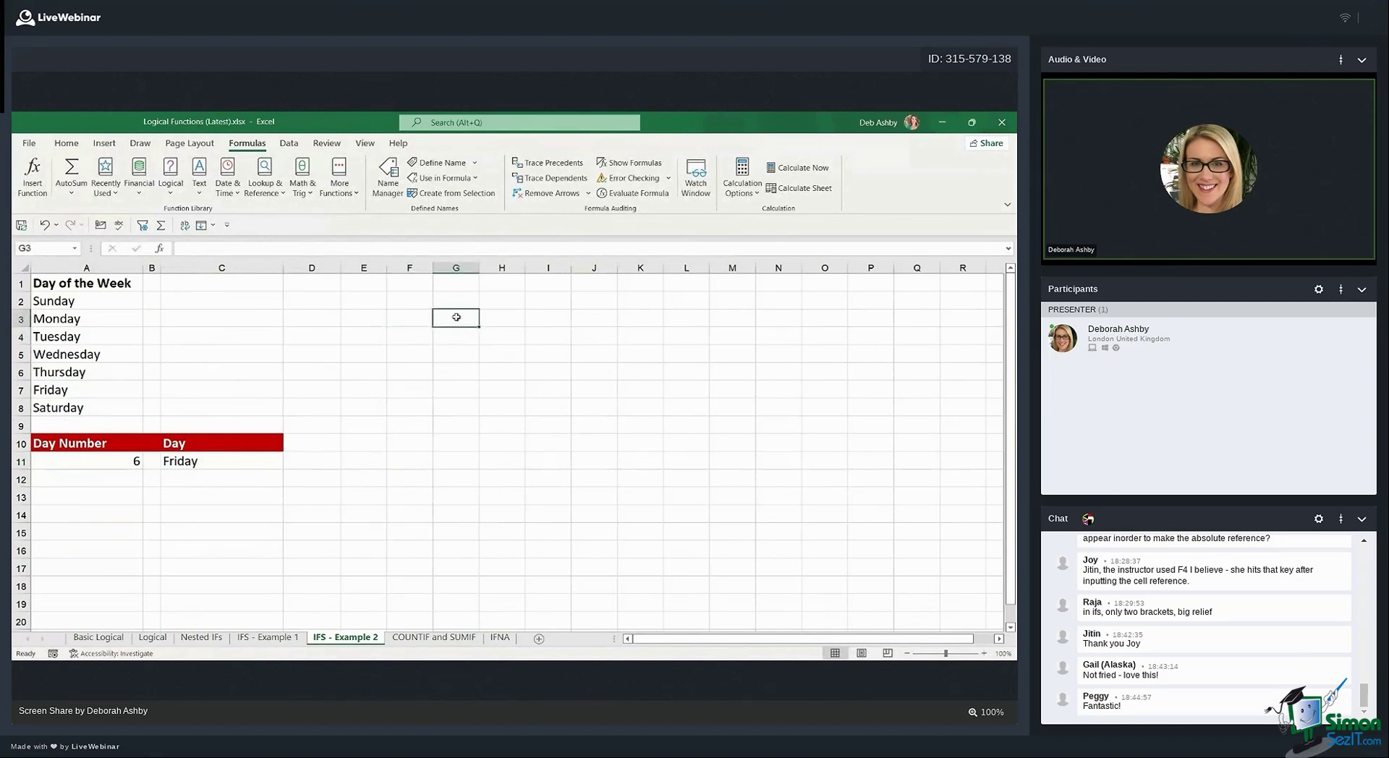
click(409, 318)
click(452, 317)
click(404, 337)
click(409, 318)
click(455, 319)
click(455, 340)
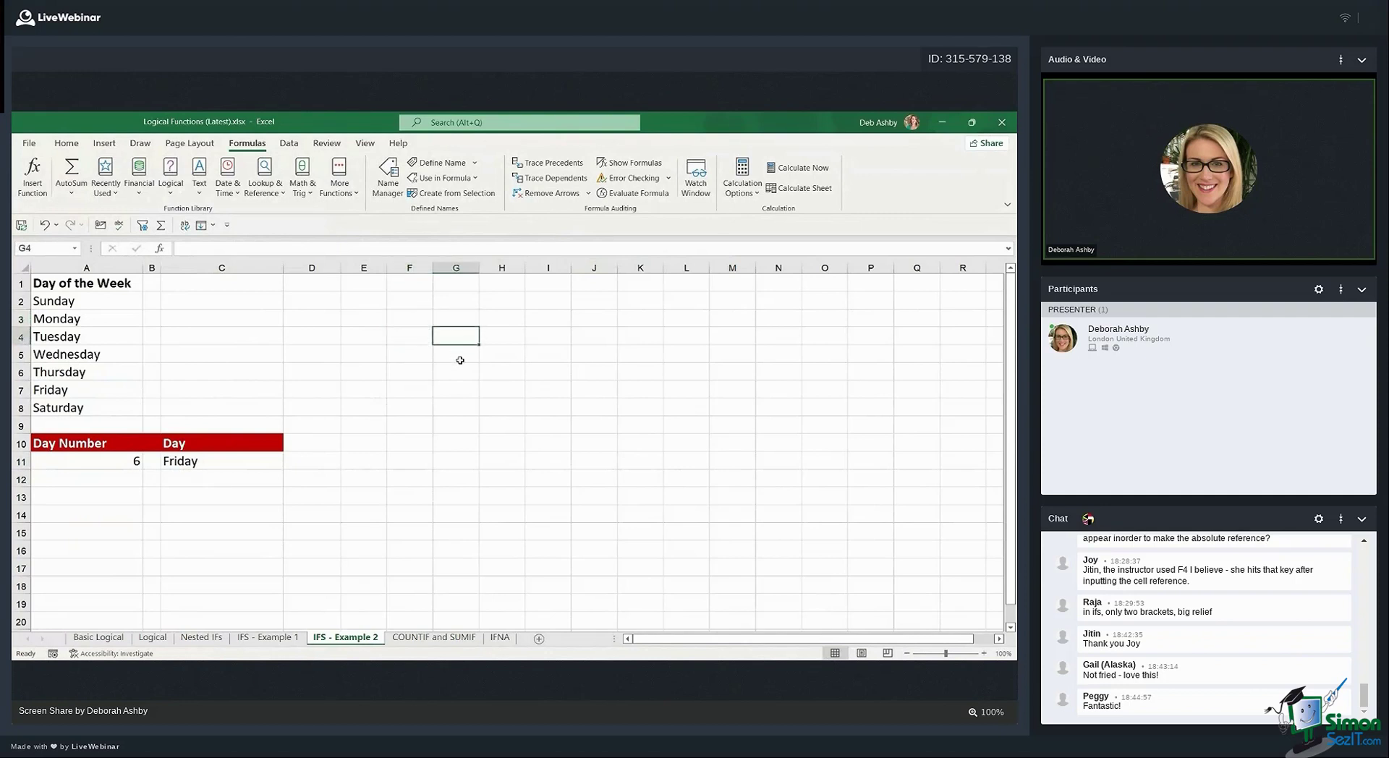
click(459, 358)
click(458, 370)
click(407, 369)
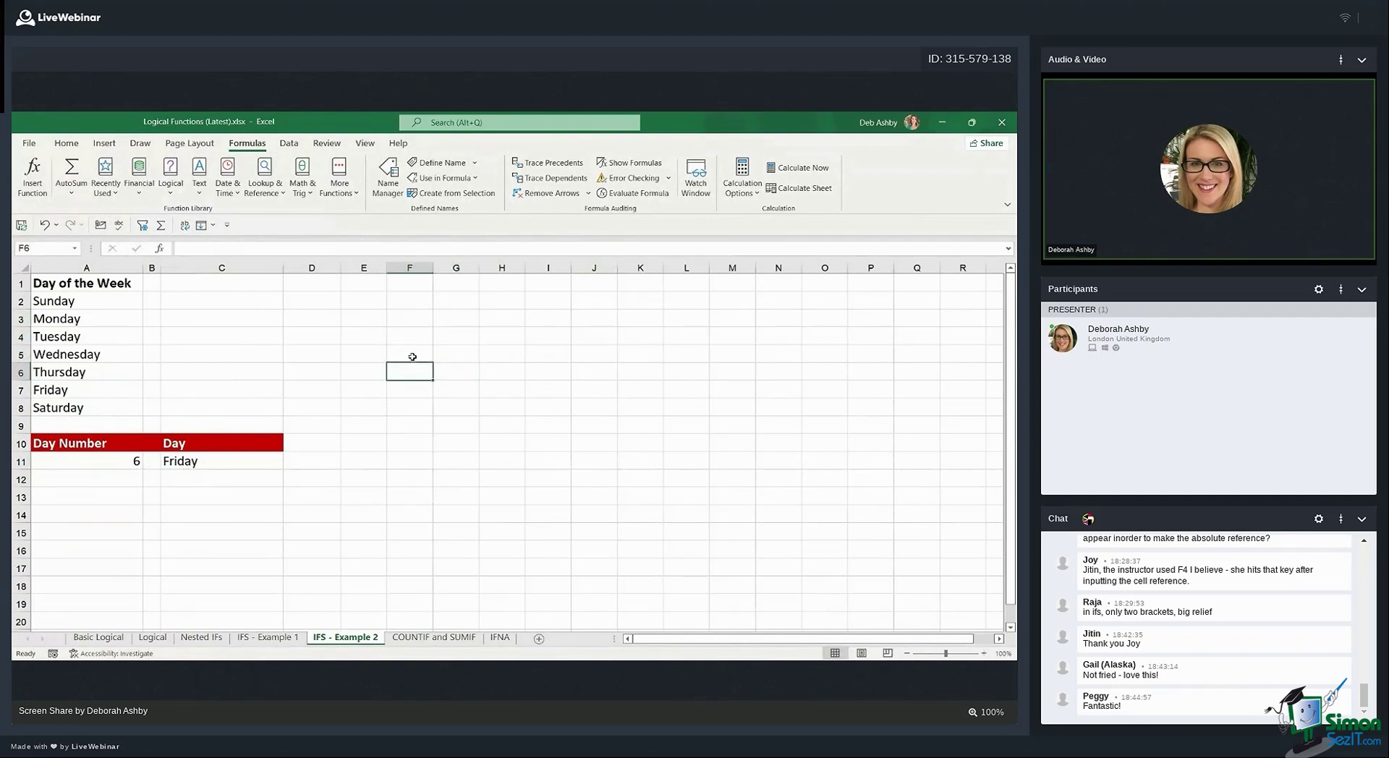
click(412, 357)
click(453, 352)
click(454, 337)
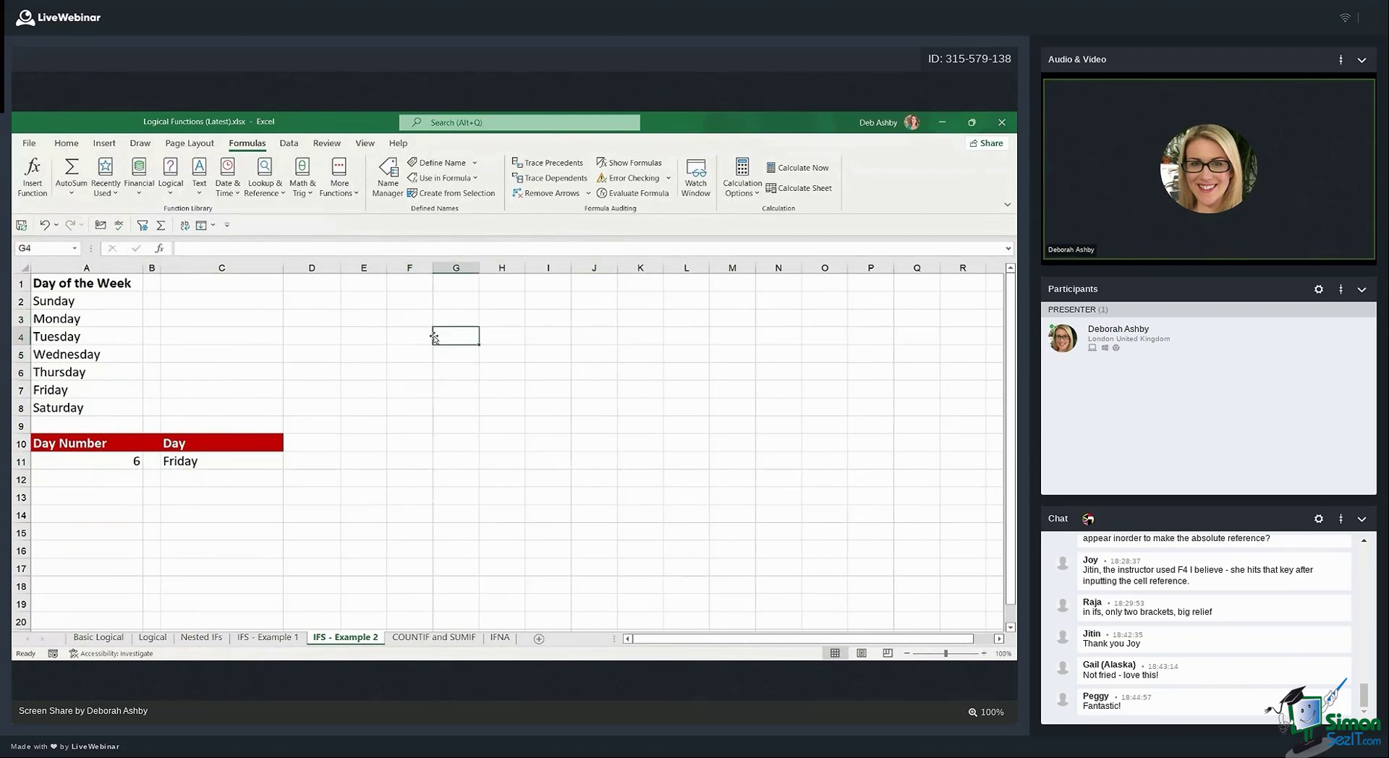
click(416, 336)
click(450, 338)
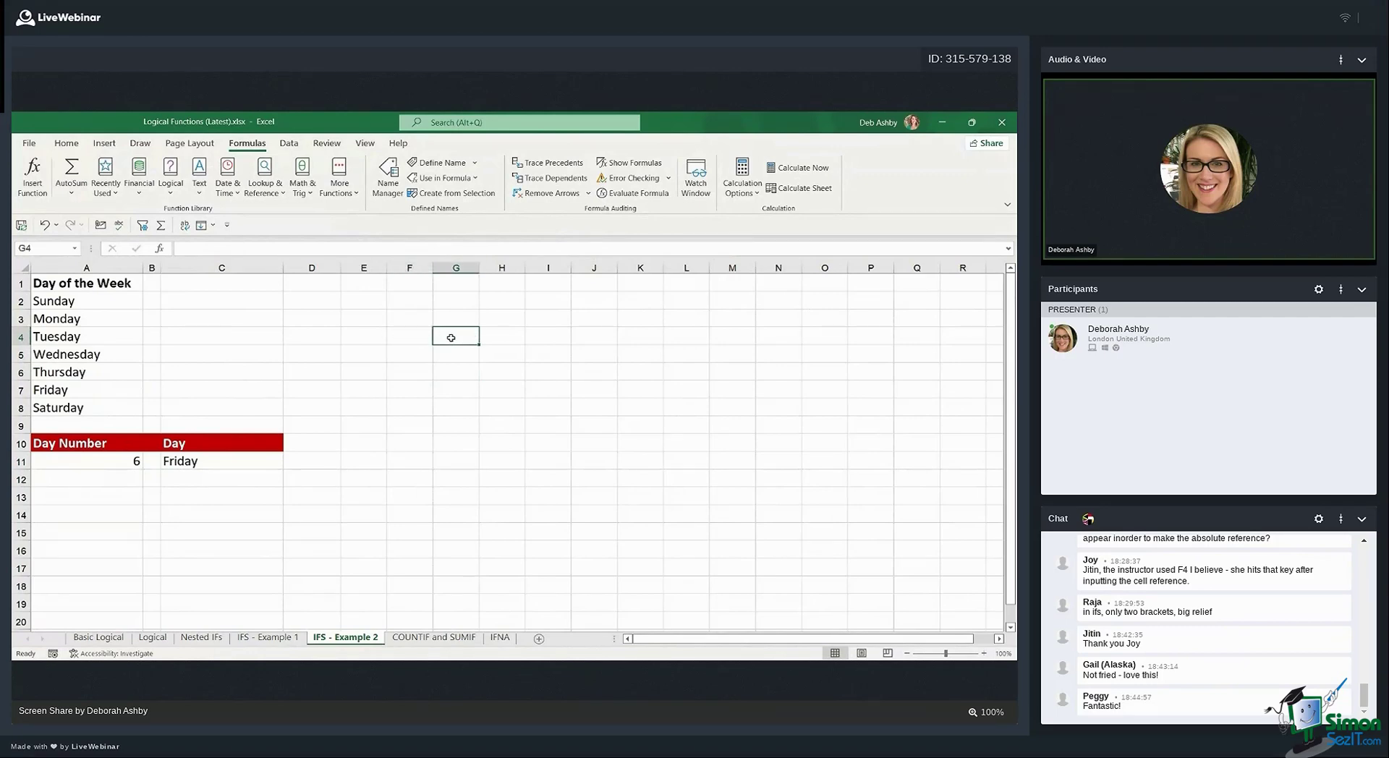